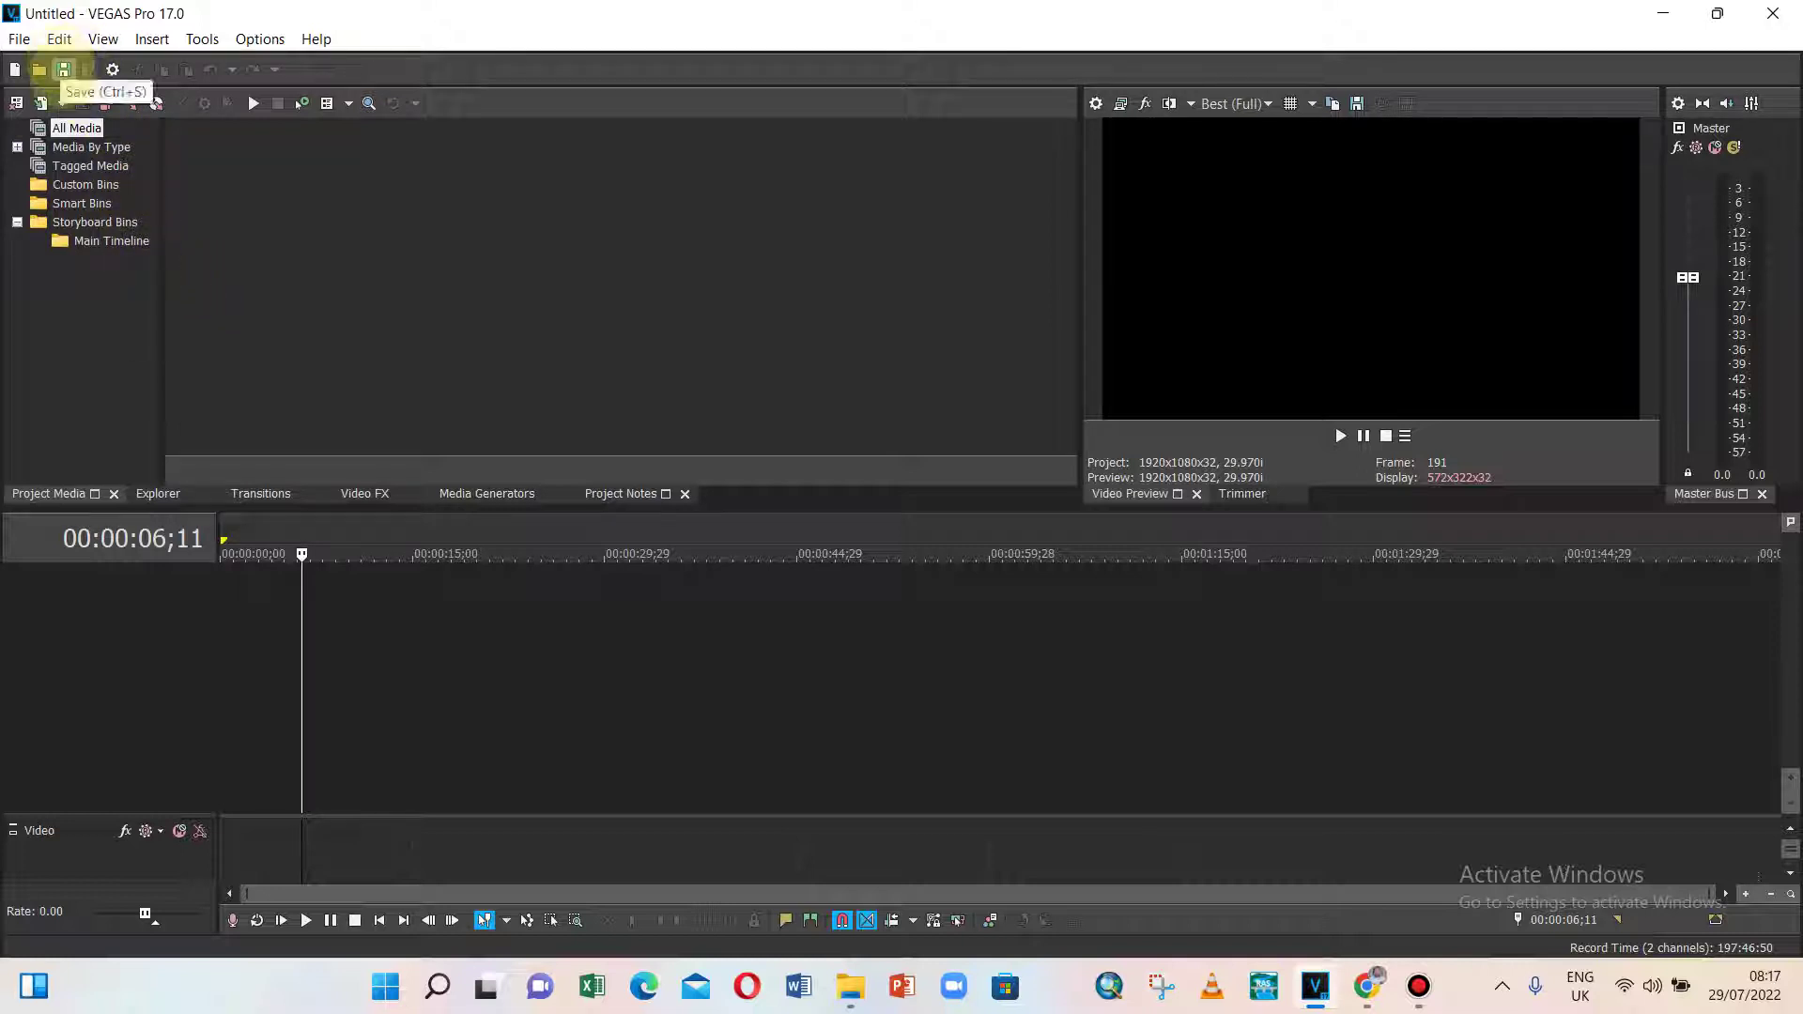
- Start saving the project and choose the VEGAS PRO TUTORIALS folder on the Desktop as its location, ready for a new file name
click(64, 69)
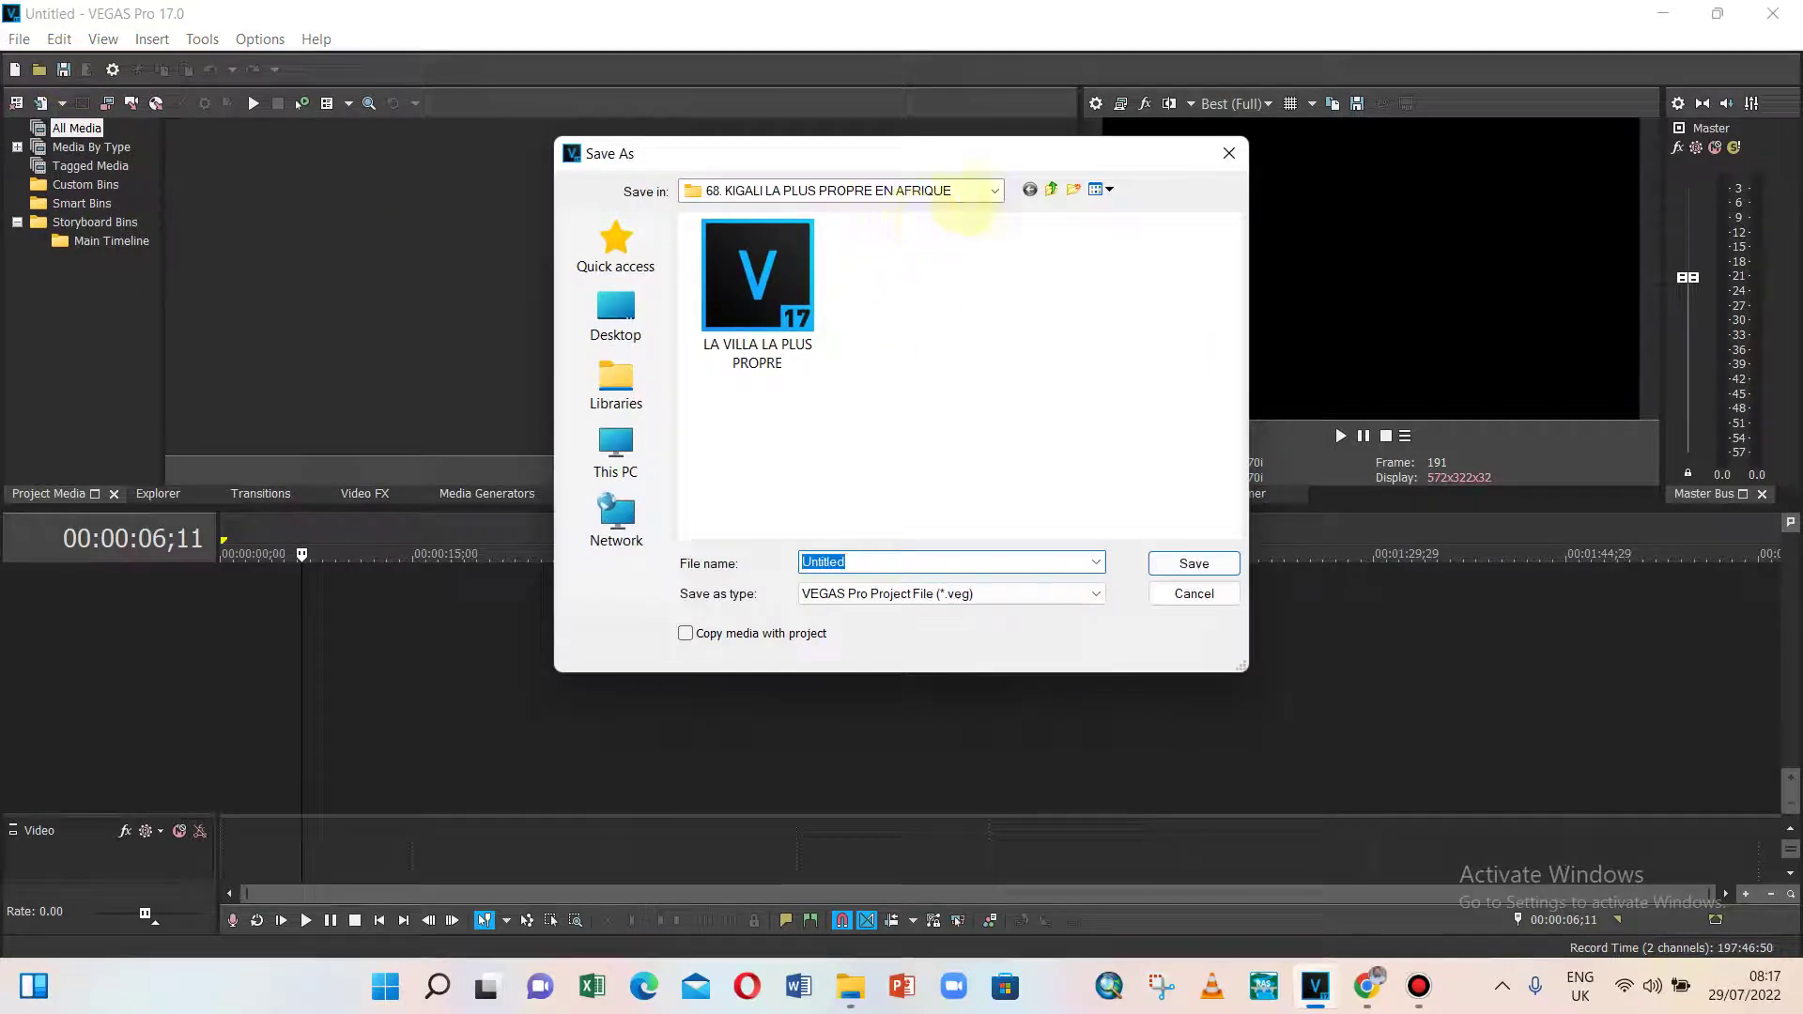
click(994, 191)
click(643, 319)
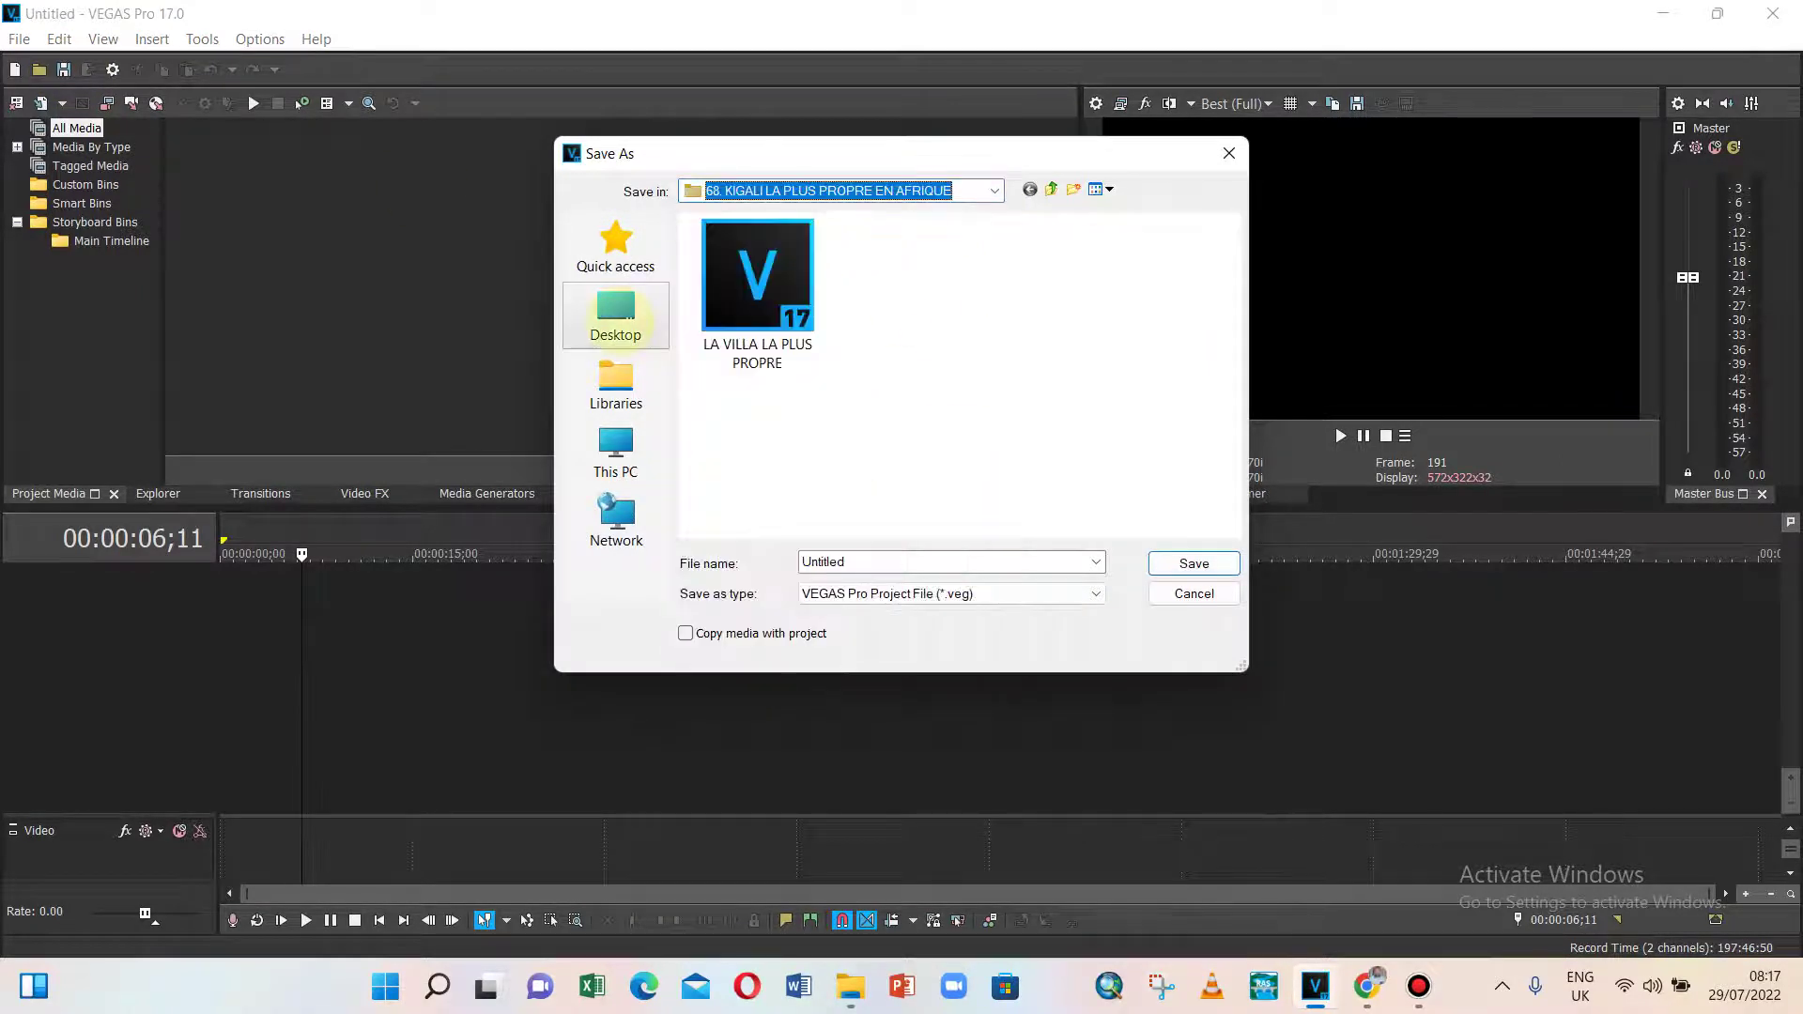
click(616, 314)
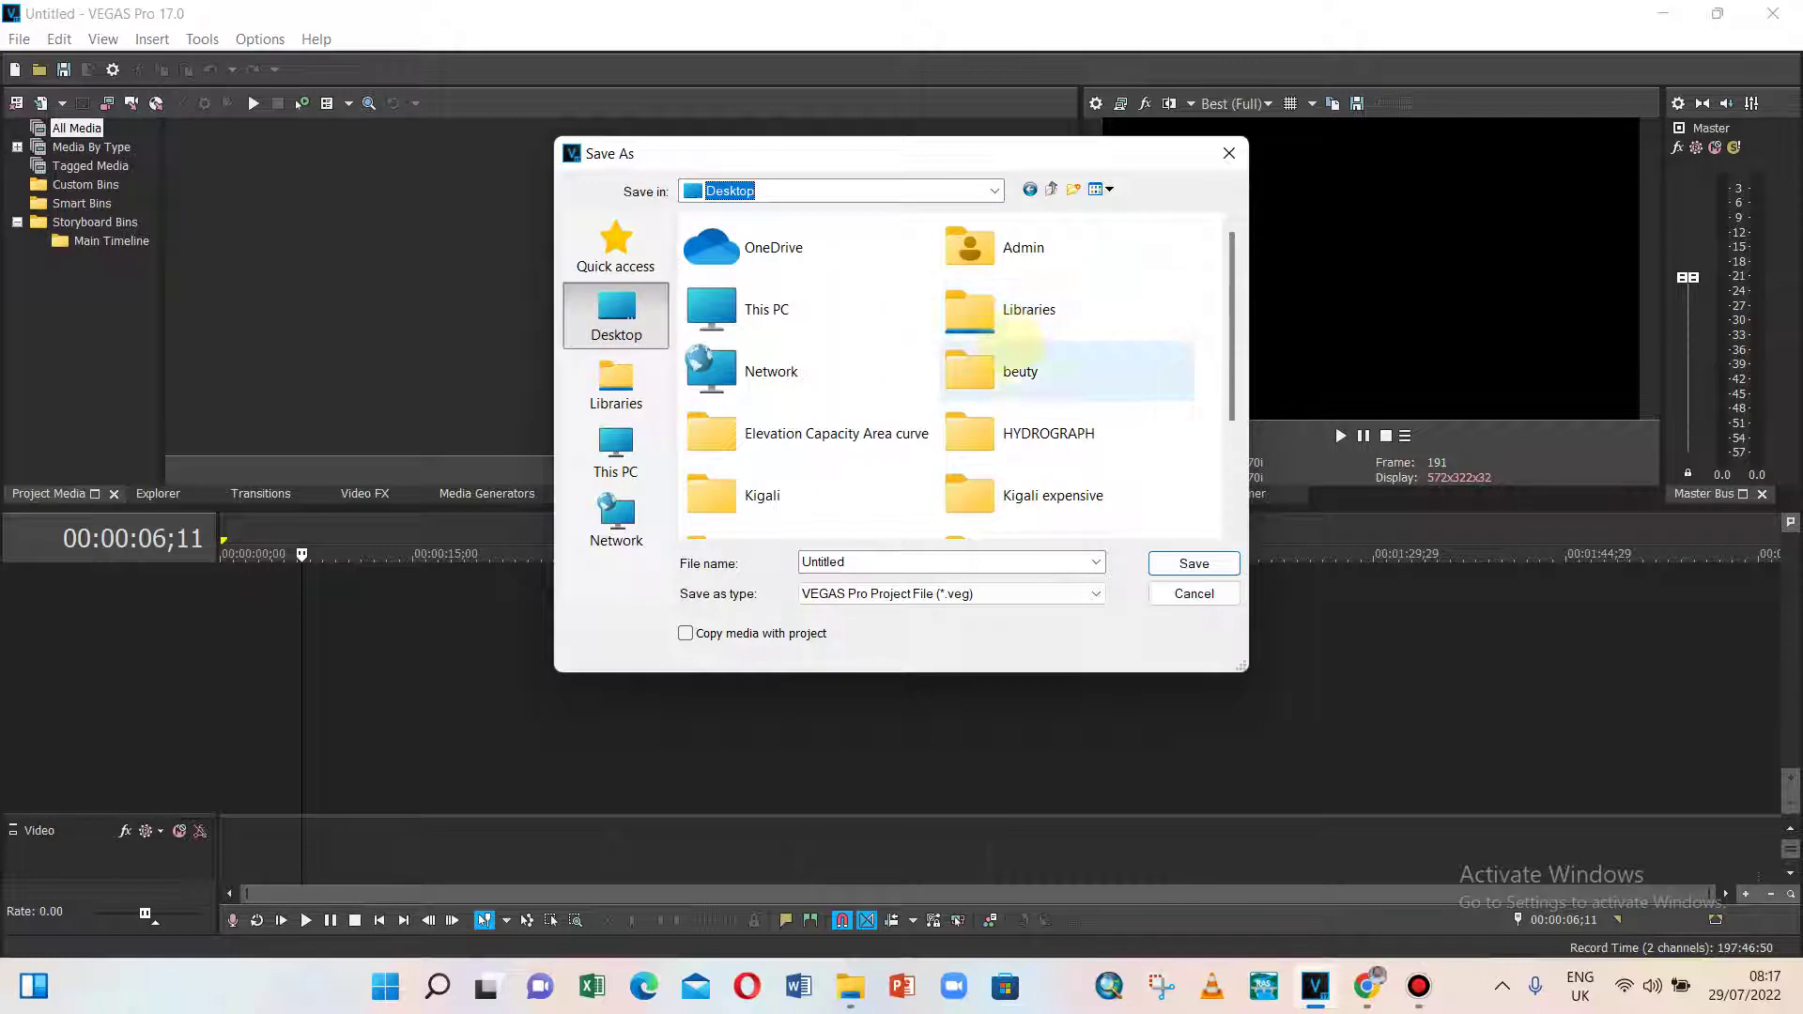
scroll(1019, 357, down, 3)
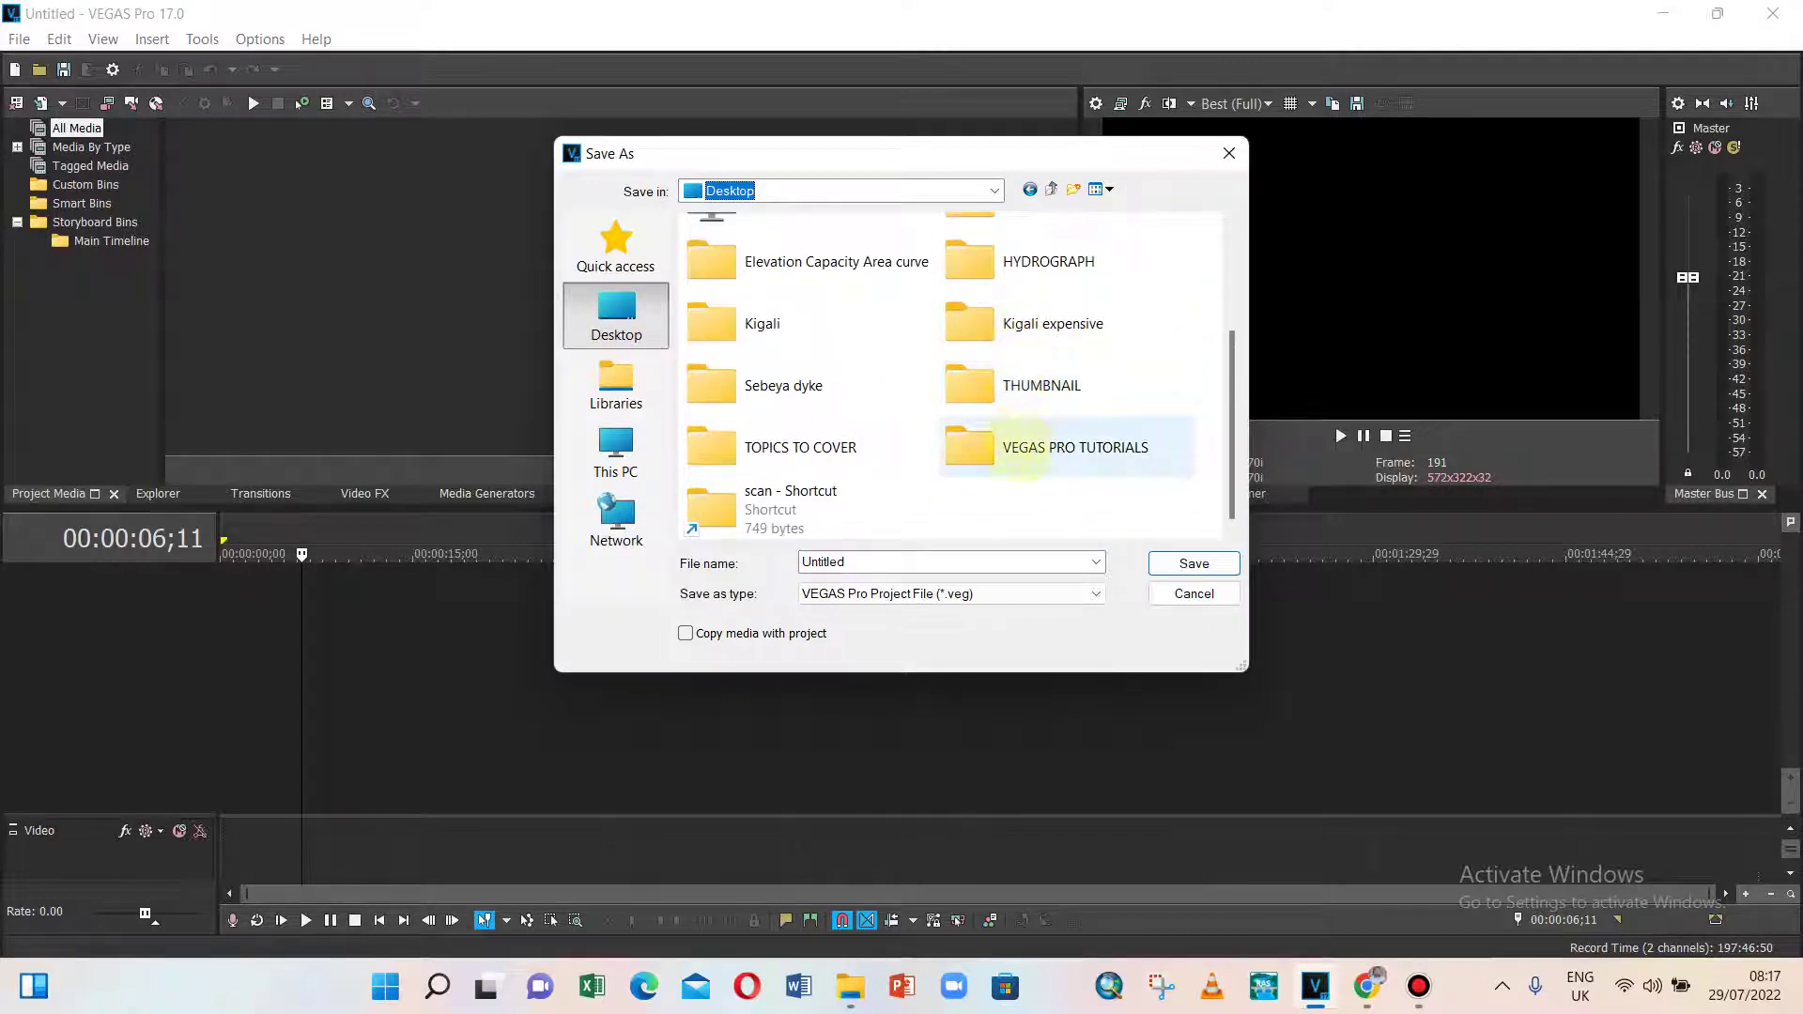
double_click(1033, 448)
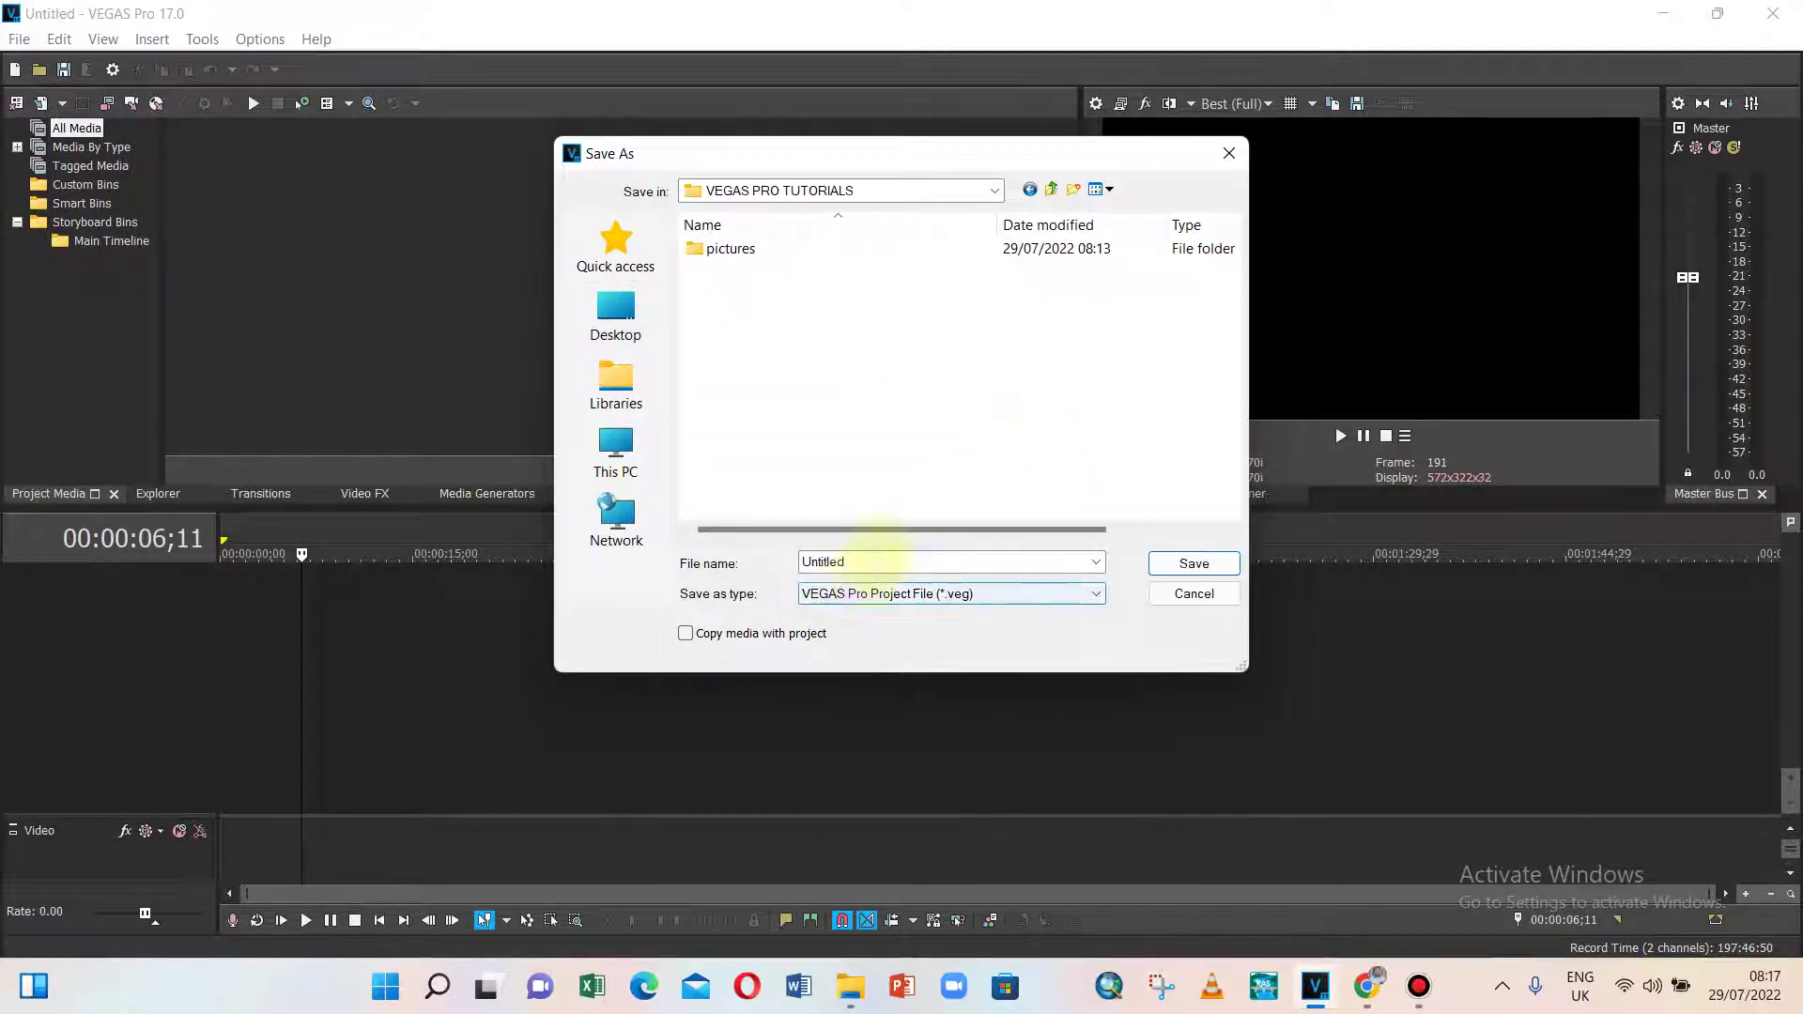
double_click(845, 561)
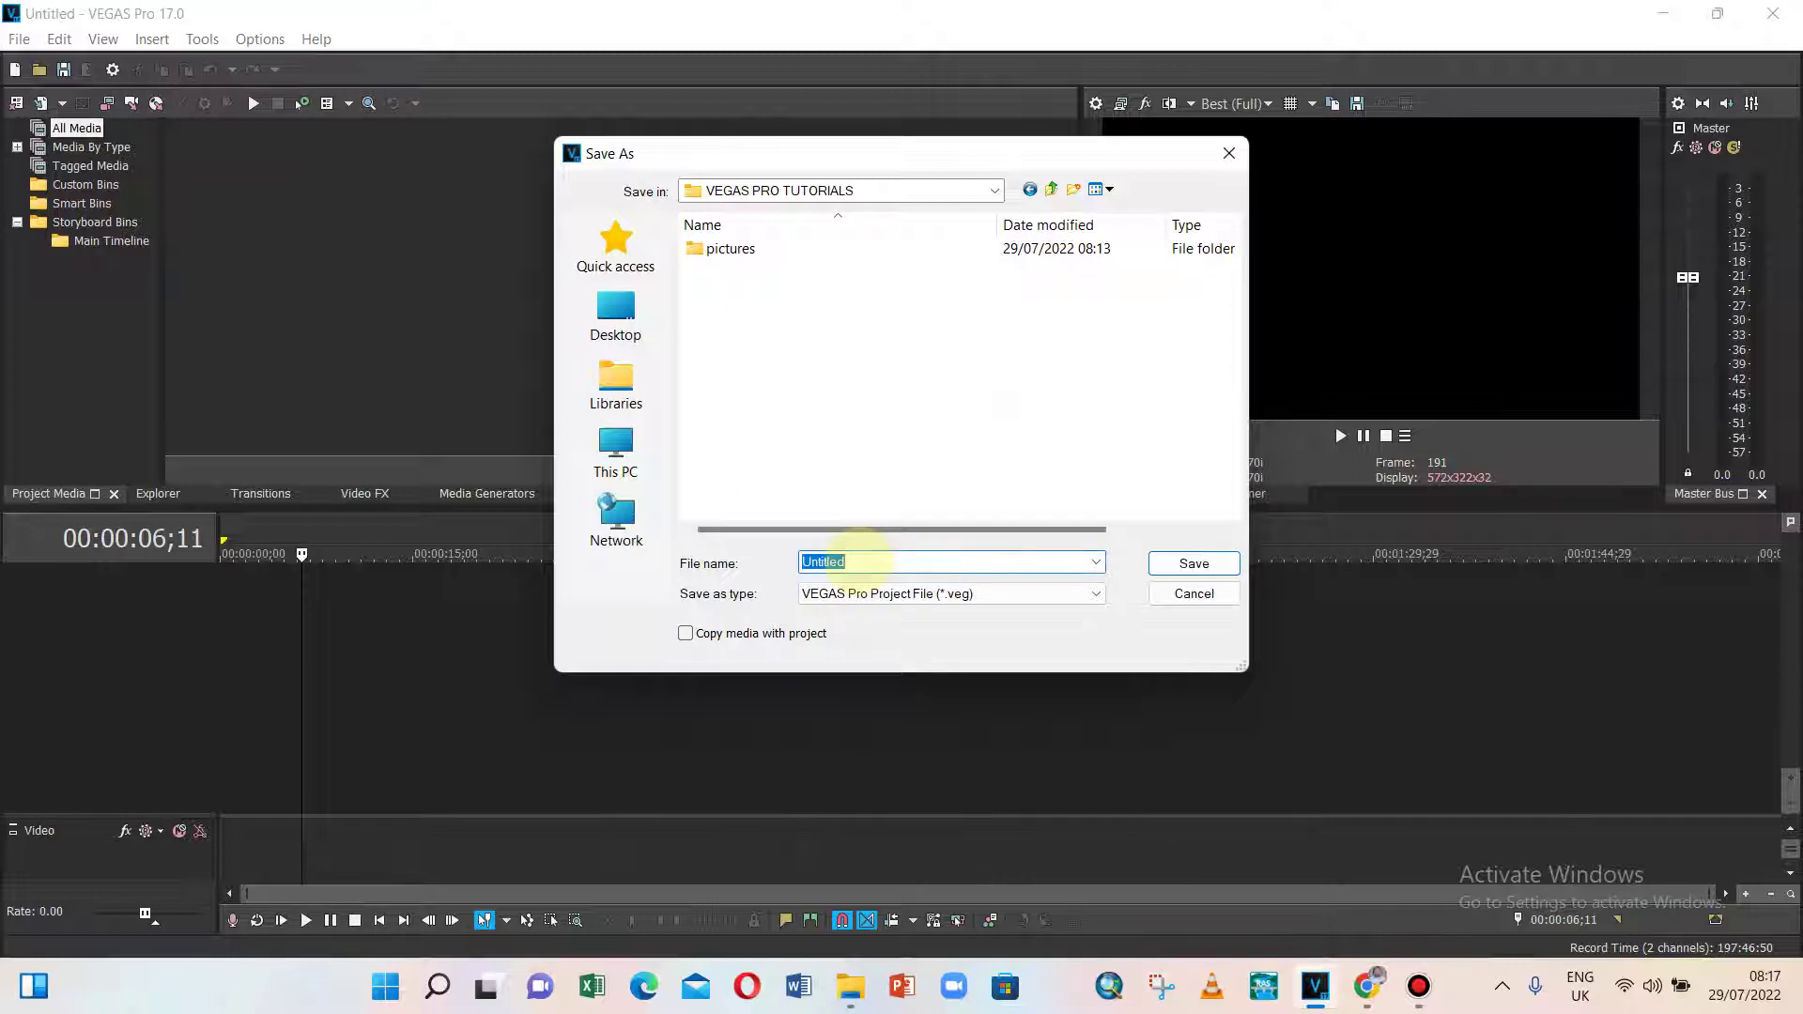
key(Caps_Lock)
text(T)
key(Caps_Lock)
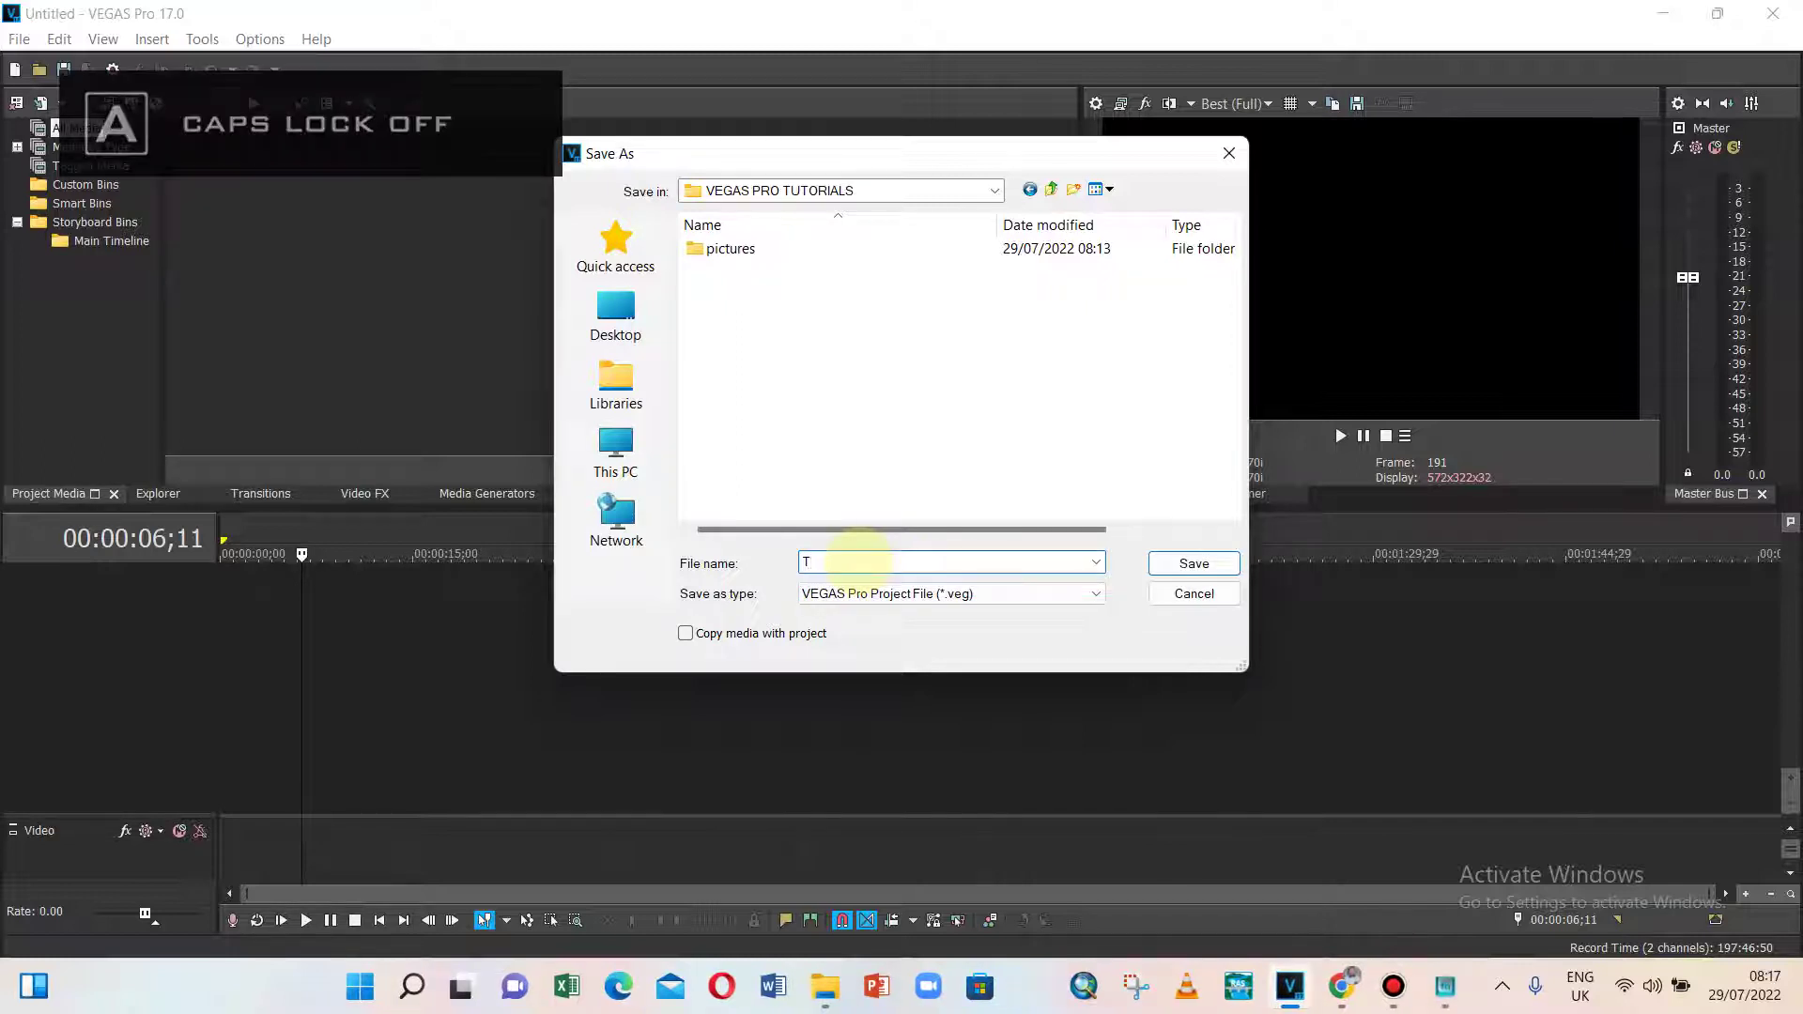
text(oday)
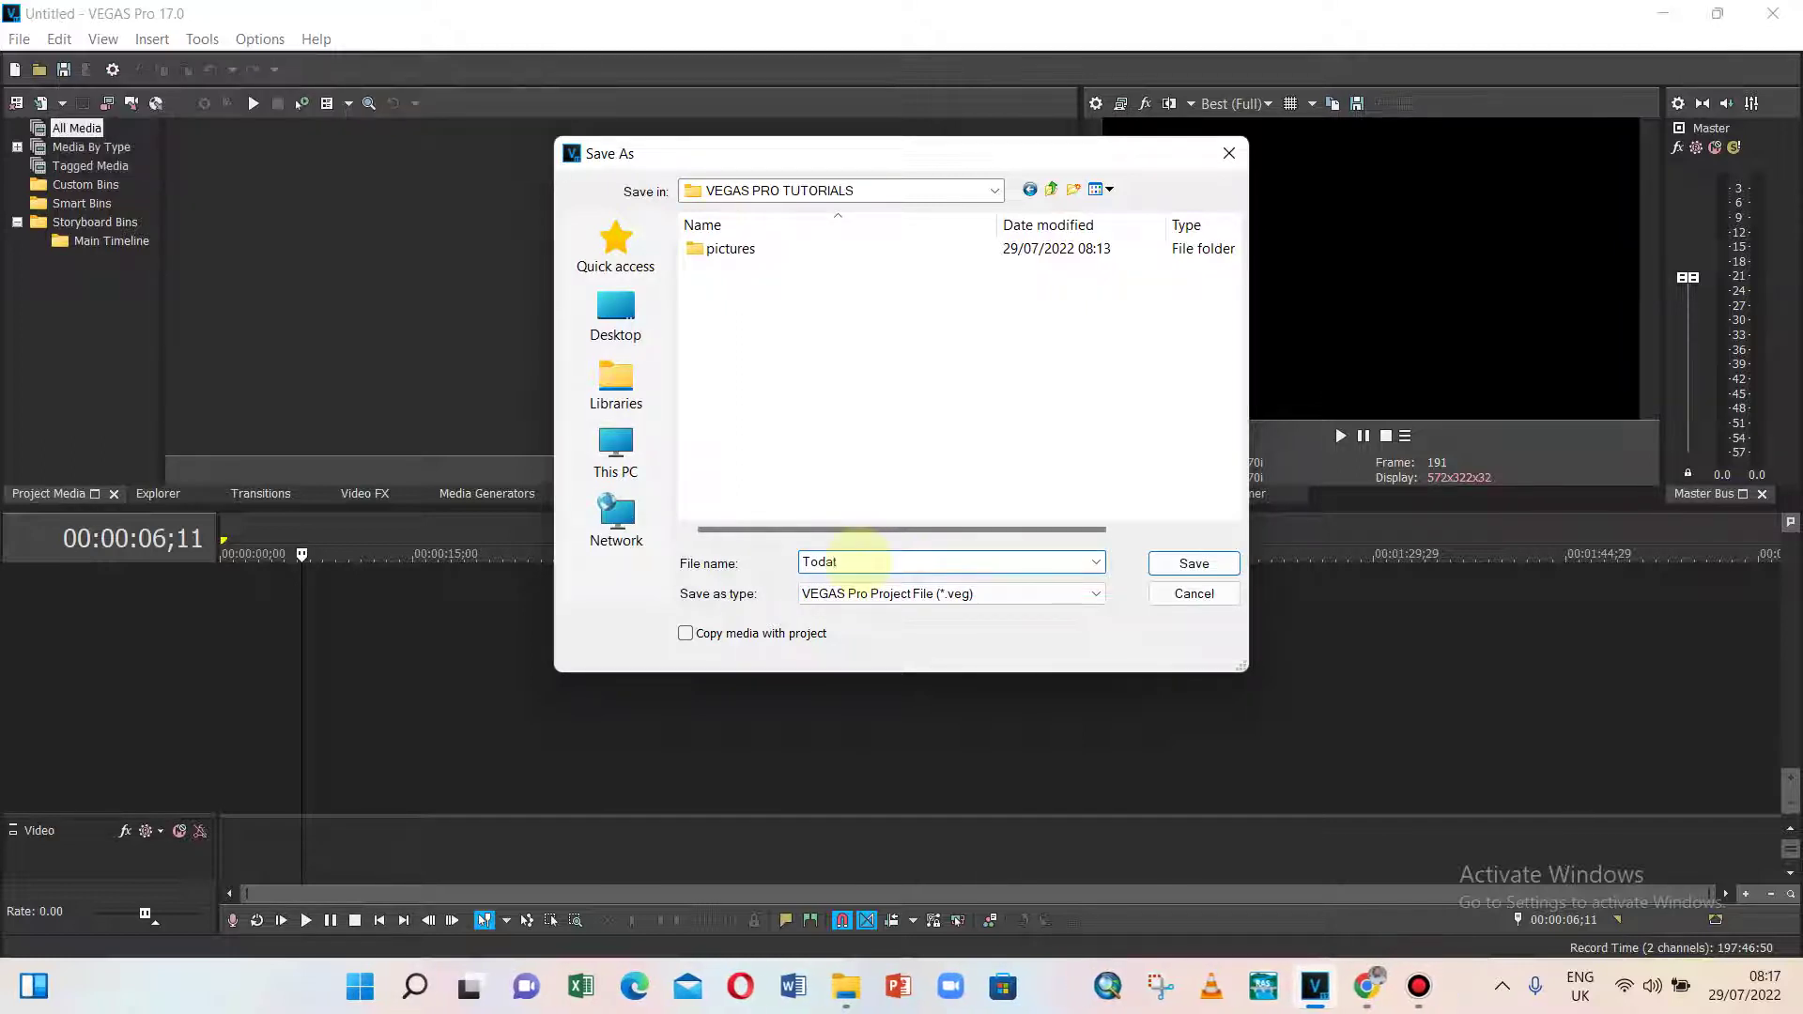
key(BackSpace)
key(BackSpace)
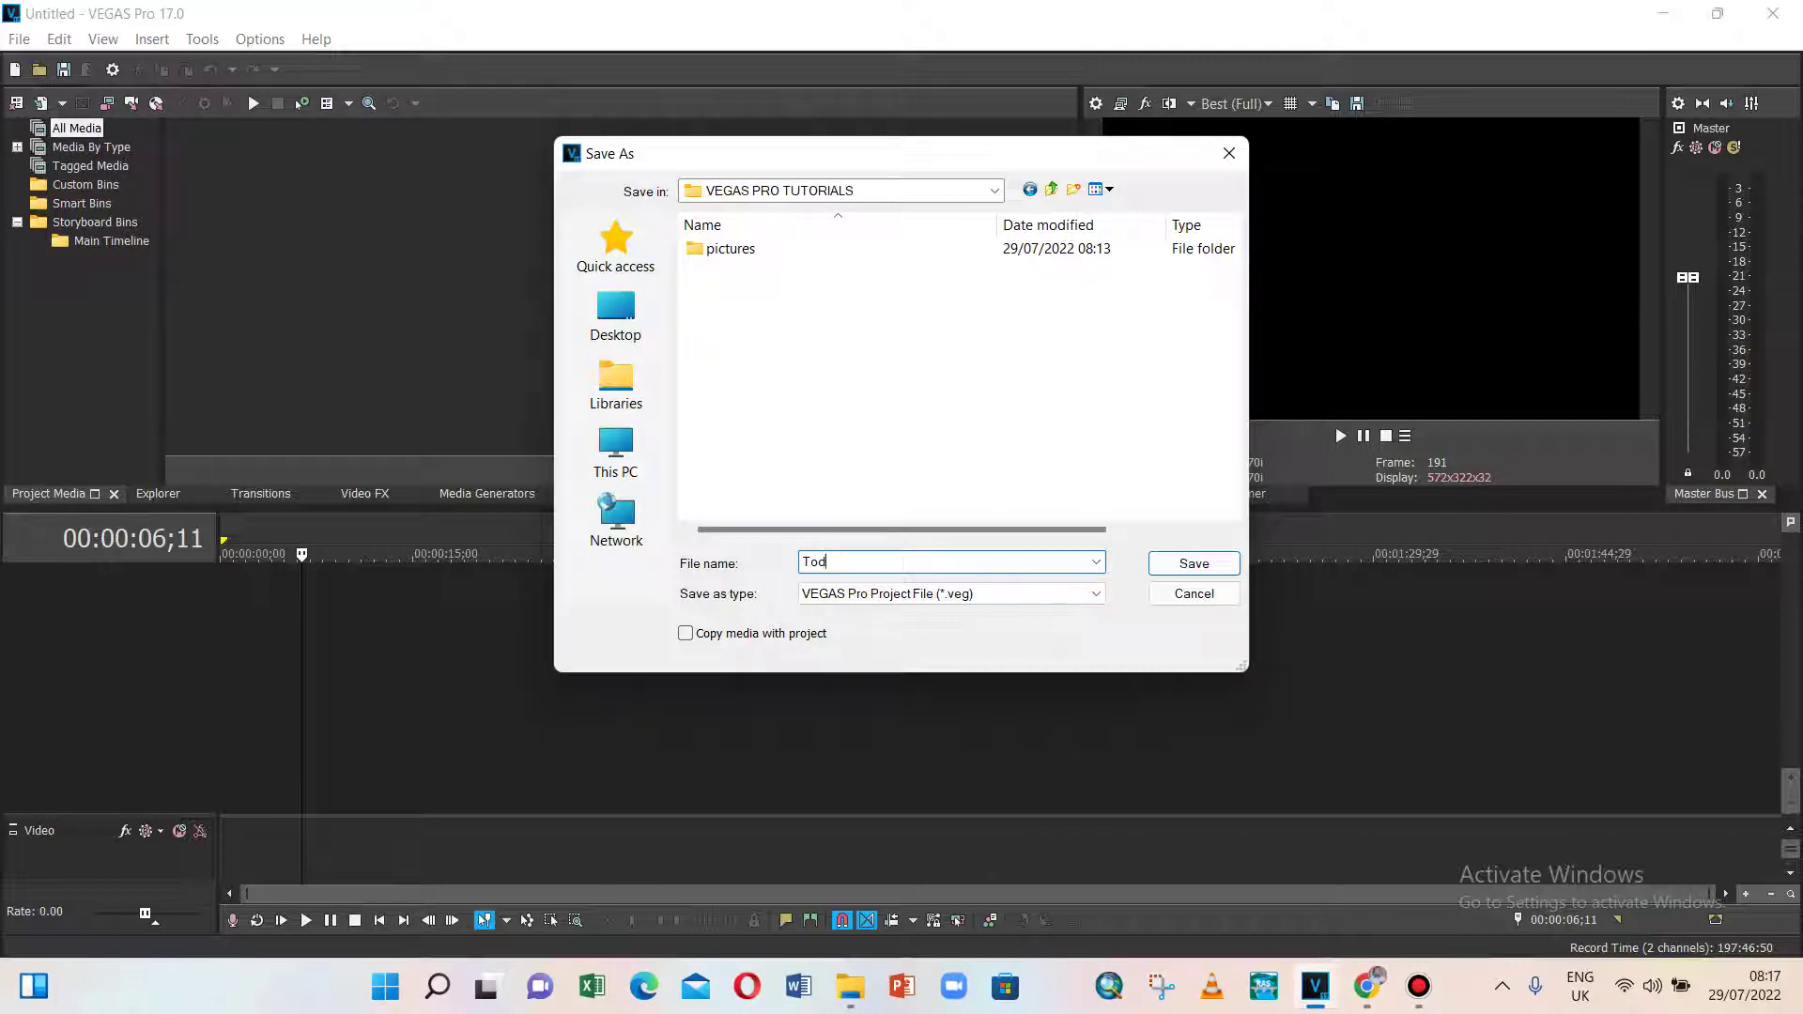
key(BackSpace)
key(BackSpace)
key(BackSpace)
- Name the VEGAS project file "project" and save it
text(p)
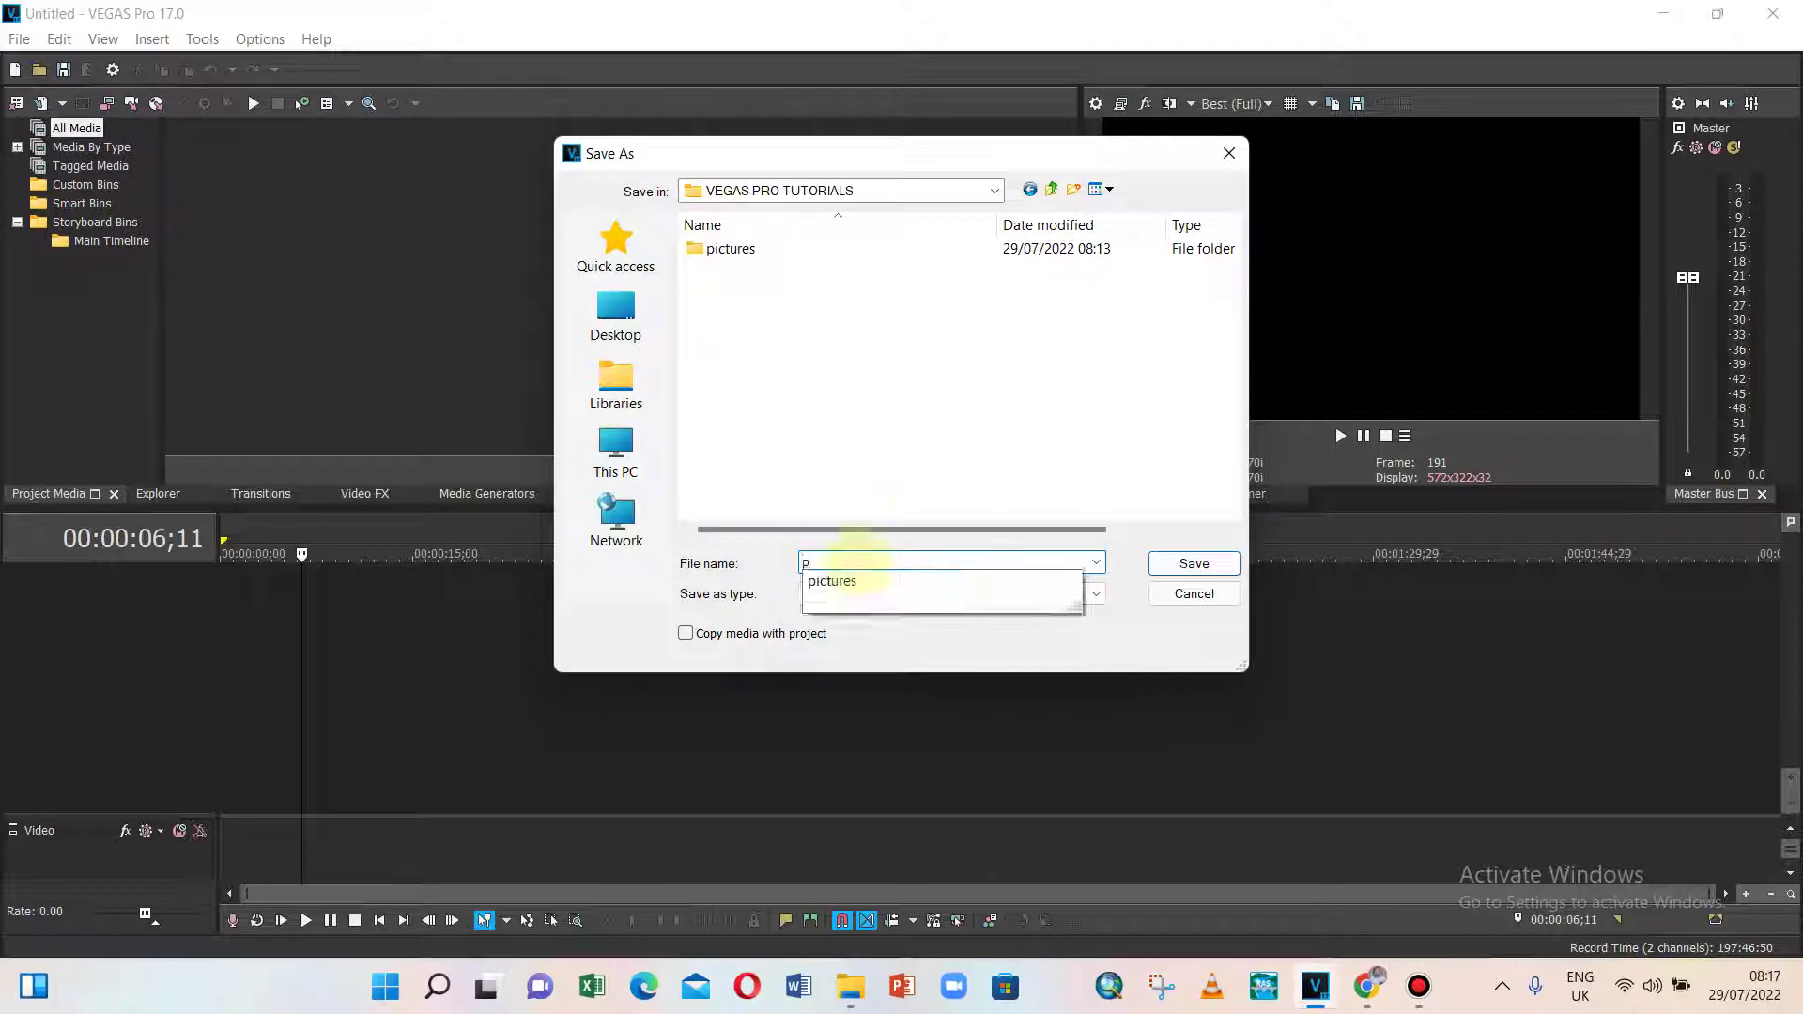
text(roject)
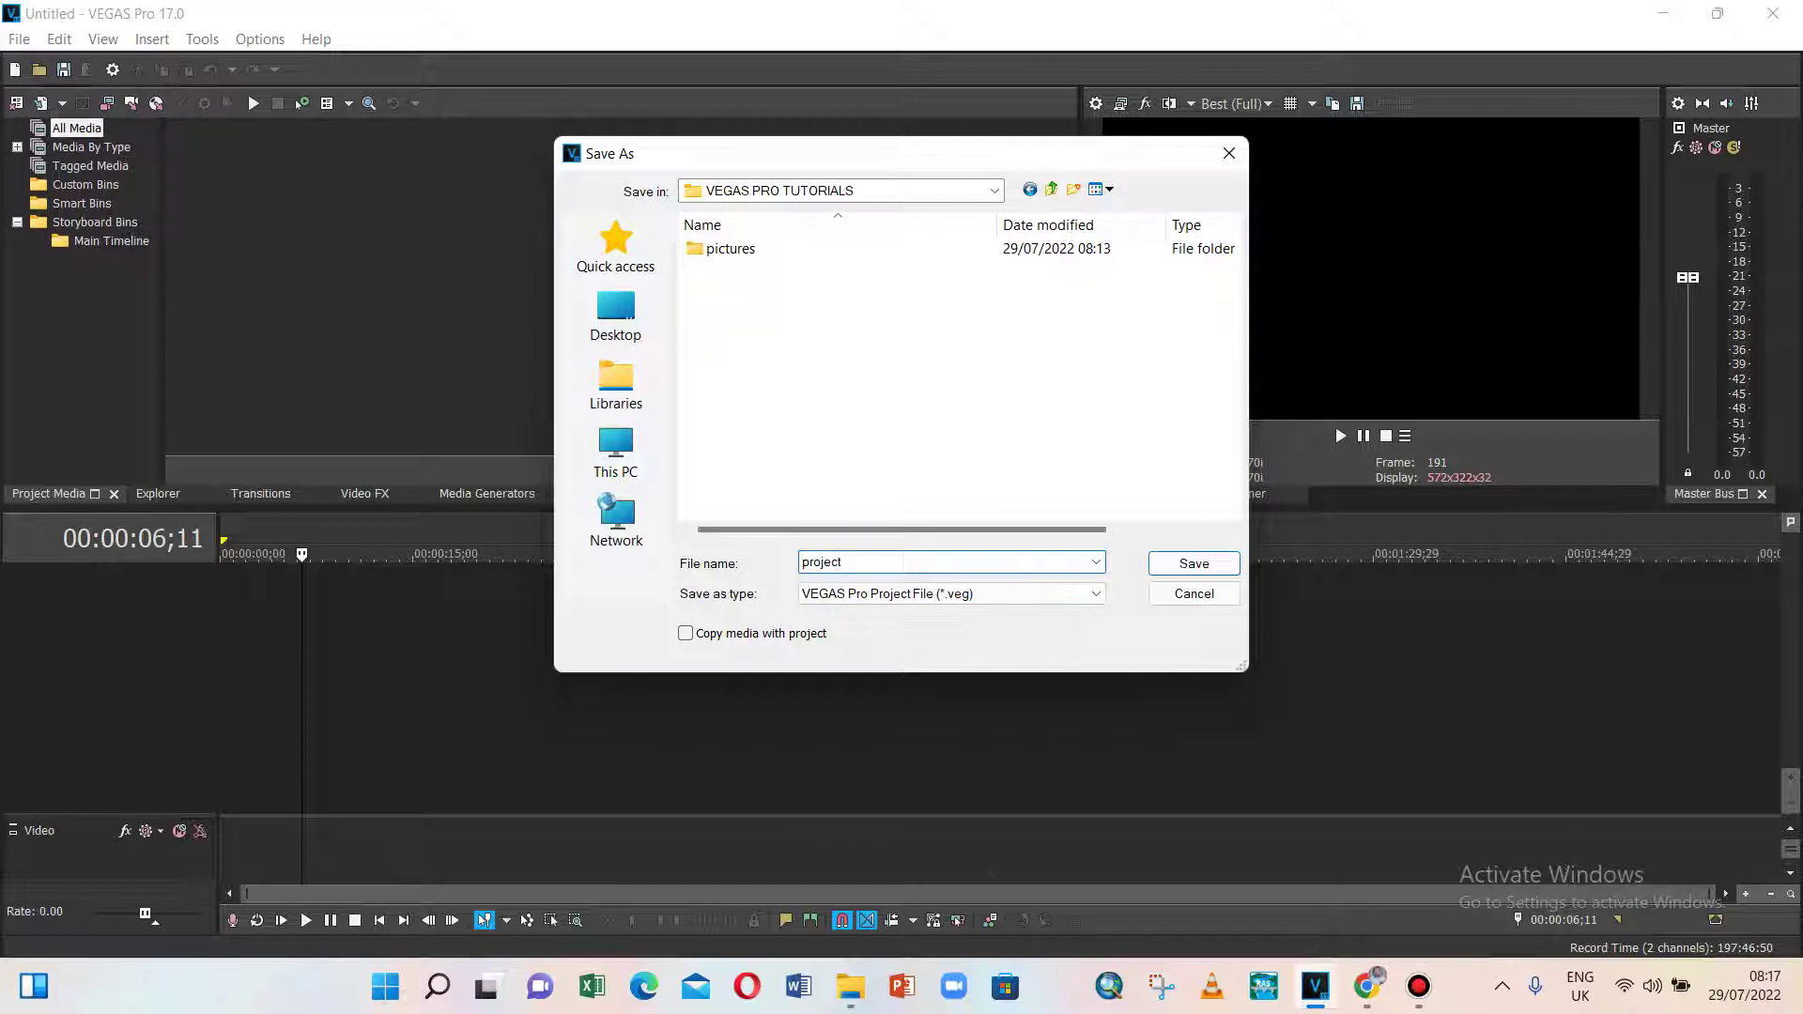
click(1193, 563)
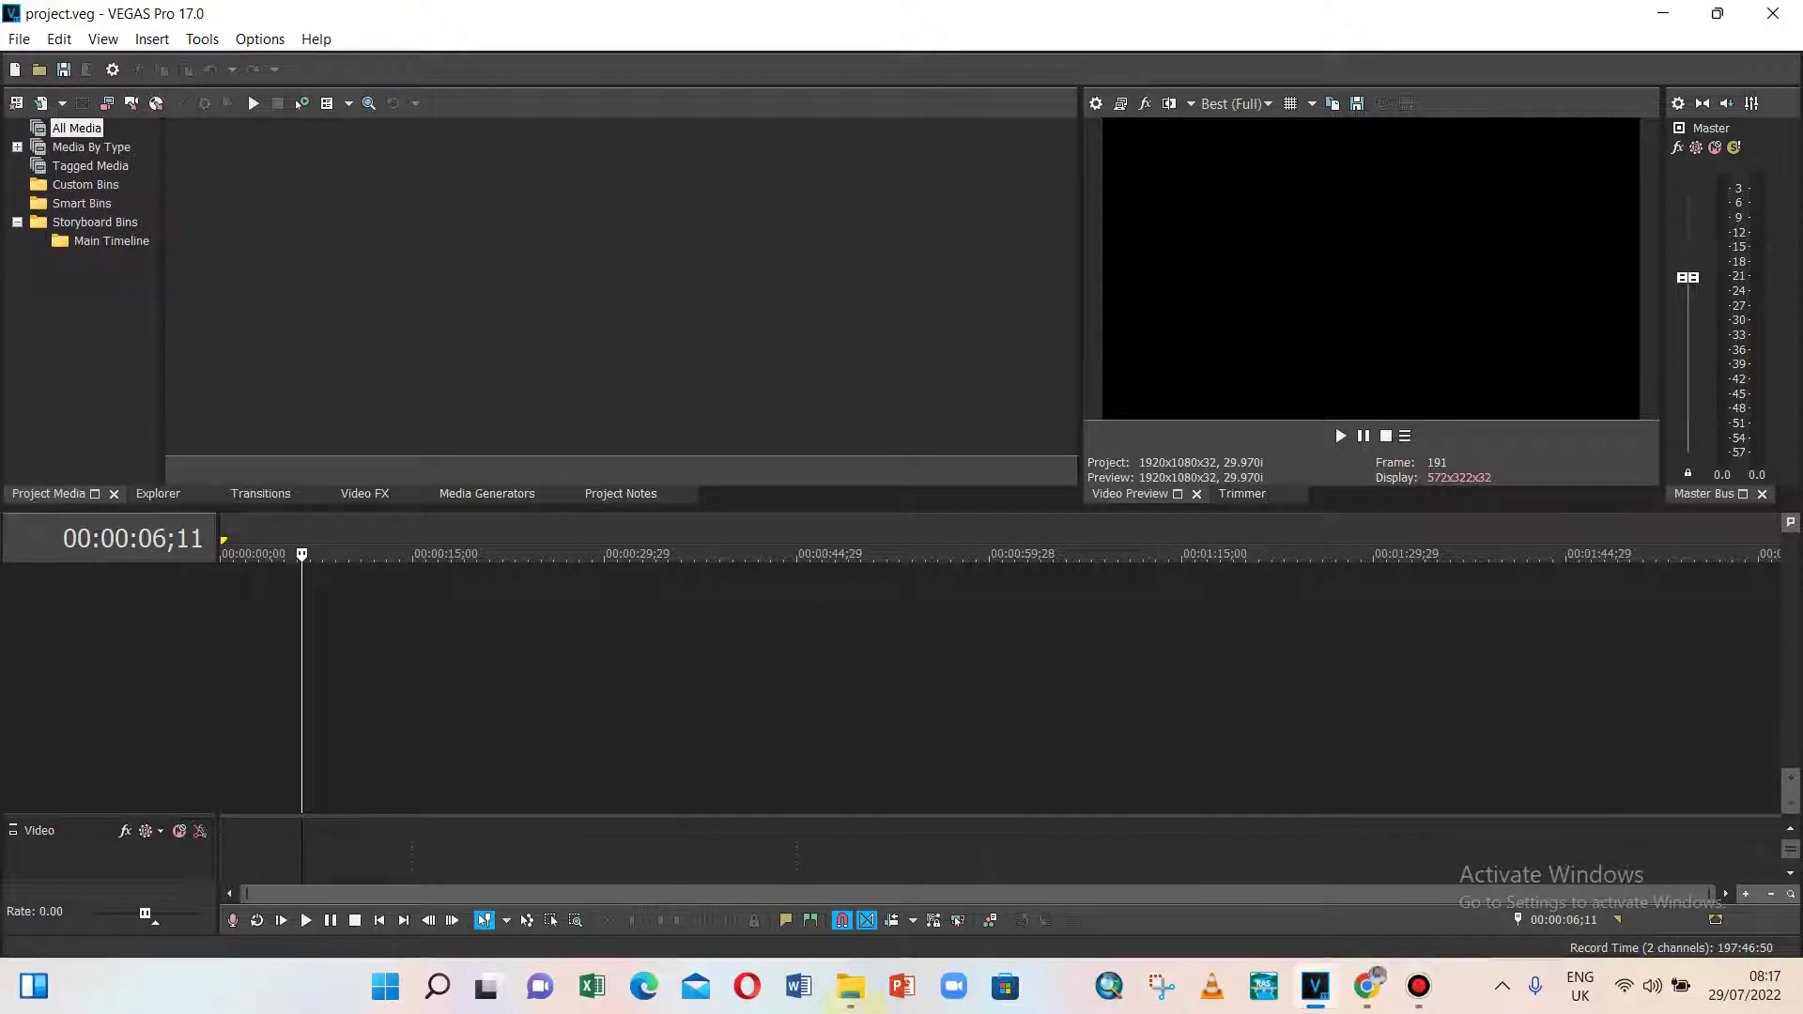
- Switch to the File Explorer window of the pictures folder and move it aside to view the images
mouse_move(850, 986)
click(902, 845)
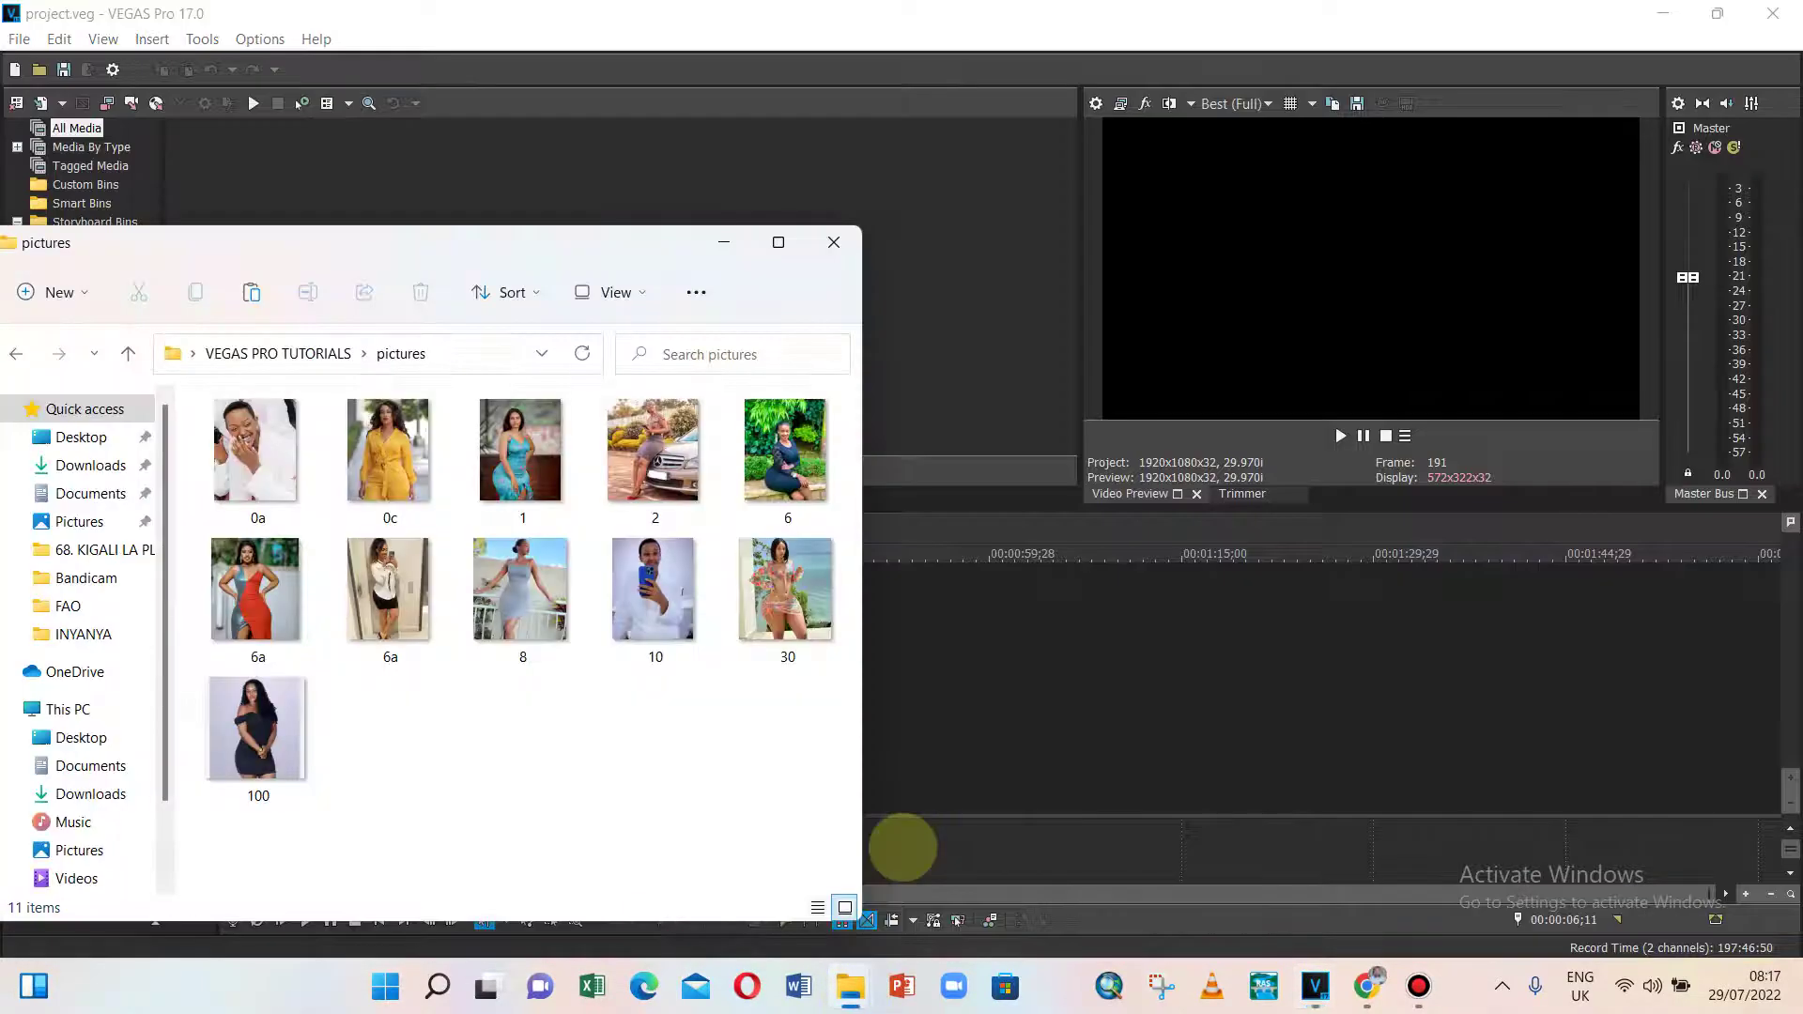
drag(642, 254, 1505, 241)
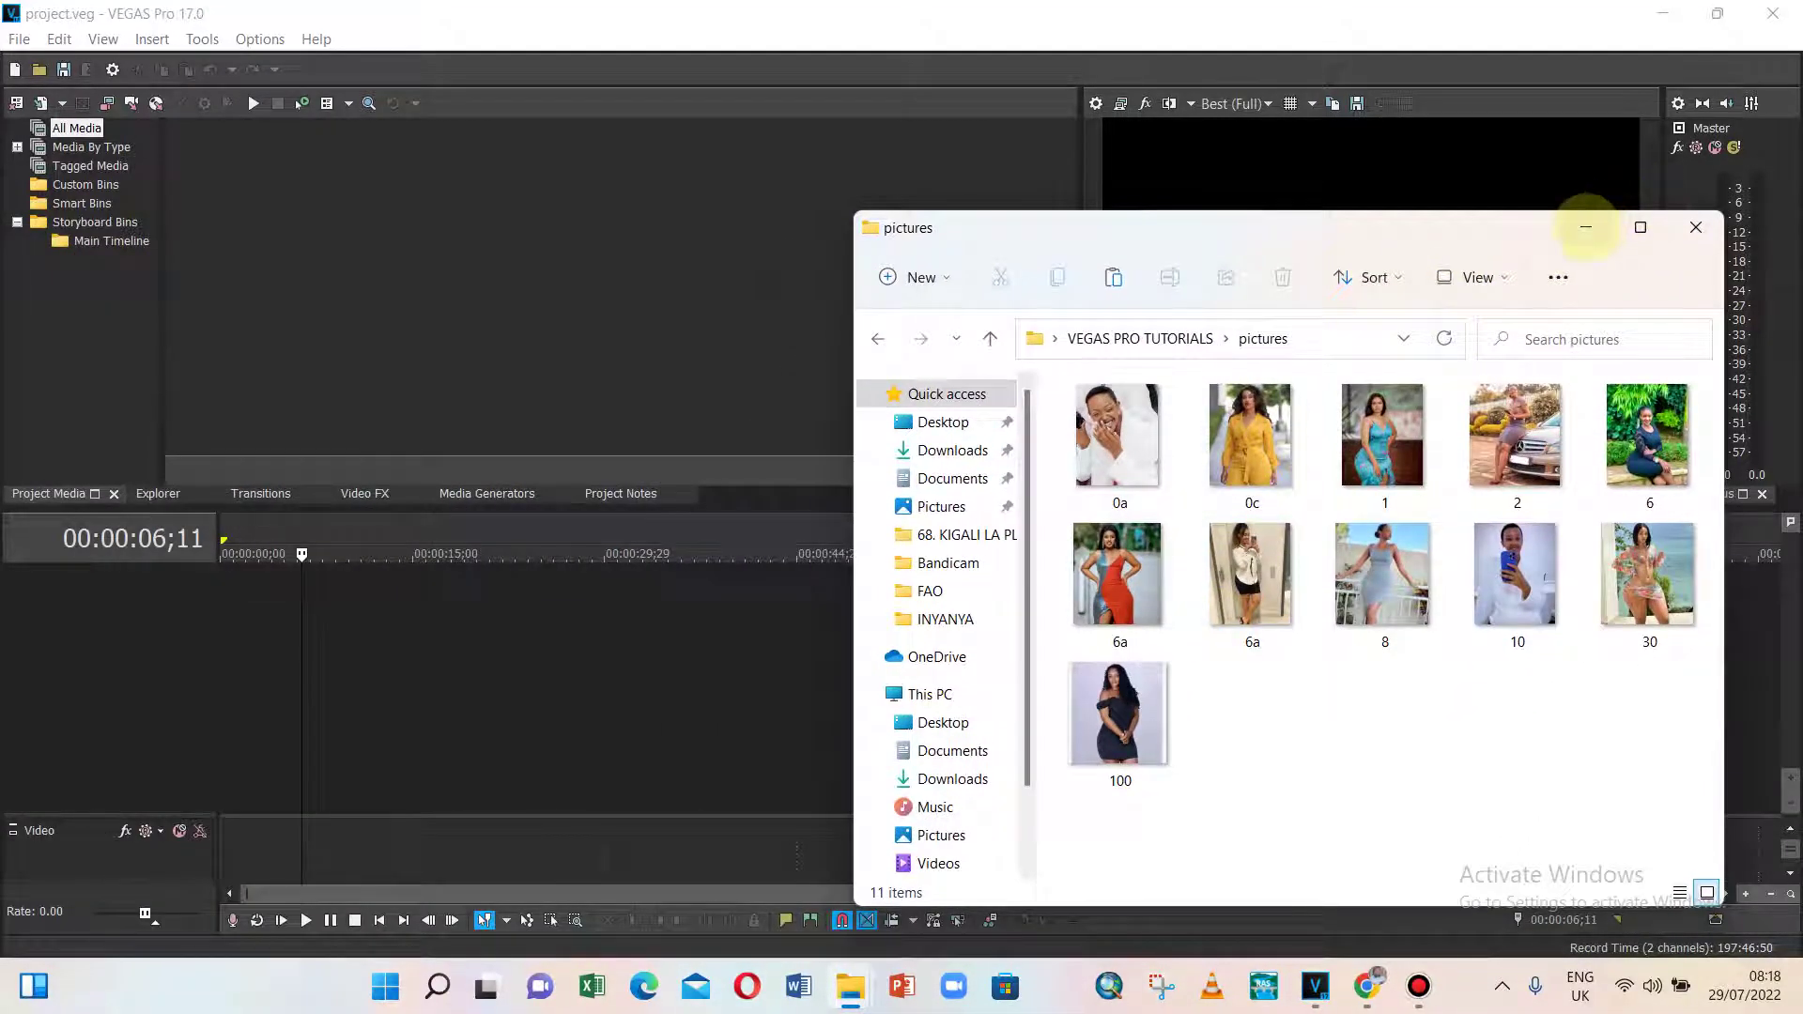
- View the EXTRACTED AUDIO folder in File Explorer, shift its window to reveal the pictures folder, and return to VEGAS Pro
mouse_move(851, 987)
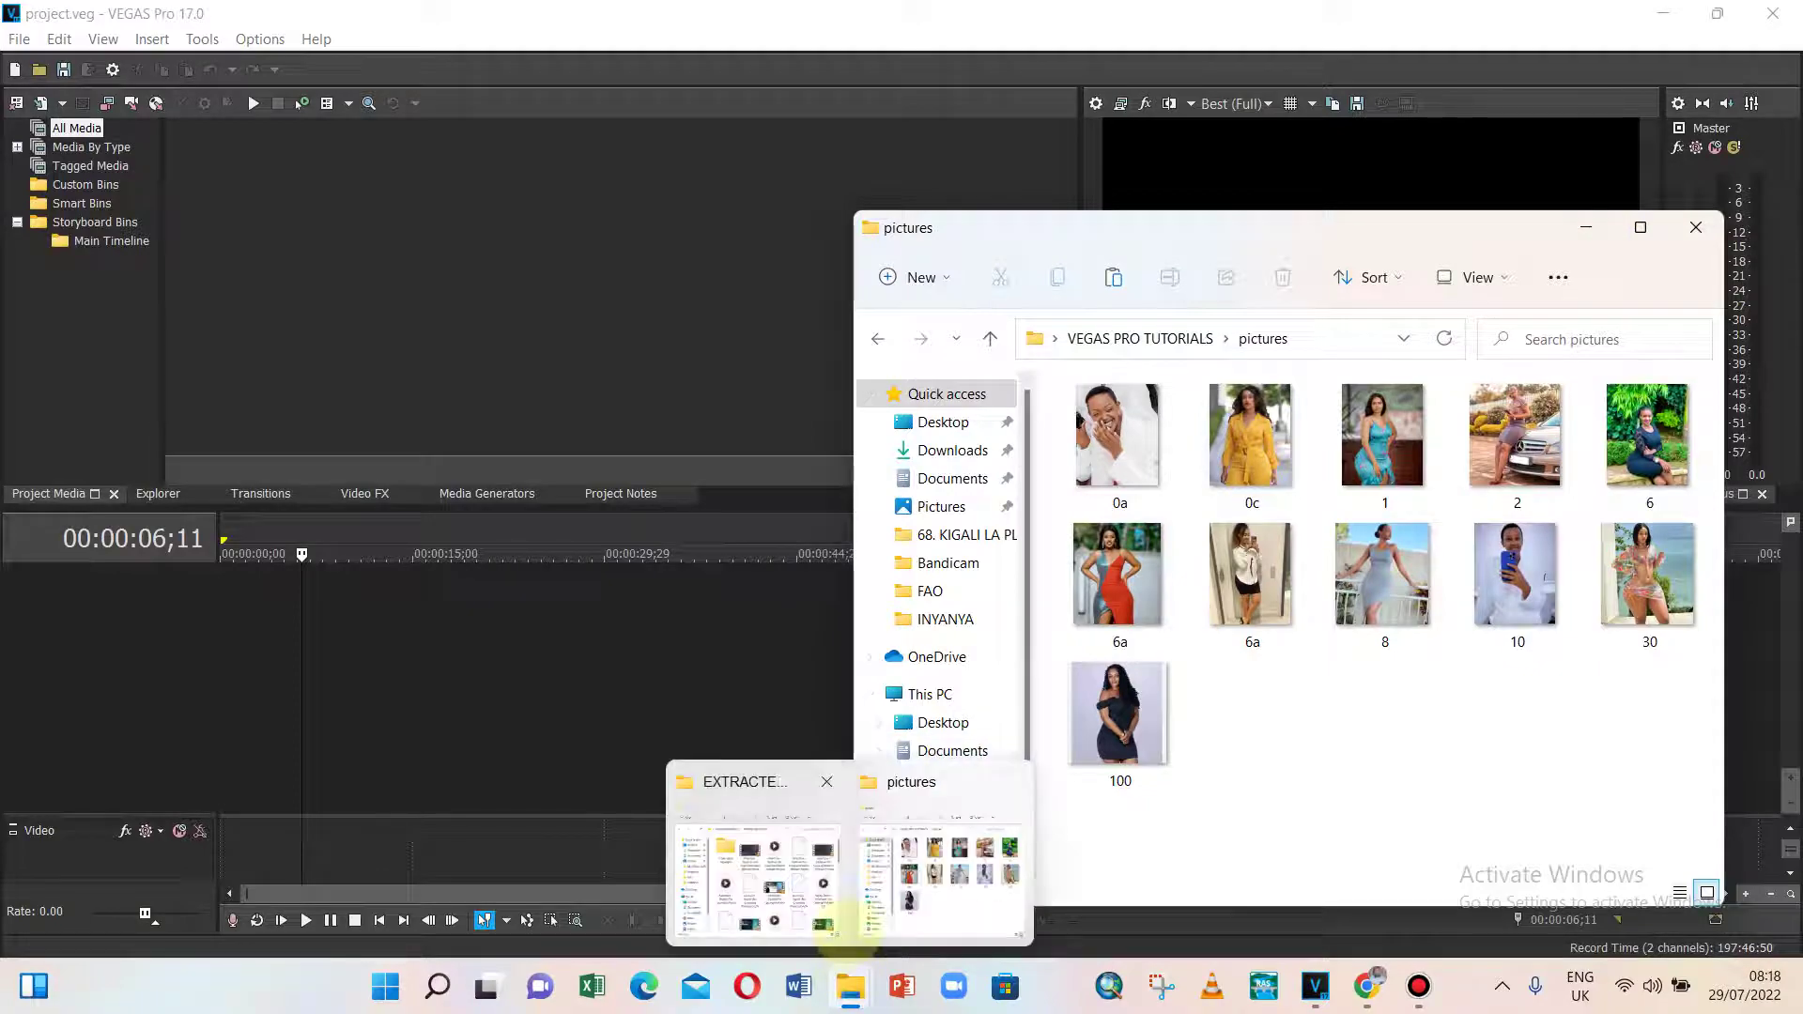
mouse_move(883, 793)
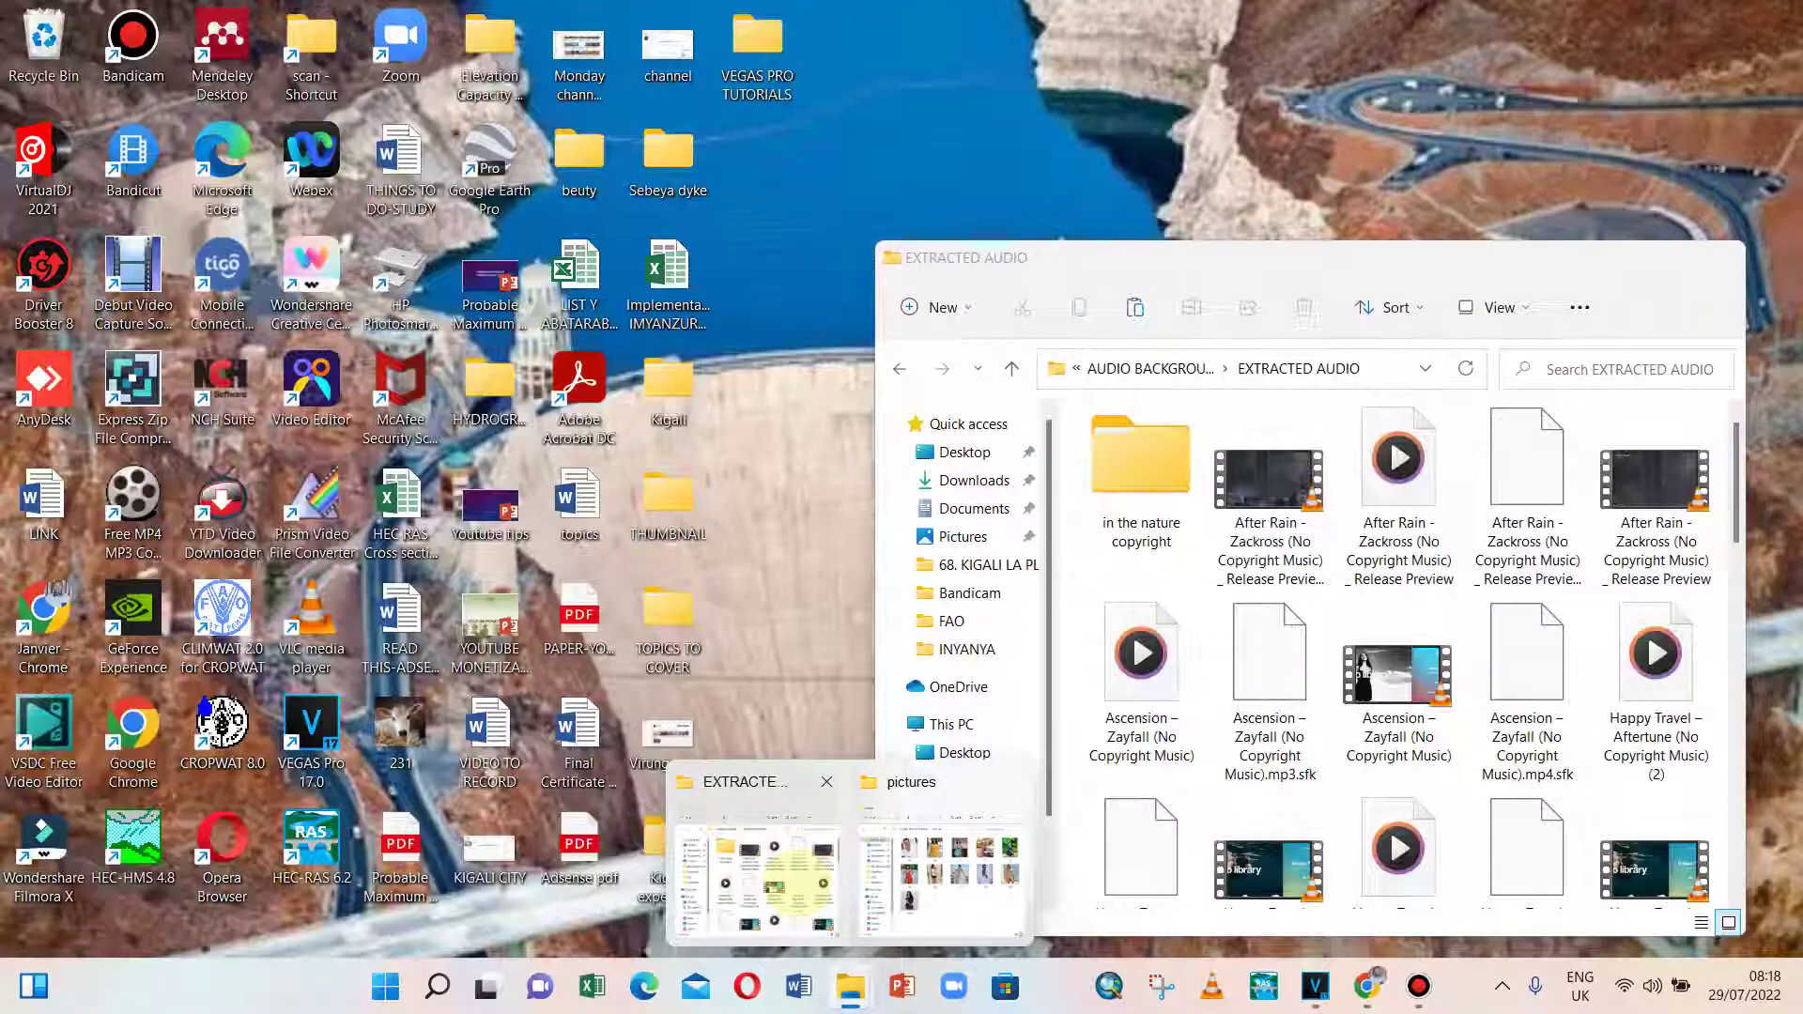
click(756, 869)
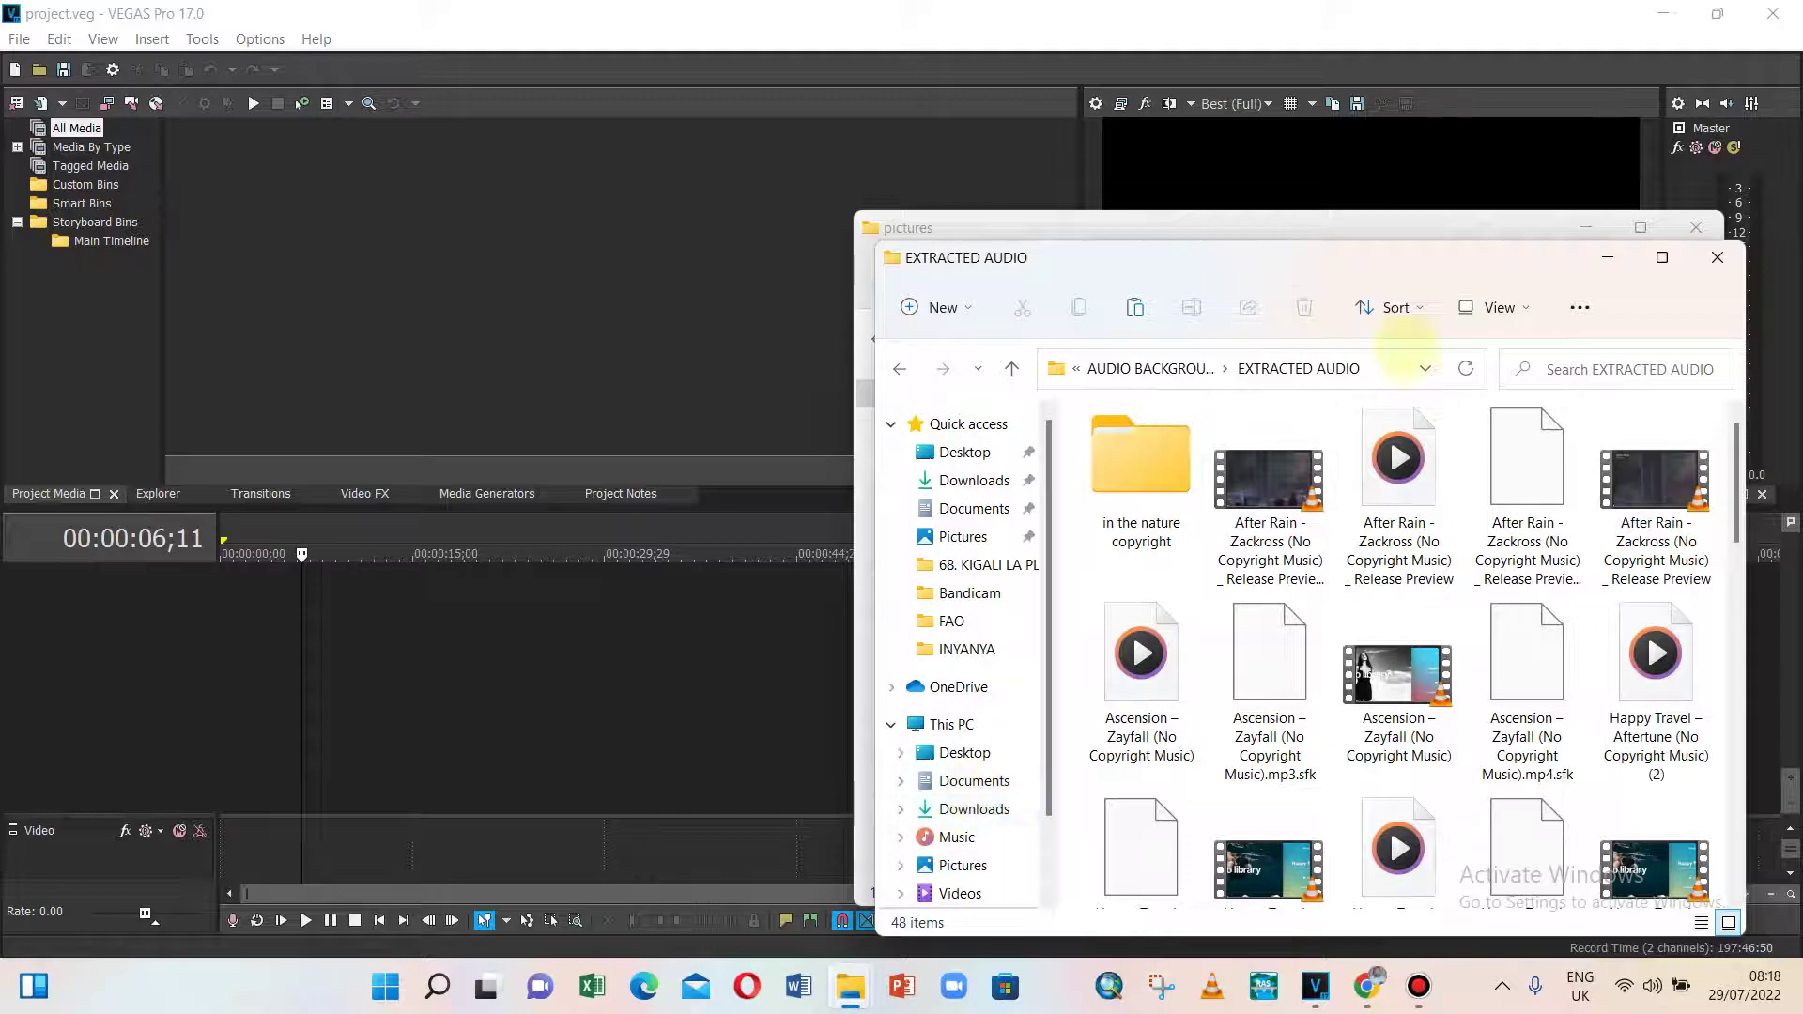
drag(1355, 261, 1175, 282)
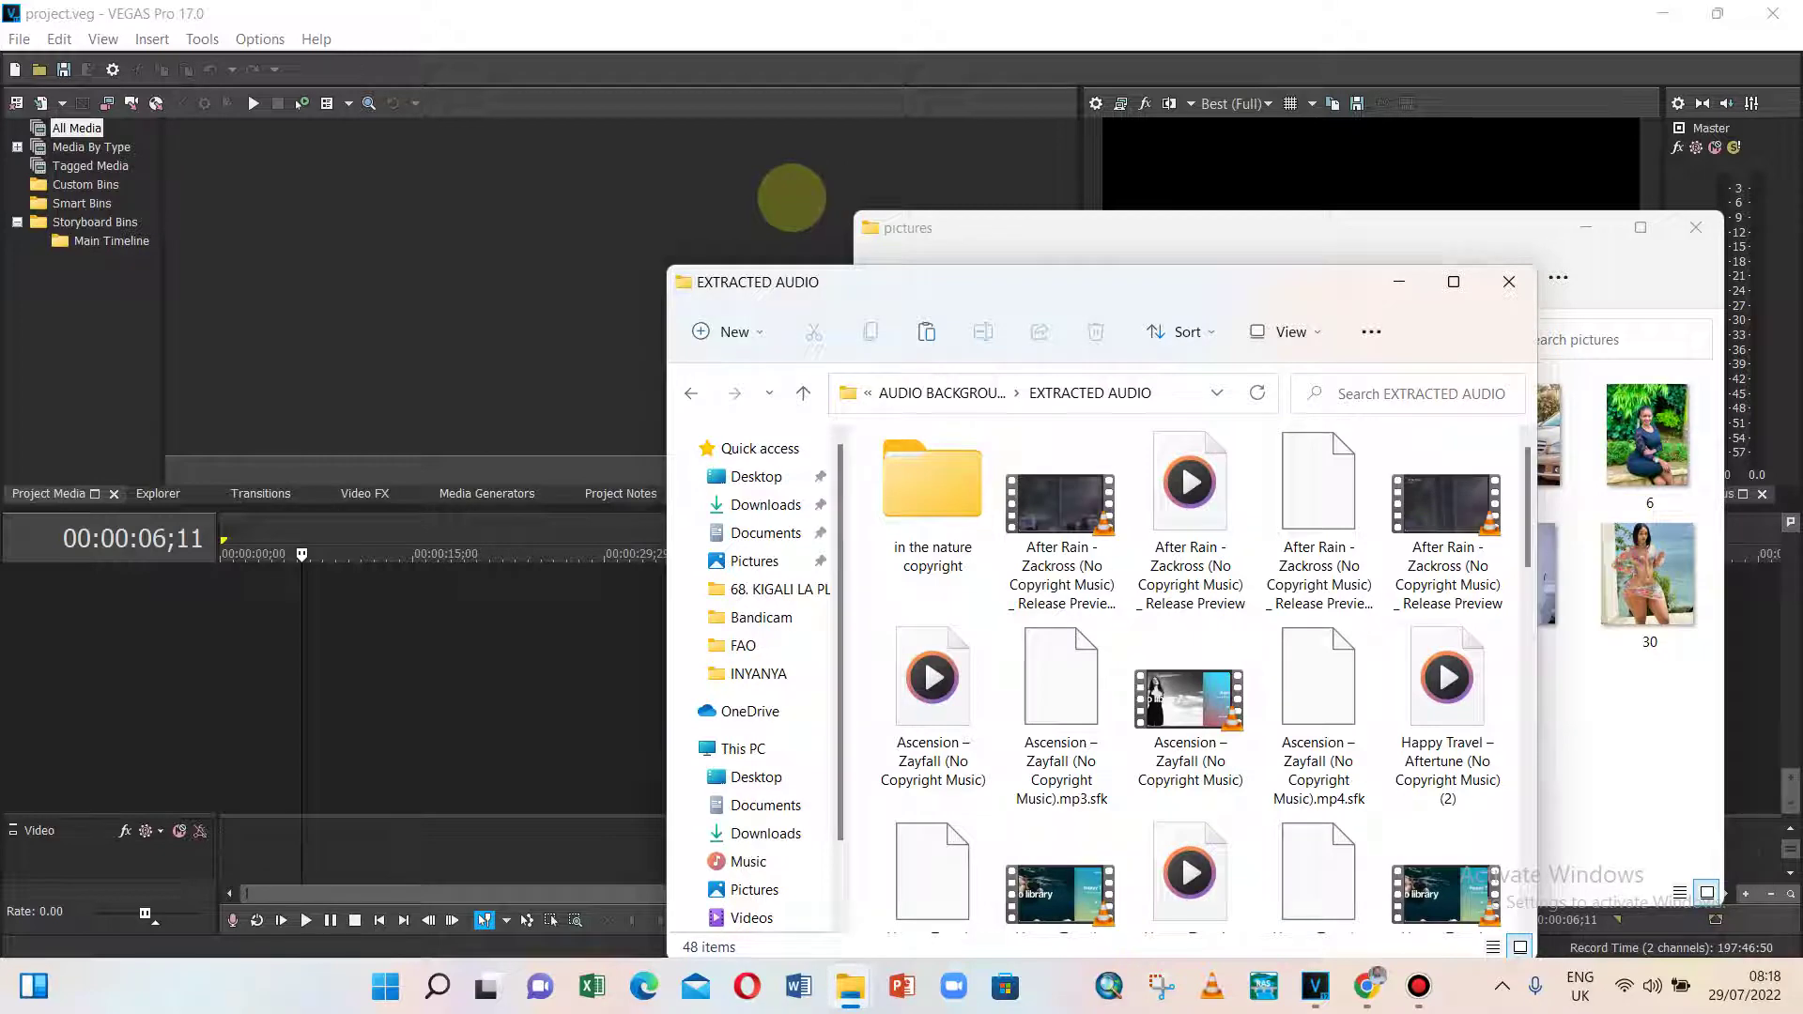
click(792, 198)
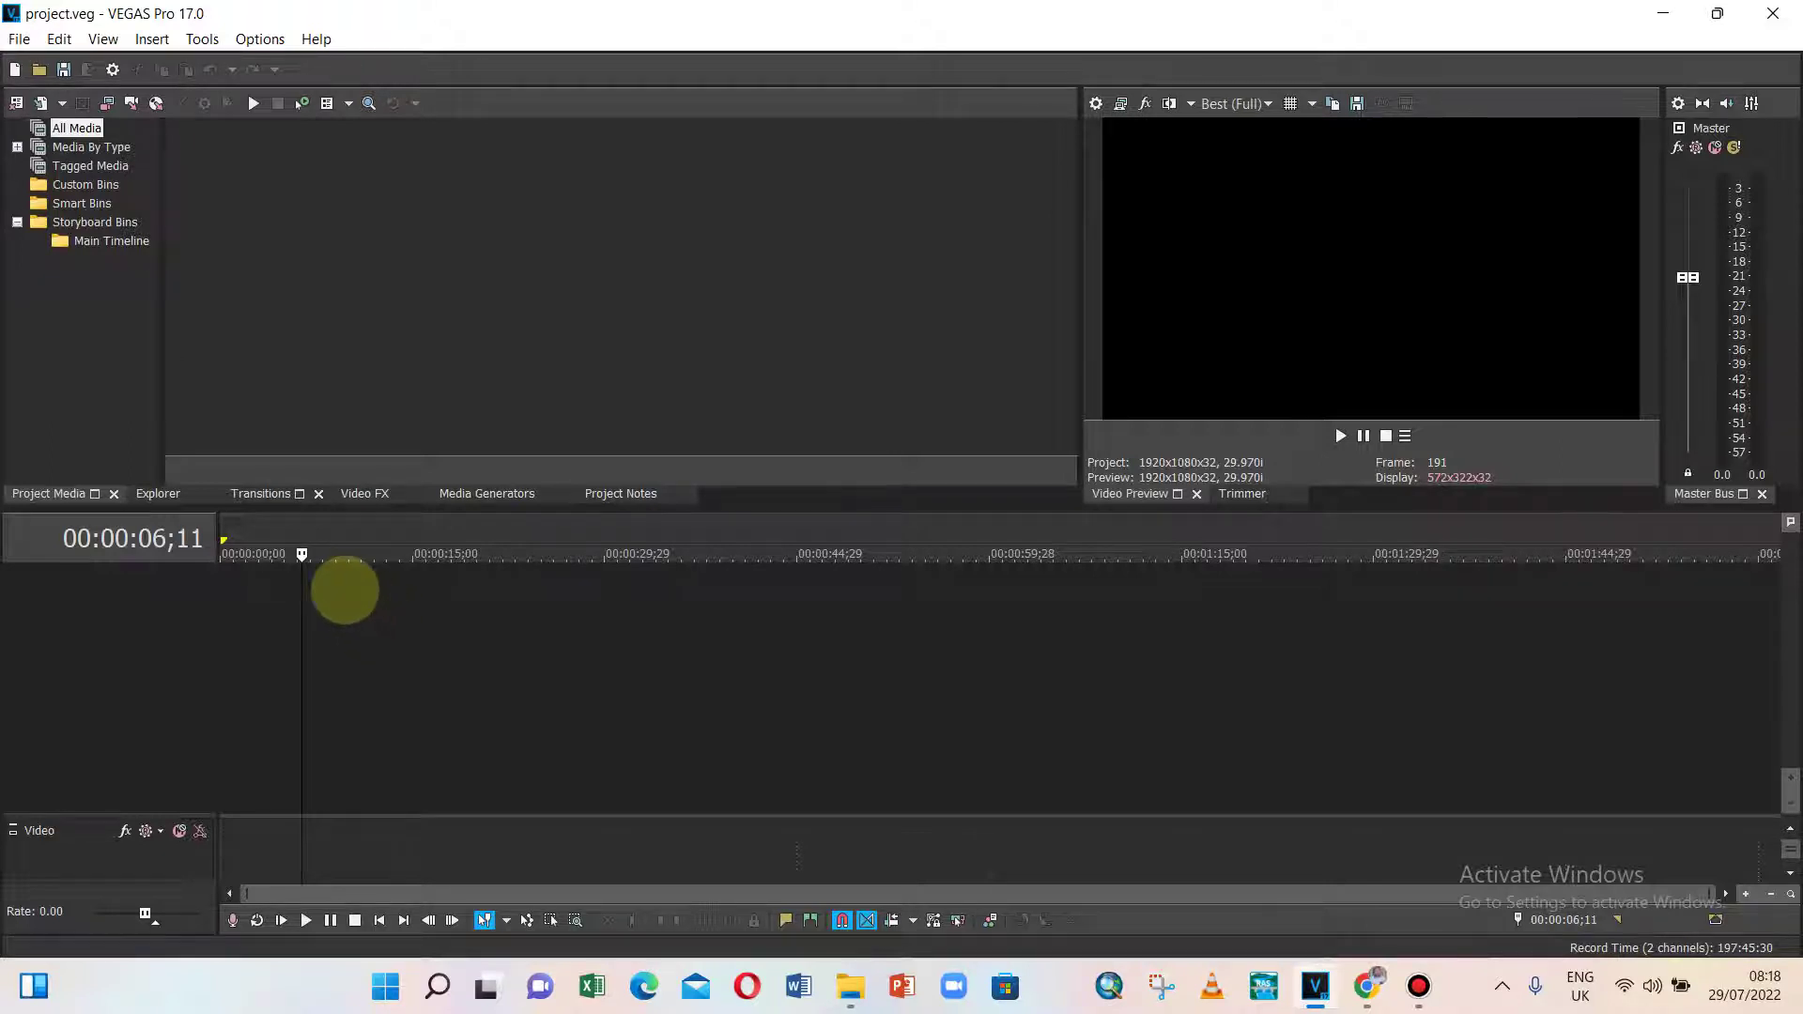
- Insert two video tracks into the empty timeline
click(344, 590)
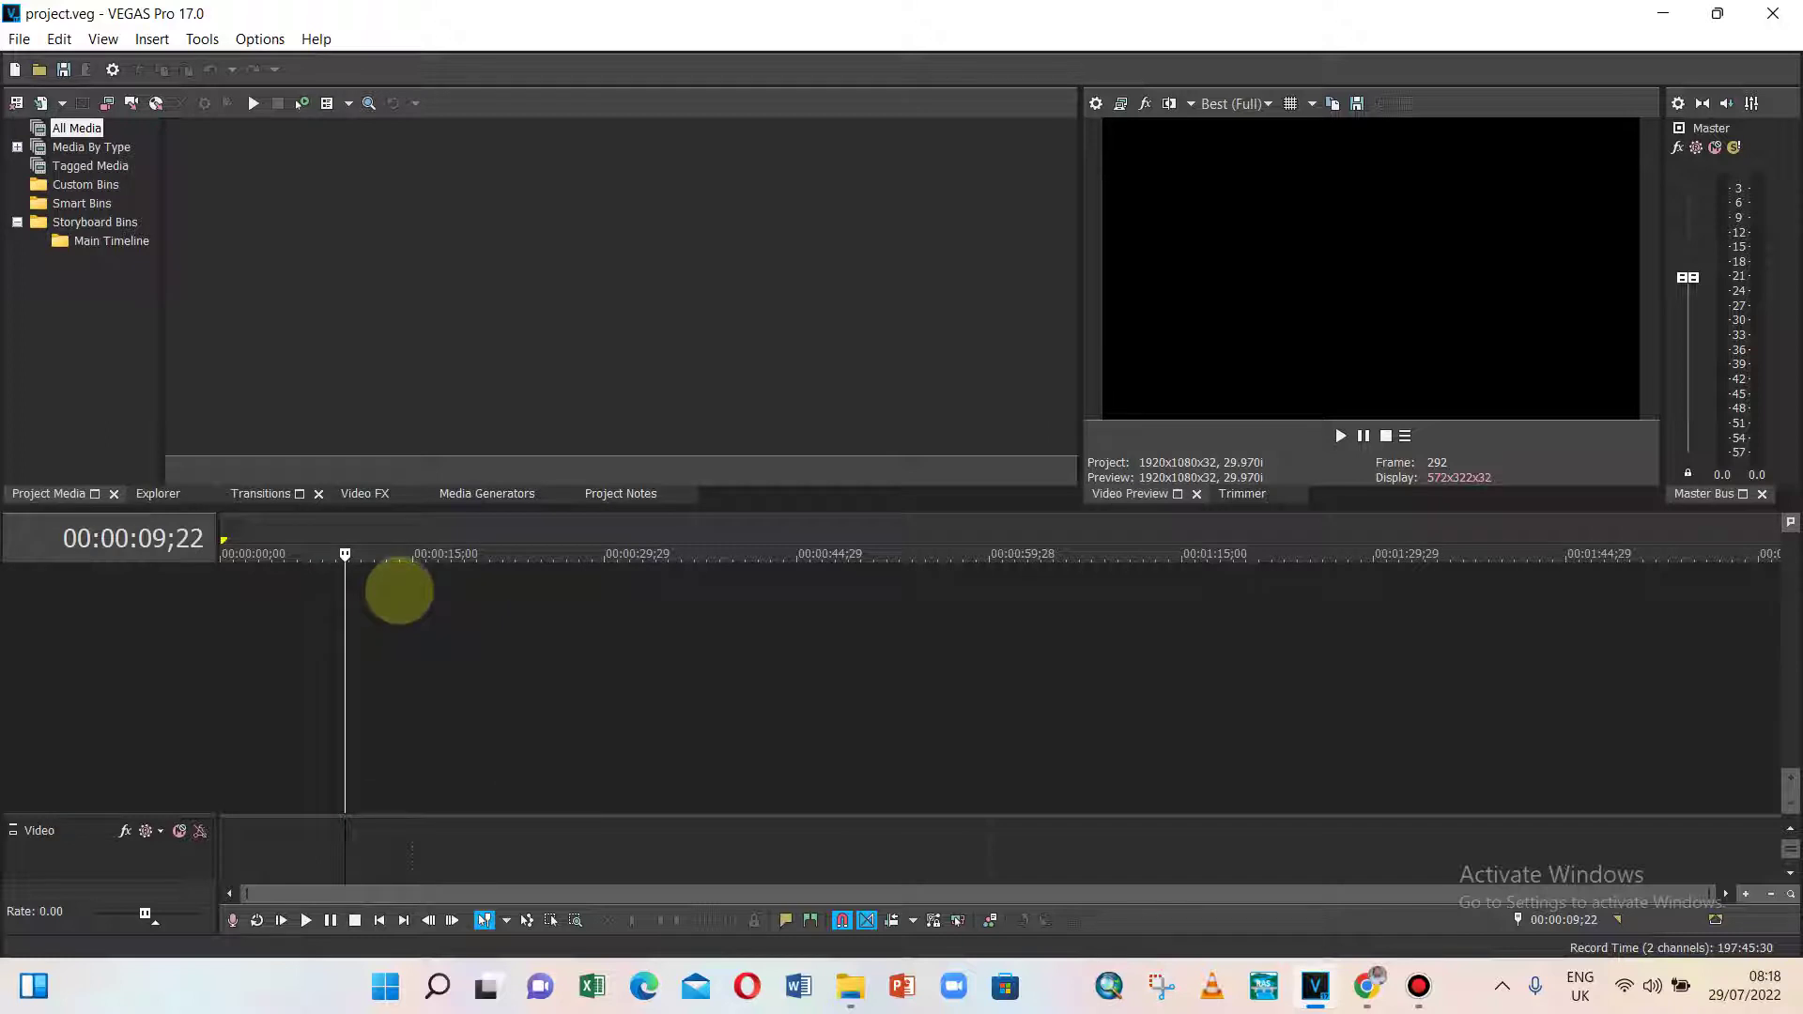
click(399, 594)
right_click(422, 602)
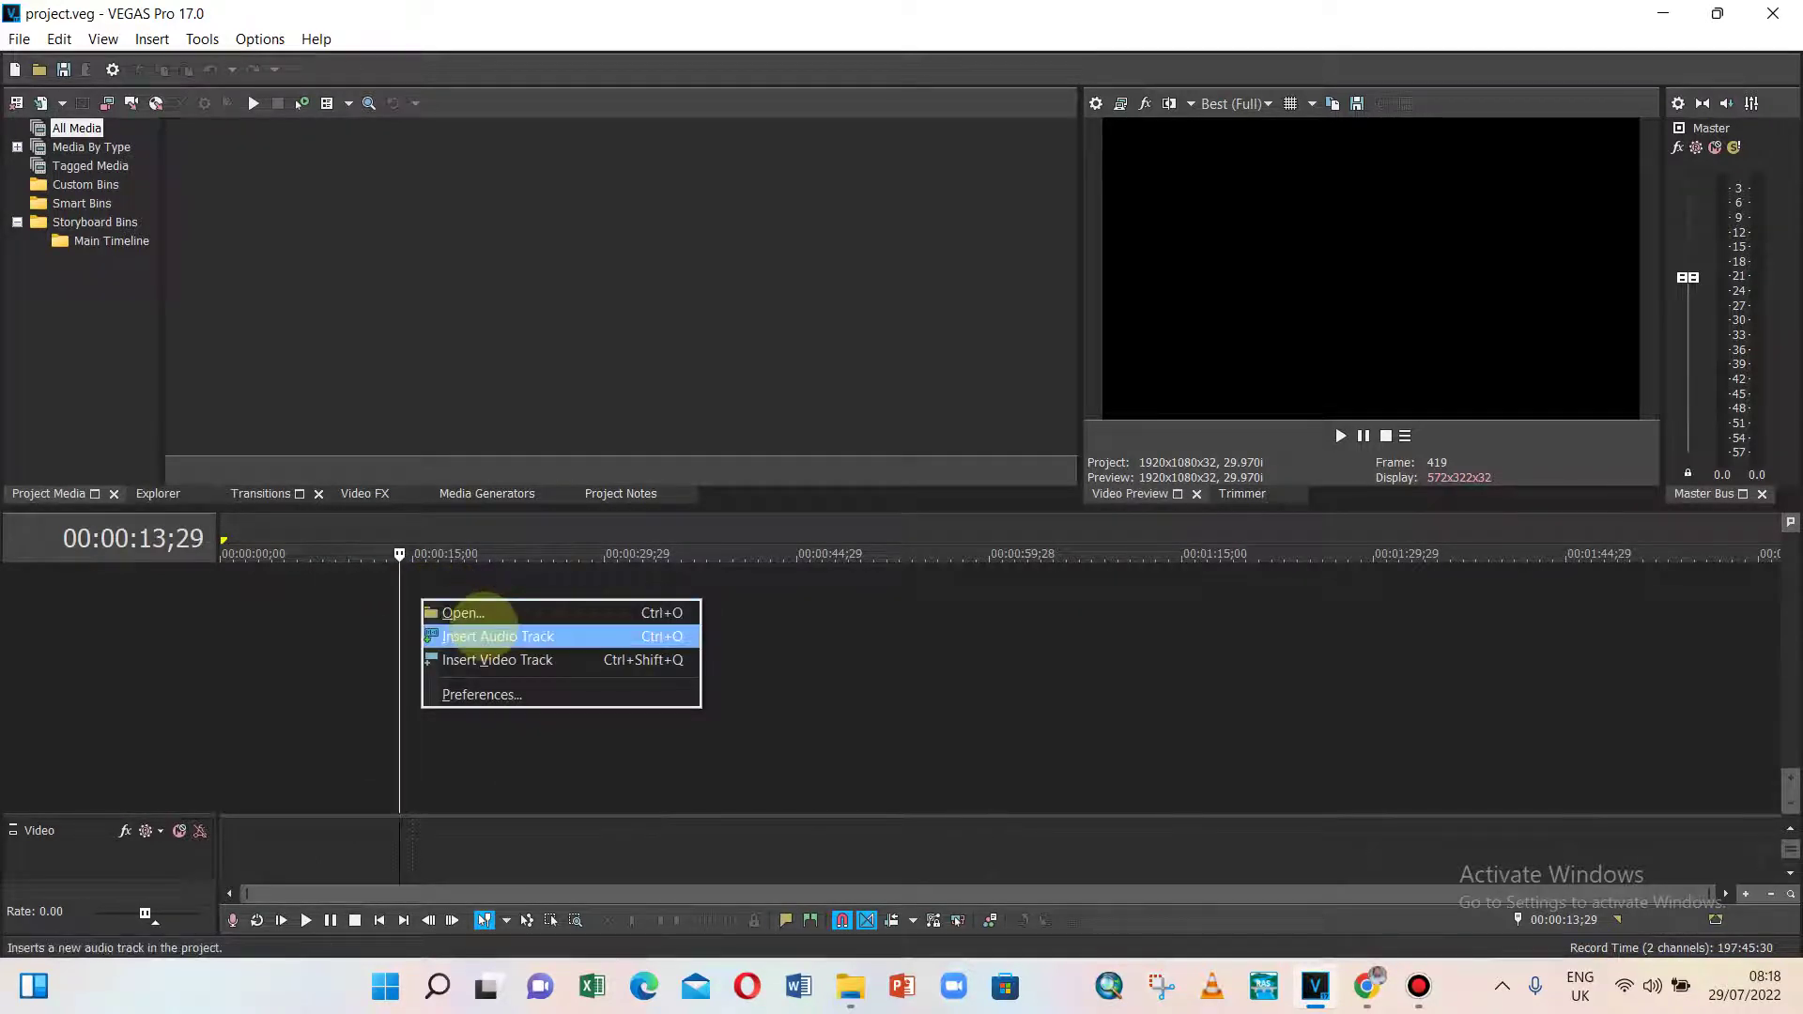
click(498, 660)
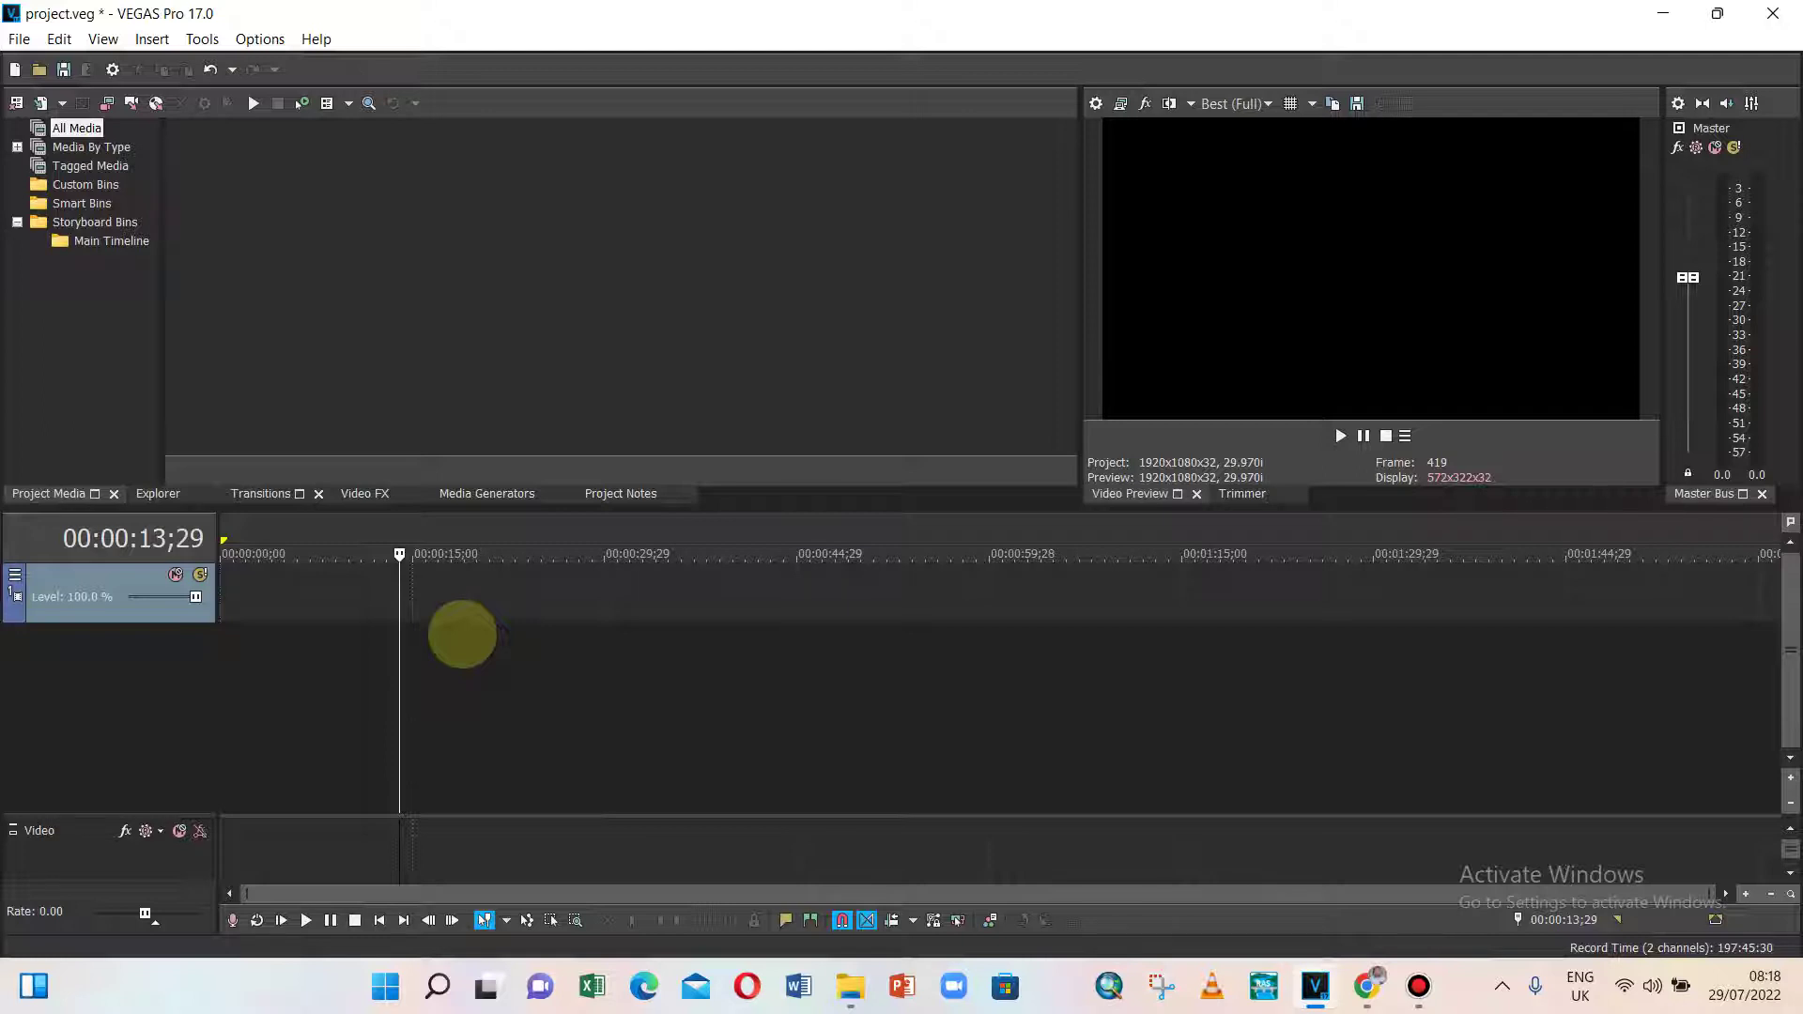
right_click(463, 635)
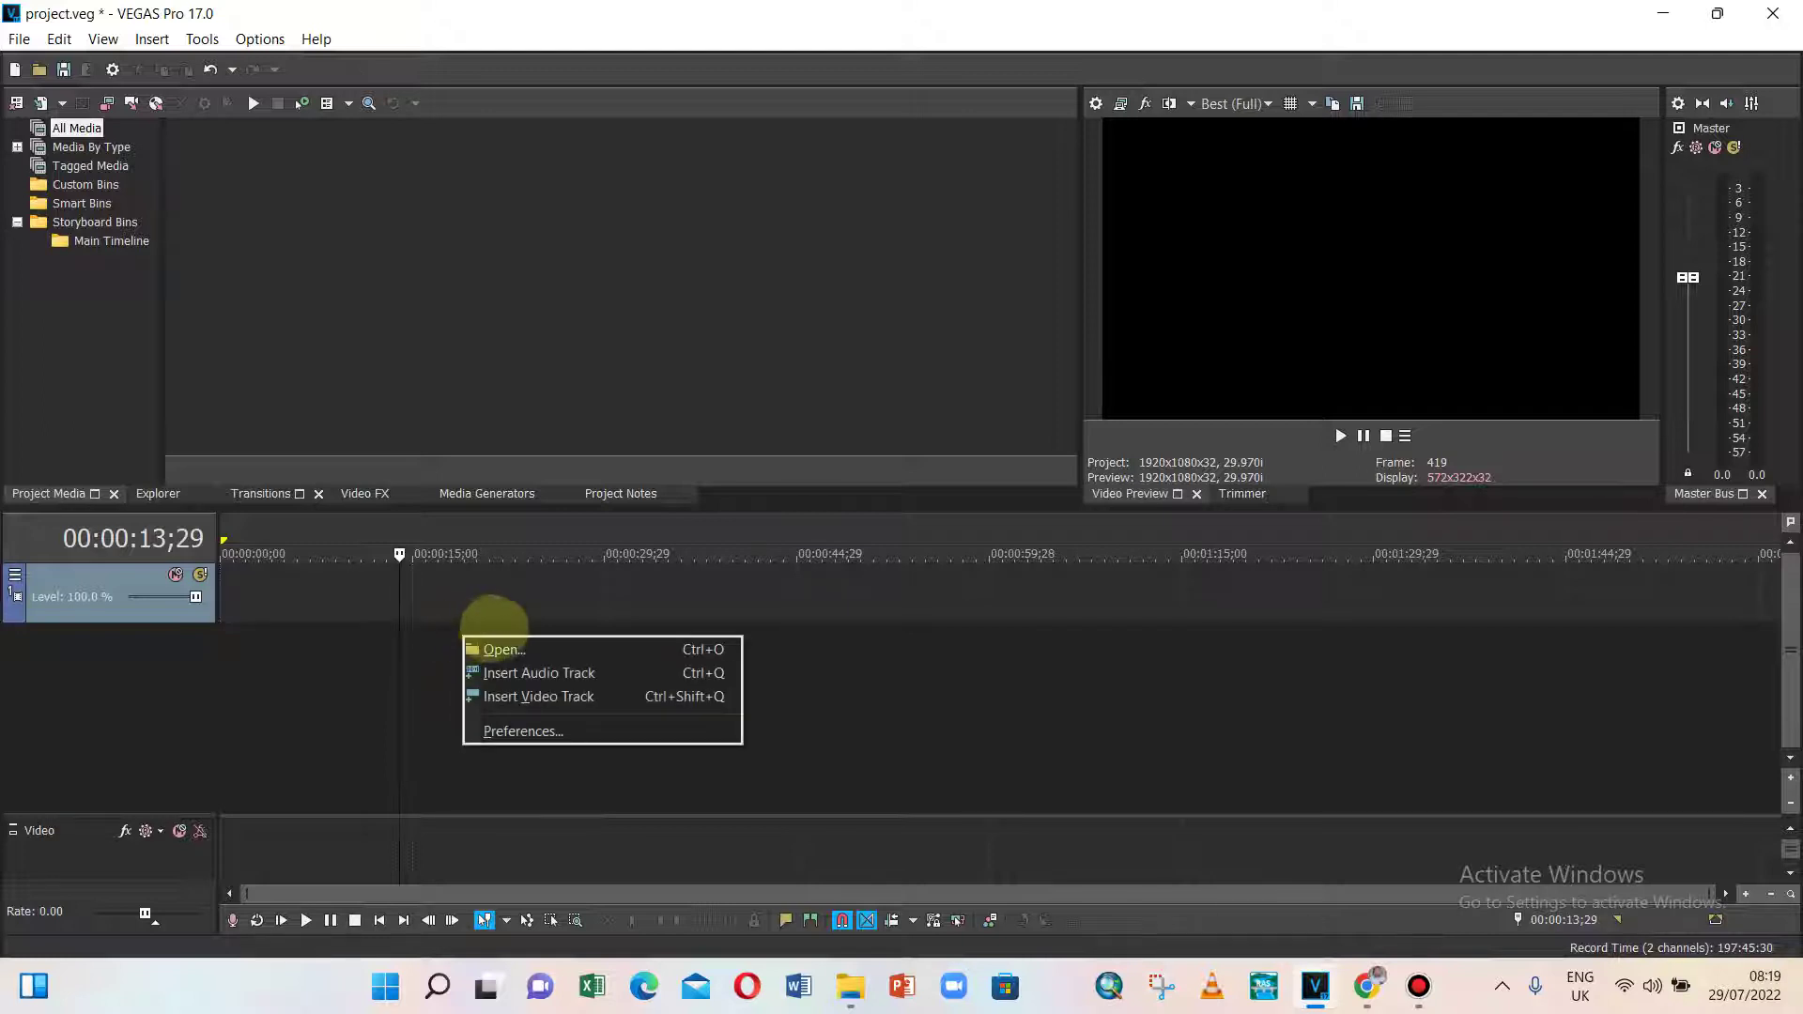
click(514, 697)
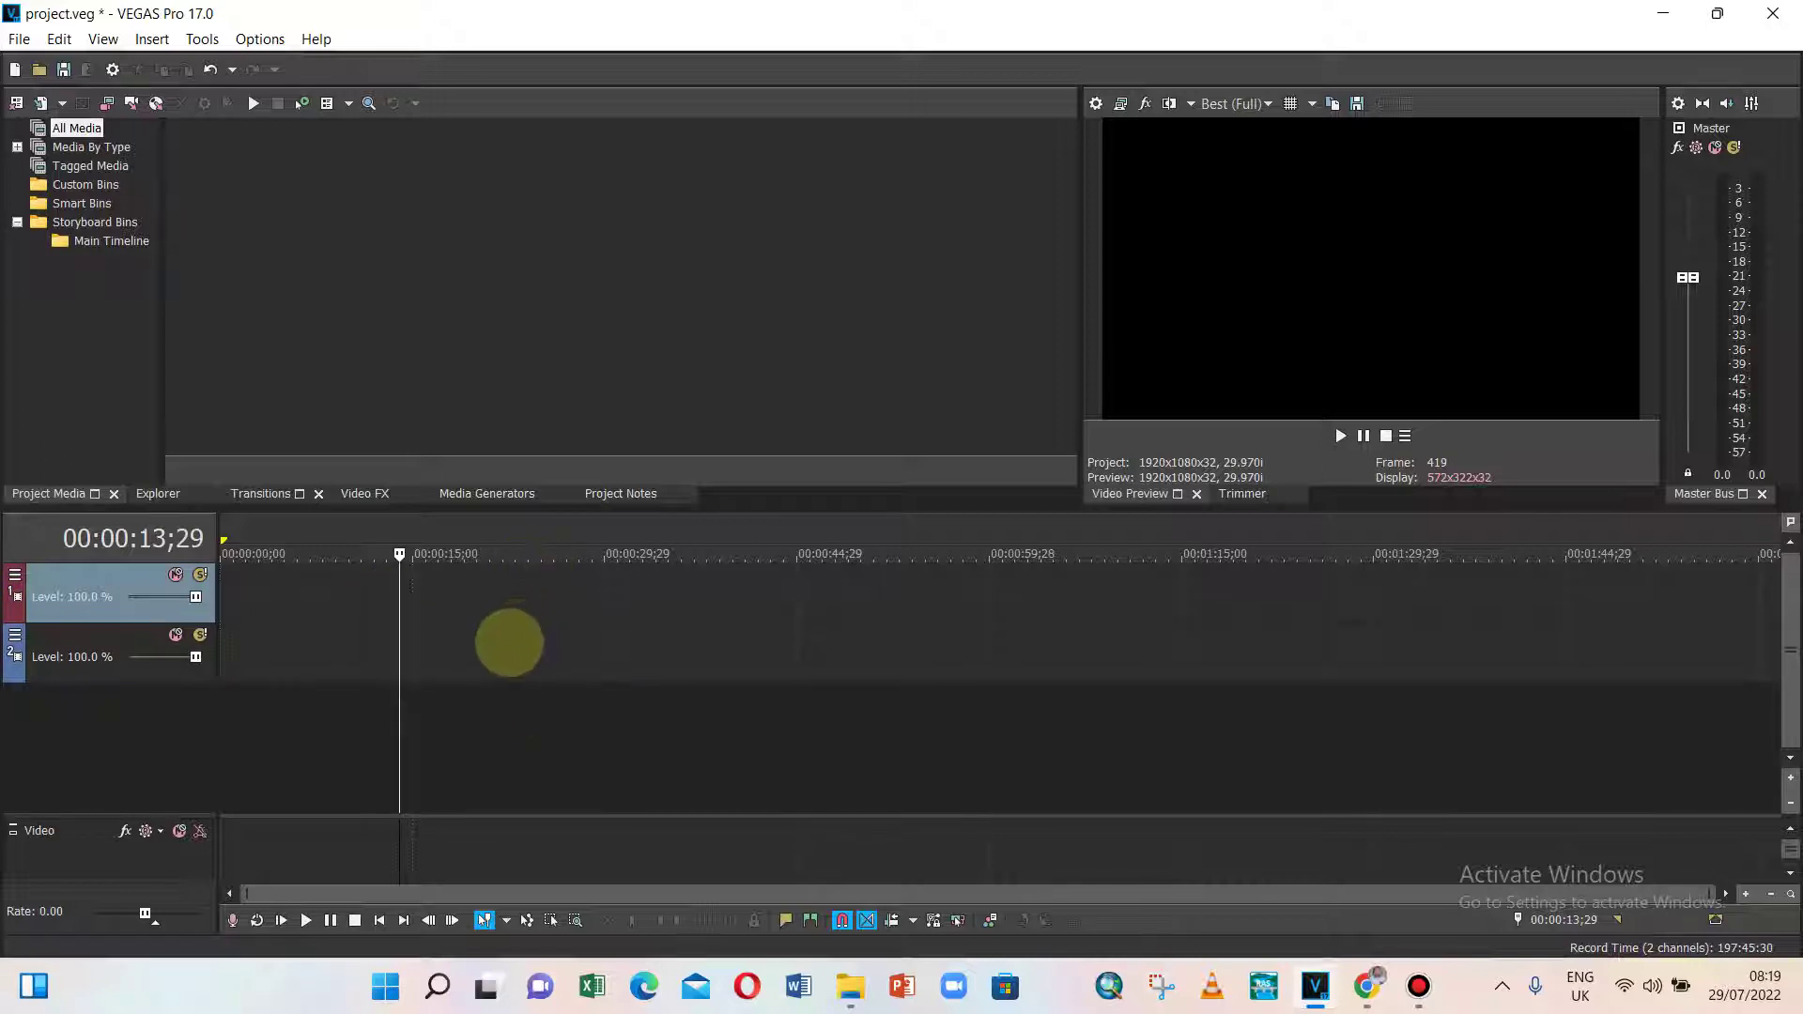
- Insert an audio track below the two video tracks
click(509, 643)
click(422, 709)
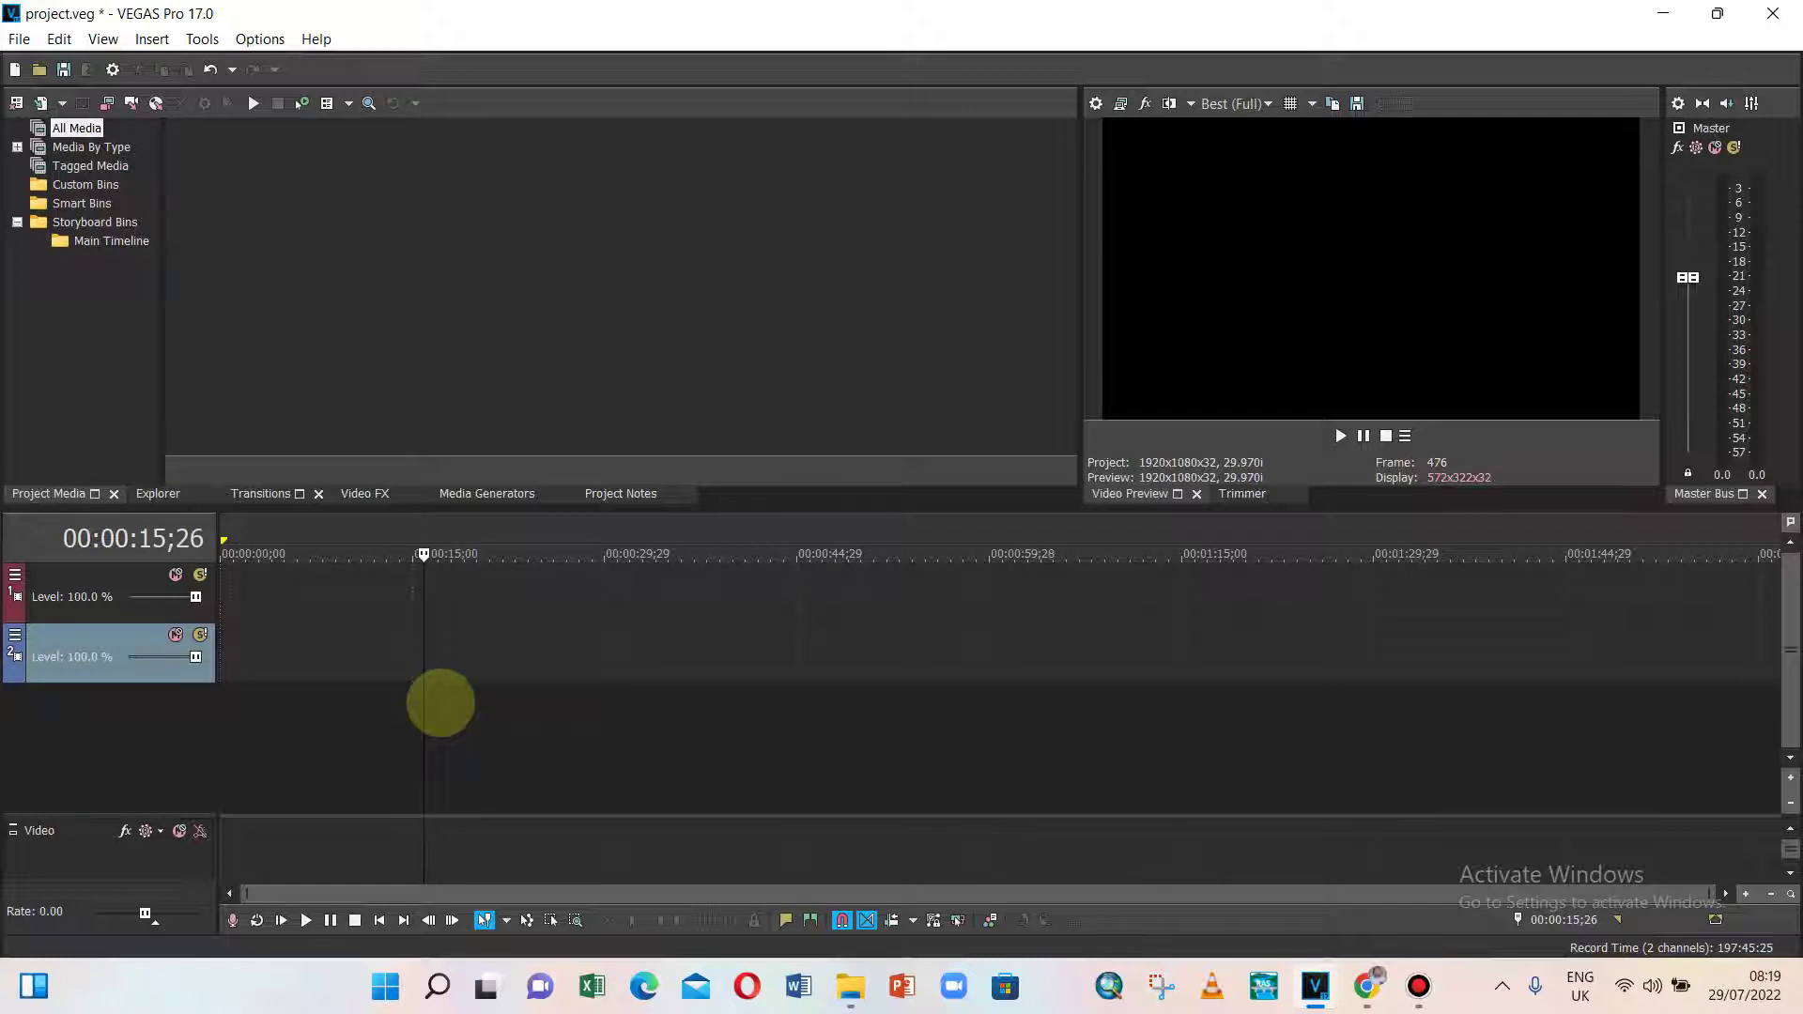
right_click(441, 703)
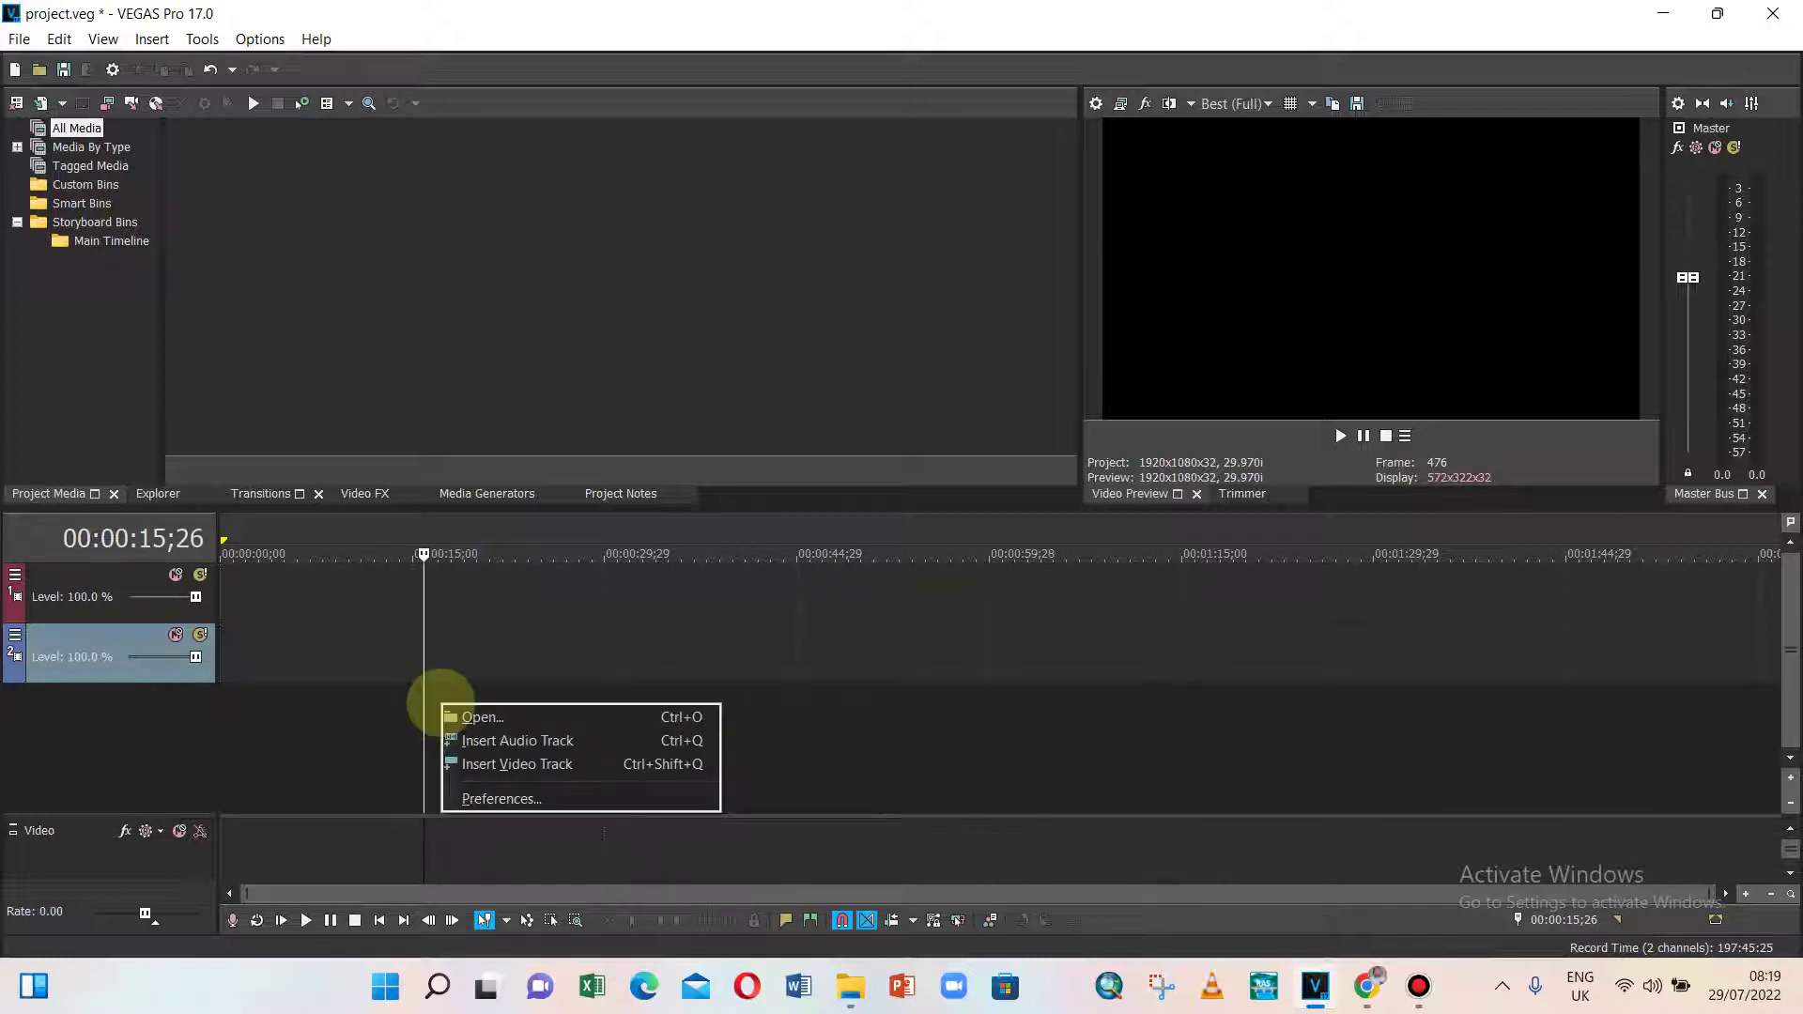
click(476, 740)
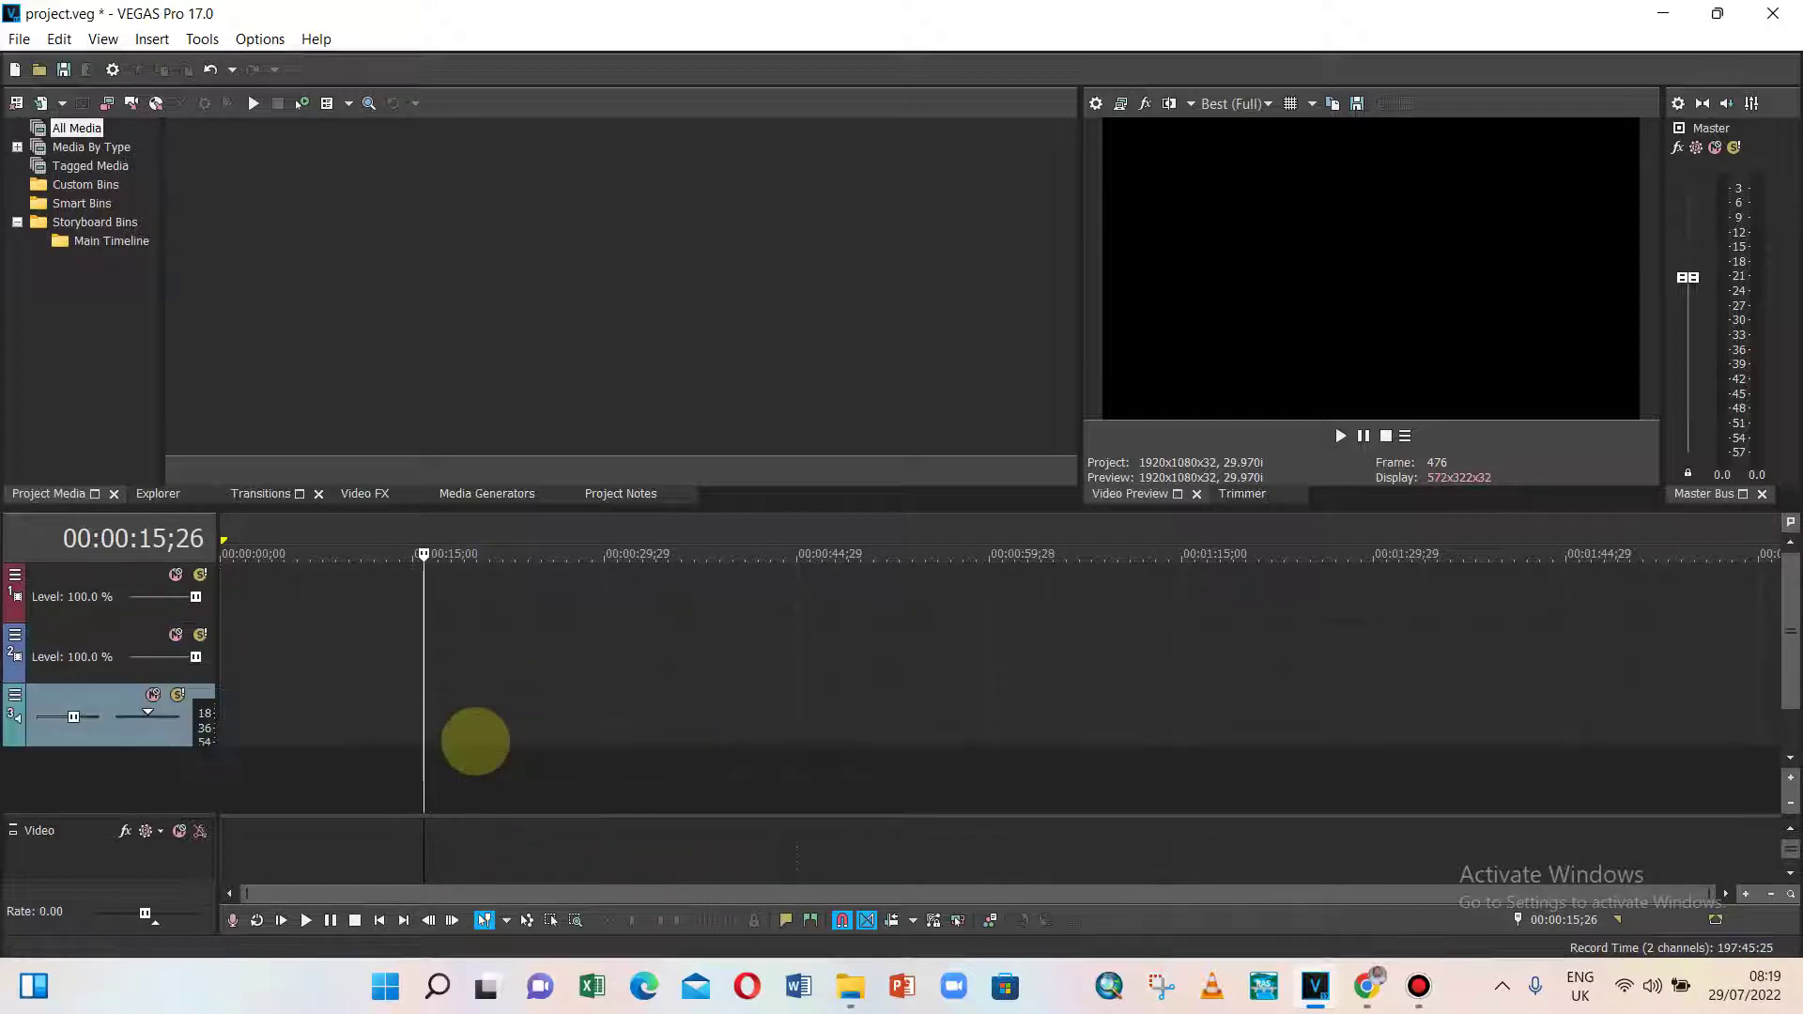
- Select the two video tracks and the audio track in turn to point them out, finishing on the upper video track
scroll(526, 620, up, 1)
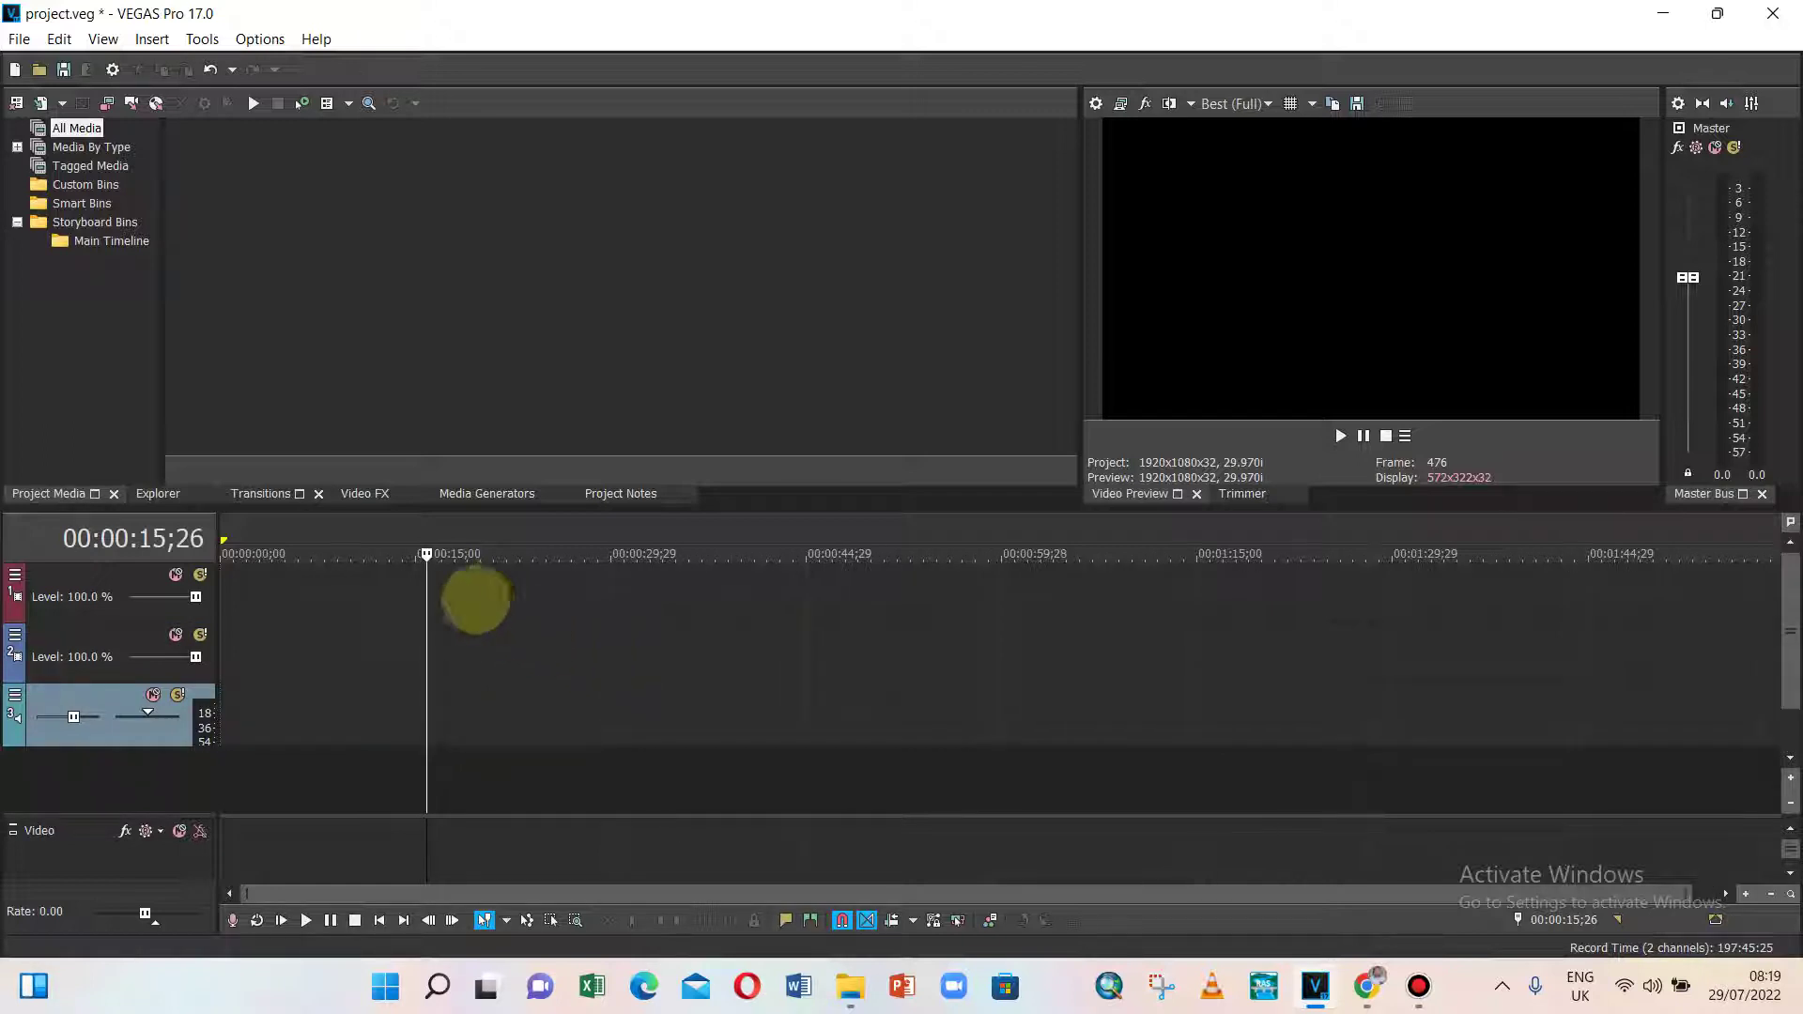
click(497, 592)
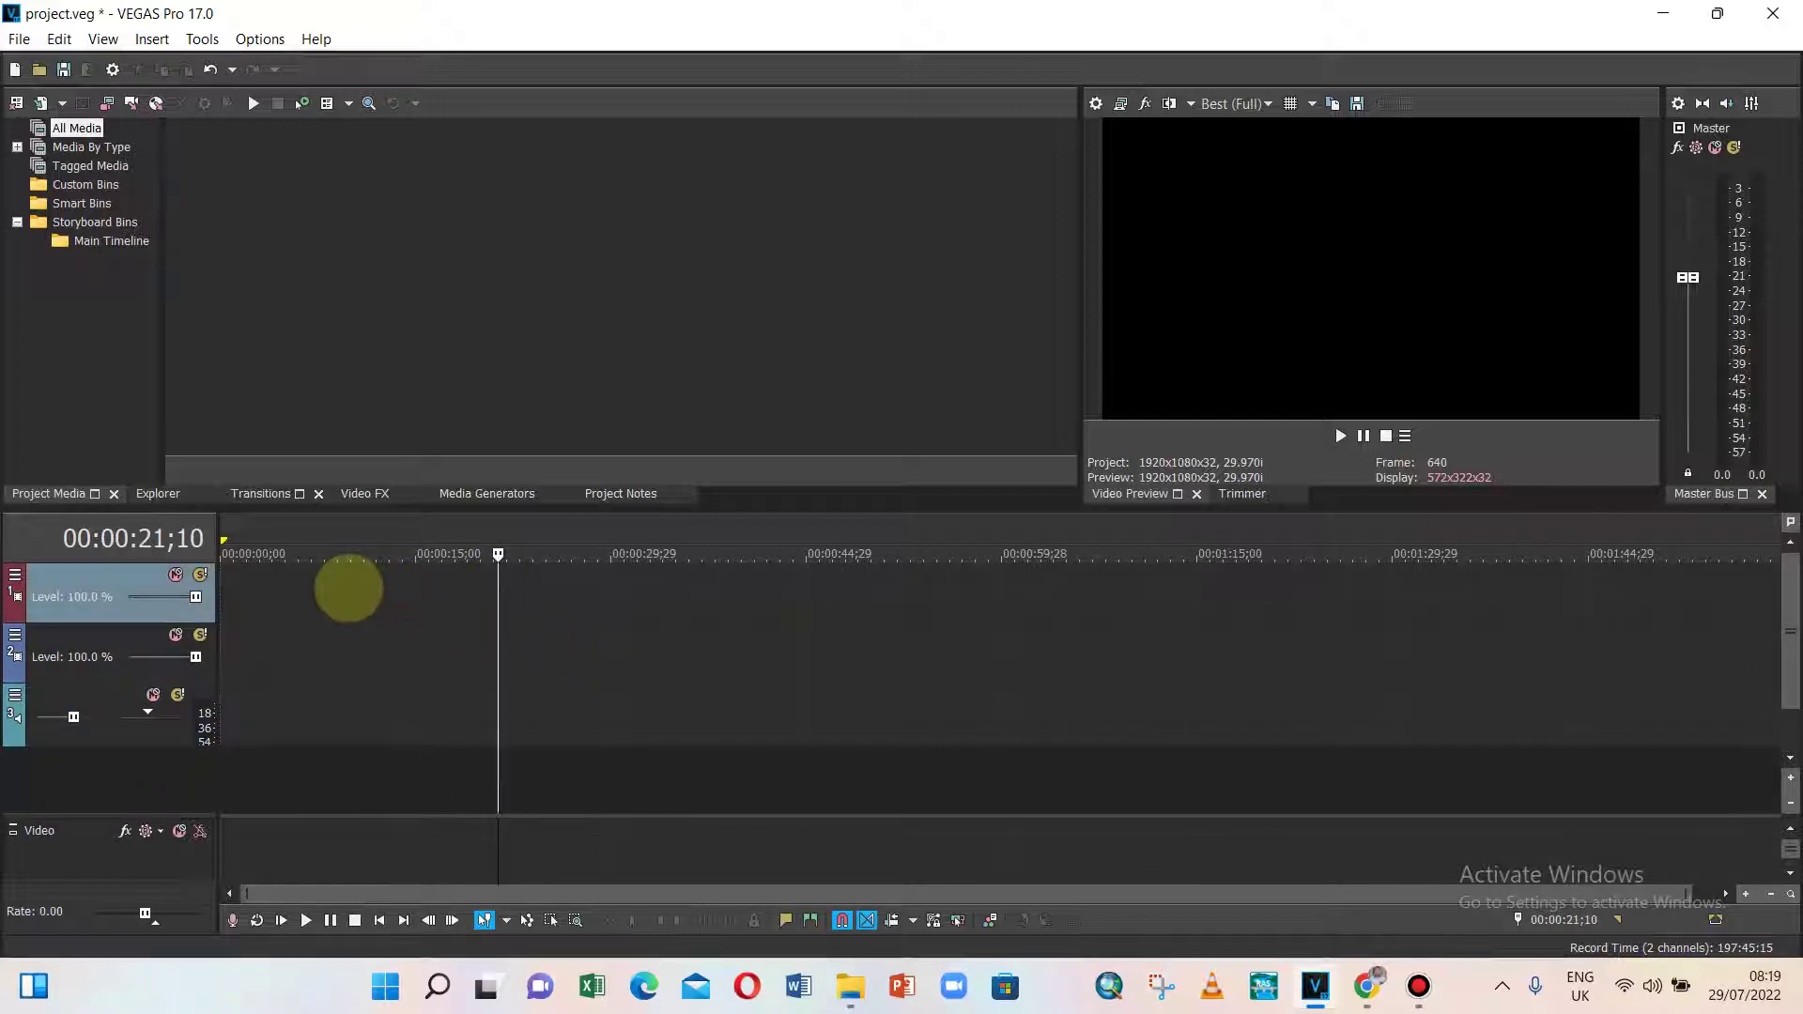
click(348, 589)
click(319, 669)
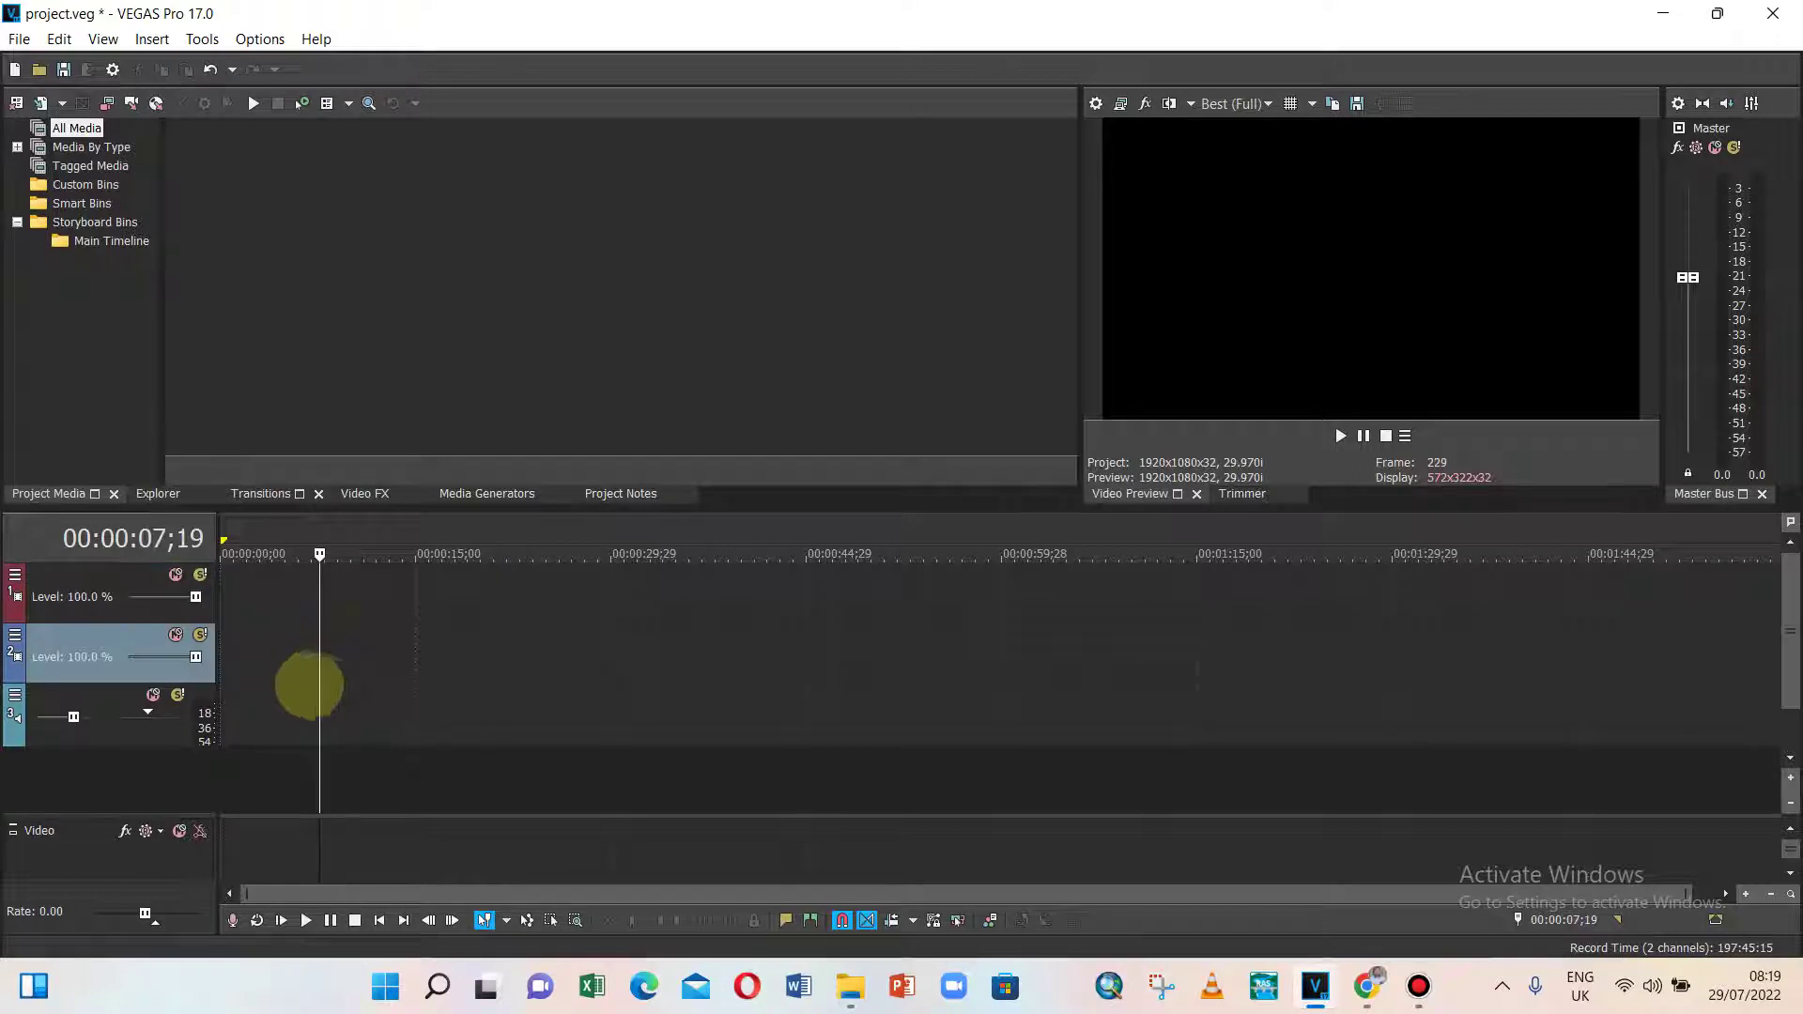
click(276, 722)
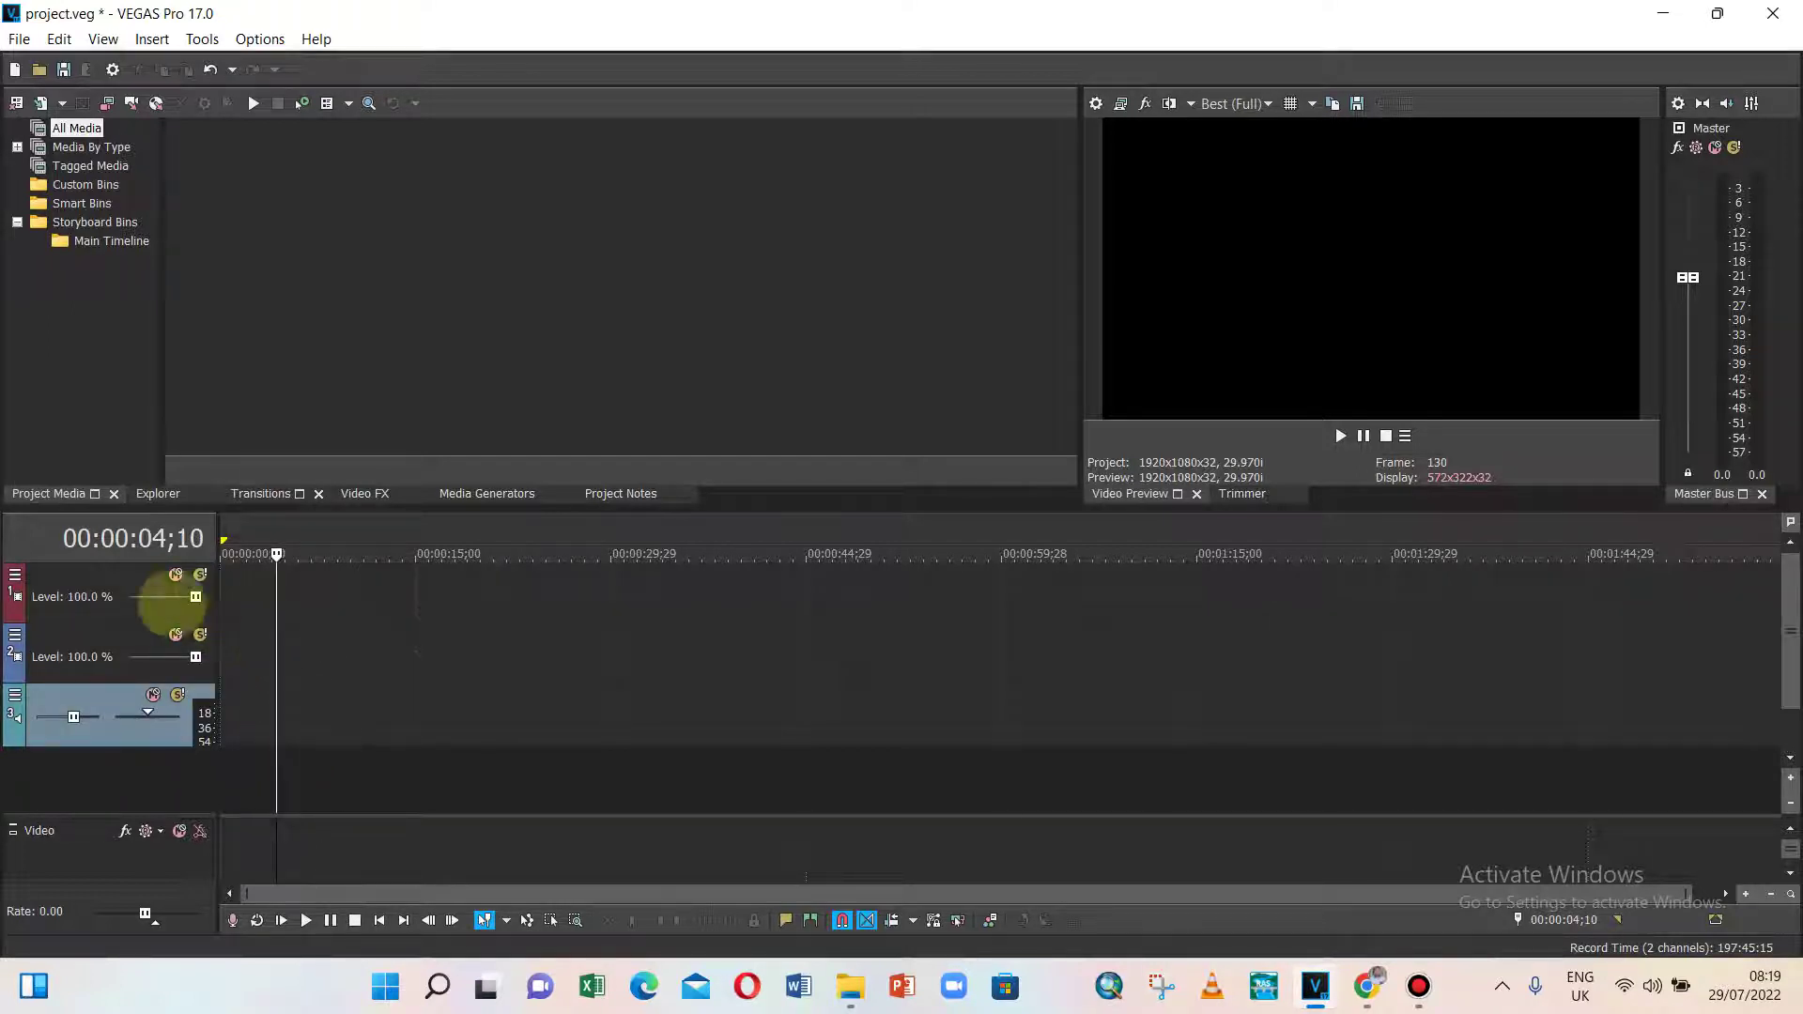
click(122, 597)
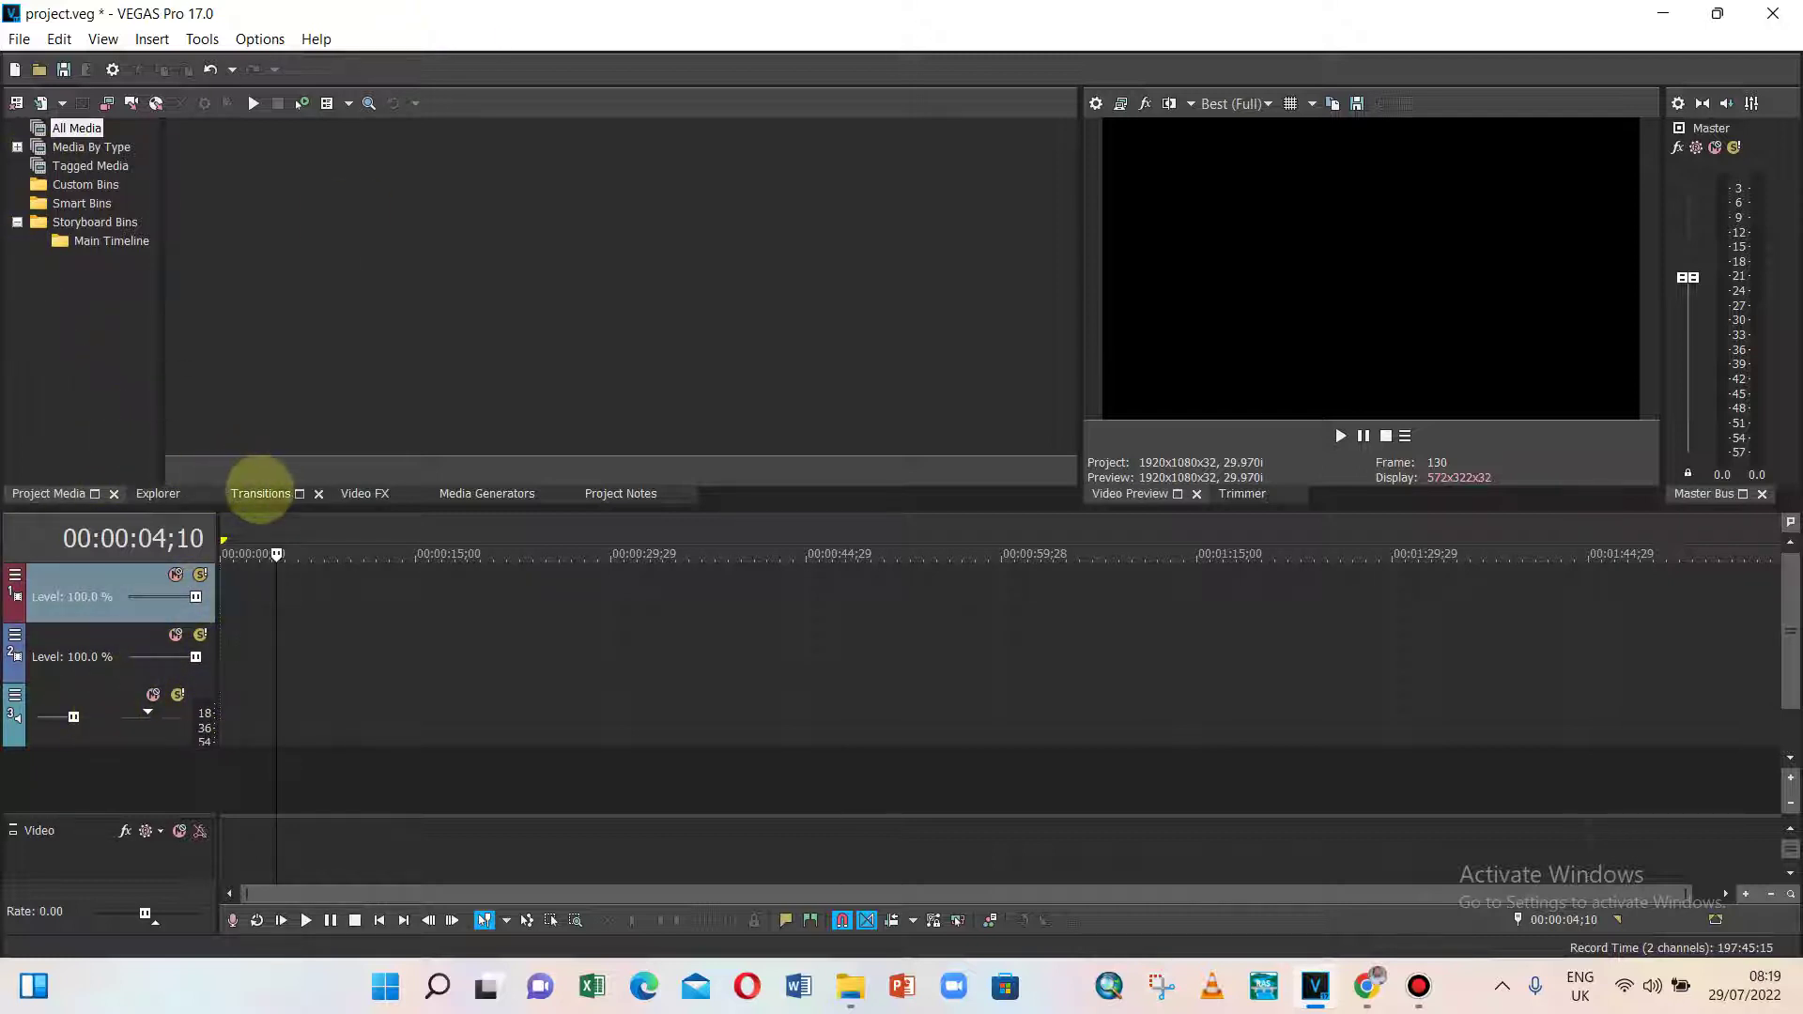
- Browse the available transitions, viewing the 3D Blinds and Barn Door presets
click(259, 493)
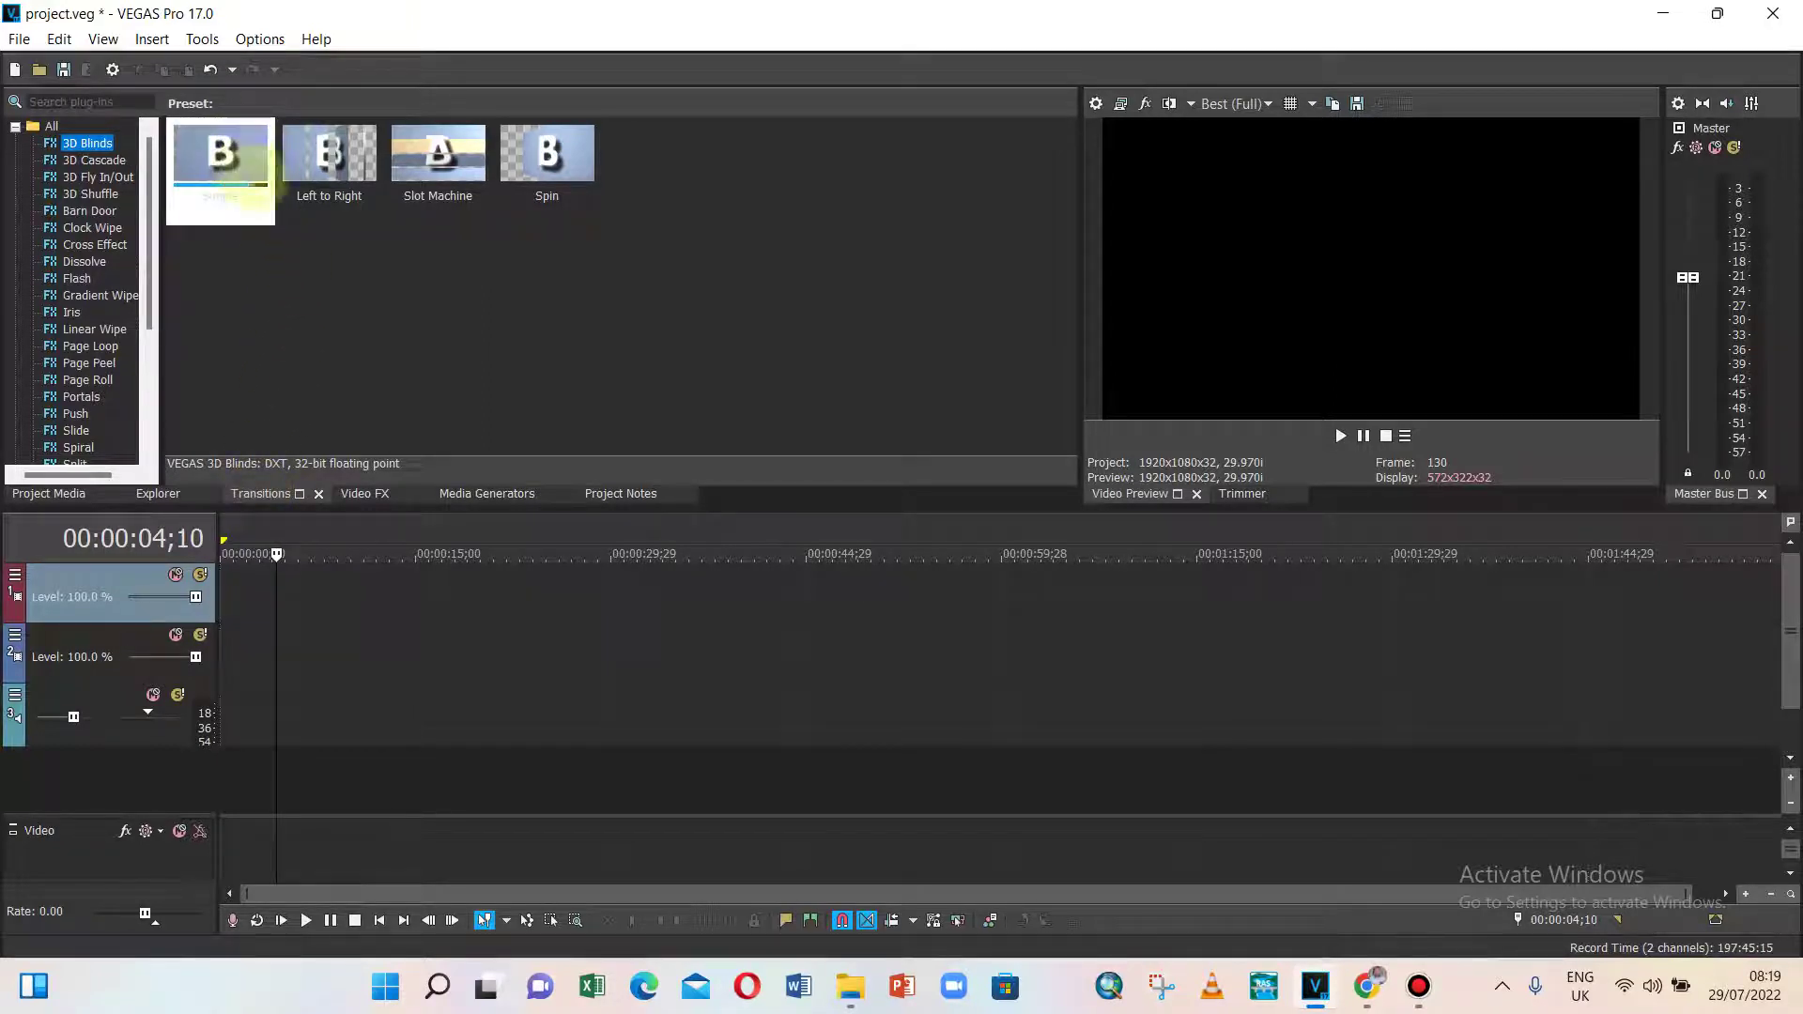
click(317, 214)
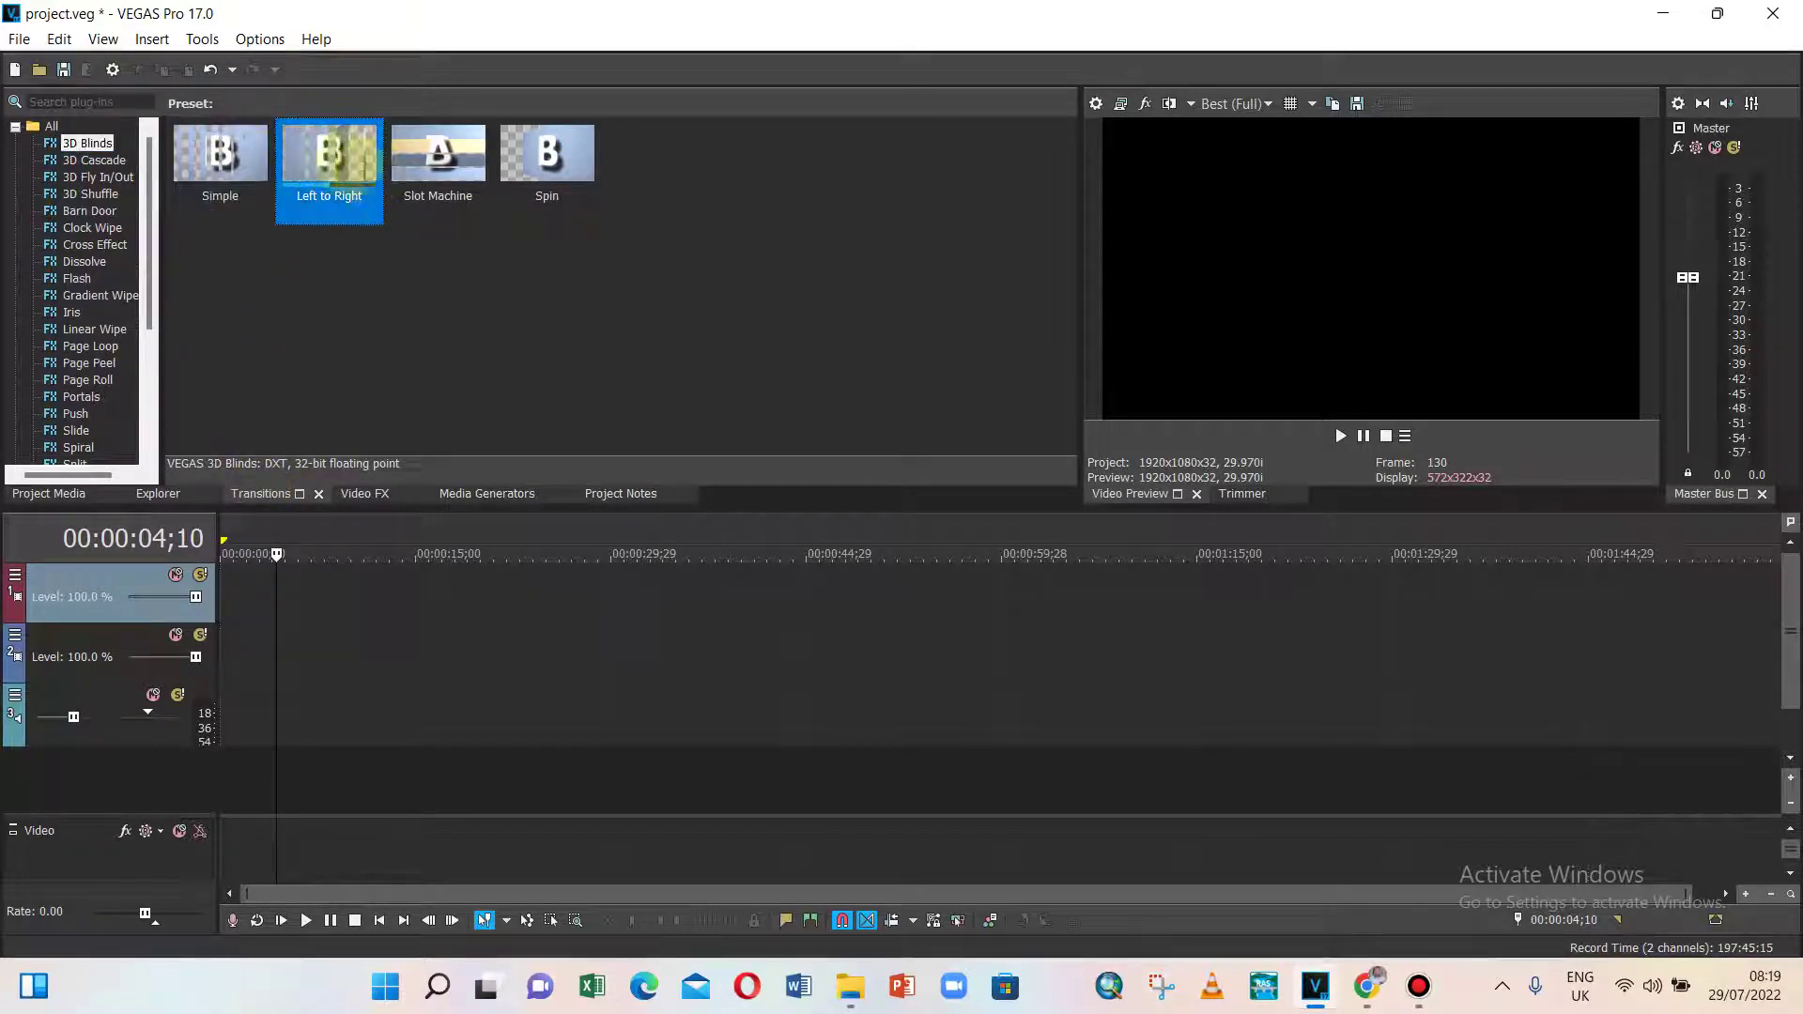
click(89, 210)
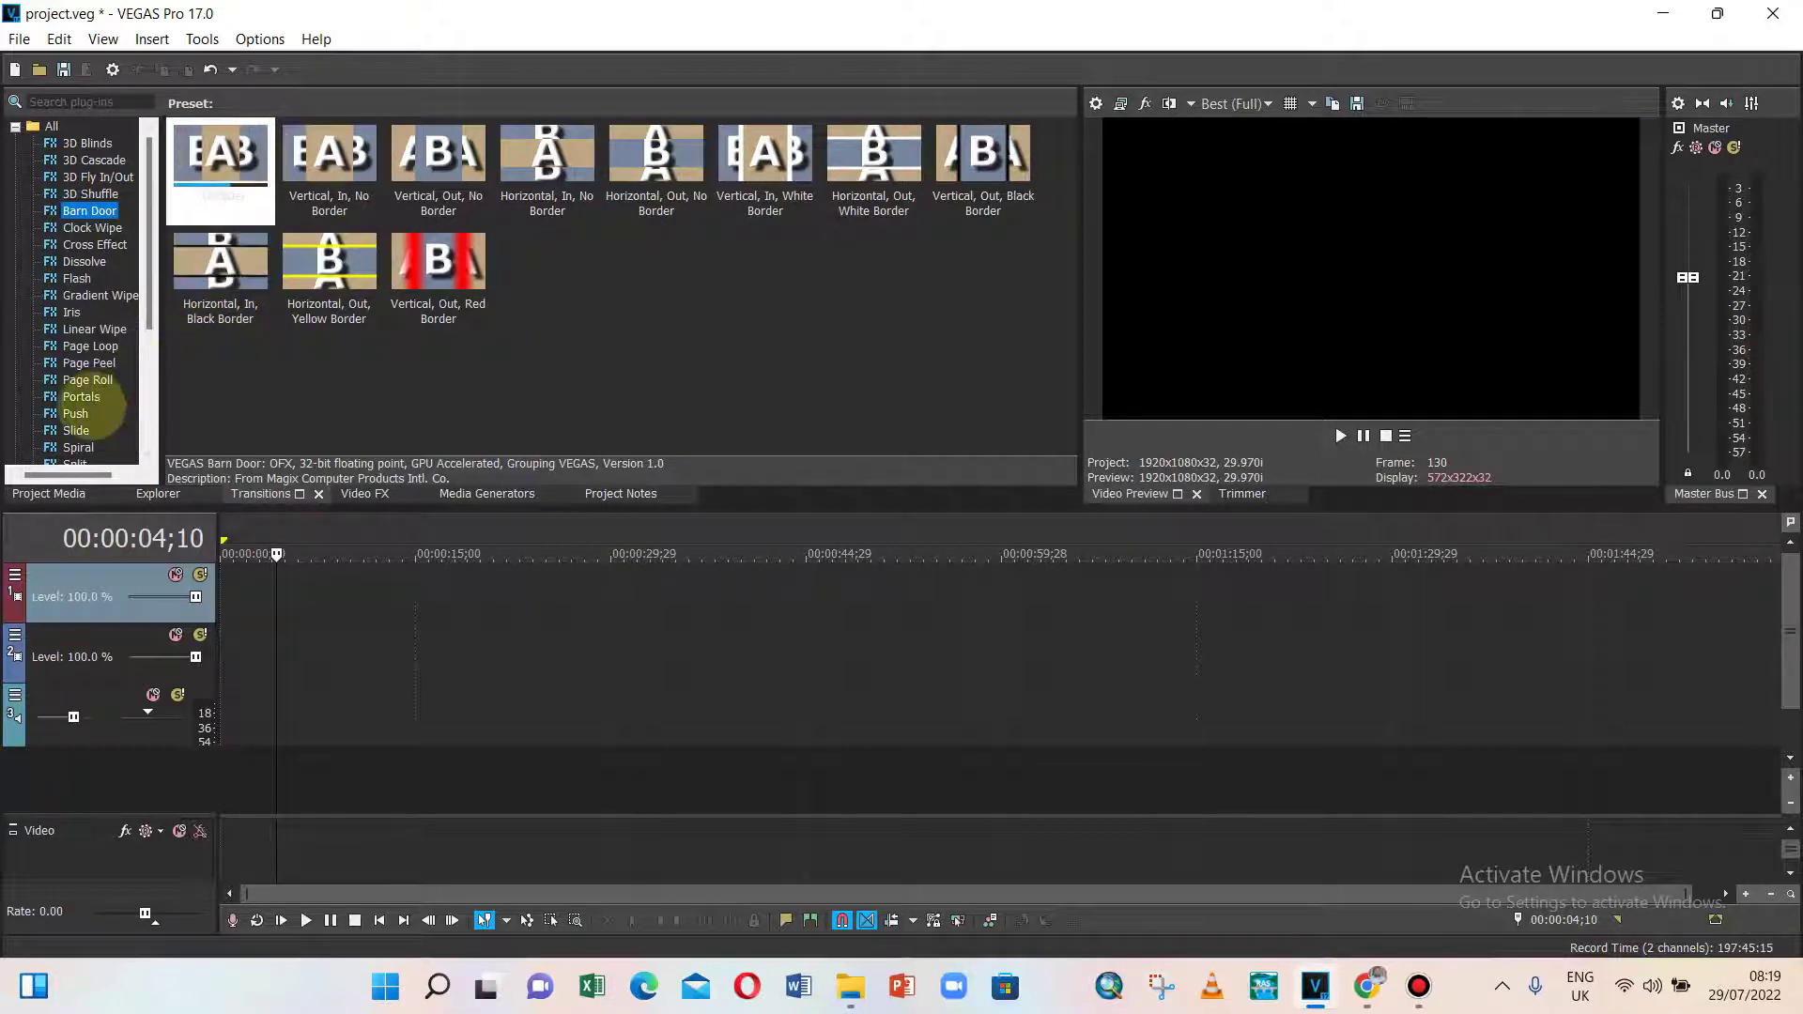
- Browse more transitions, viewing the presets of Page Loop, Linear Wipe and Push
click(83, 397)
click(99, 346)
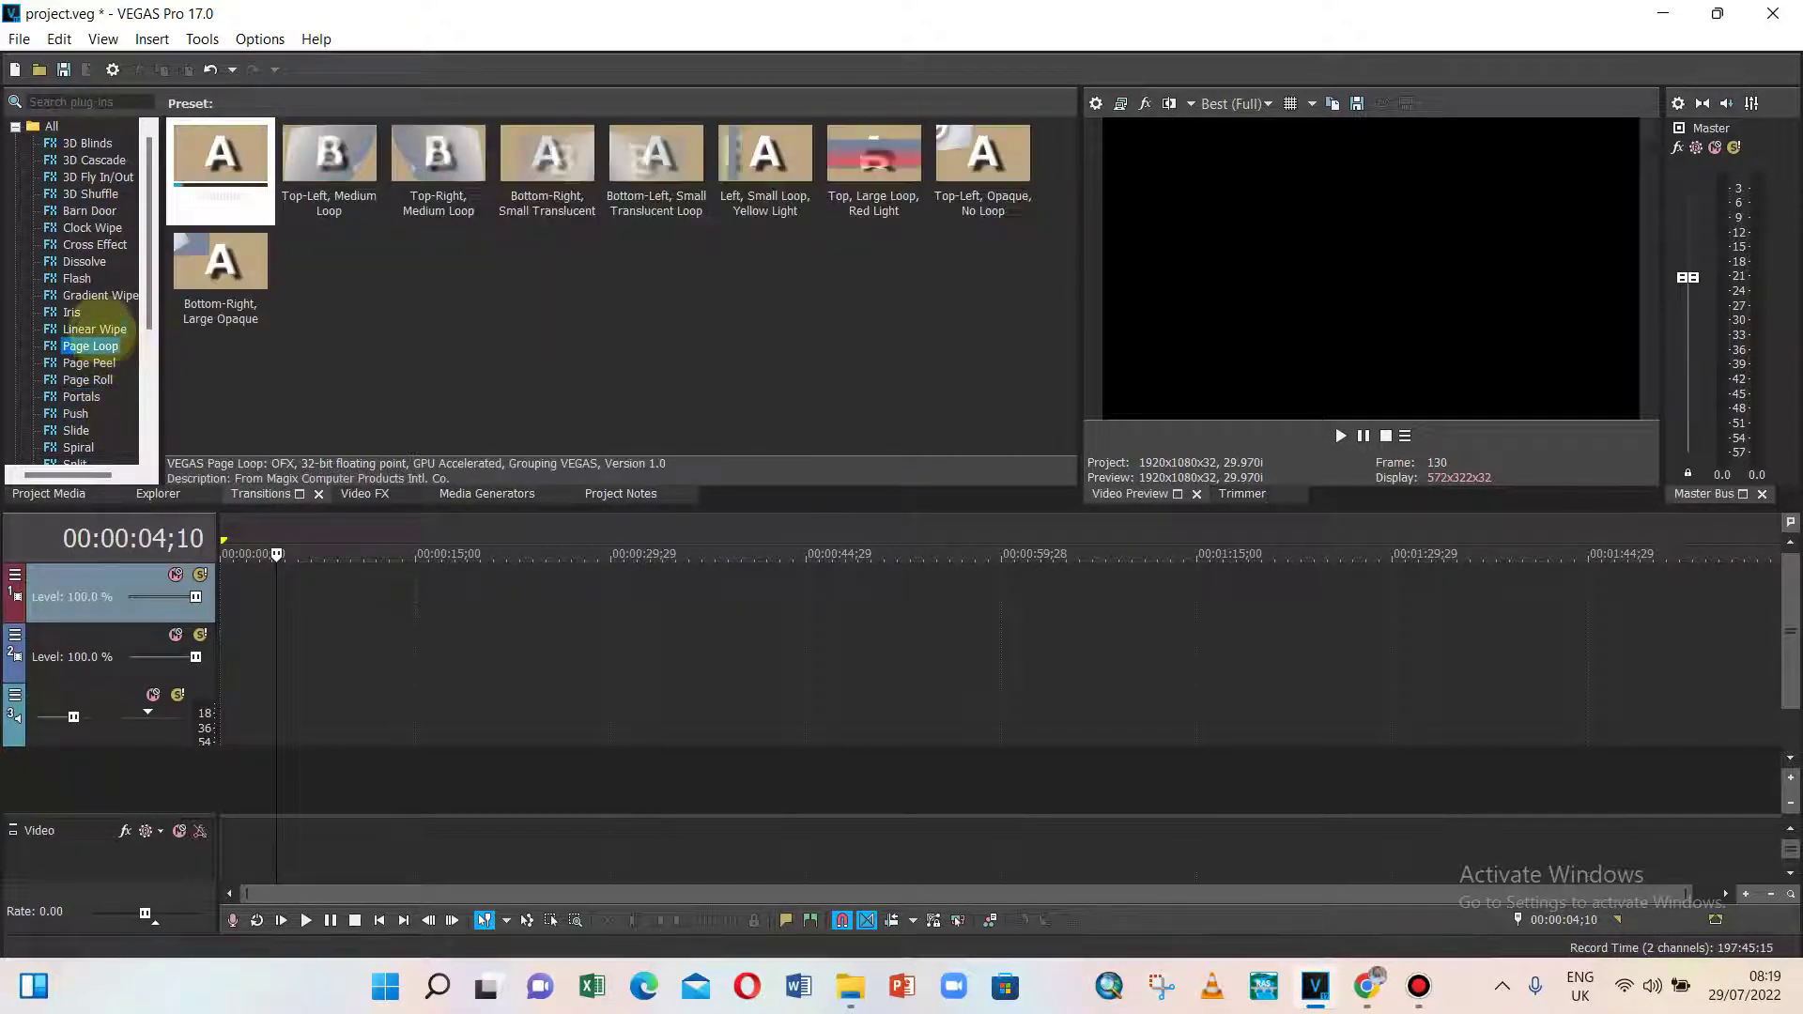
click(94, 329)
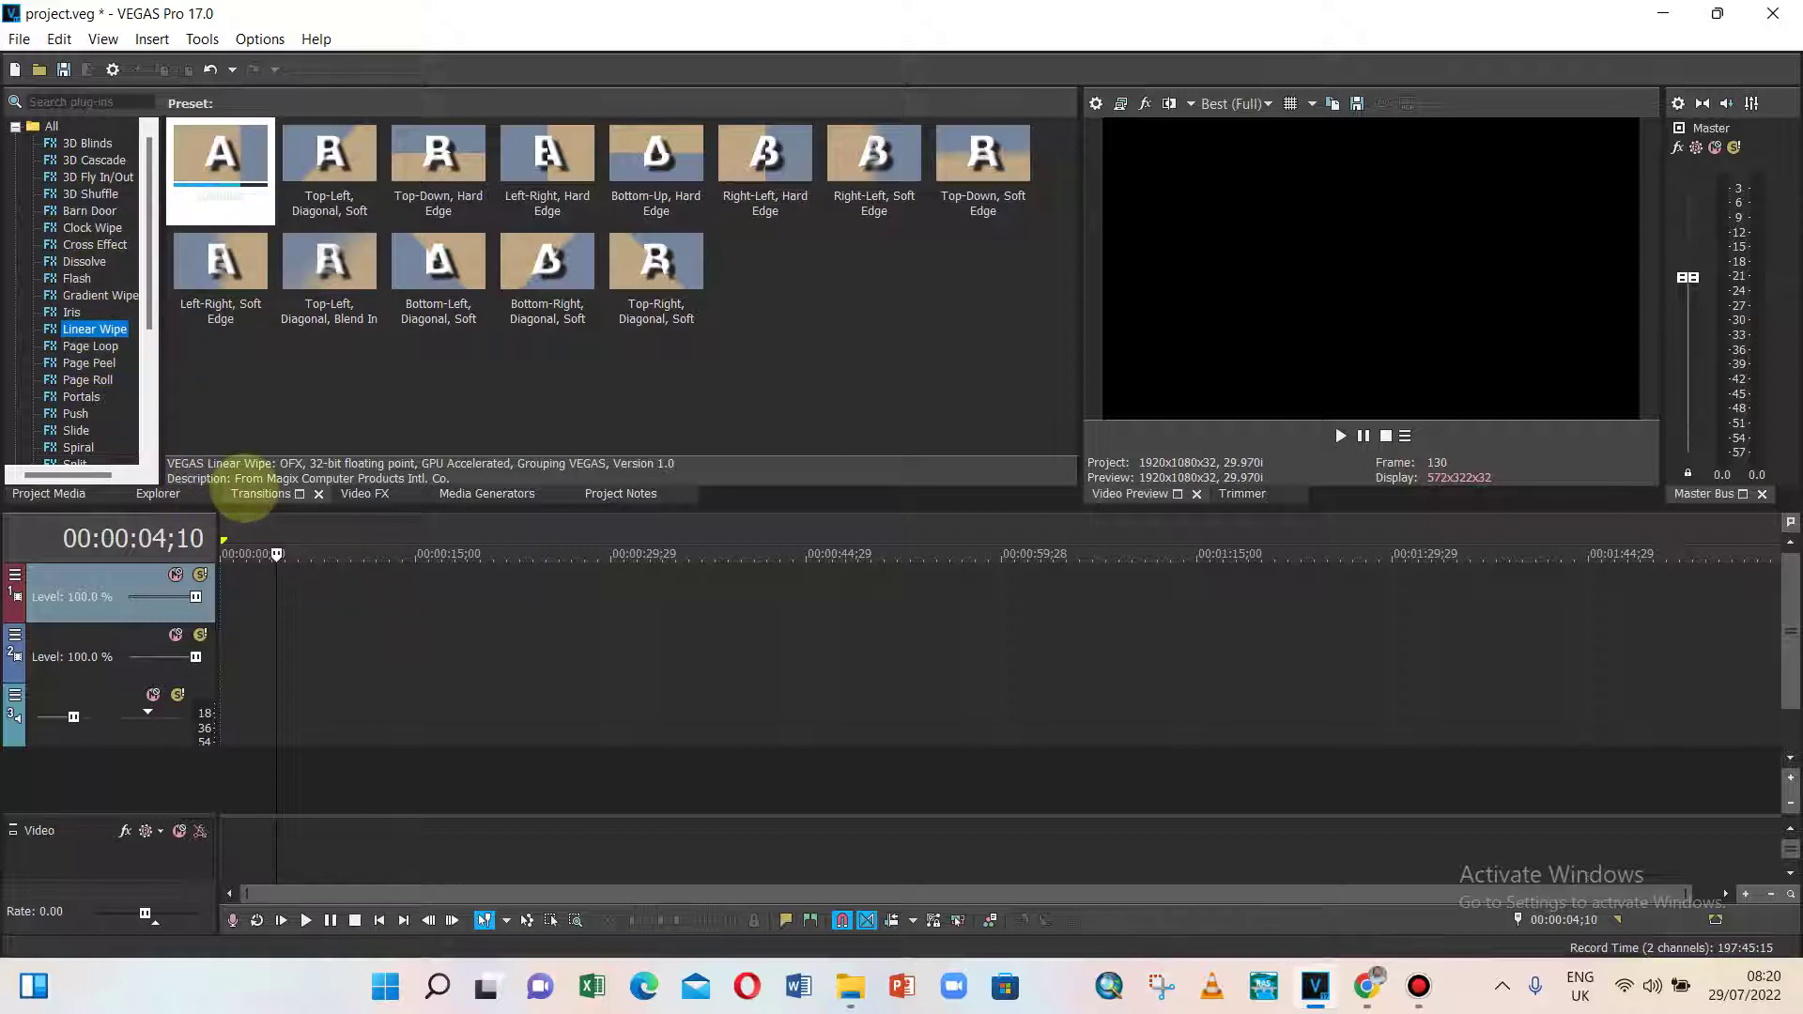
click(77, 431)
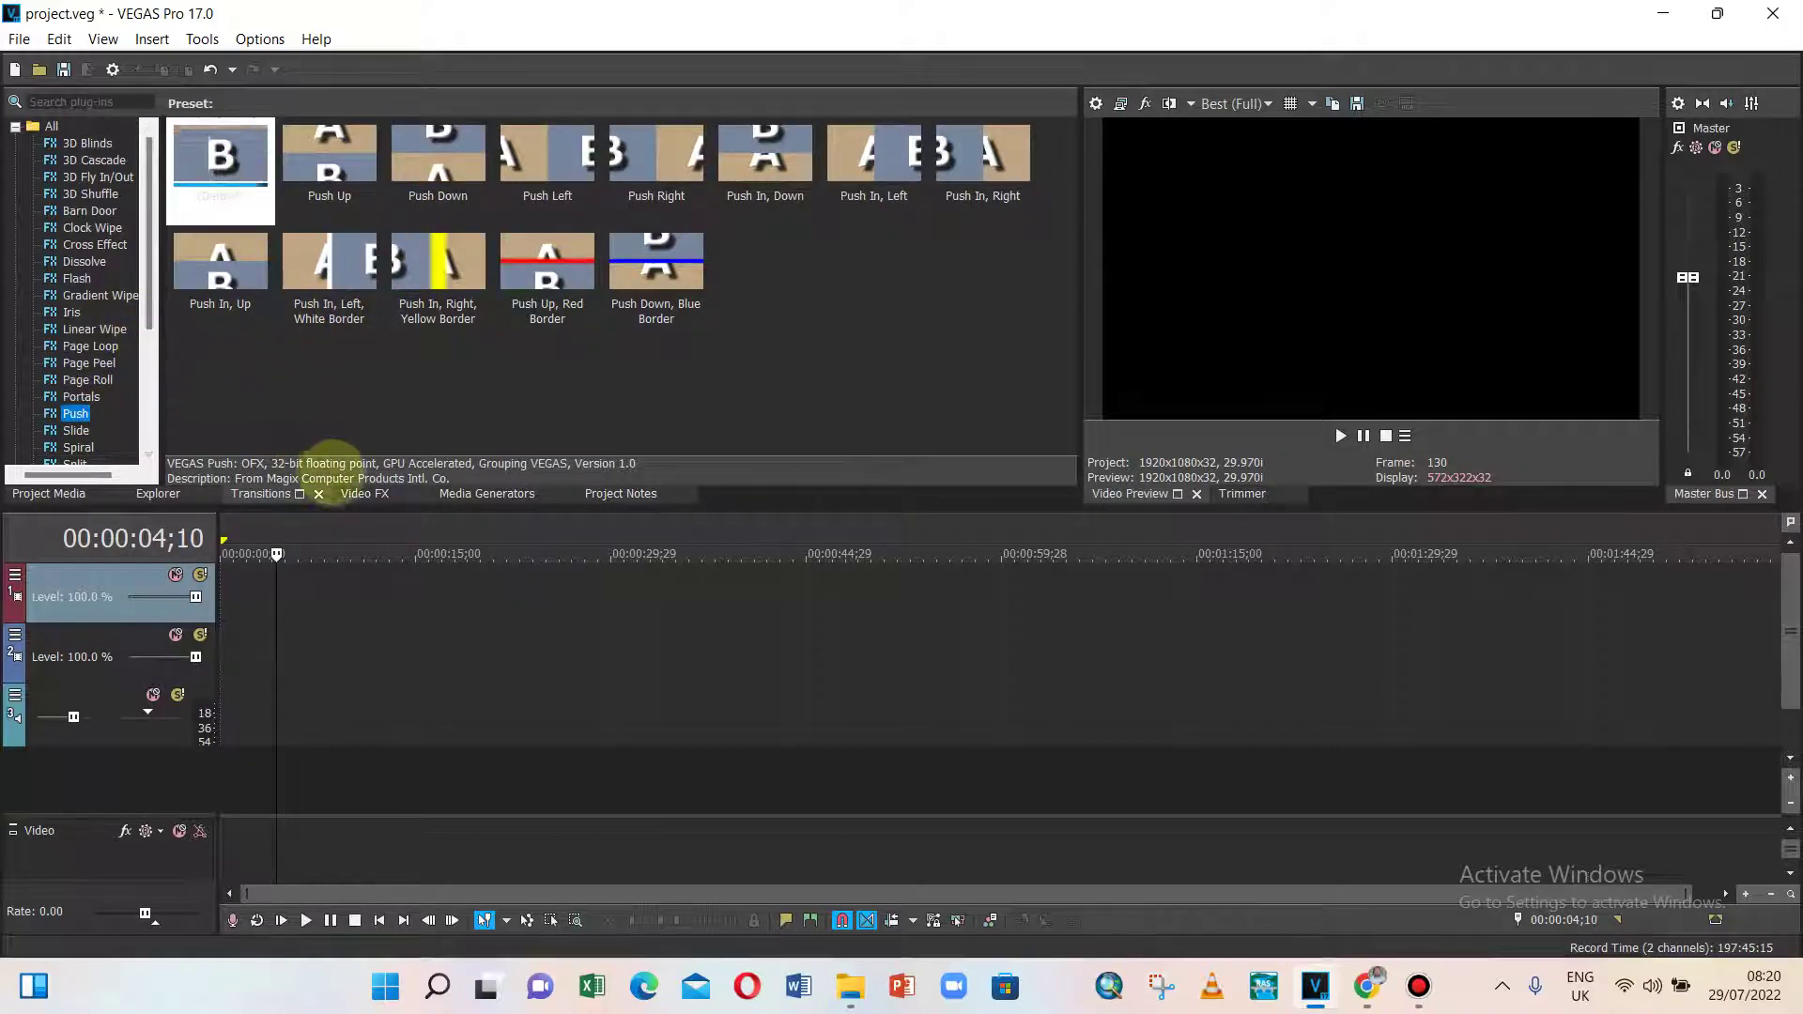
click(152, 39)
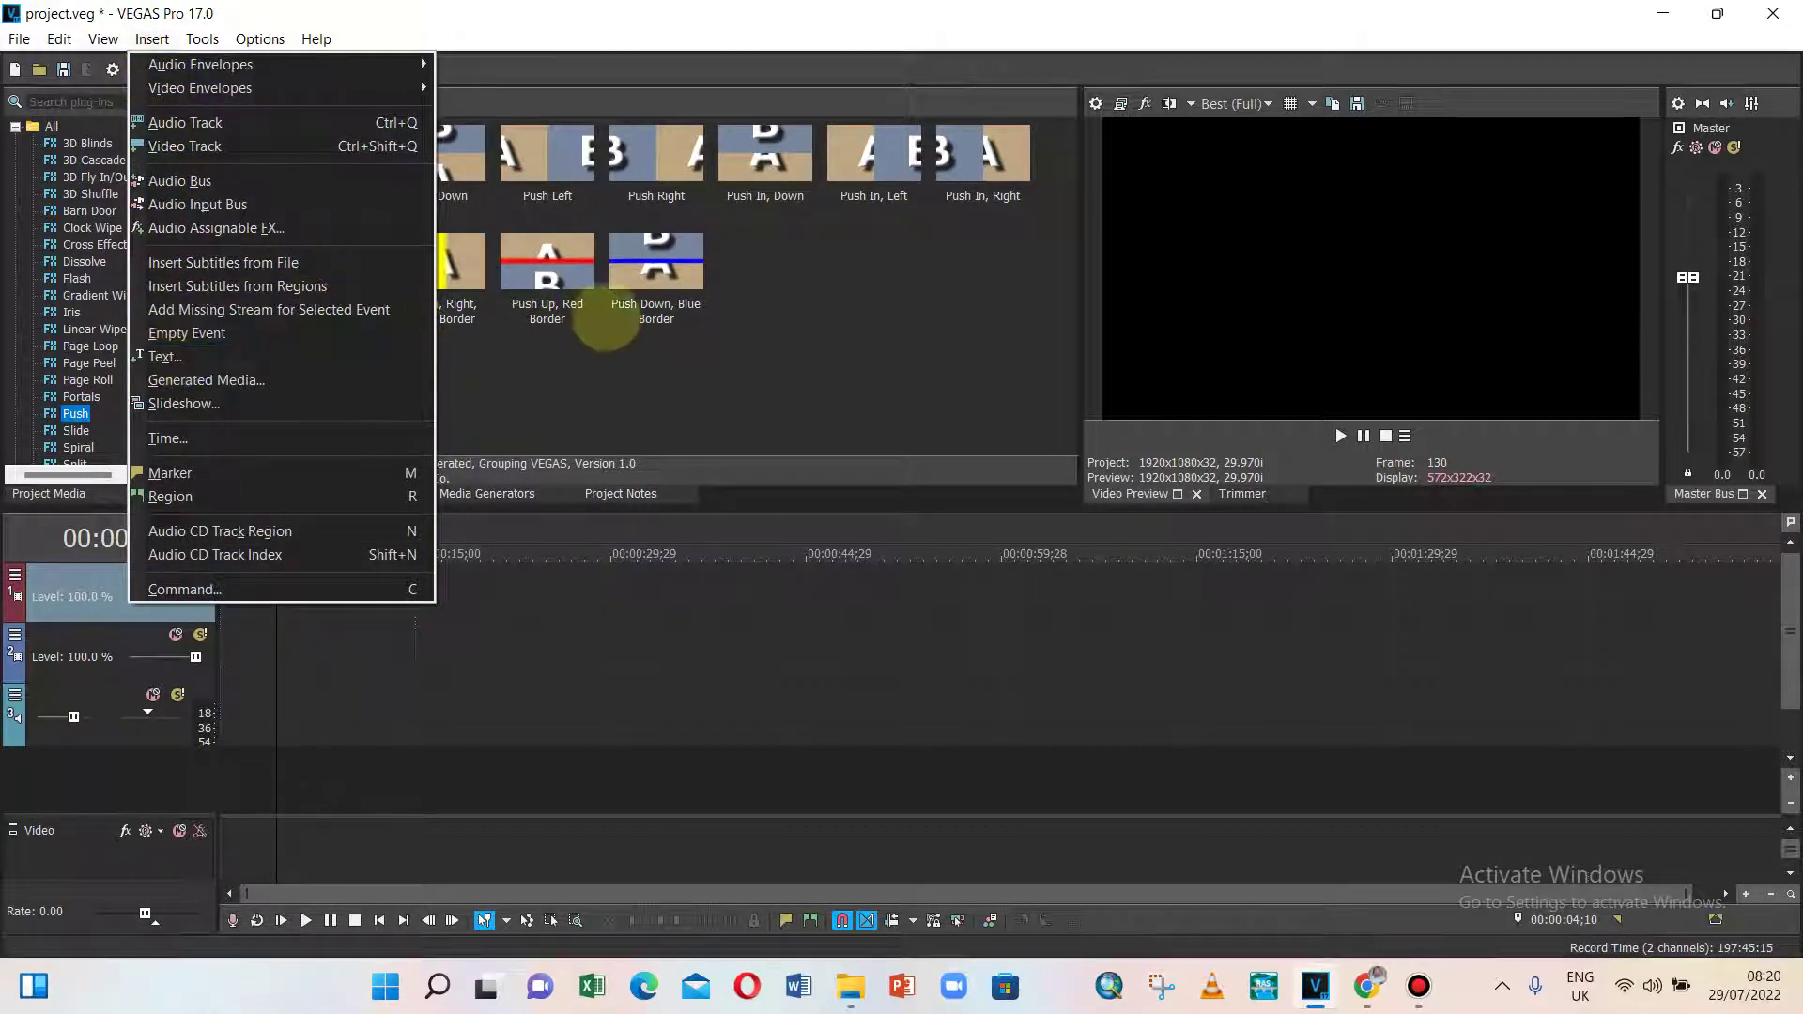
click(576, 351)
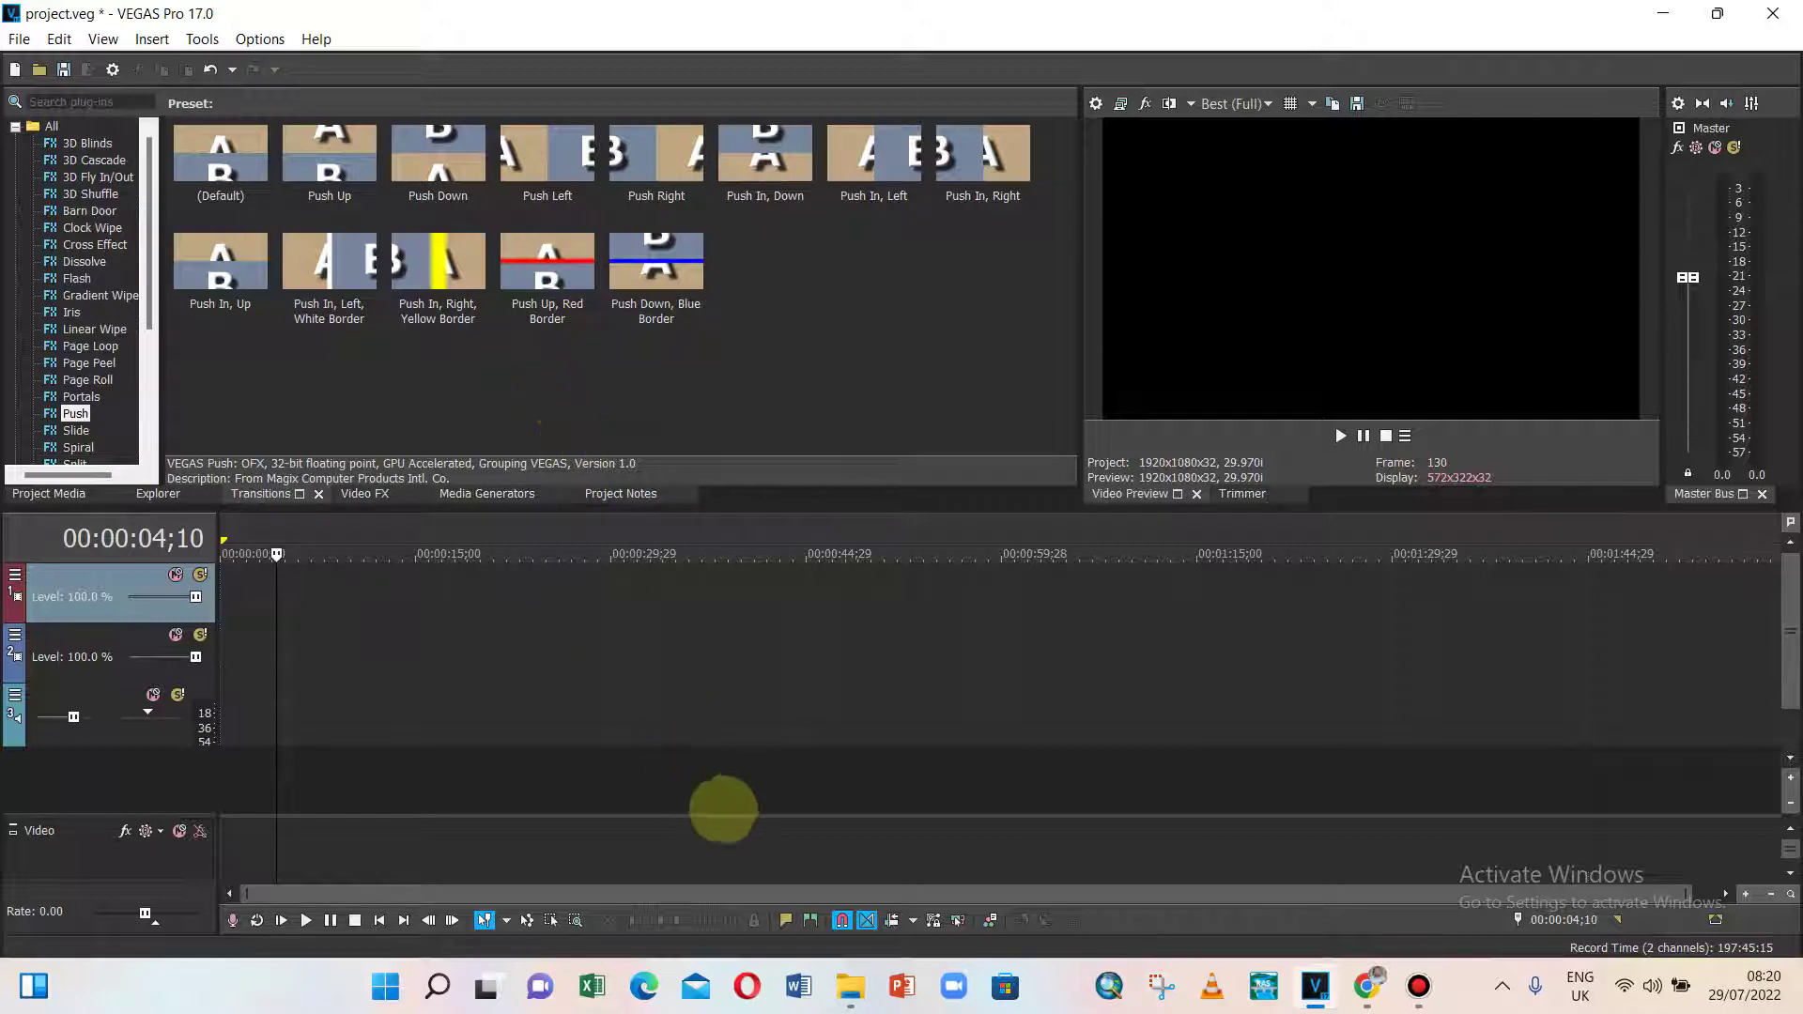
- Add all the images in File Explorer's VEGAS PRO TUTORIALS pictures folder to the start of the lower video track and close the folder
mouse_move(849, 986)
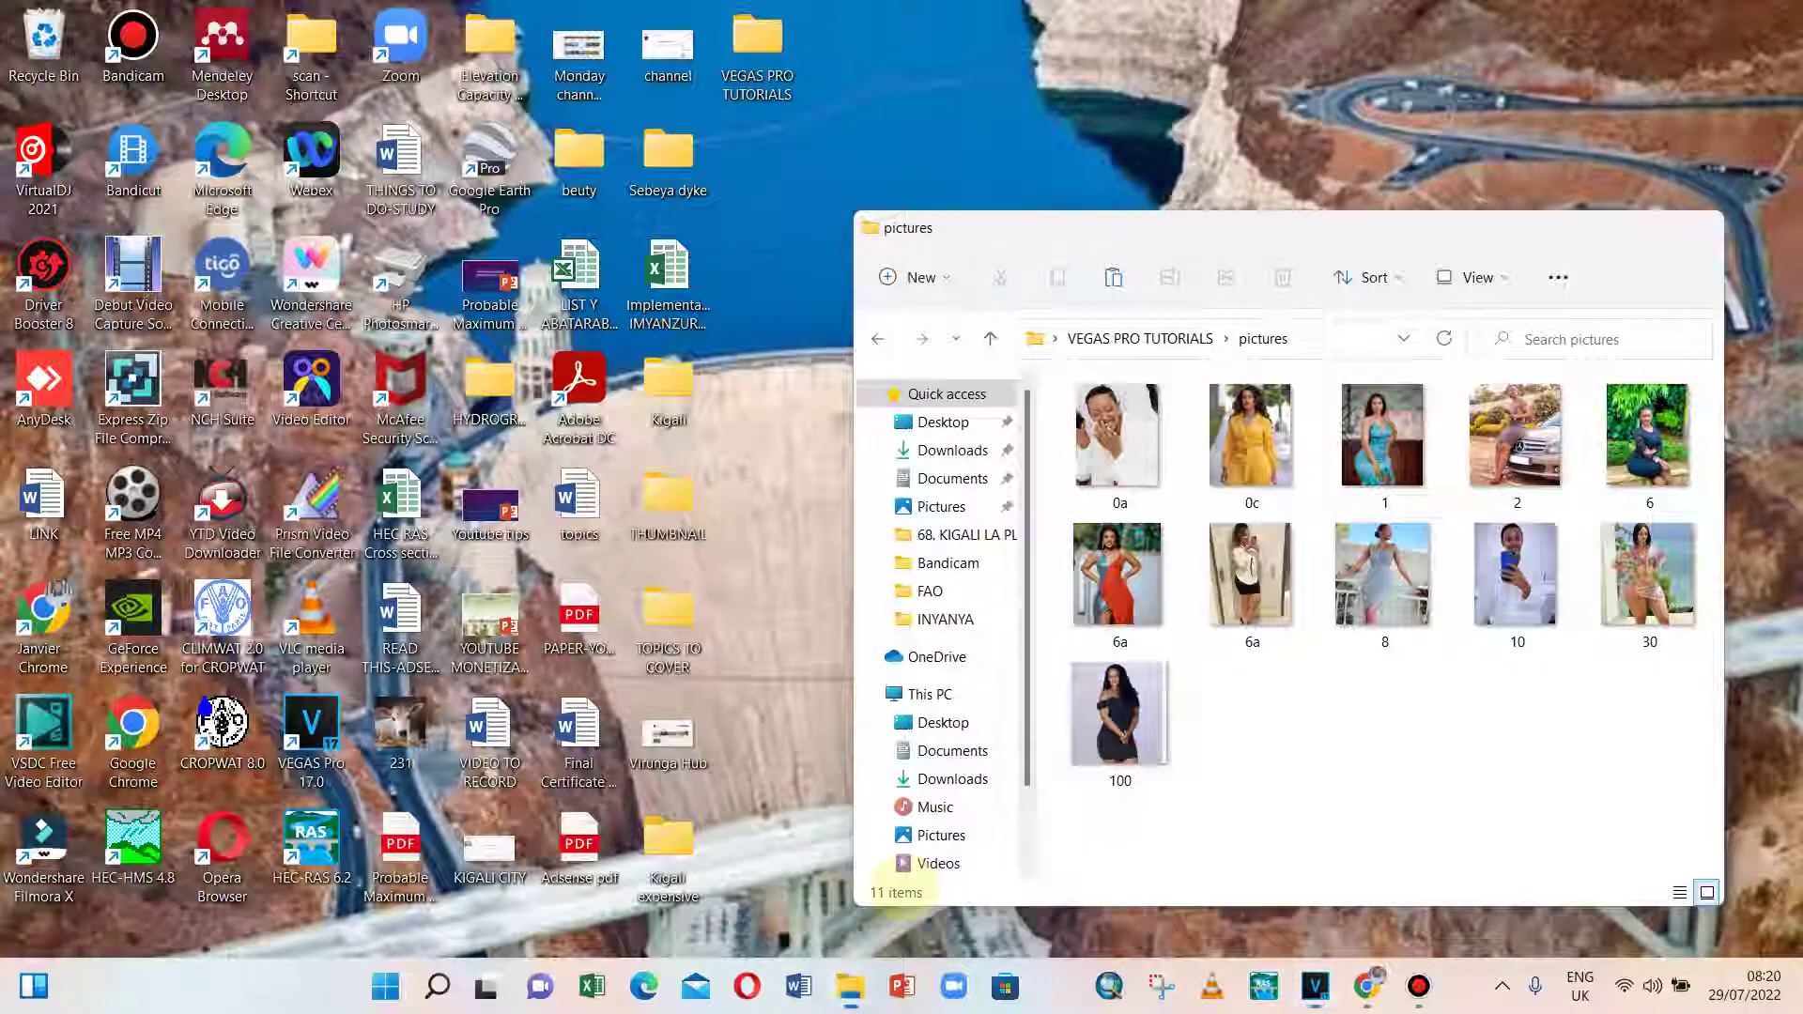
click(939, 873)
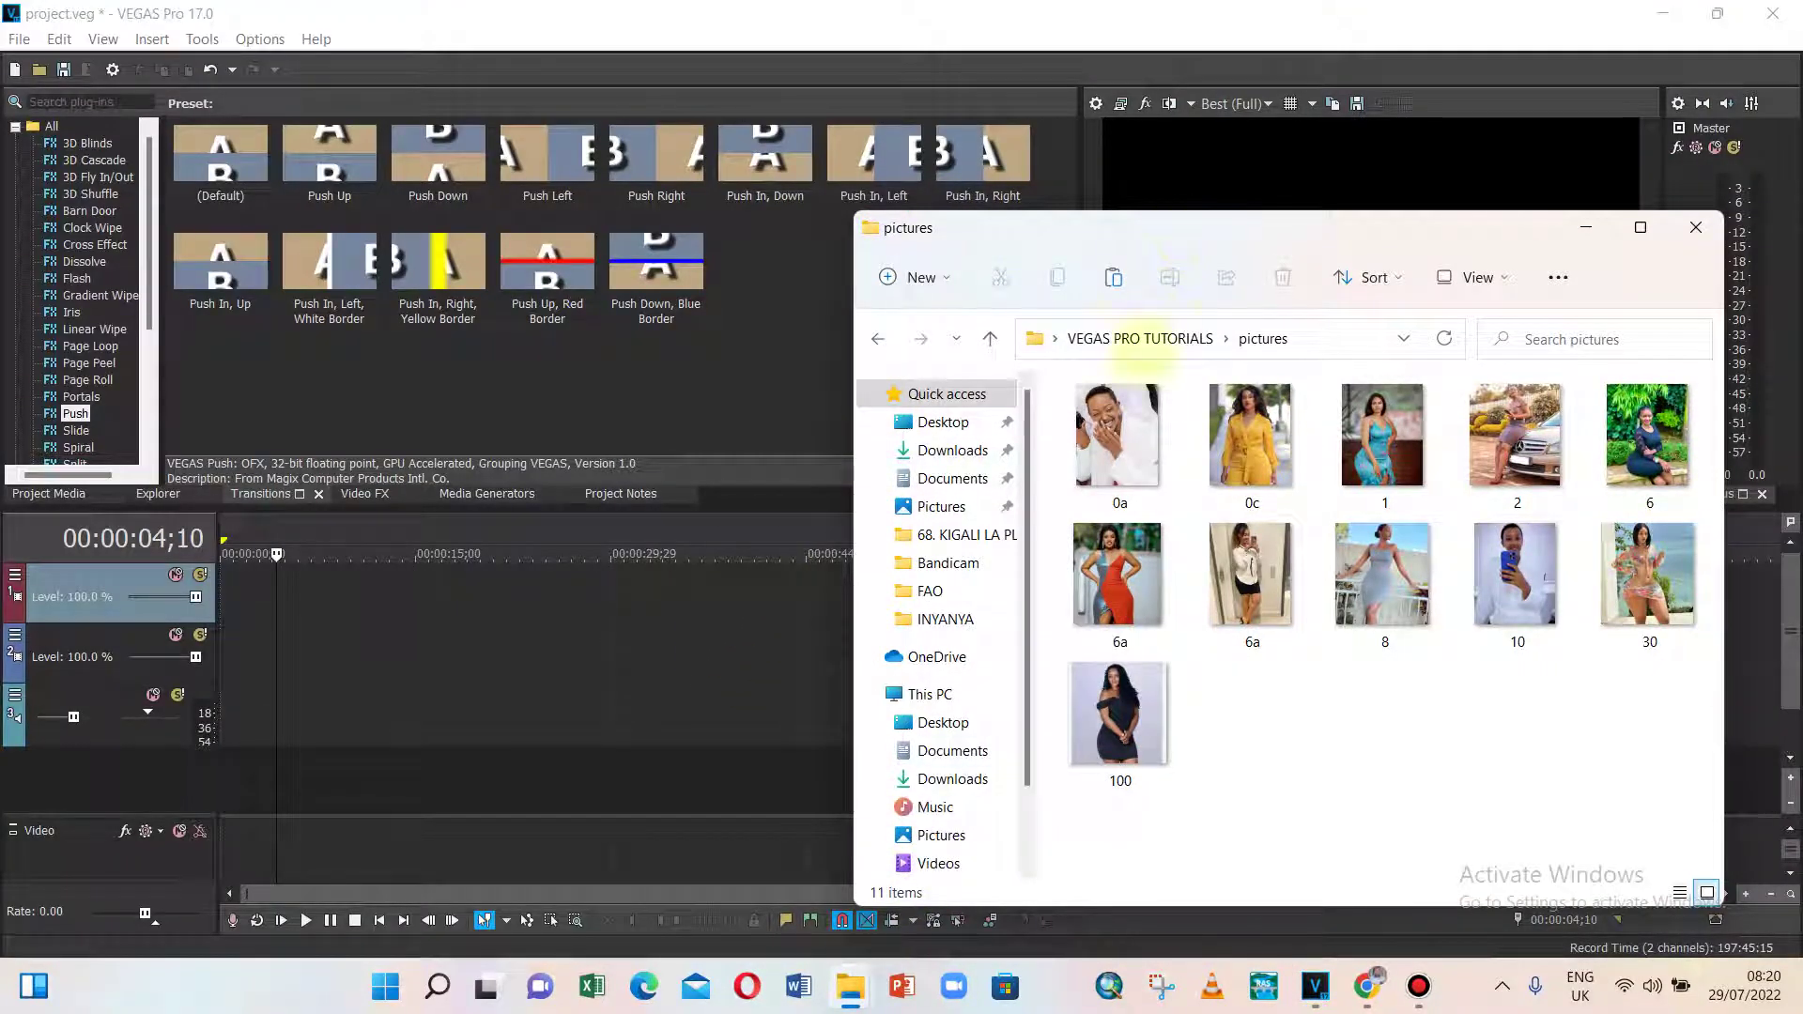
click(1108, 438)
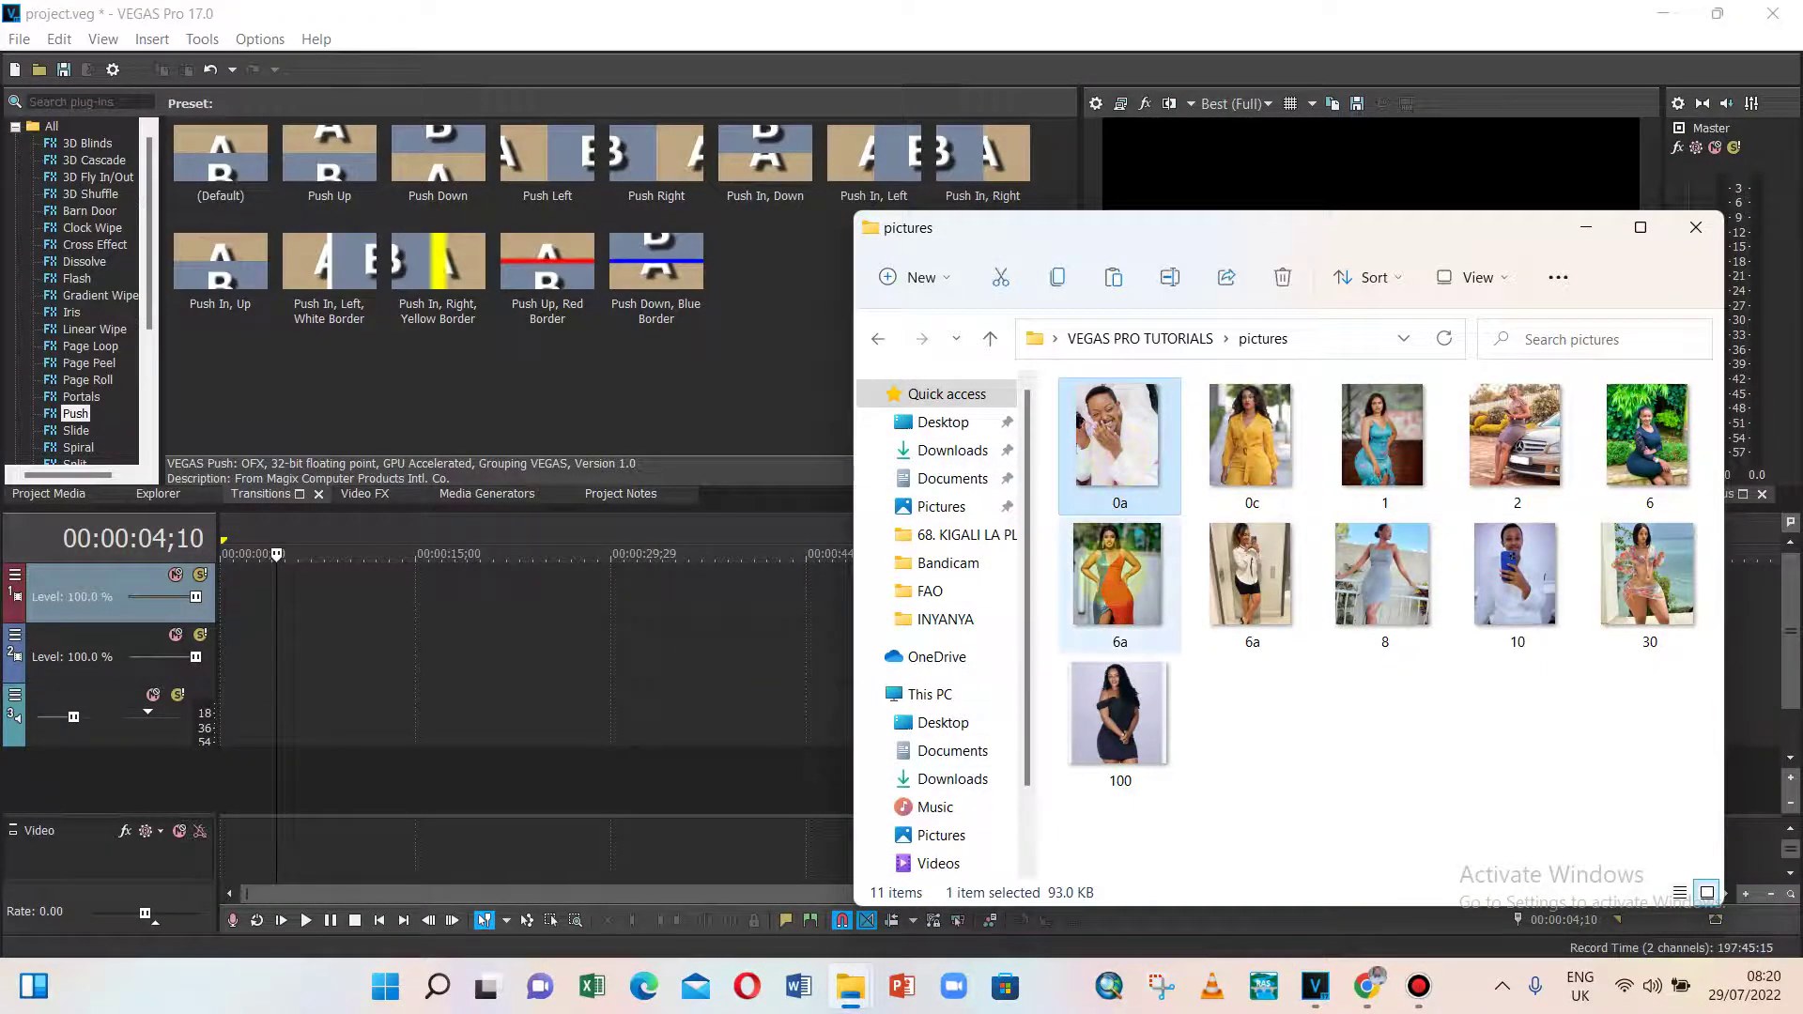
key(ctrl+a)
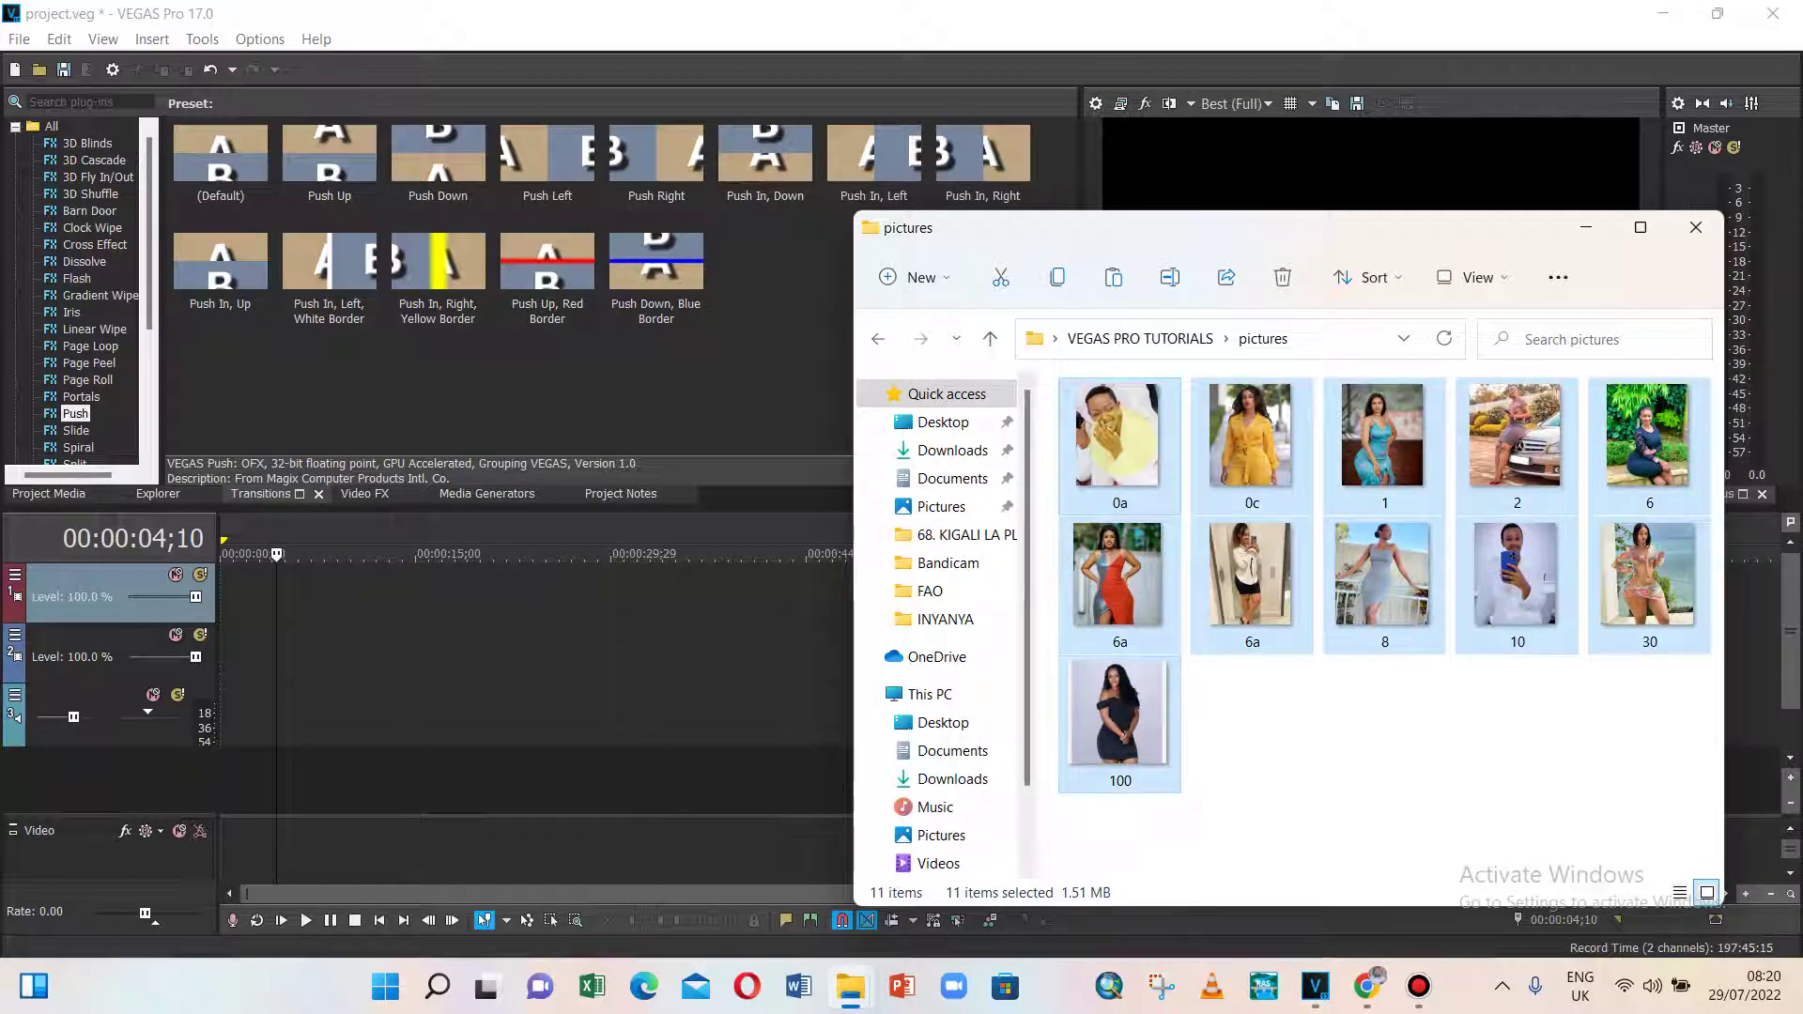
drag(1110, 437, 231, 648)
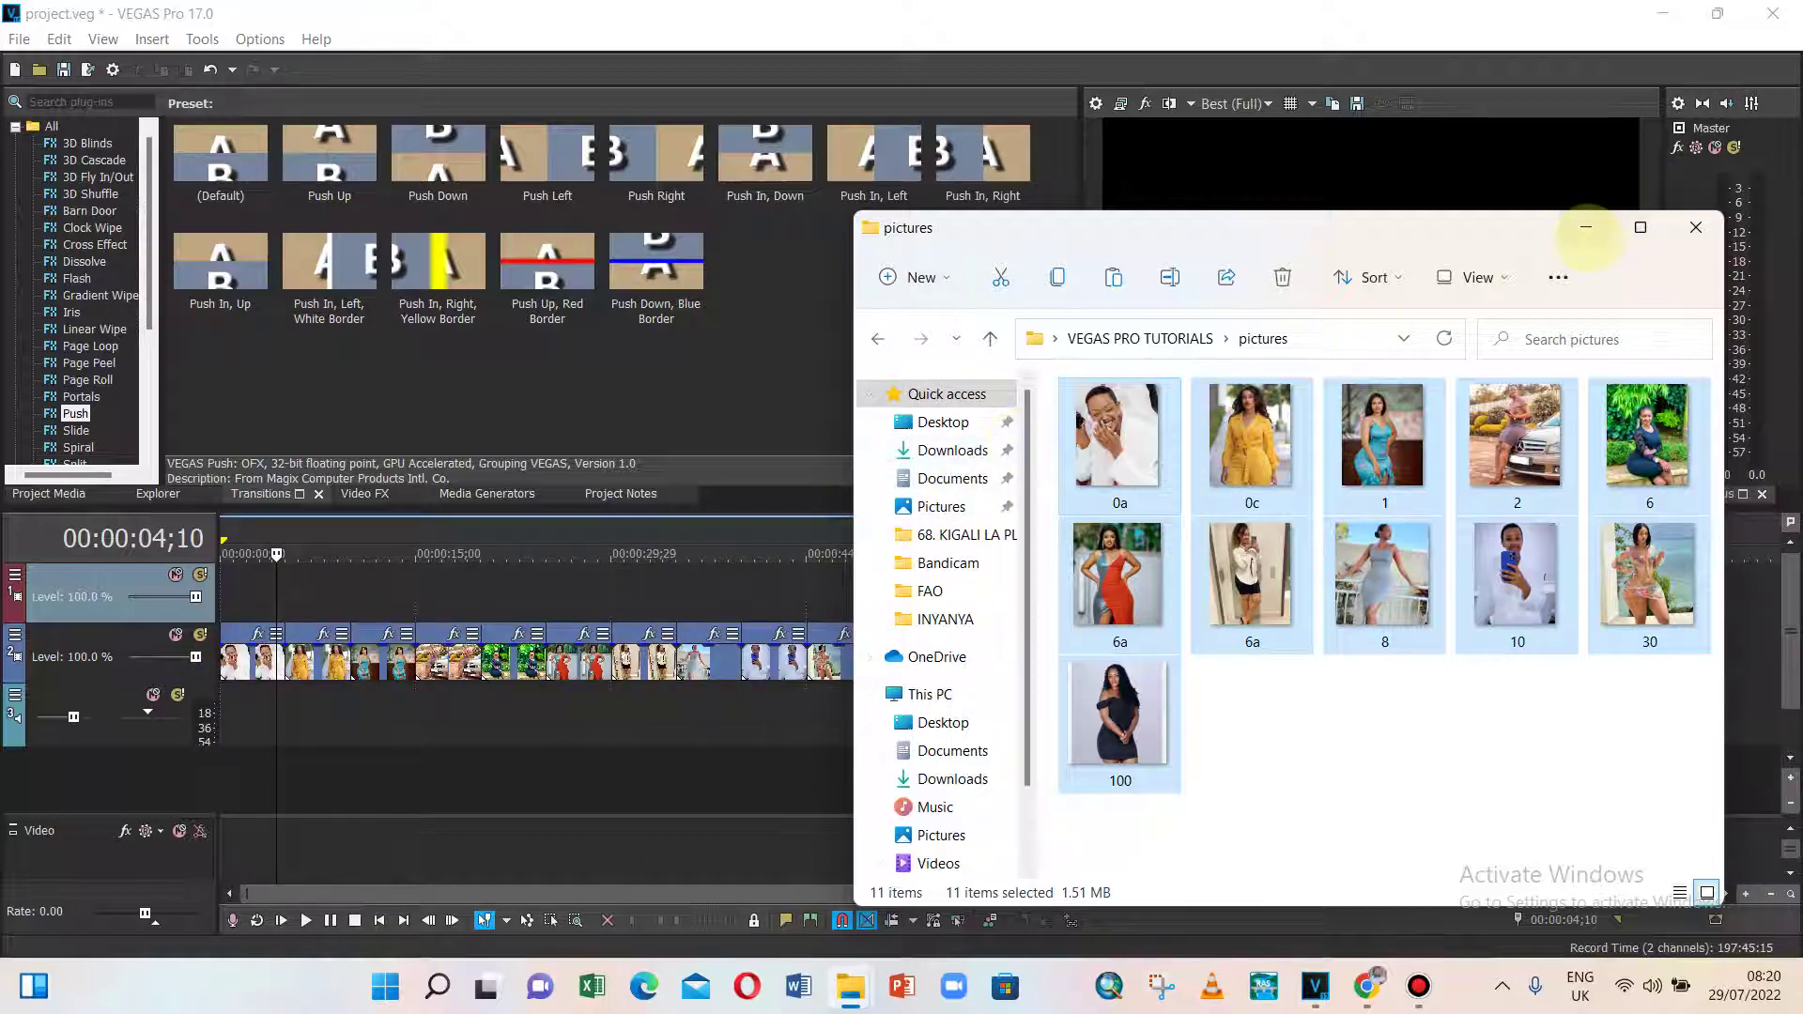
click(1695, 227)
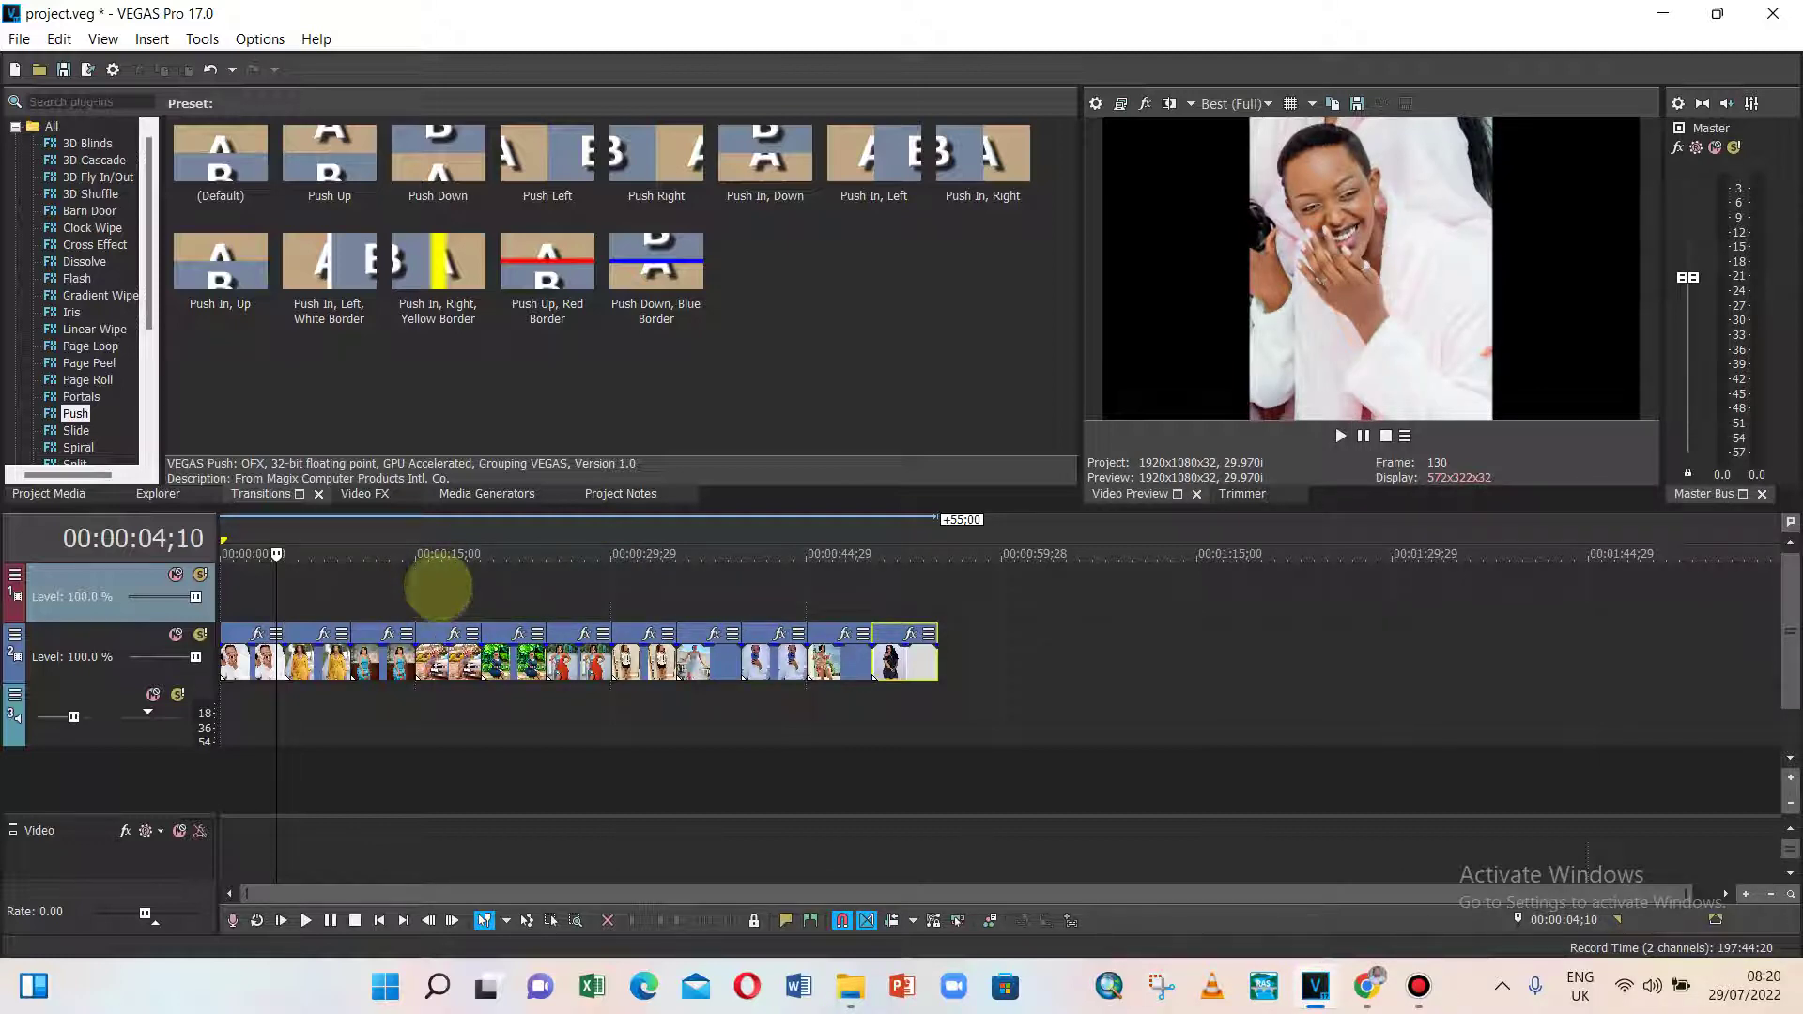
- Insert a text event on the upper video track at 00:00:18;17 and shorten its sample wording to "Text"
click(463, 584)
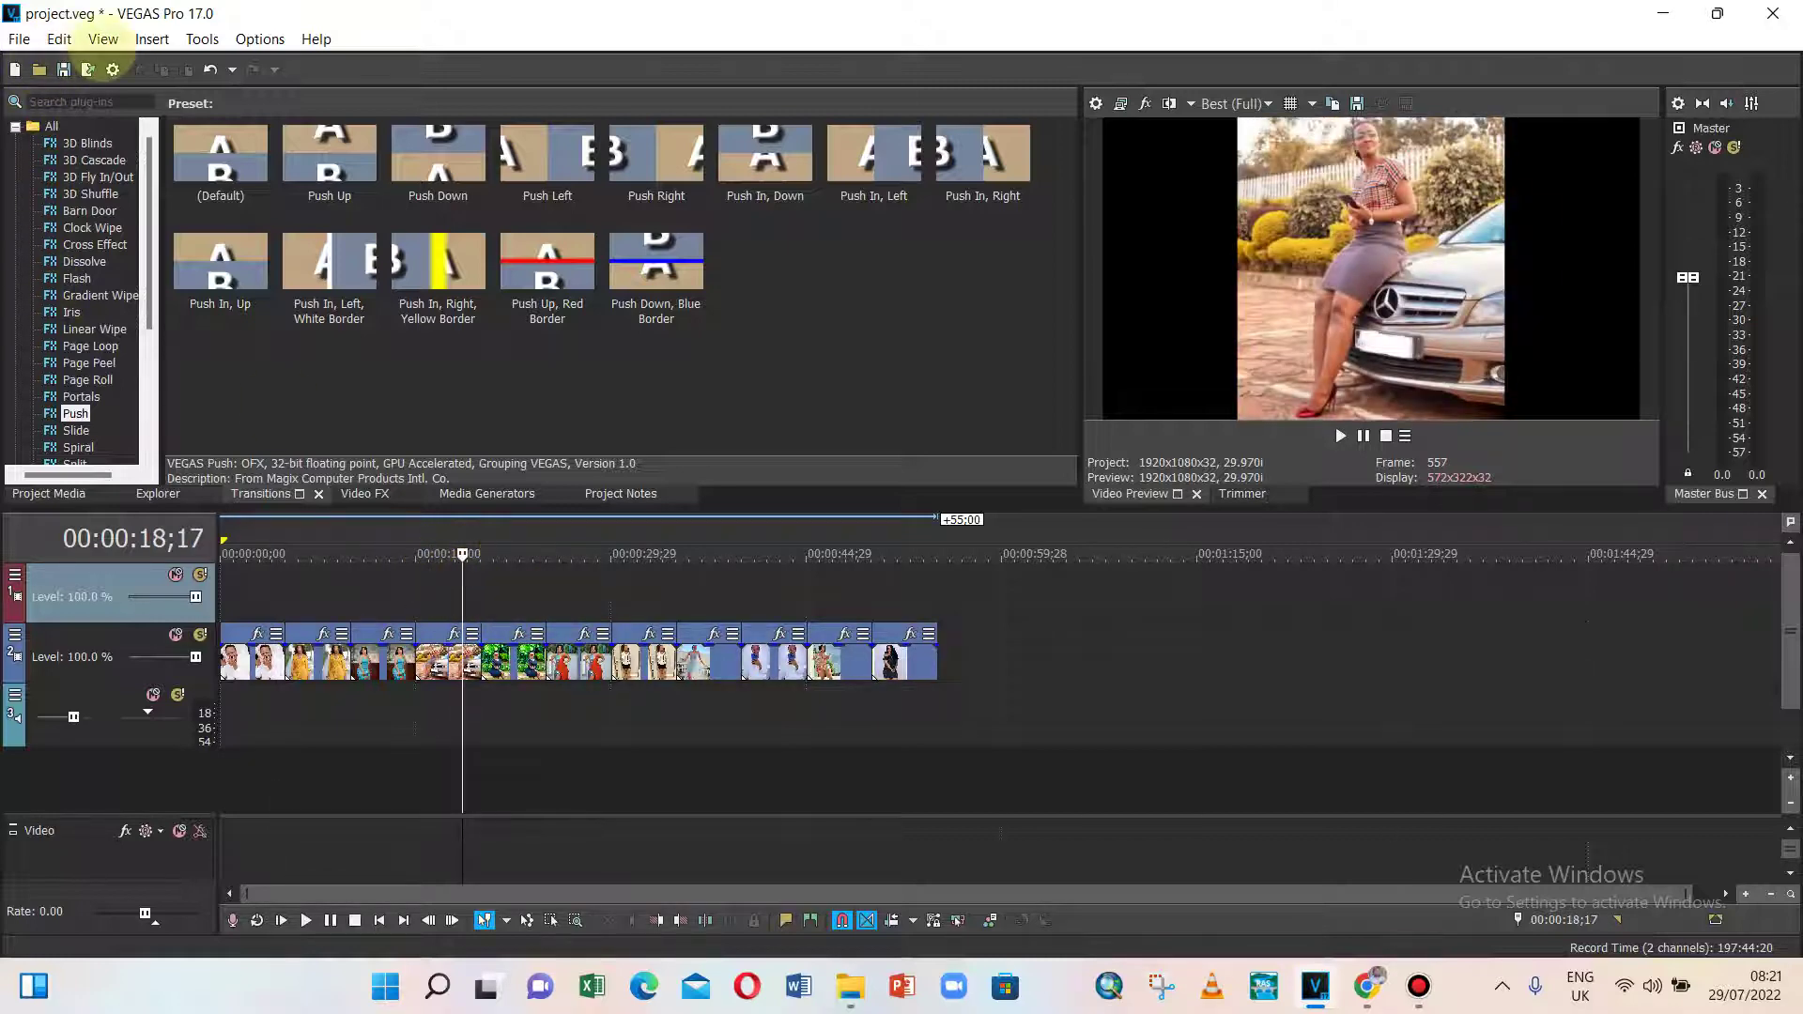
click(102, 38)
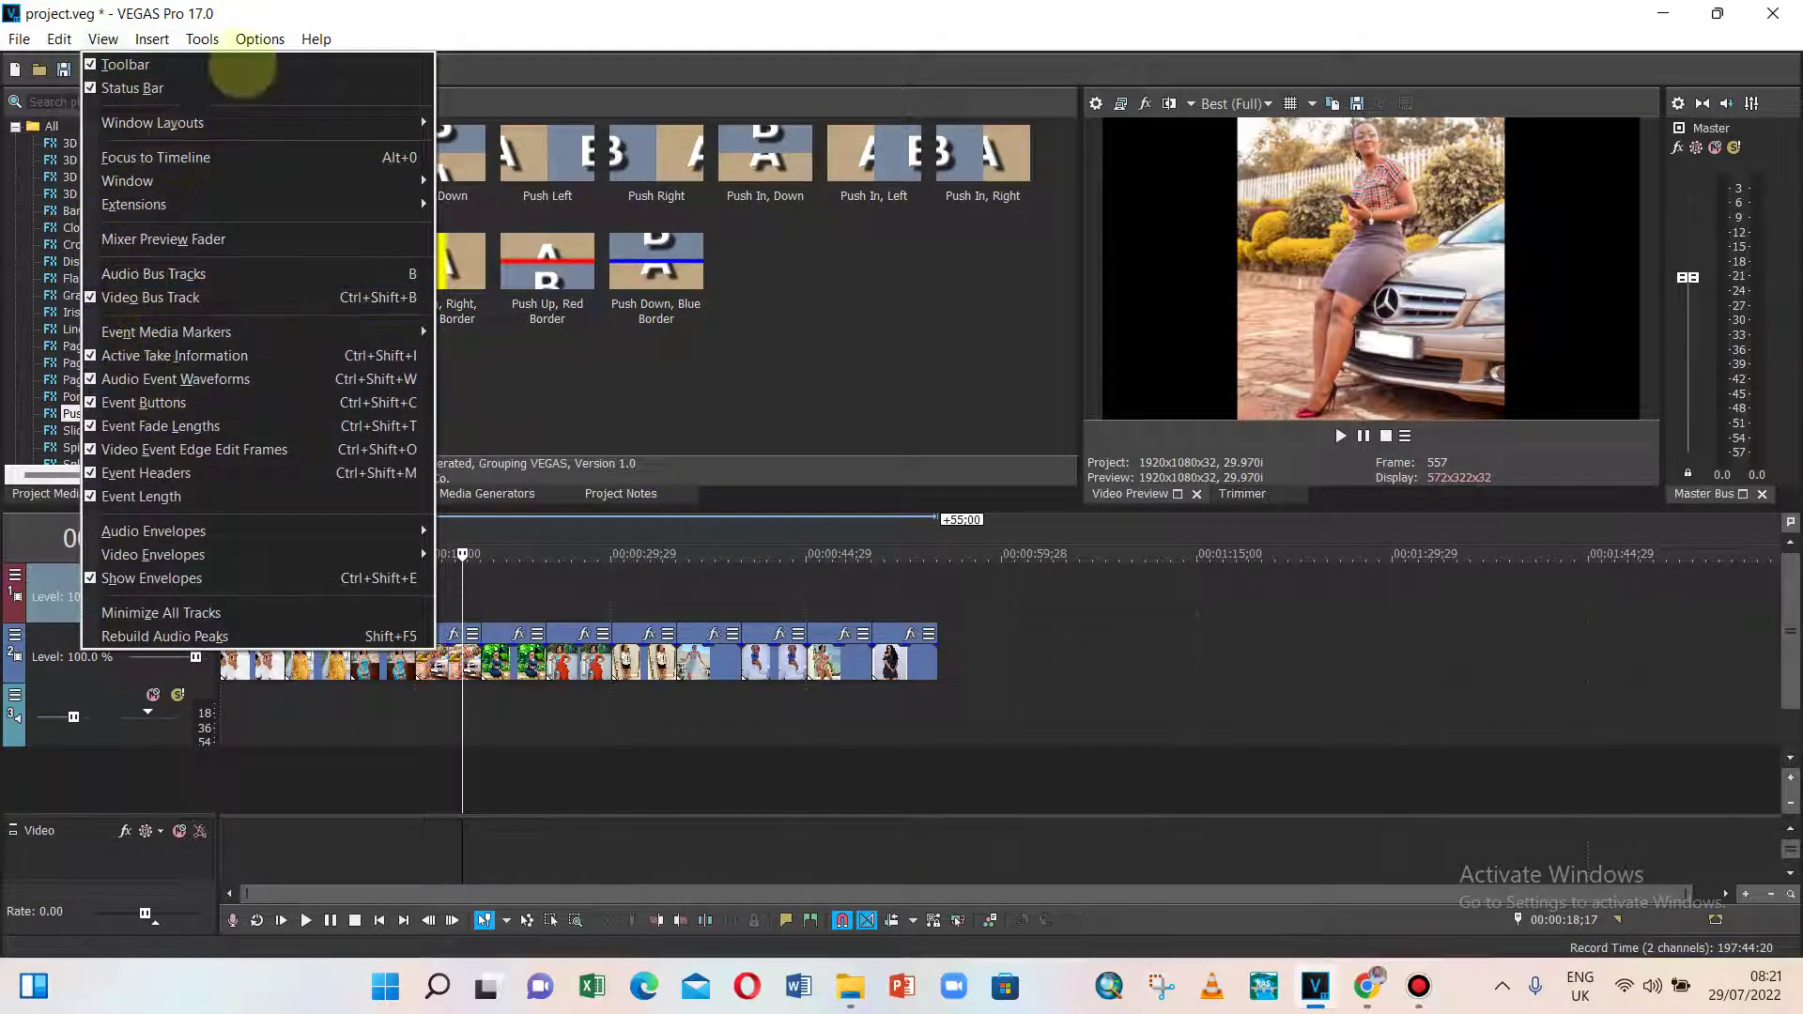
mouse_move(146, 42)
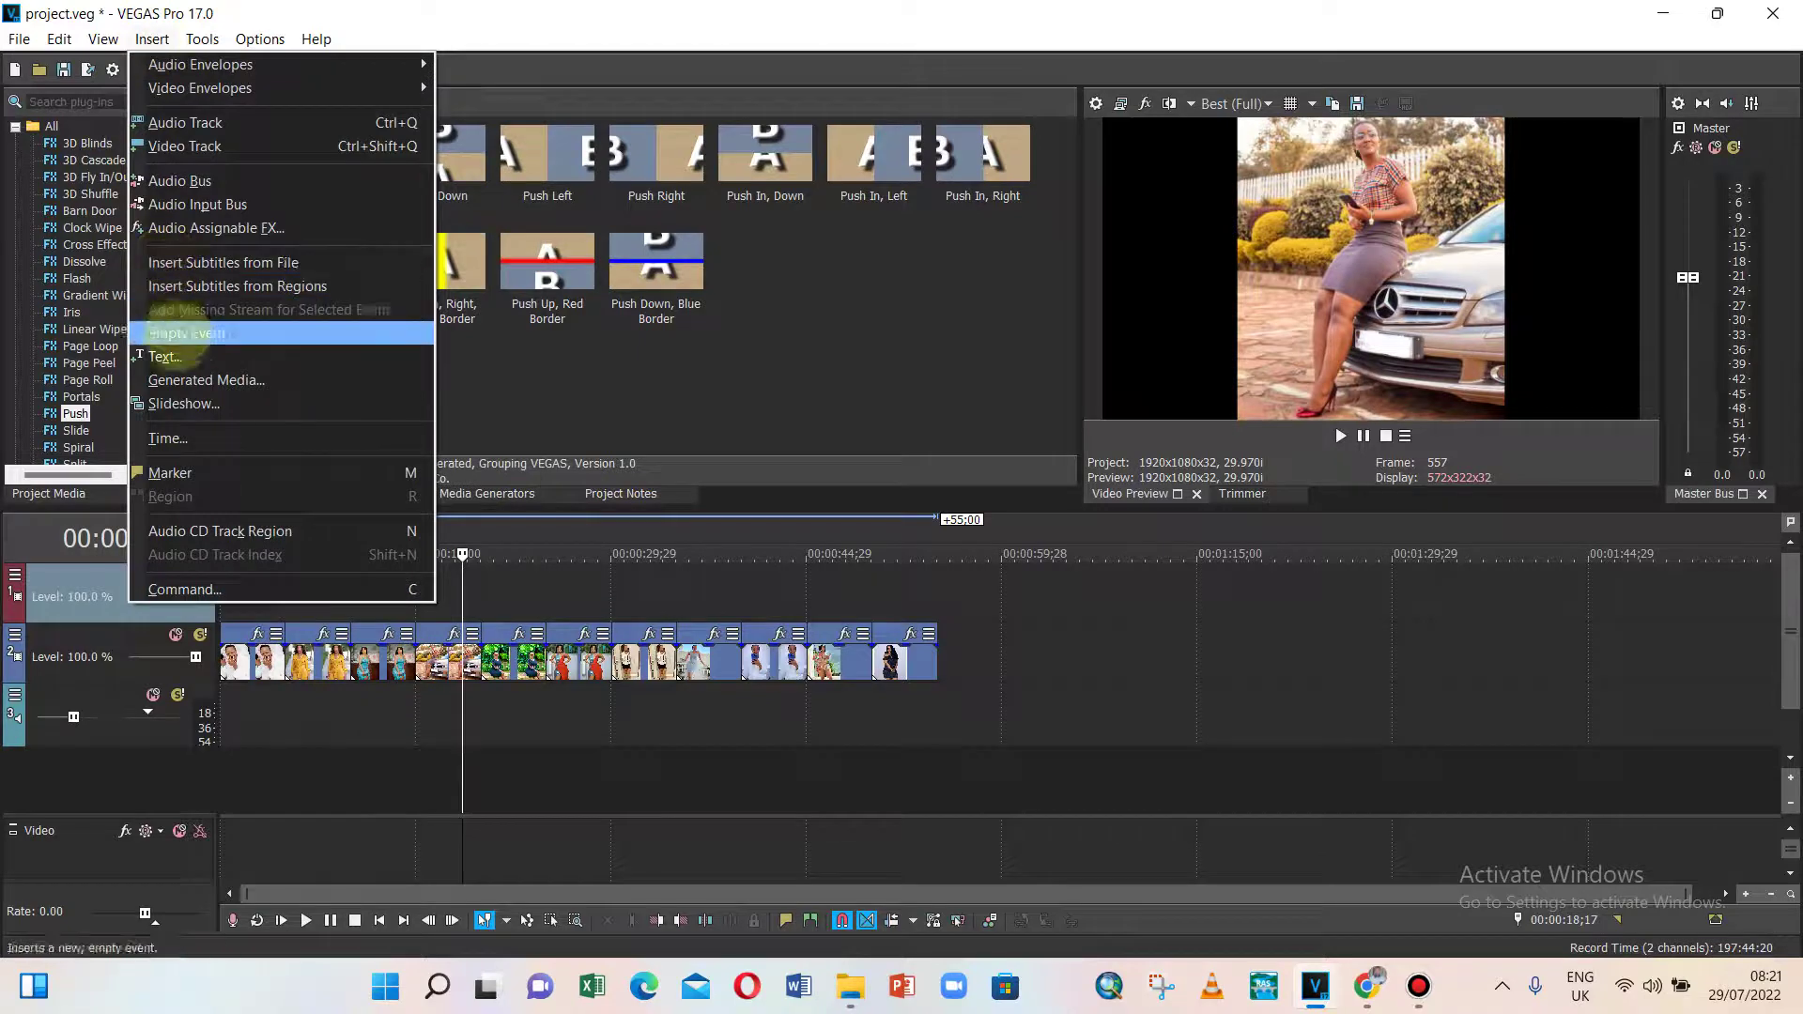
click(179, 357)
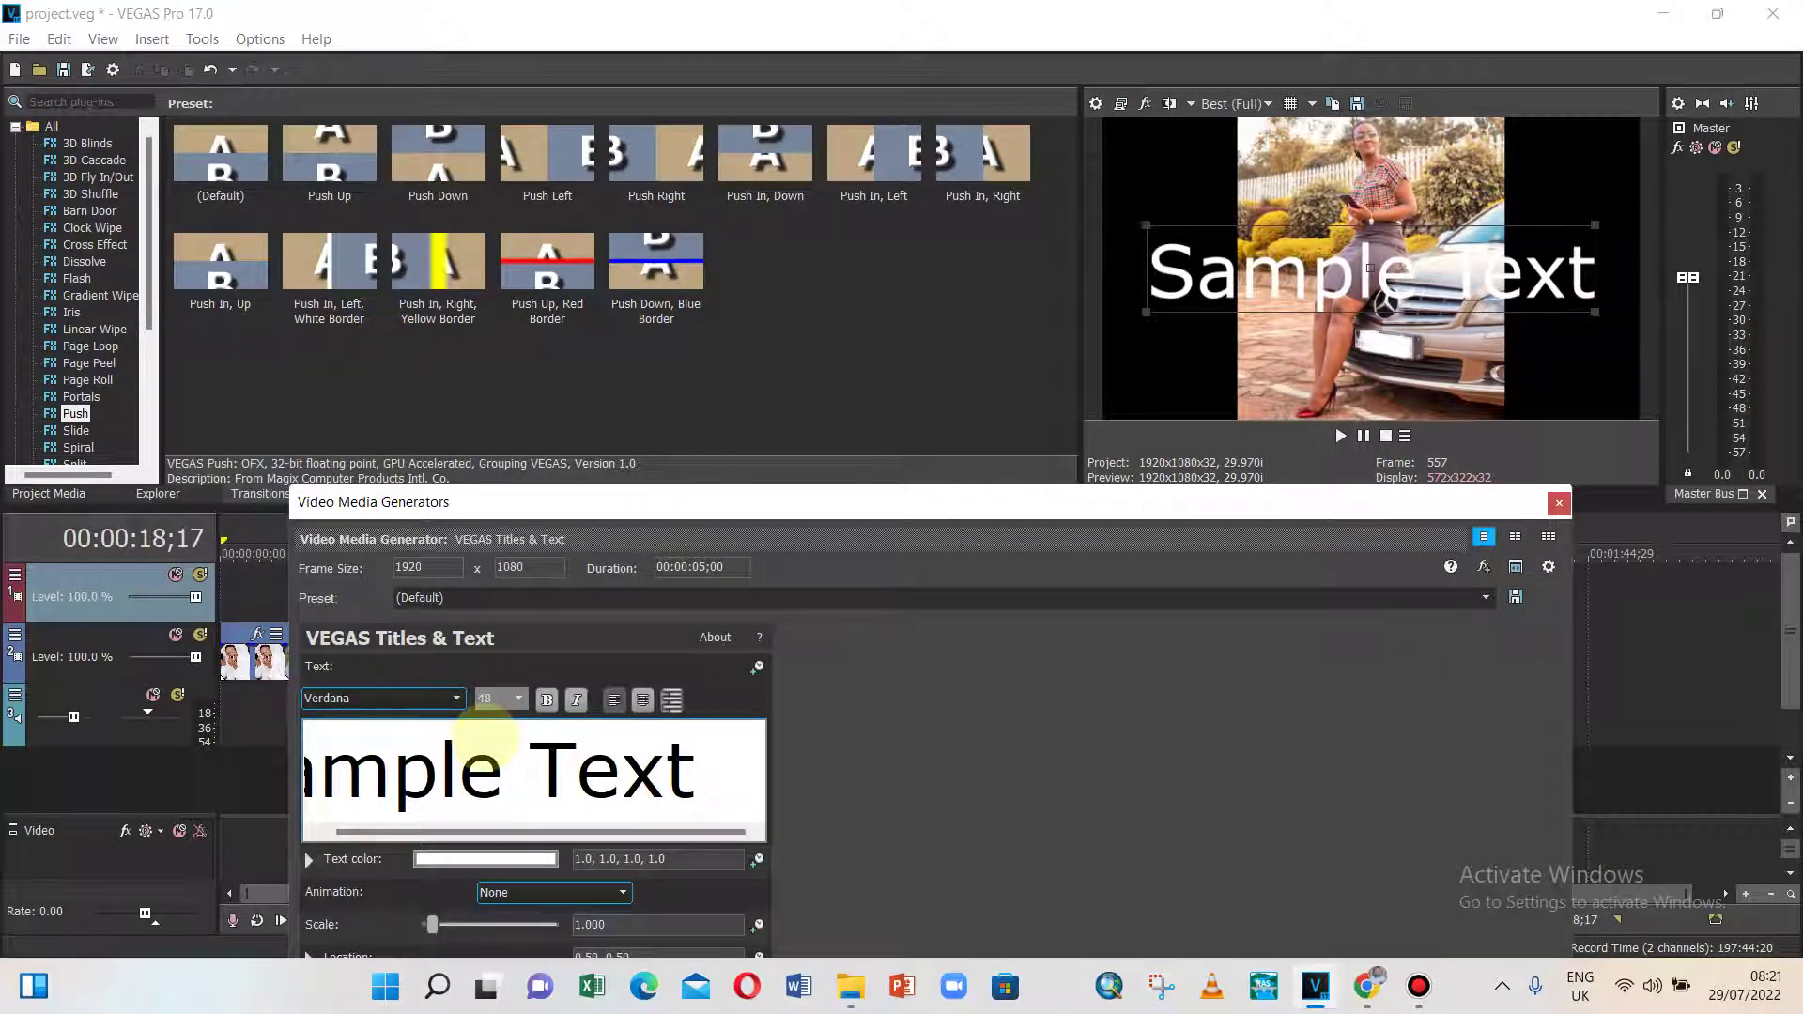
key(BackSpace)
key(BackSpace)
key(BackSpace)
key(BackSpace)
key(BackSpace)
key(BackSpace)
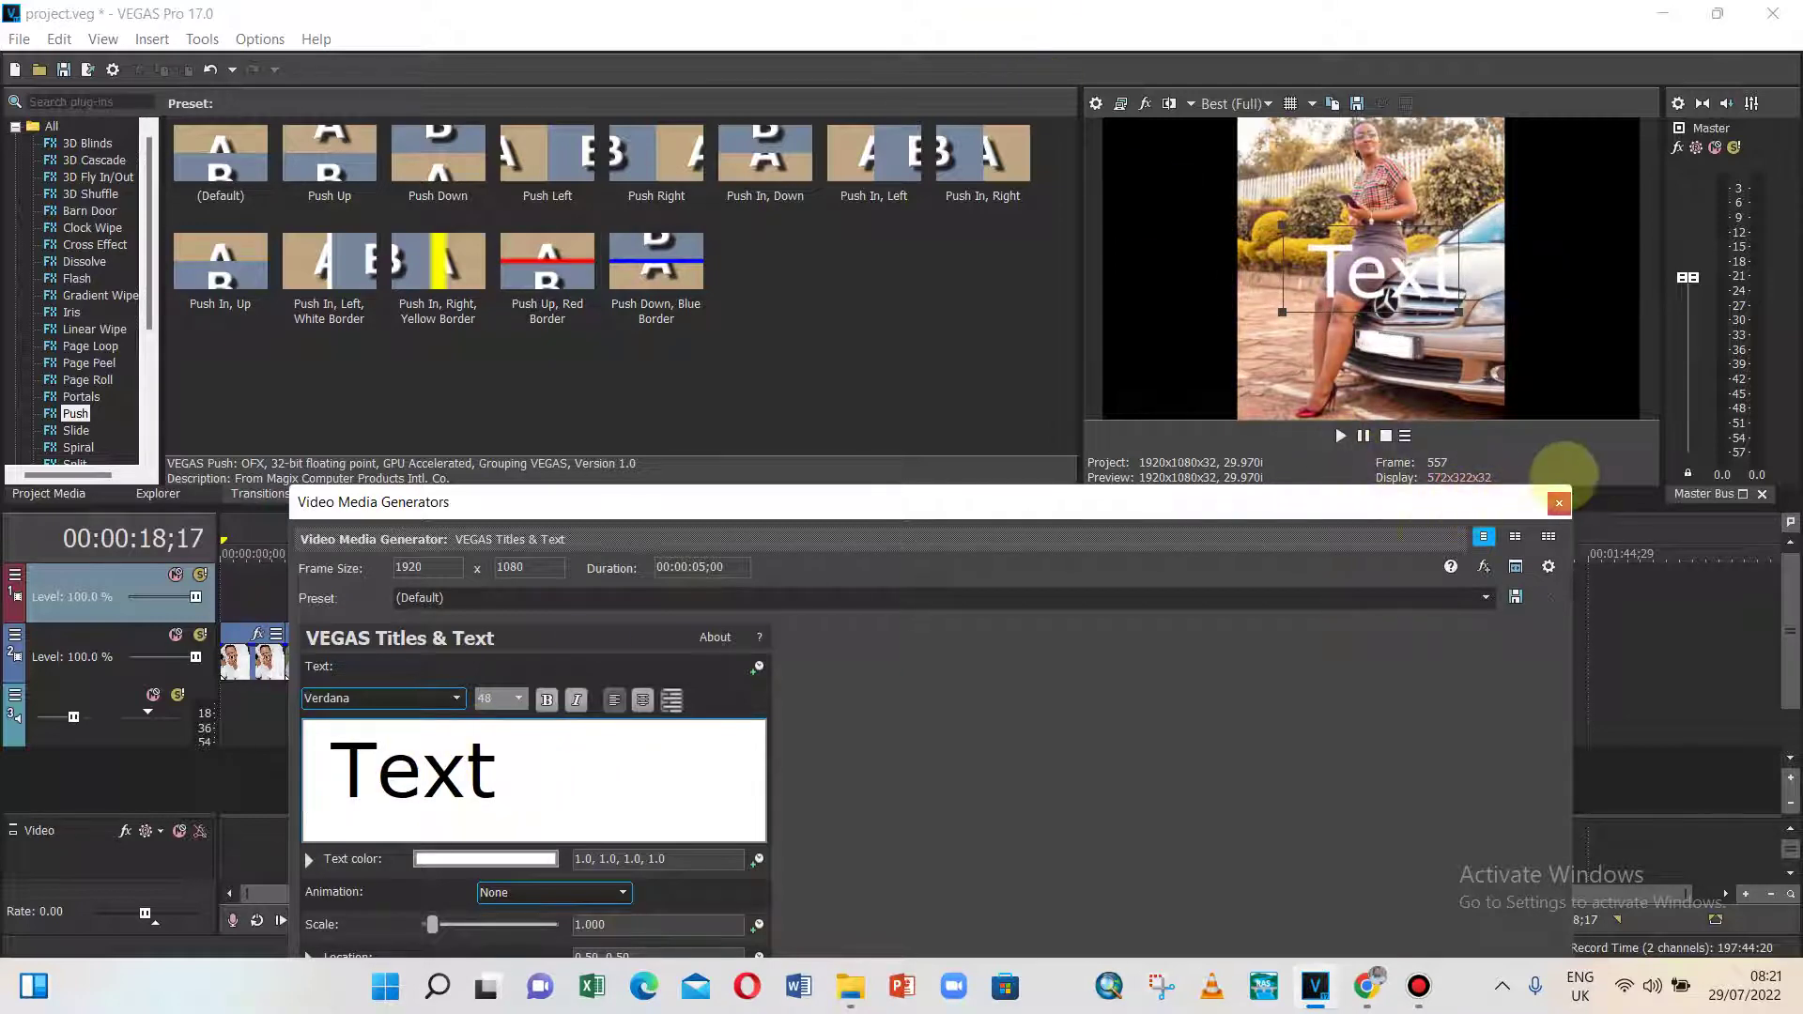
click(1558, 504)
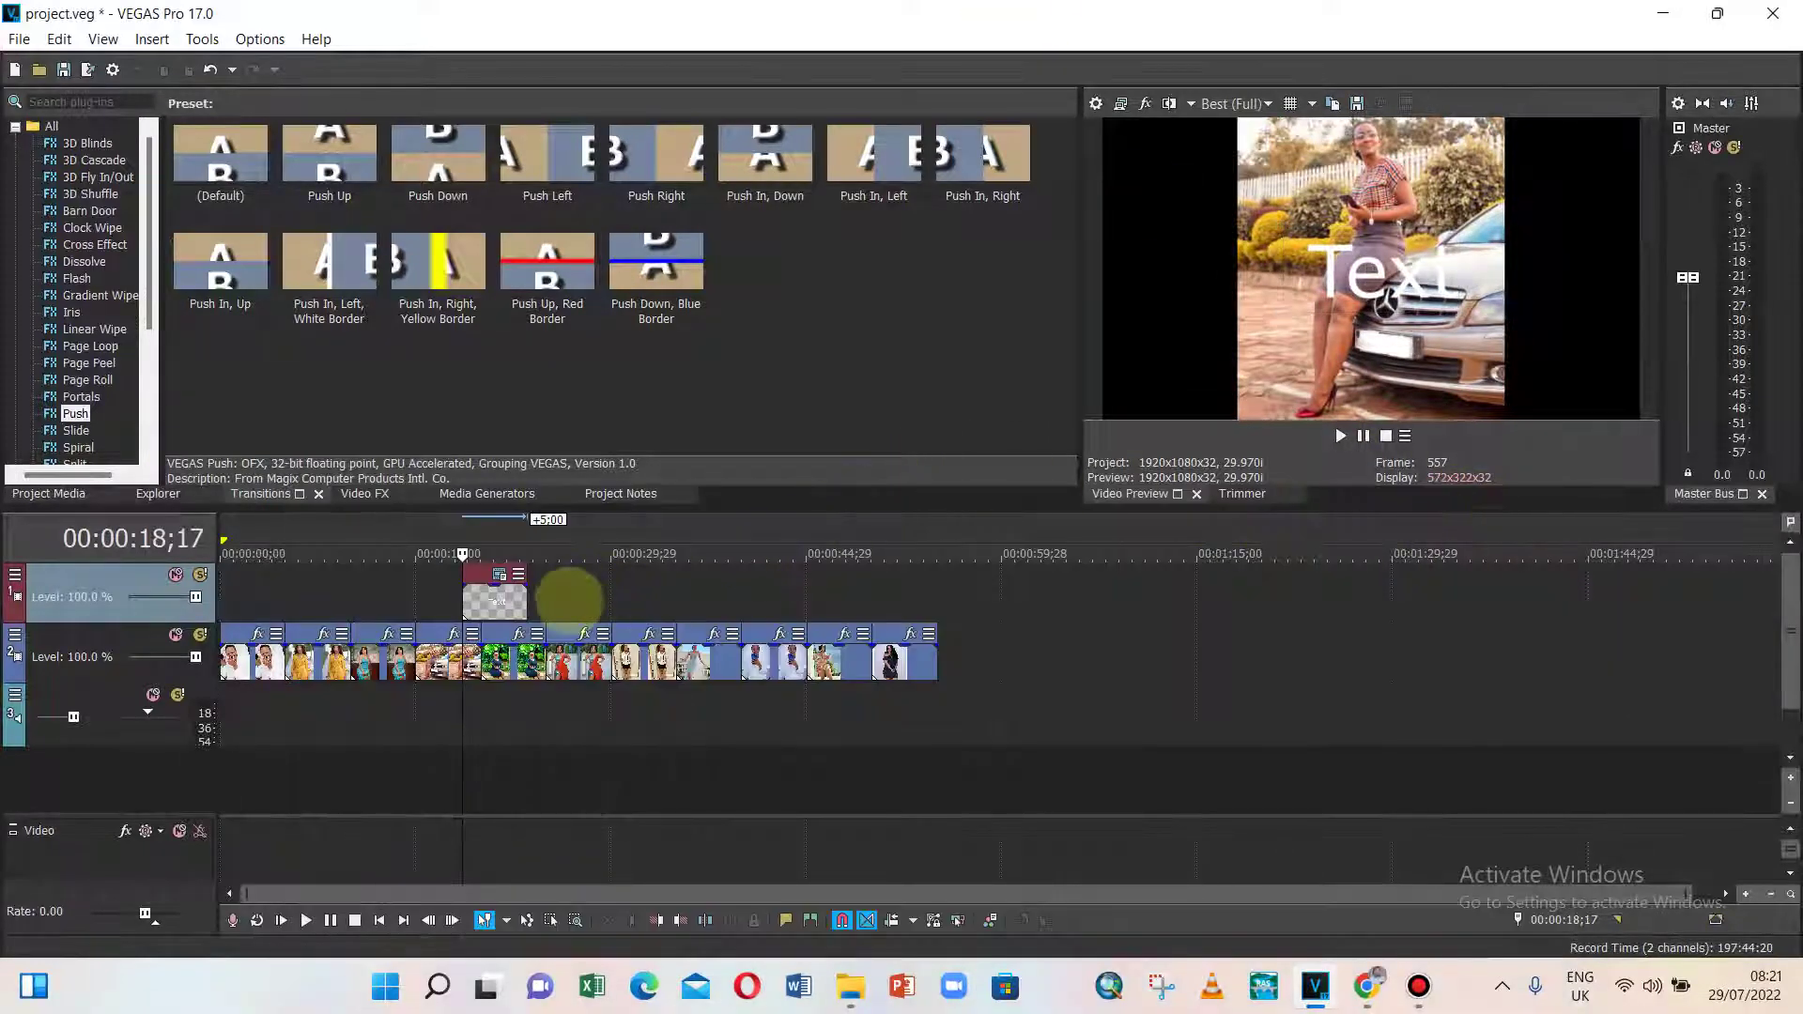
- Delete the text event from the upper video track
click(492, 601)
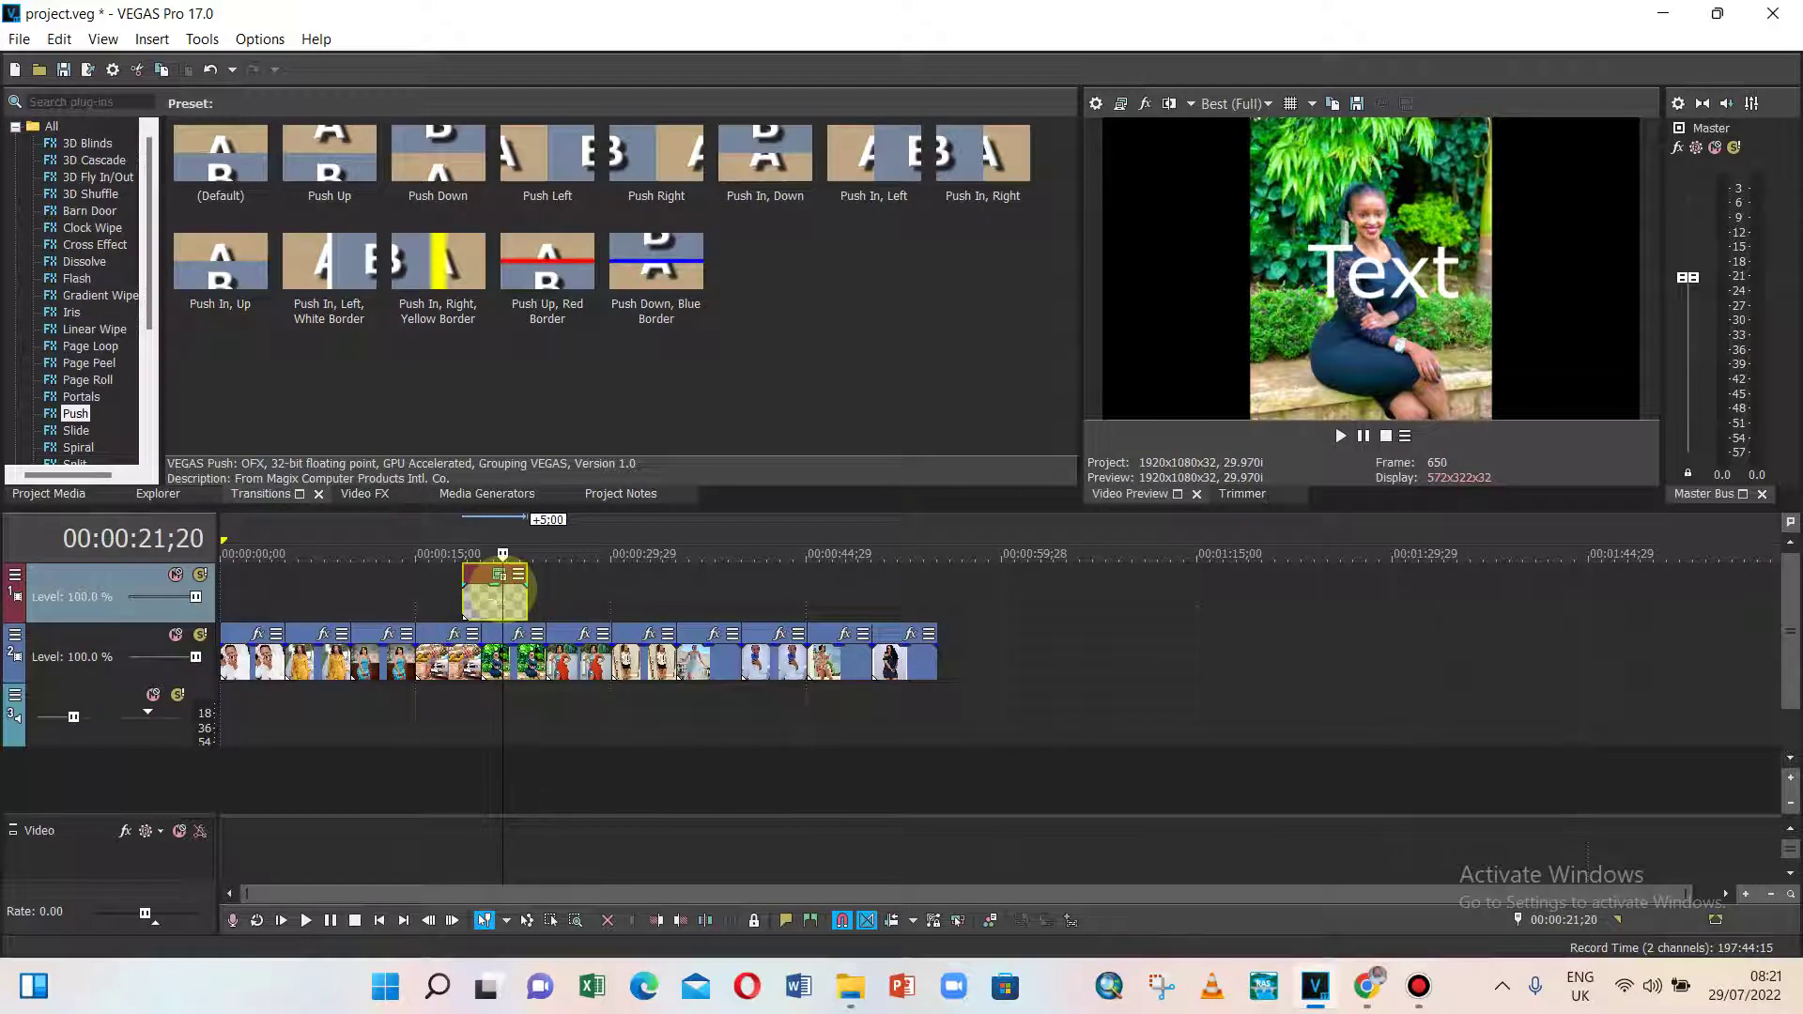
key(Delete)
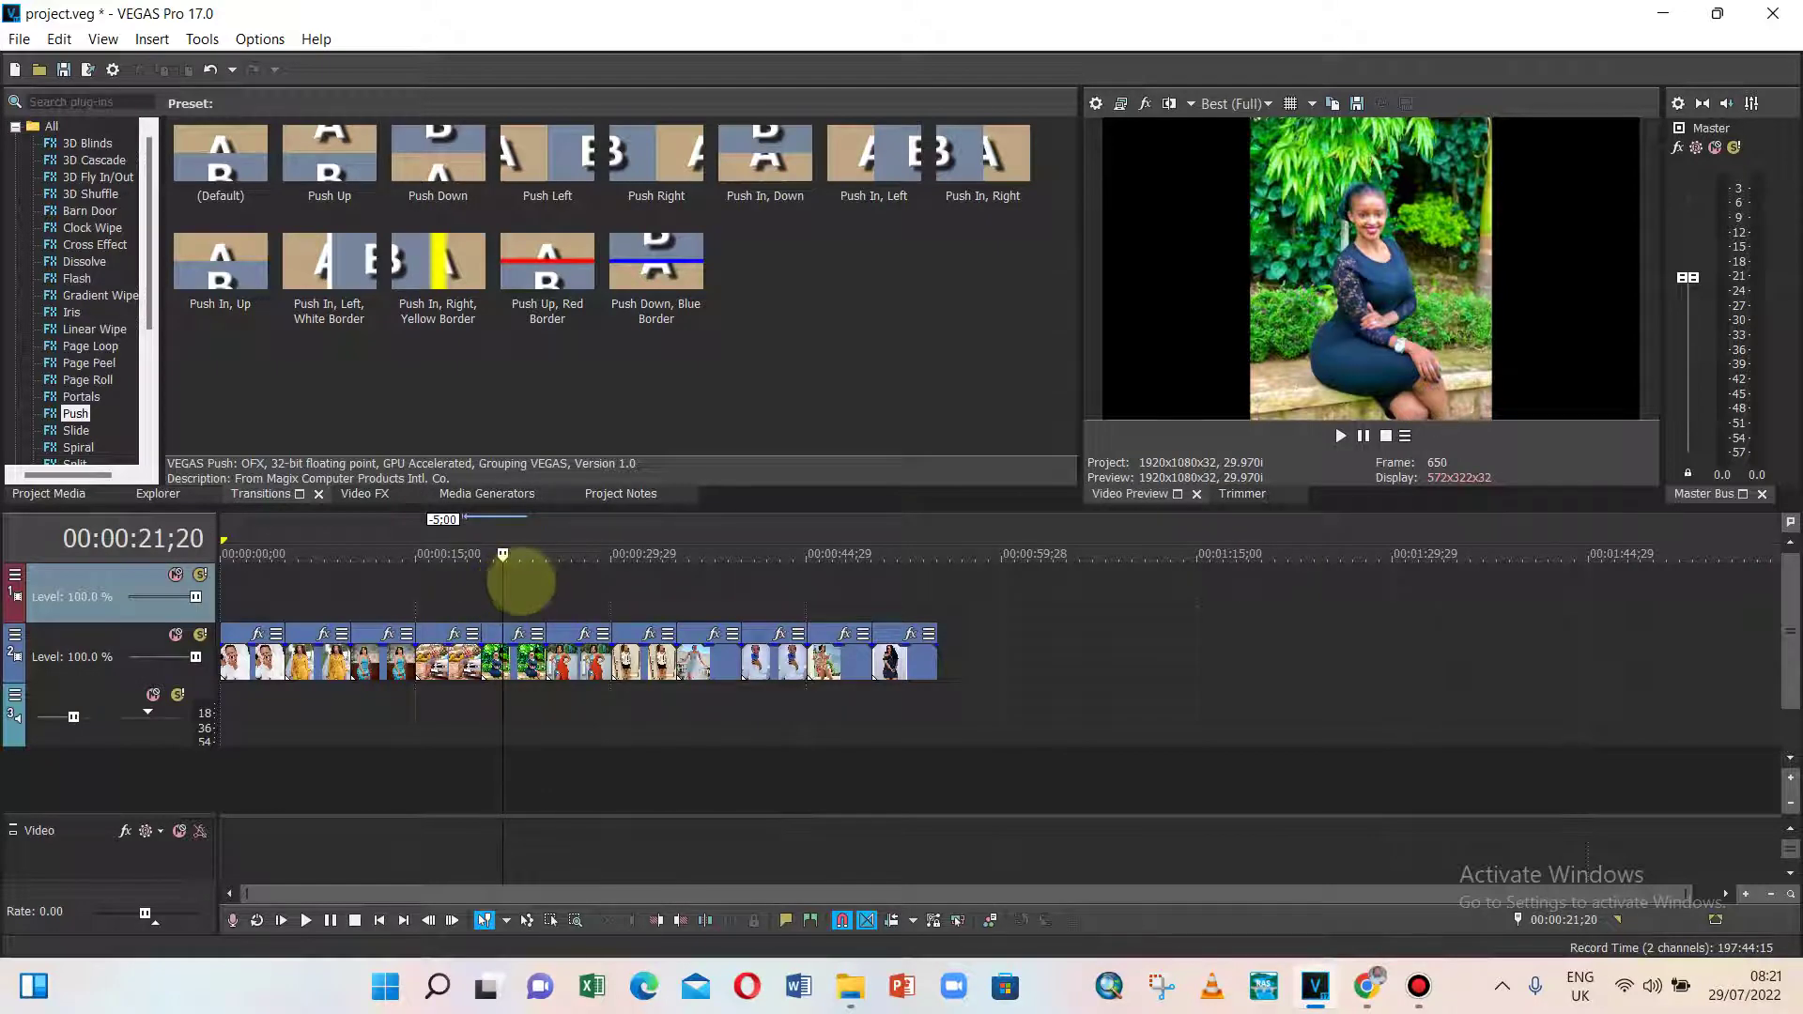
- Examine the pictures along the lower video track at several points in time and at different timeline scales
click(352, 587)
click(285, 591)
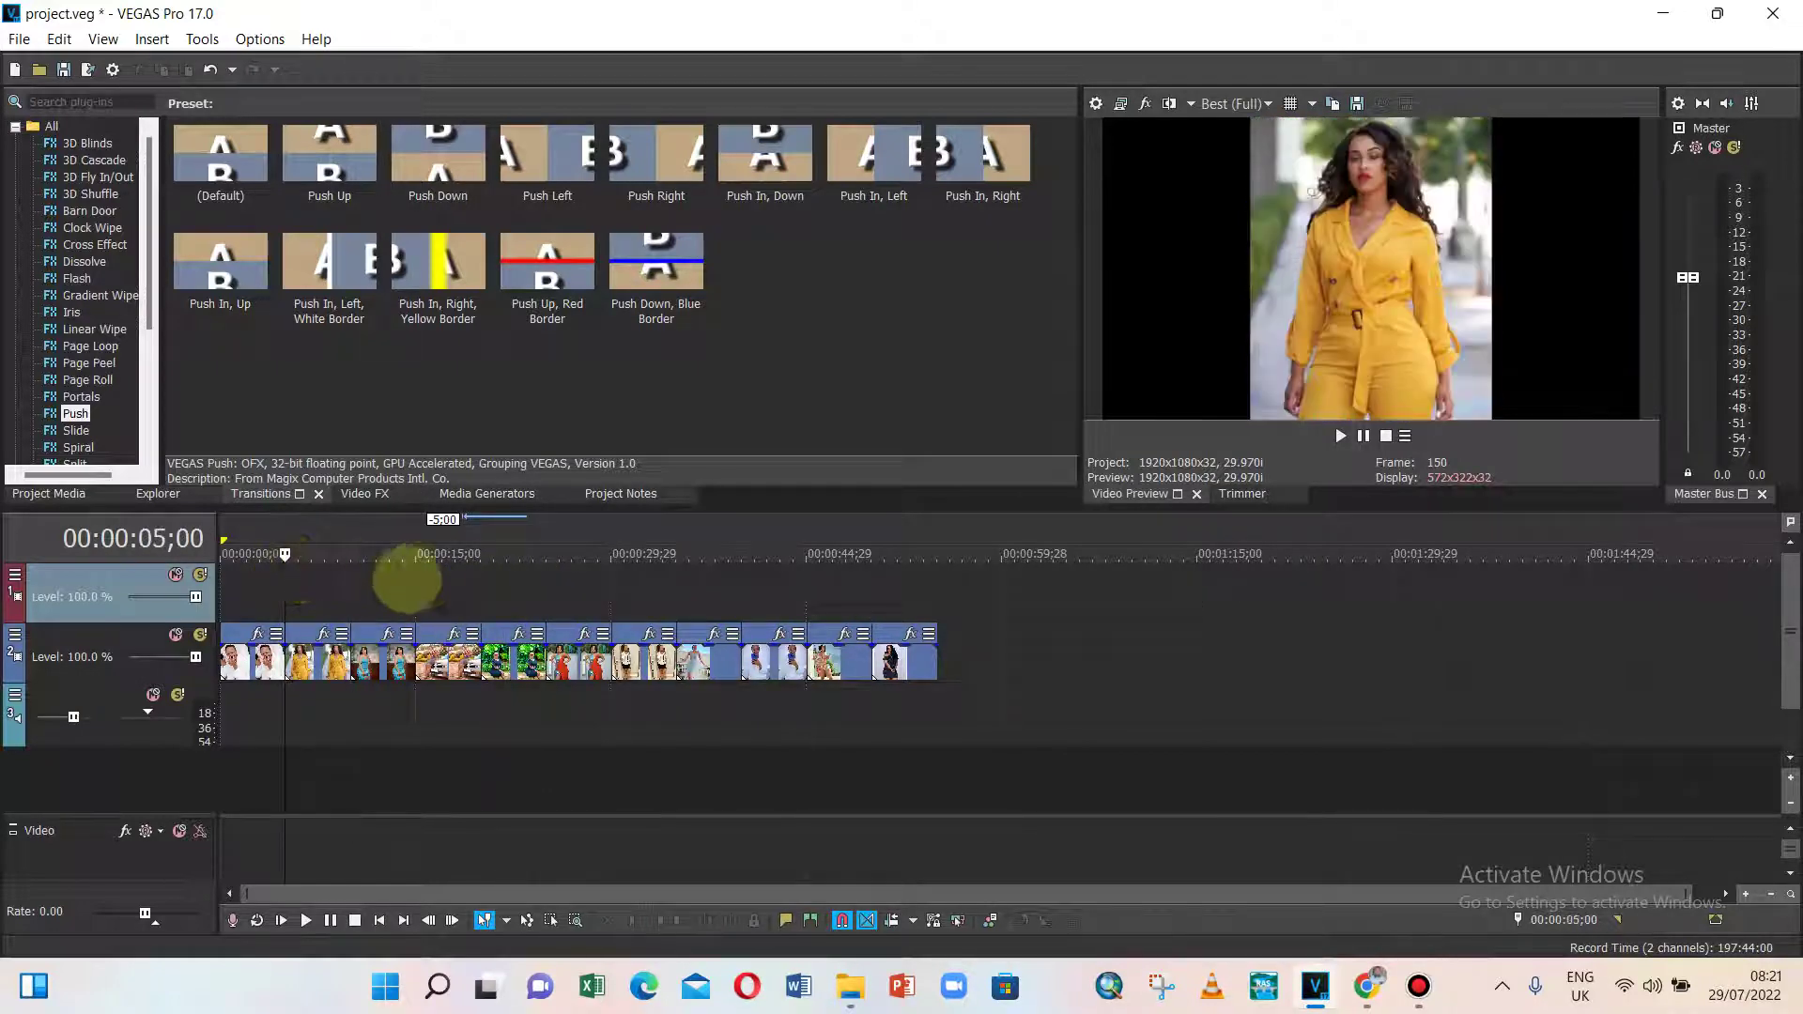
click(424, 583)
click(509, 587)
click(676, 591)
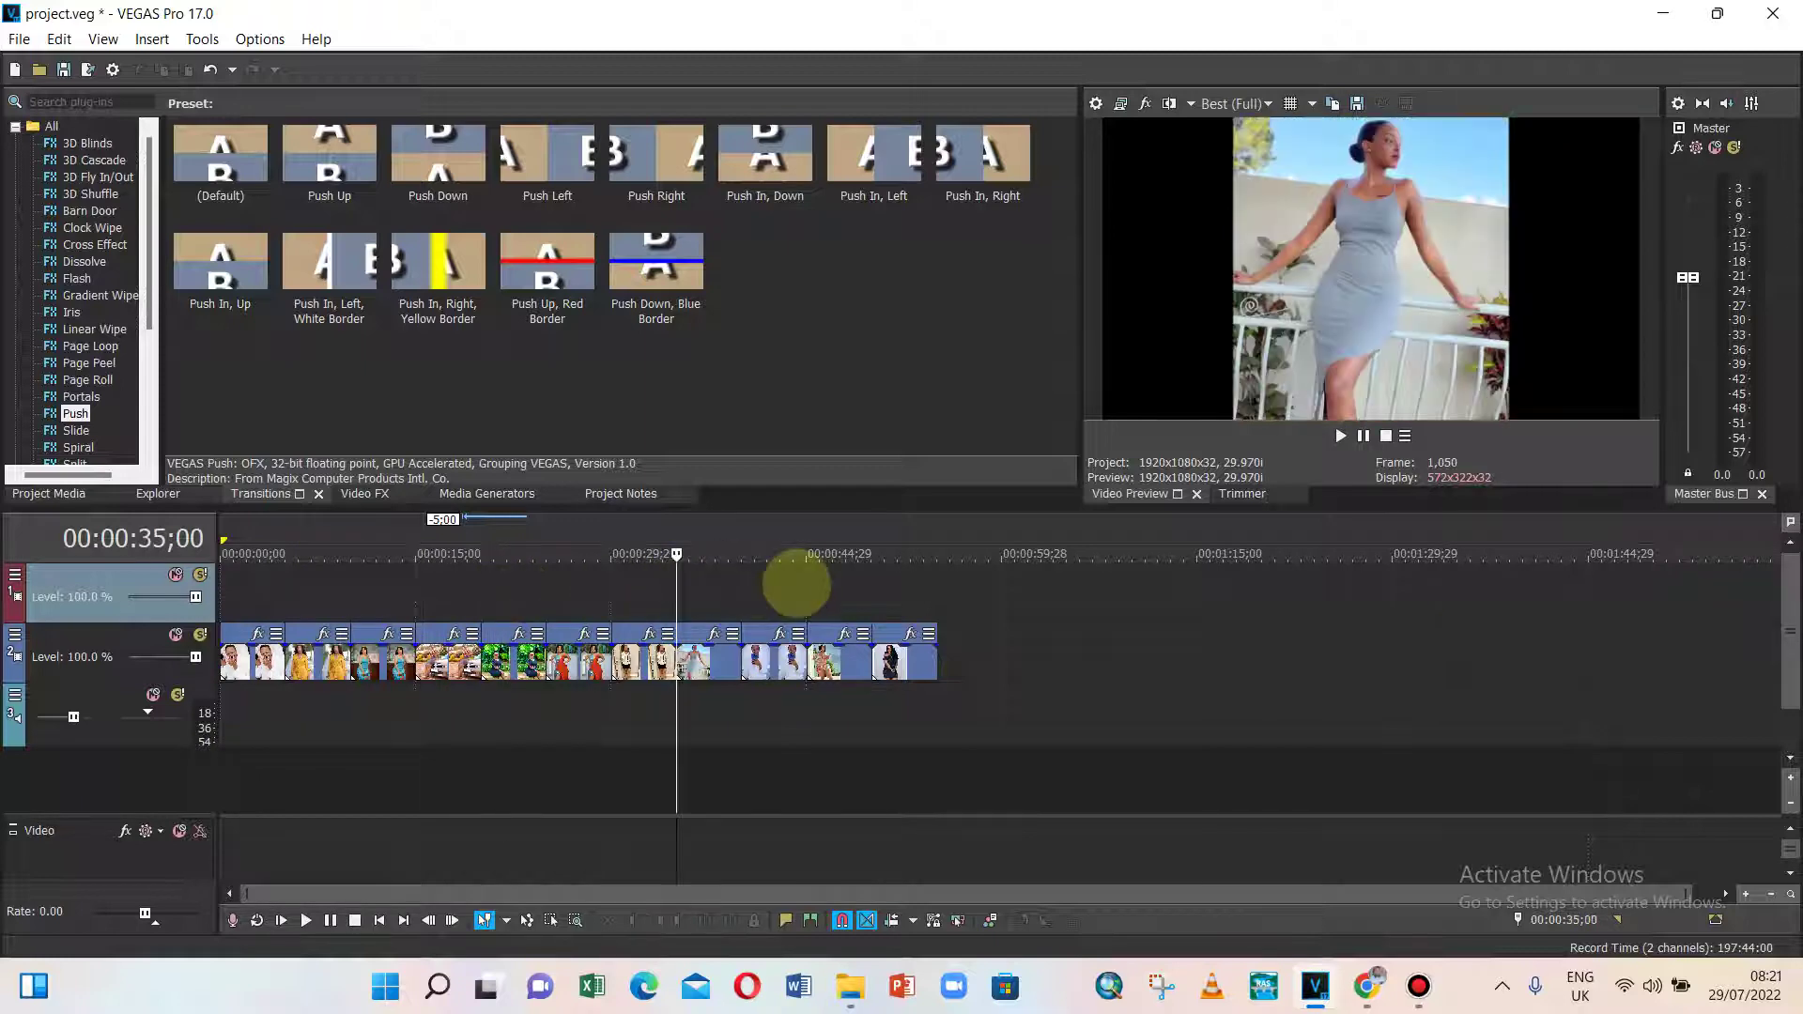
click(837, 587)
scroll(605, 668, up, 3)
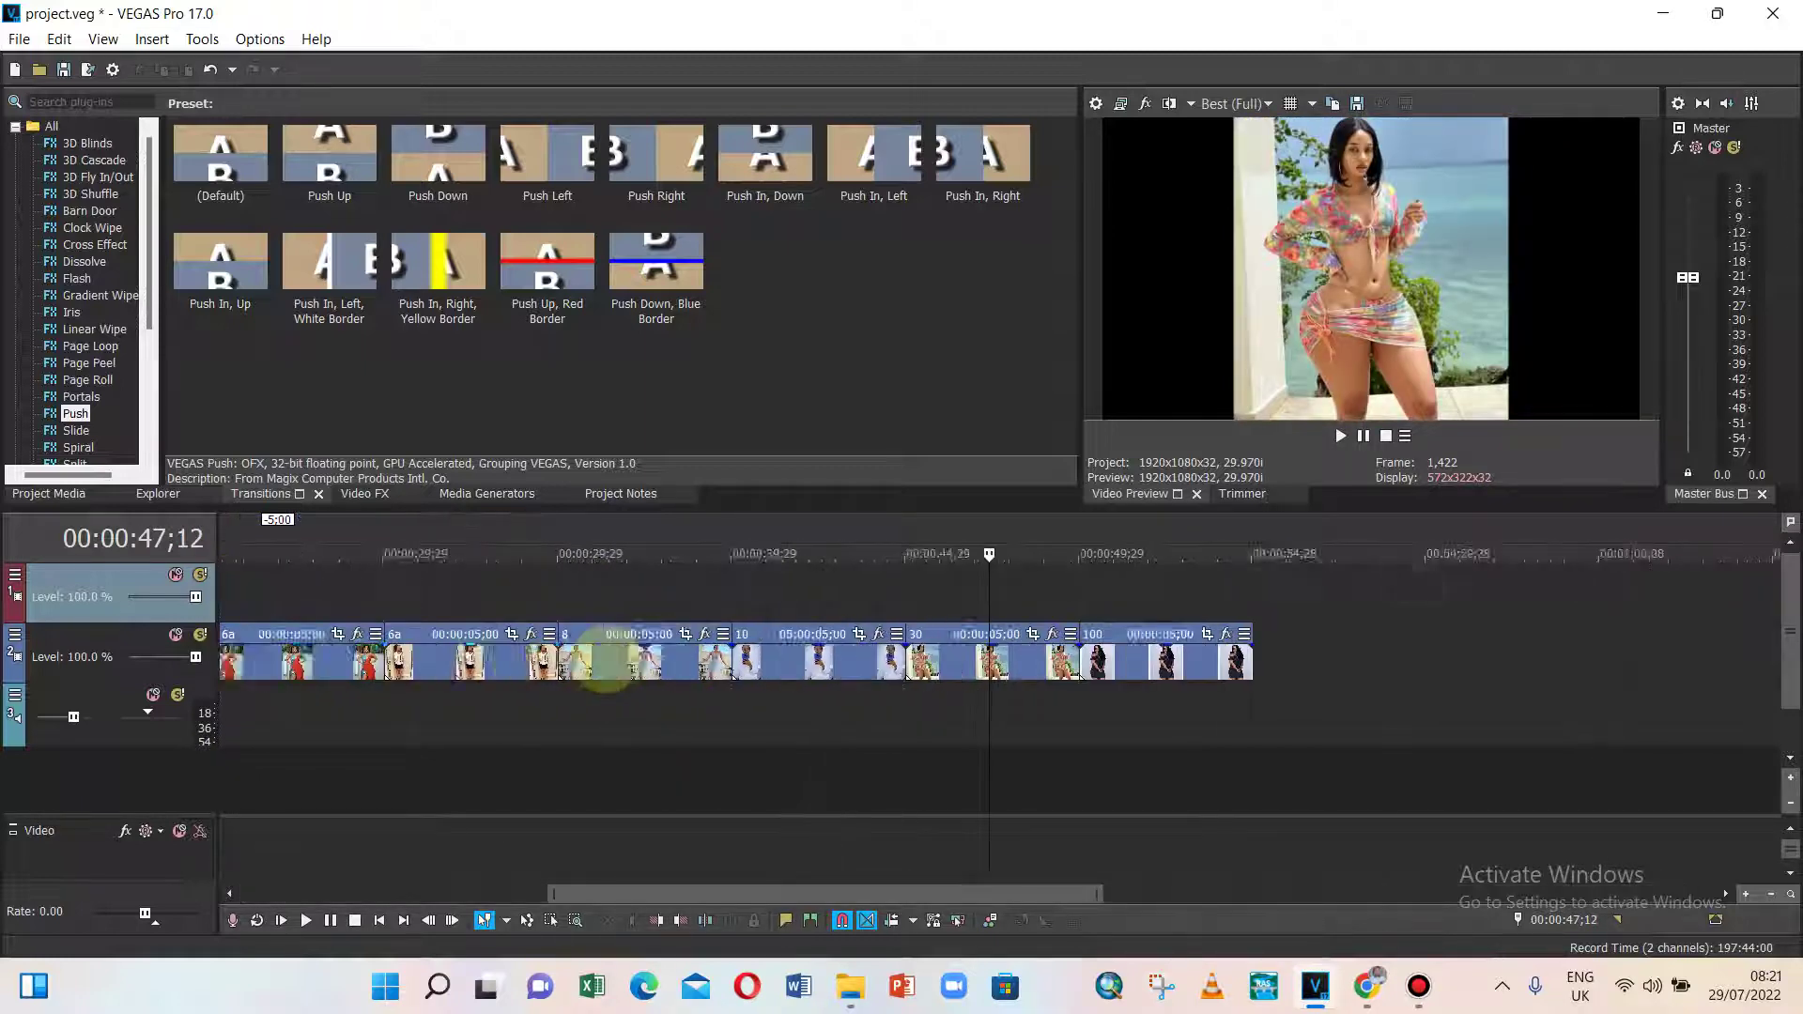
scroll(605, 665, up, 5)
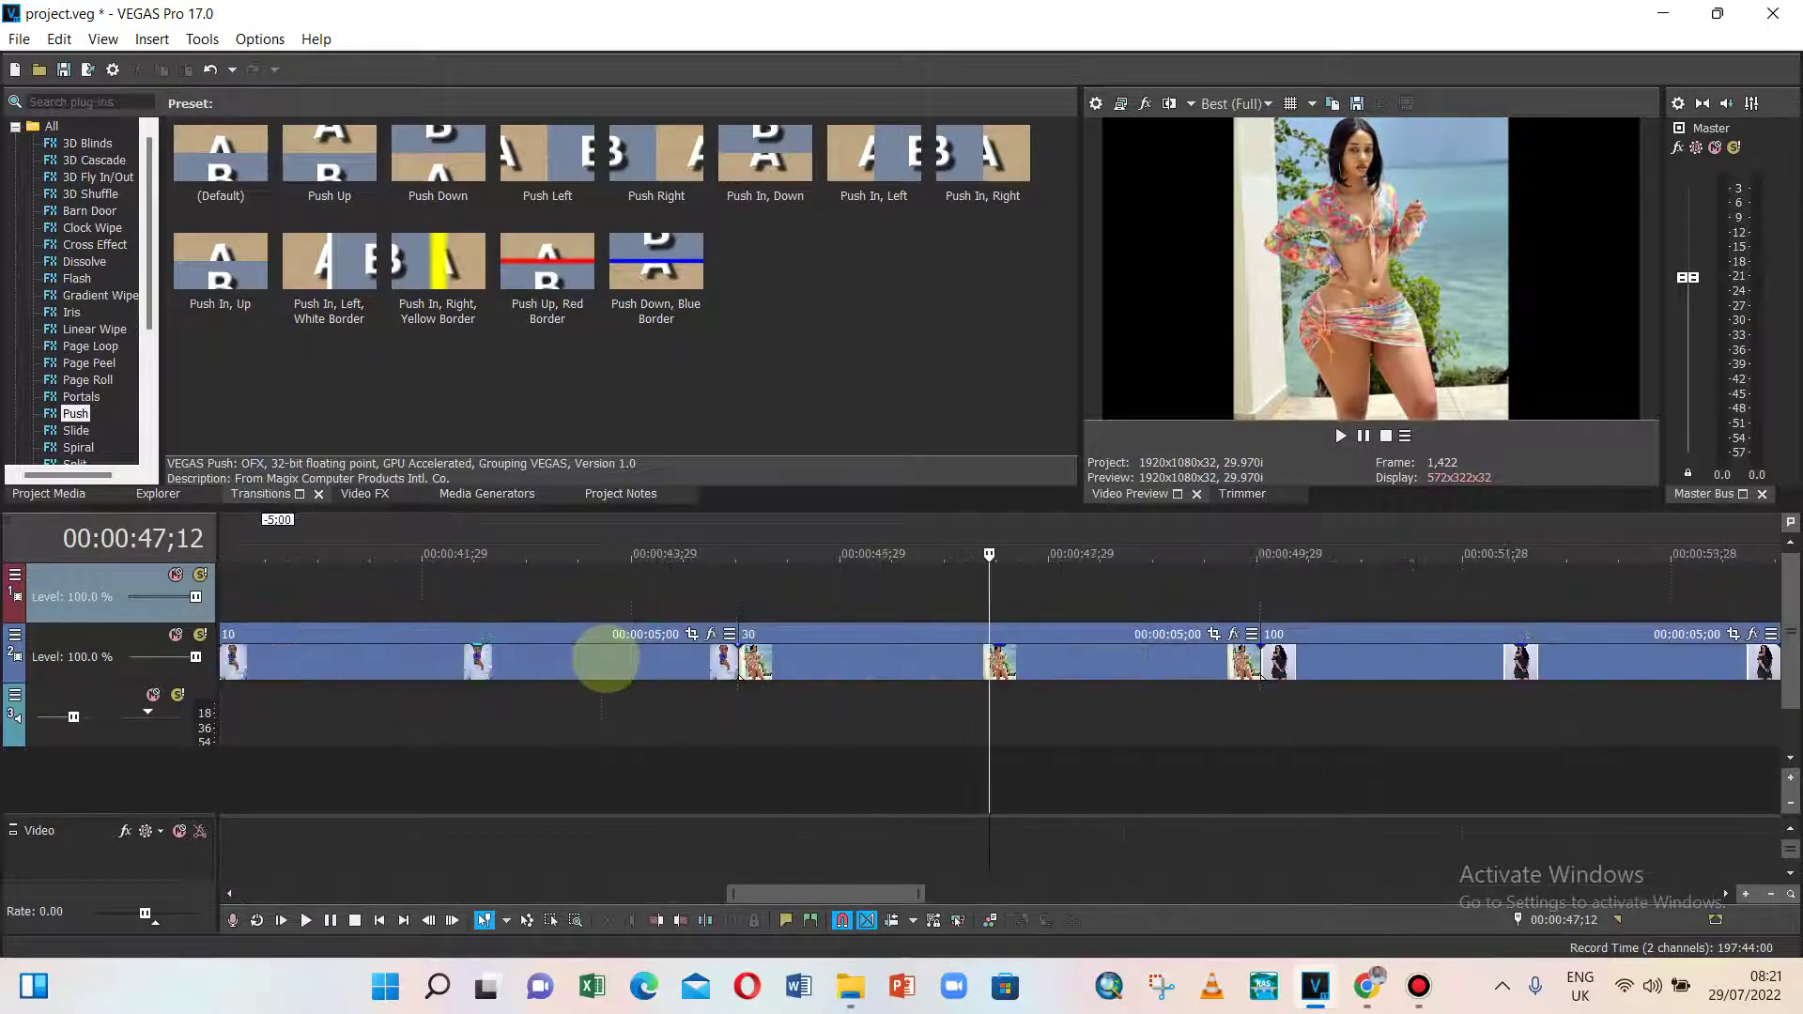
scroll(606, 661, down, 10)
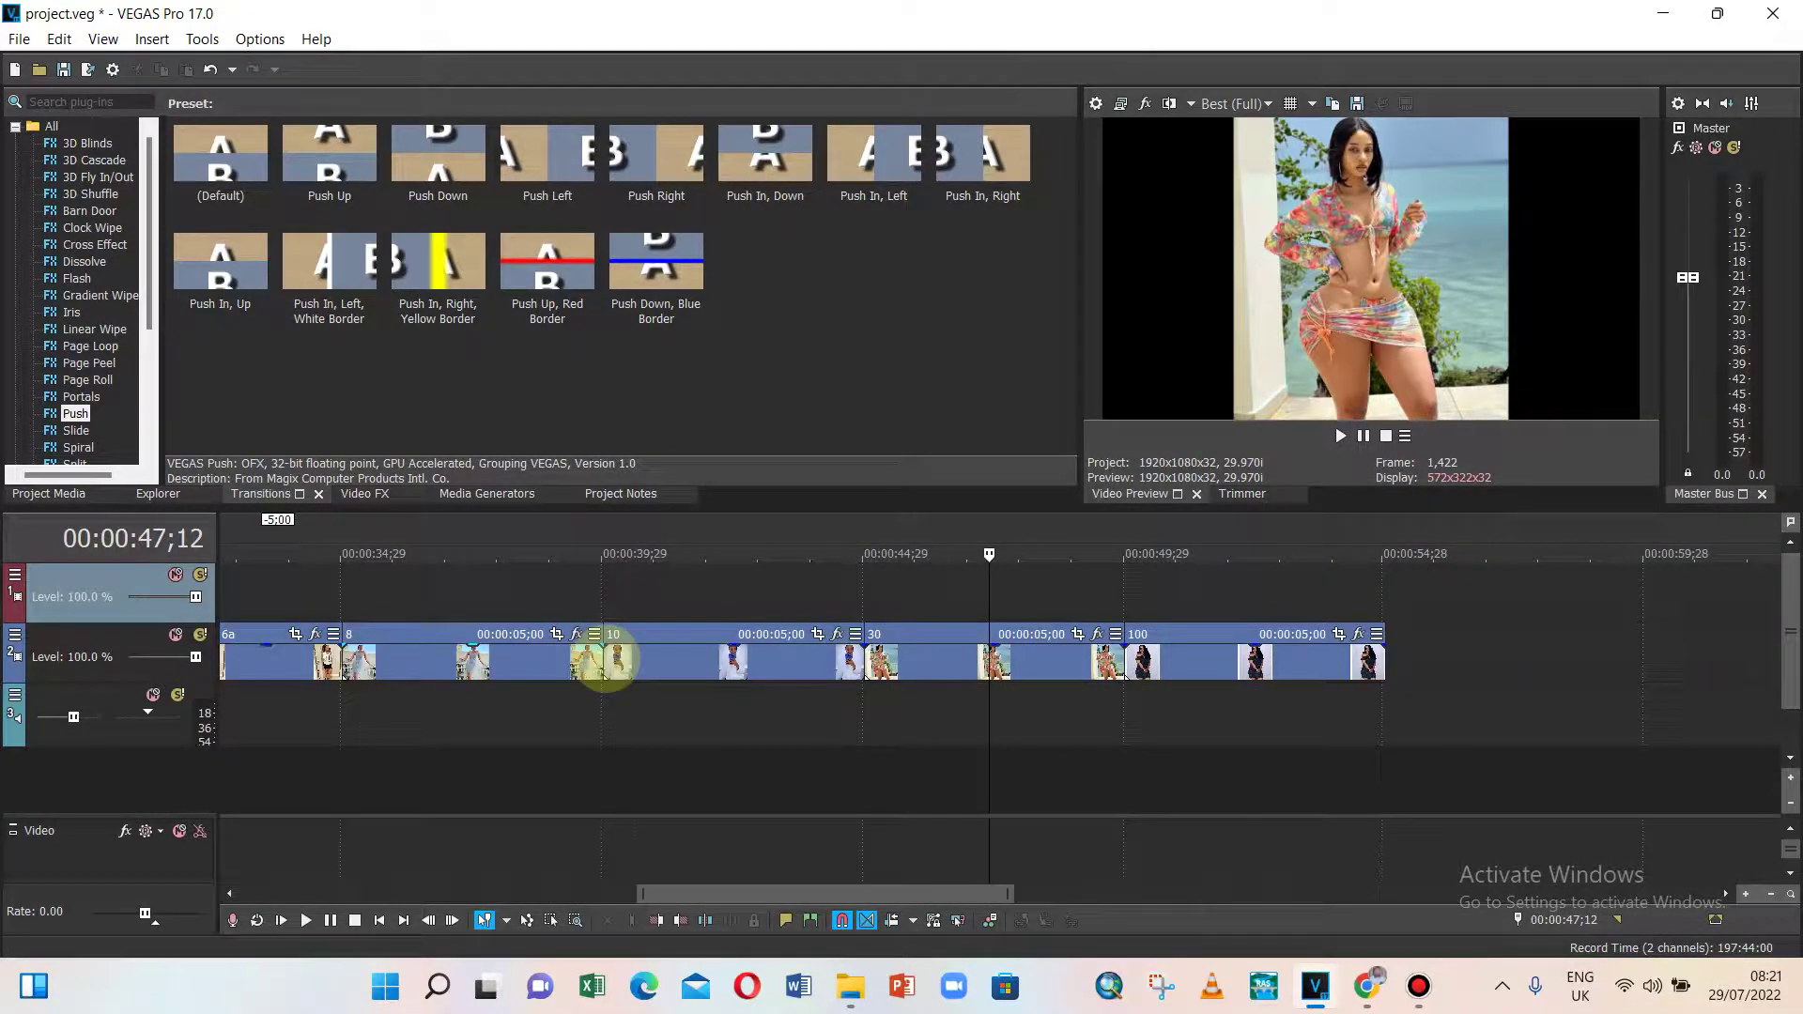
scroll(606, 668, down, 1)
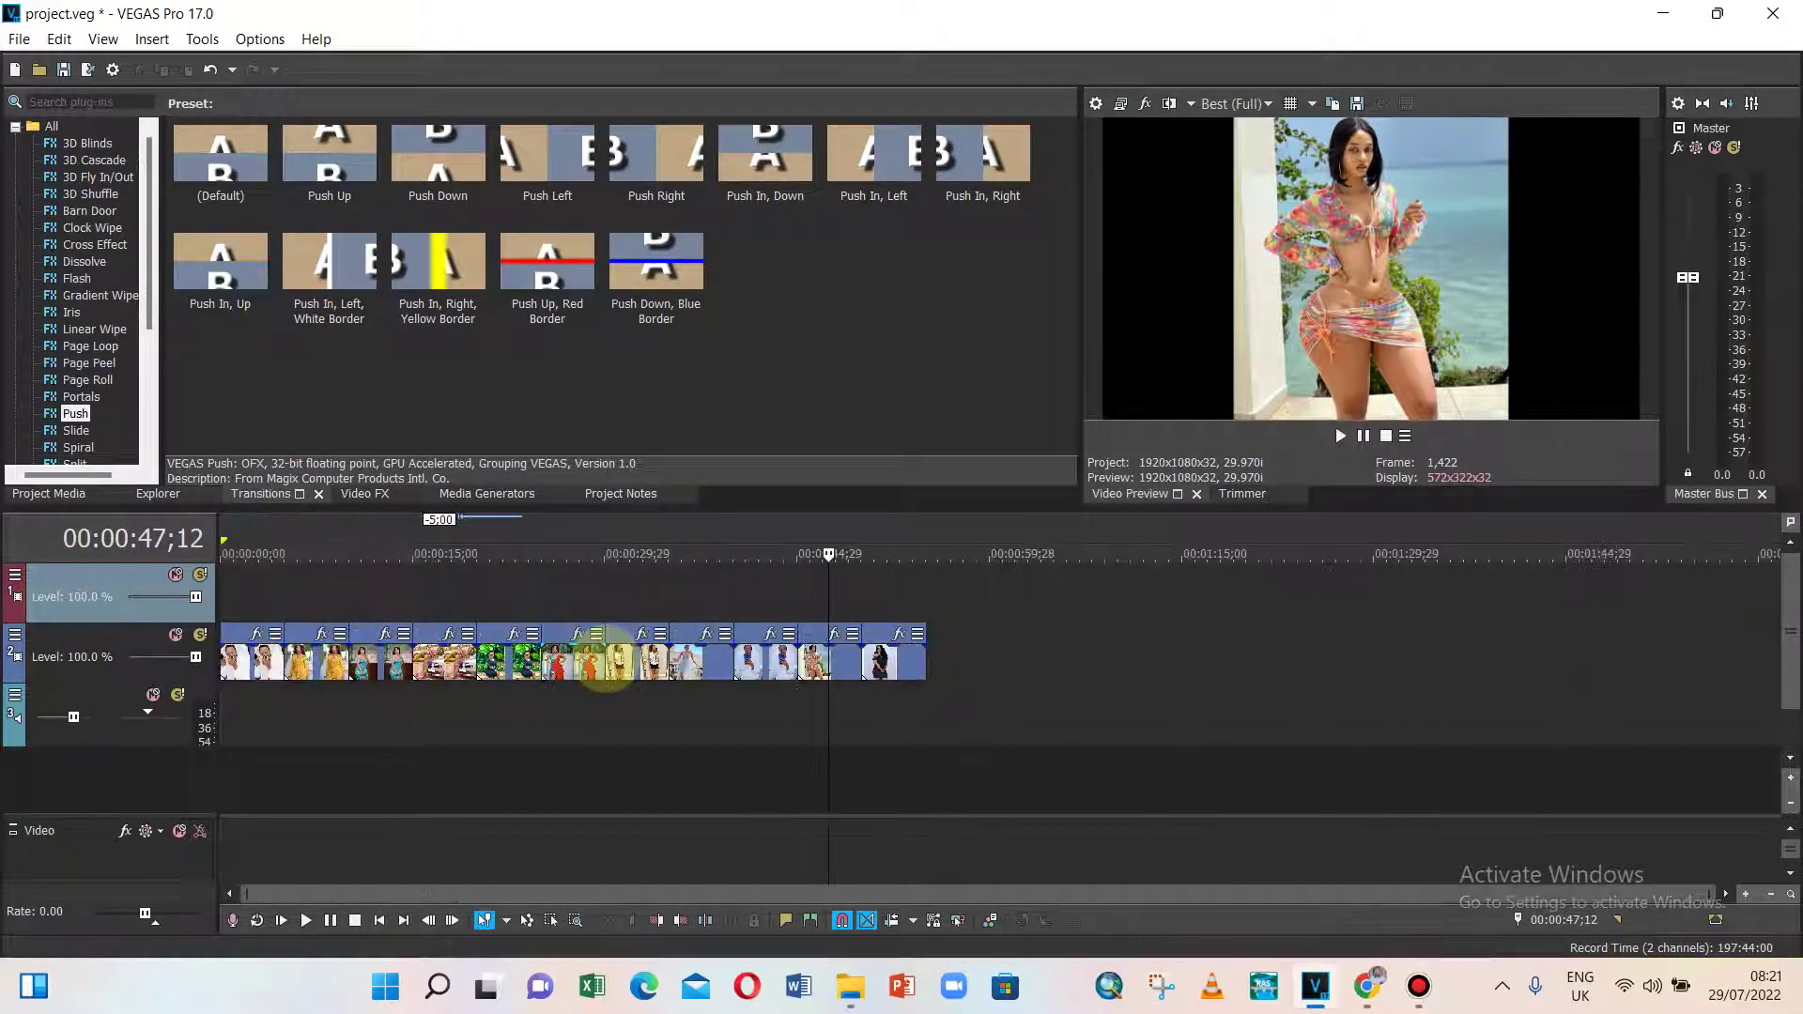
scroll(605, 665, up, 6)
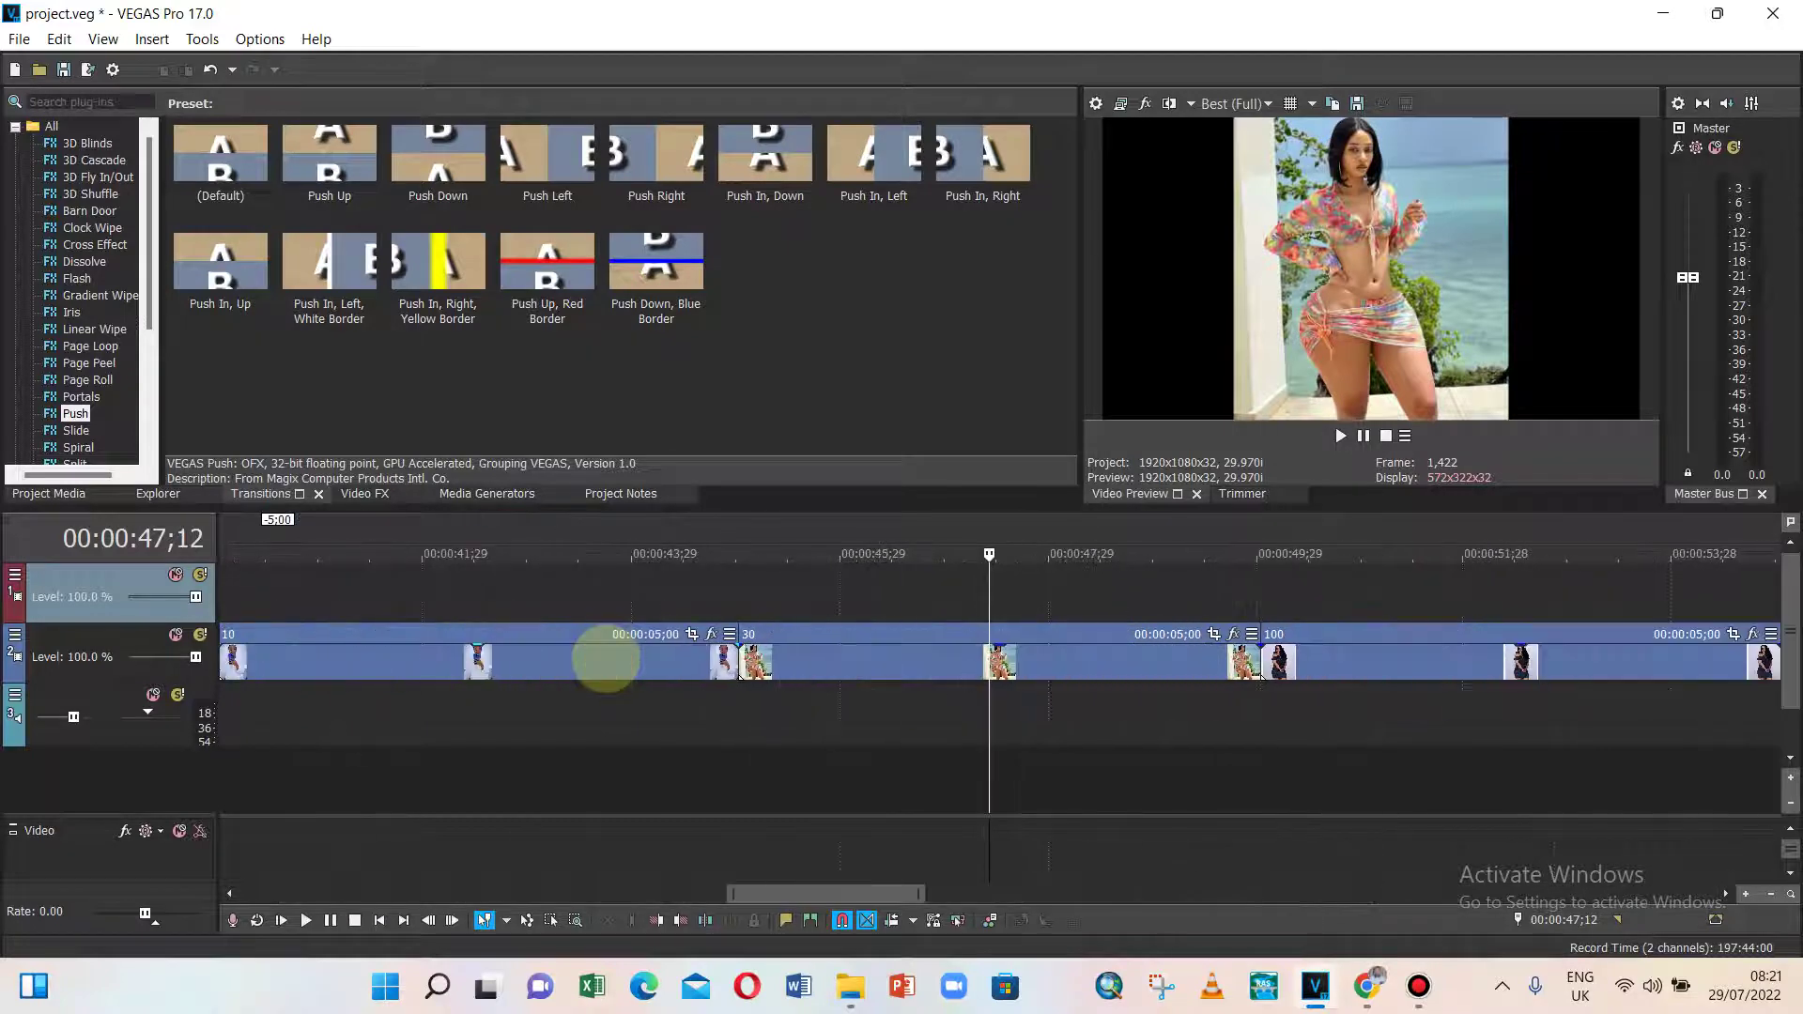
scroll(606, 661, down, 3)
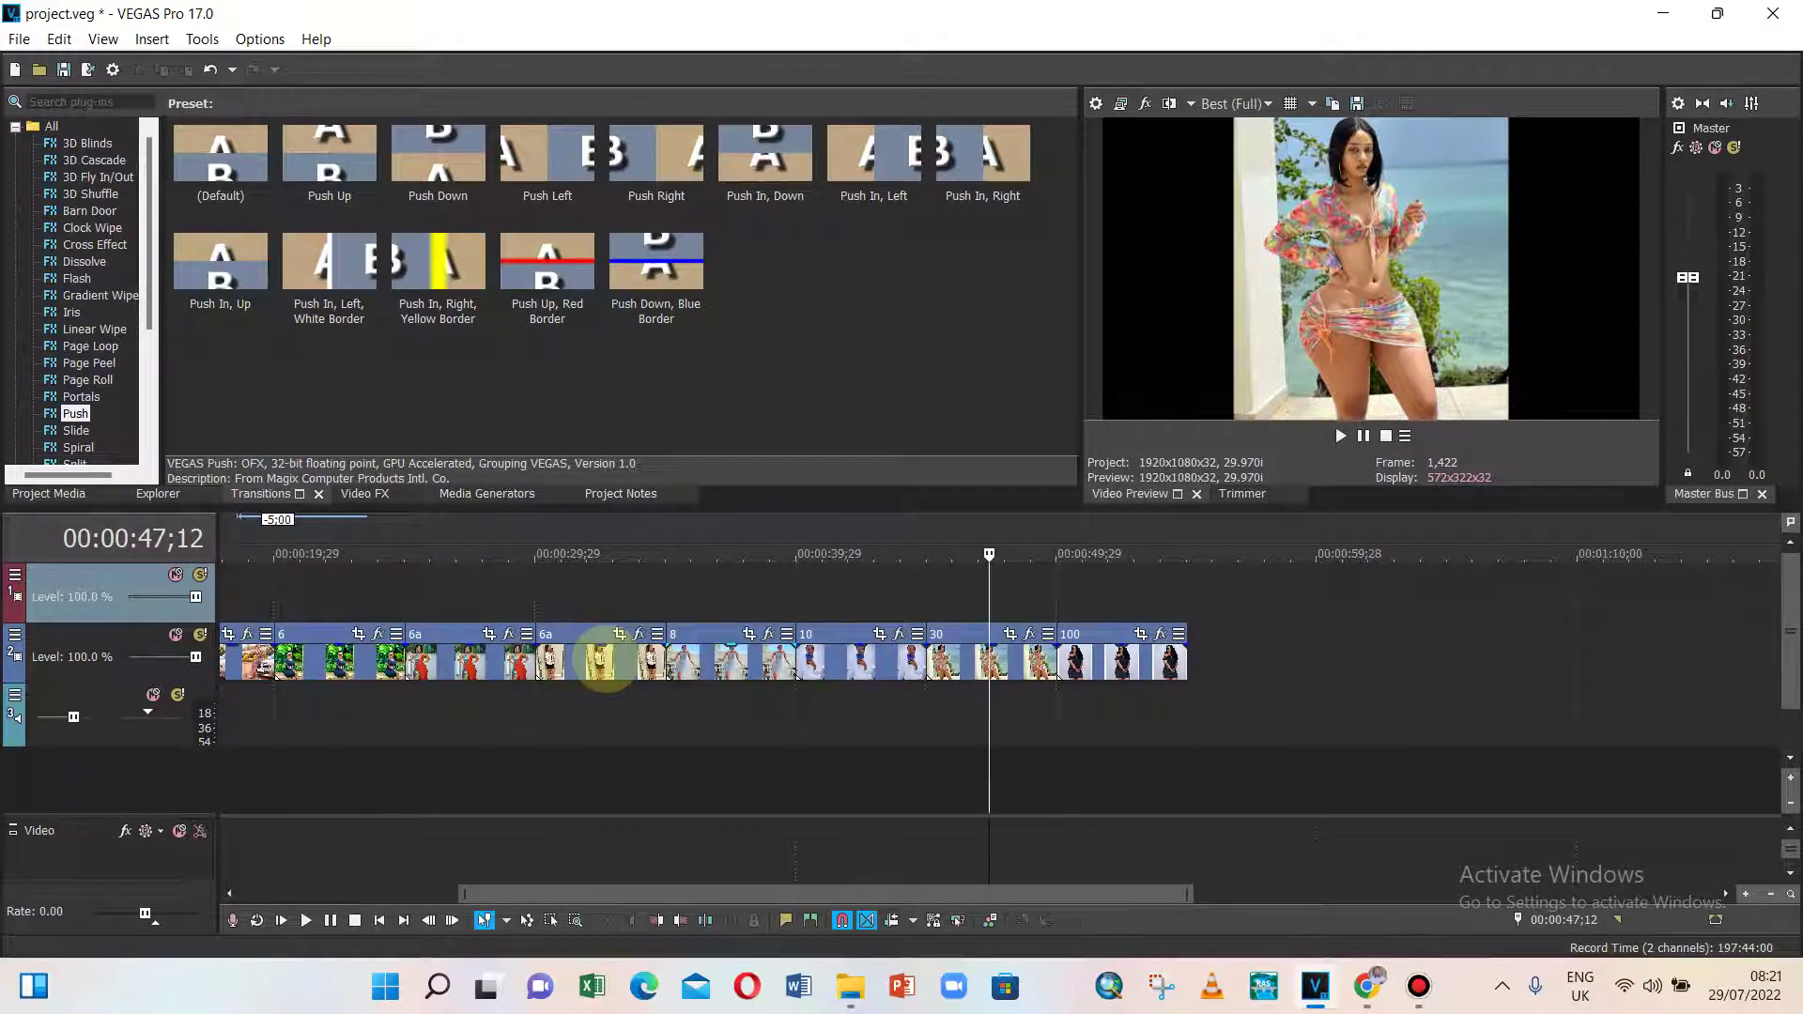
drag(563, 893, 312, 888)
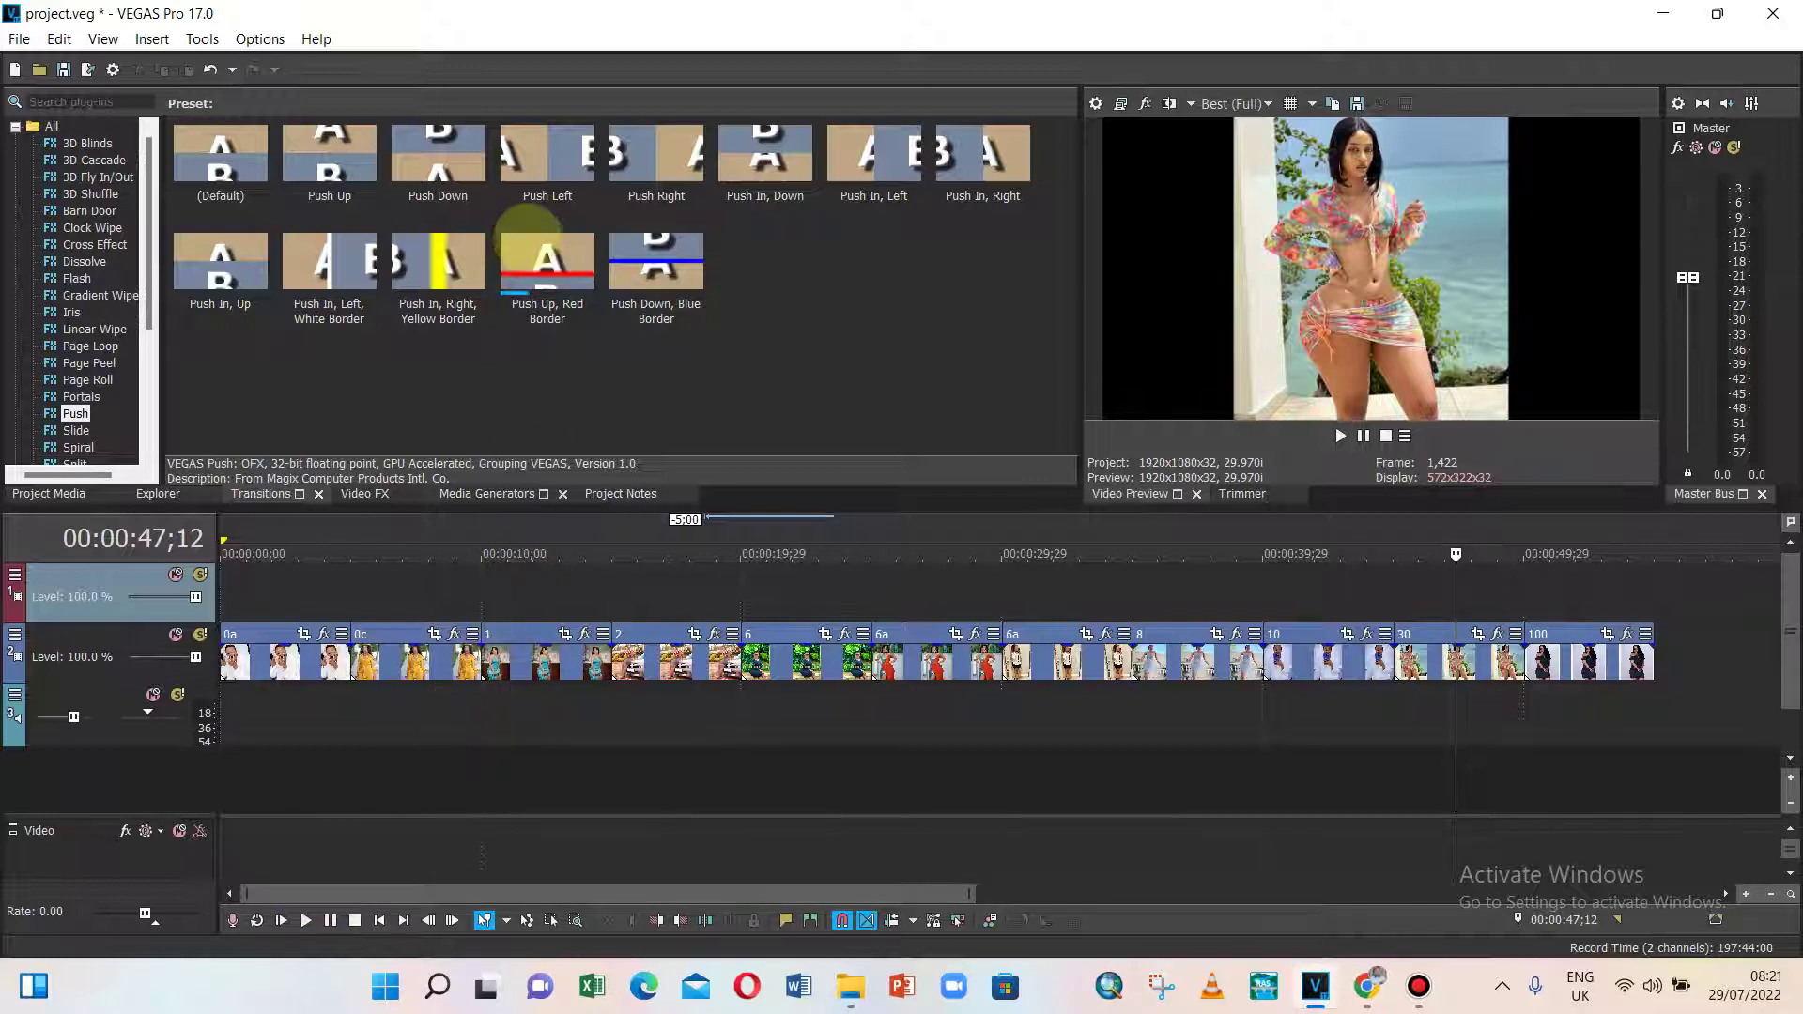
click(850, 986)
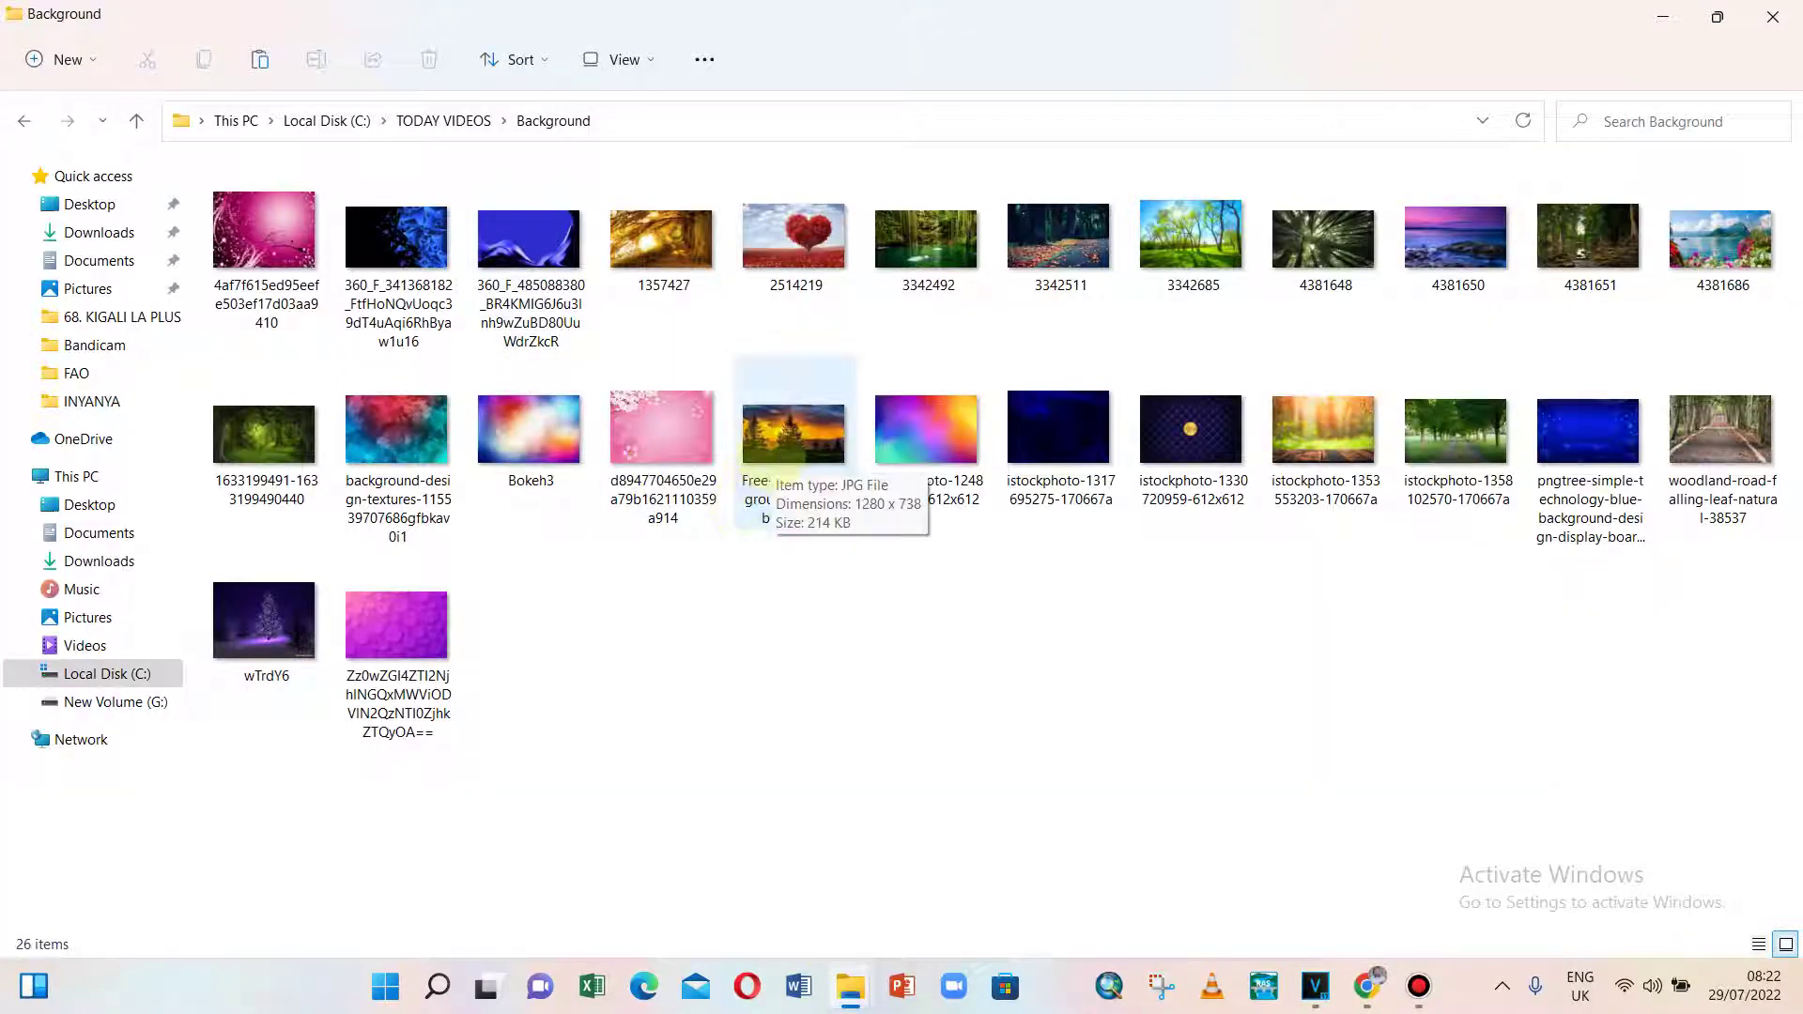
click(779, 451)
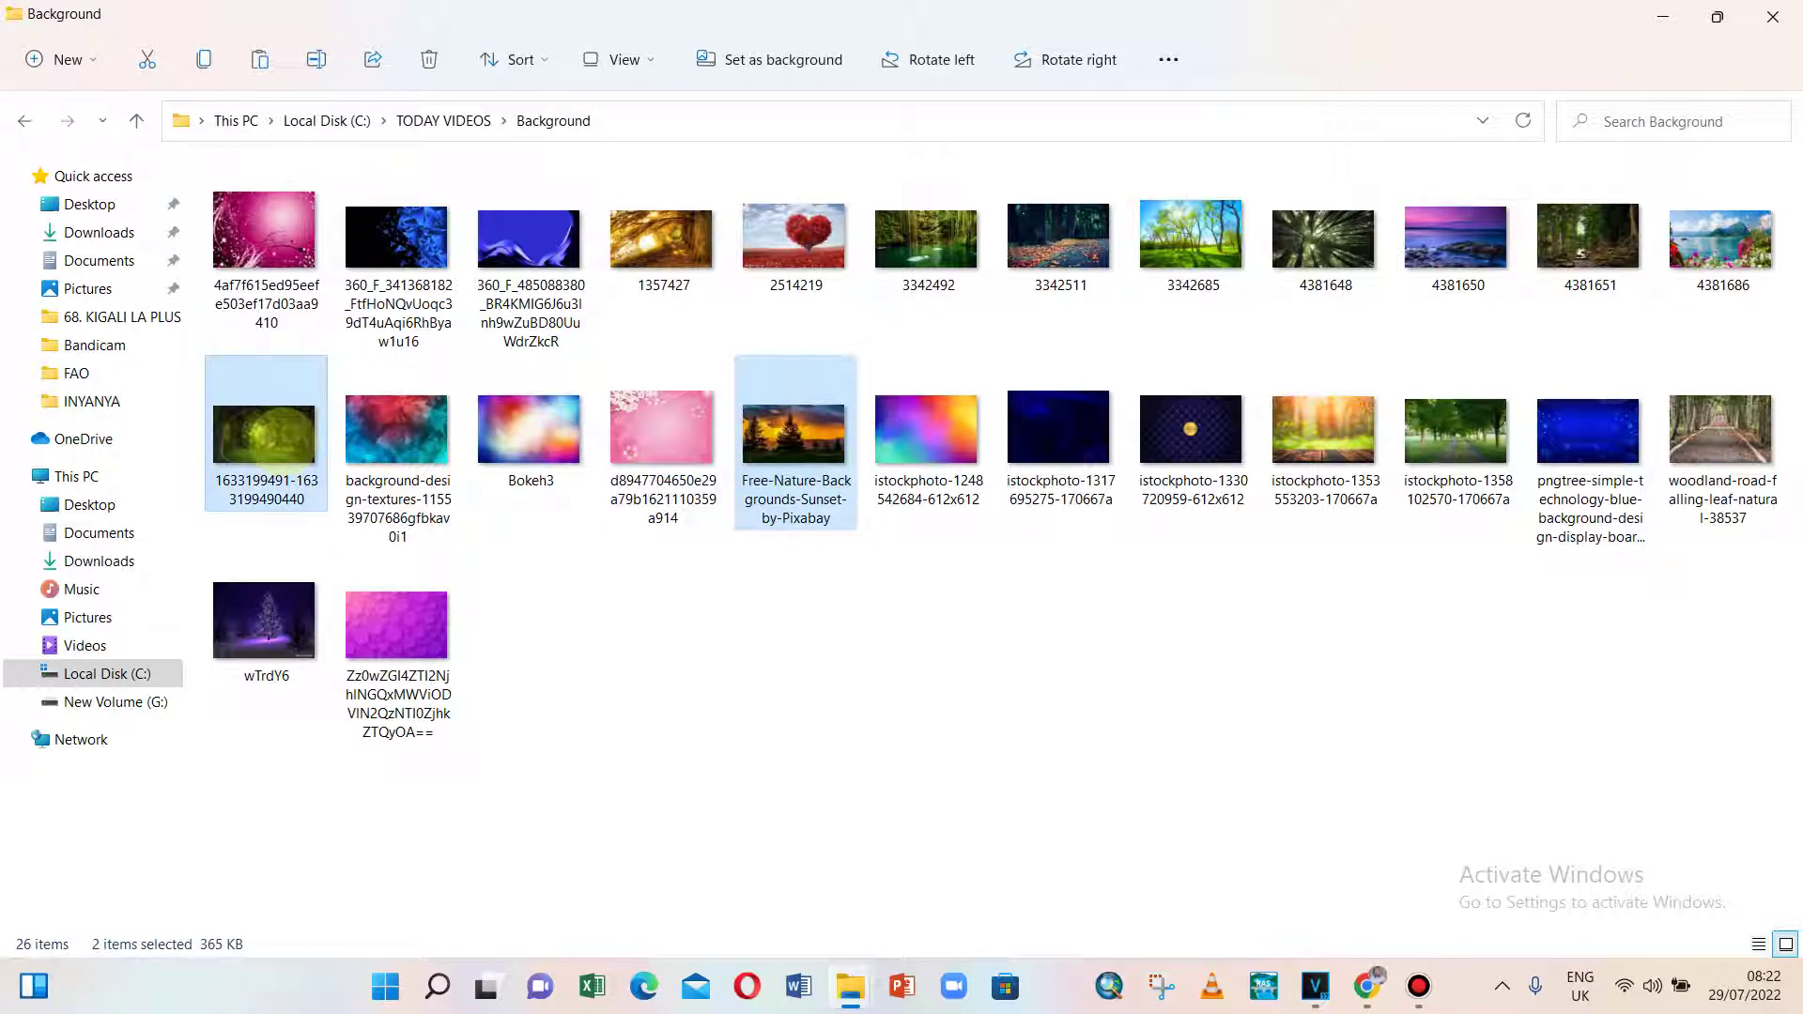
right_click(287, 442)
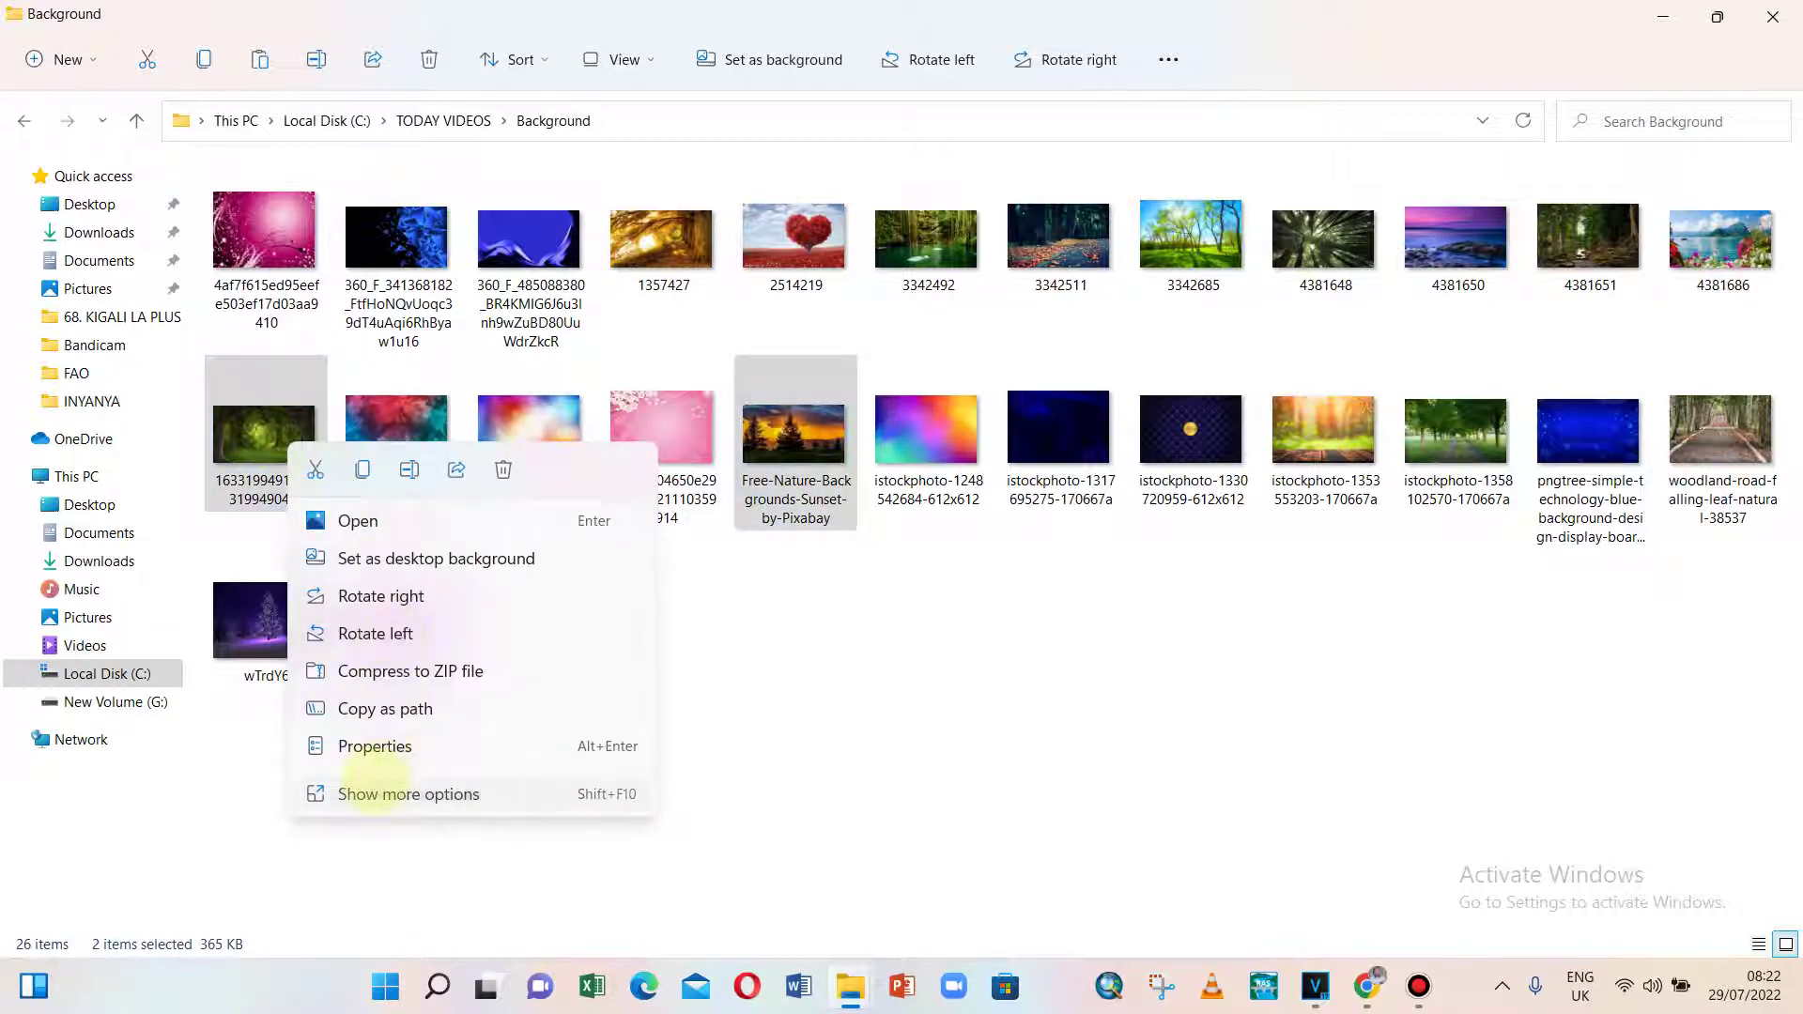
click(395, 794)
click(422, 642)
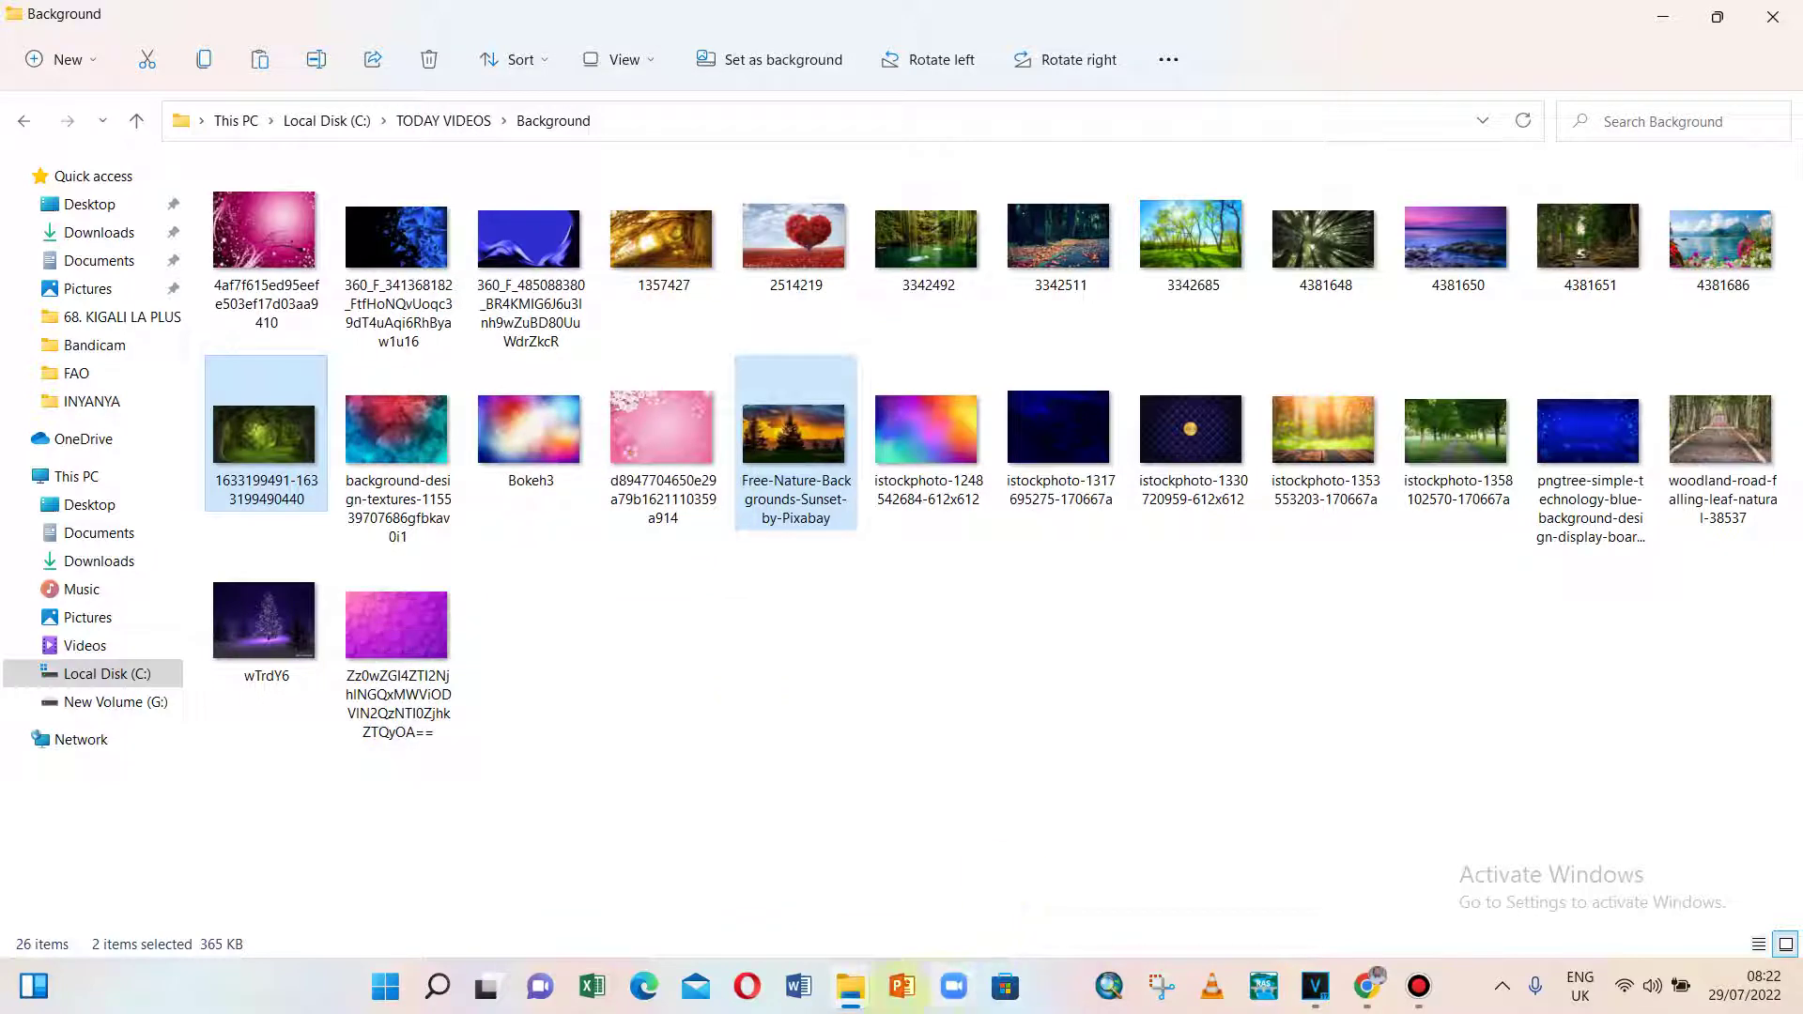
click(850, 986)
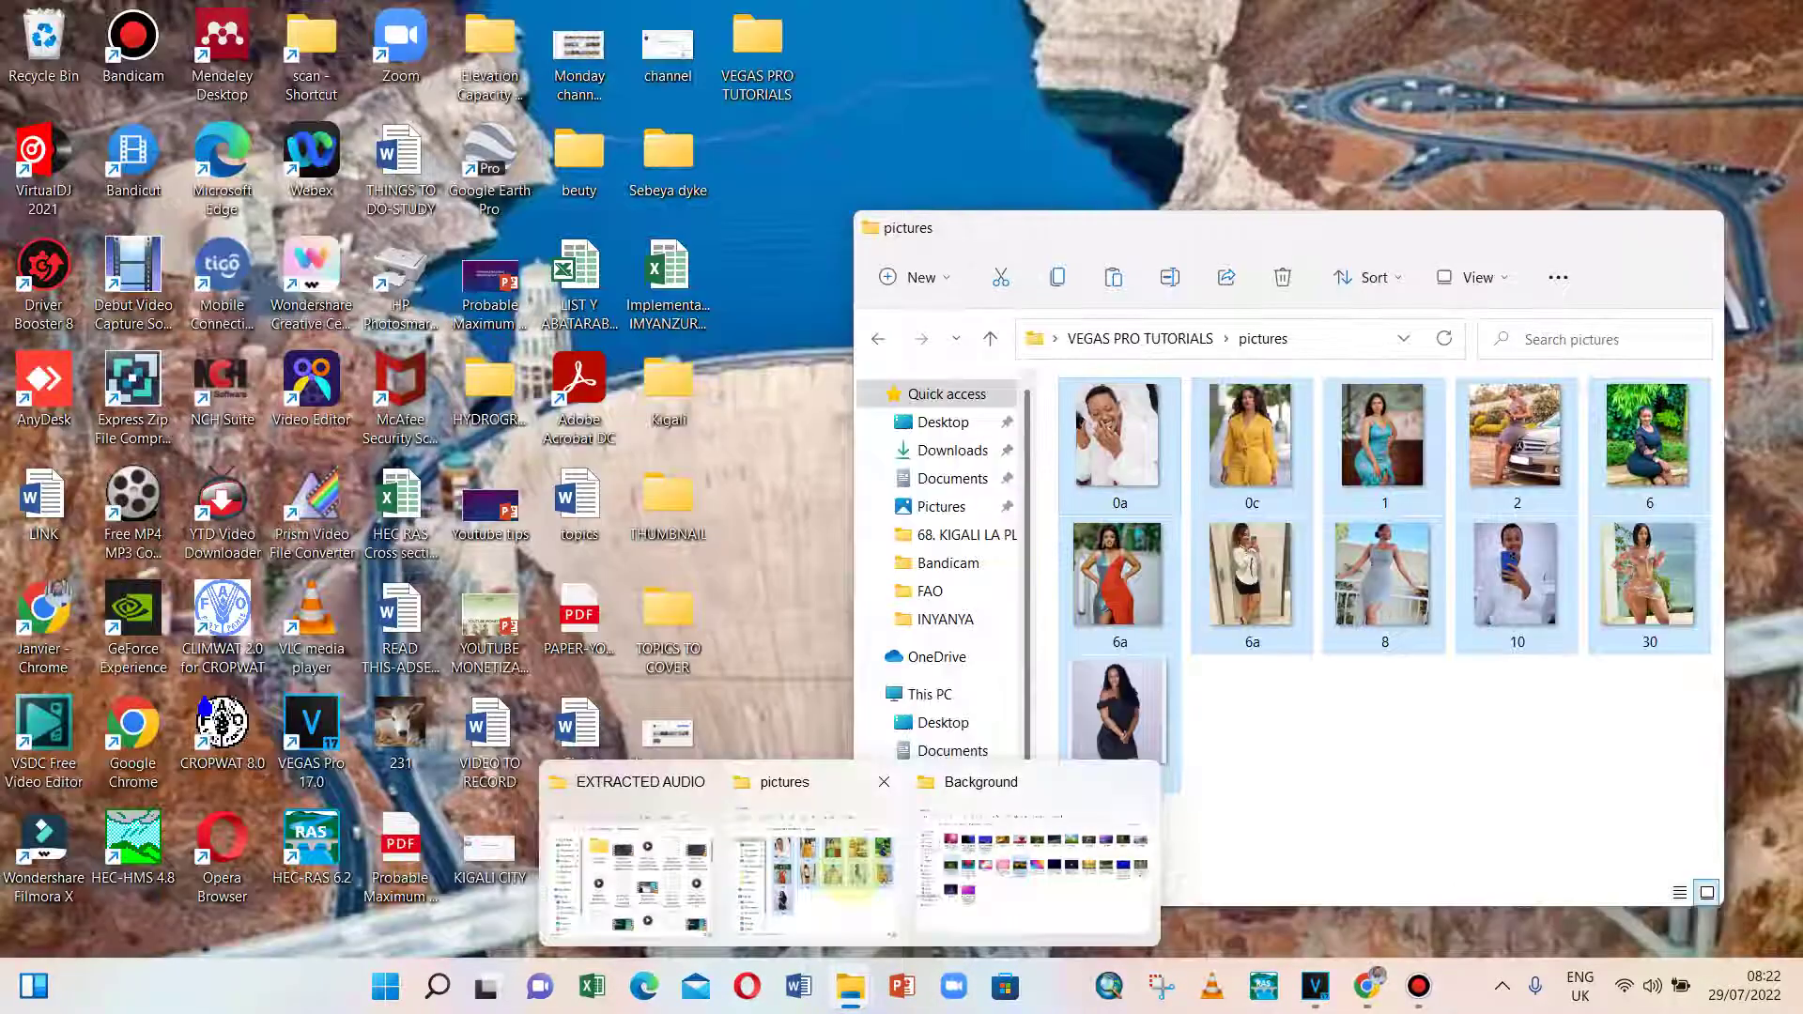
click(882, 849)
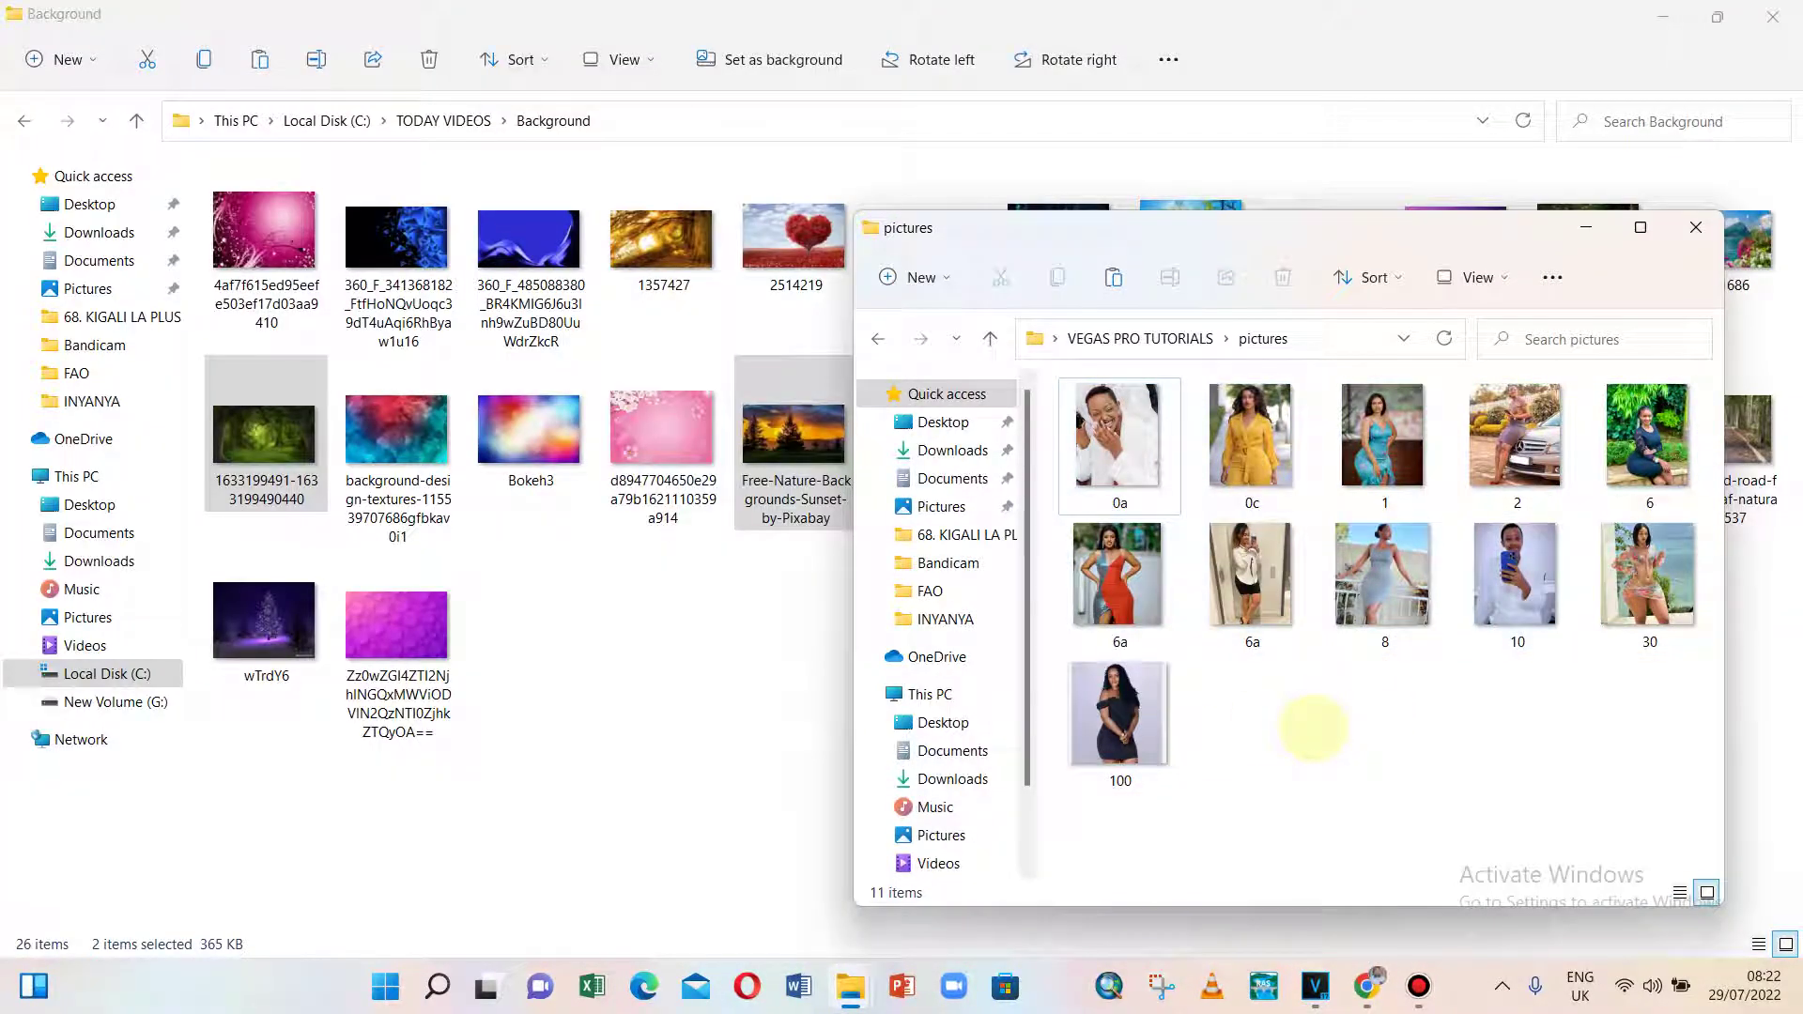
key(ctrl+v)
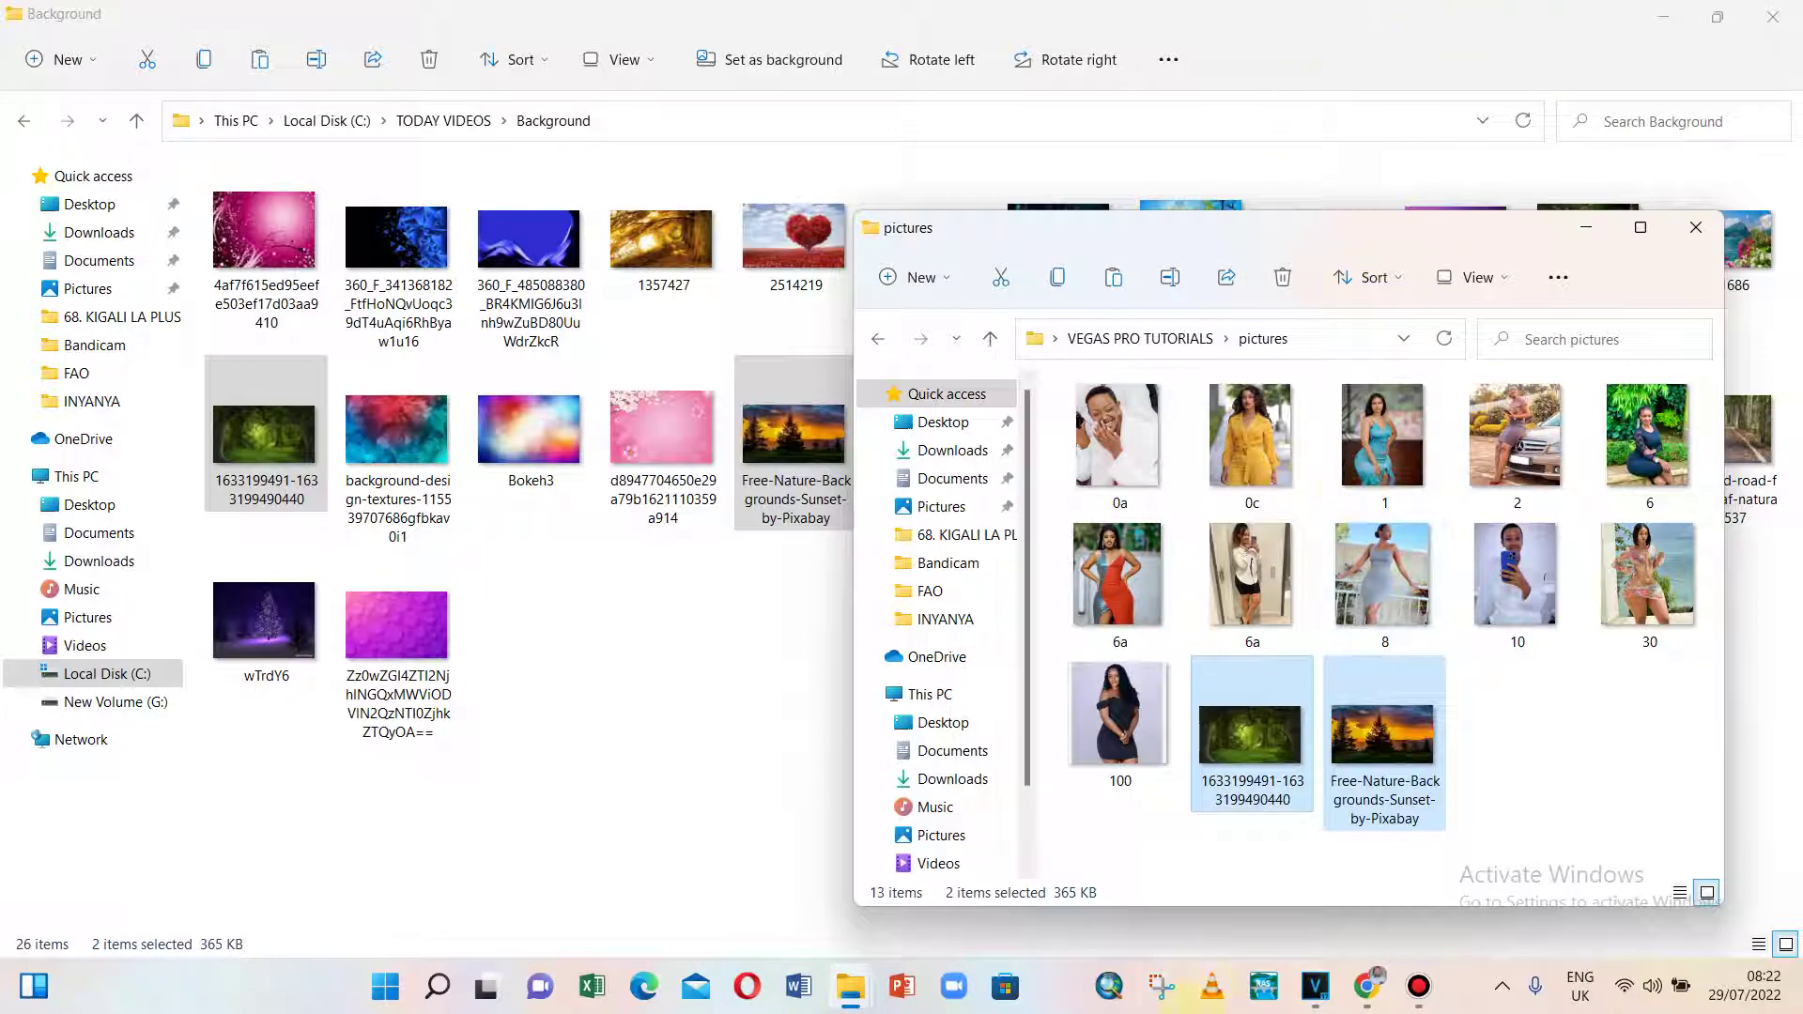
- Switch to VEGAS Pro and shift all pictures on the lower video track 3;07 later in time
click(1315, 986)
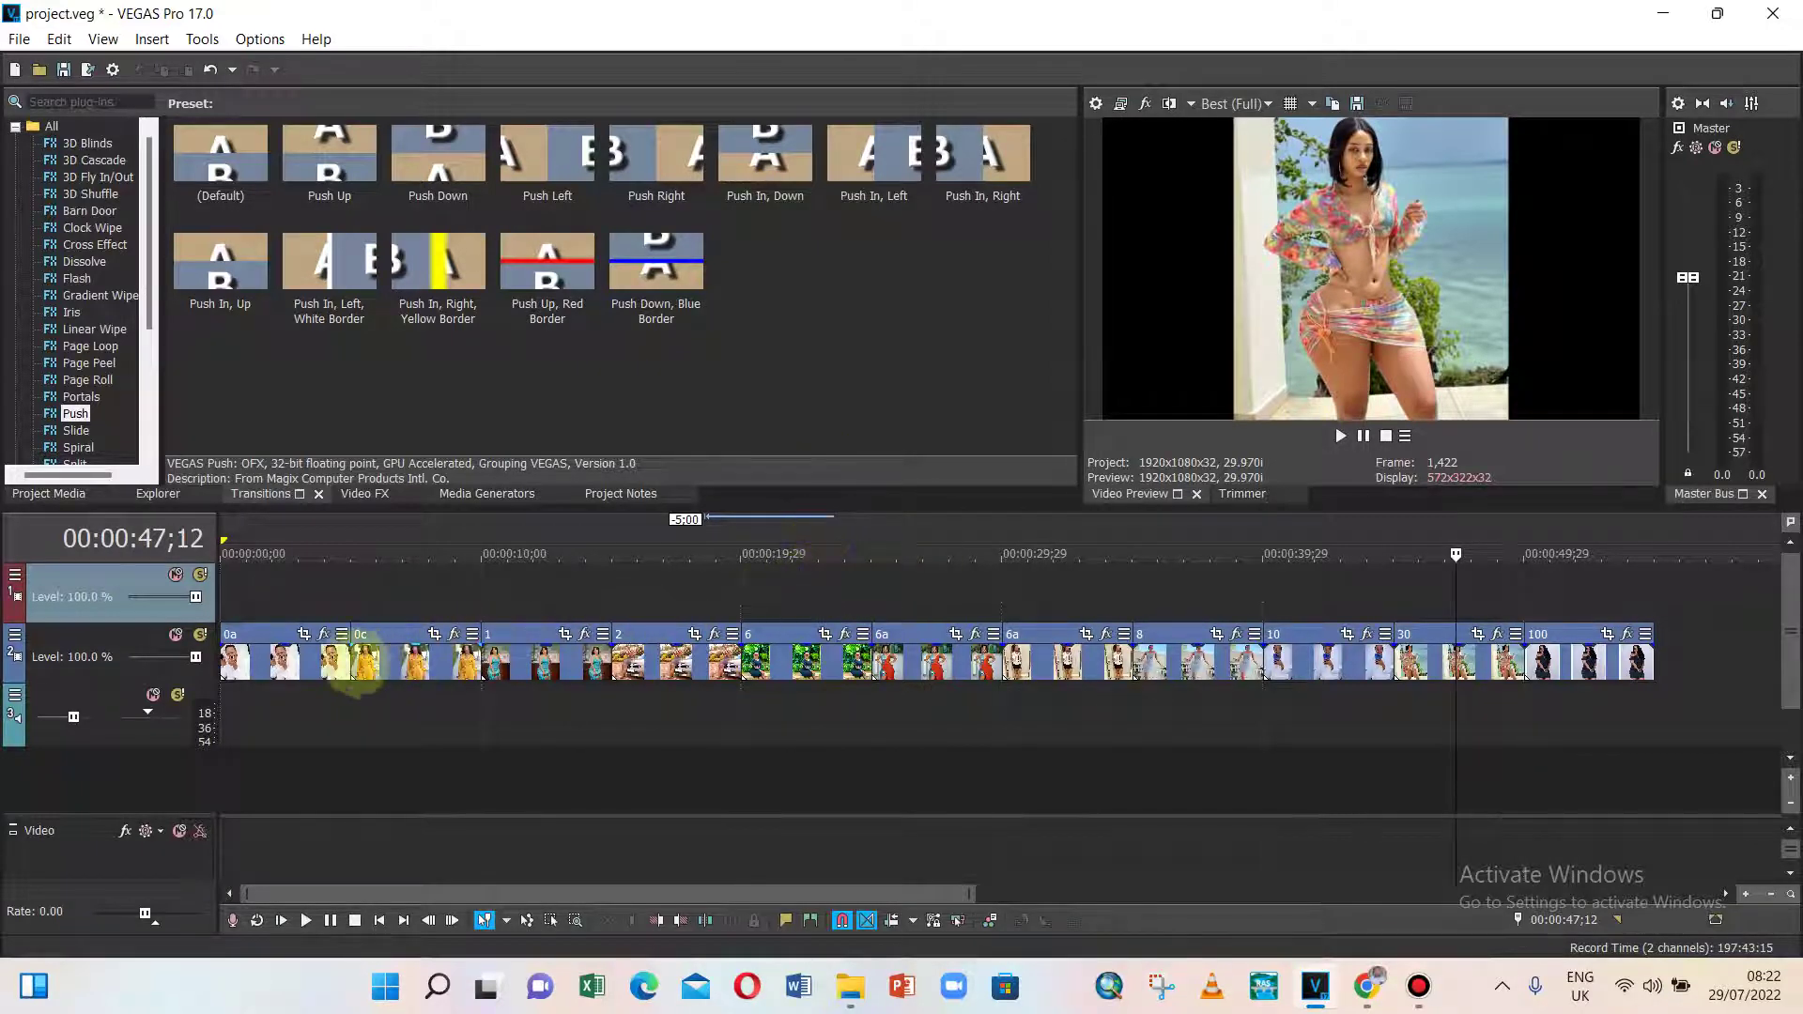
click(241, 650)
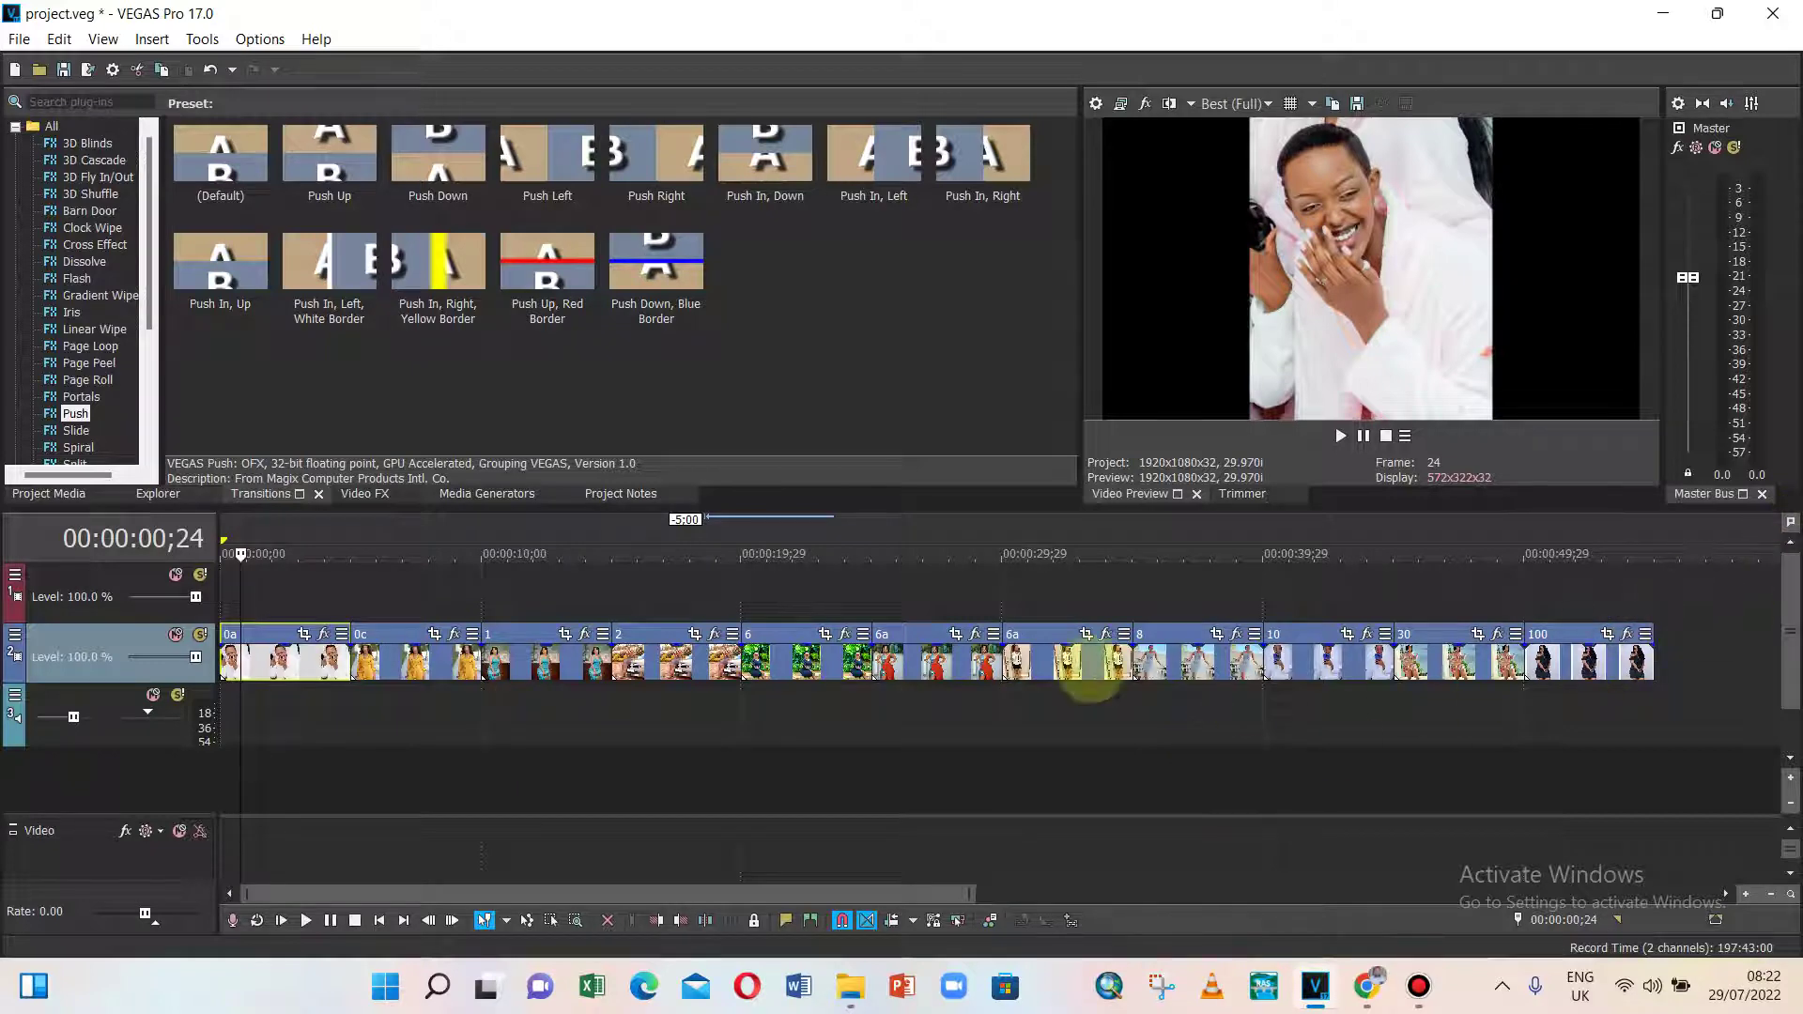
click(353, 715)
click(304, 662)
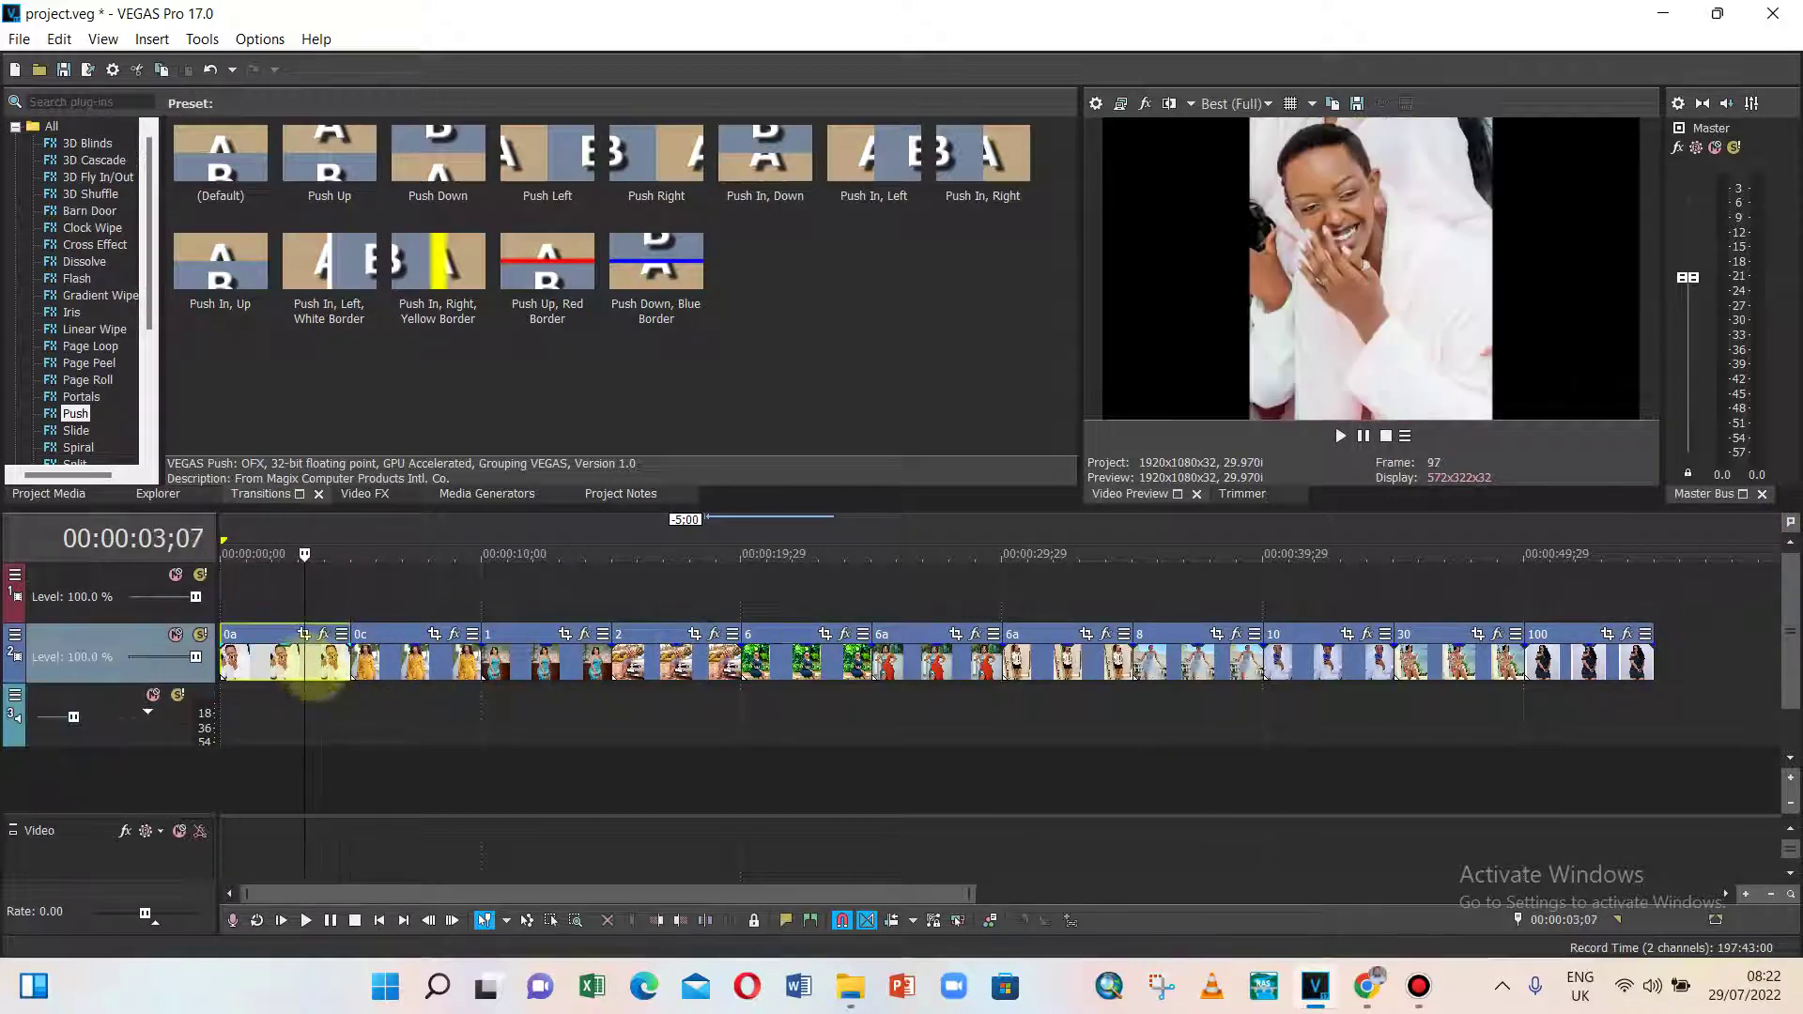
click(1632, 655)
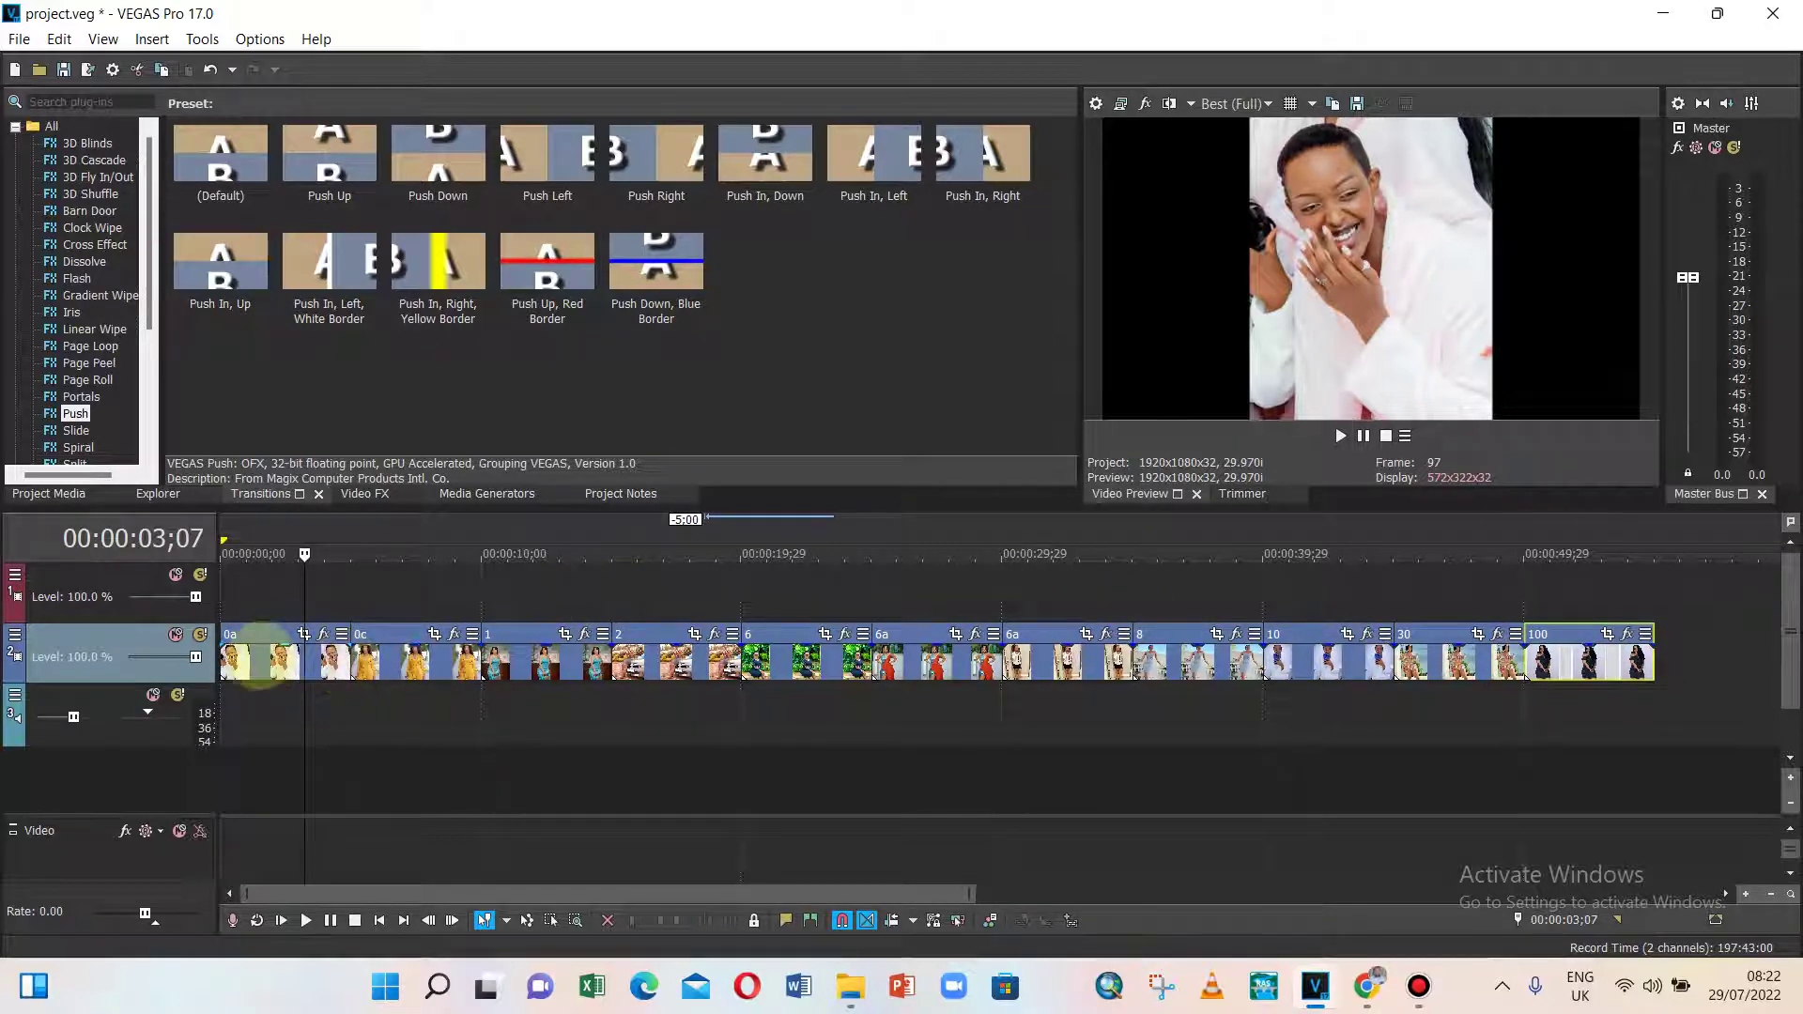
click(261, 669)
shift+click(1631, 657)
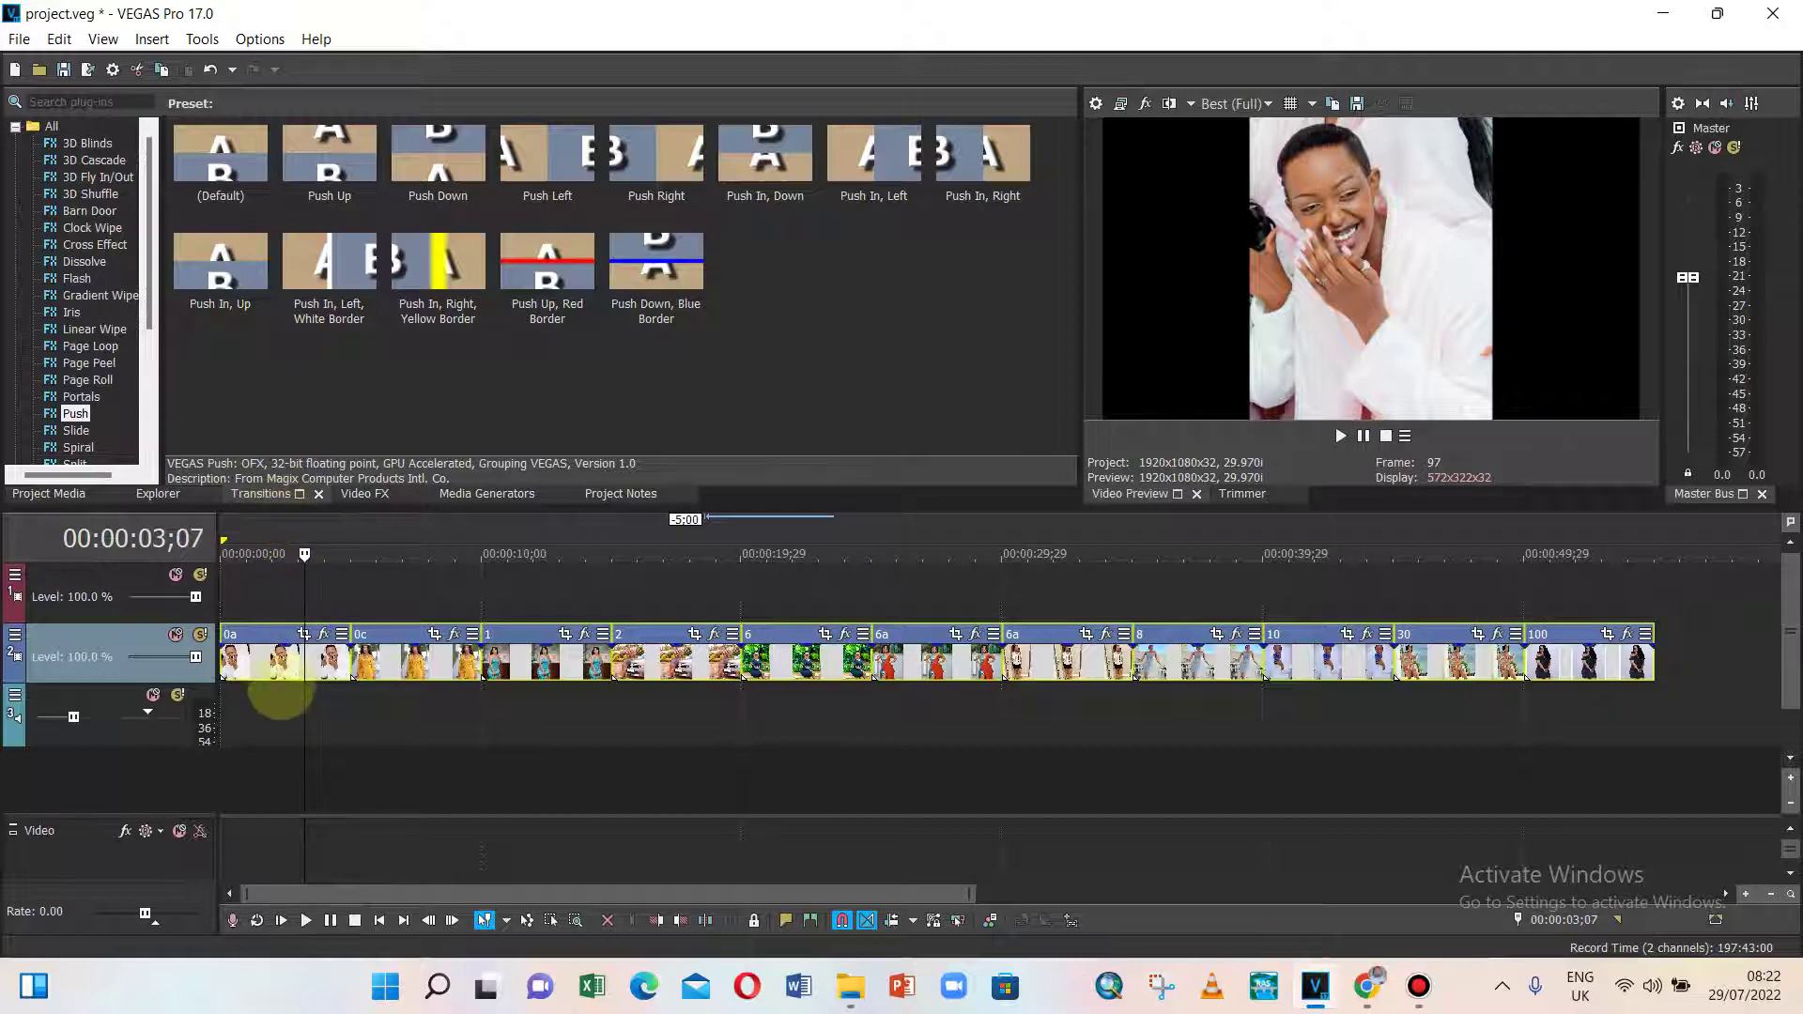
drag(258, 664, 355, 669)
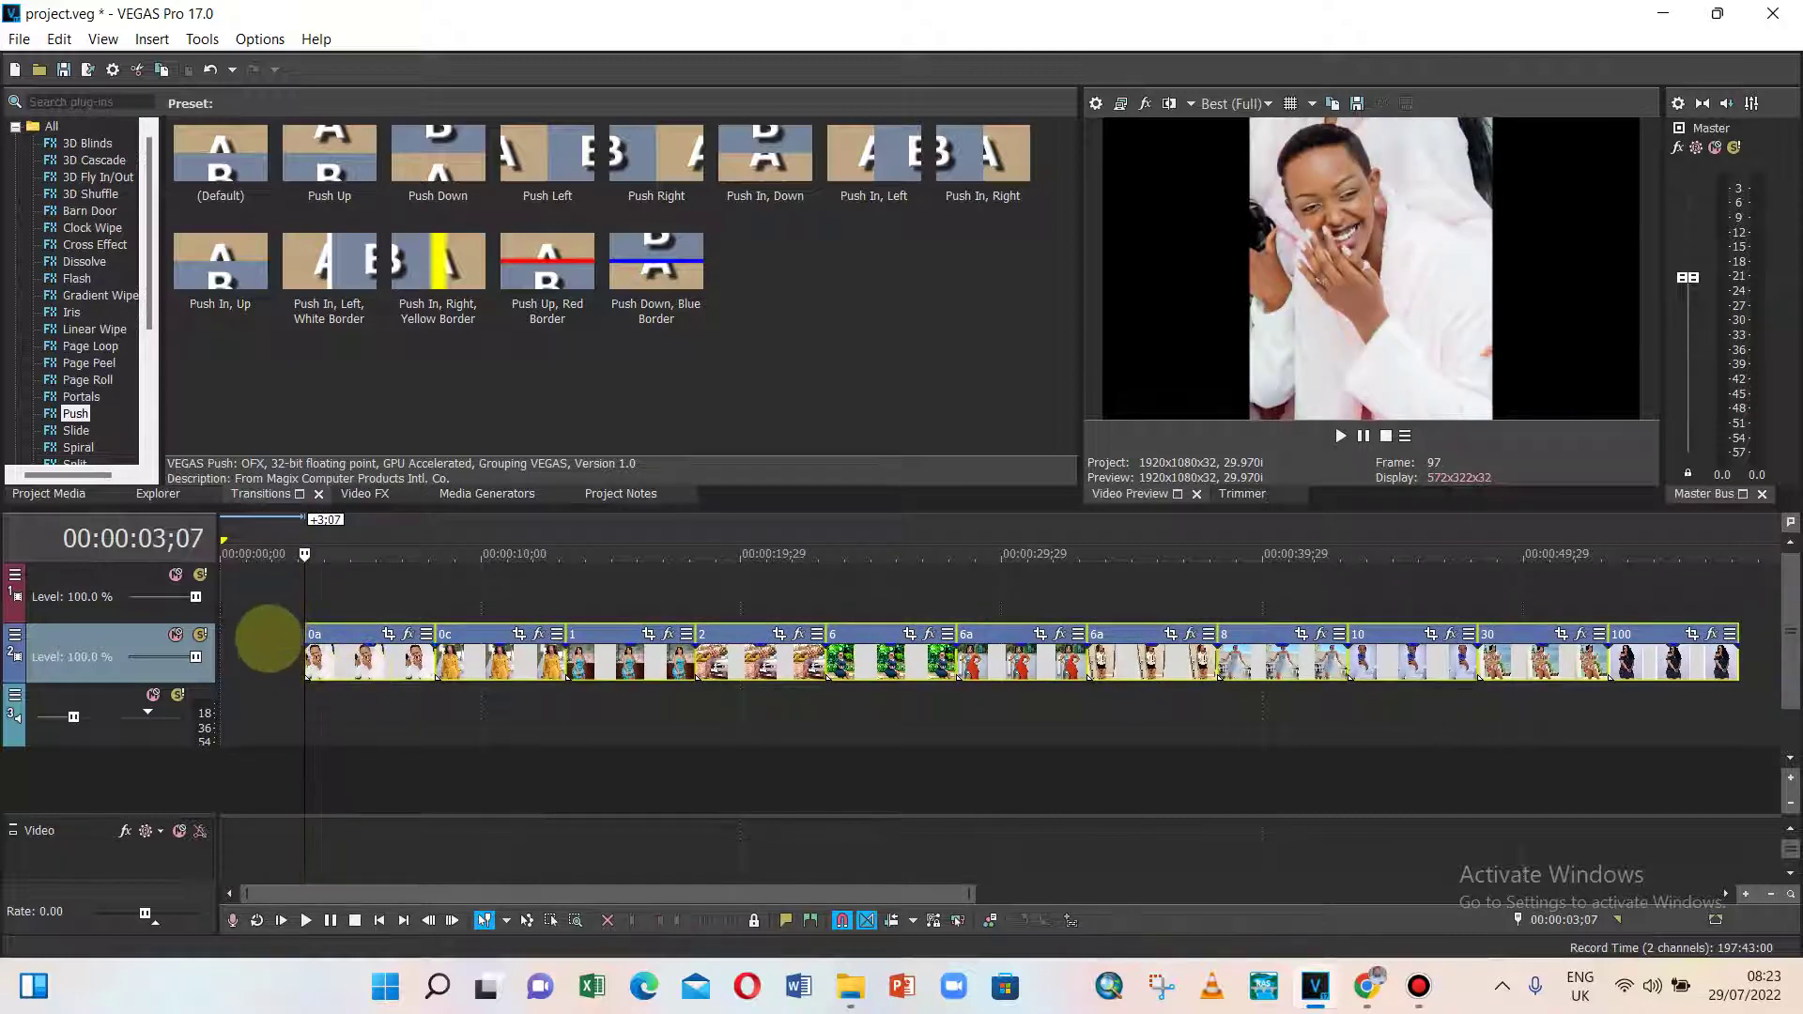
- Move picture 0a back to the timeline start and shift the remaining pictures 3;07 earlier so they directly follow it
click(427, 706)
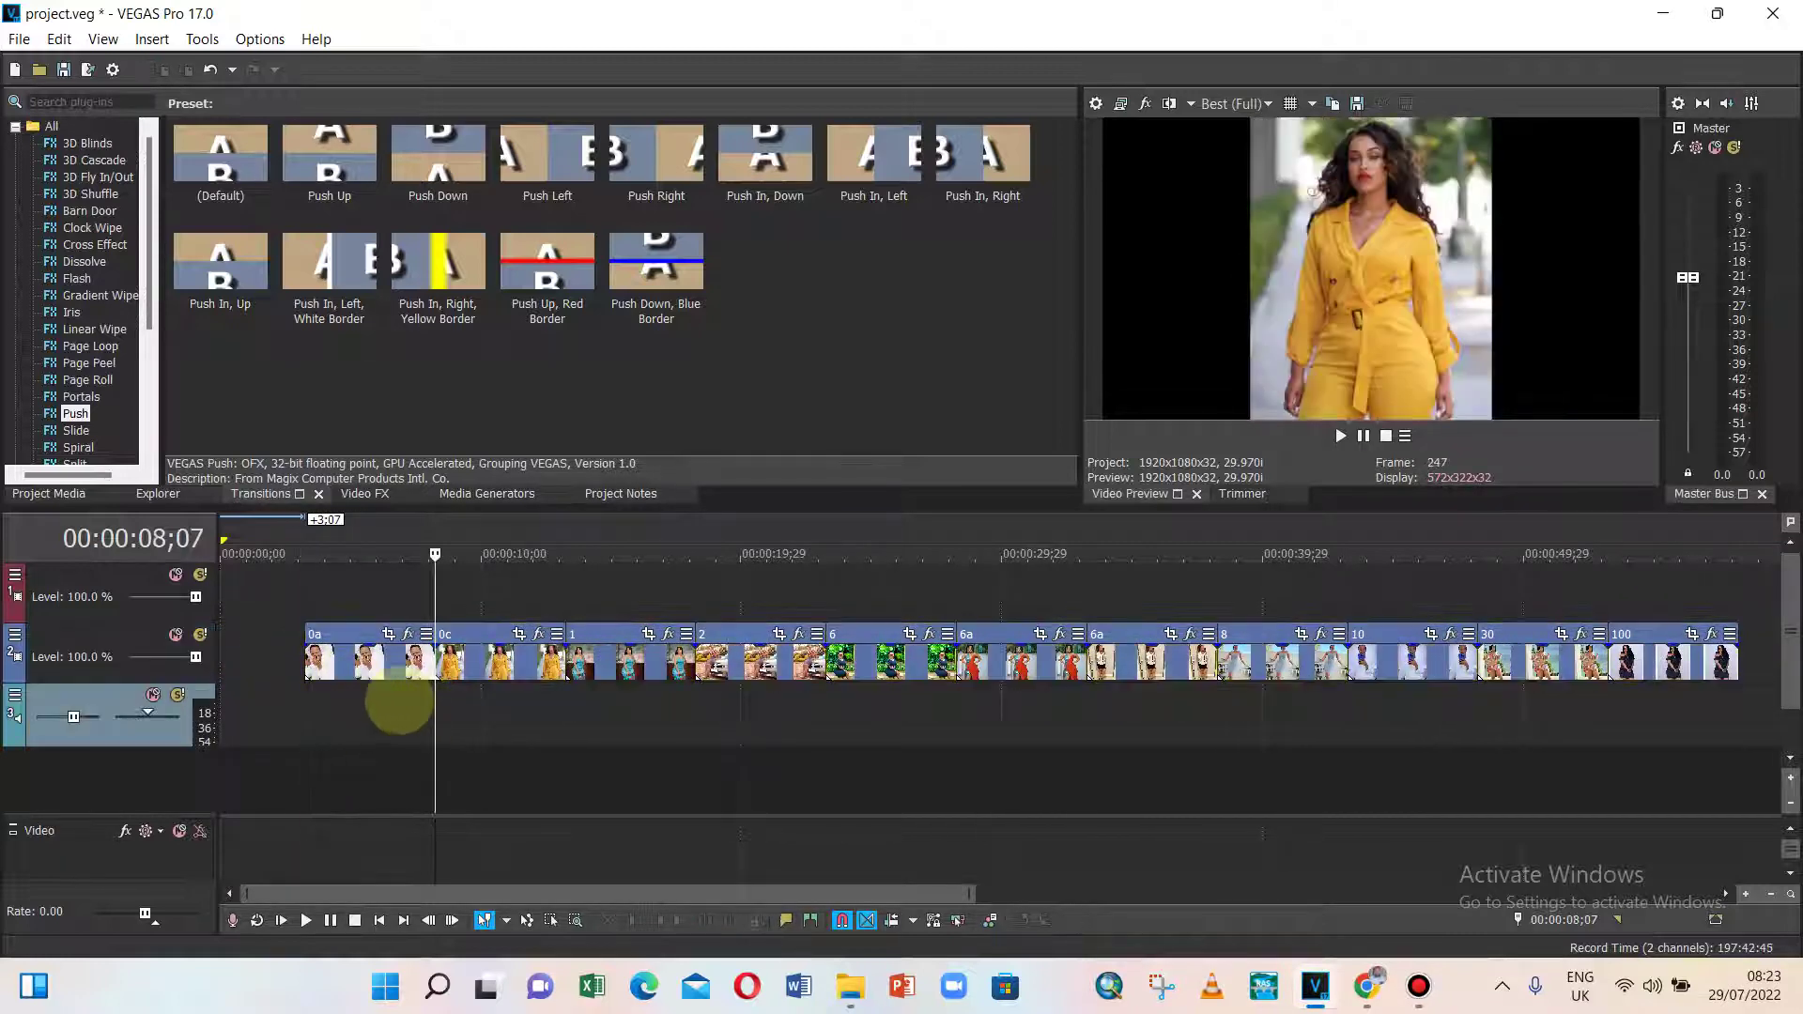
drag(366, 662, 296, 659)
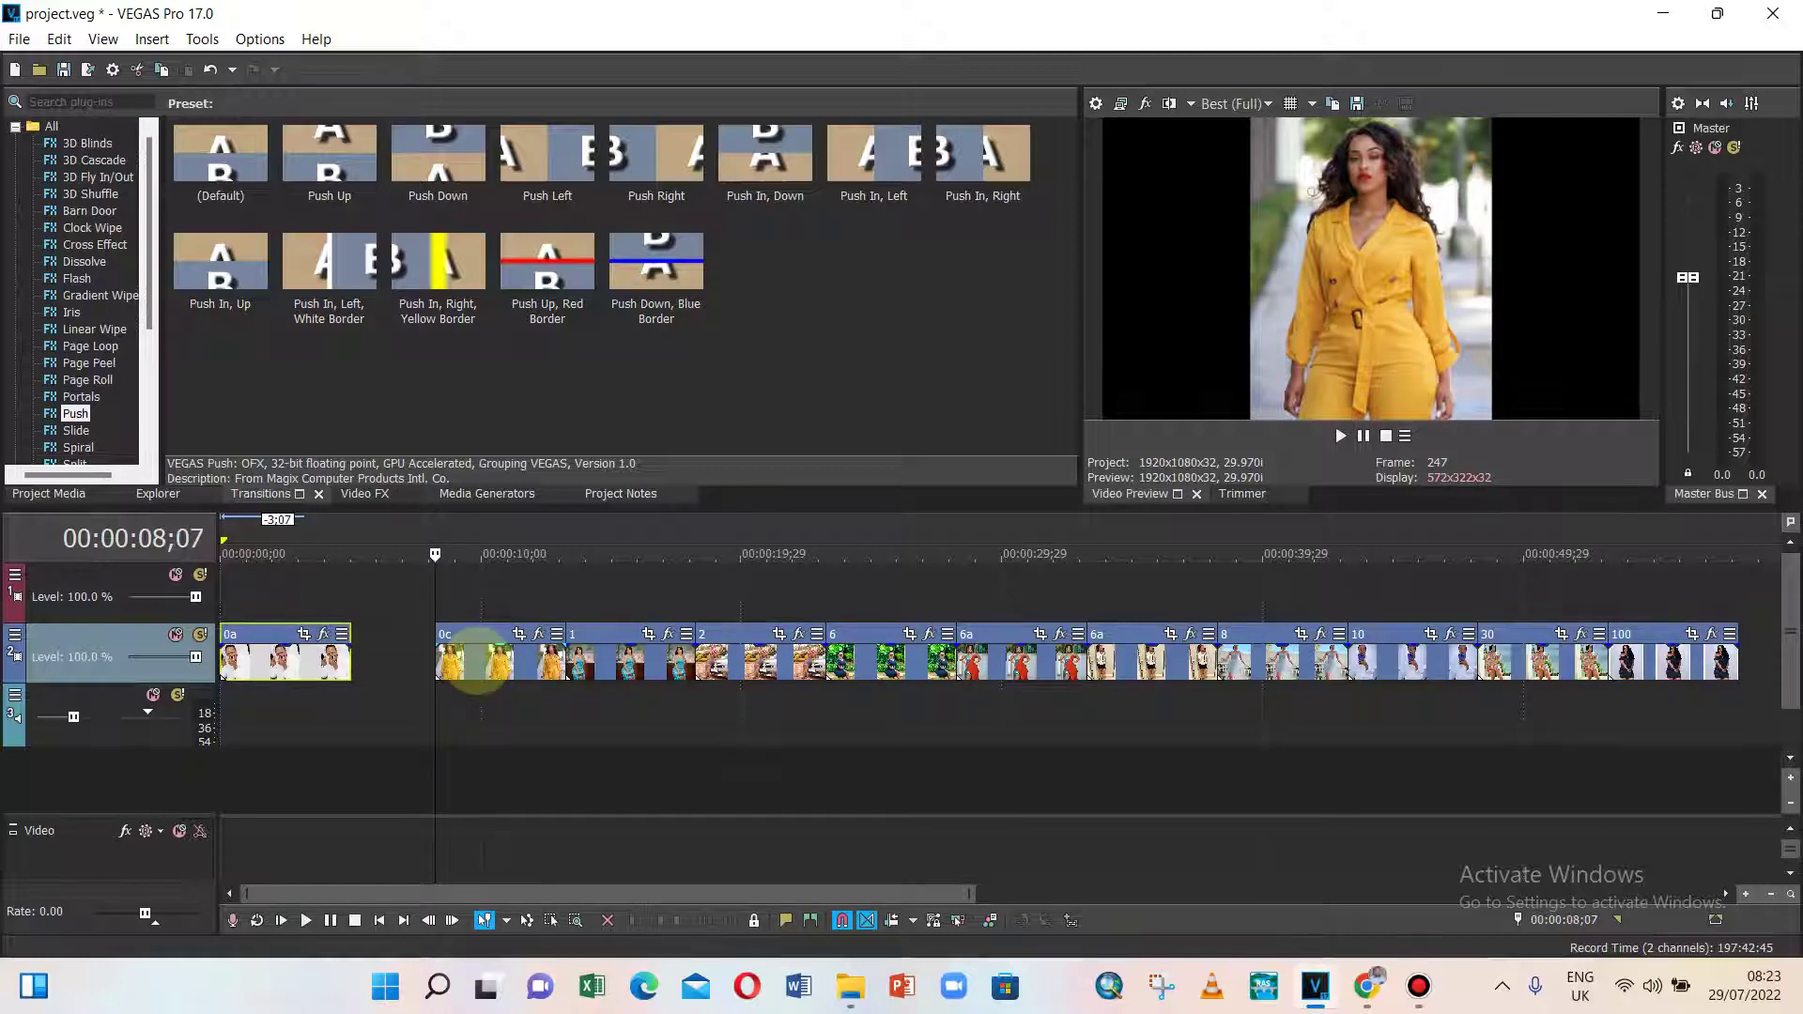
click(478, 666)
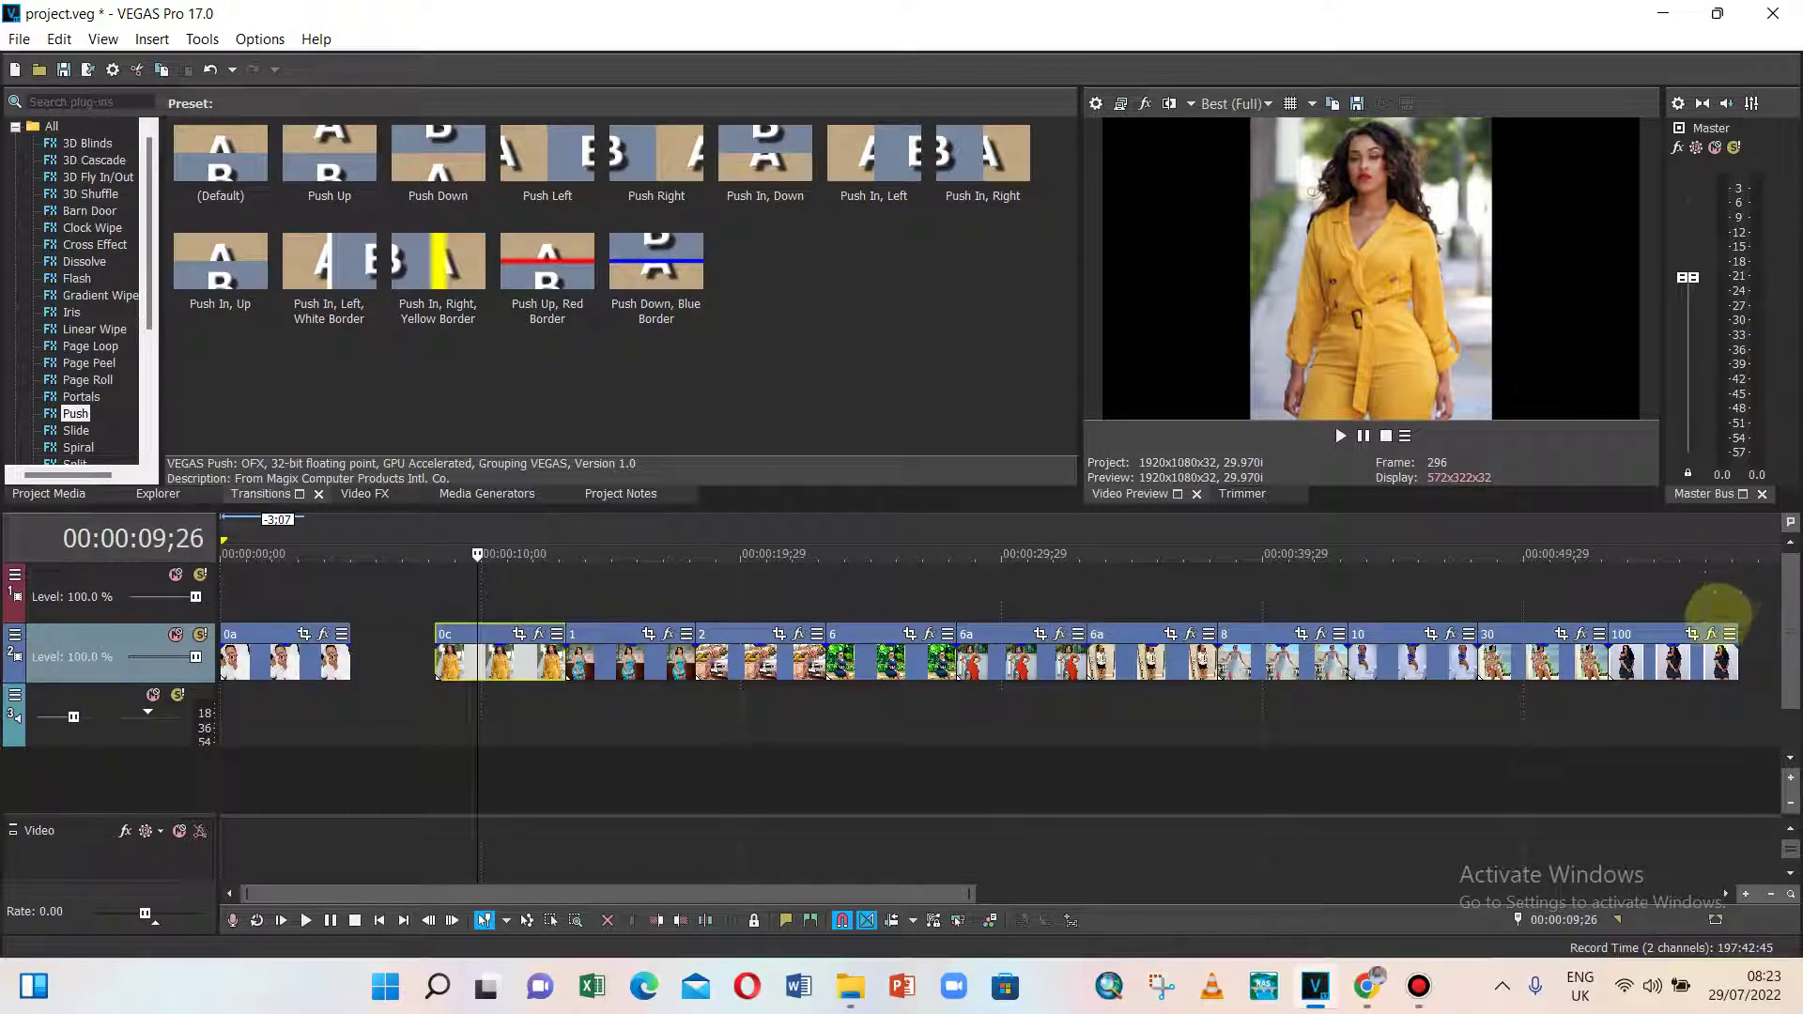
shift+click(1719, 662)
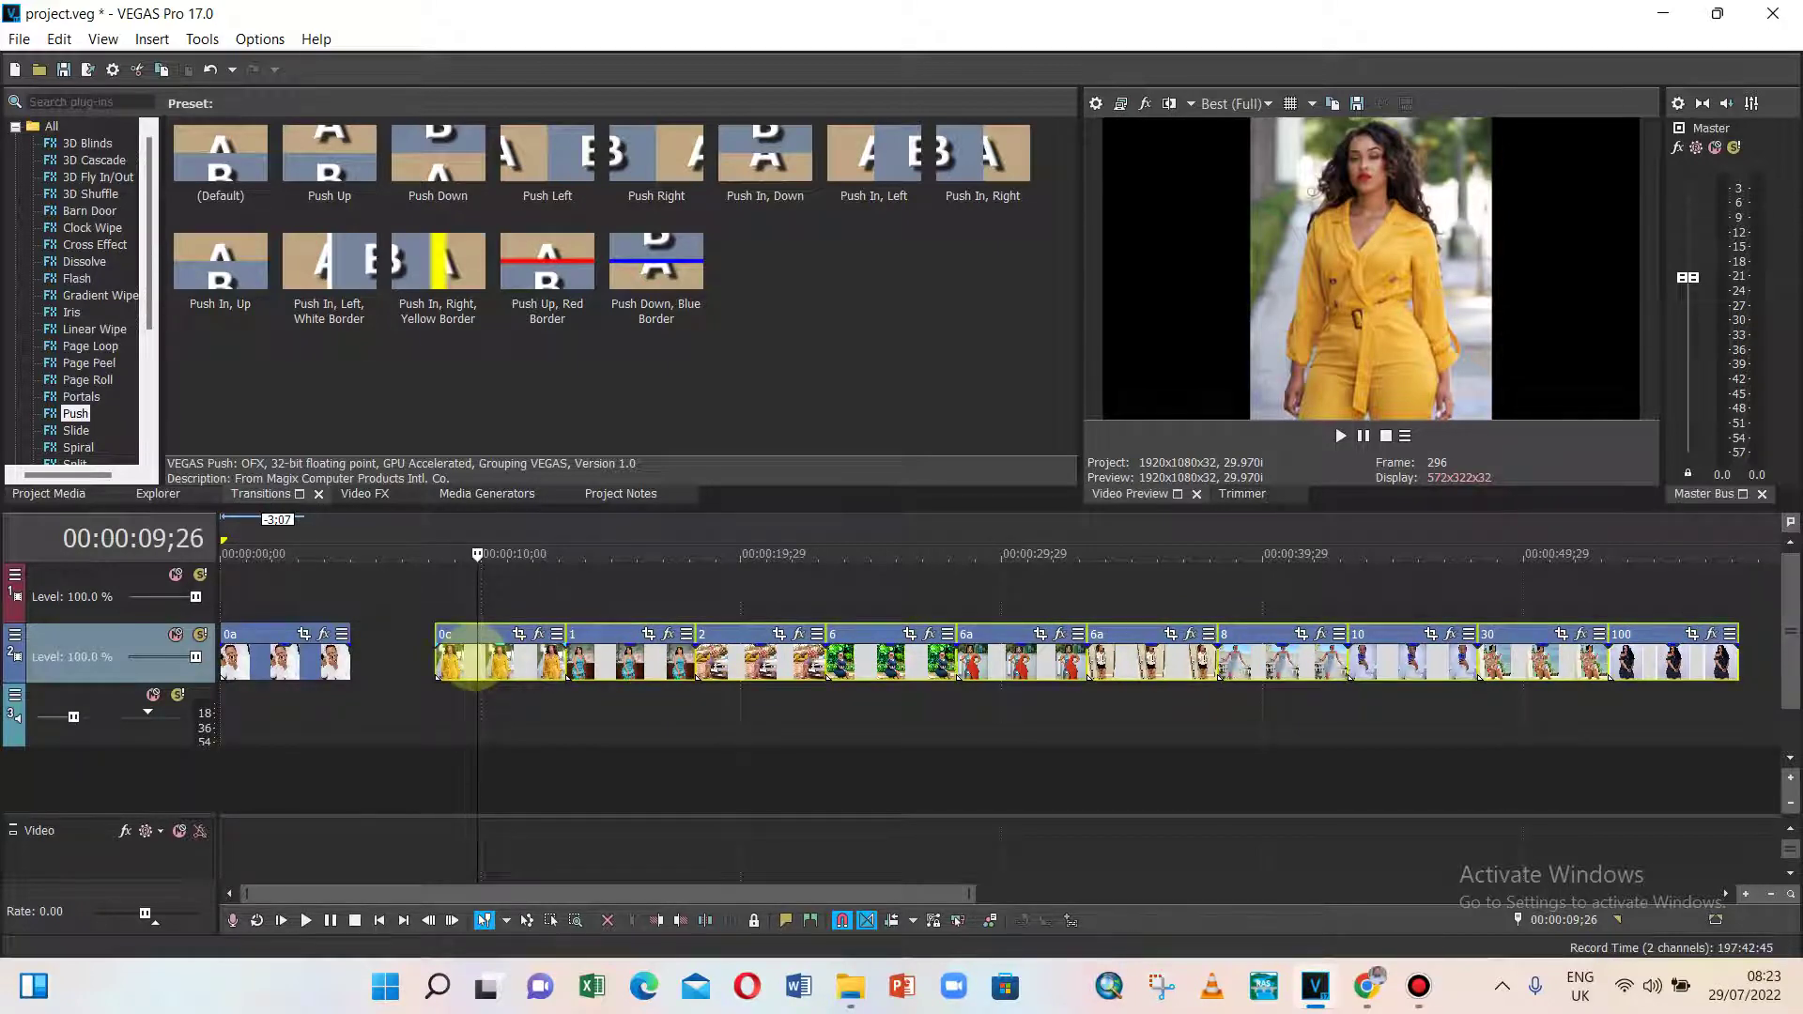
drag(478, 666, 395, 672)
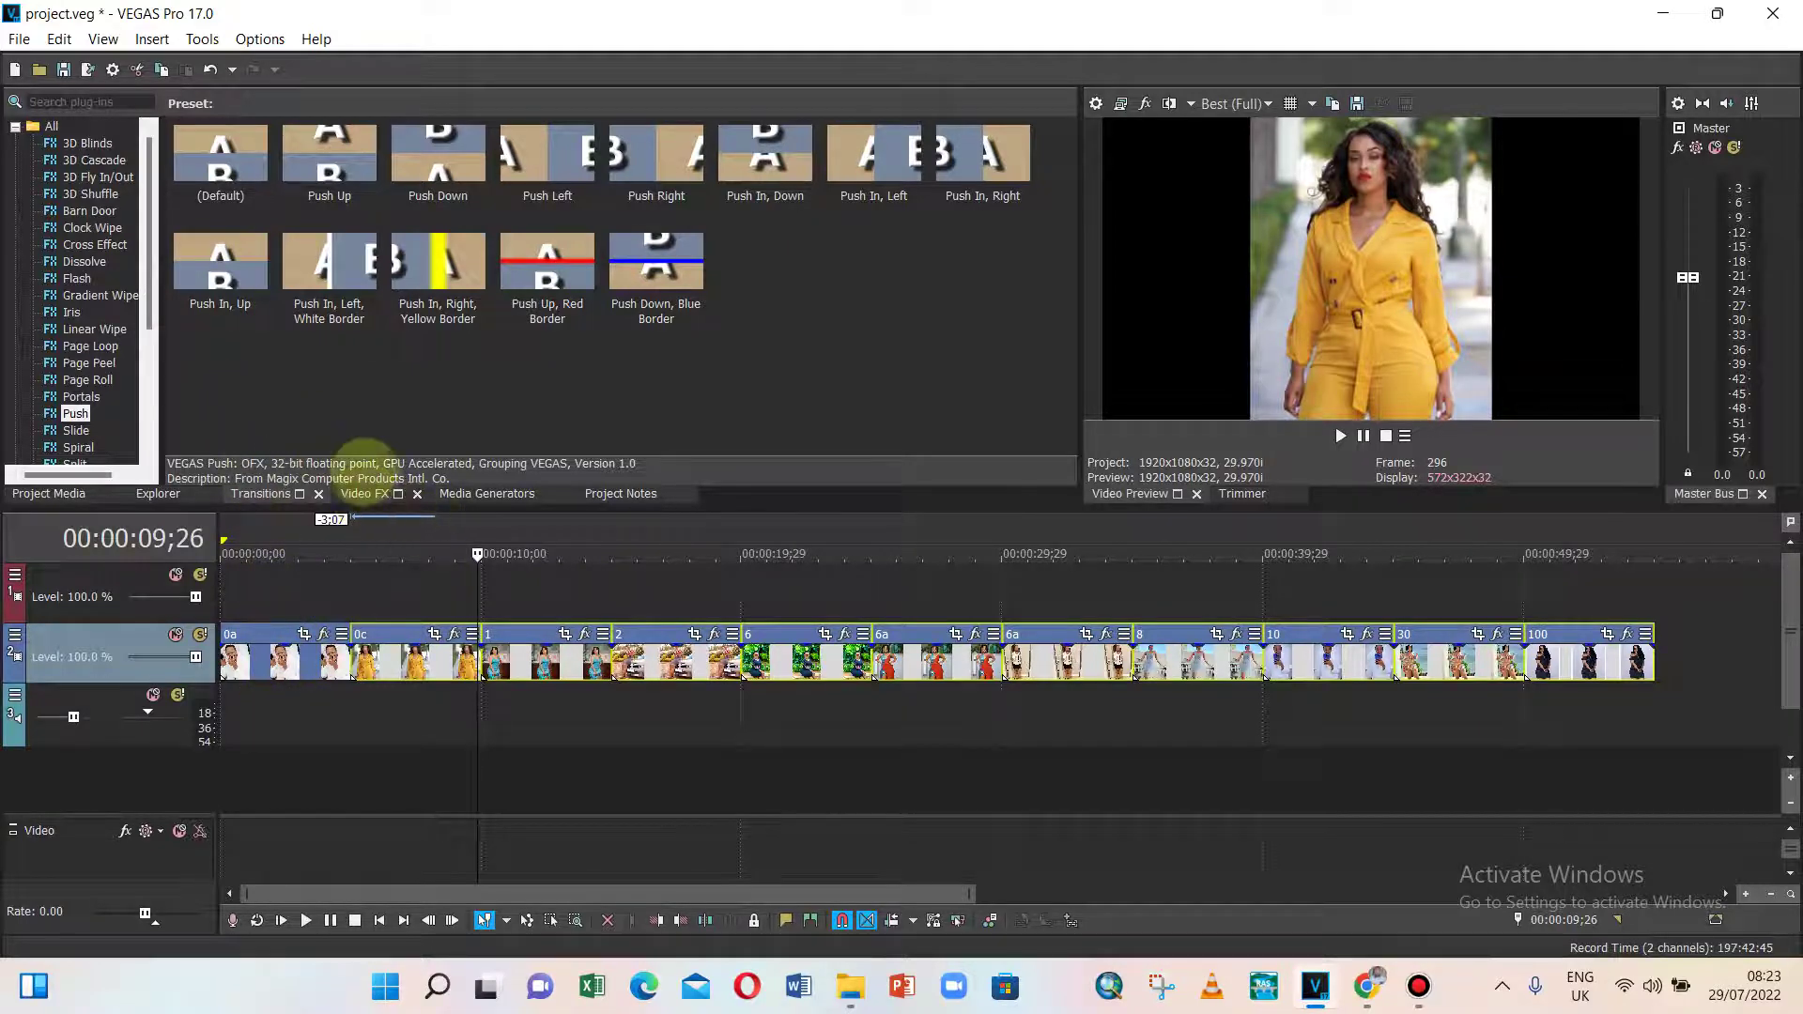
- Play the picture sequence and preview it full screen
scroll(390, 668, up, 3)
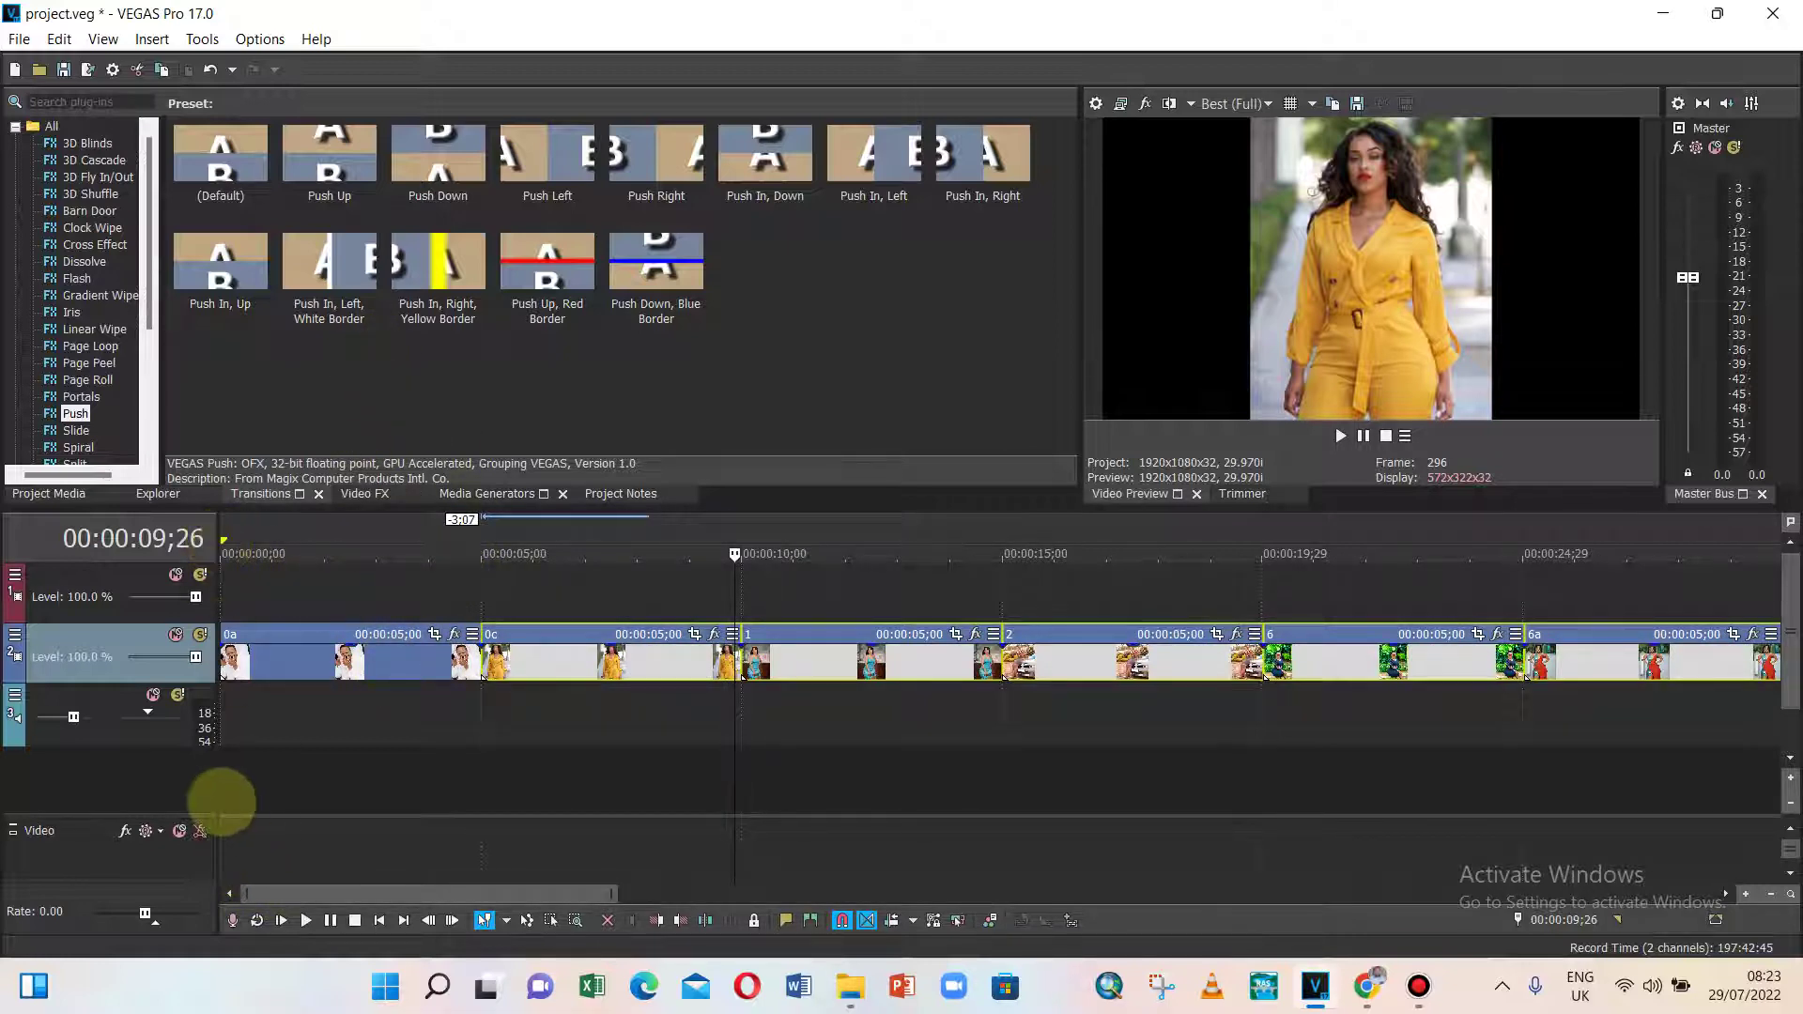
click(223, 801)
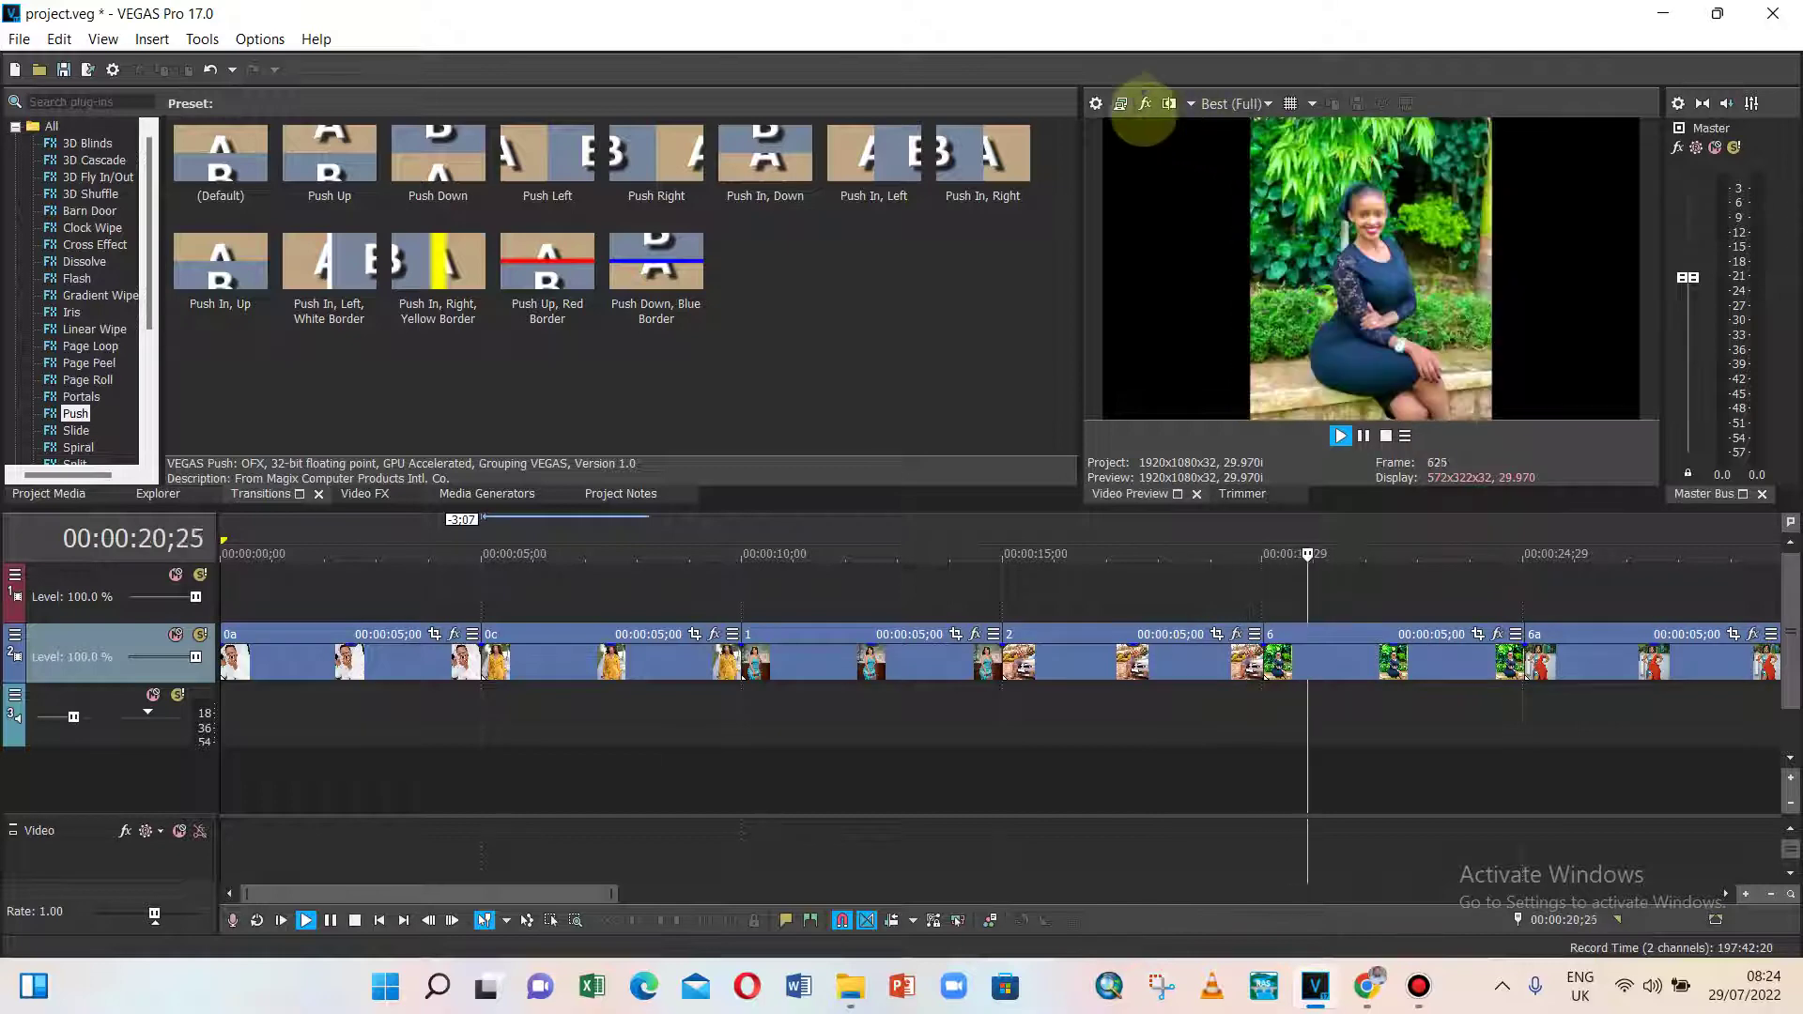
click(1121, 103)
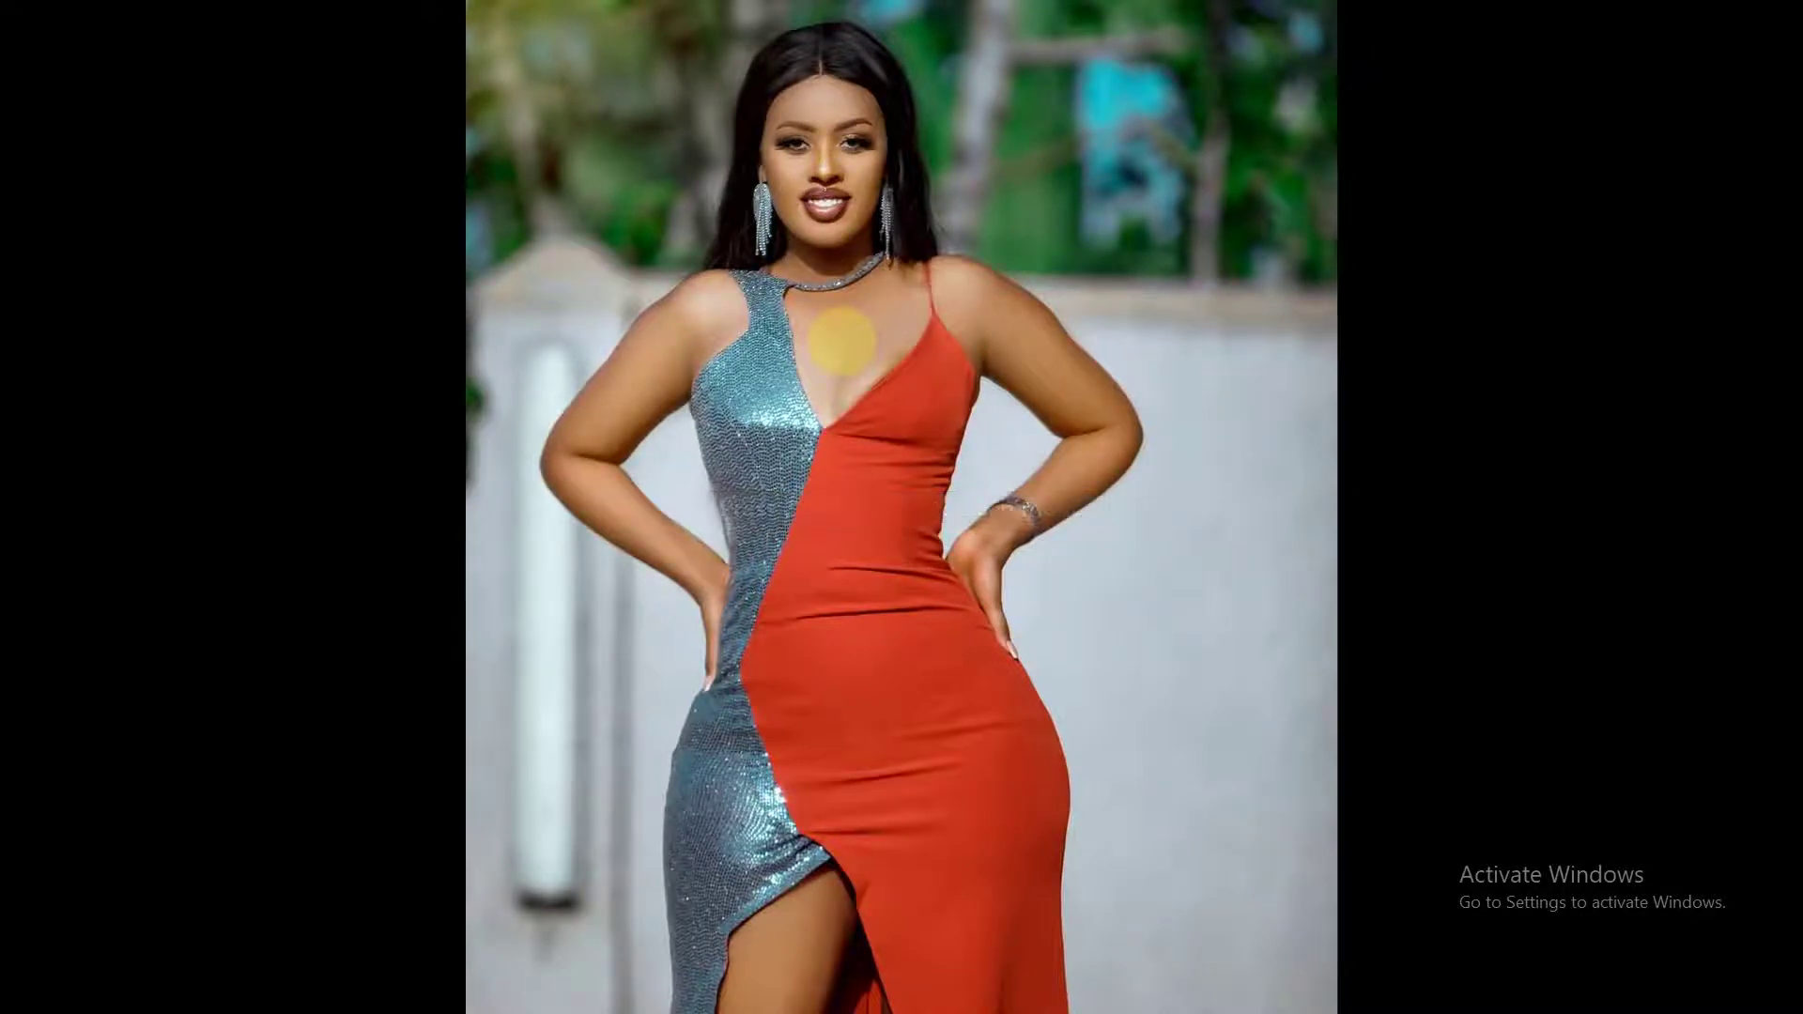
key(Escape)
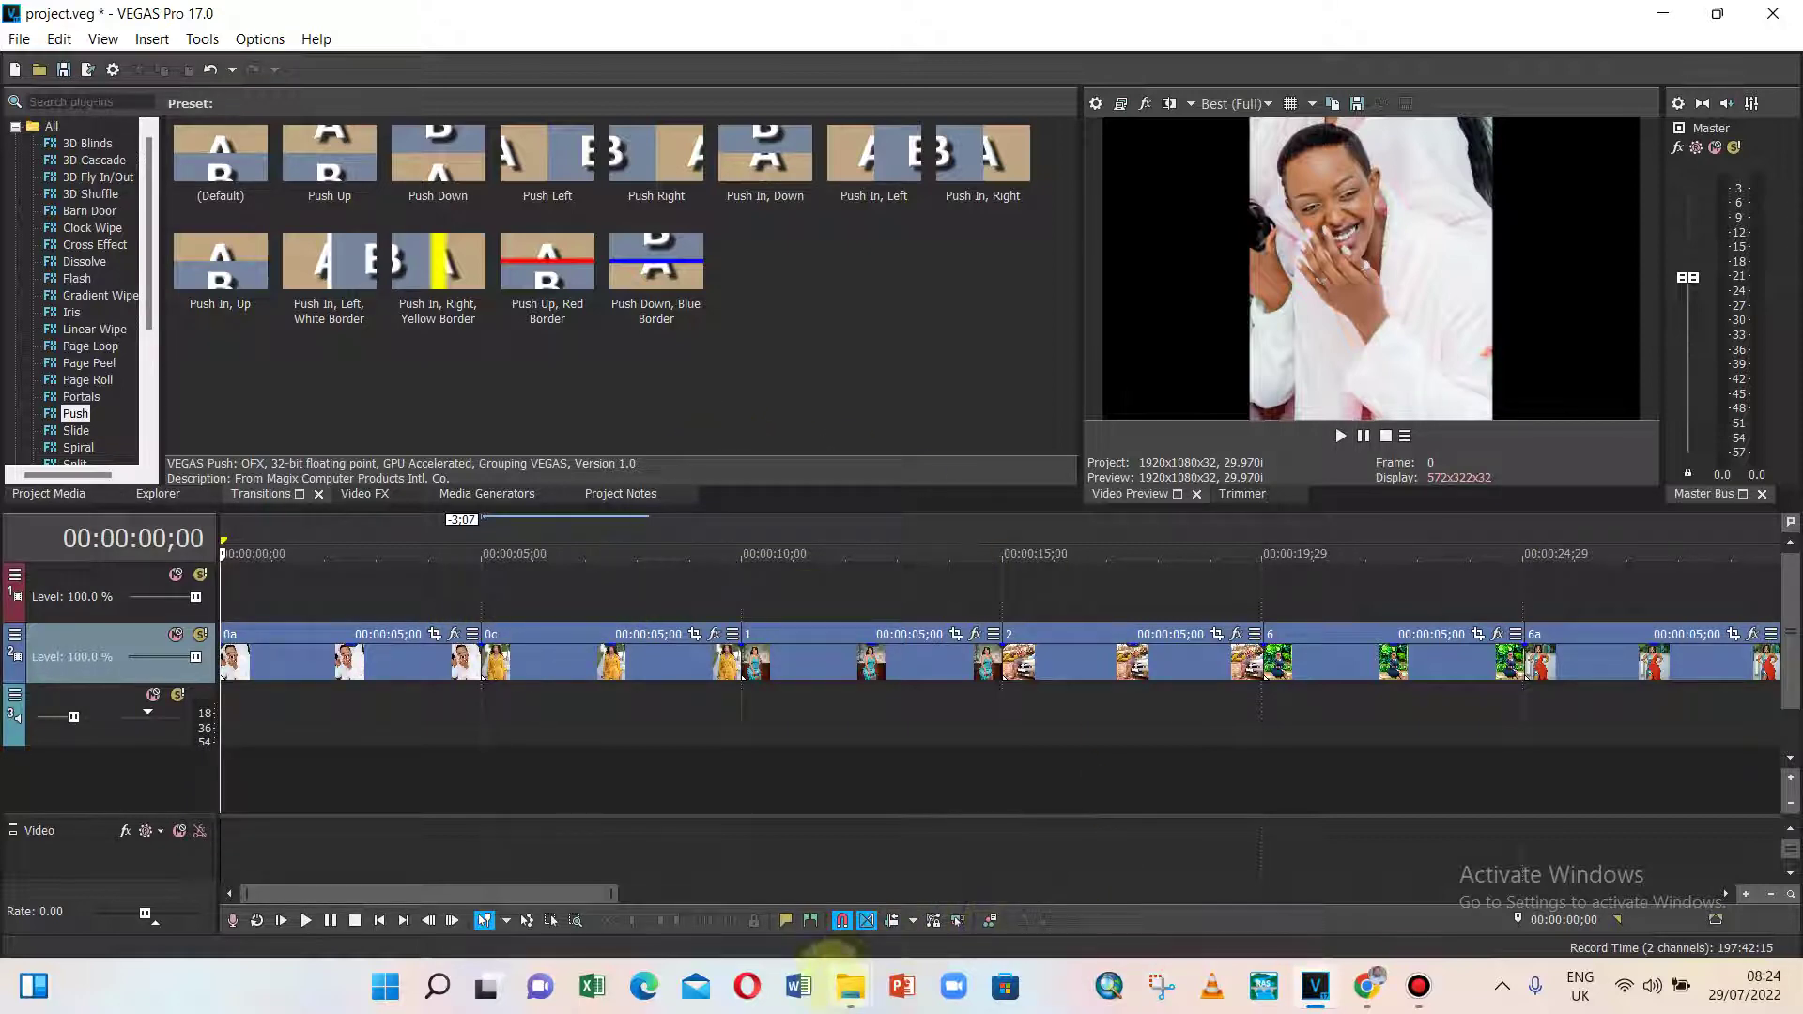
- In File Explorer's EXTRACTED AUDIO folder, find the MP3 One Wish – Roa (No Copyright Music) and listen to it briefly
mouse_move(849, 986)
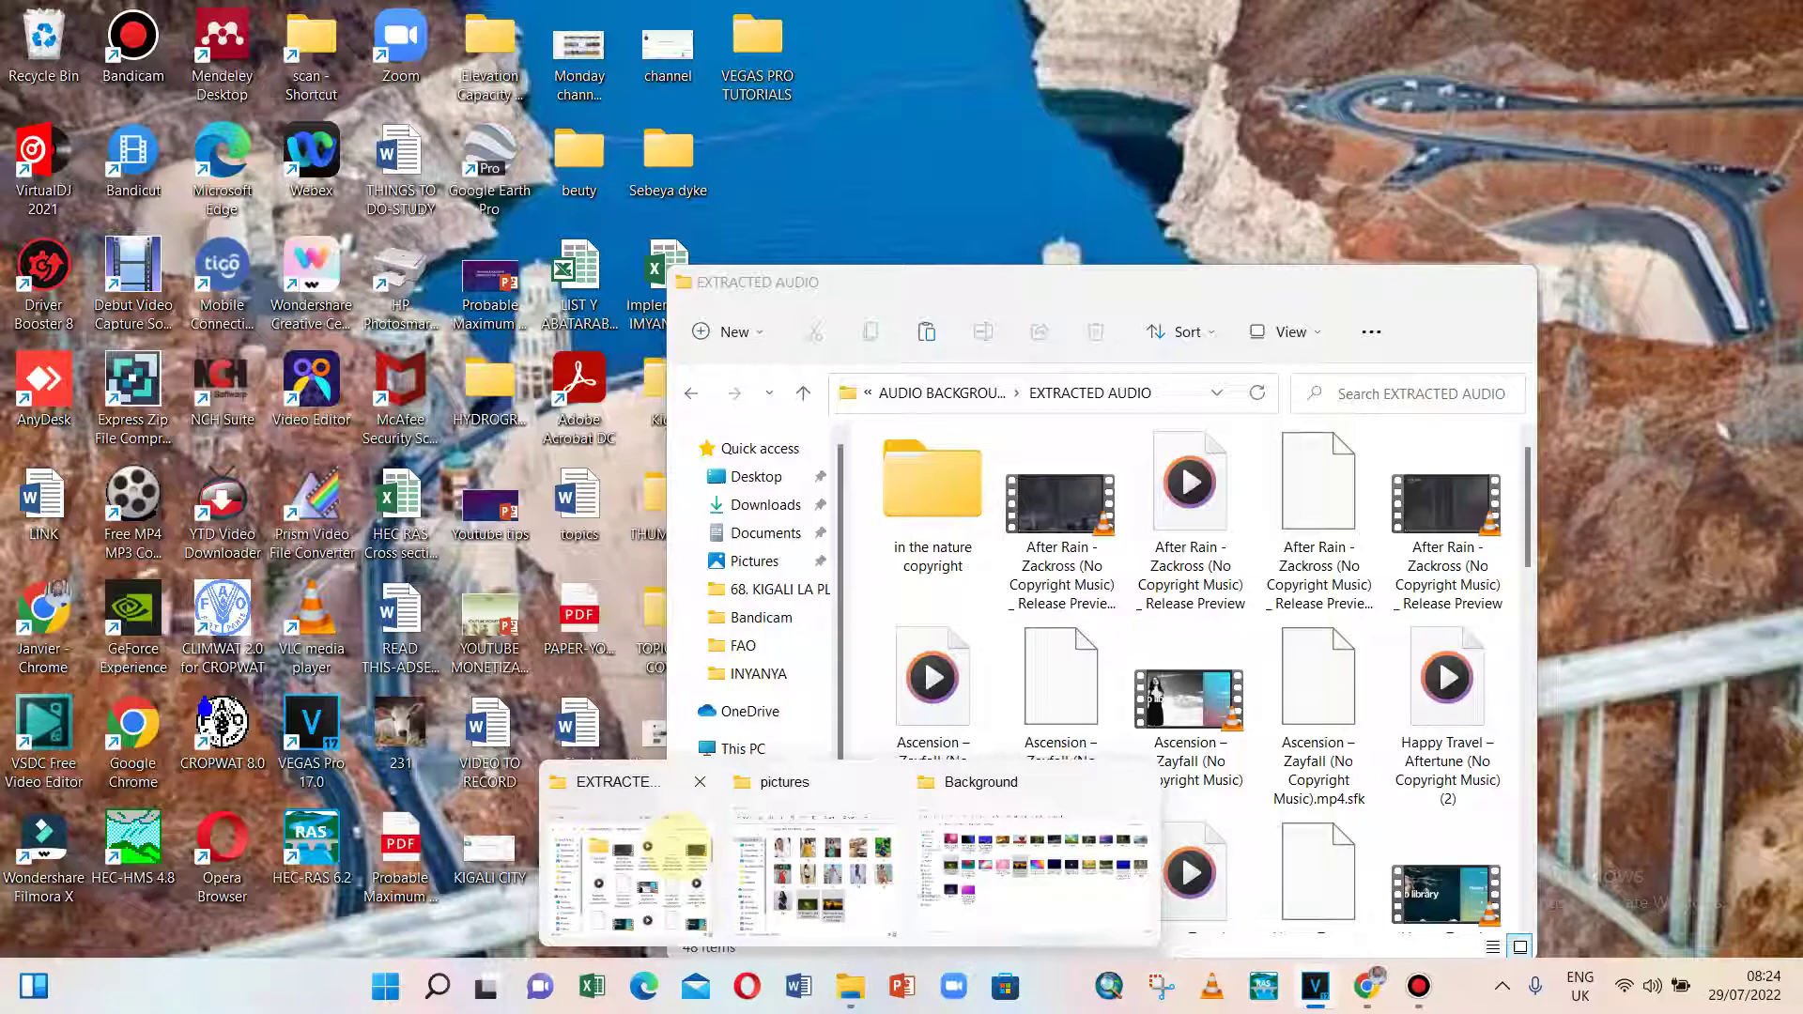
click(693, 858)
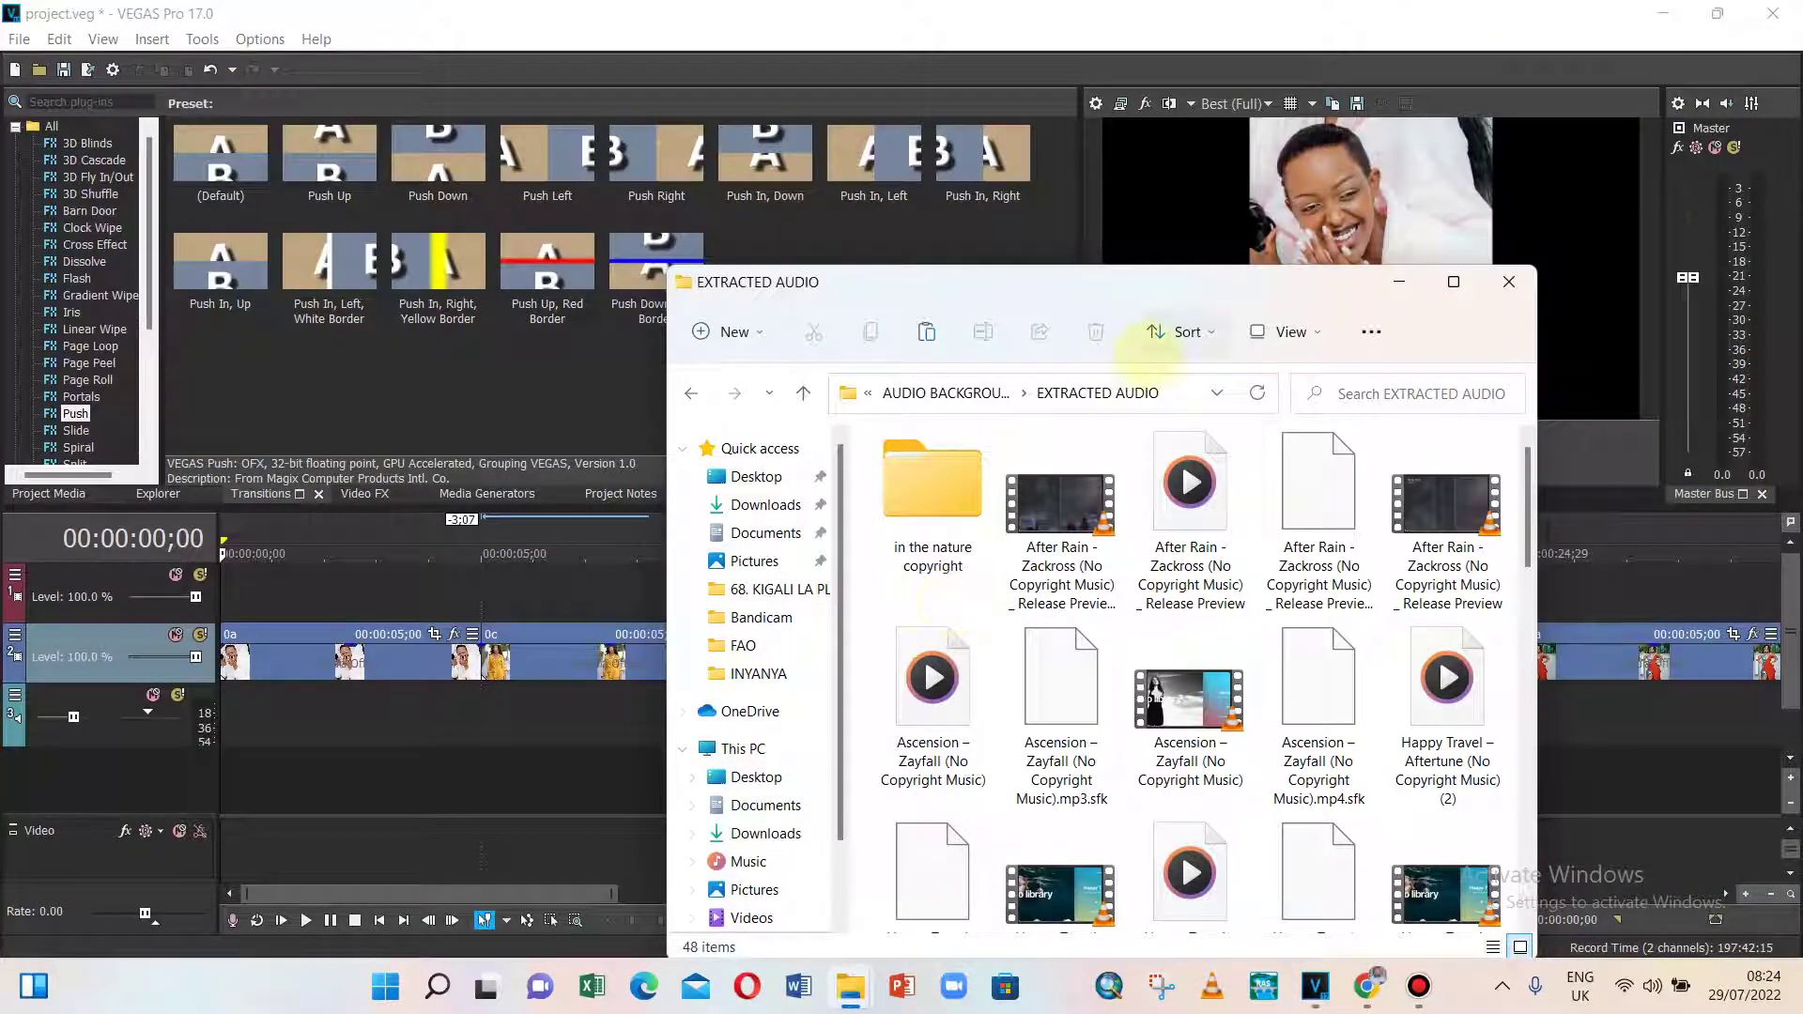
drag(1111, 285, 1155, 159)
scroll(1181, 561, down, 5)
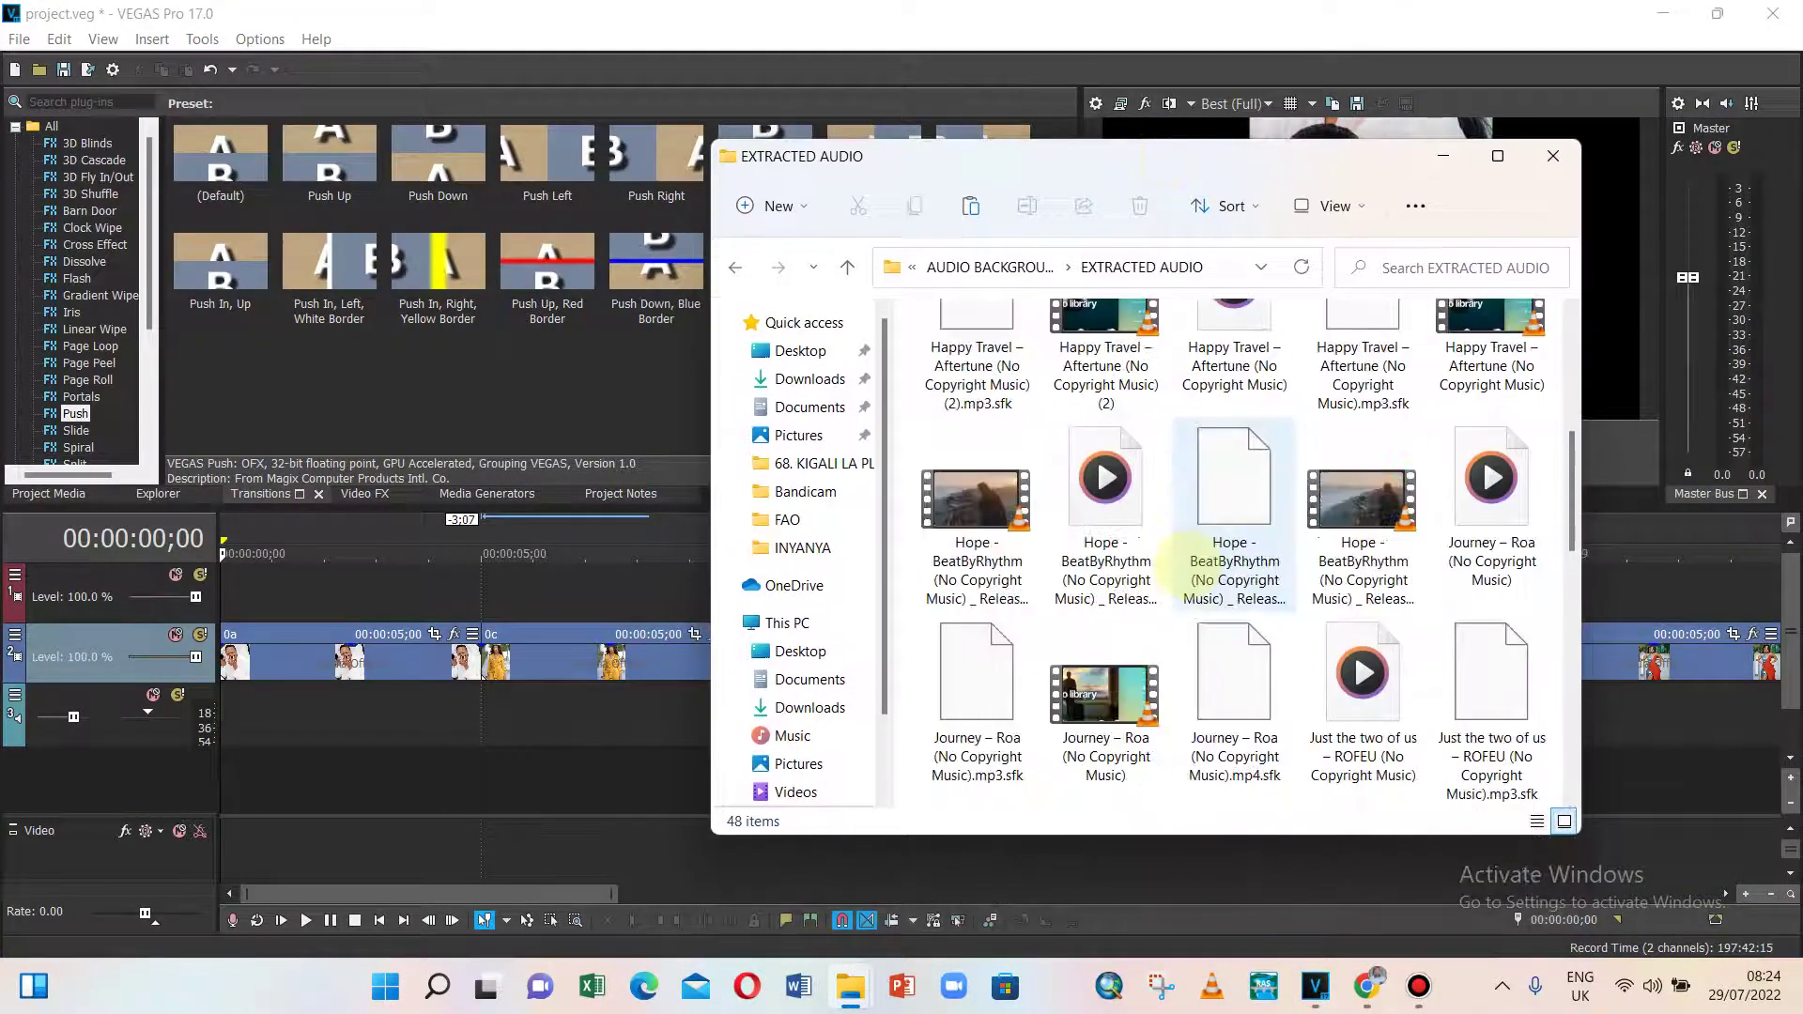
scroll(1176, 565, down, 5)
scroll(1174, 567, up, 5)
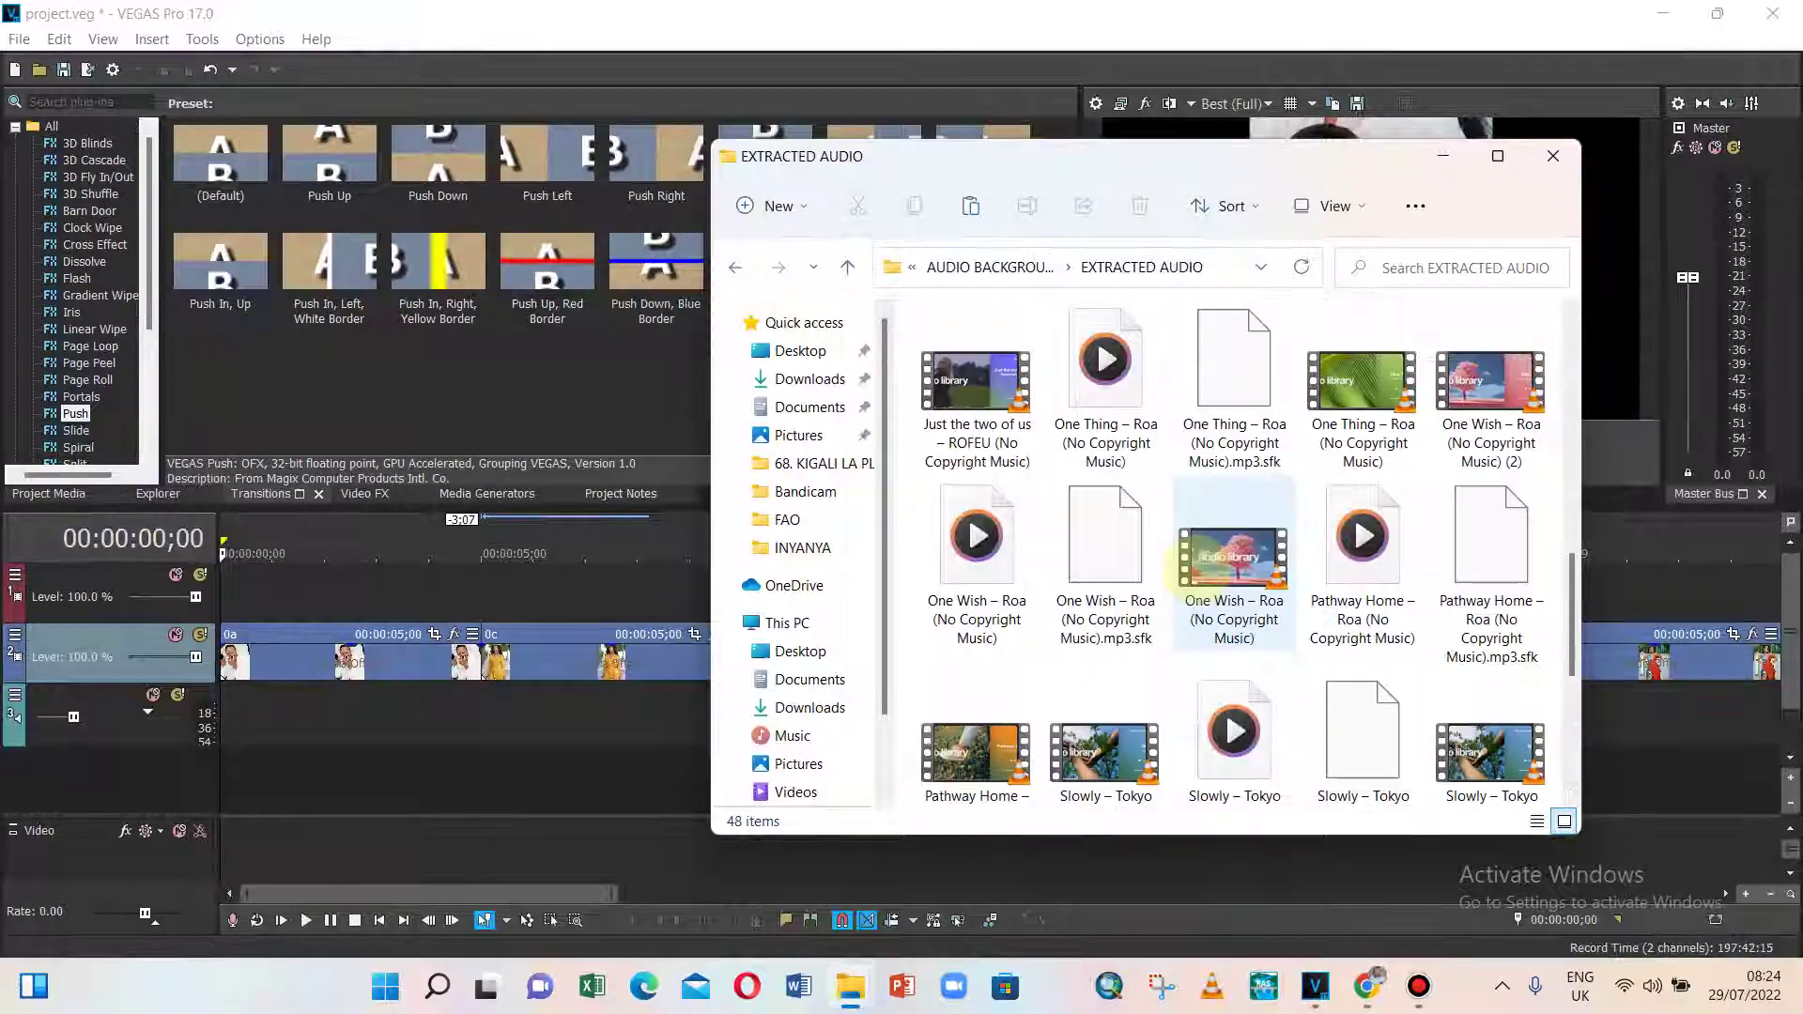
double_click(990, 559)
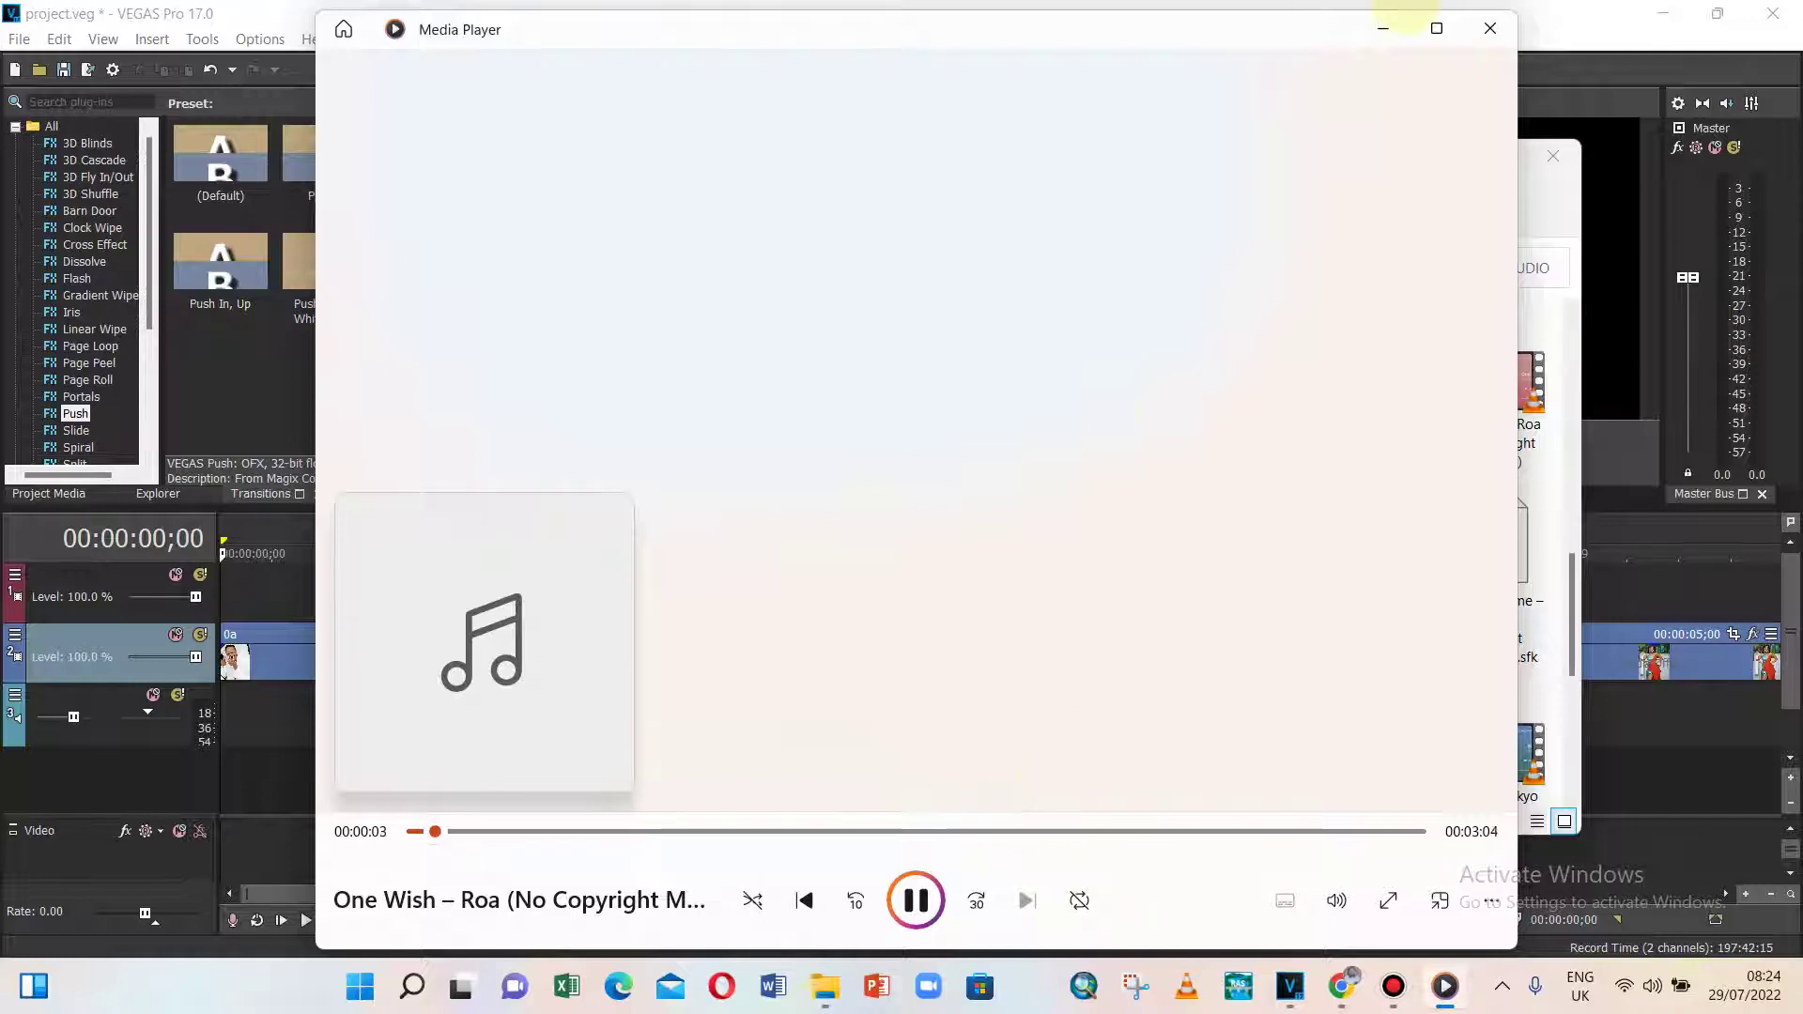
click(1491, 28)
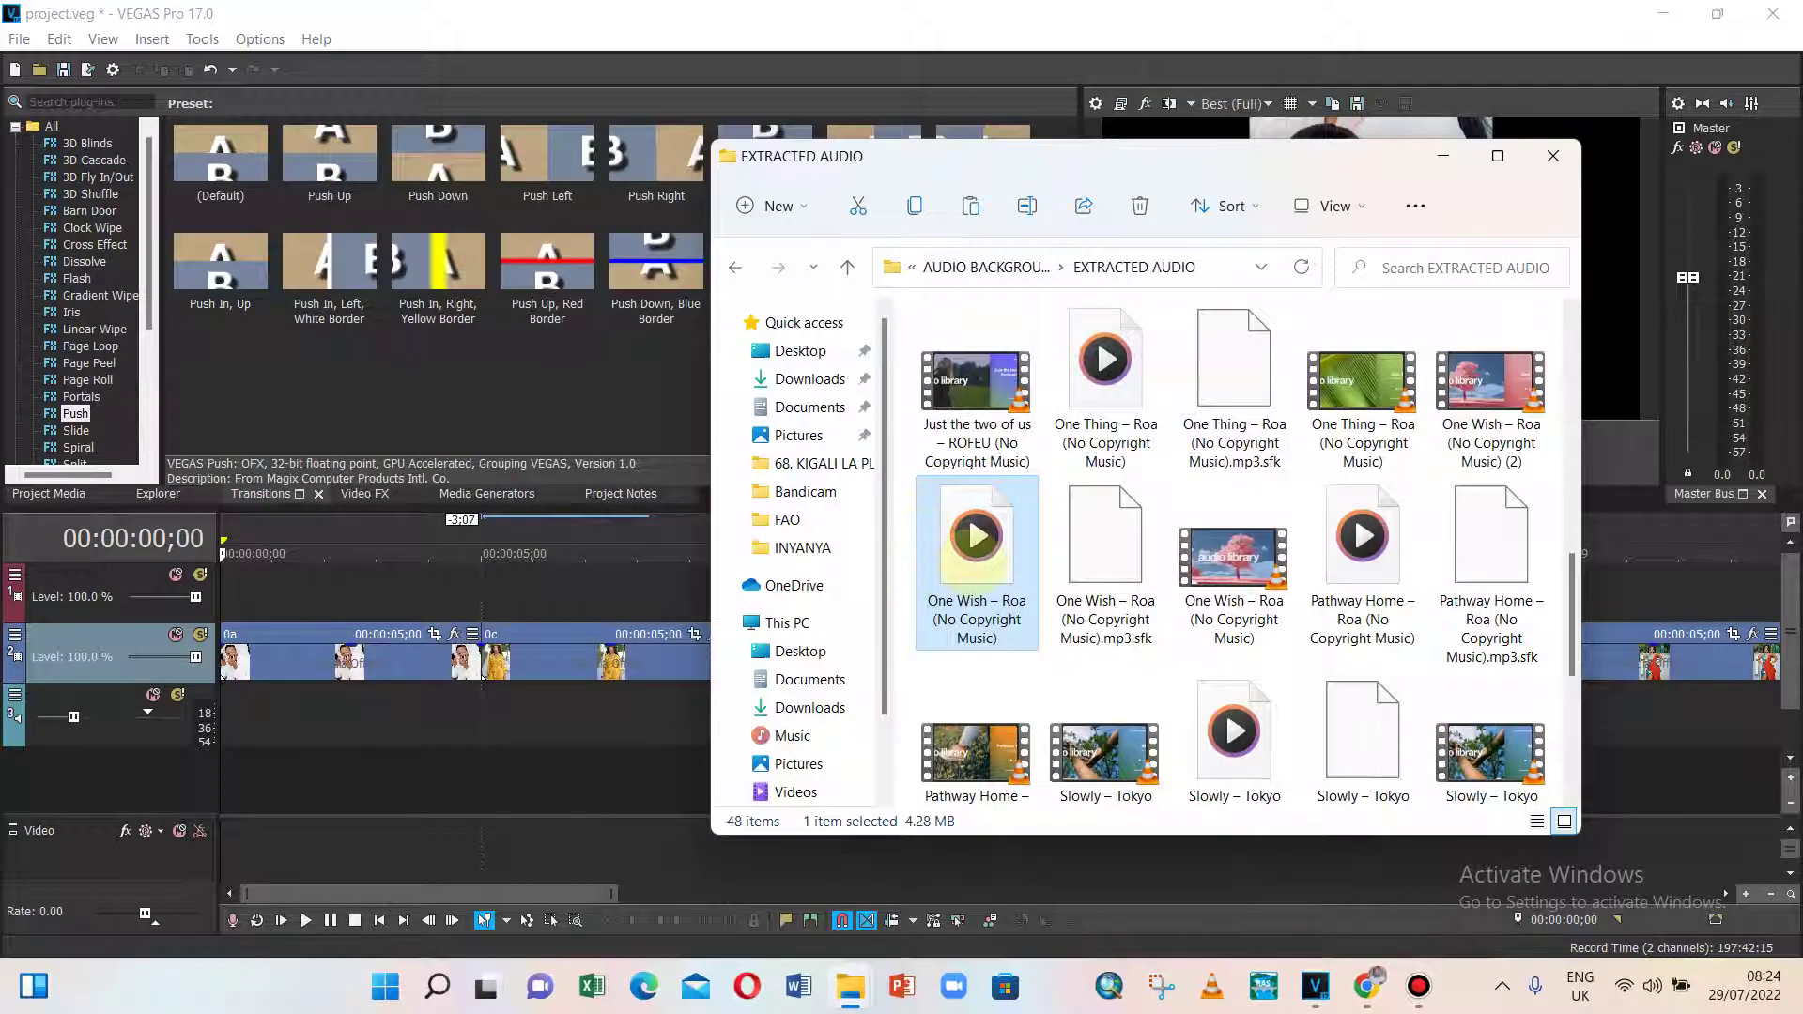
- Place One Wish – Roa (No Copyright Music) on the audio track at 00:00:00;00 and return to the VEGAS Pro project
drag(976, 562, 235, 692)
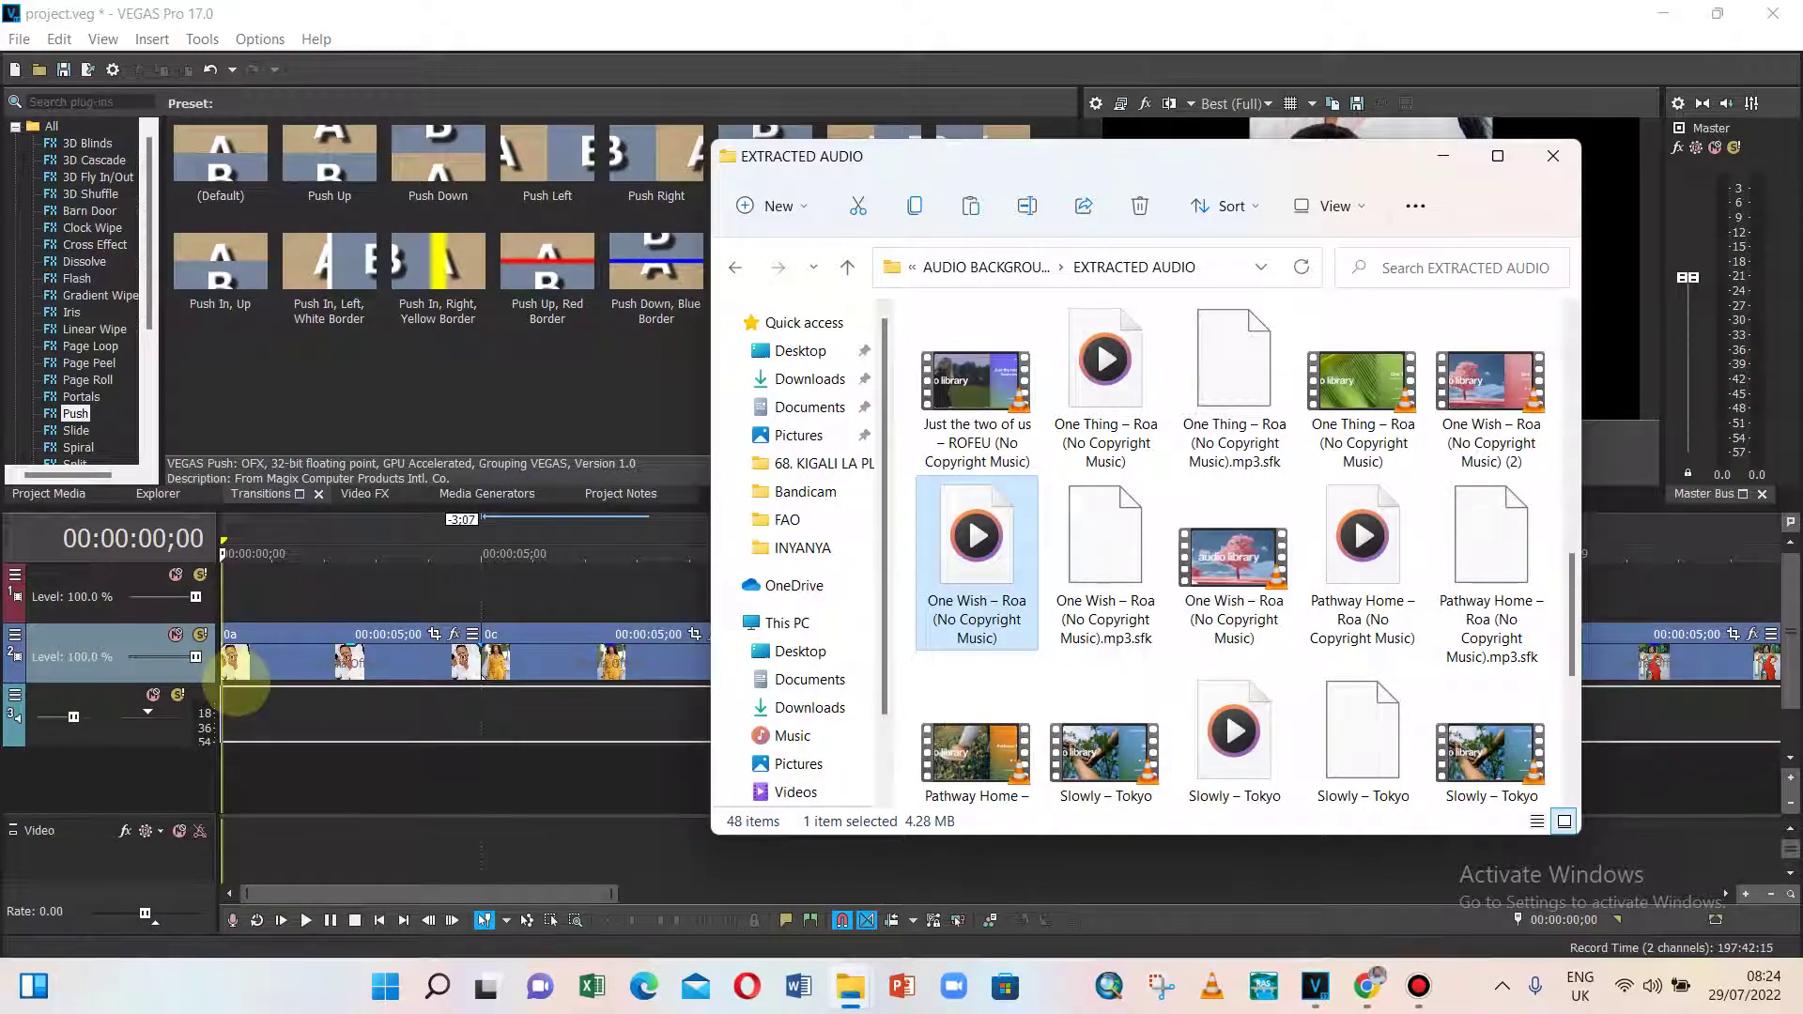
drag(238, 695, 231, 691)
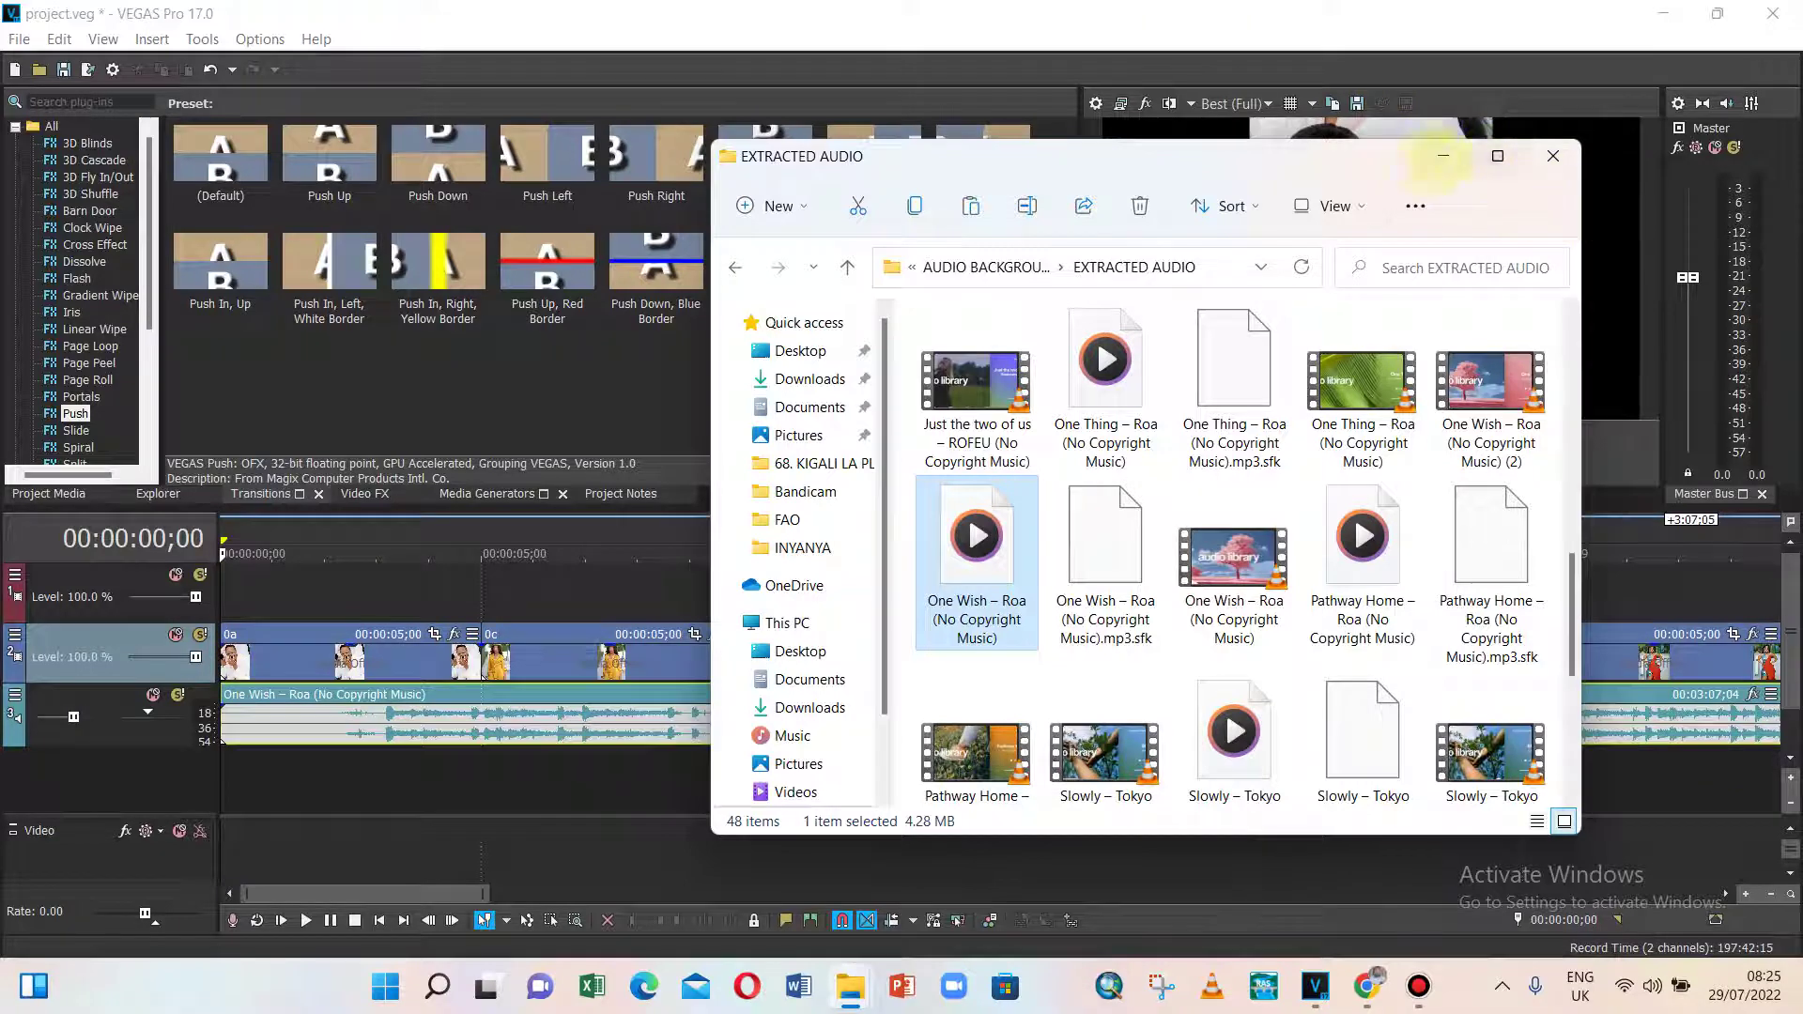
click(1442, 156)
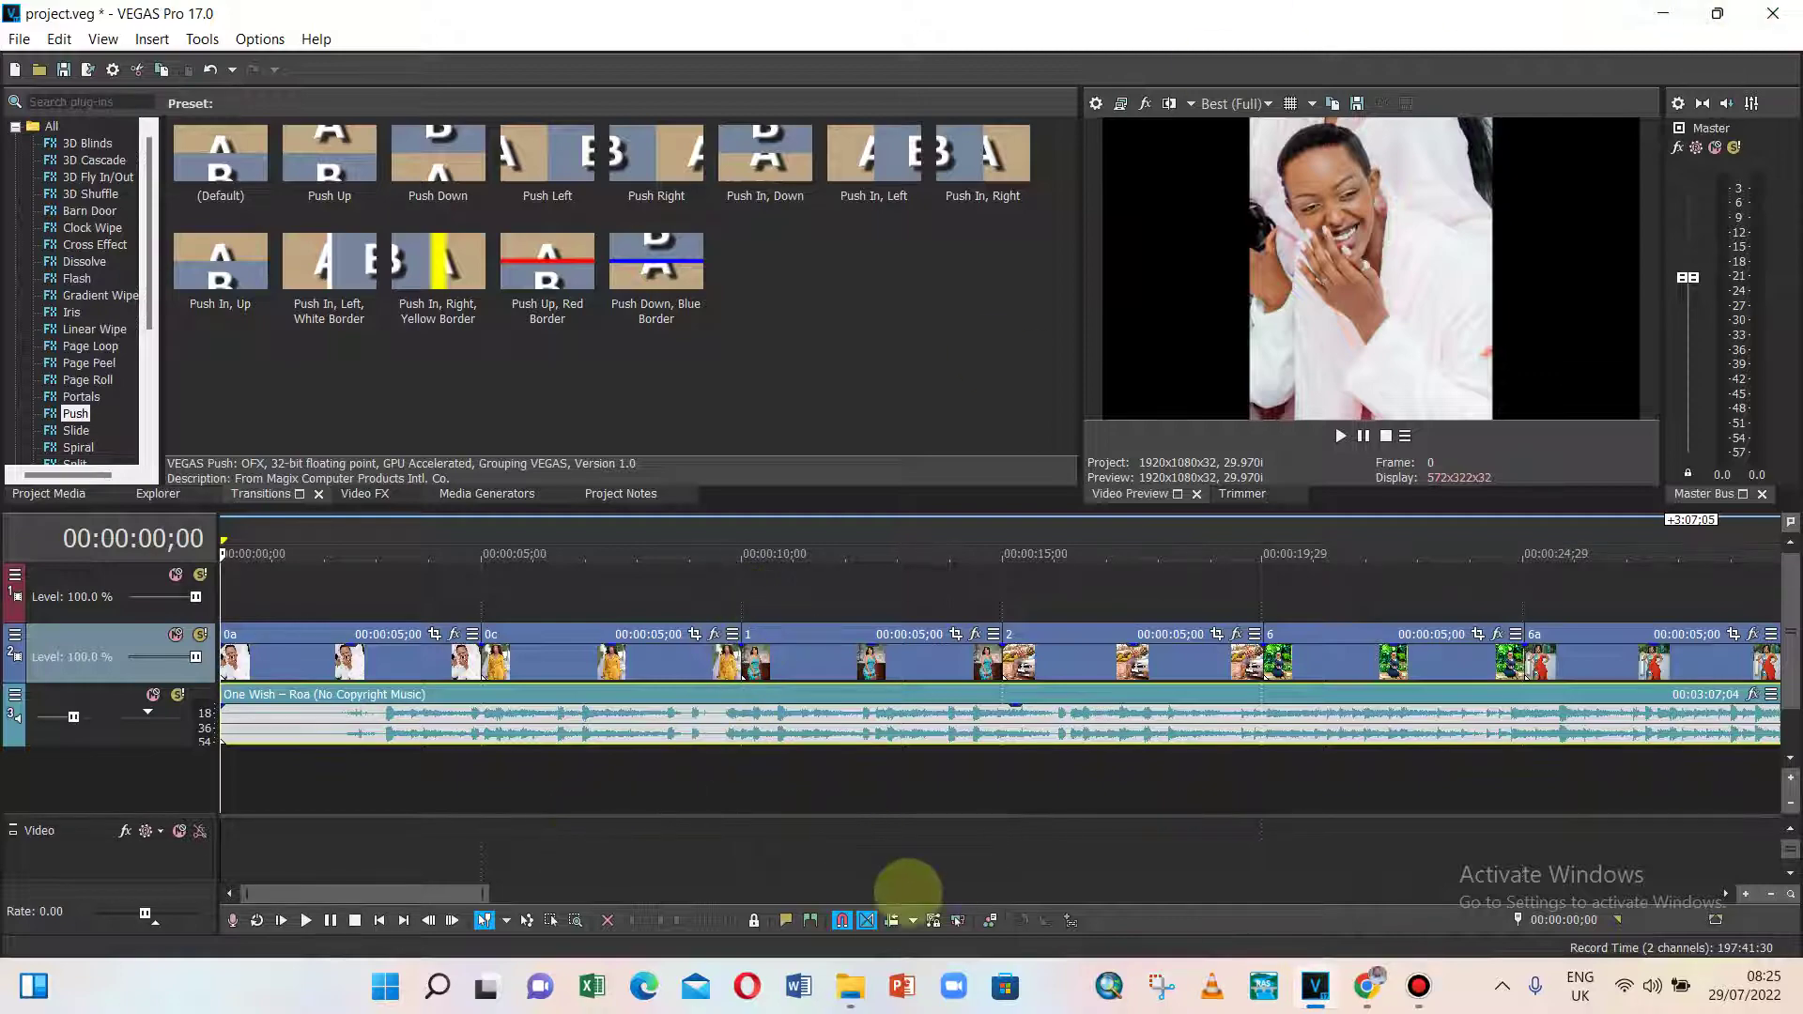
- Examine the file properties of One Wish – Roa (No Copyright Music) in the EXTRACTED AUDIO folder
mouse_move(852, 986)
click(700, 892)
click(976, 751)
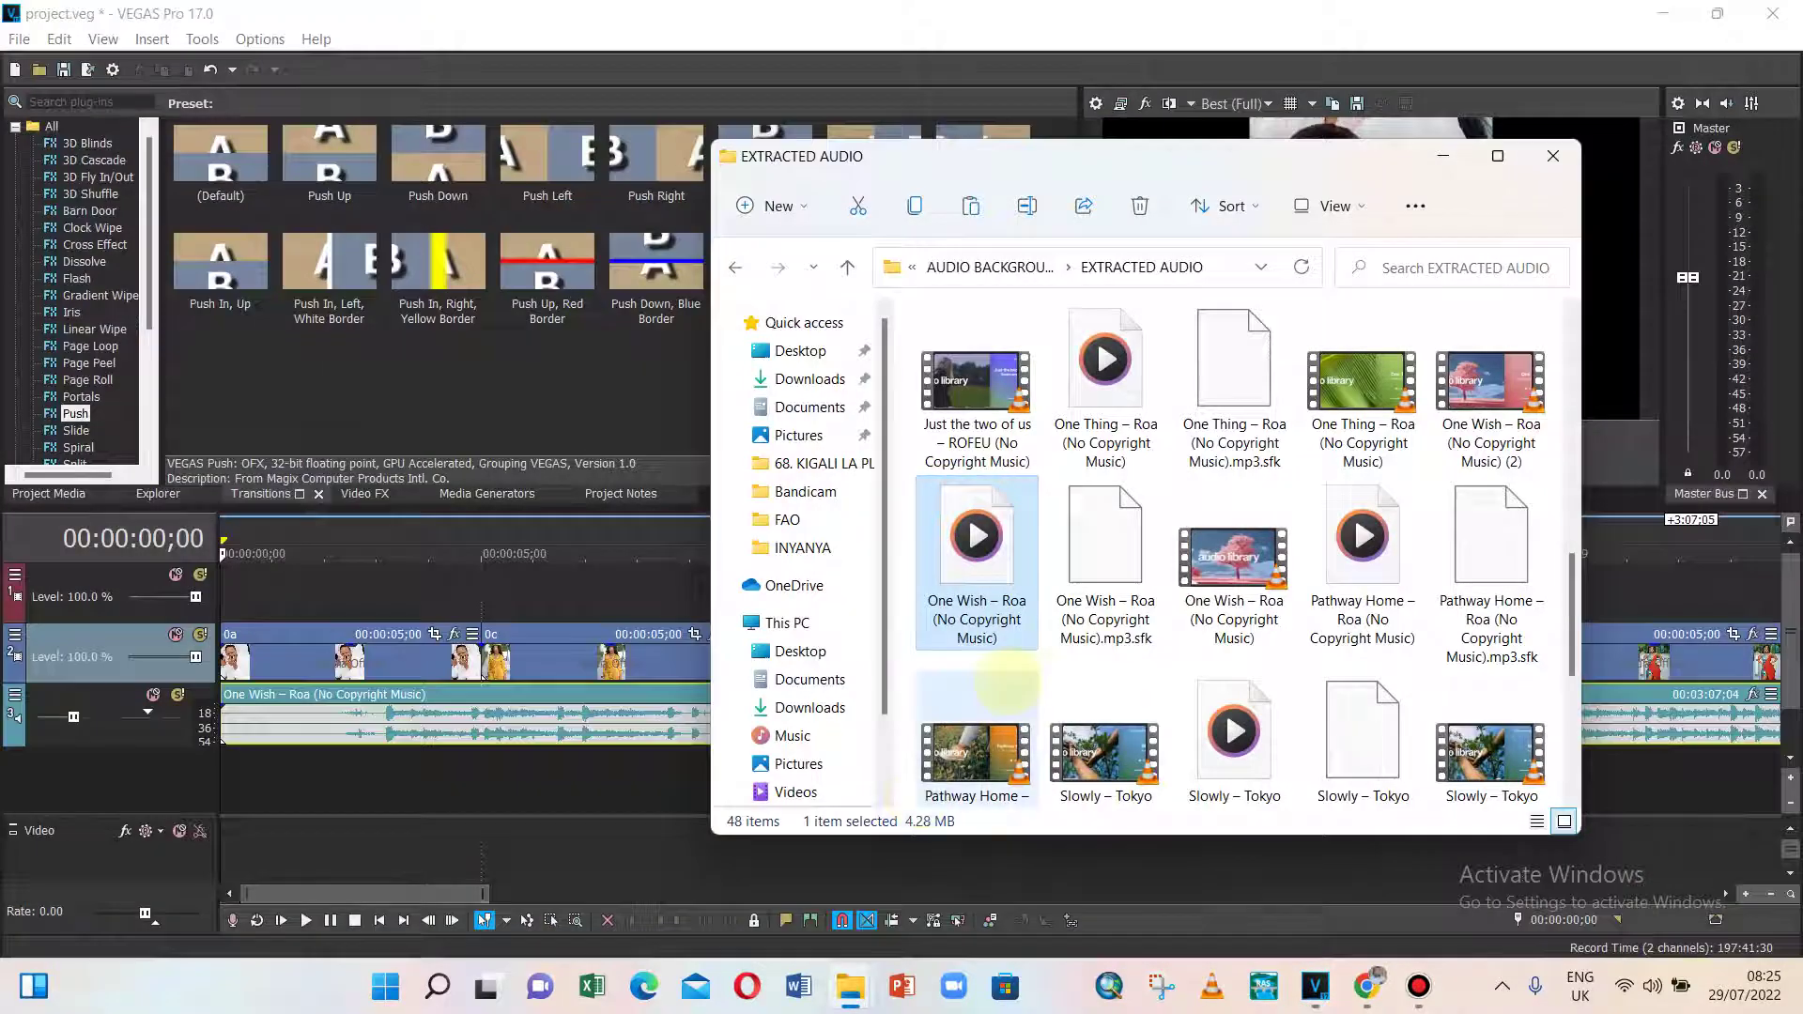
click(951, 515)
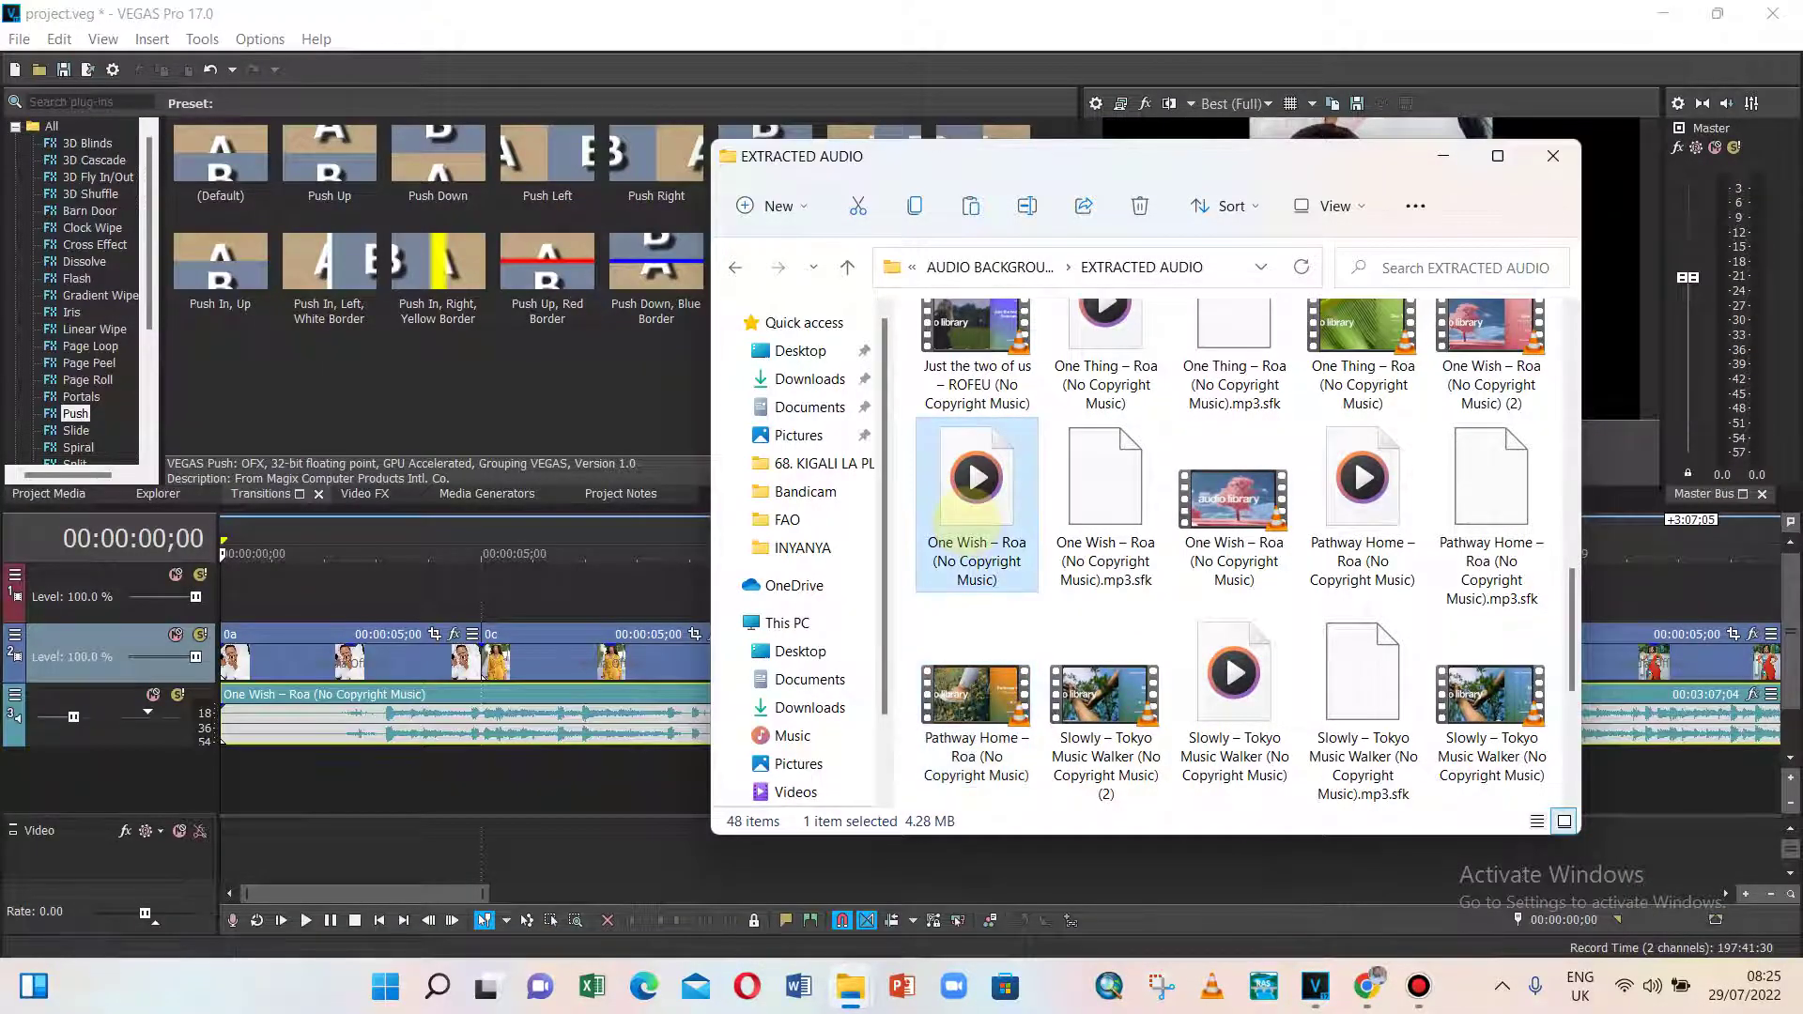
right_click(977, 575)
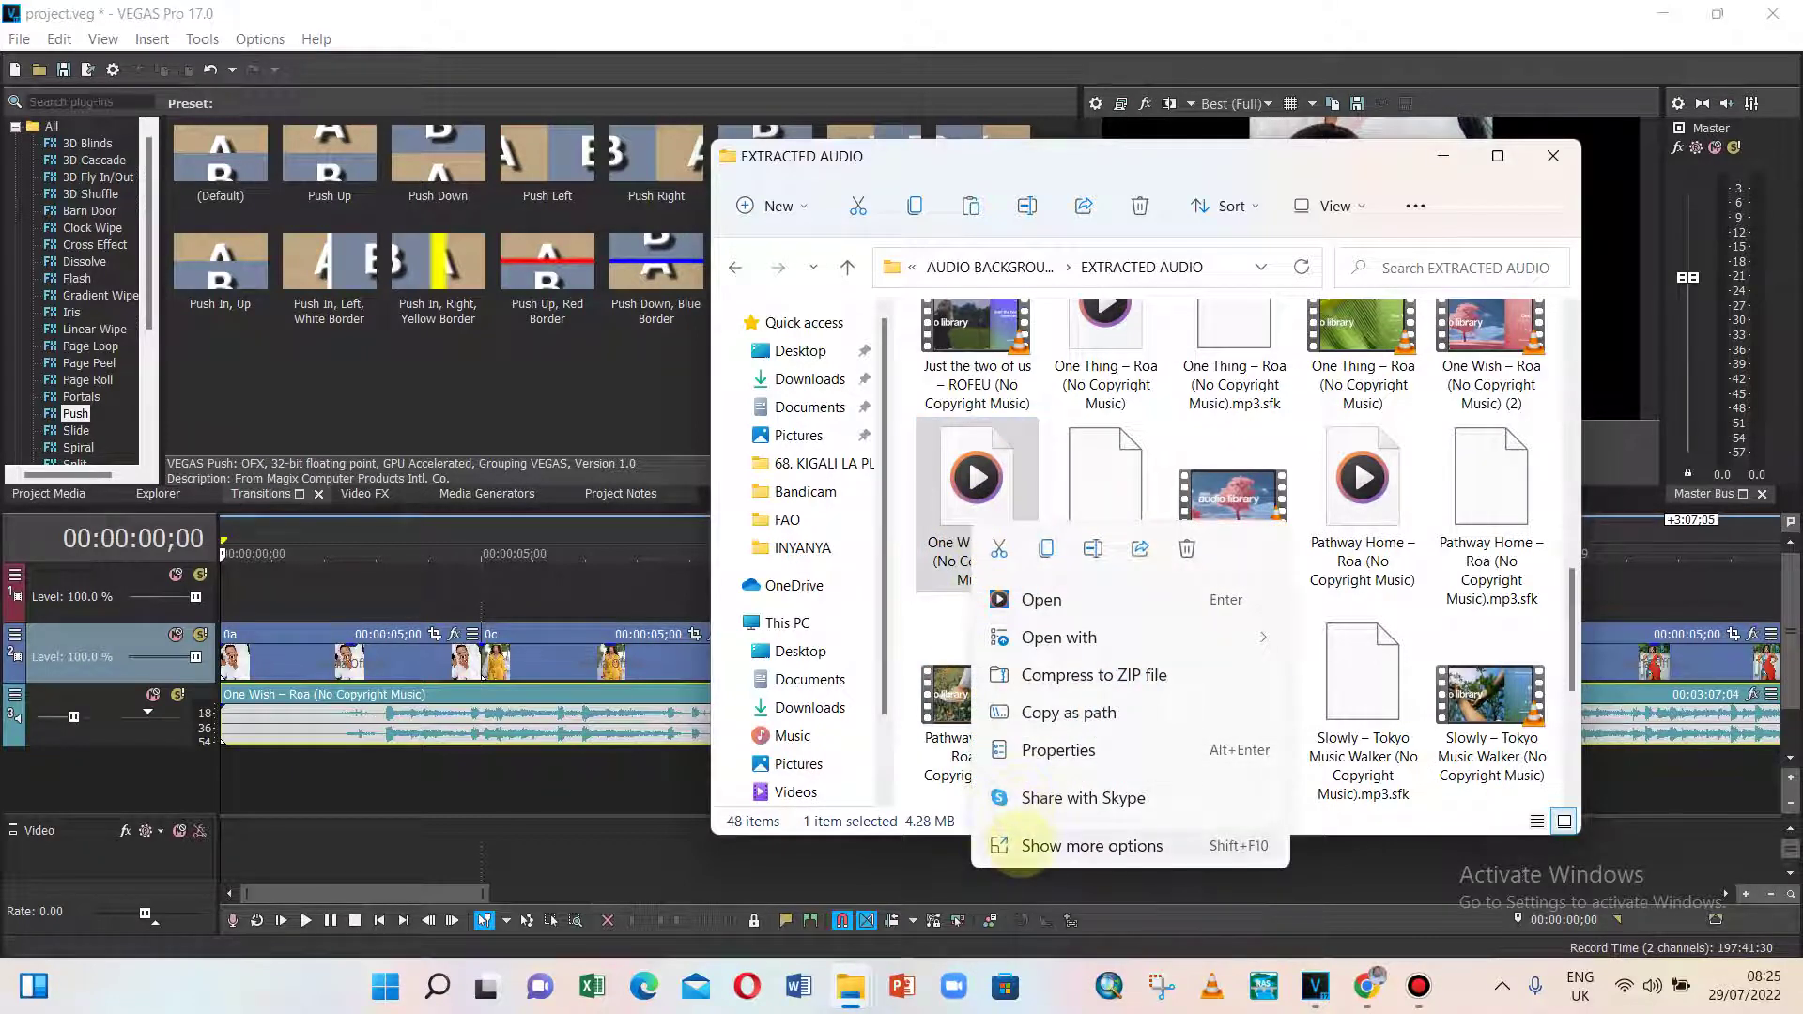
click(1090, 843)
click(1092, 824)
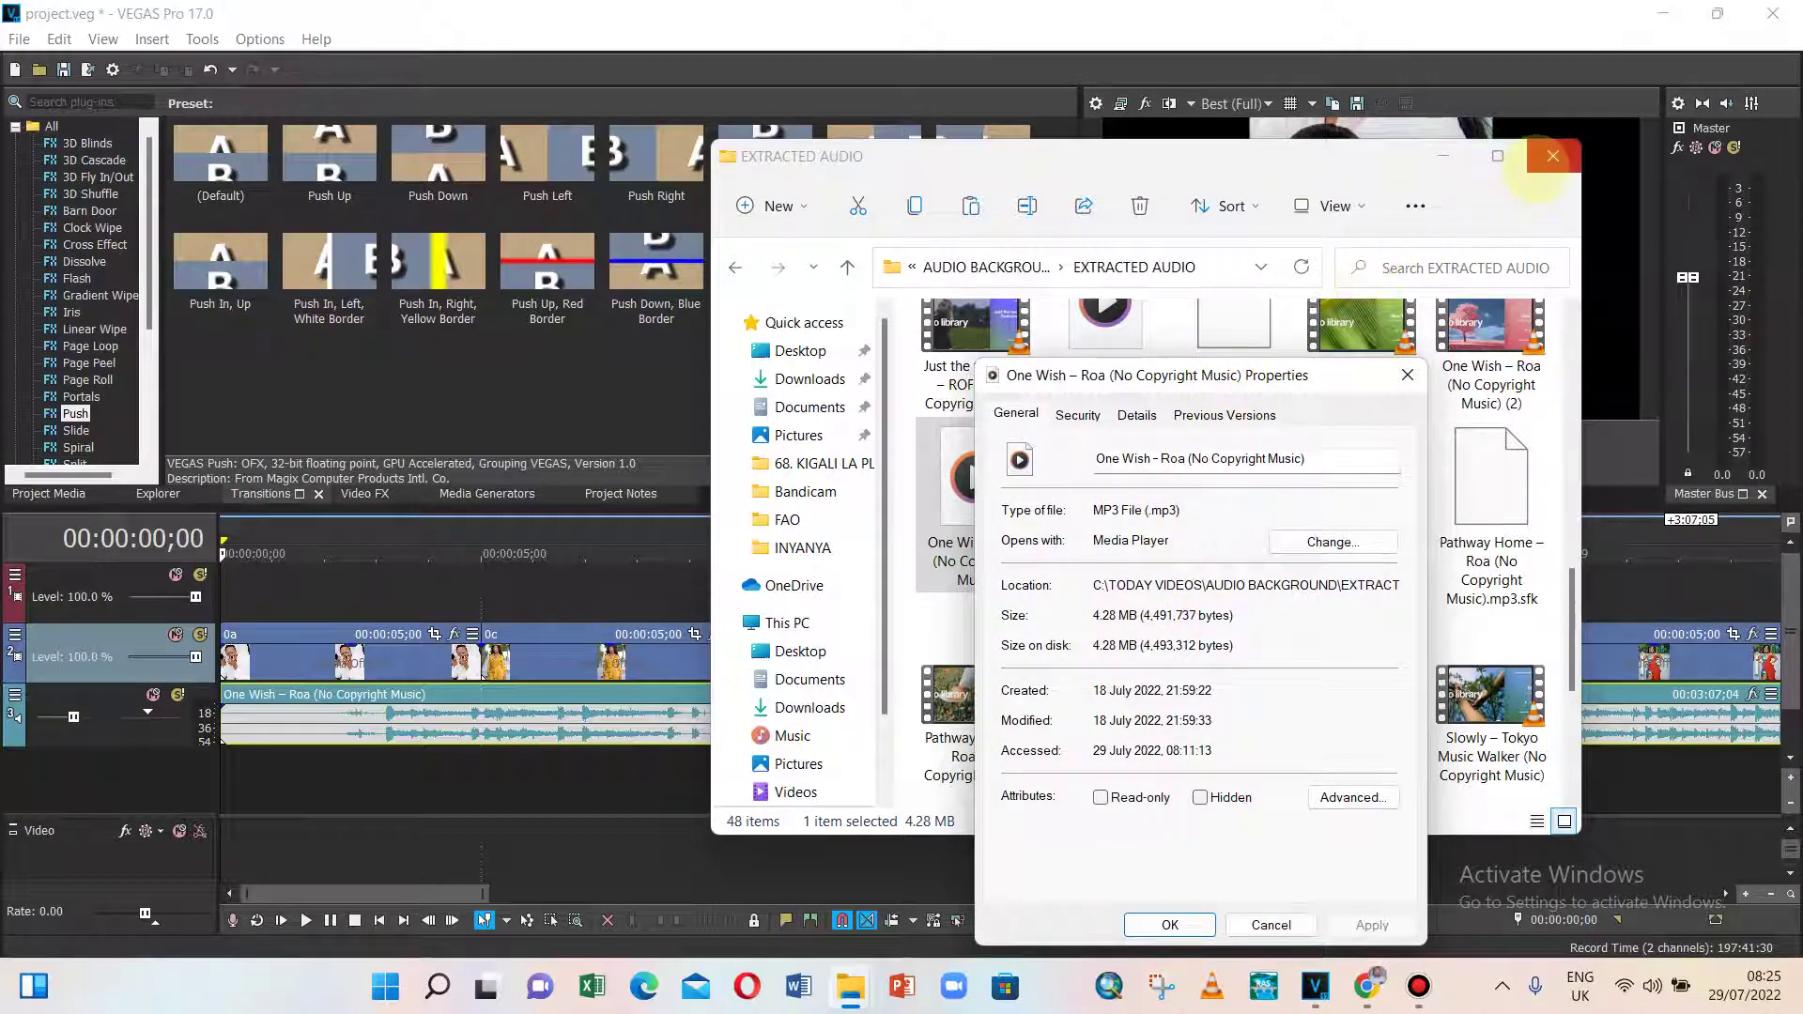
click(1552, 156)
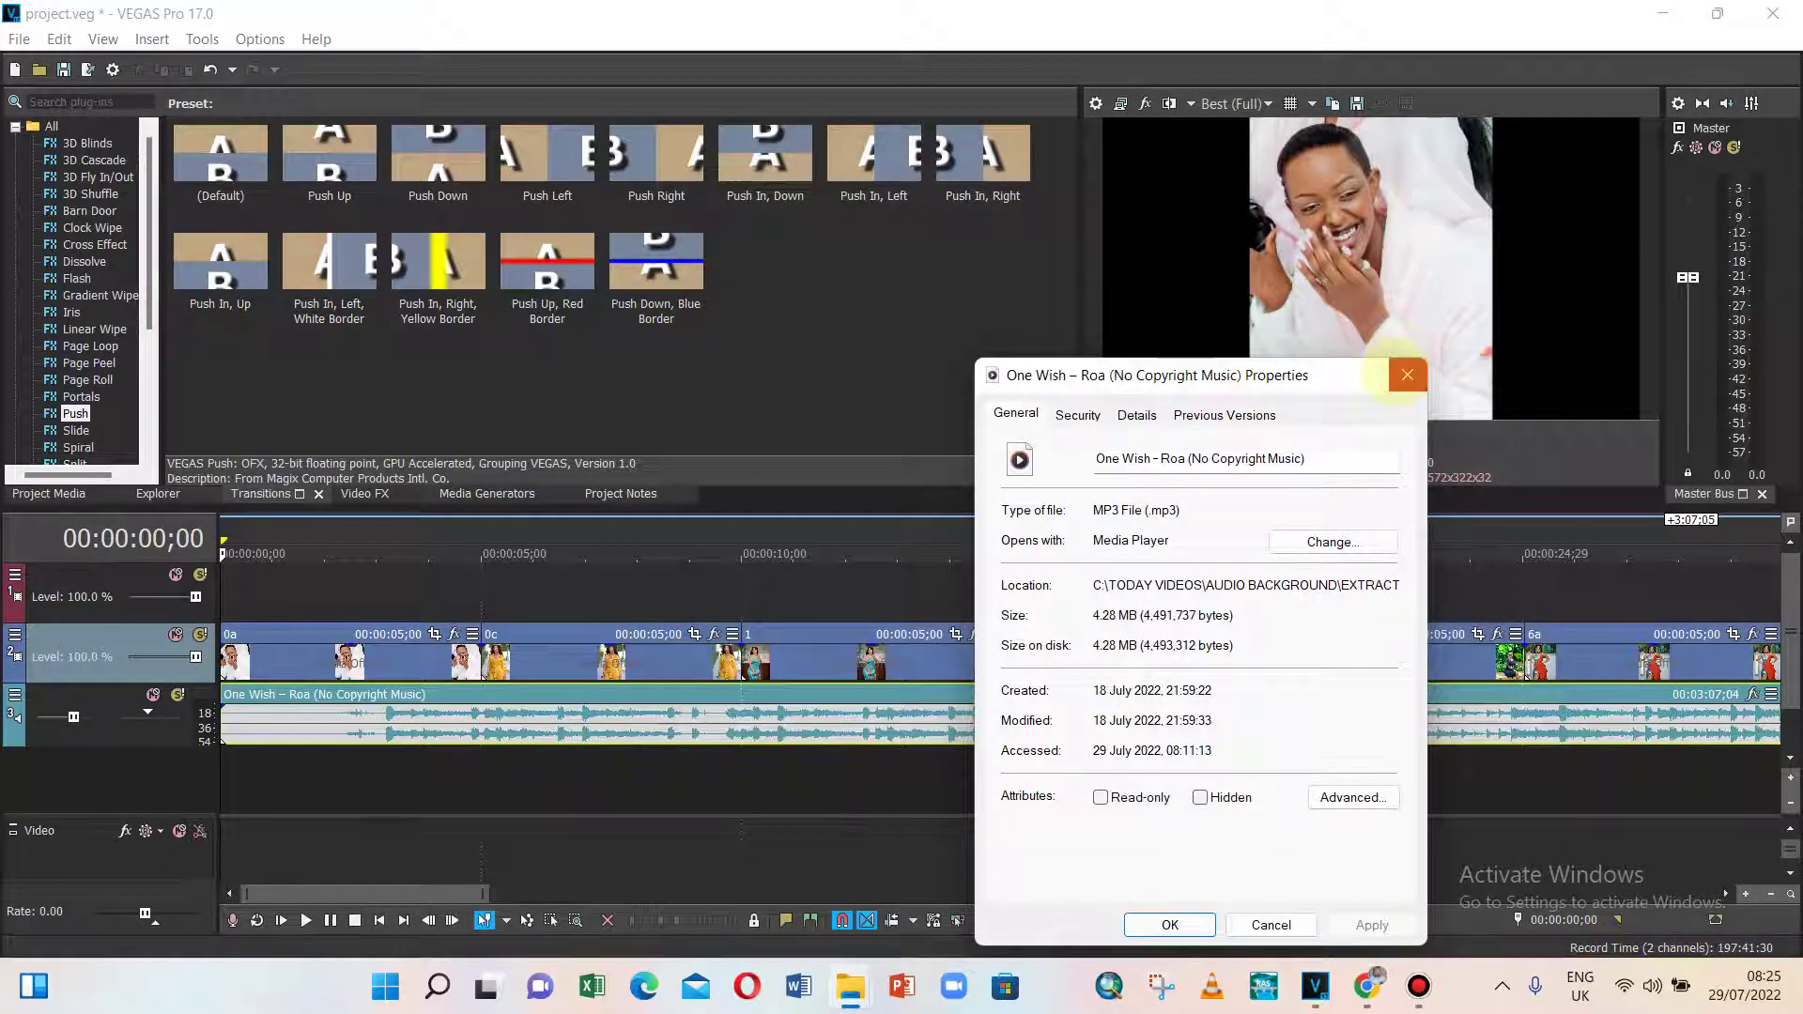
click(1407, 375)
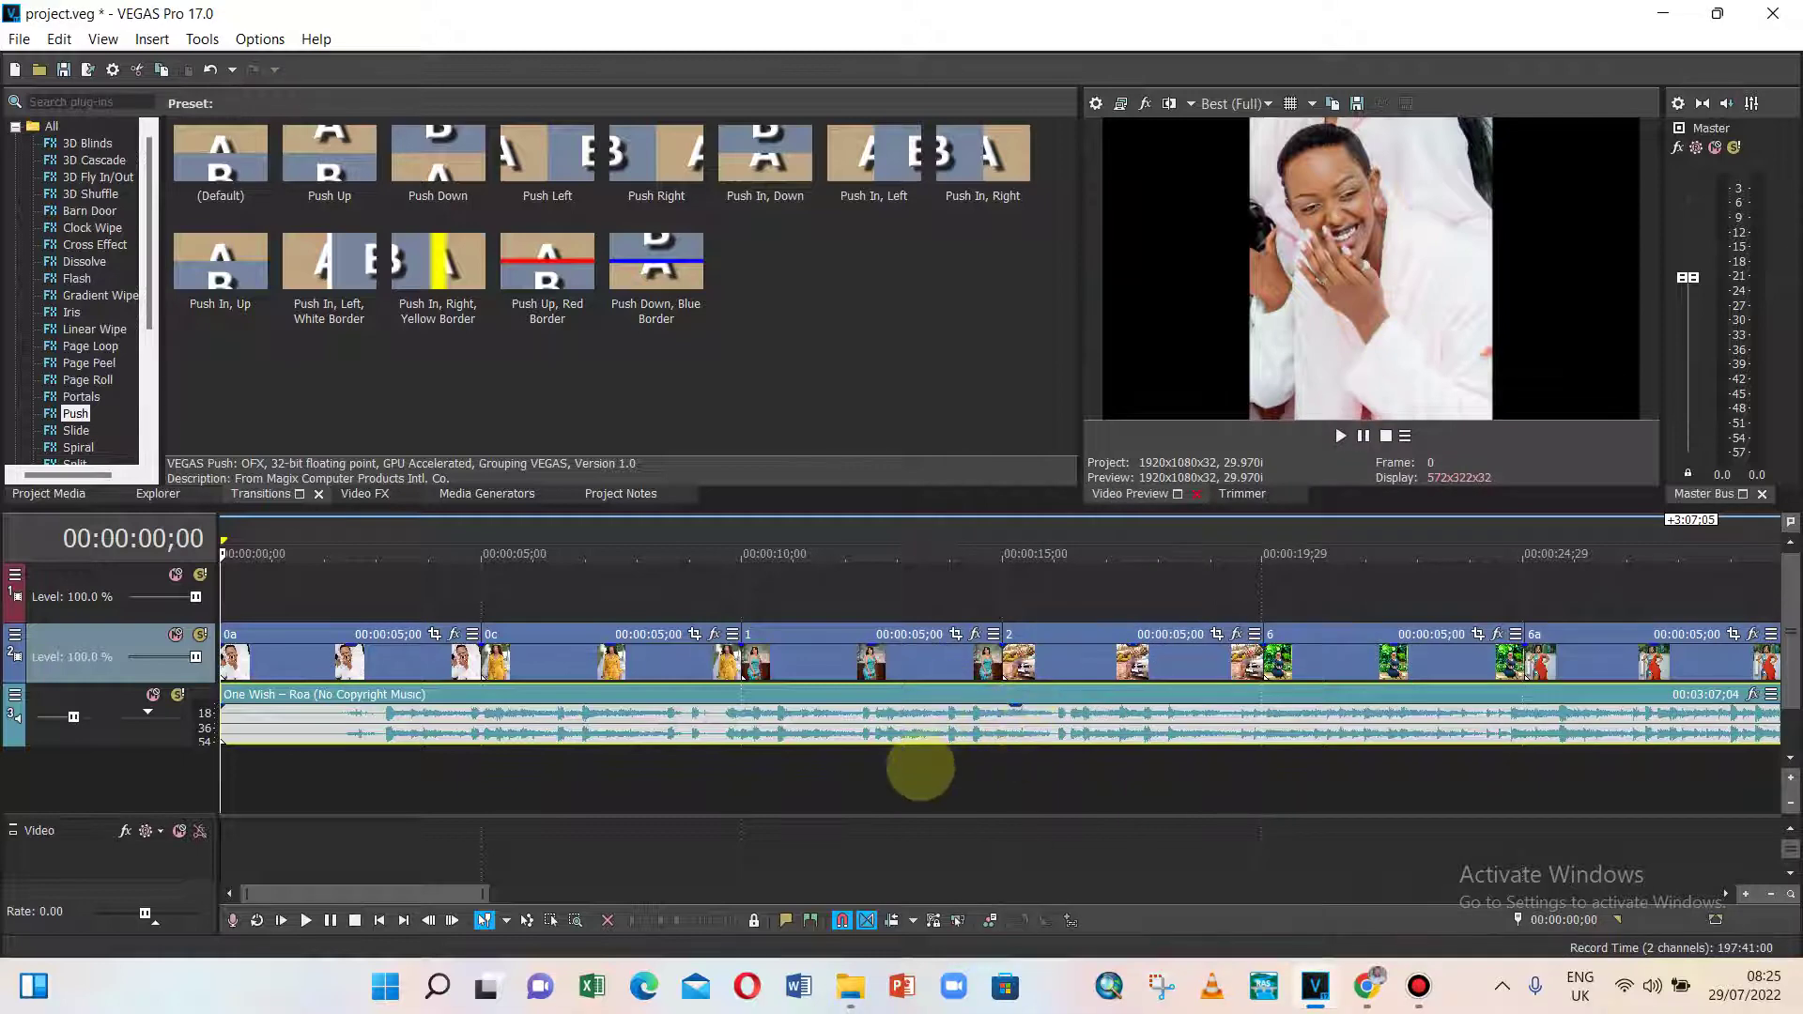
- Trim the end of the One Wish music event to the end of the last picture, for a length of 00:00:55;00
scroll(917, 700, down, 4)
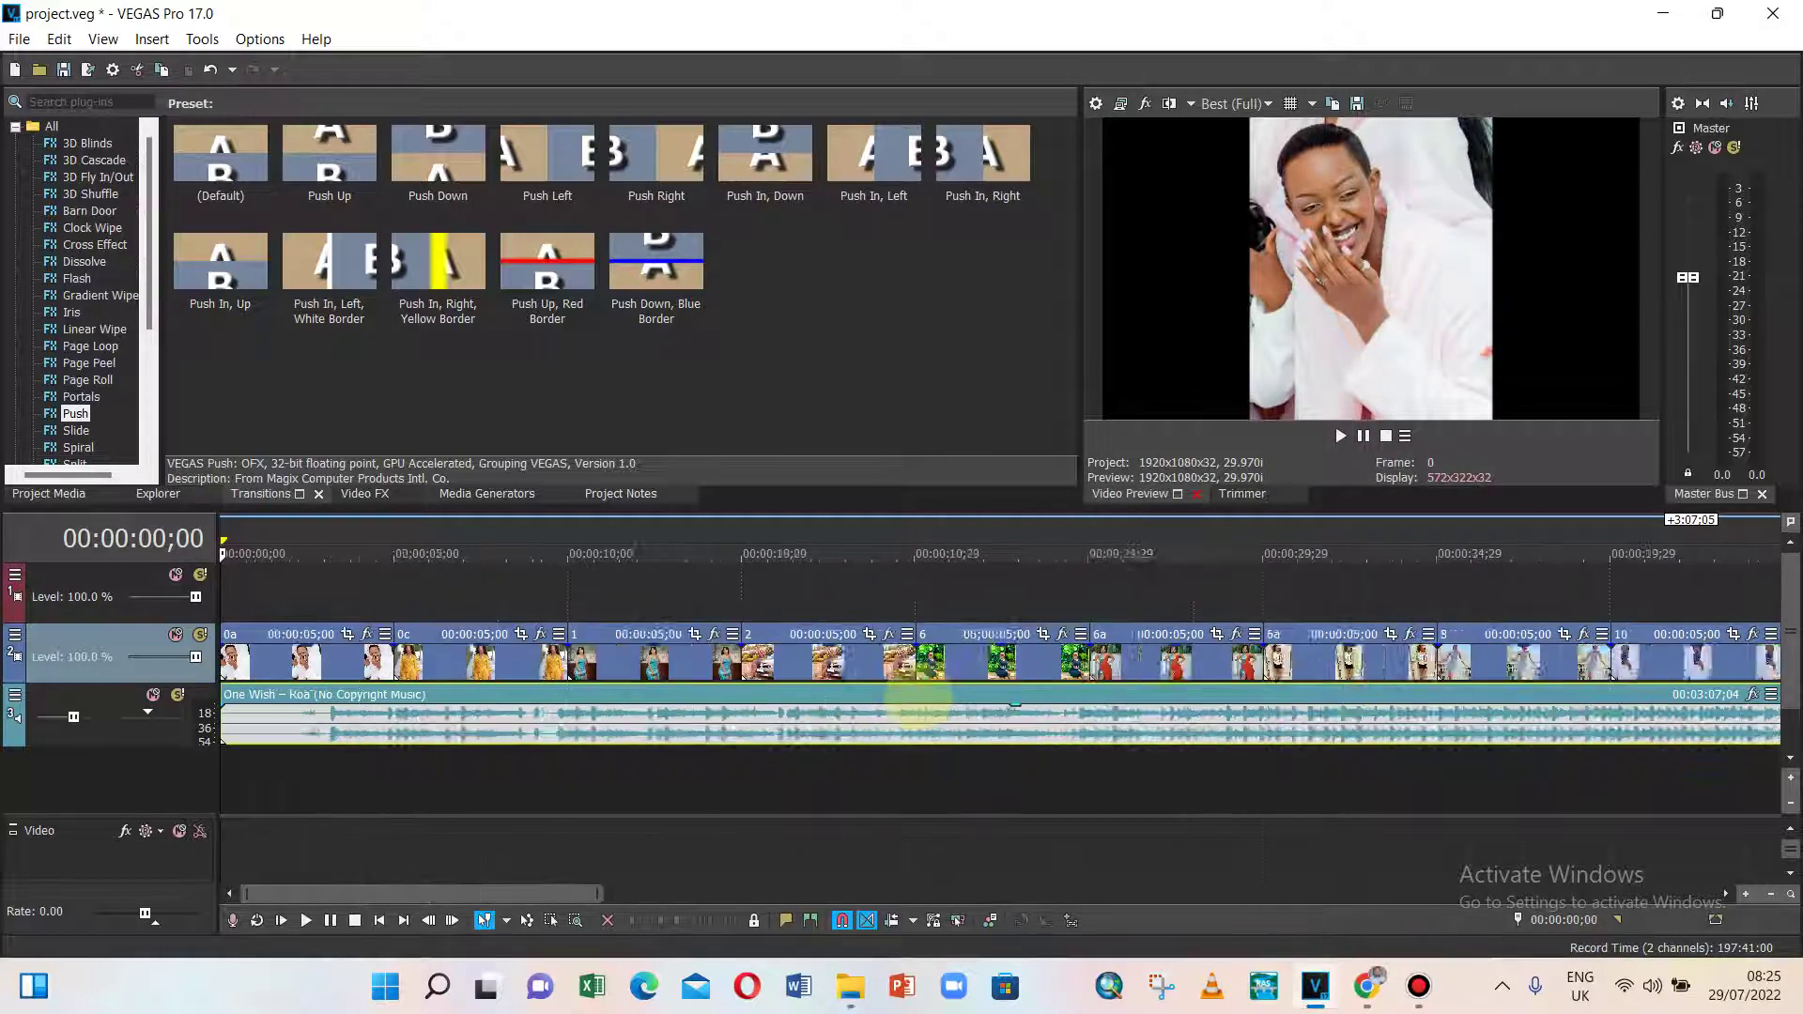
scroll(917, 699, down, 2)
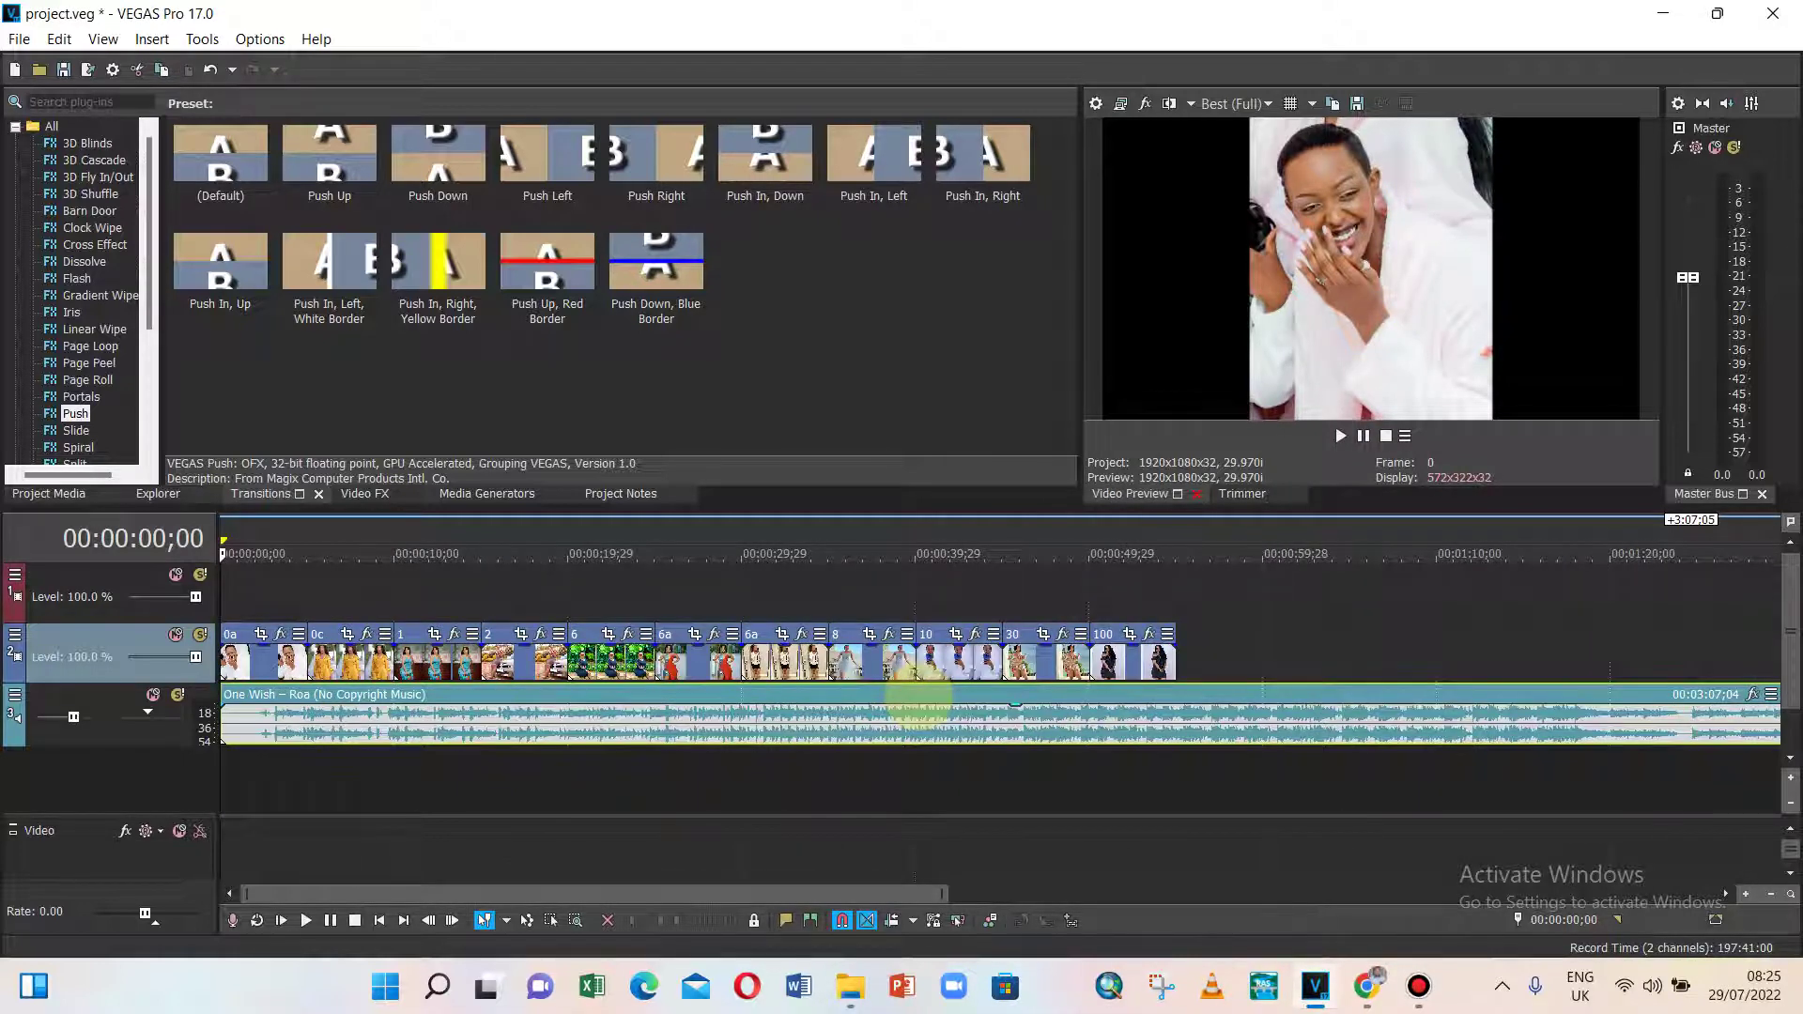
scroll(966, 742, down, 3)
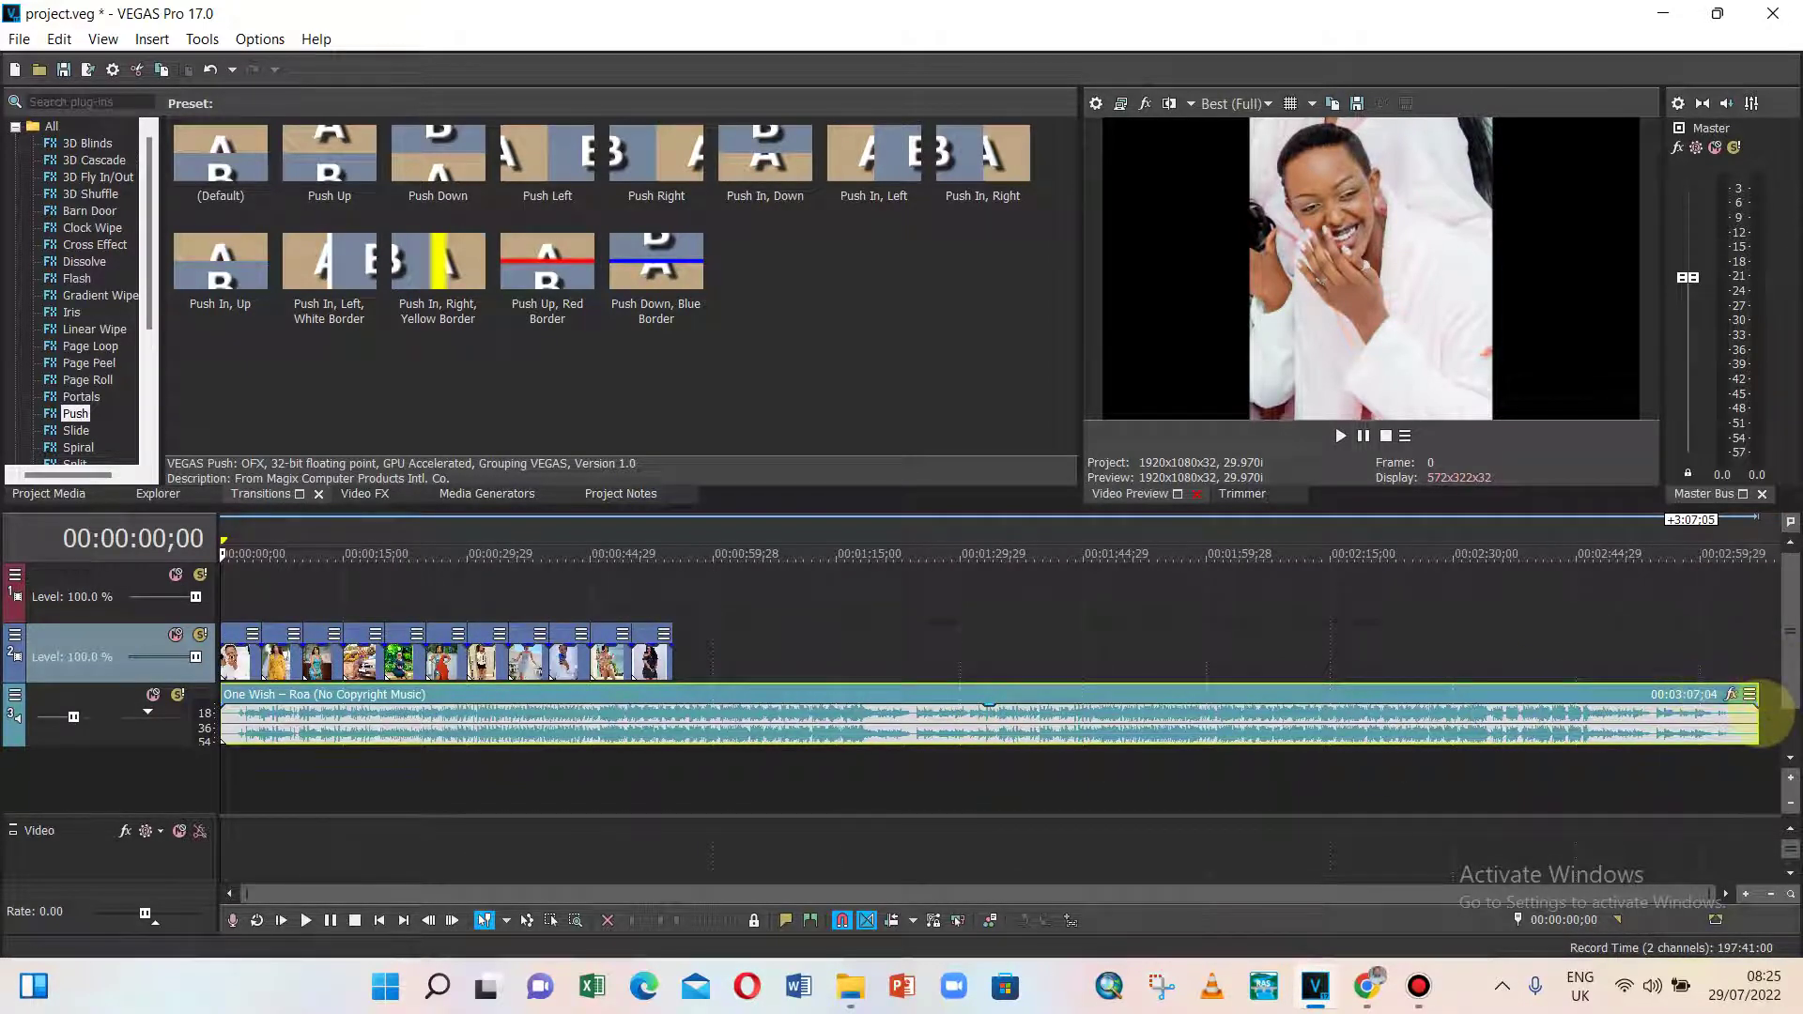
drag(1758, 713, 688, 669)
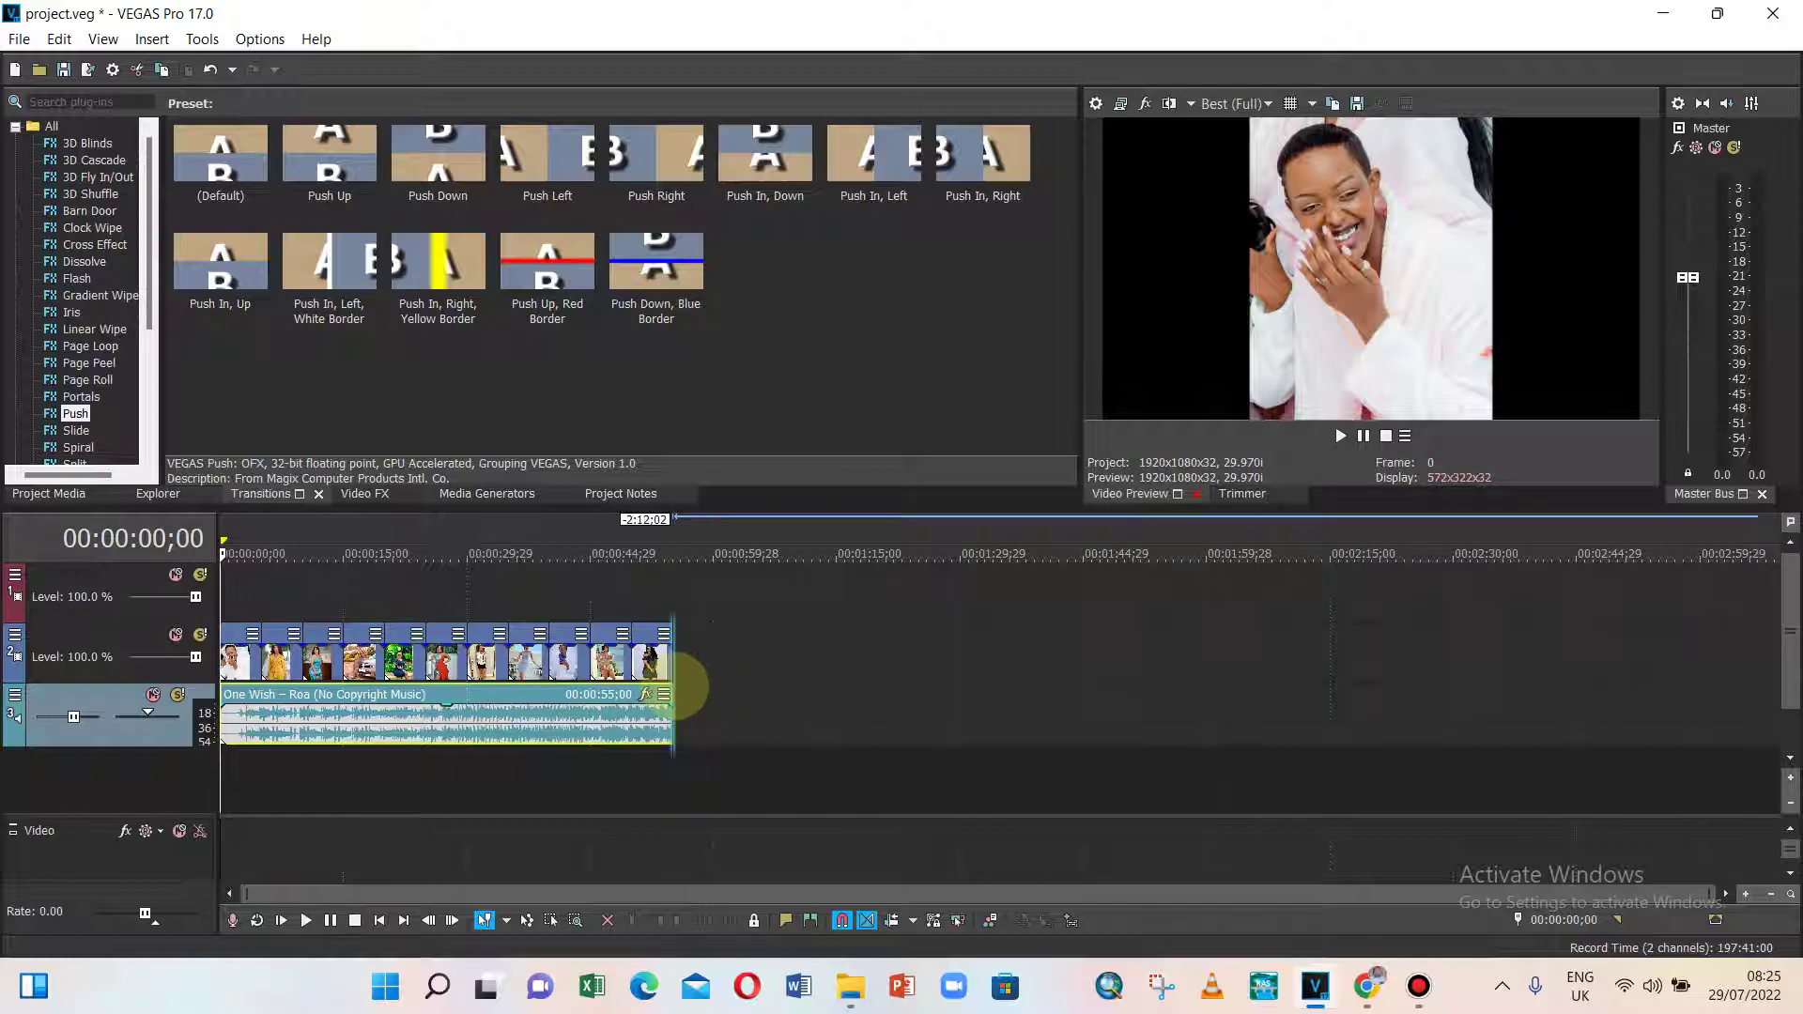
scroll(690, 696, up, 4)
scroll(690, 697, down, 2)
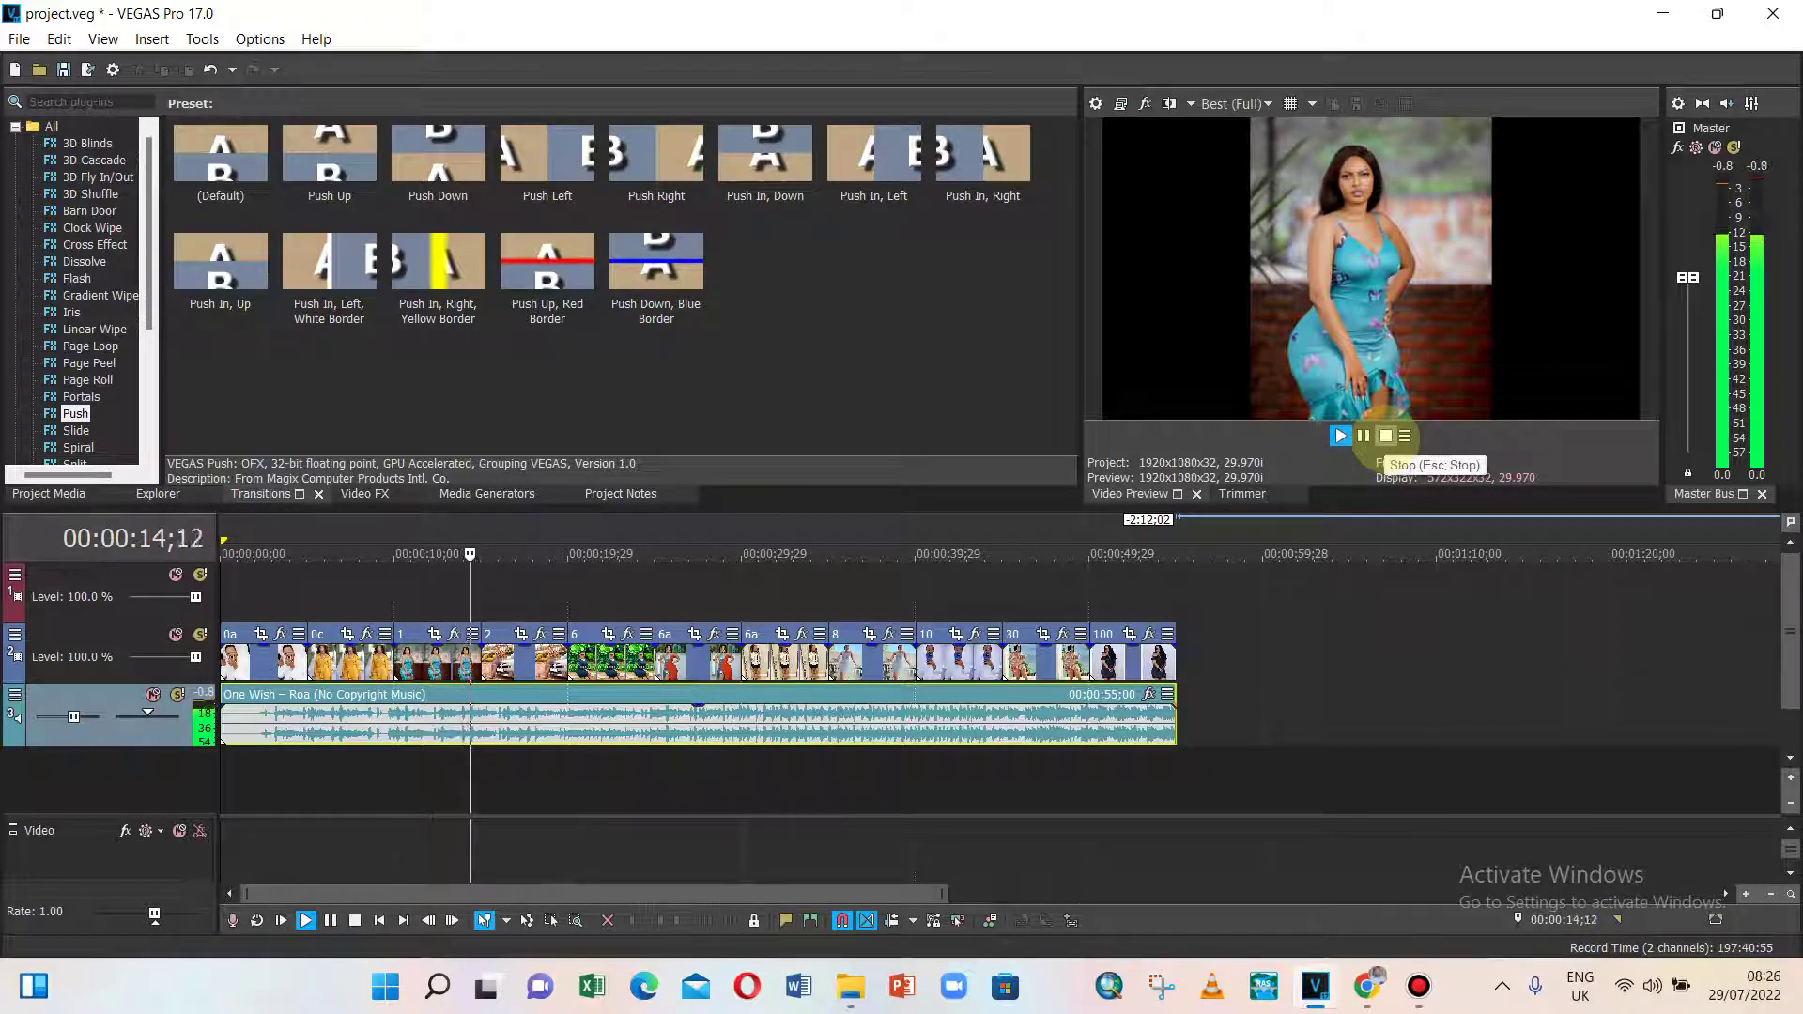
- Play the slideshow from the beginning to check the pictures with the trimmed music, and pause past 00:00:15
click(1386, 435)
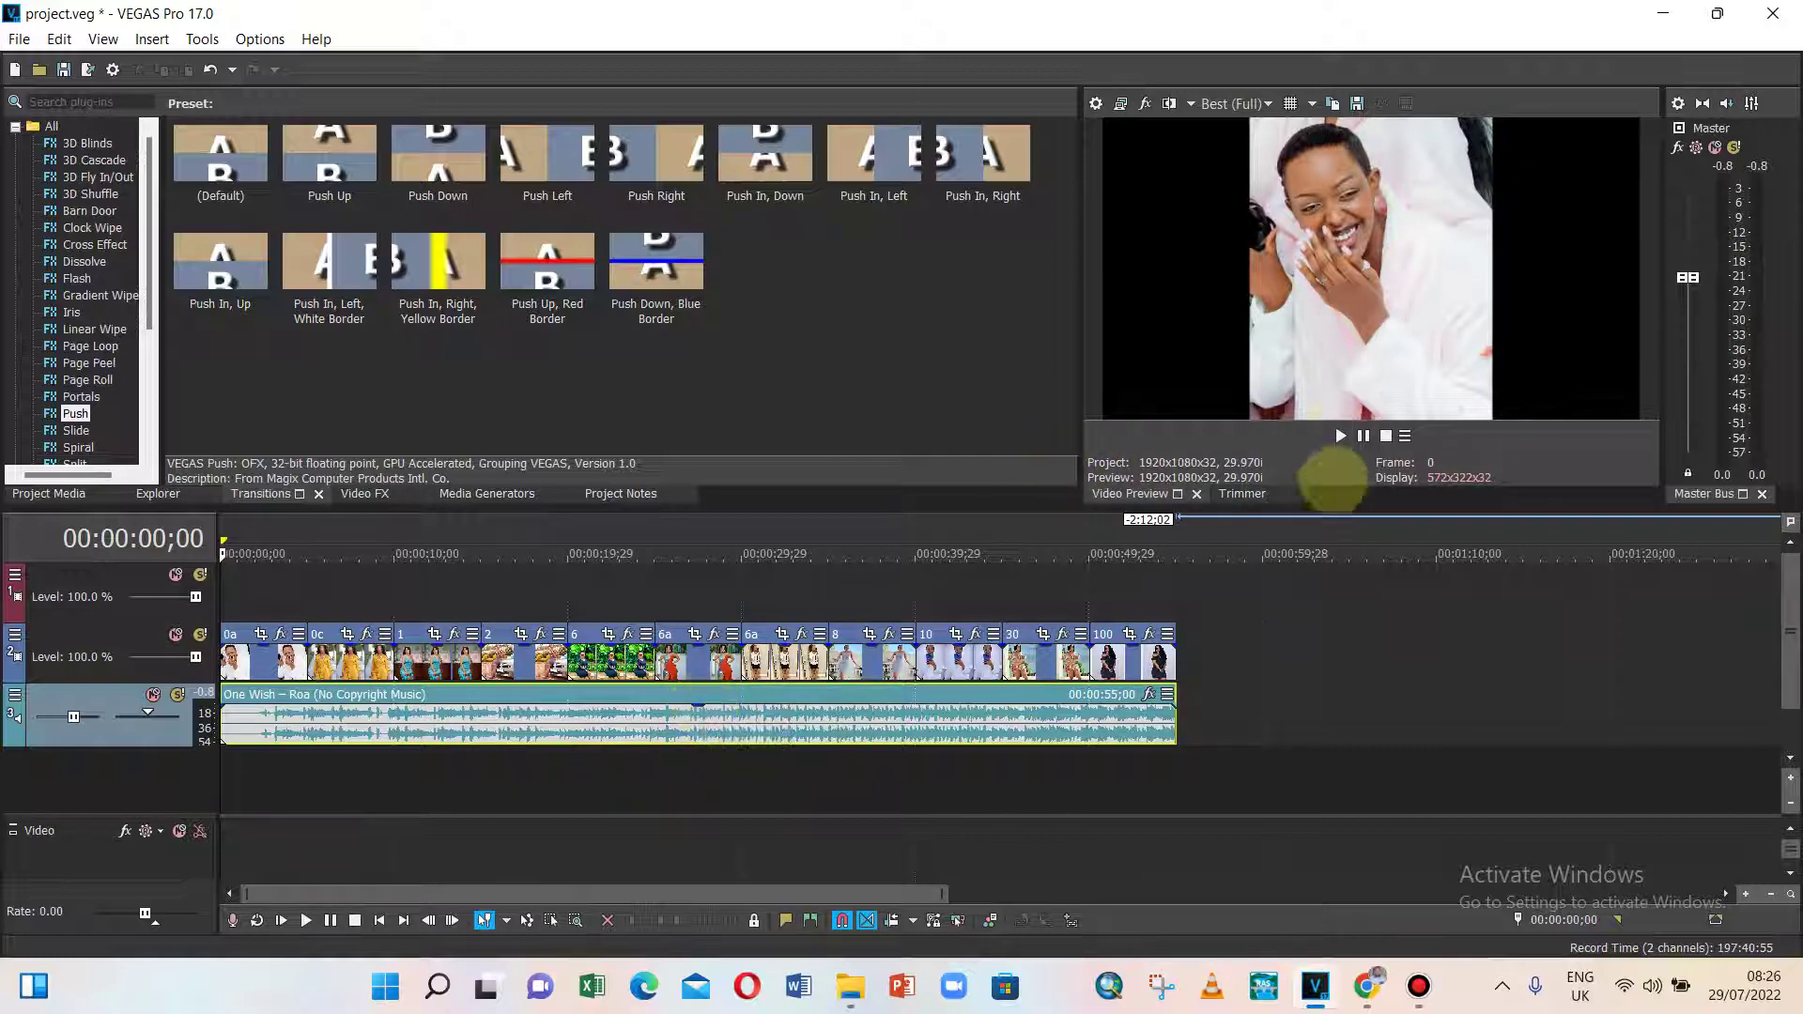
click(1340, 435)
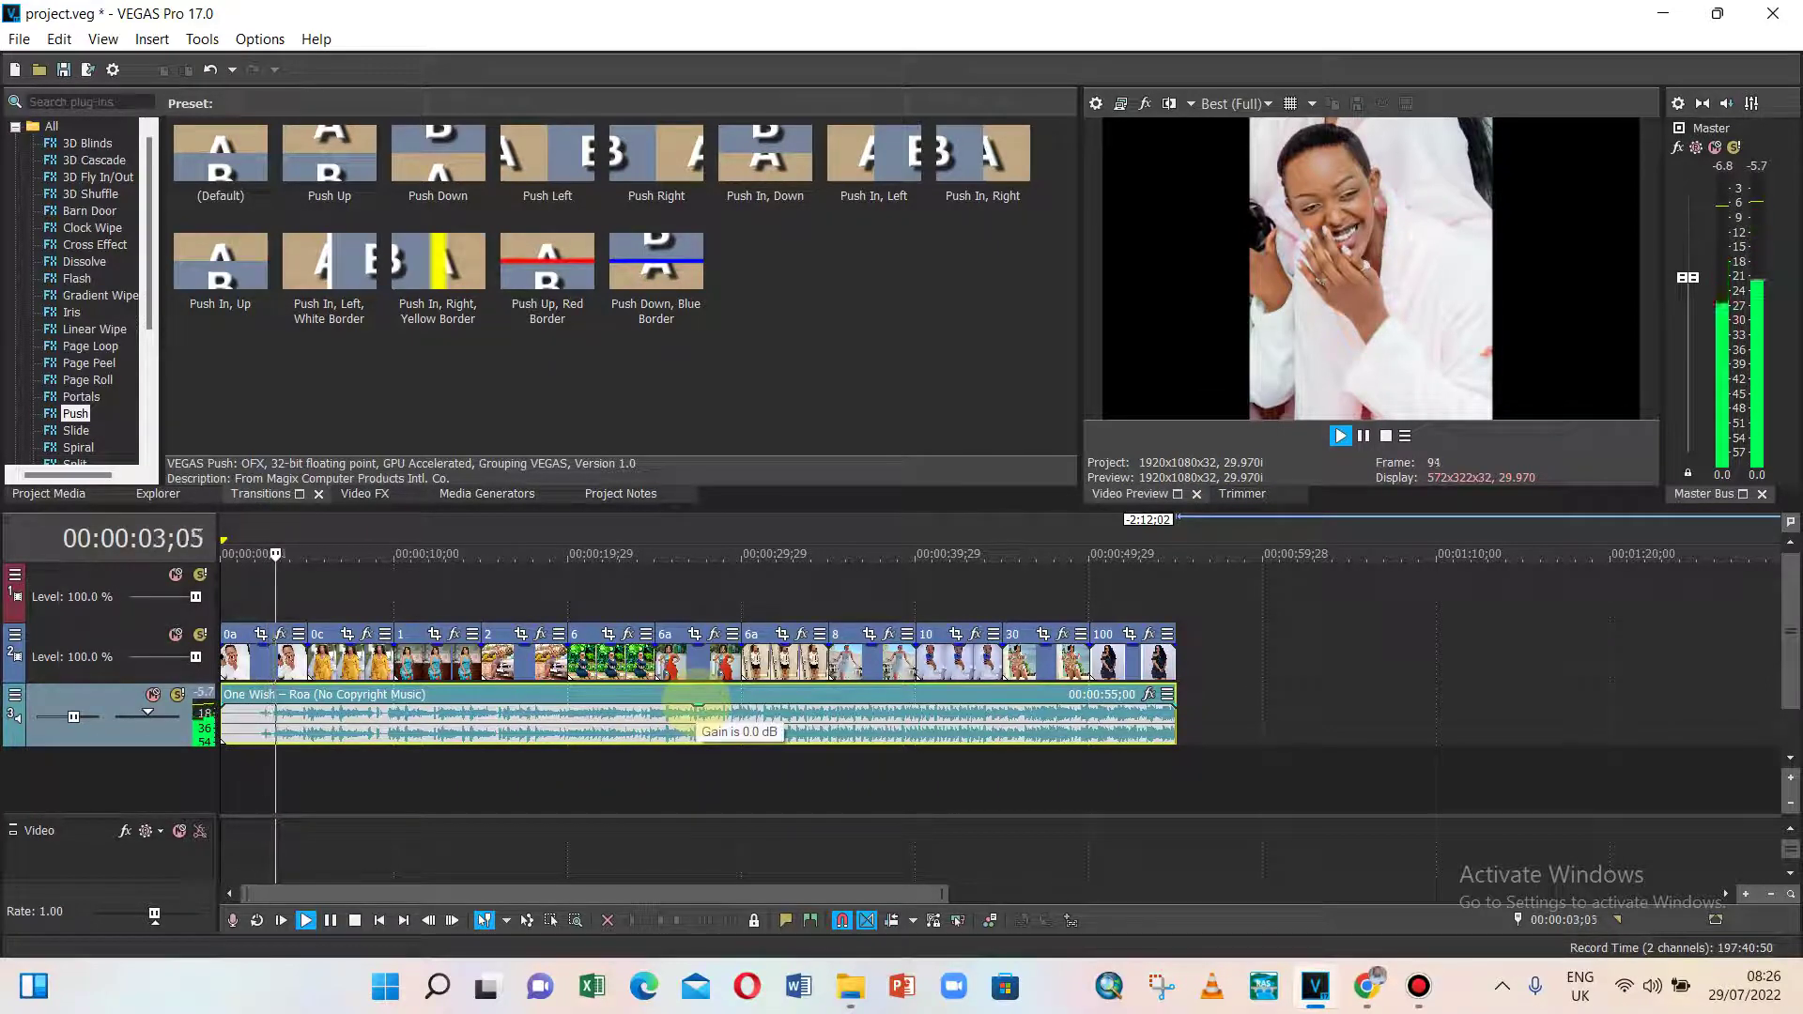
mouse_move(698, 707)
mouse_down()
mouse_move(700, 736)
mouse_move(700, 706)
mouse_up()
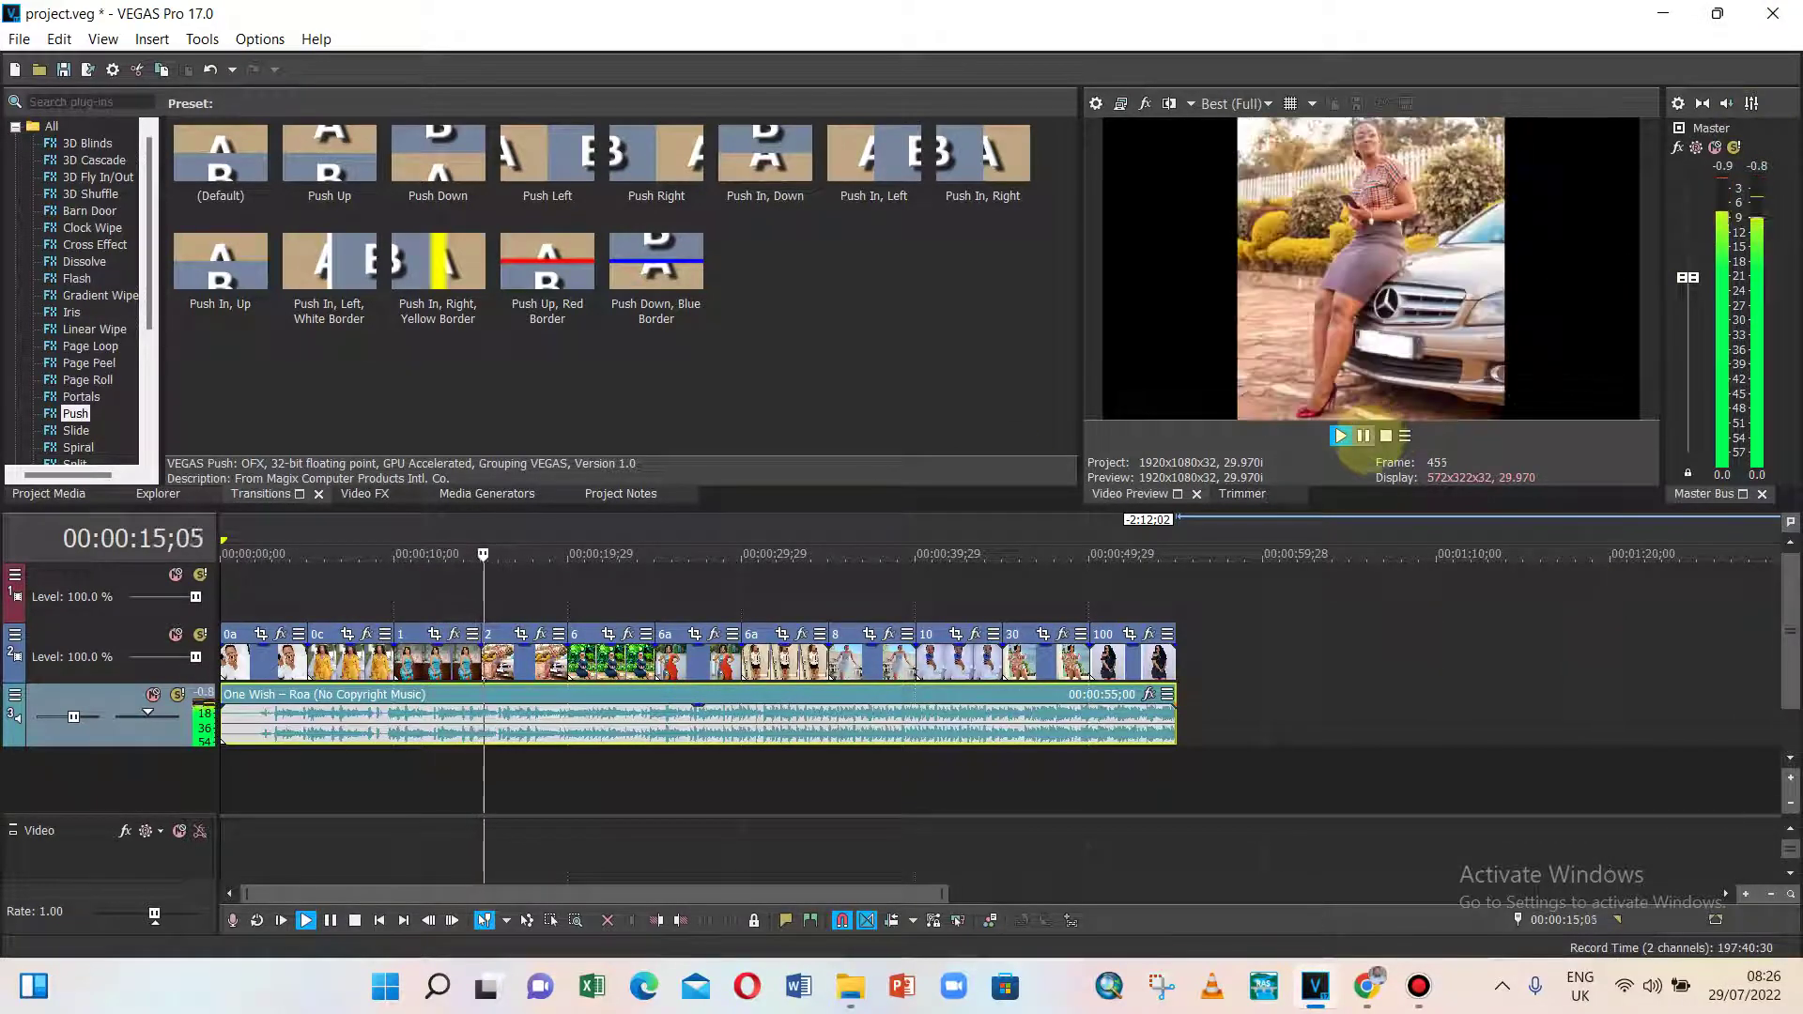
click(1362, 436)
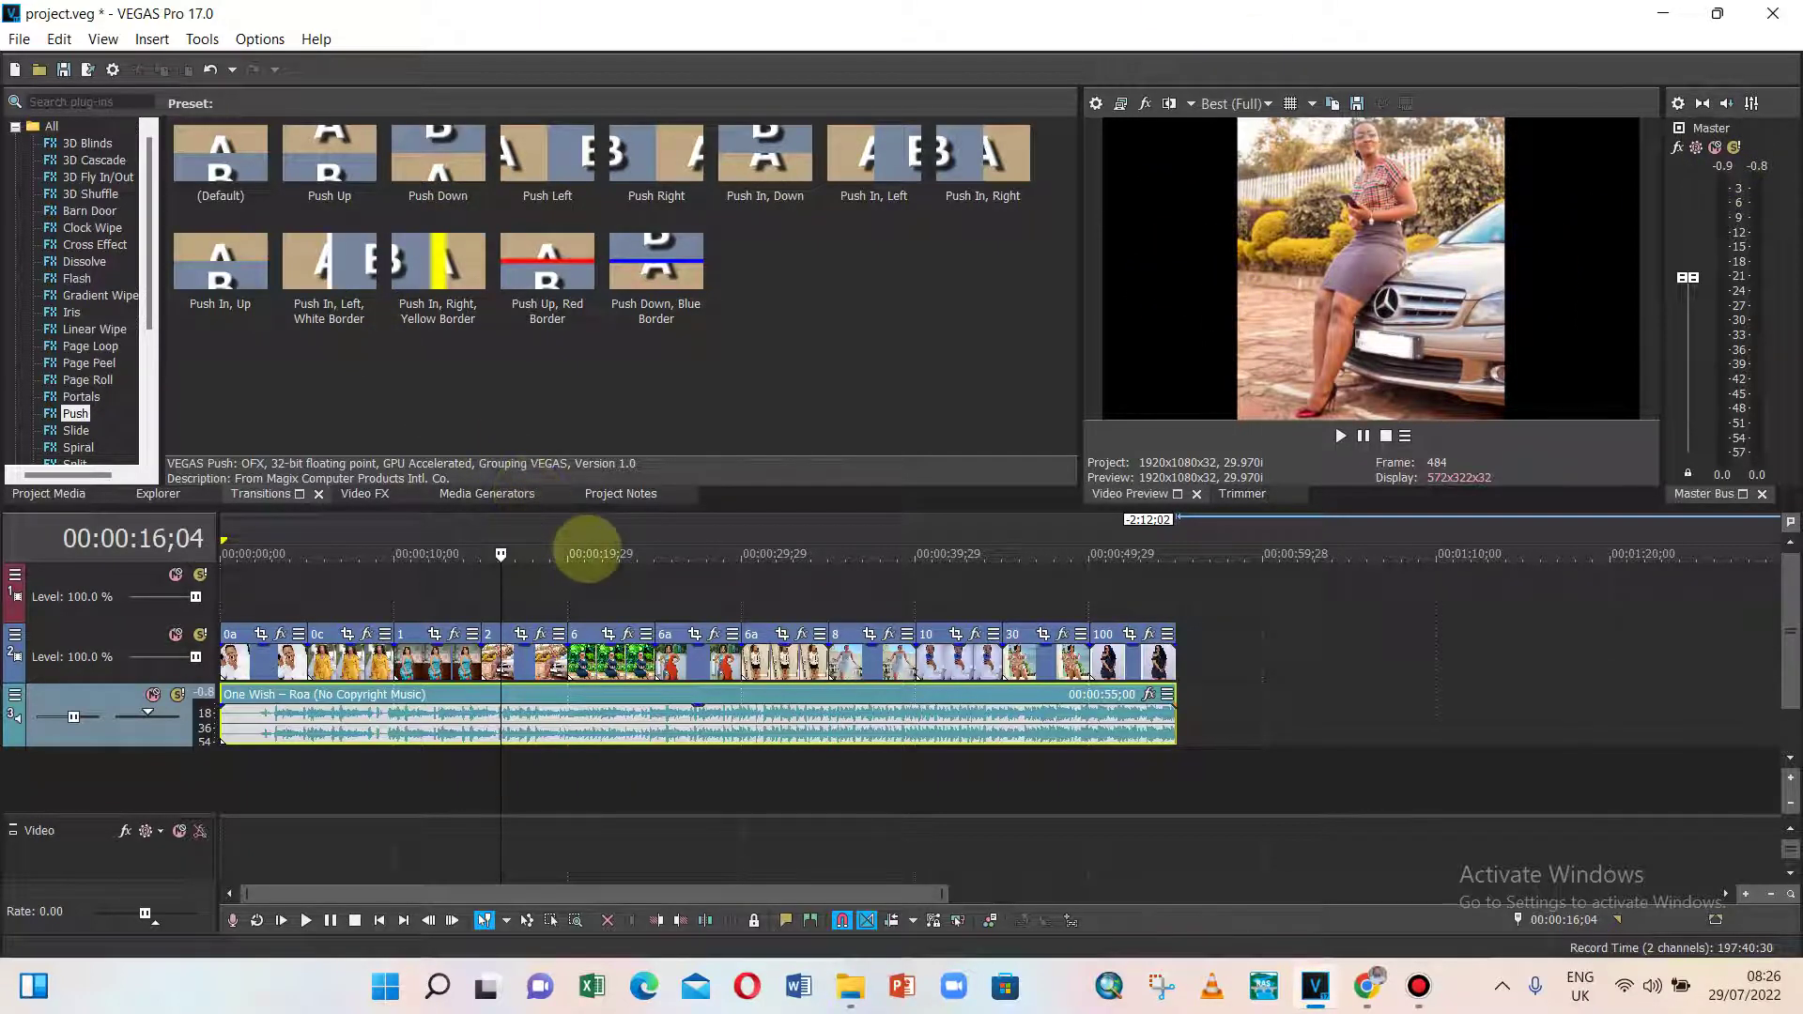
- Open the first picture (0a) in Event Pan/Crop and adjust its crop frame to about 737 × 917, centred near 284, 471
scroll(592, 592, up, 2)
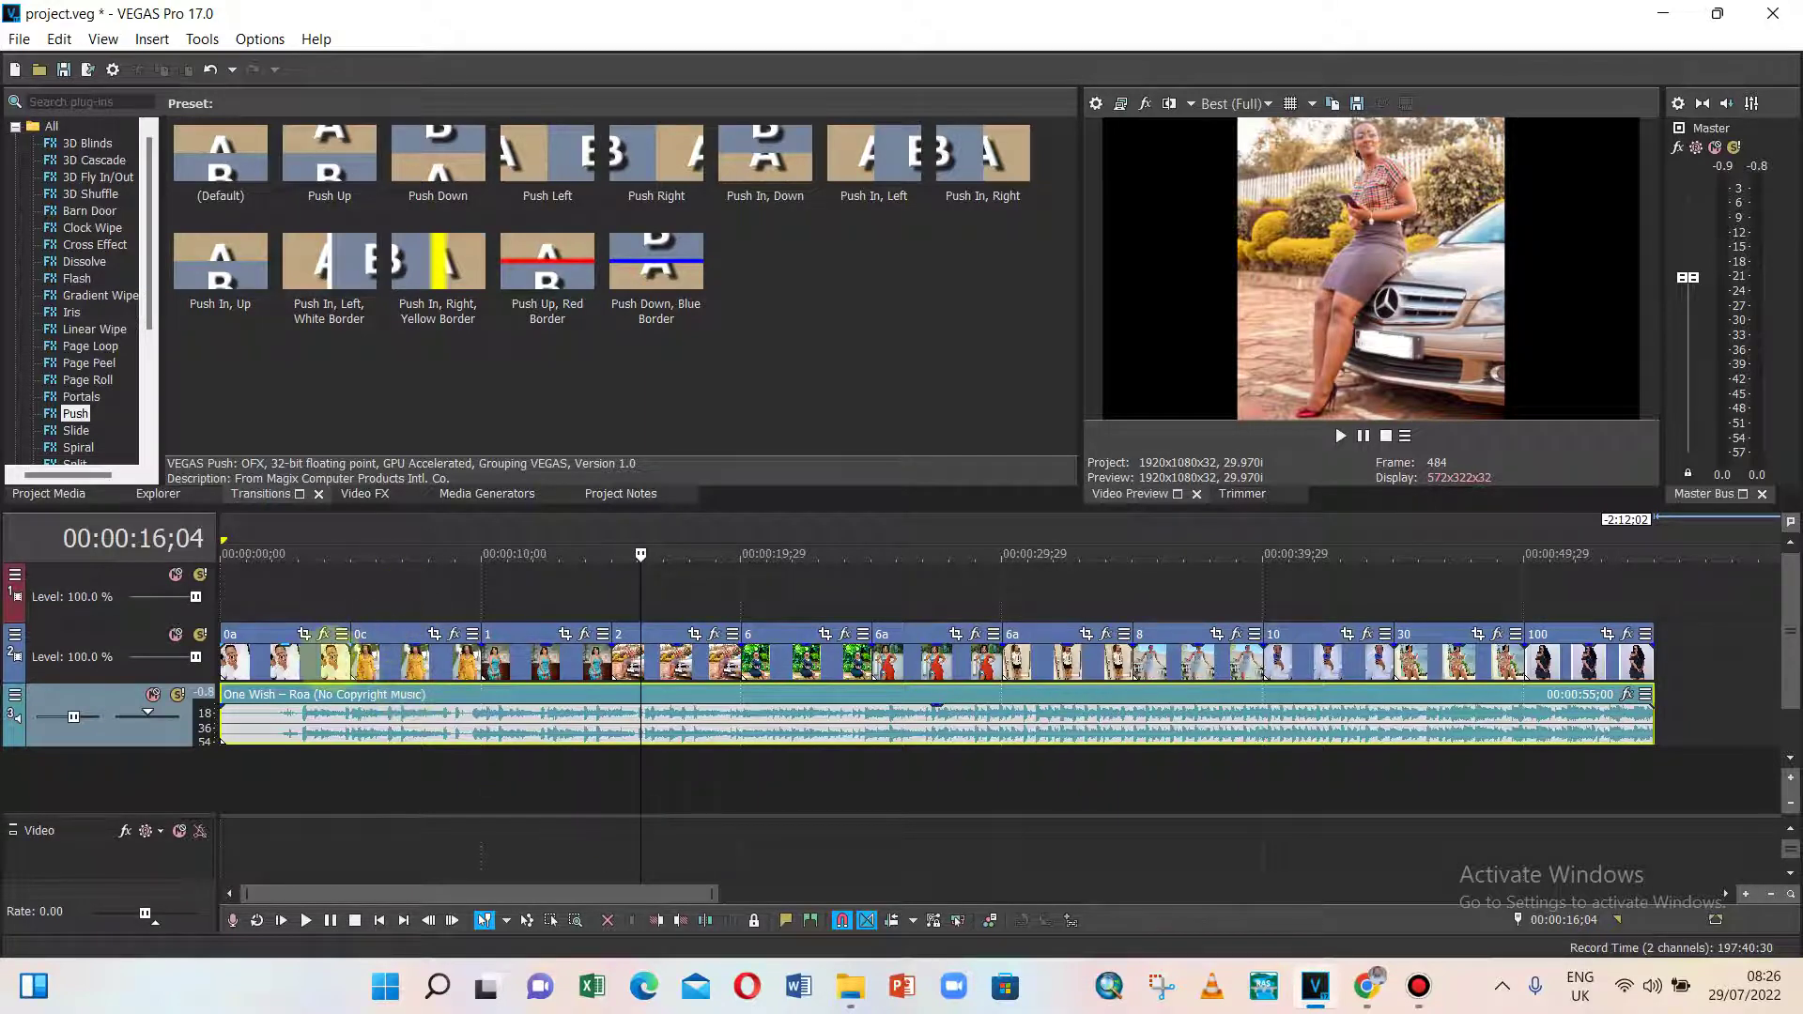
scroll(329, 660, up, 3)
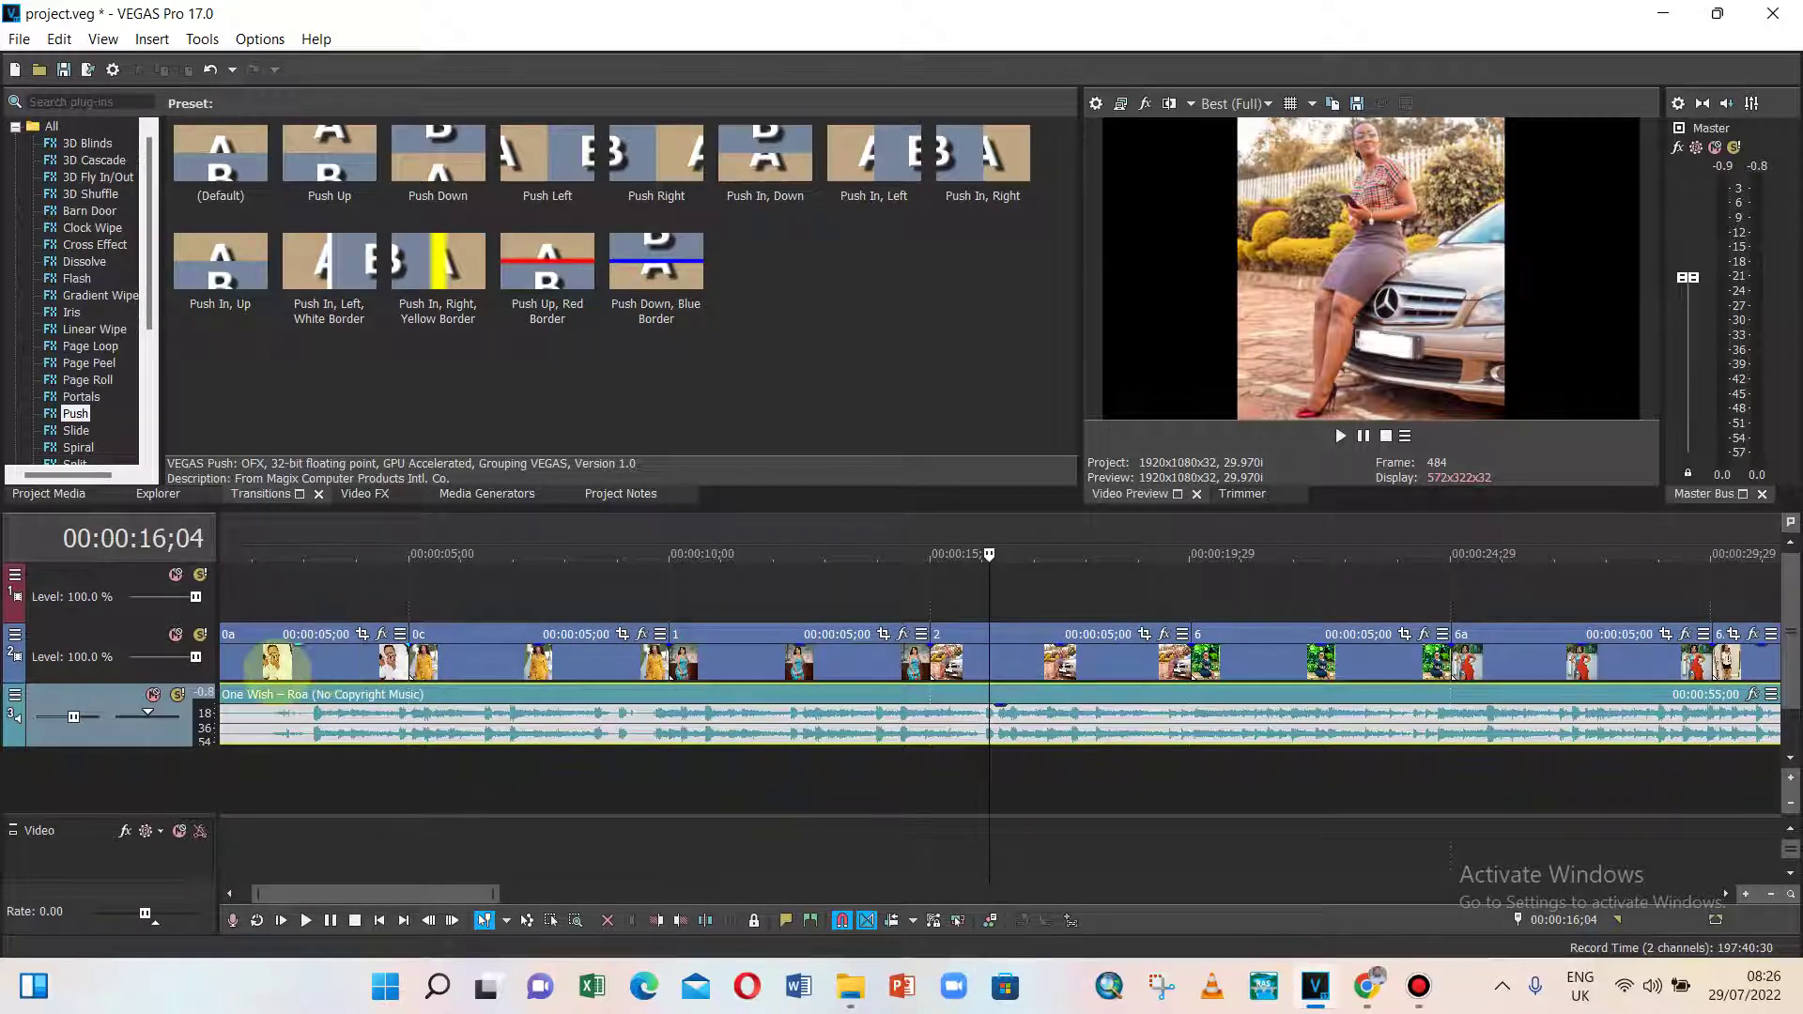
click(286, 658)
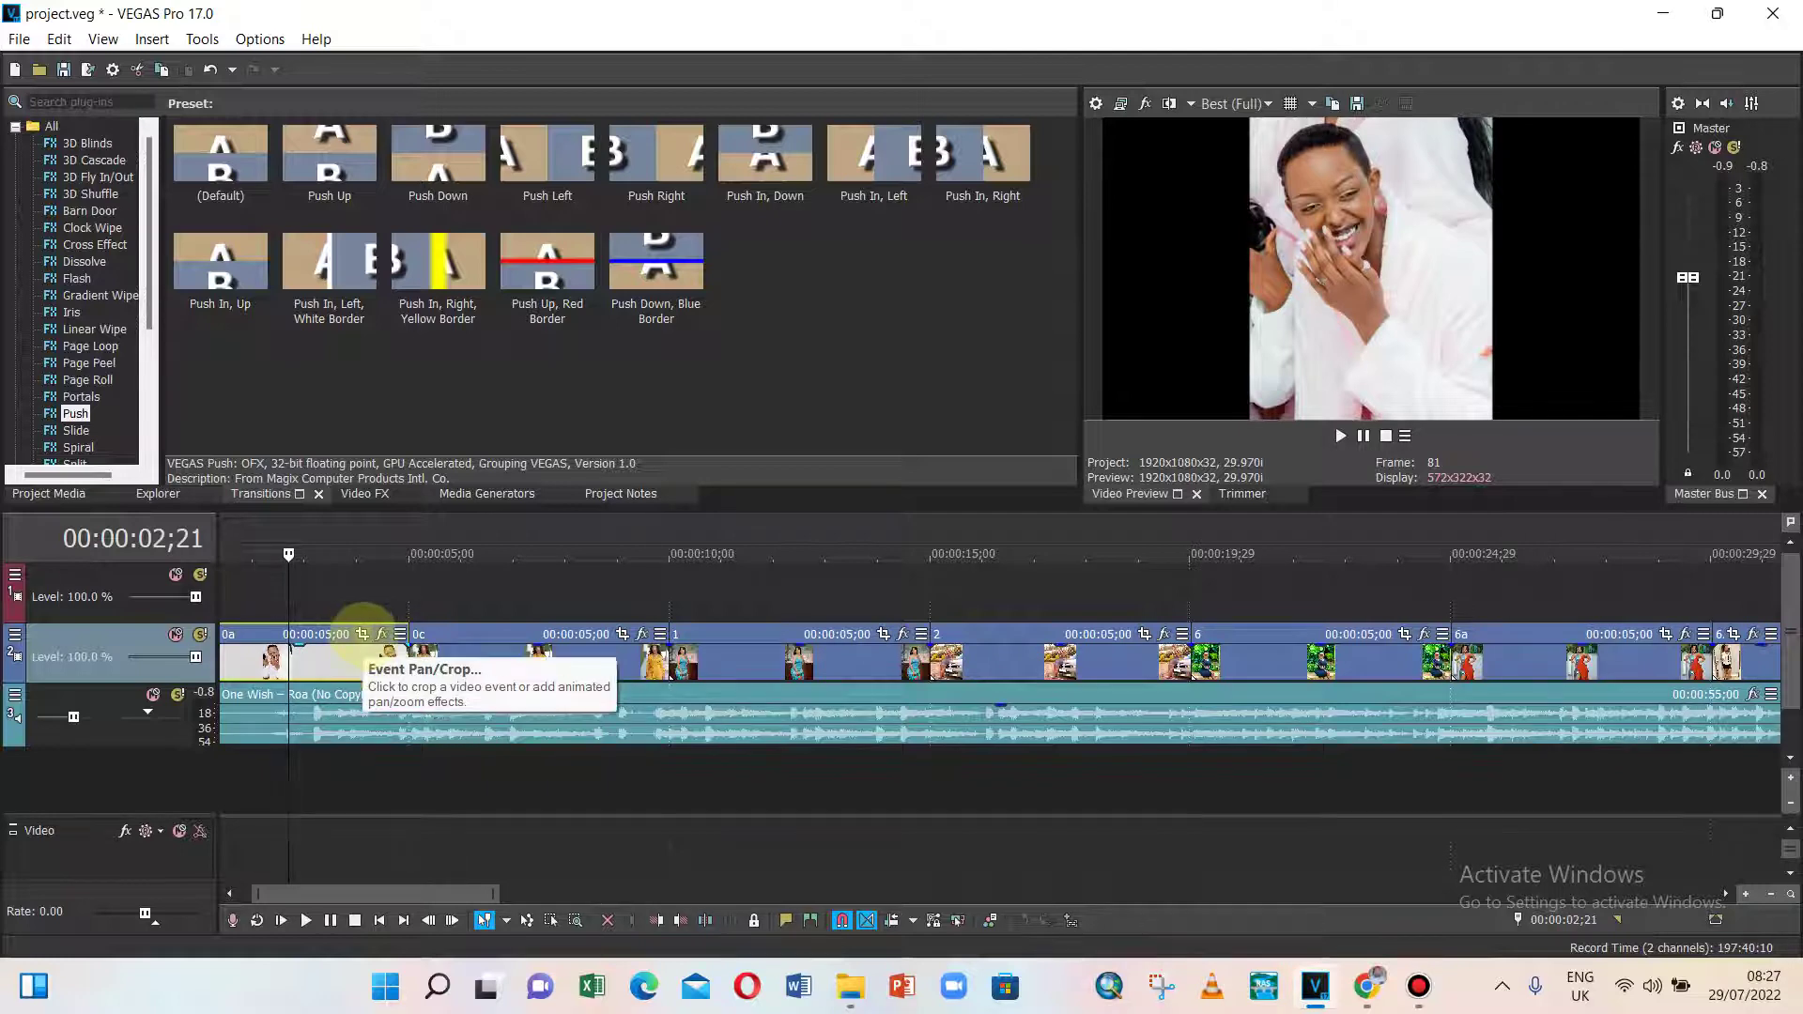
click(362, 634)
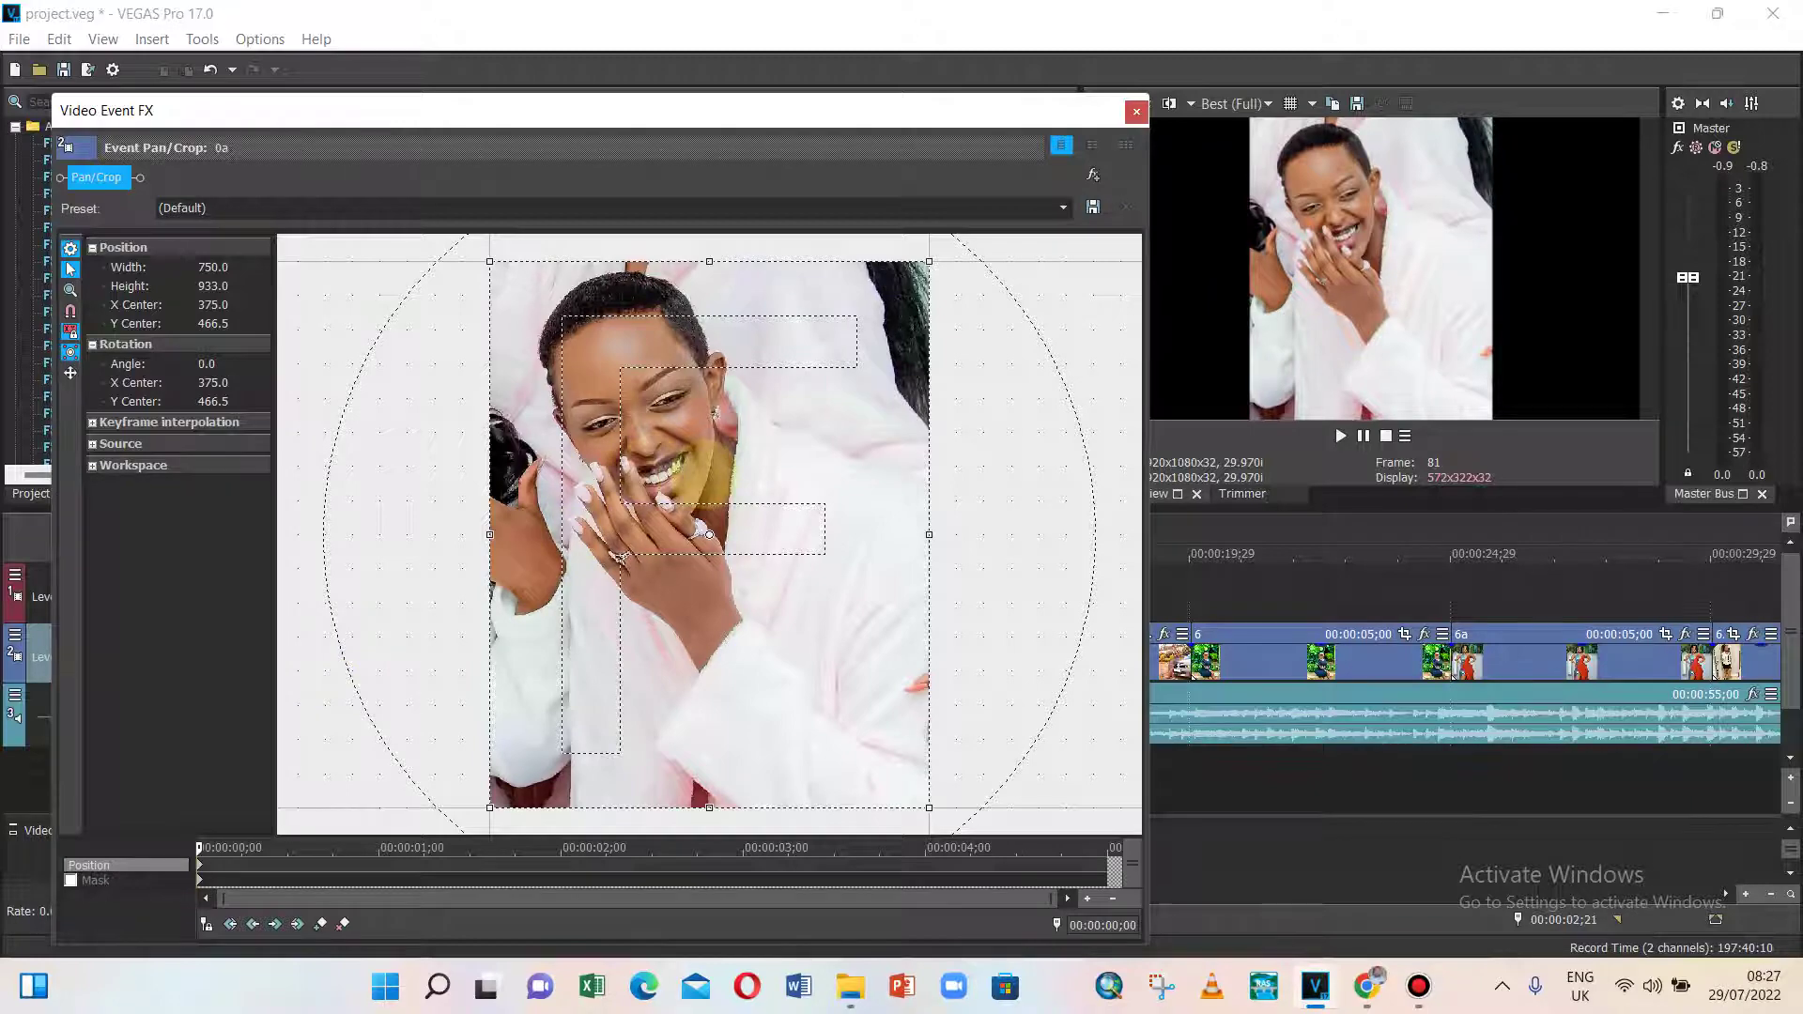
drag(705, 469, 648, 475)
mouse_move(655, 265)
mouse_down()
mouse_move(623, 435)
mouse_move(645, 476)
mouse_move(636, 301)
mouse_move(634, 324)
mouse_move(685, 185)
mouse_move(663, 272)
mouse_up()
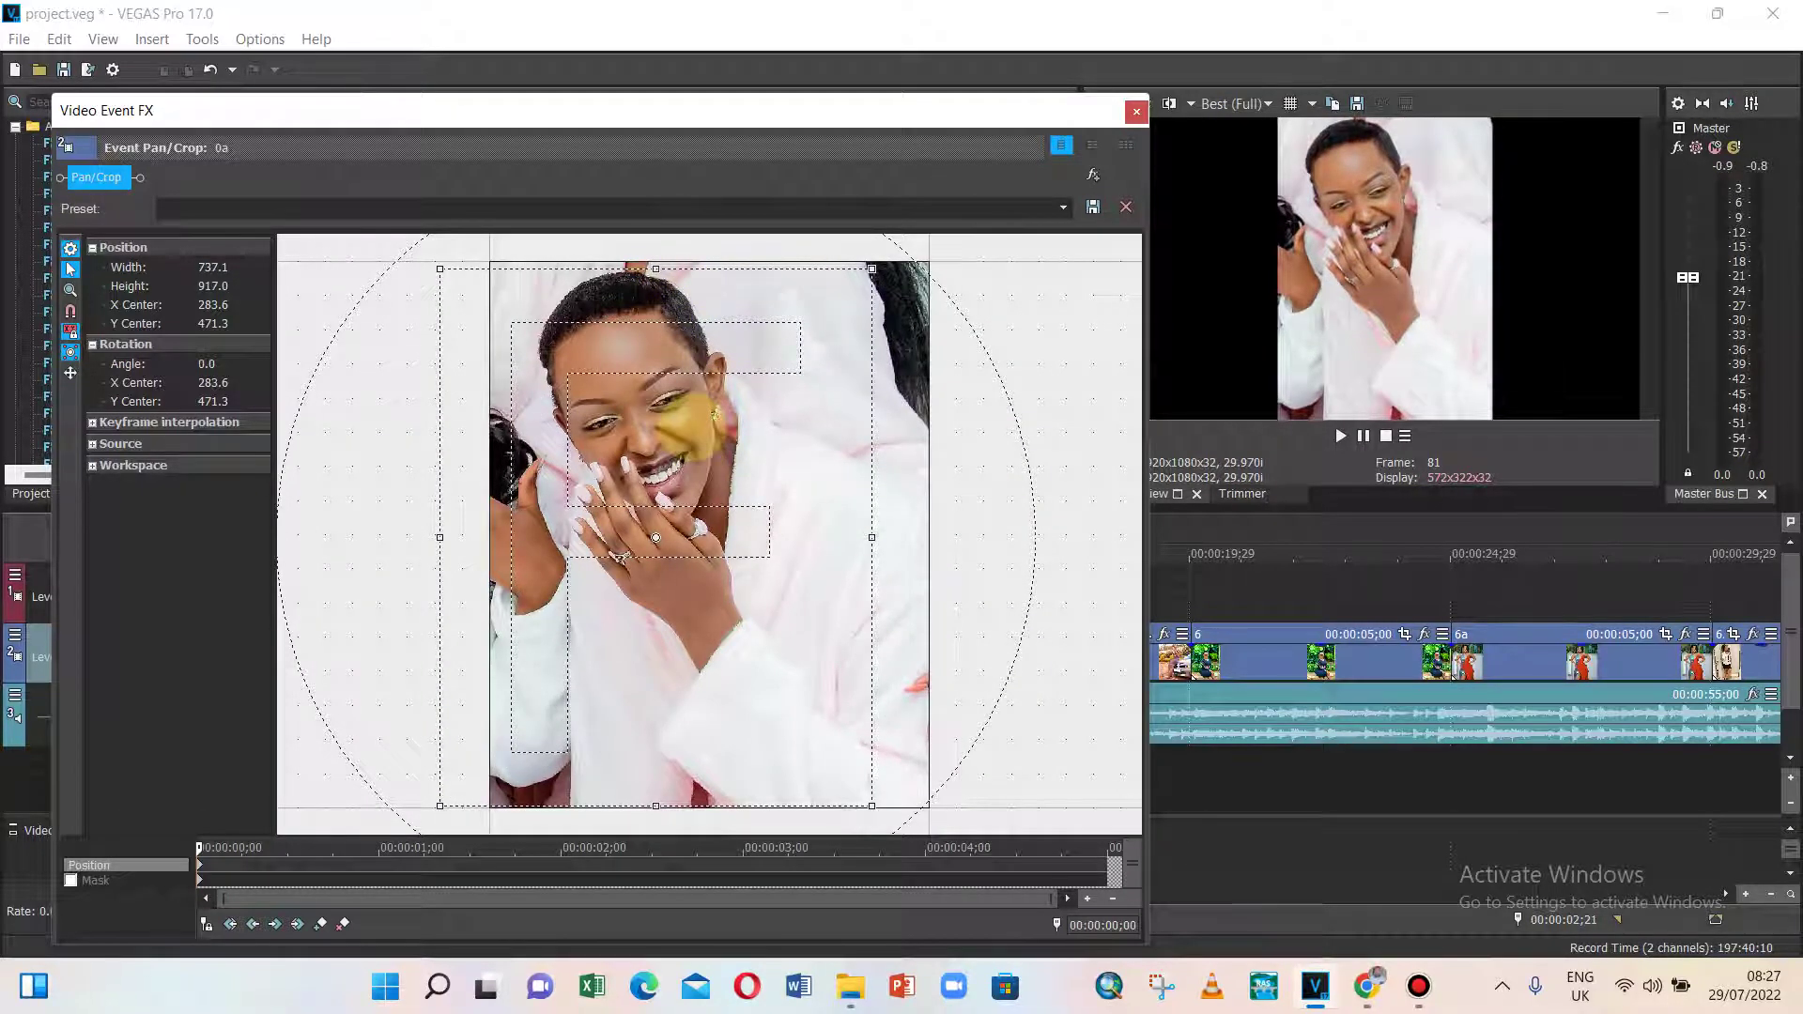
- Match the crop frame to the output aspect and recentre it at about 385, 378 over the picture
right_click(693, 430)
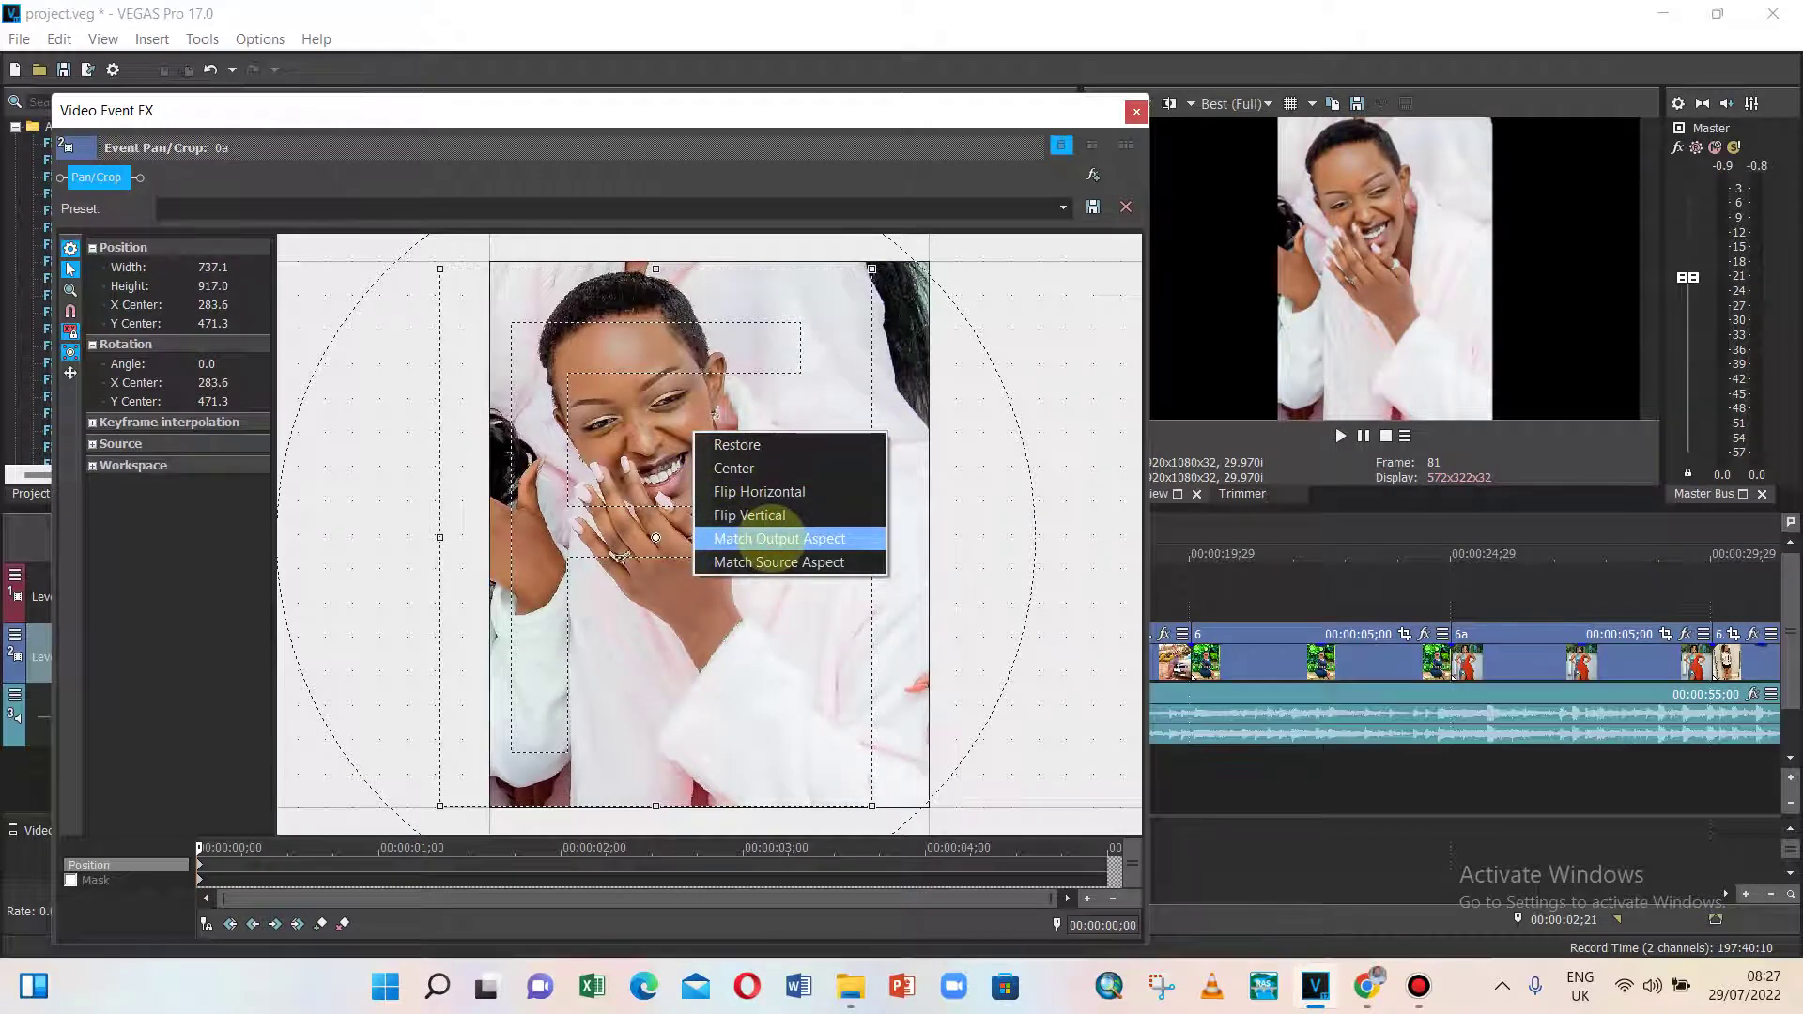
click(779, 537)
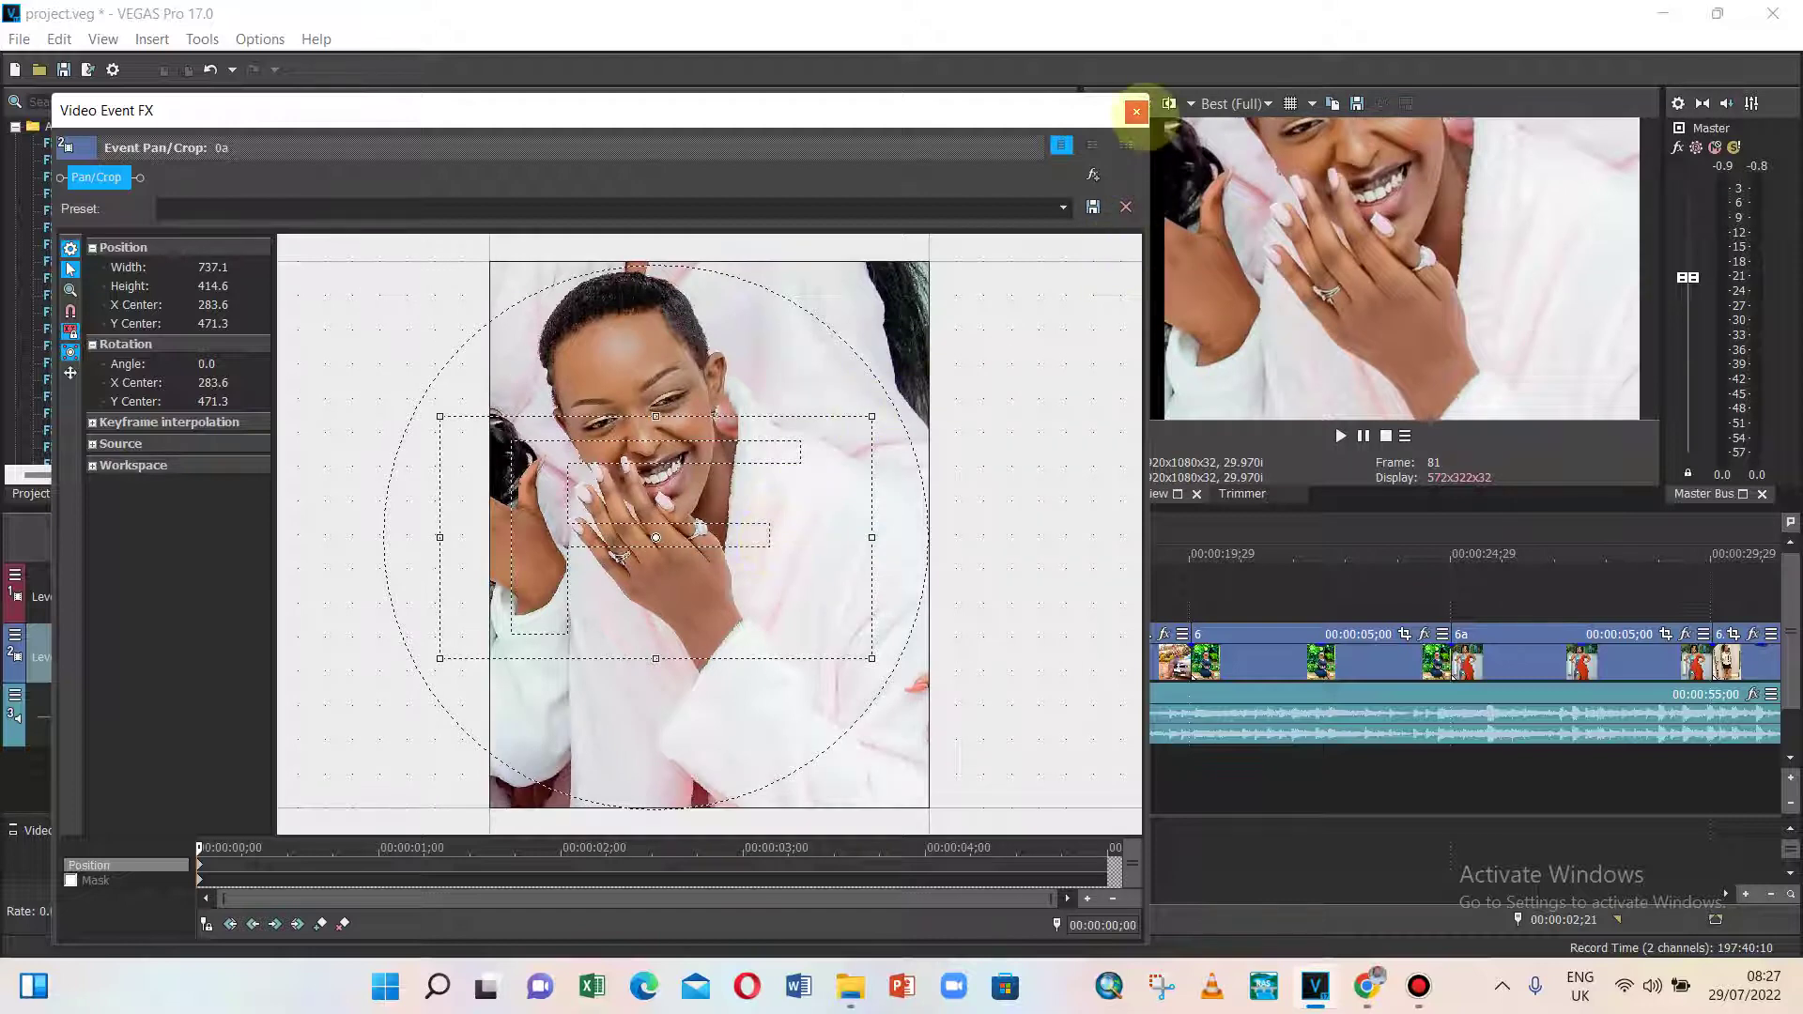
drag(1038, 103, 1052, 140)
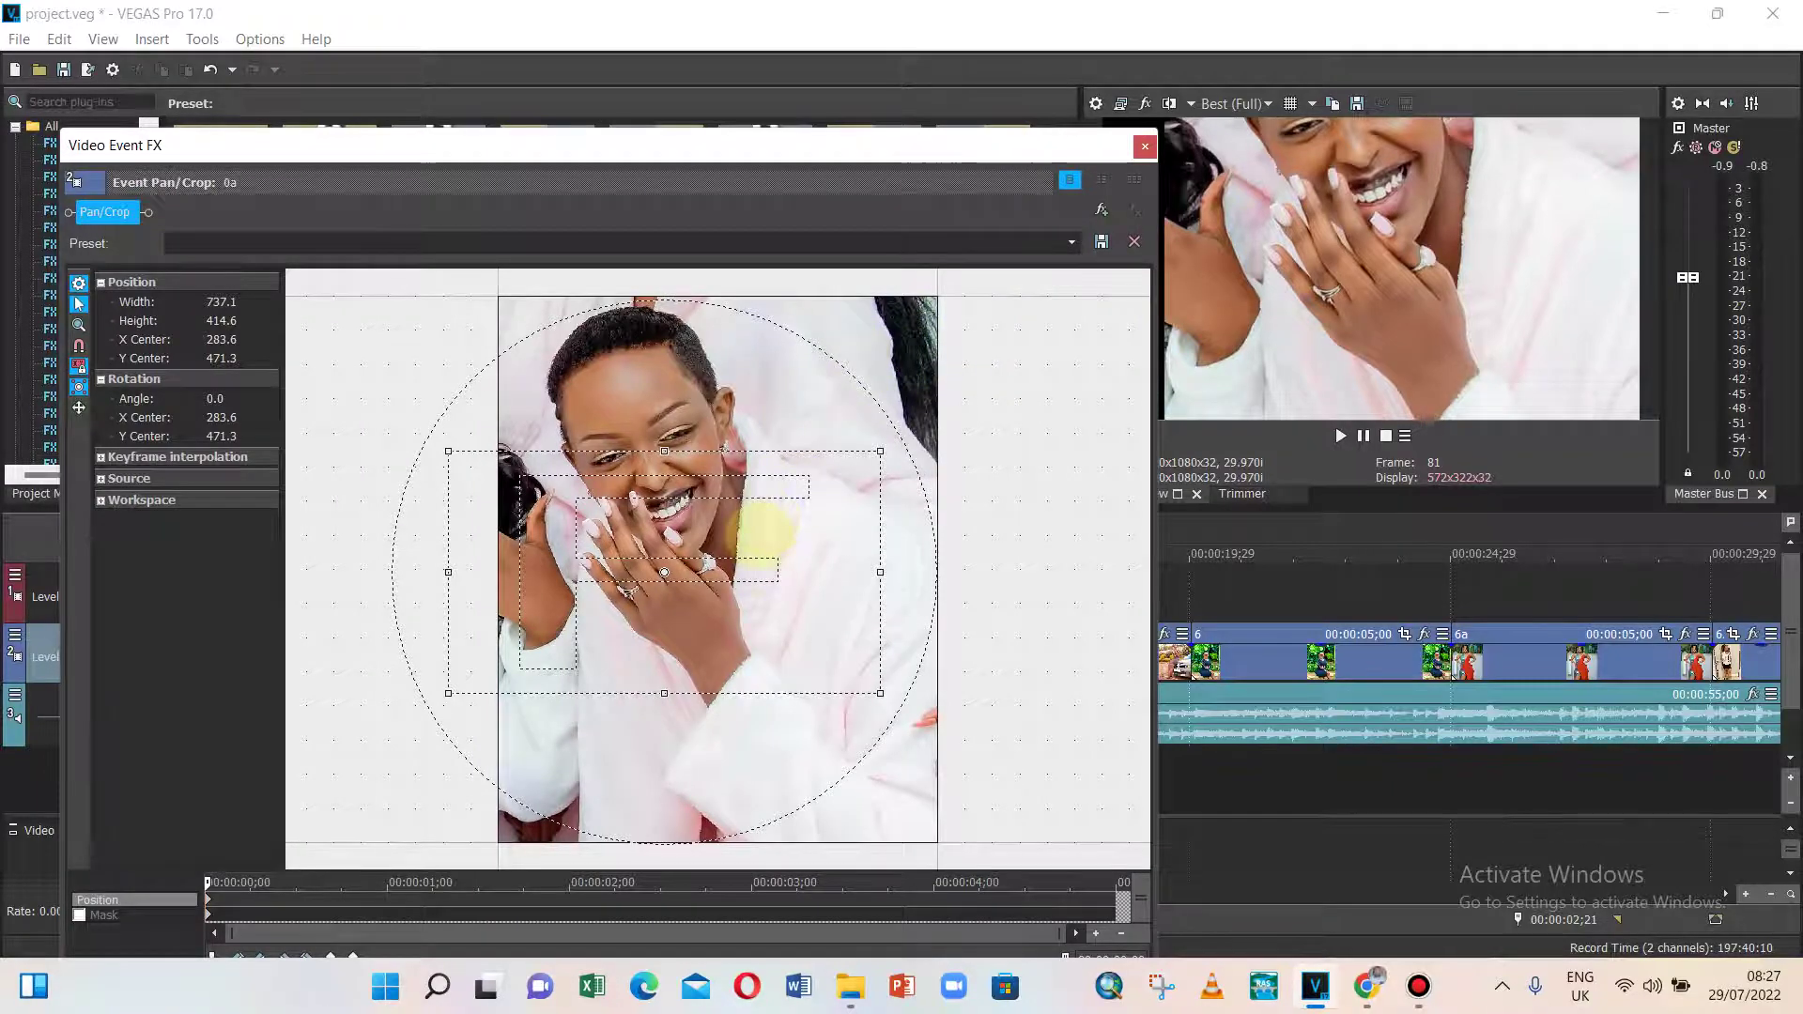
drag(761, 531, 818, 482)
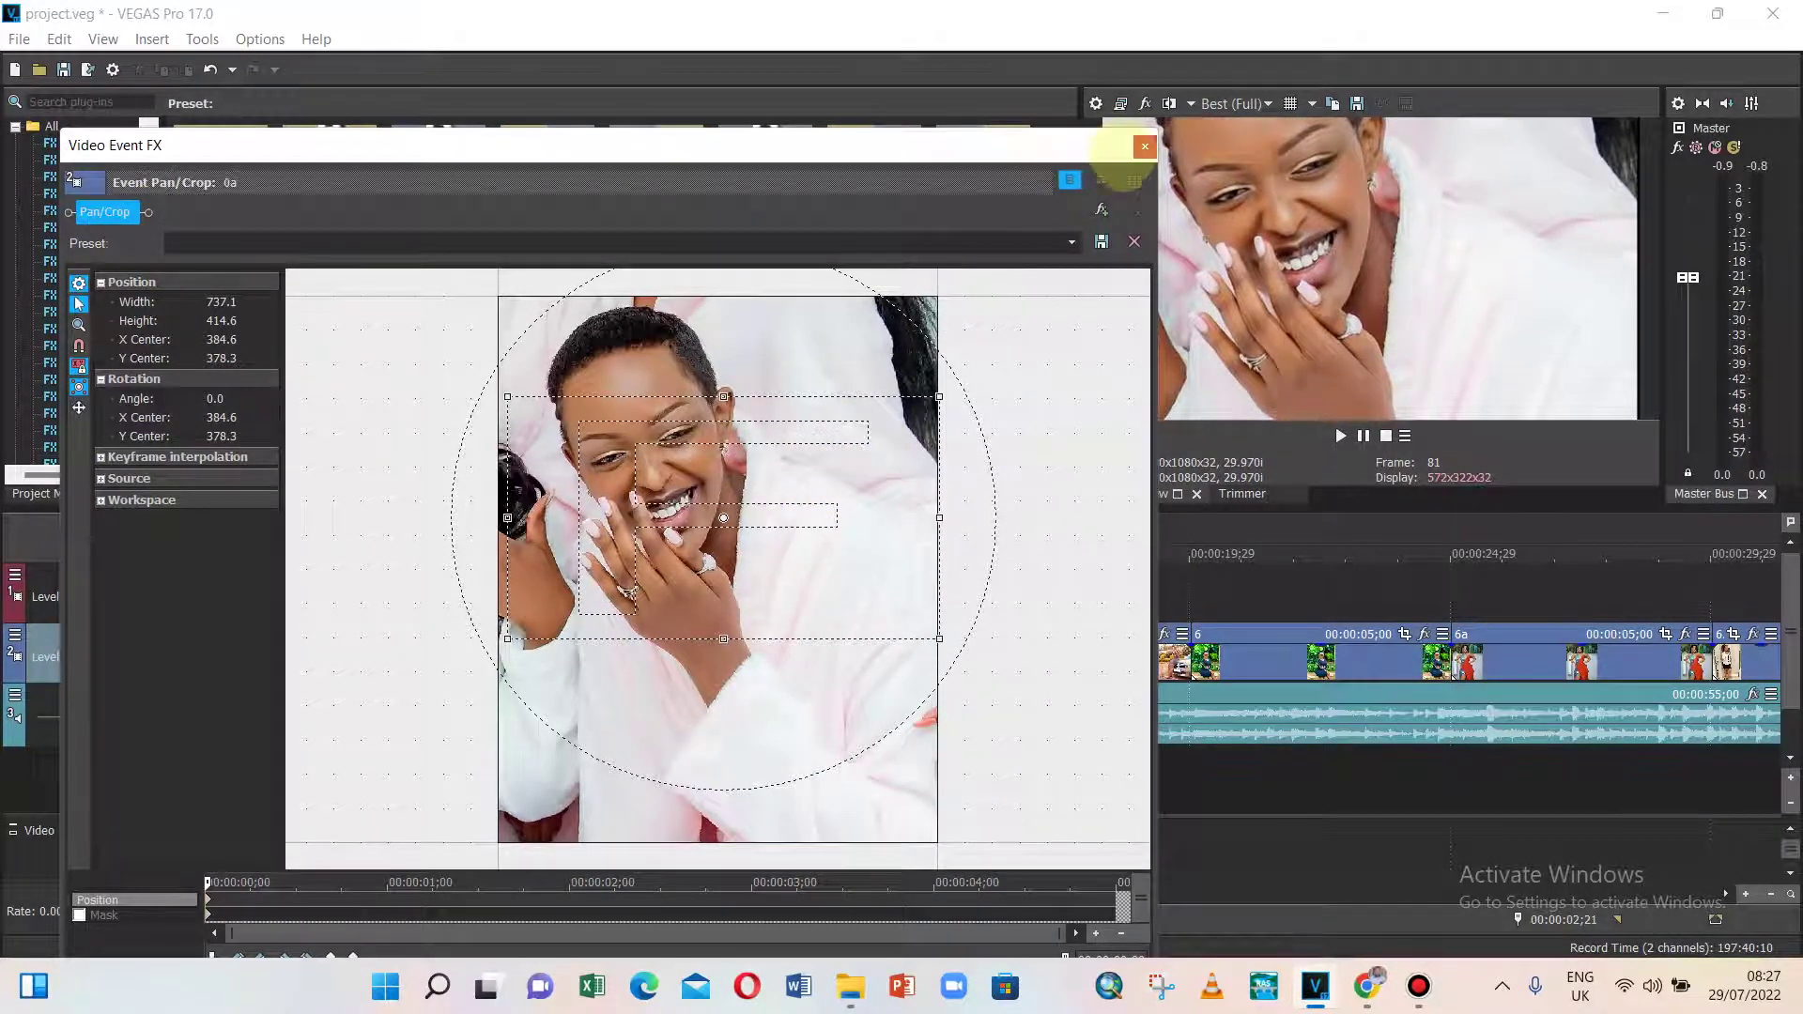
- Match the crop frame to the source aspect and move it onto the face, centred at about 263, 258
right_click(814, 458)
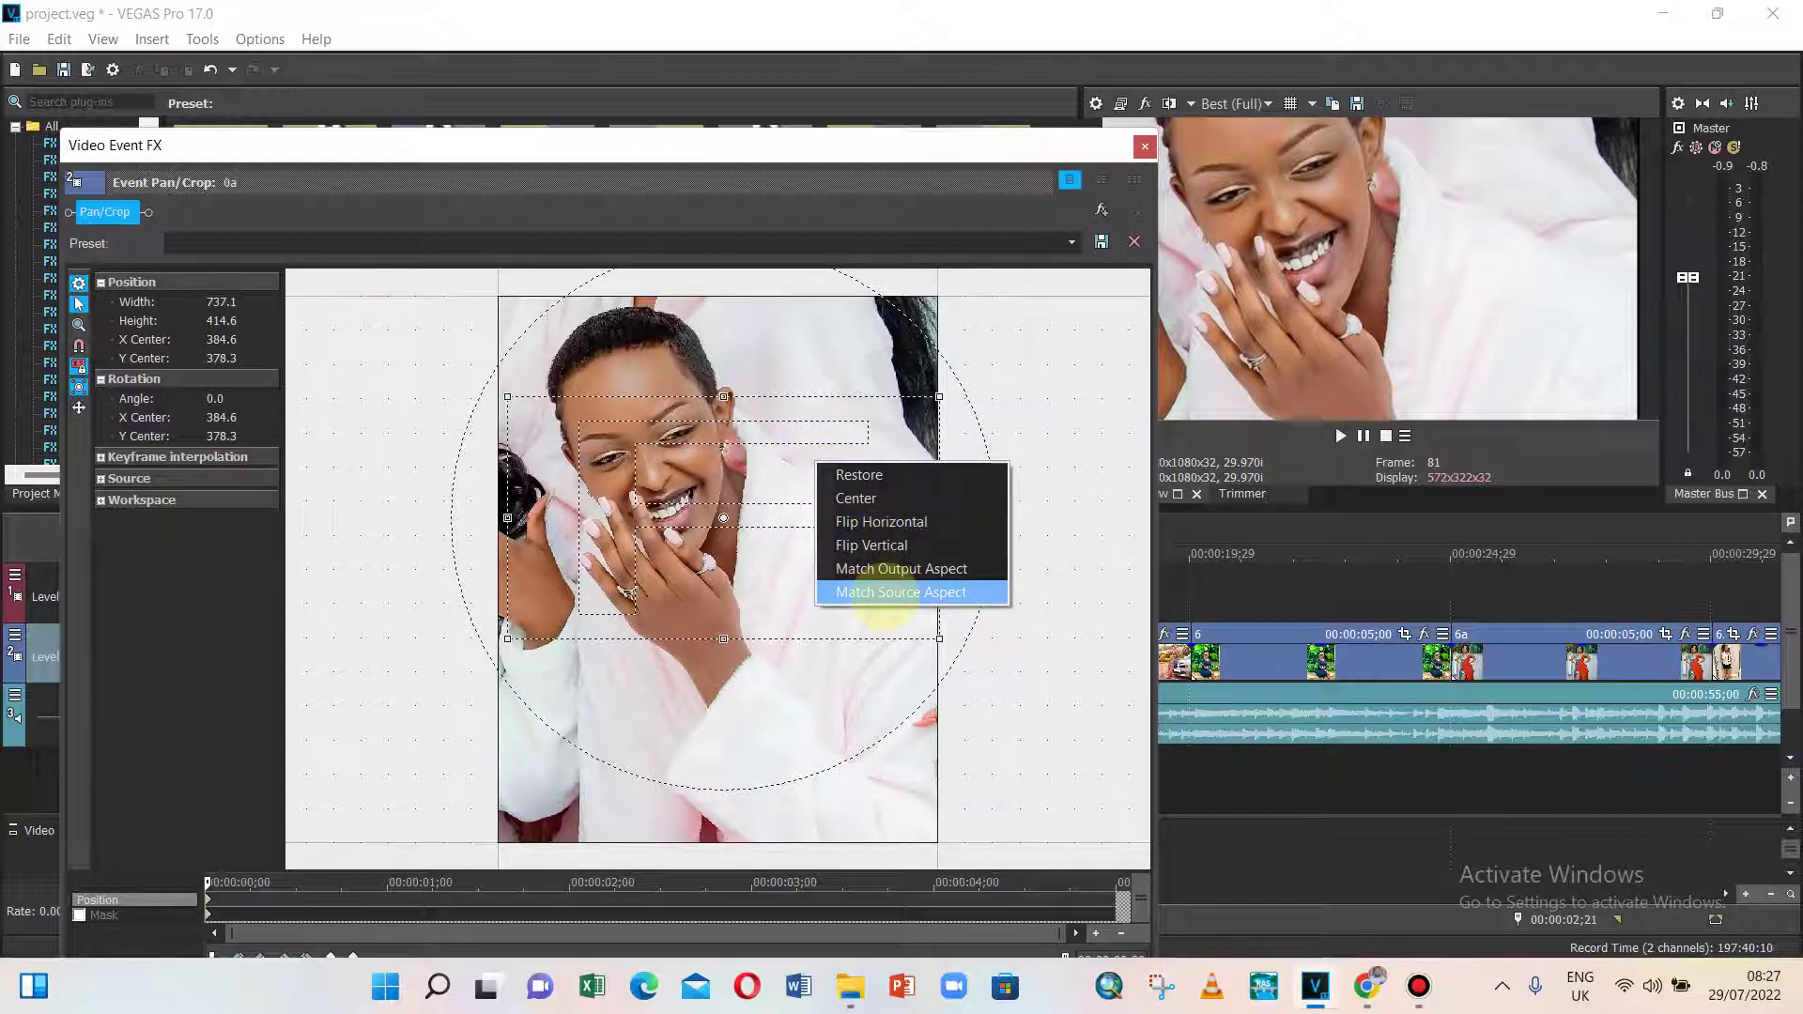
click(881, 592)
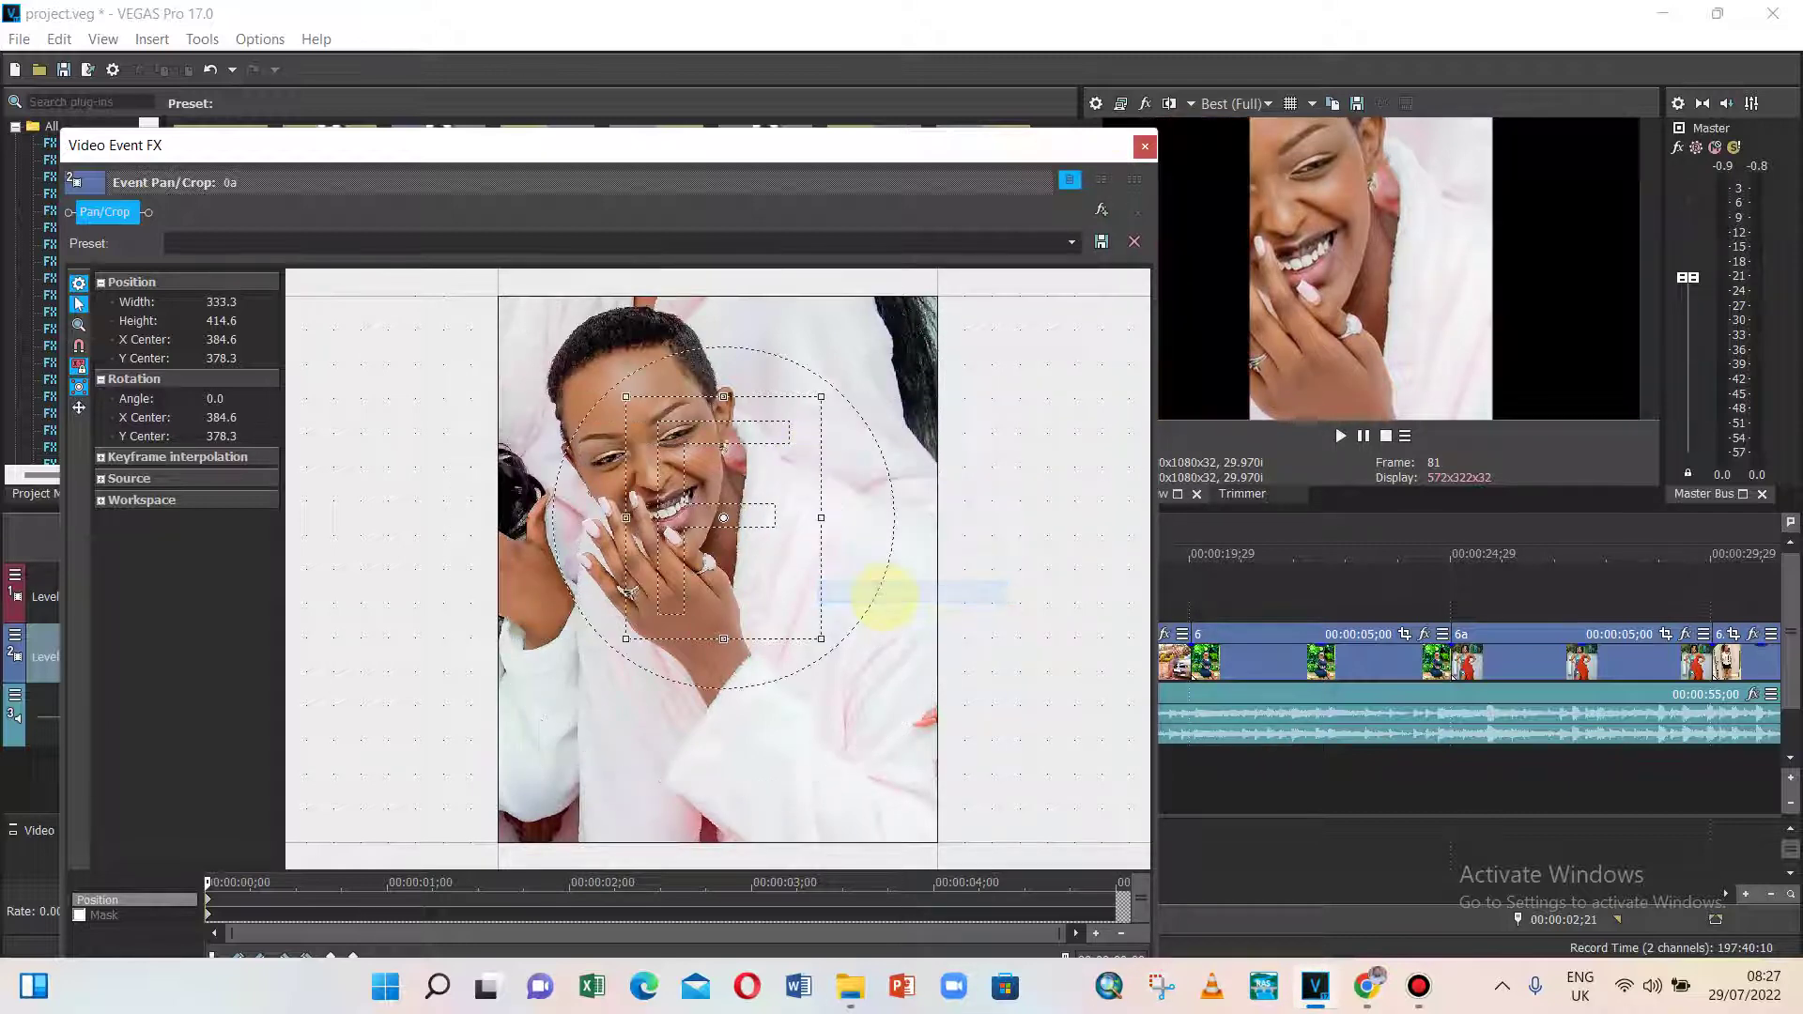
drag(801, 526, 728, 450)
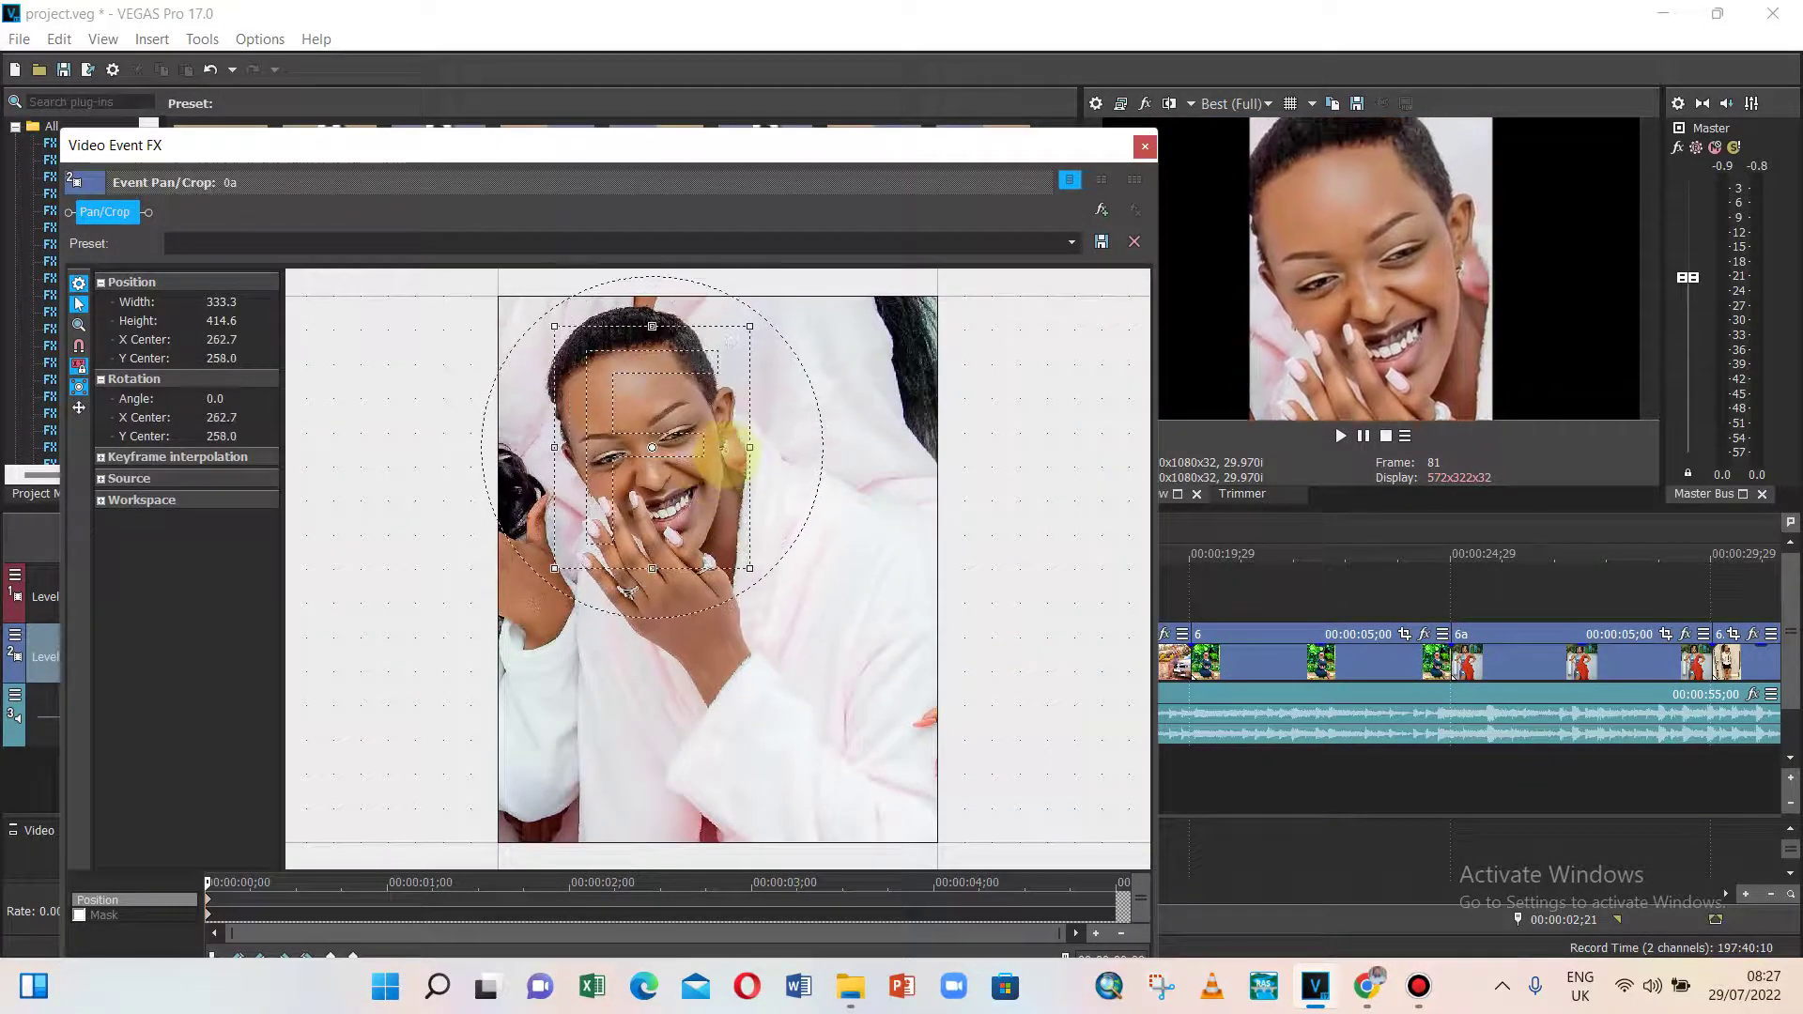
- Enlarge the crop frame to about 524 × 652, reposition it slightly around the face, and close Event Pan/Crop
scroll(728, 451, down, 1)
scroll(732, 453, up, 2)
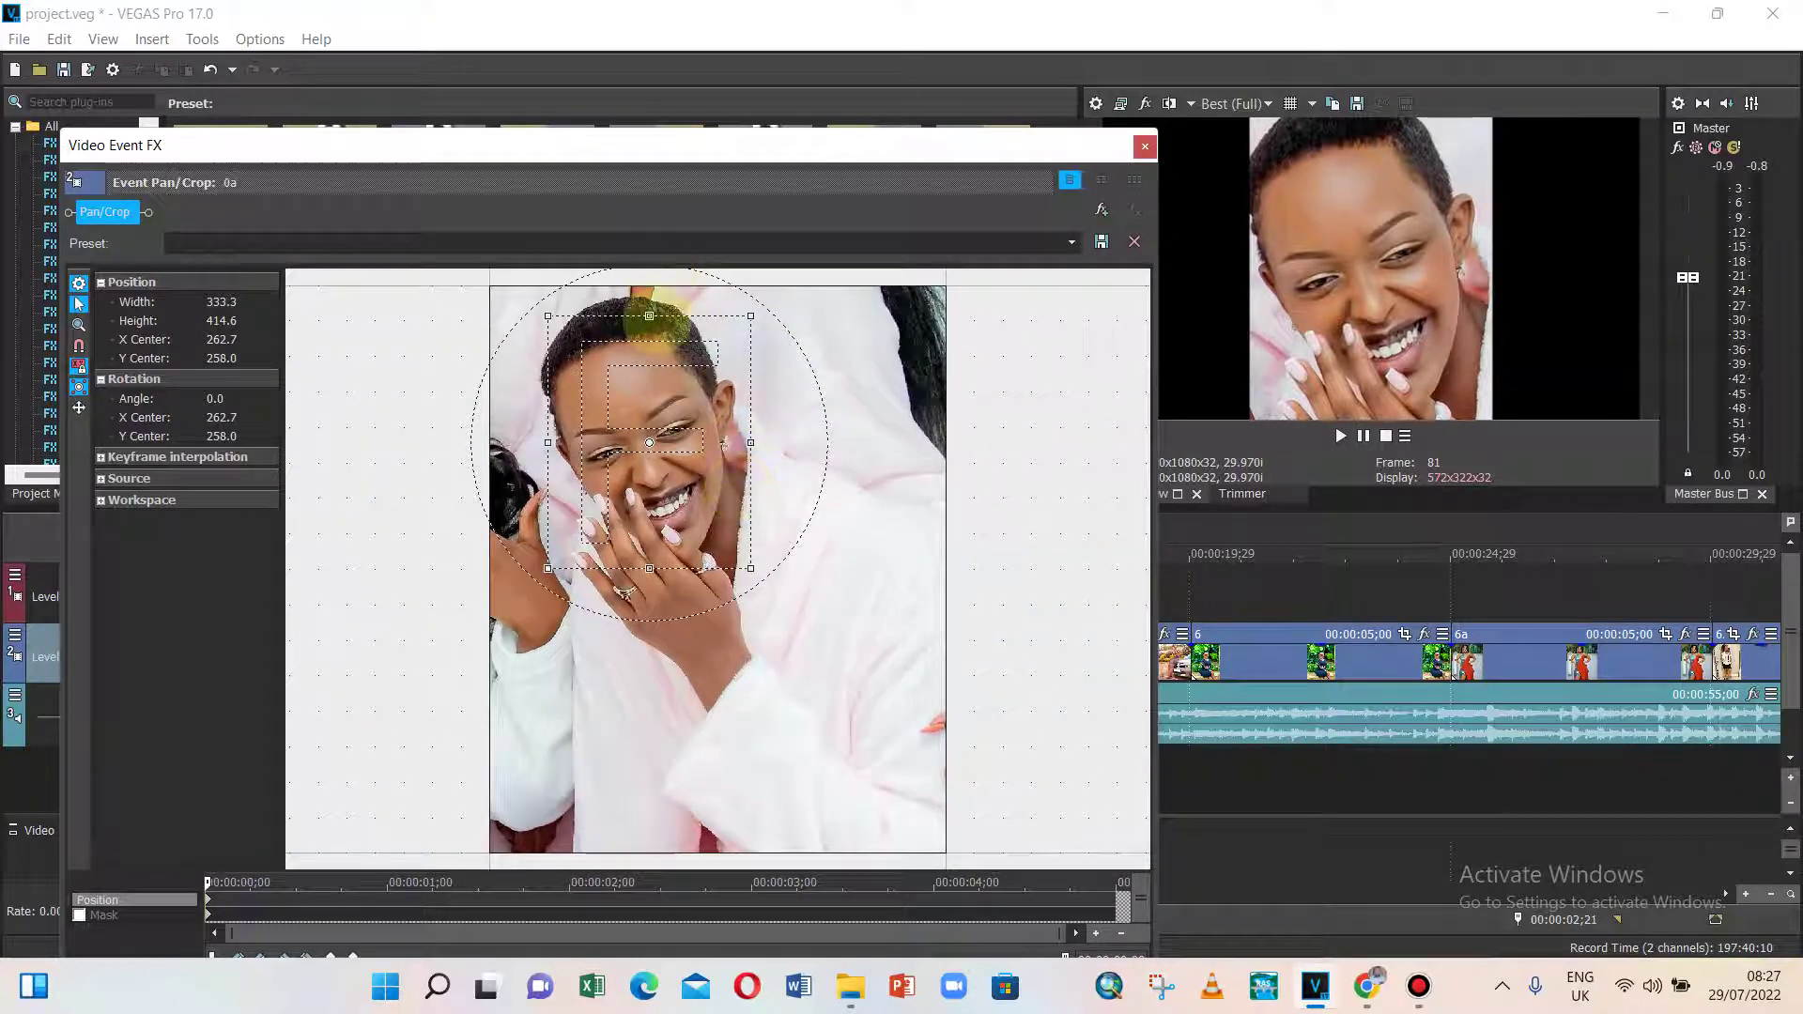
drag(649, 316, 657, 250)
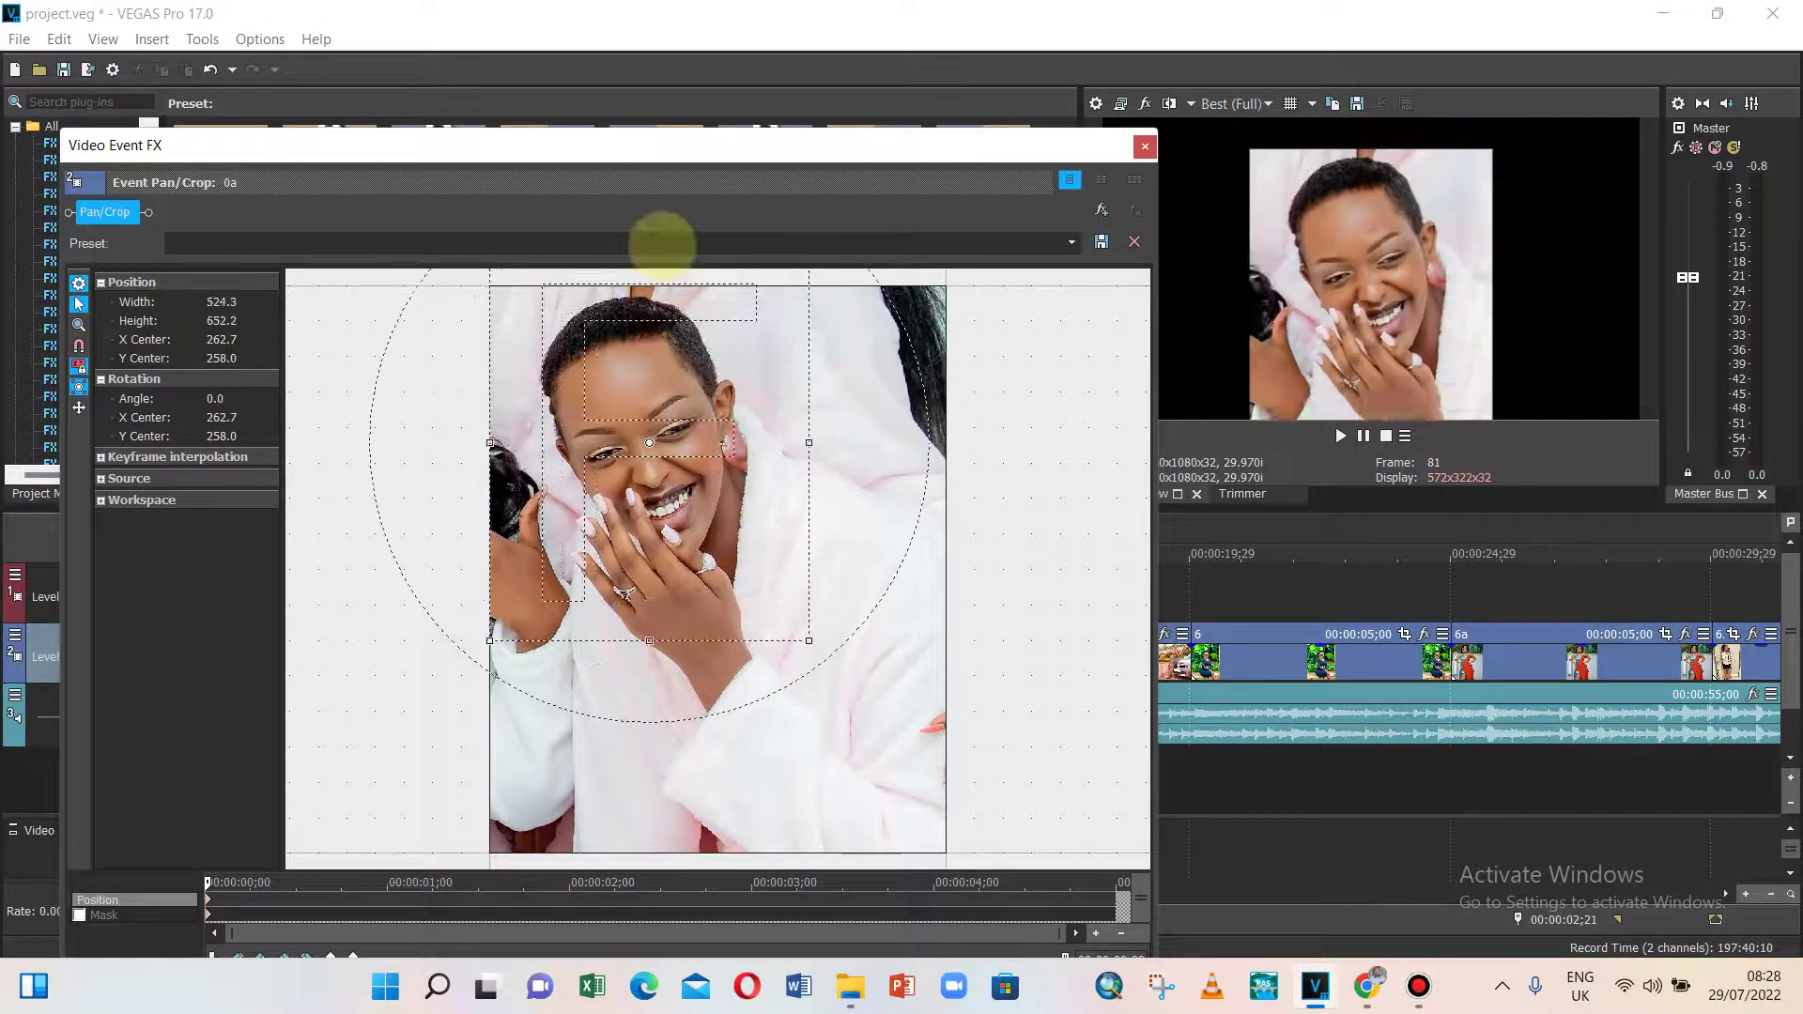
drag(777, 475, 797, 498)
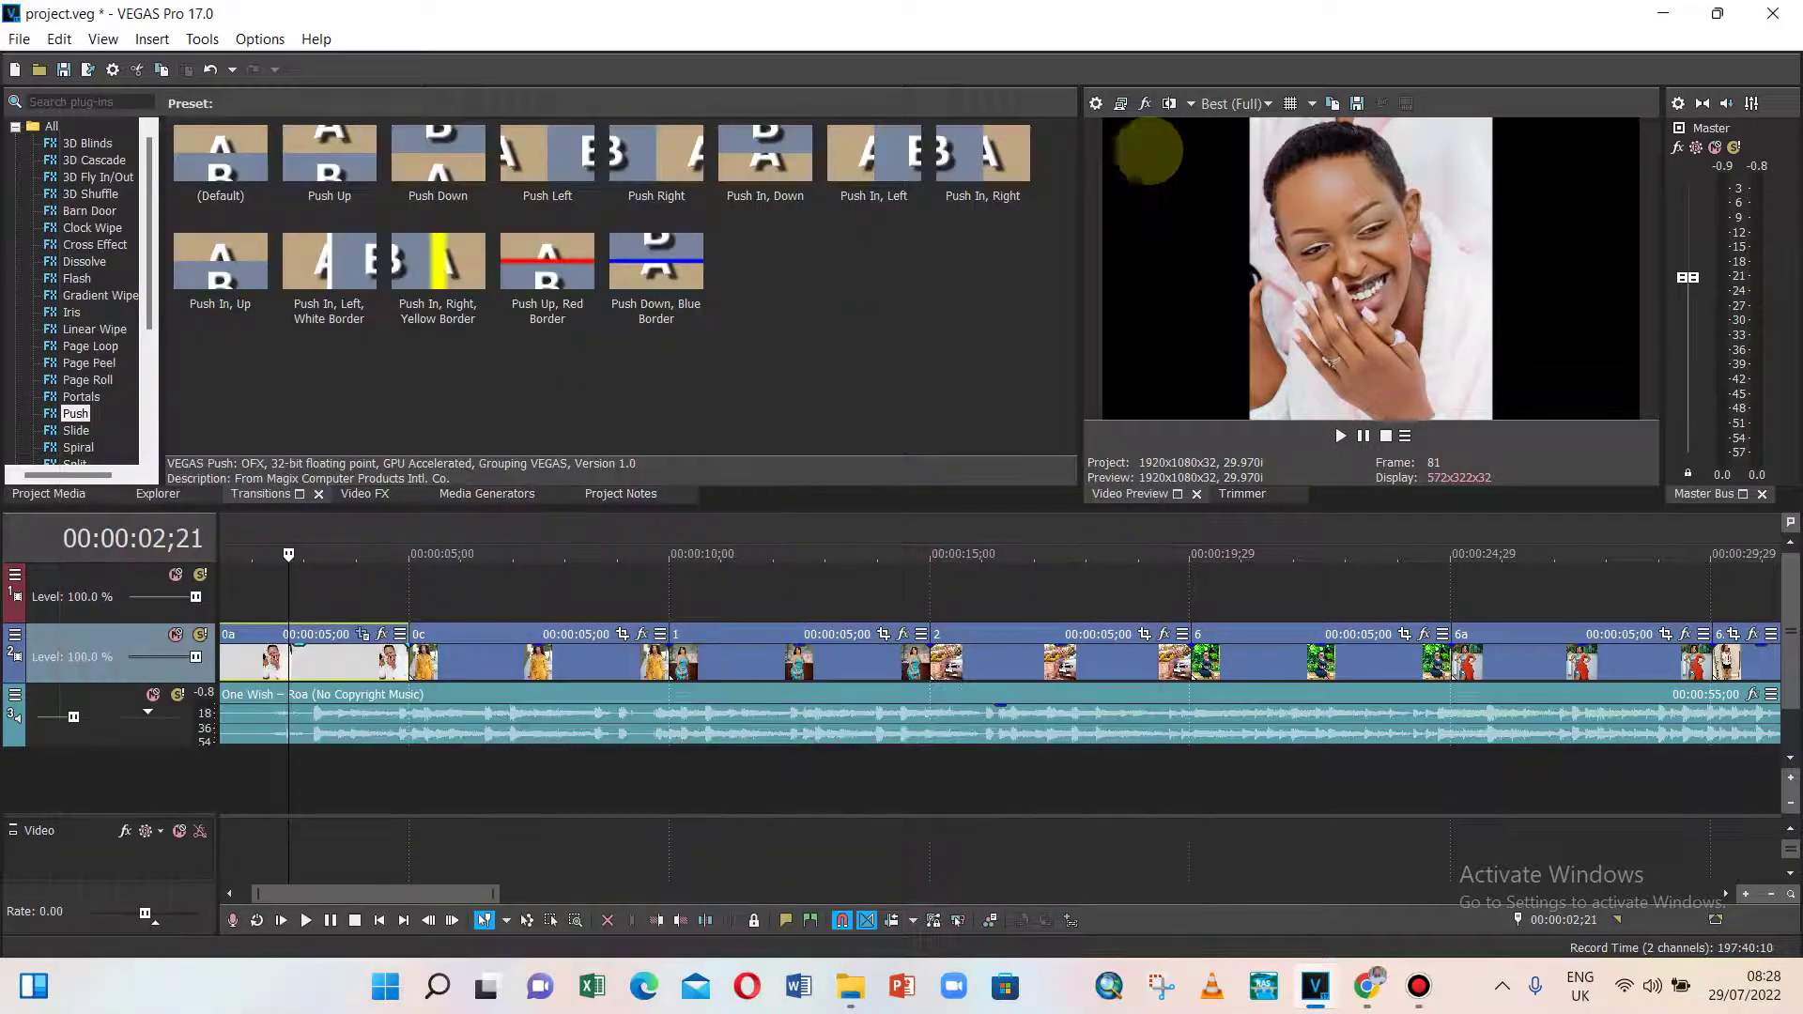
click(1144, 146)
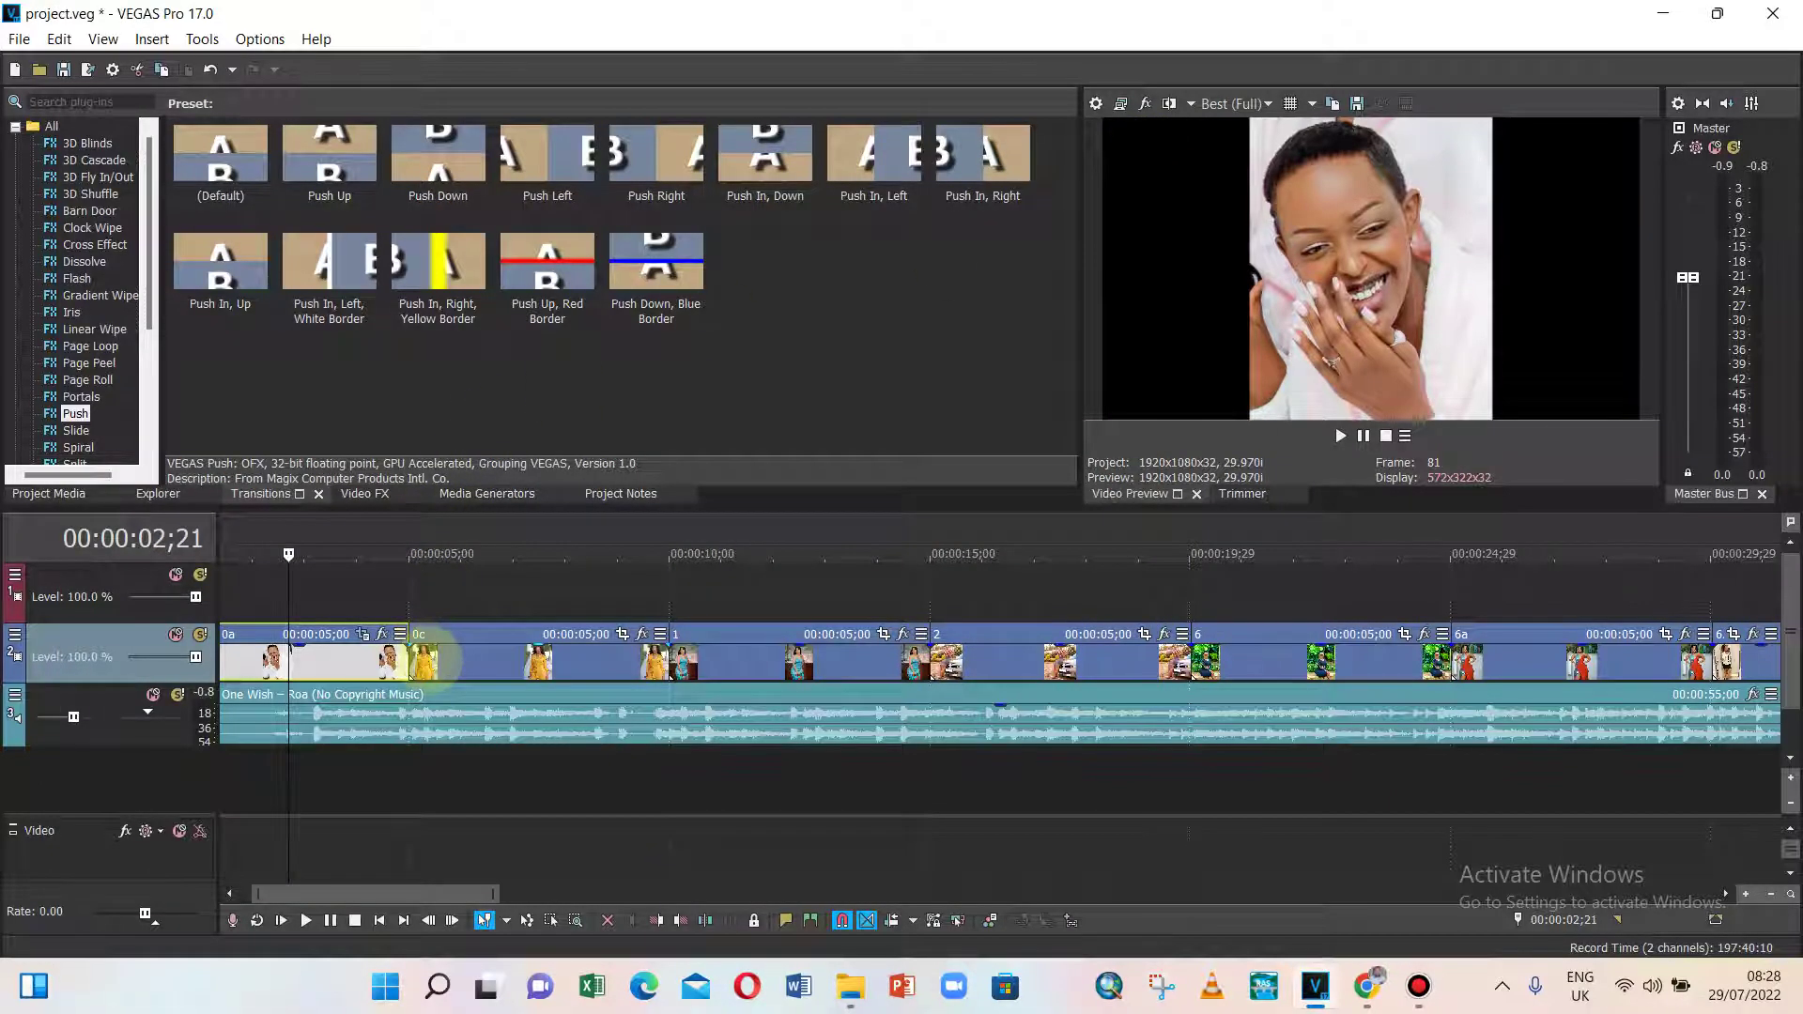
- Move picture 0c about 7 frames earlier so that it overlaps the end of picture 0a
click(410, 675)
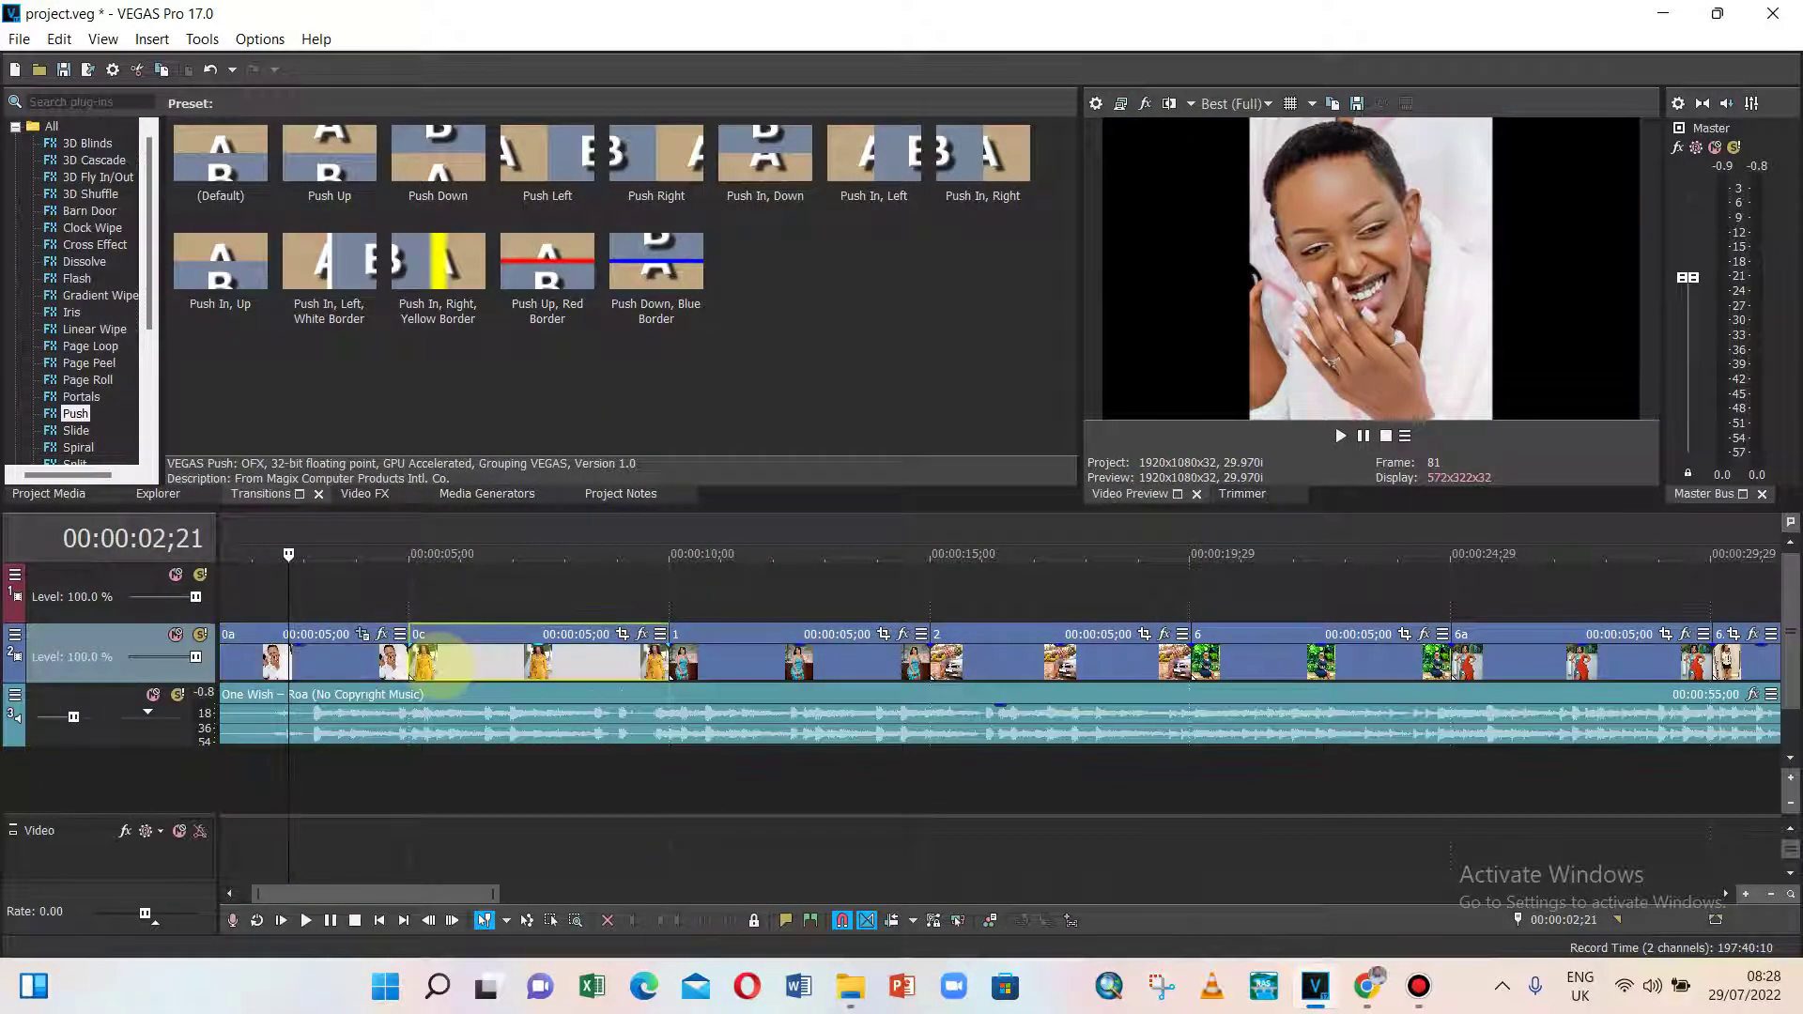
mouse_move(436, 663)
mouse_down()
mouse_move(413, 663)
mouse_move(458, 663)
mouse_move(427, 663)
mouse_up()
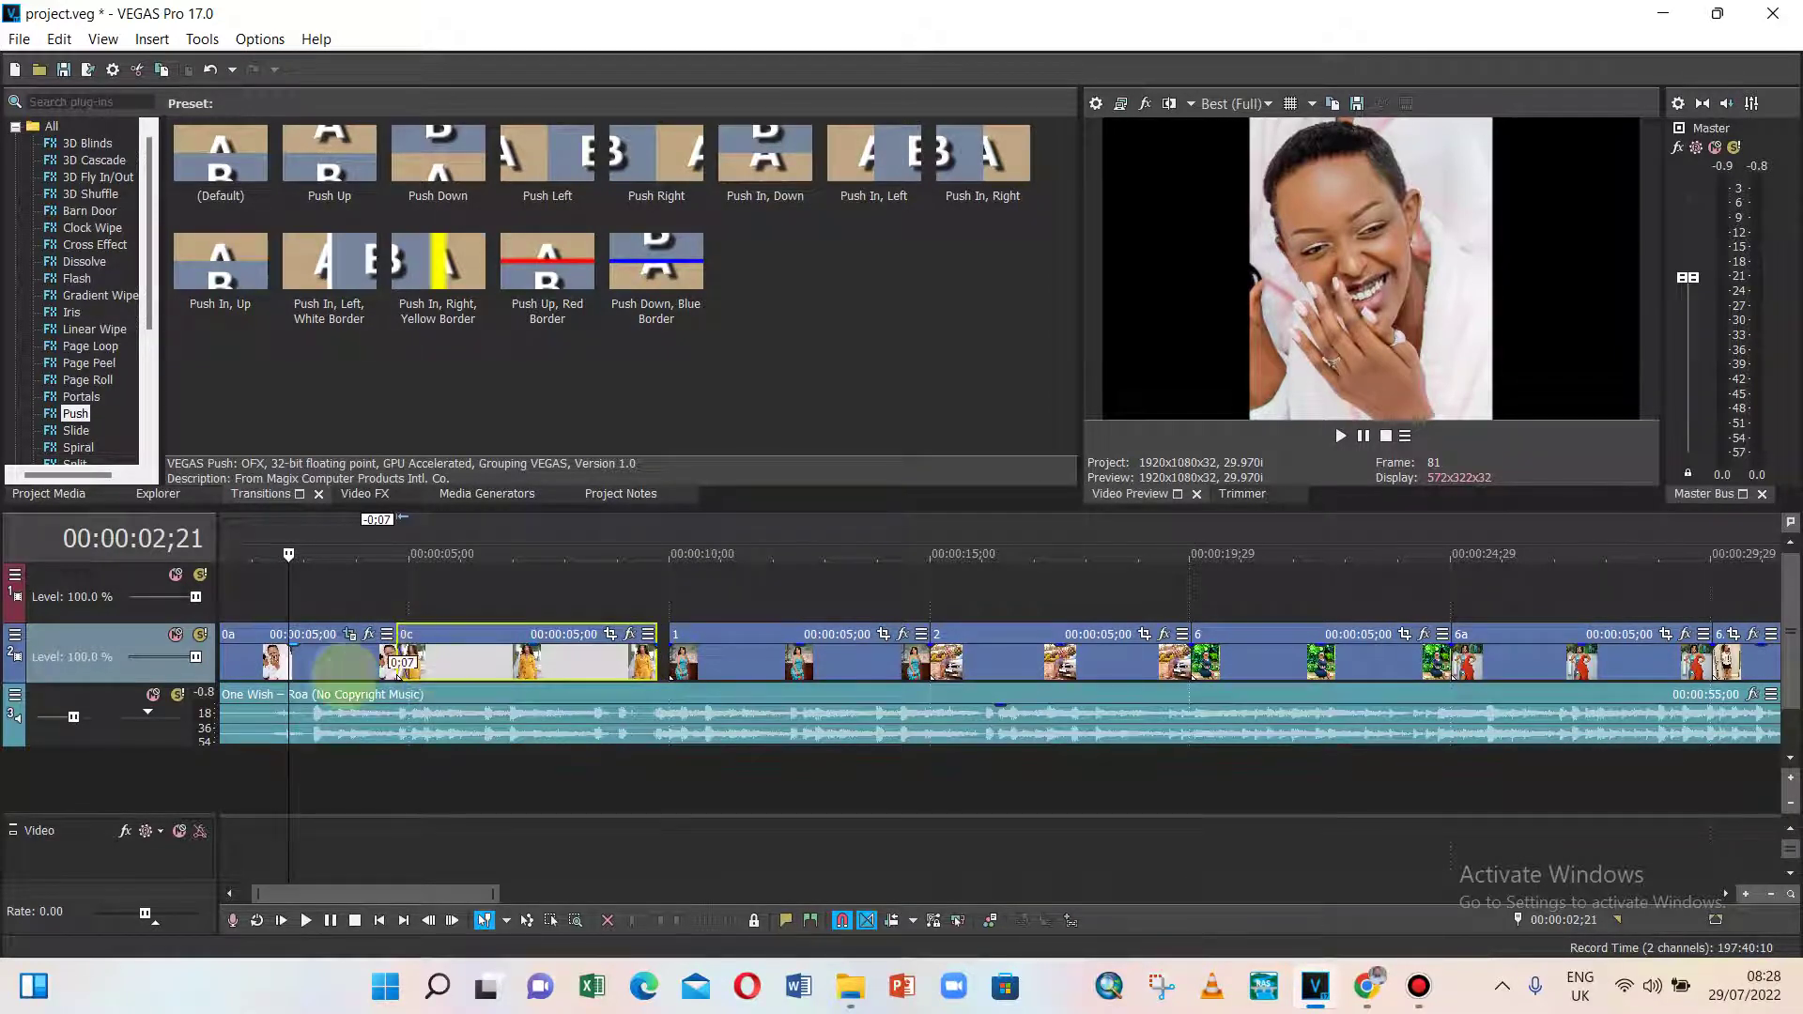
scroll(403, 659, up, 3)
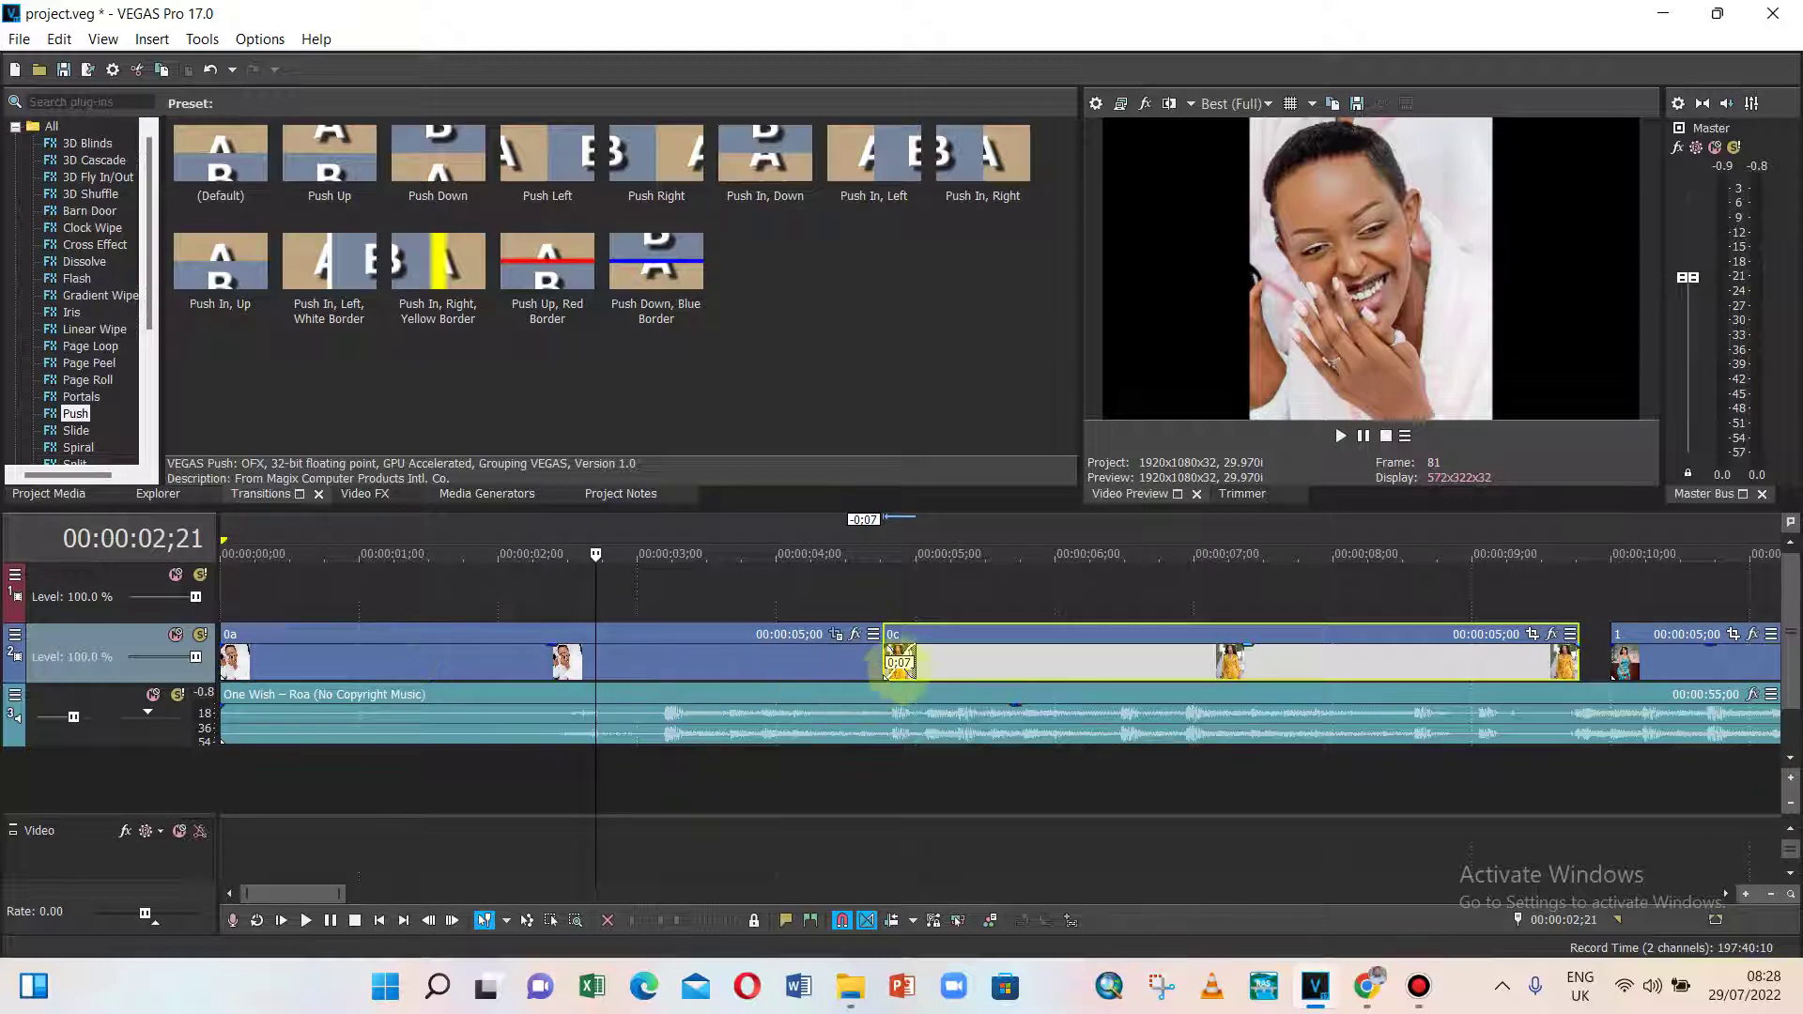
scroll(939, 660, down, 1)
scroll(505, 653, down, 1)
scroll(505, 652, down, 1)
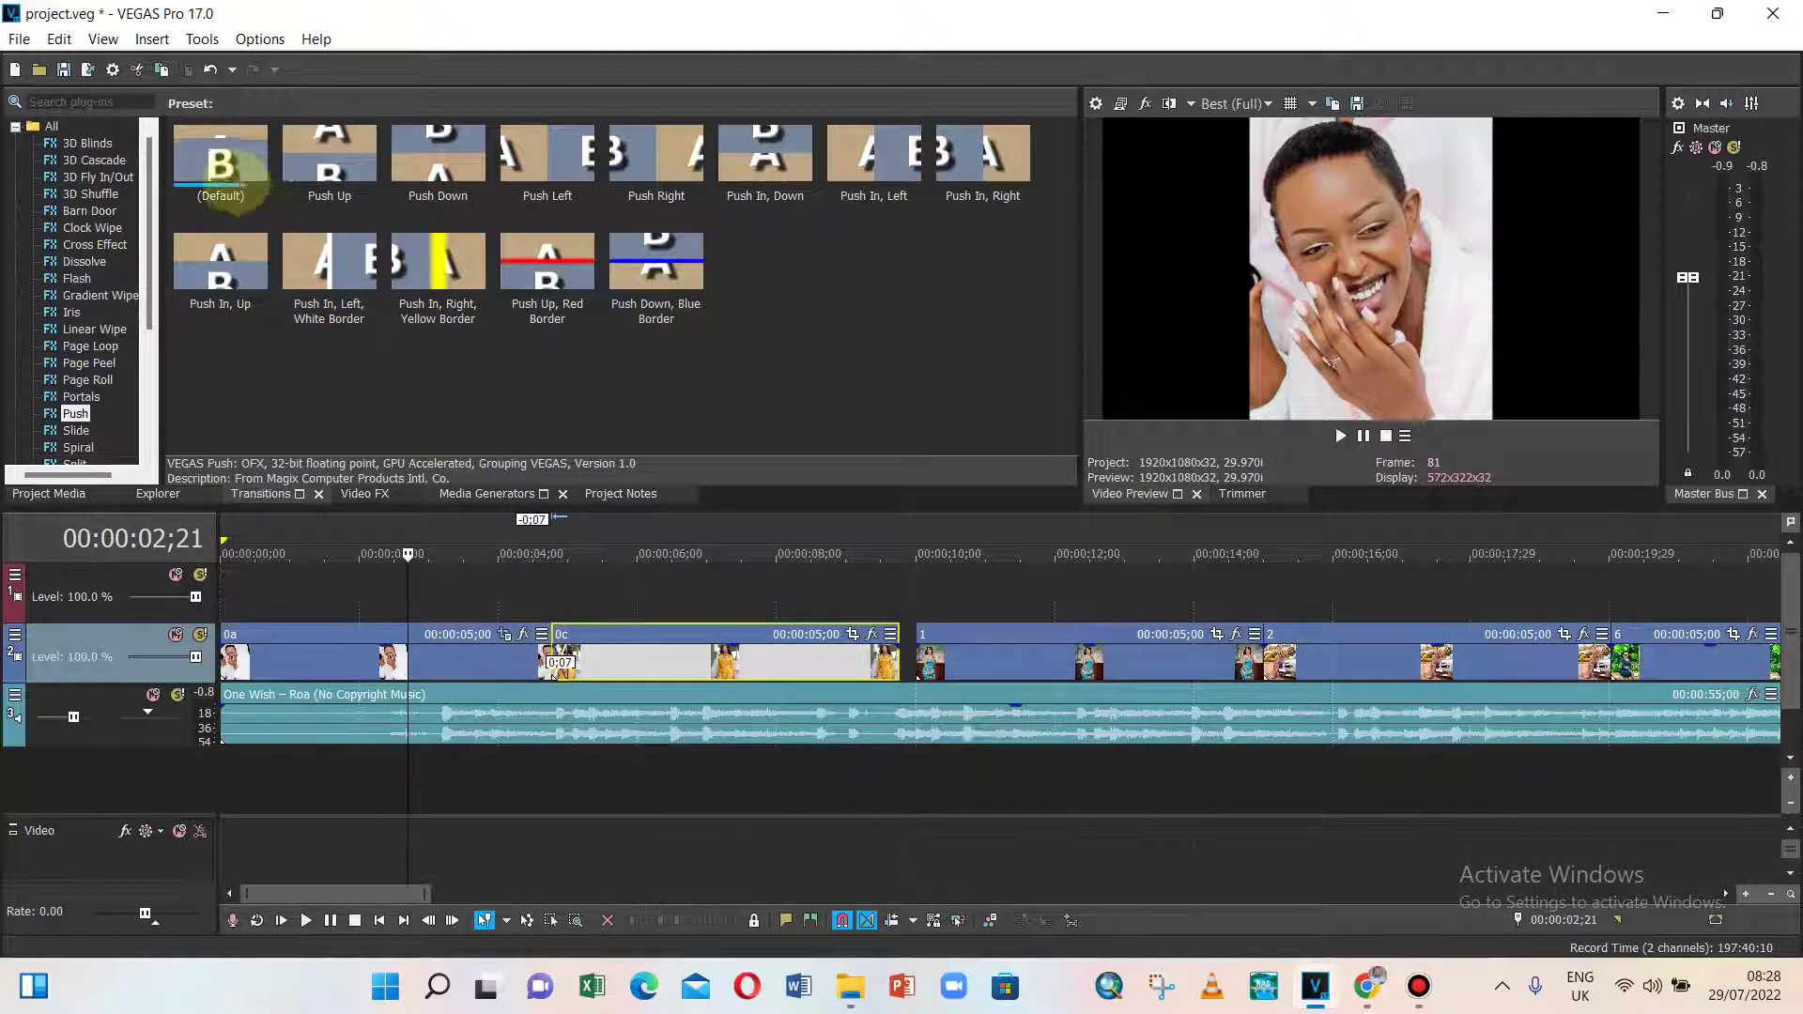
- Apply the Push (Default) transition to the overlap between pictures 0a and 0c, and play it back from 00:00:04;17
click(230, 169)
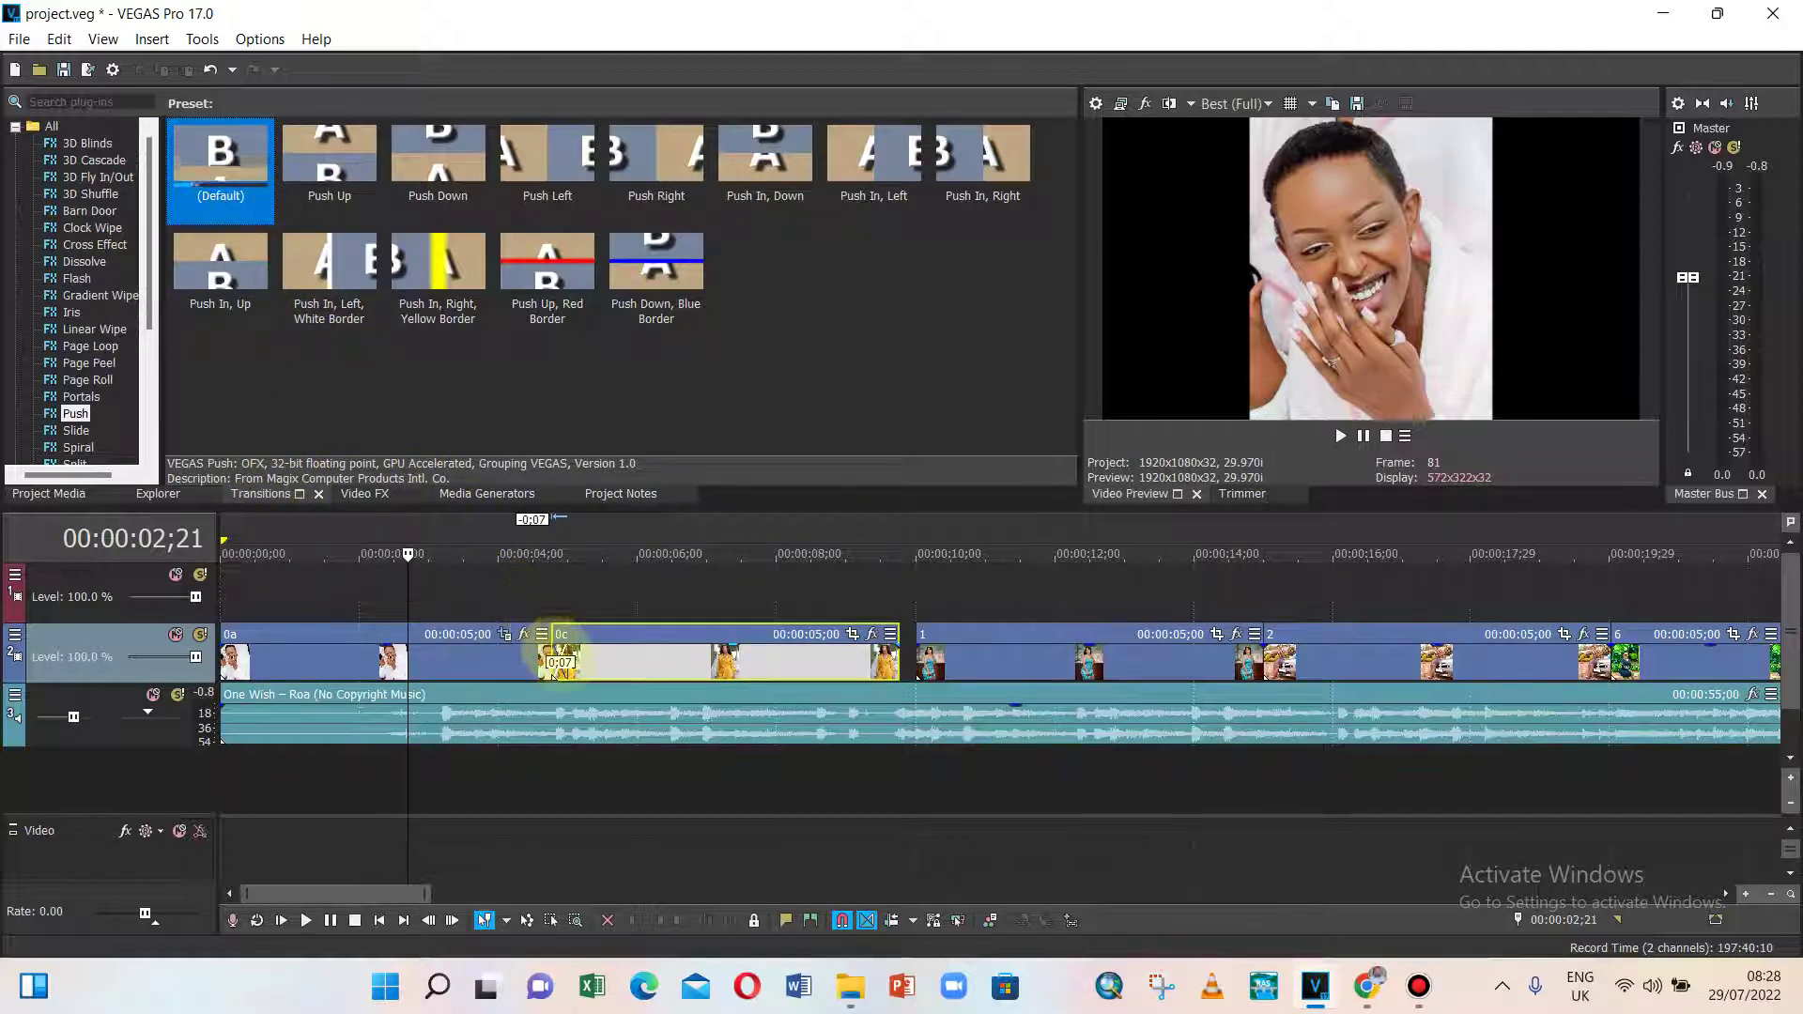
click(560, 662)
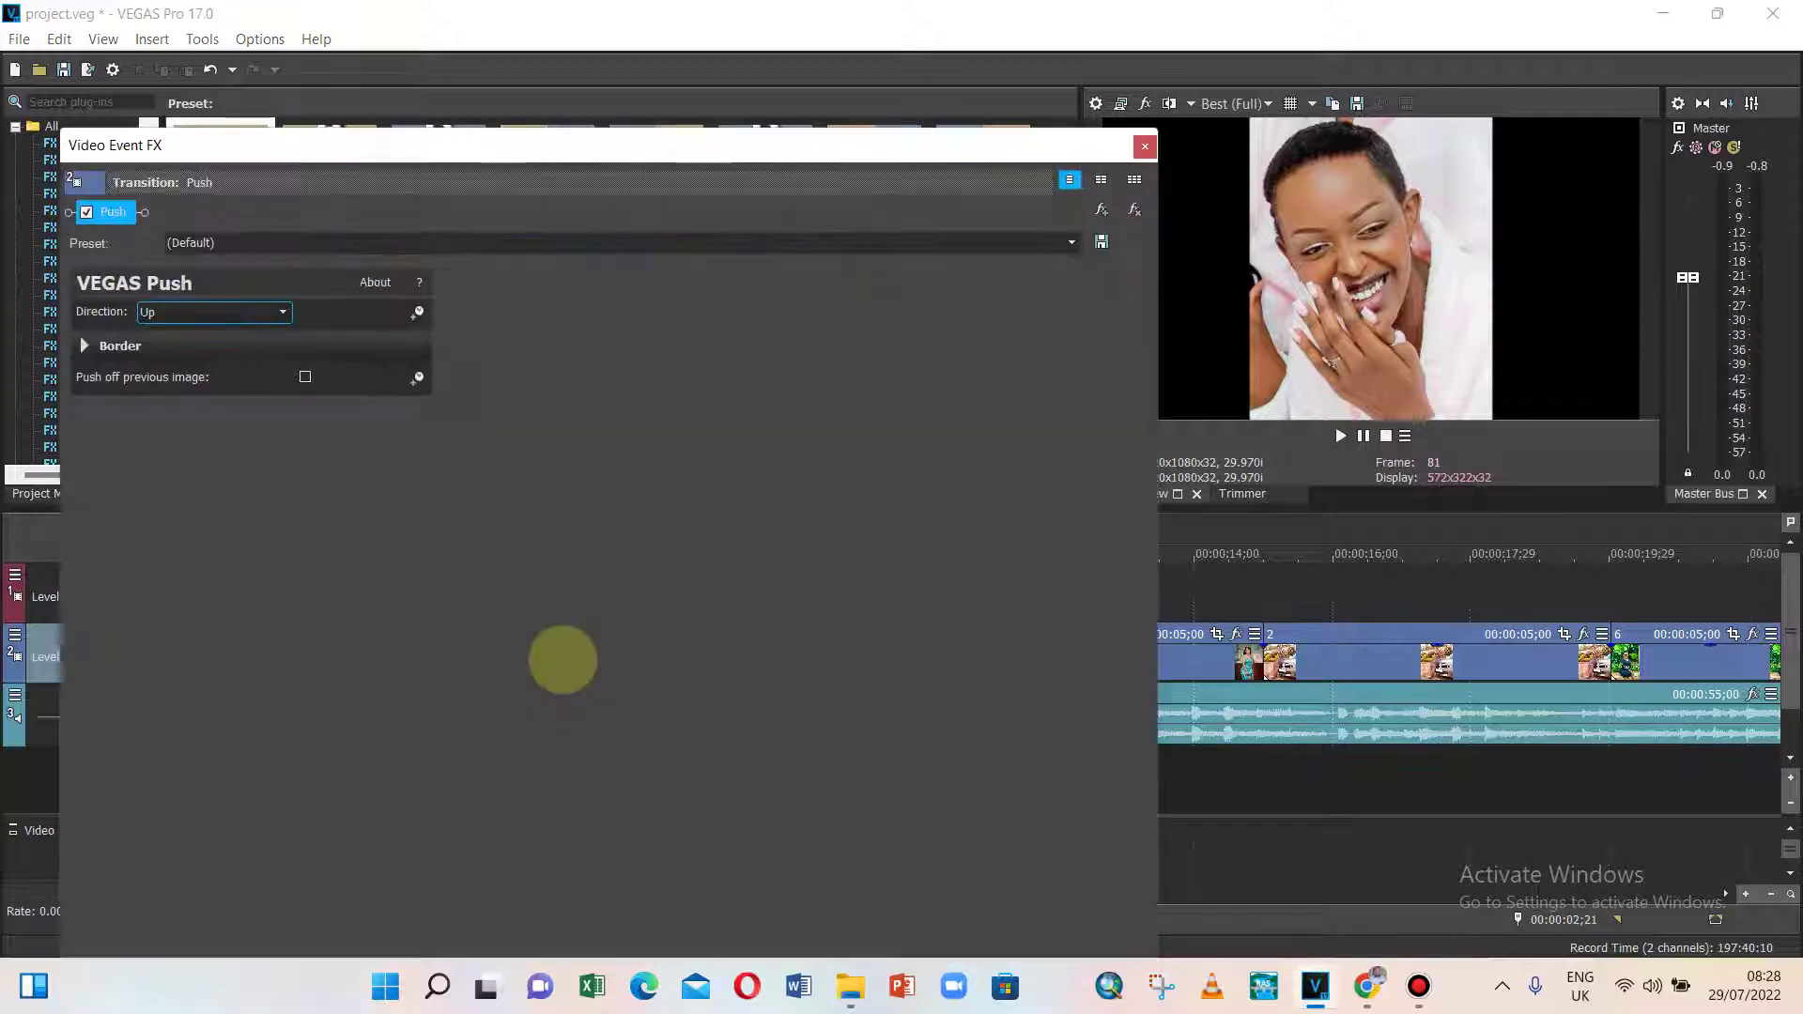
click(1144, 146)
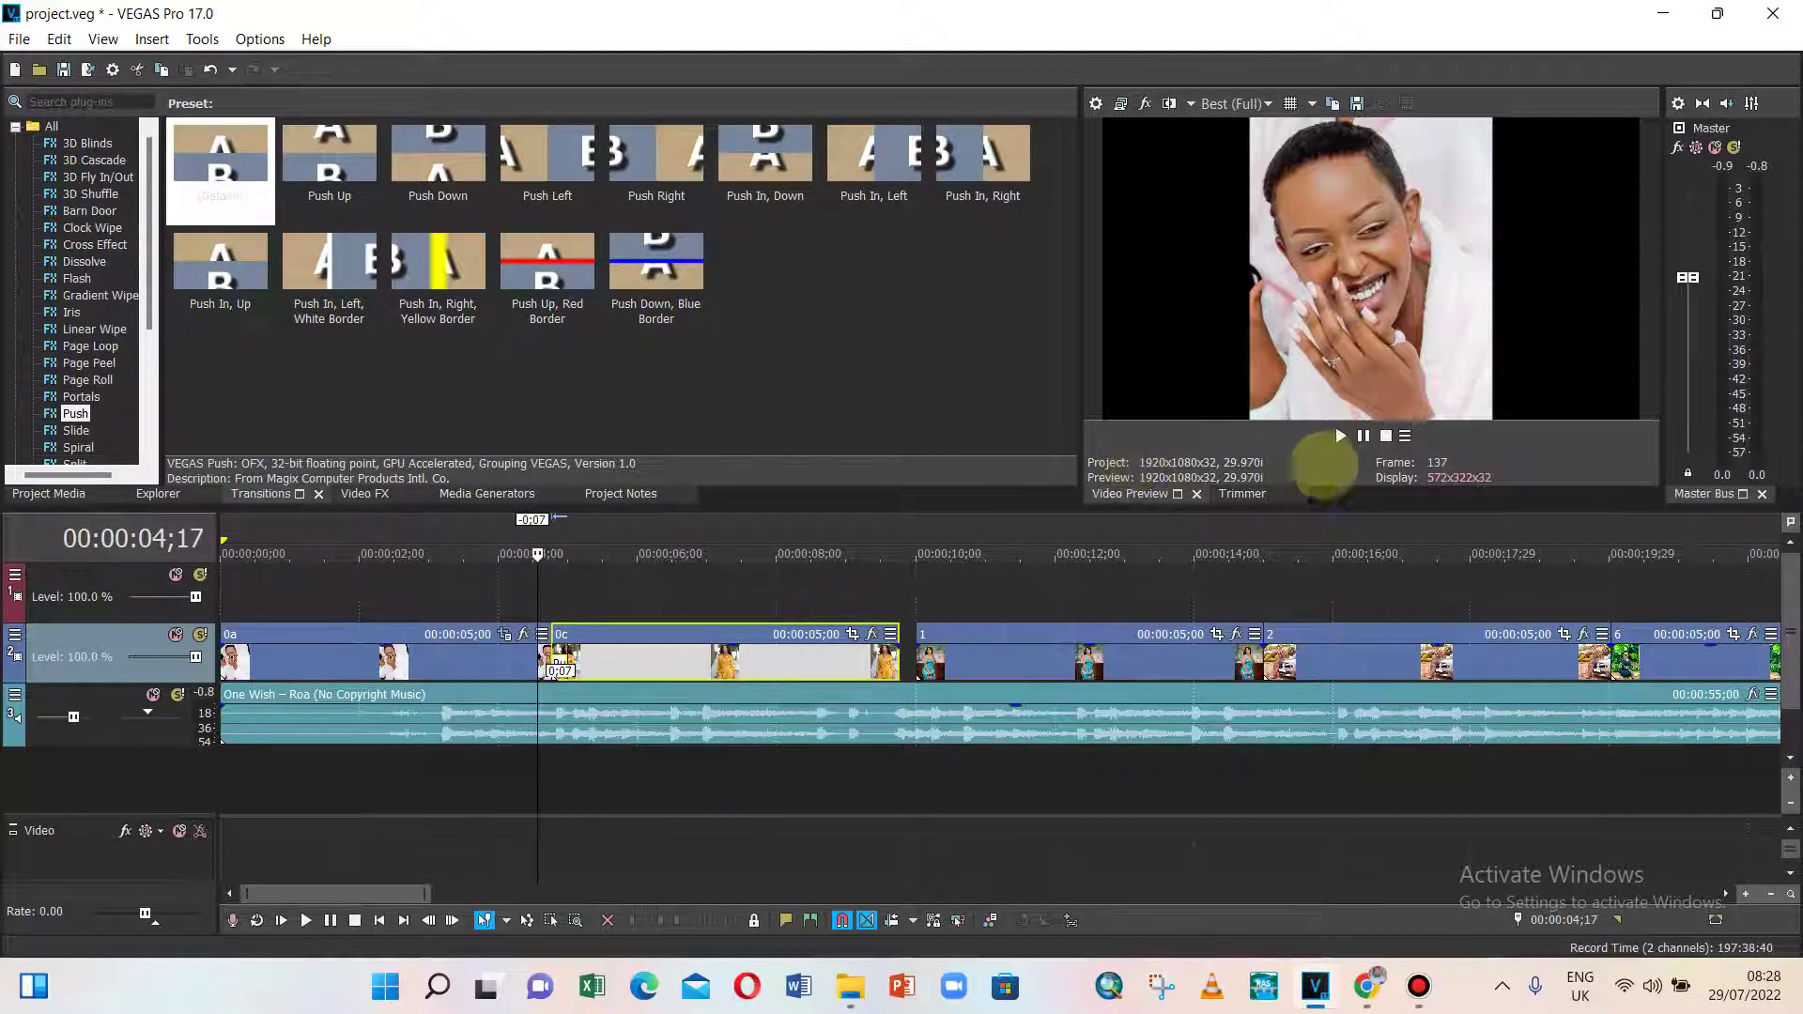
click(1340, 436)
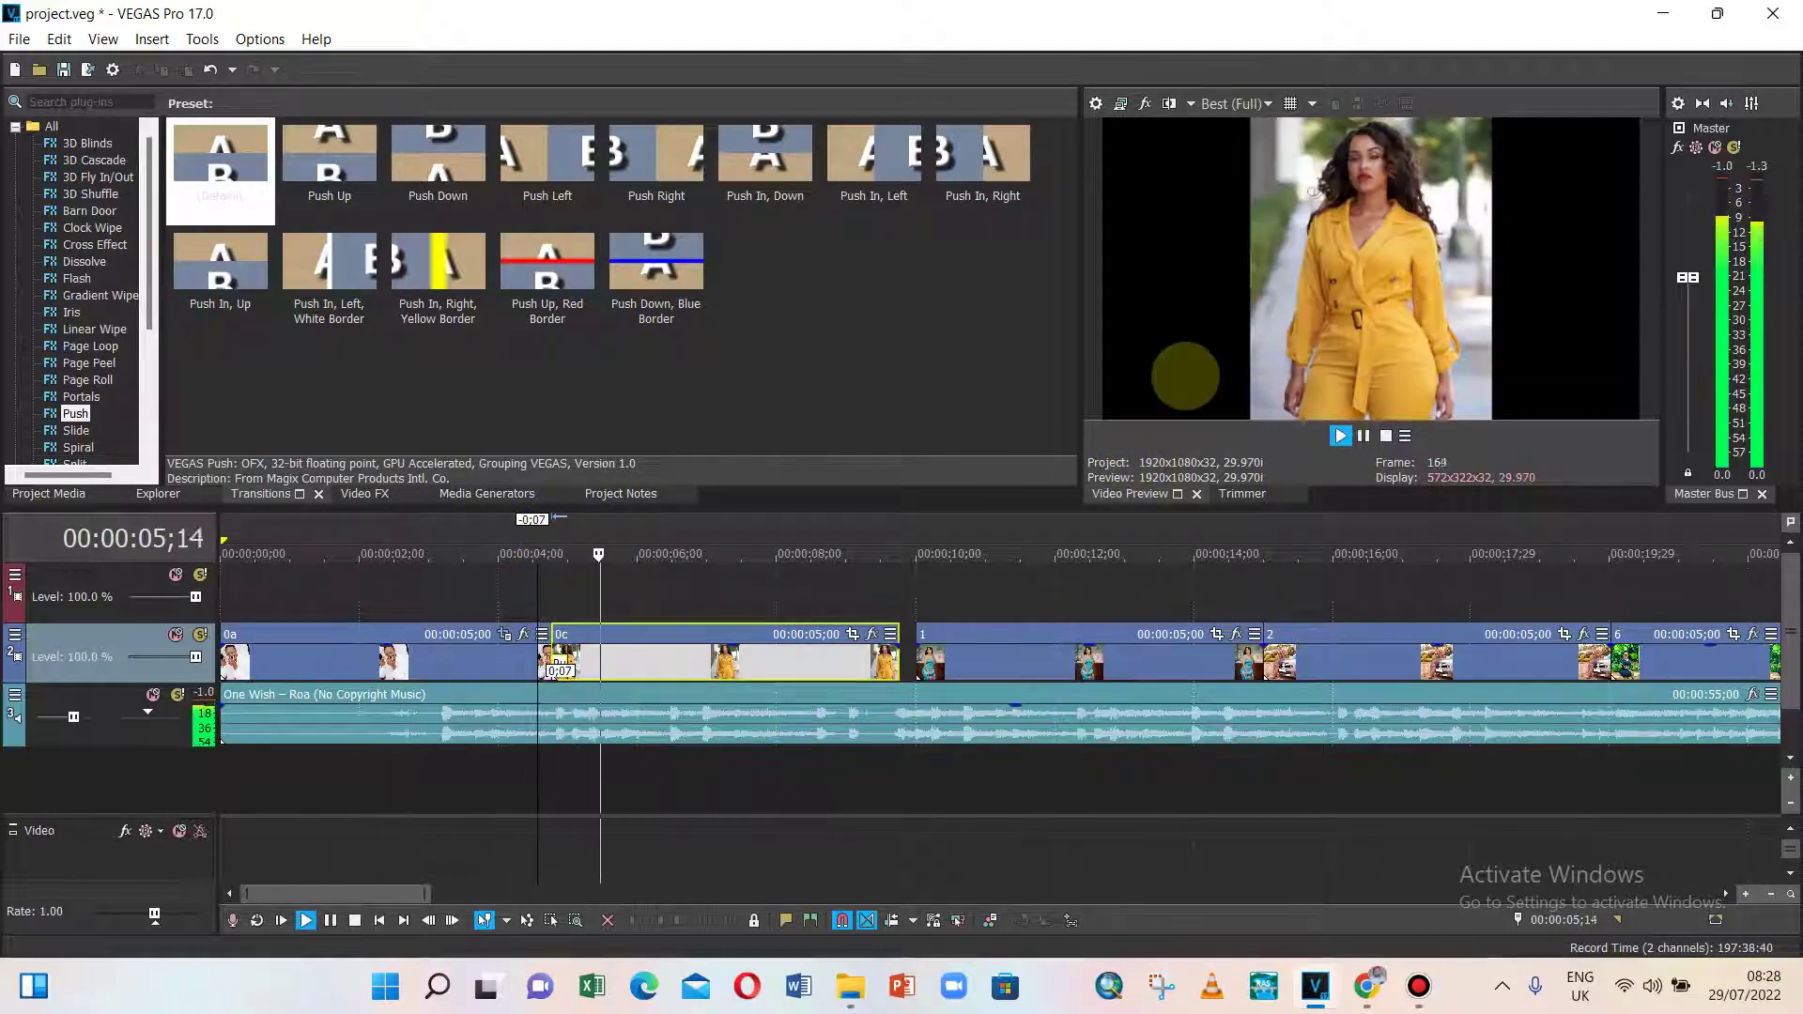
click(1386, 436)
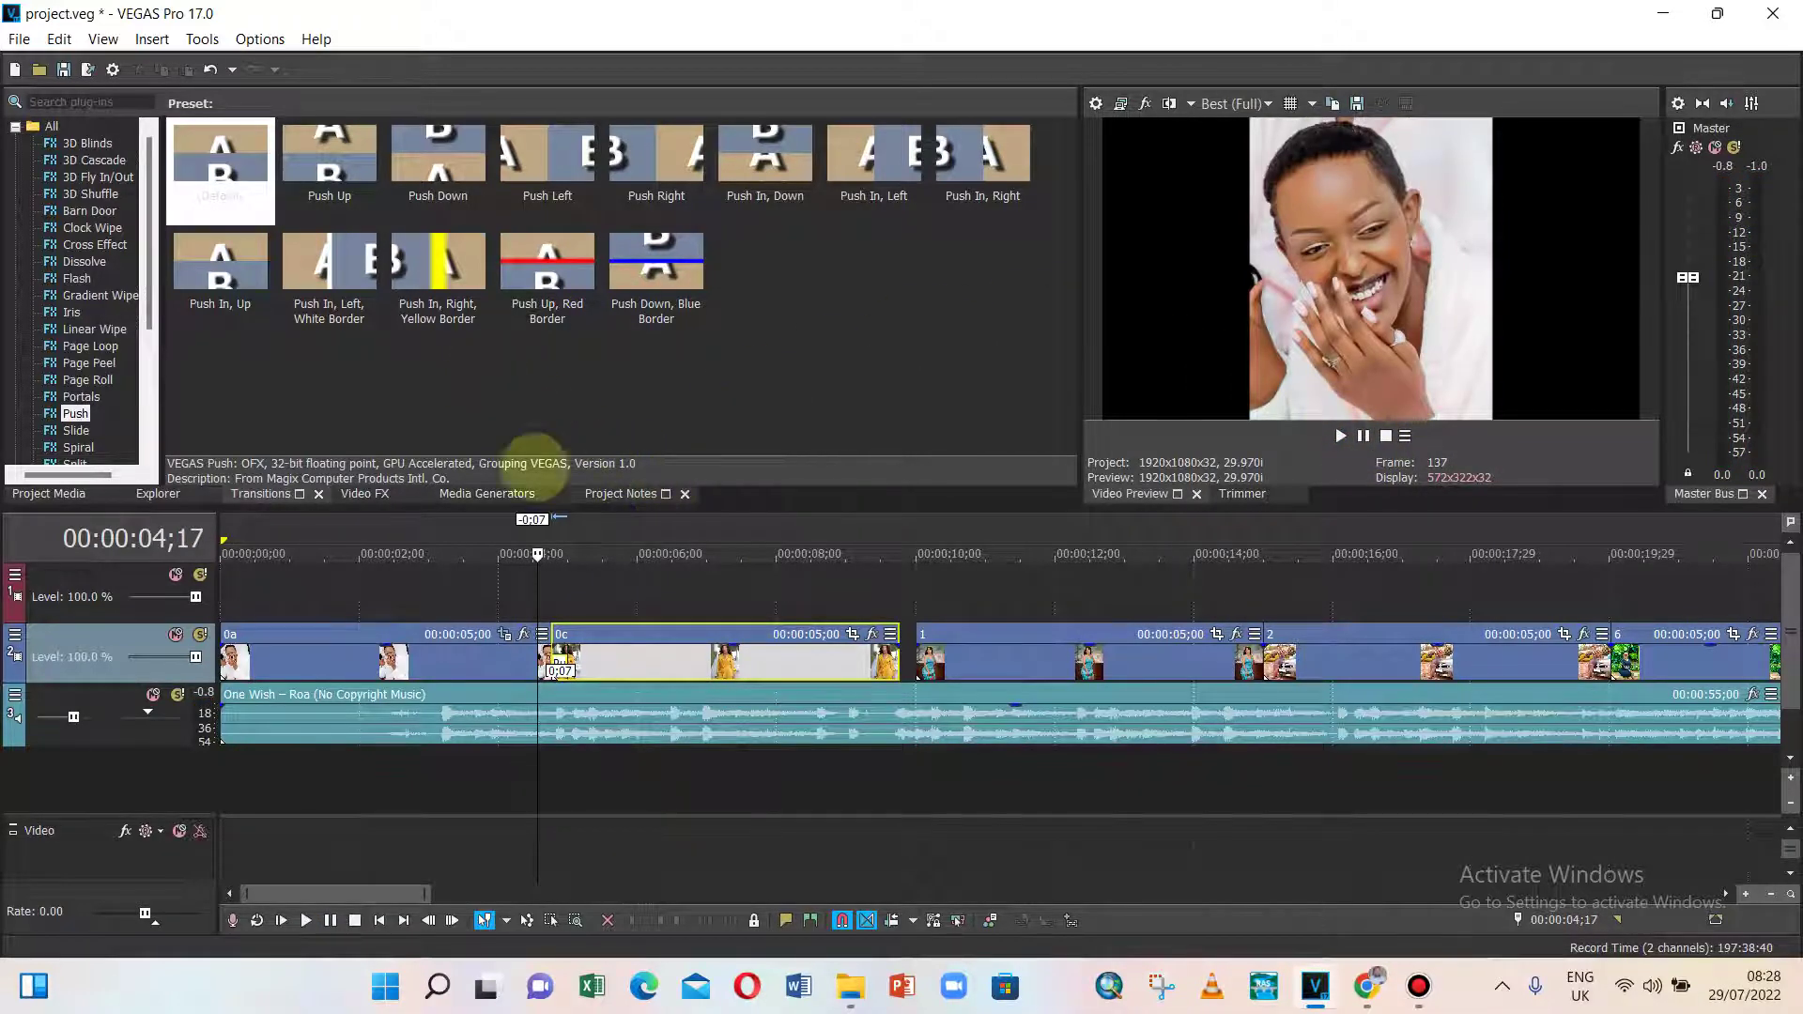
- Overlap picture 1 about 6 frames onto 0c and apply the Iris transition preset Oval, Out, Feathered Blue Border there
drag(996, 669, 968, 665)
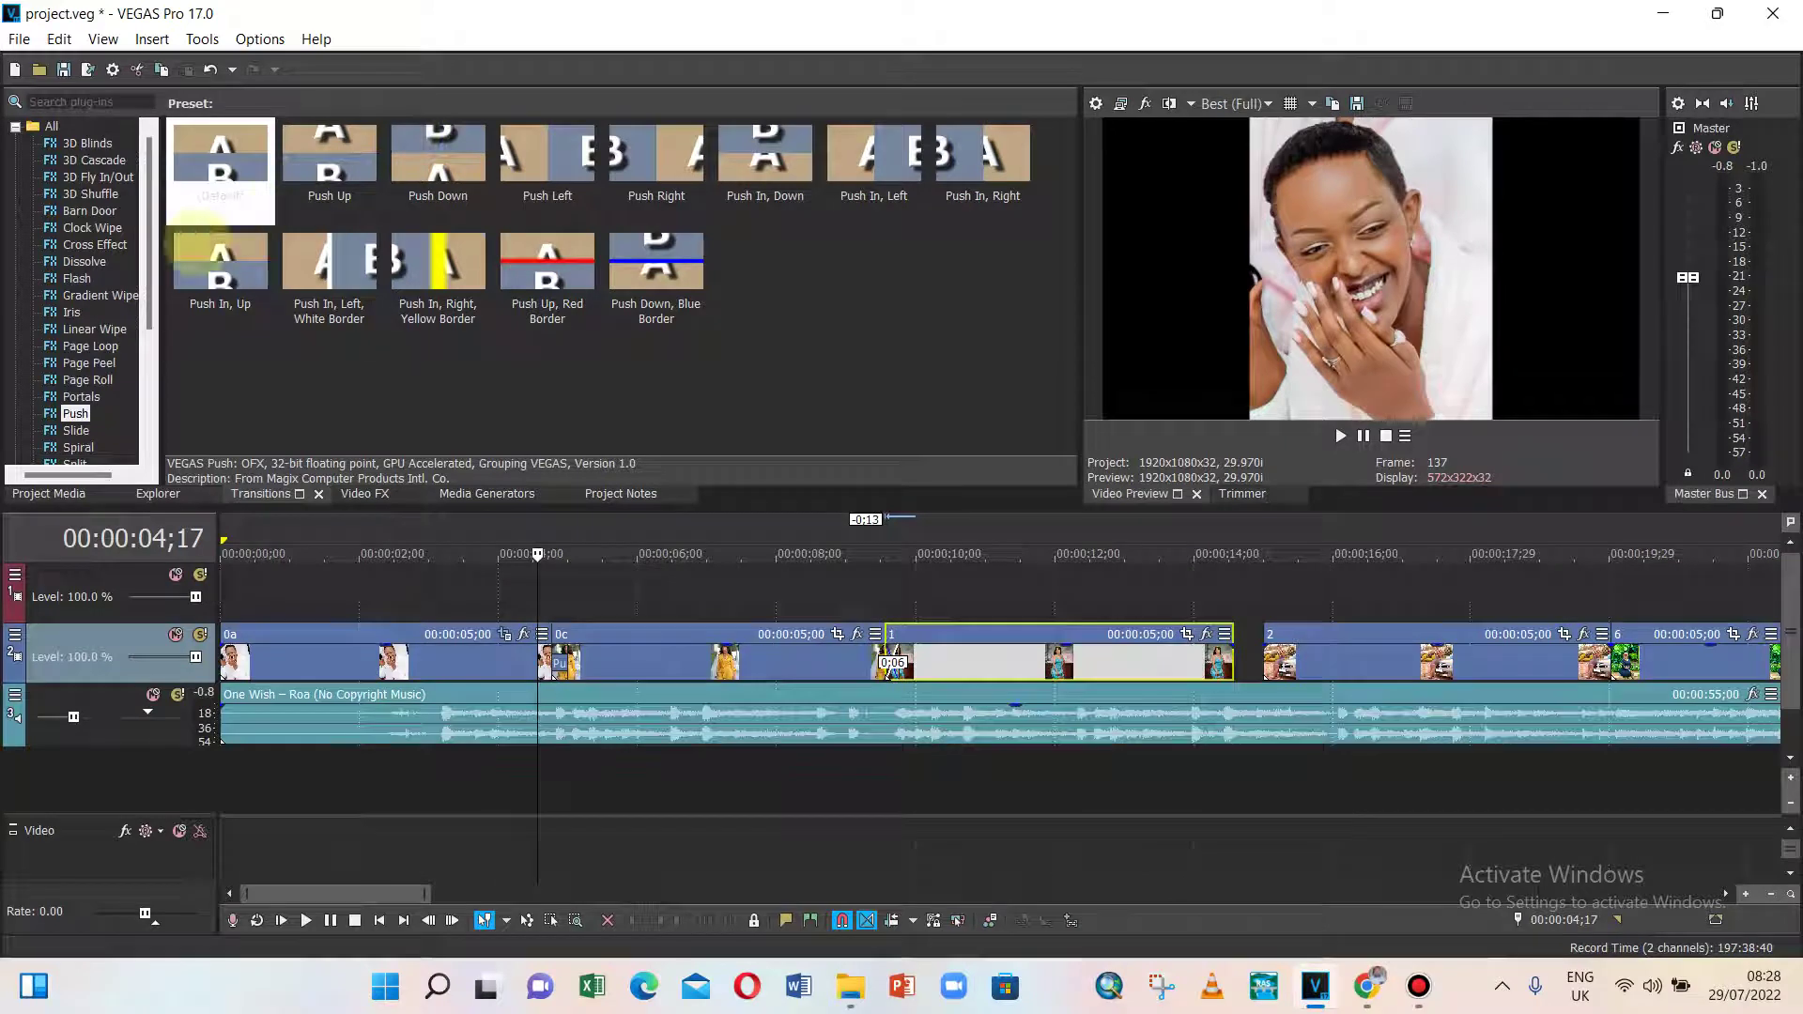
click(71, 311)
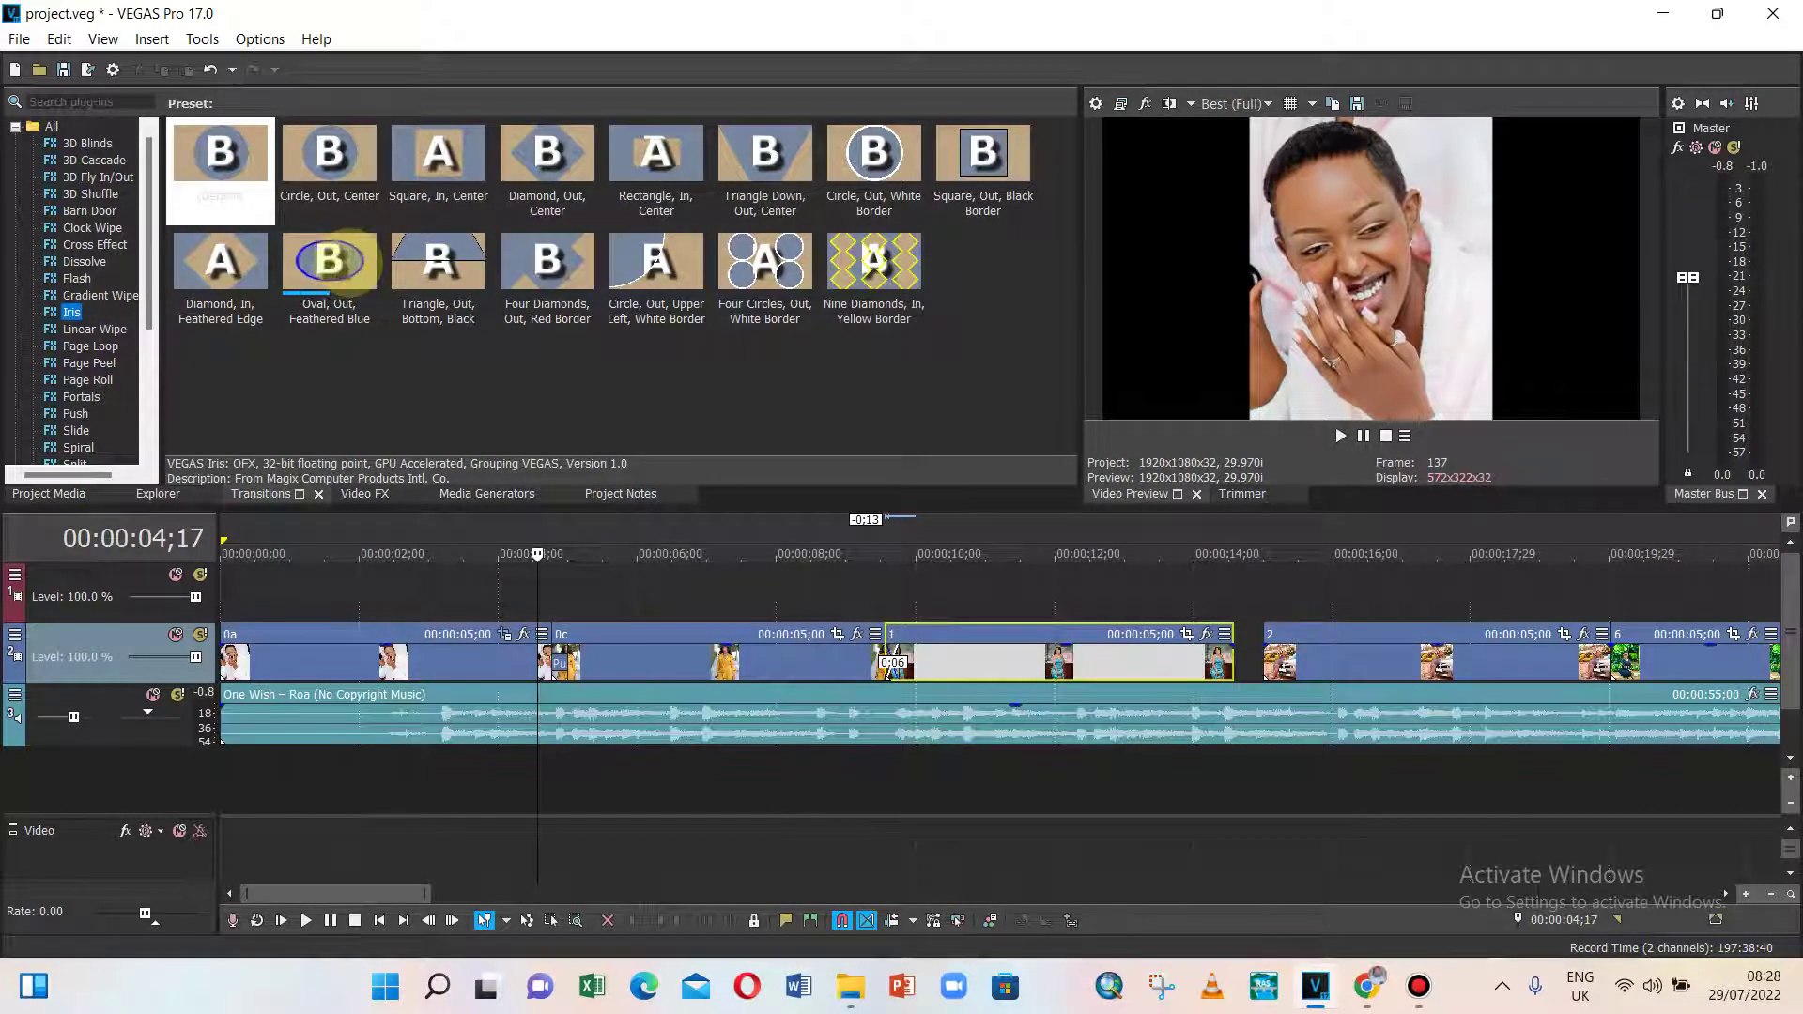
click(328, 261)
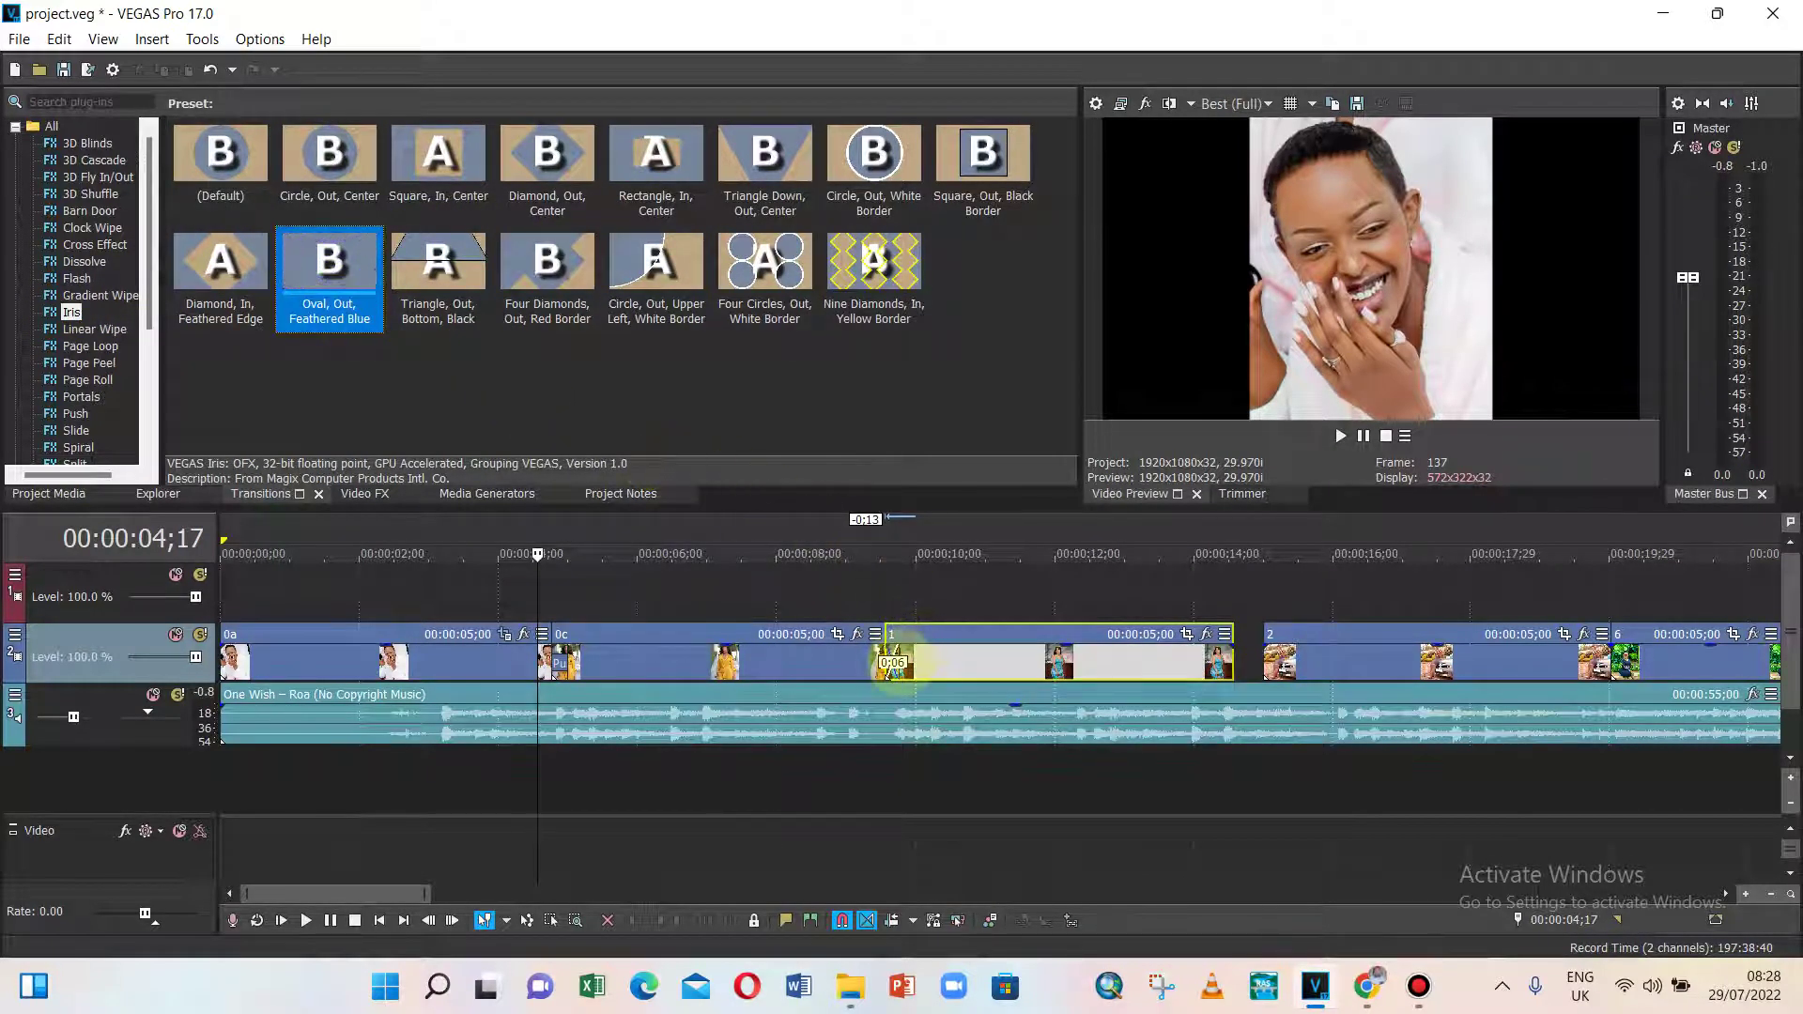
drag(892, 663, 889, 664)
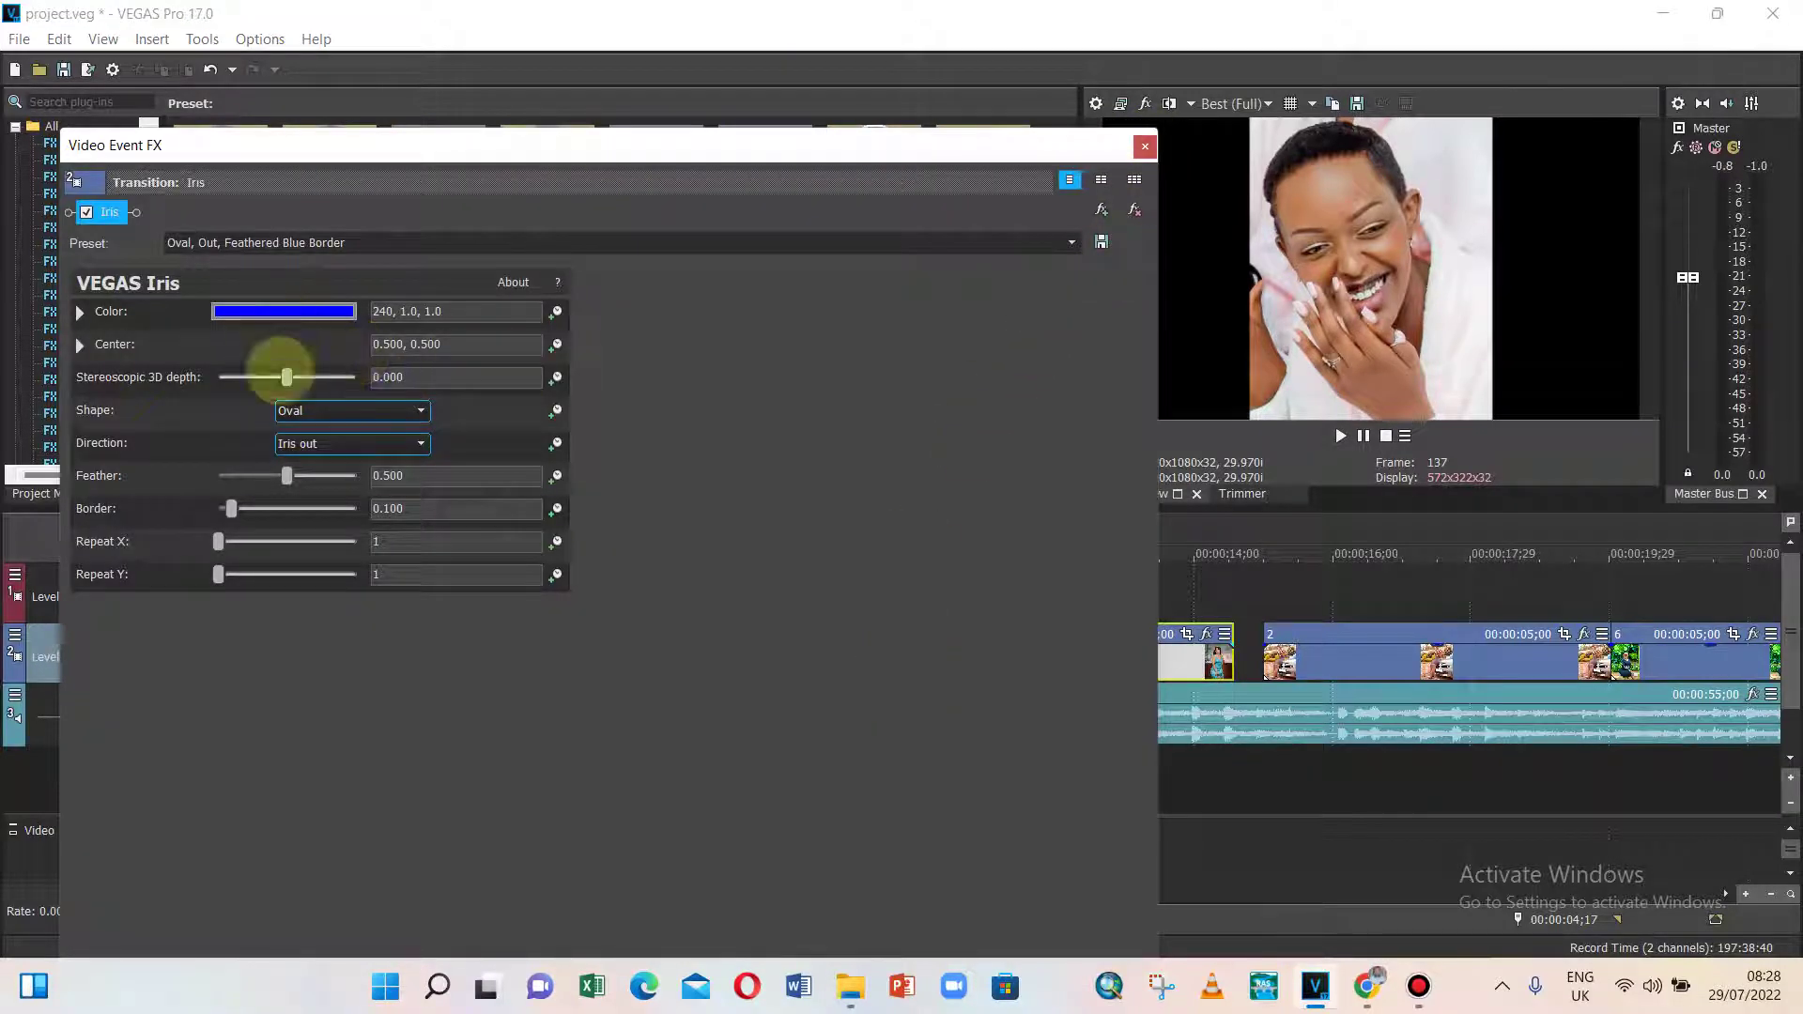
click(1145, 146)
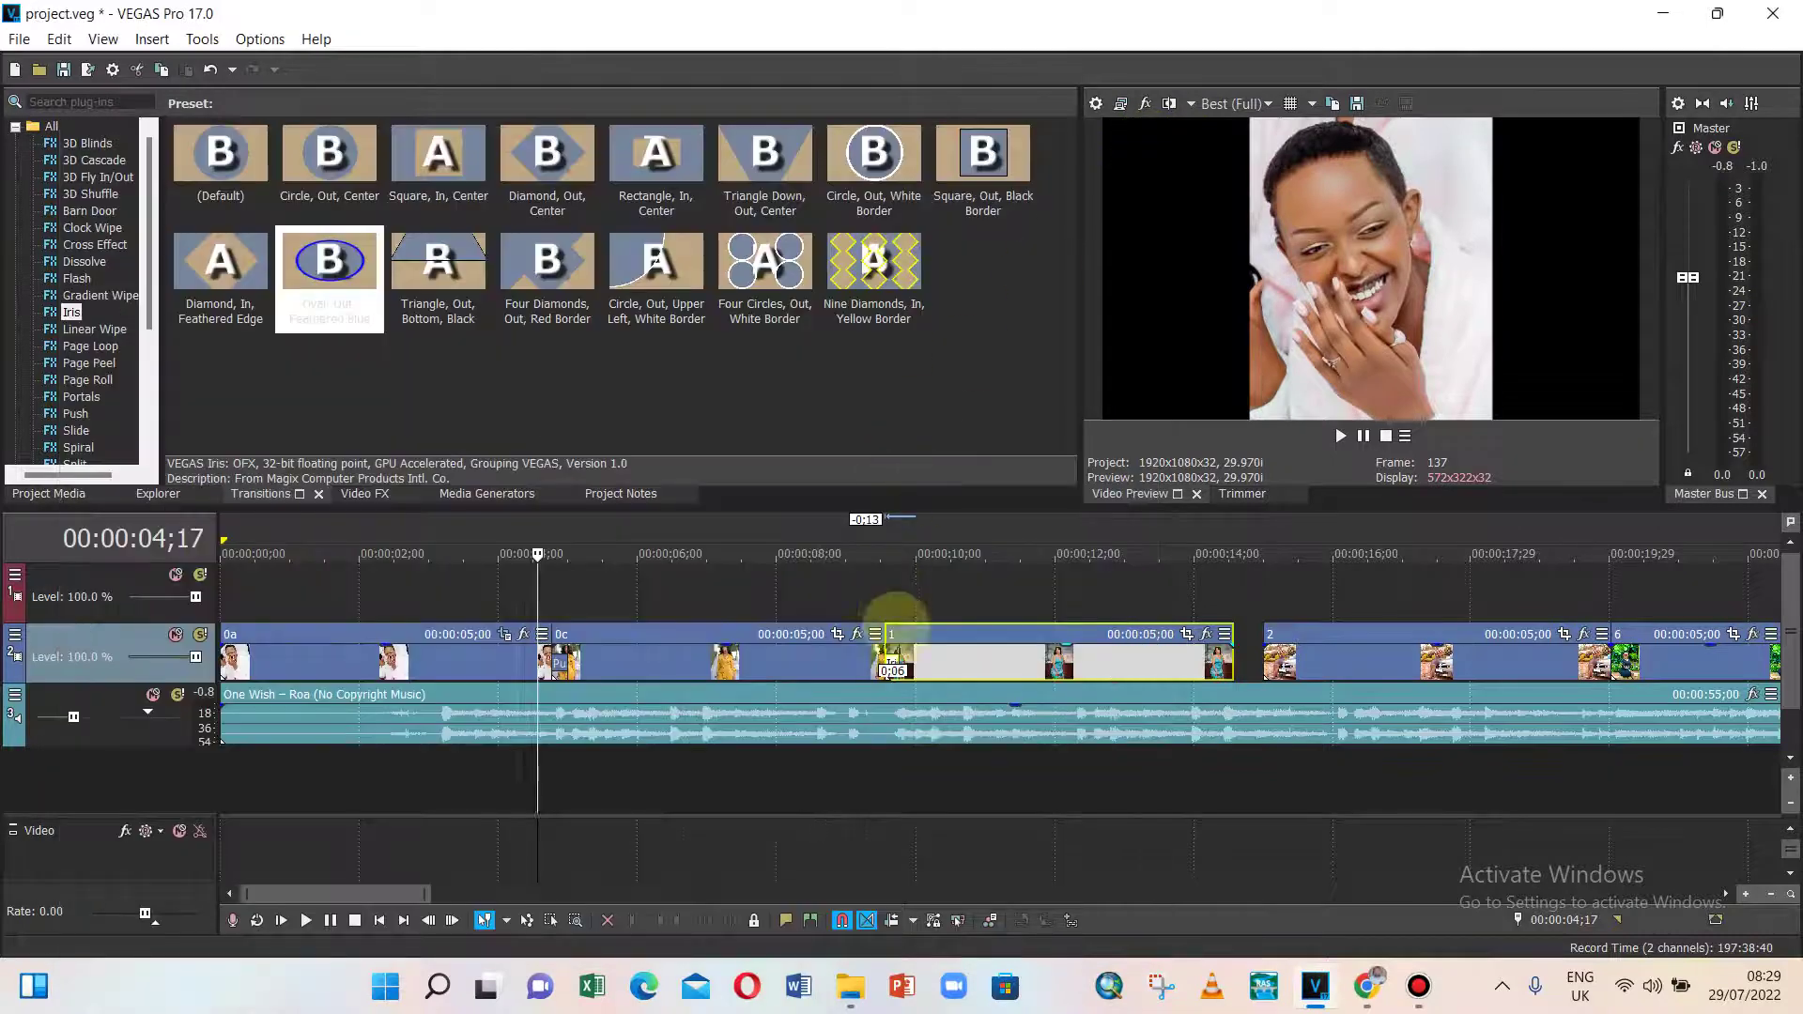
click(878, 540)
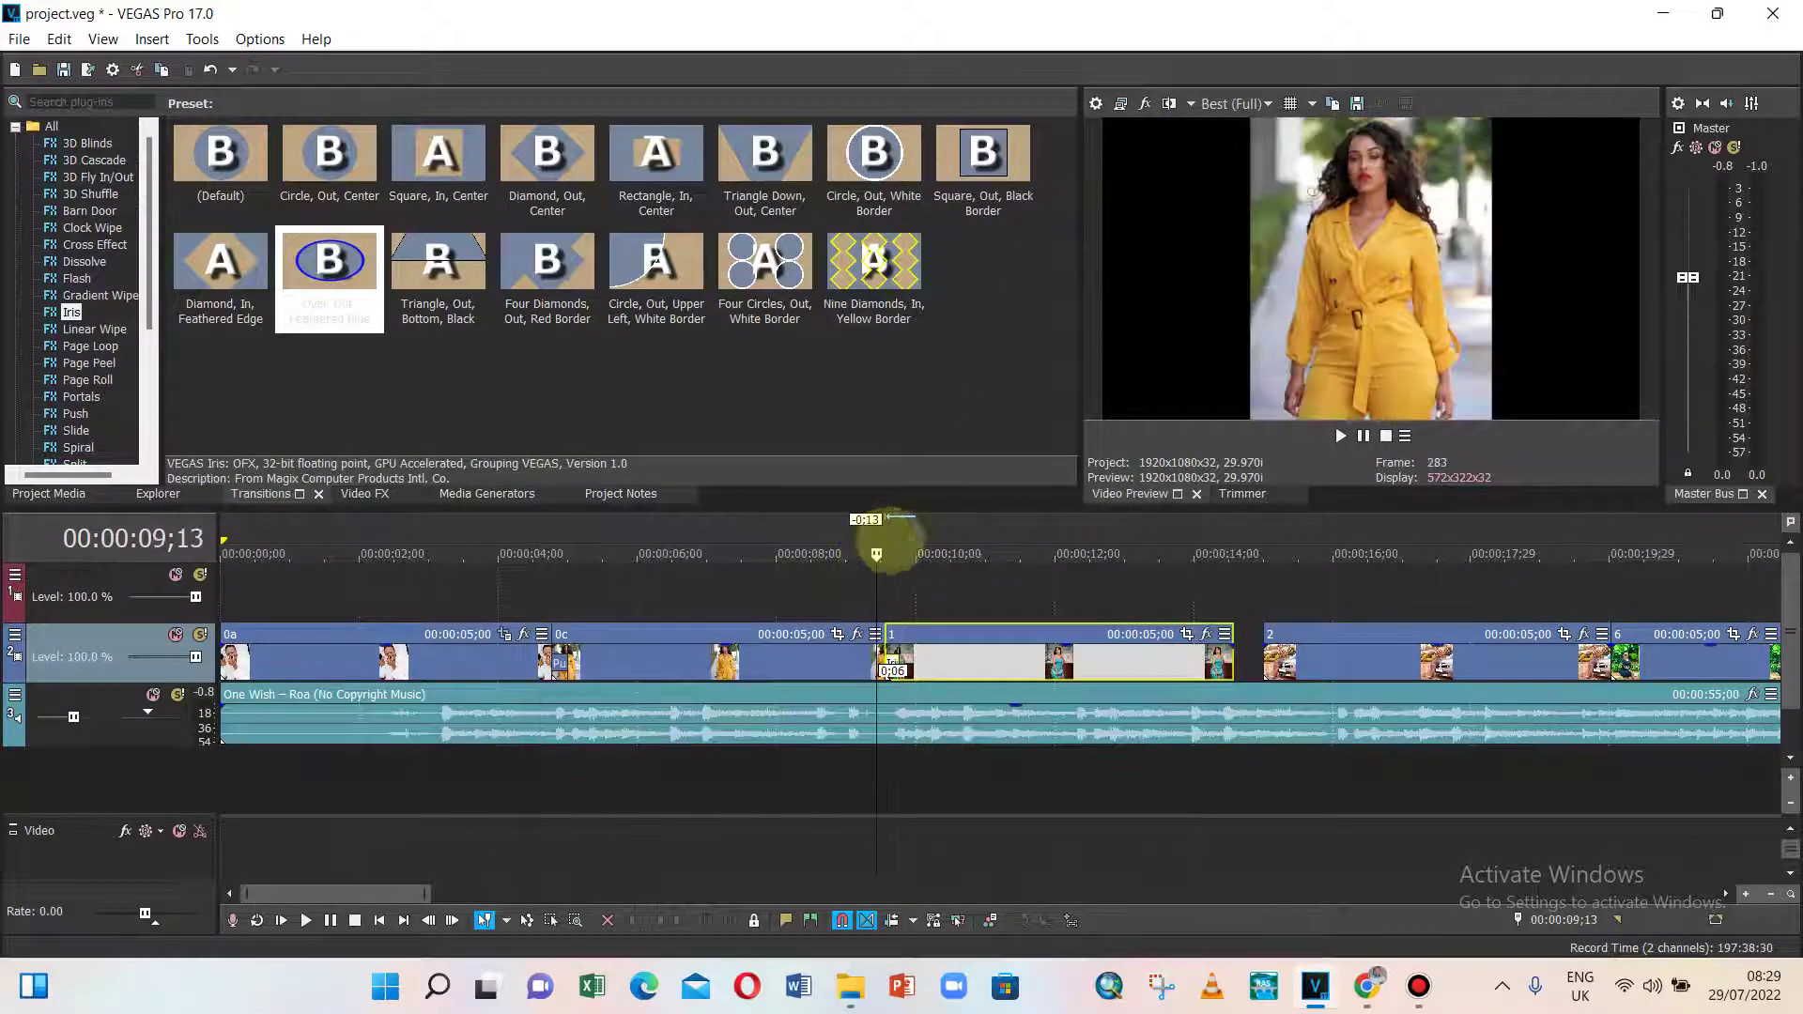
- Play back the Iris transition and move picture 2 about 17 frames earlier so that it overlaps the end of picture 1
click(1340, 436)
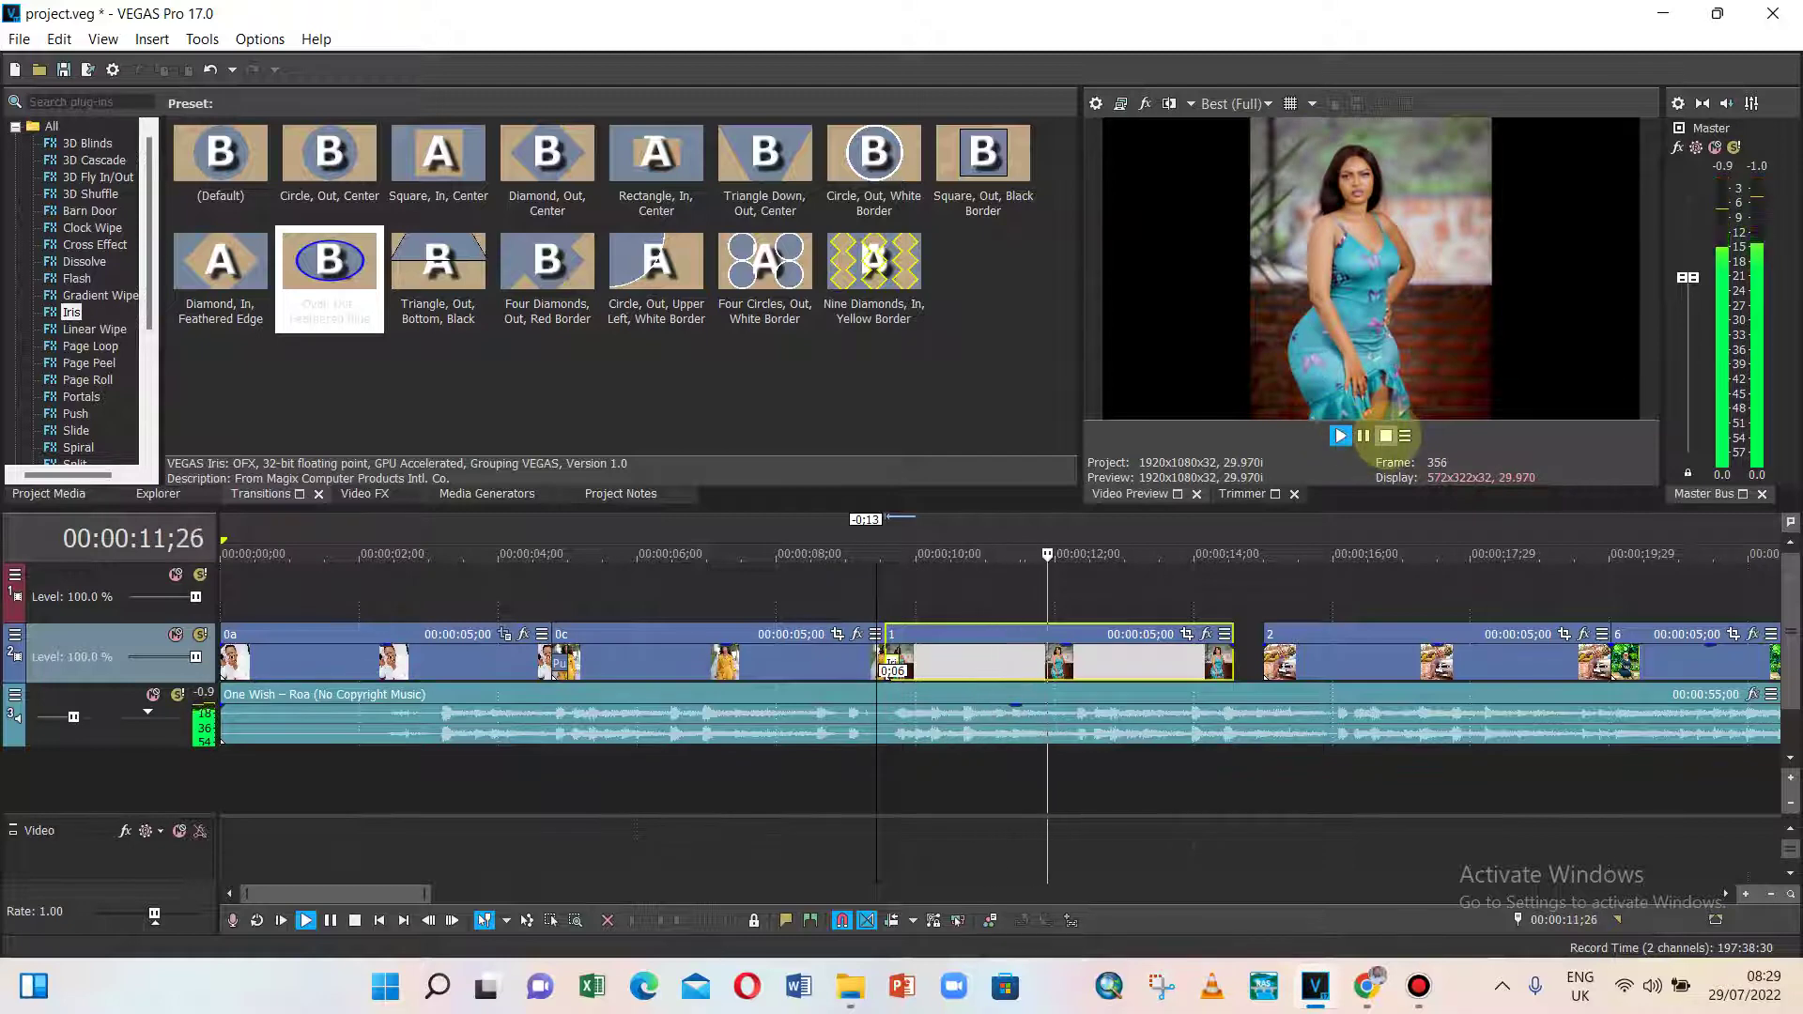
drag(1291, 658, 1225, 676)
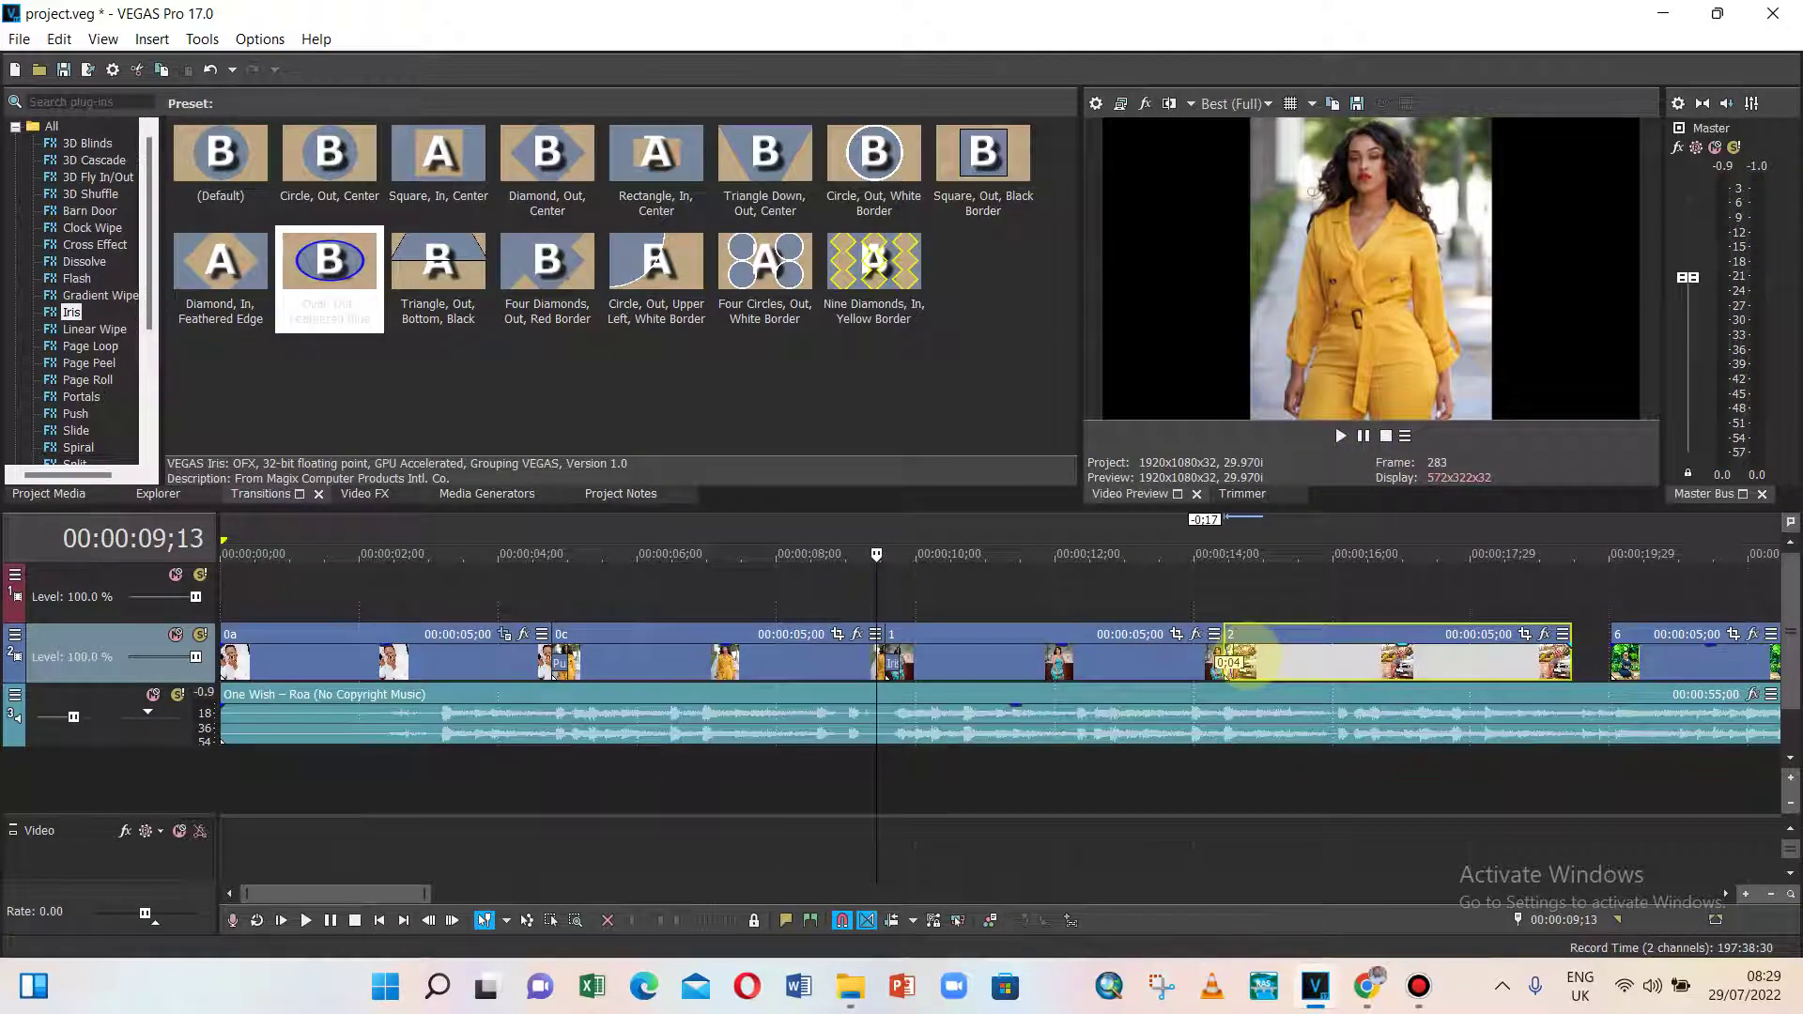
- Apply the Page Loop (Default) transition to the overlap between pictures 1 and 2, and play it back from 00:00:14;06
click(1207, 575)
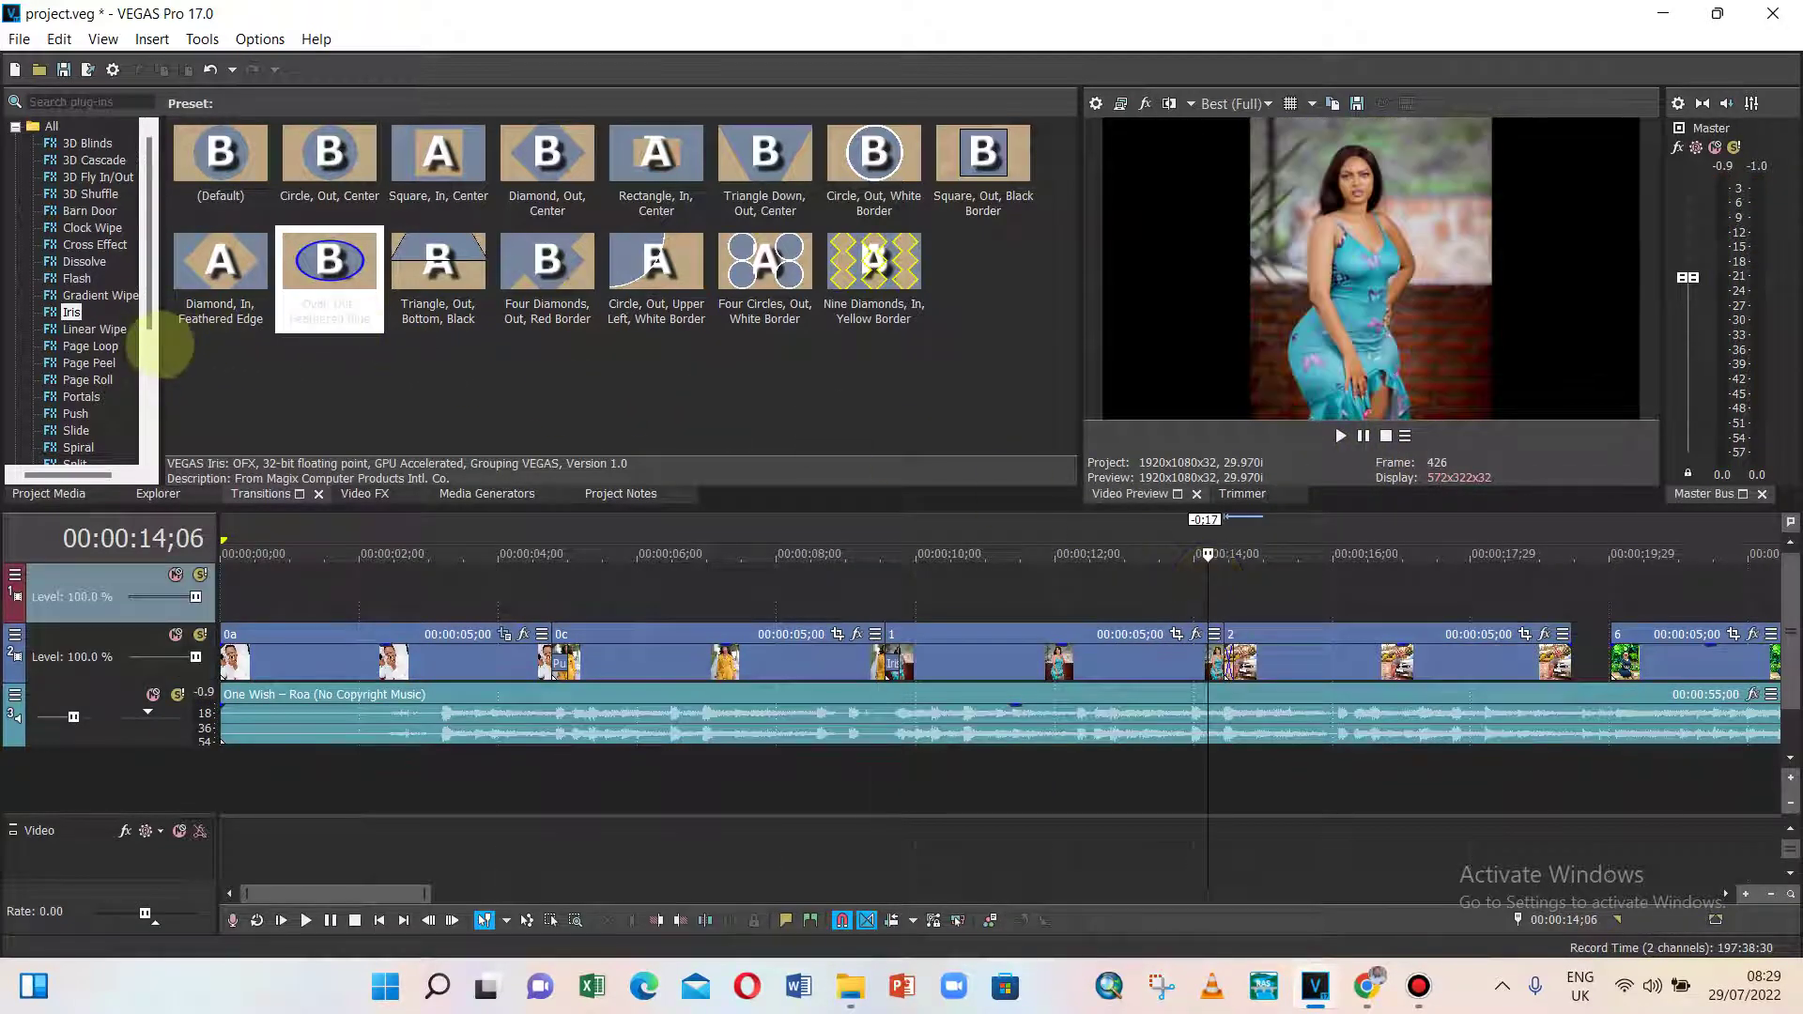
click(90, 346)
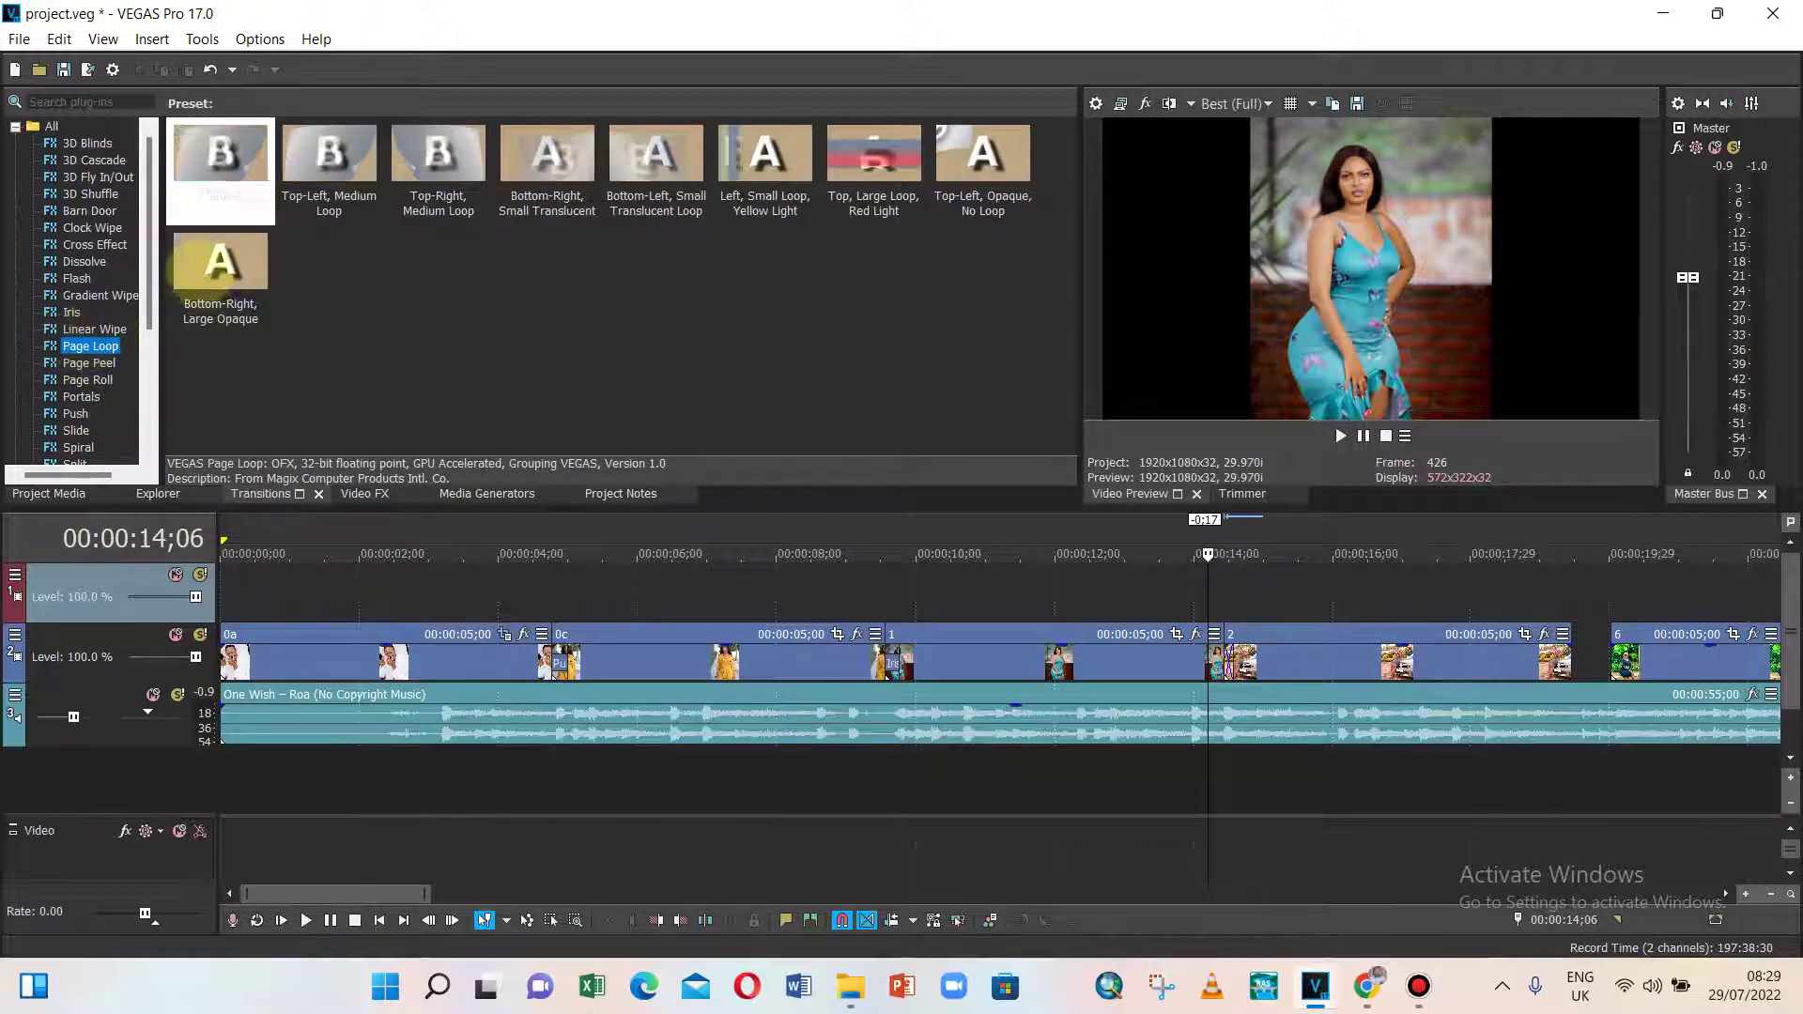
drag(220, 150, 1224, 656)
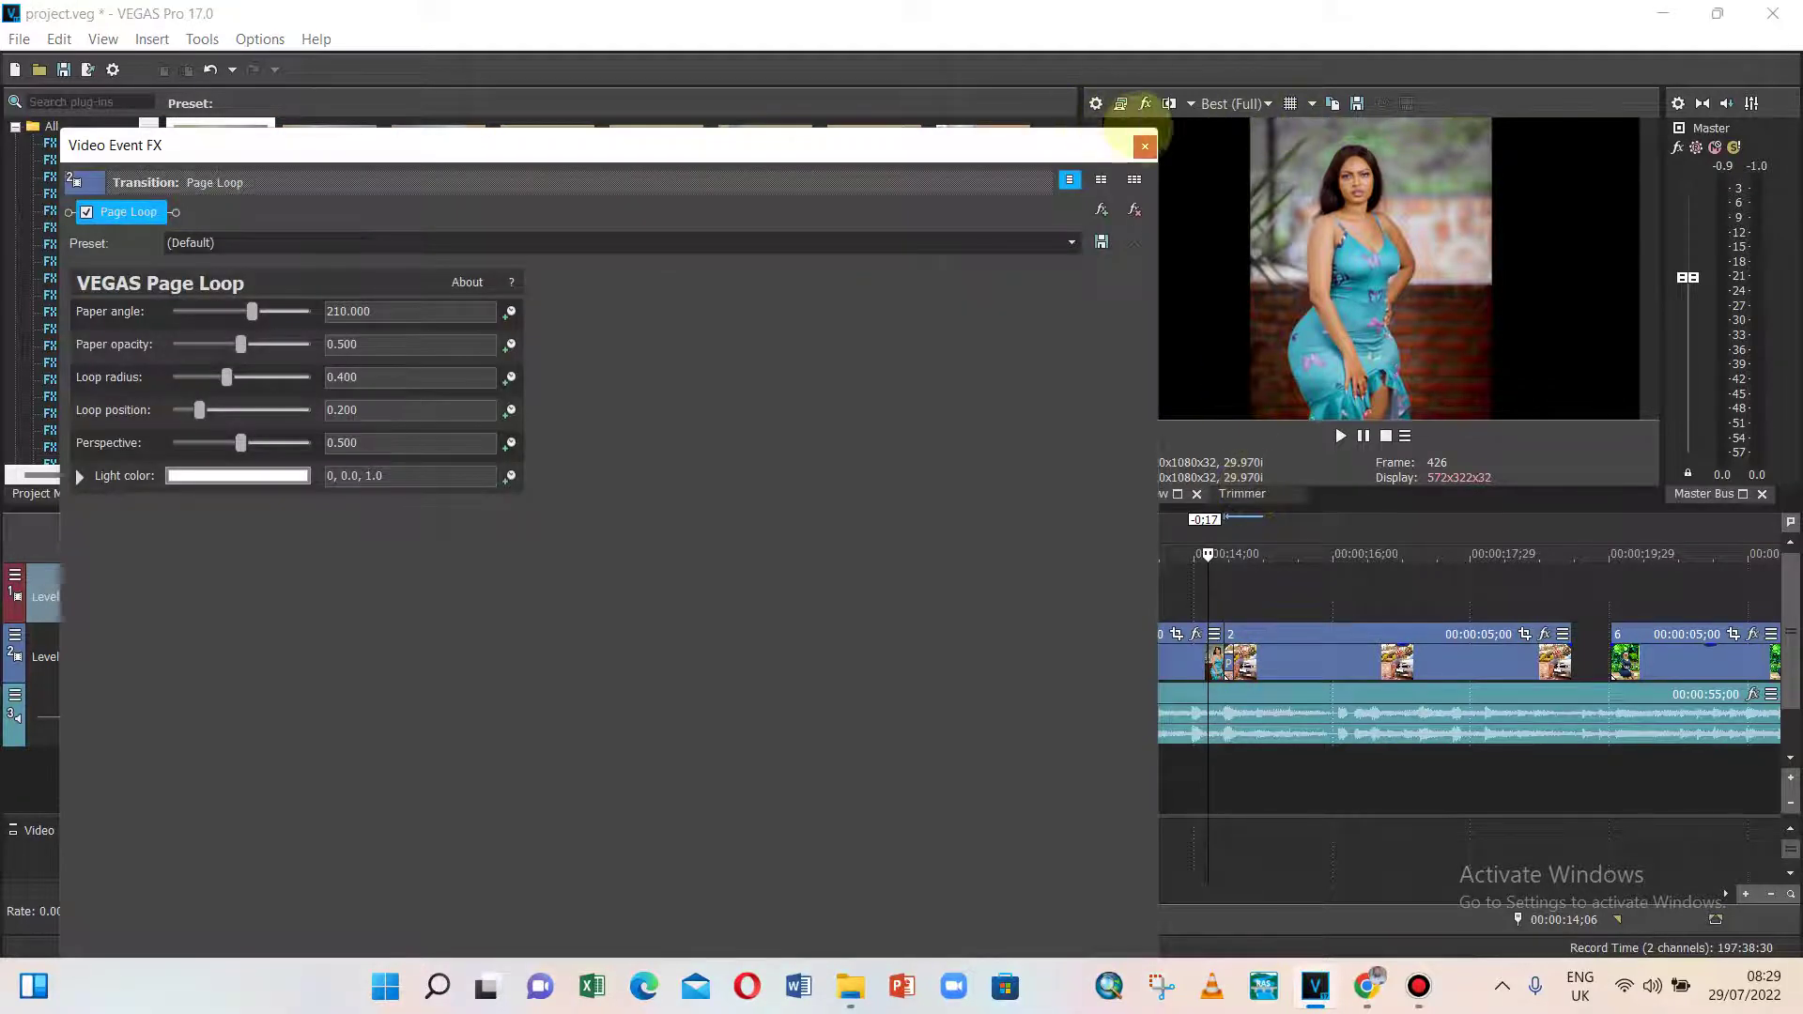
click(1145, 146)
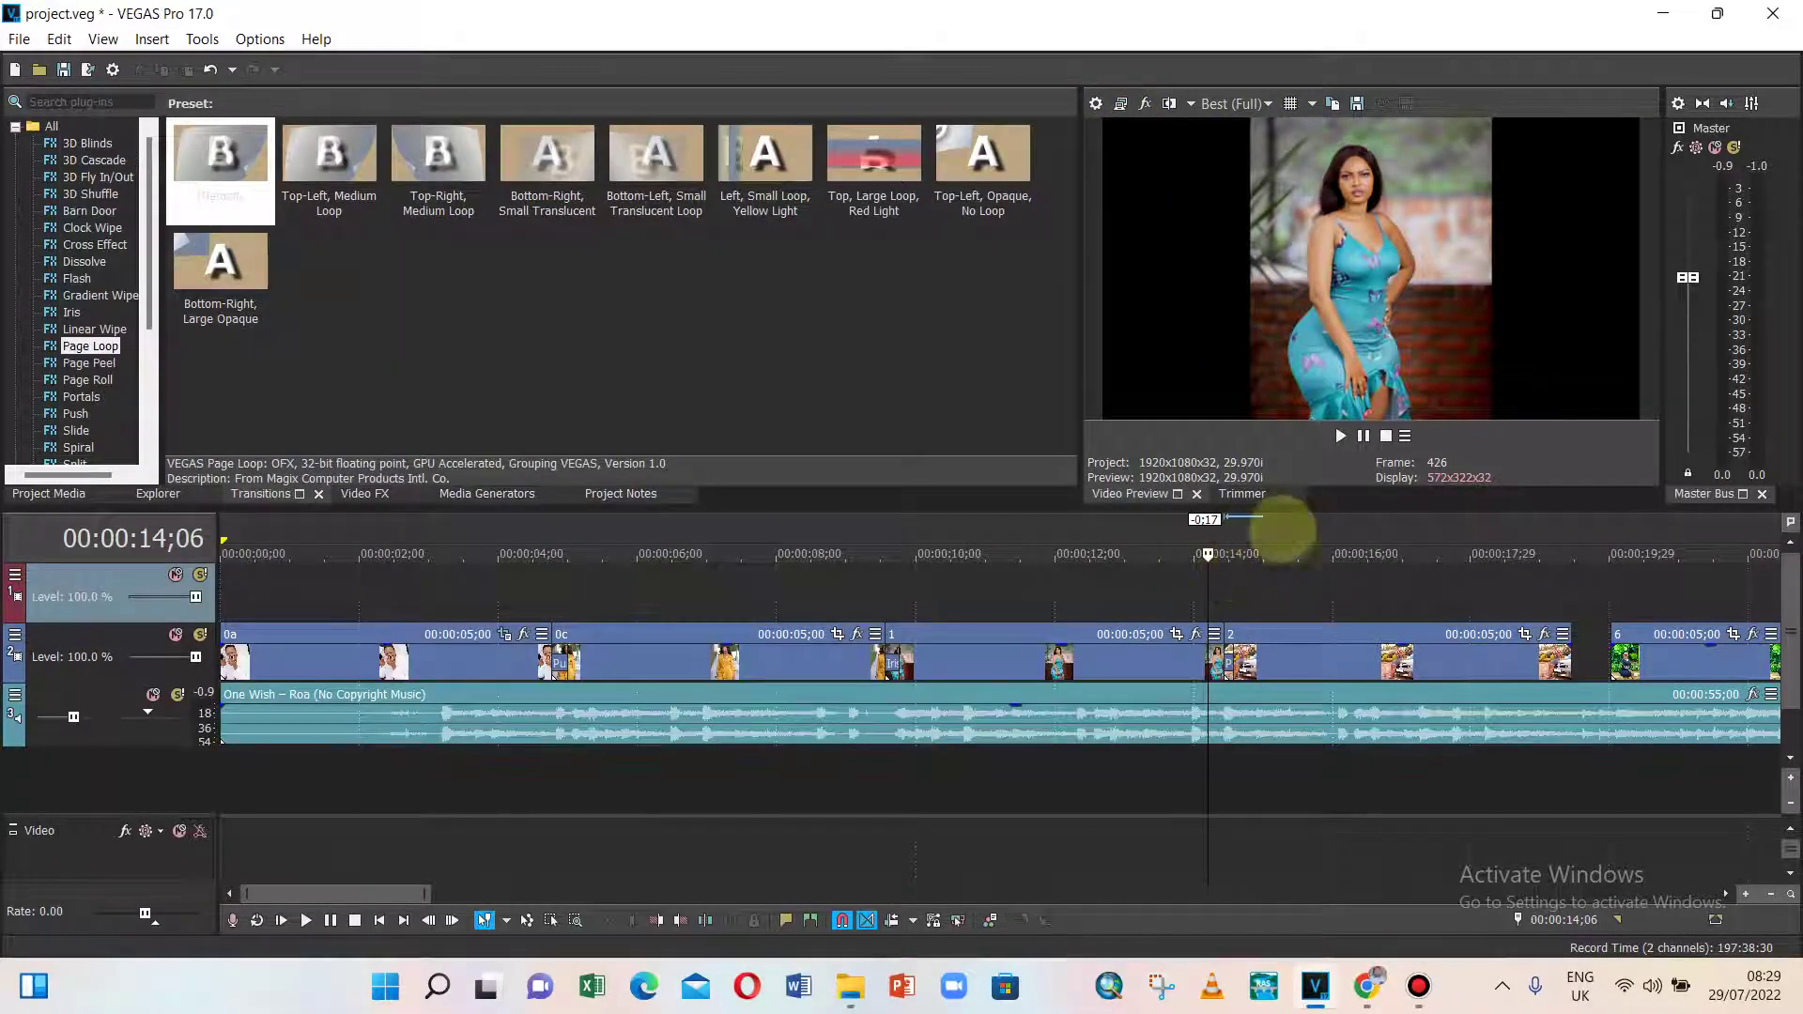
click(1340, 436)
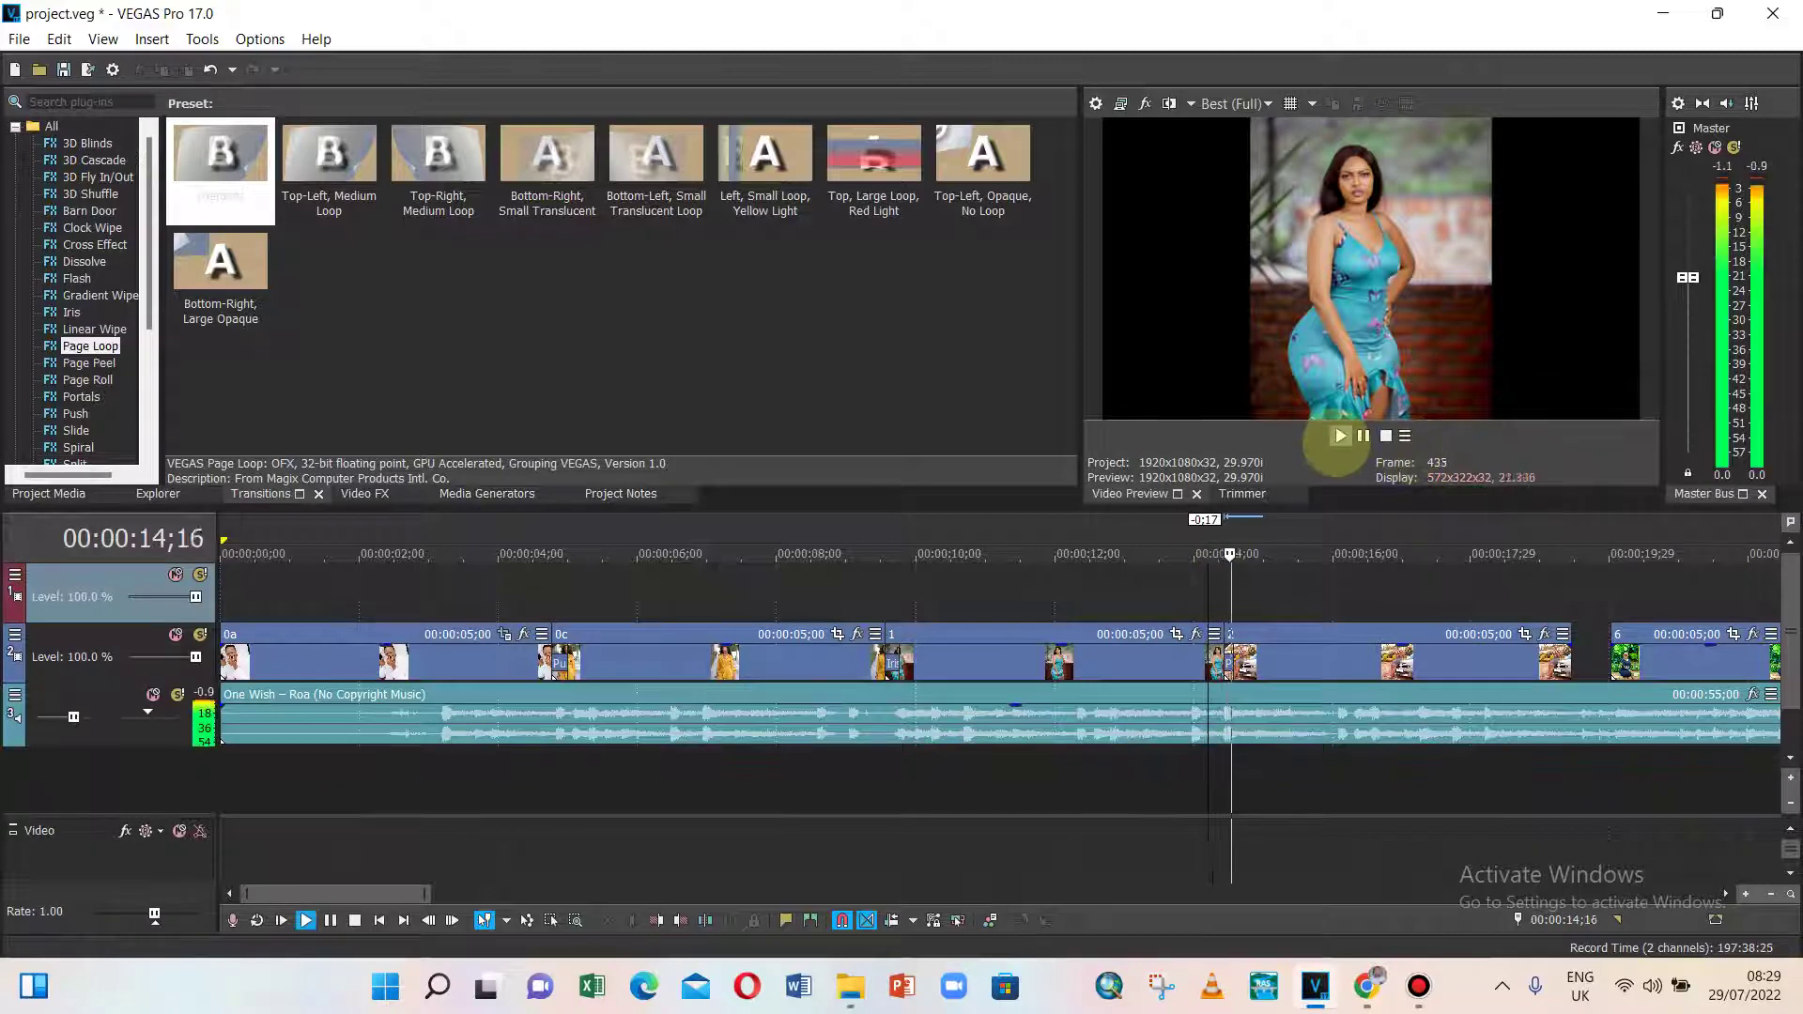
click(1385, 436)
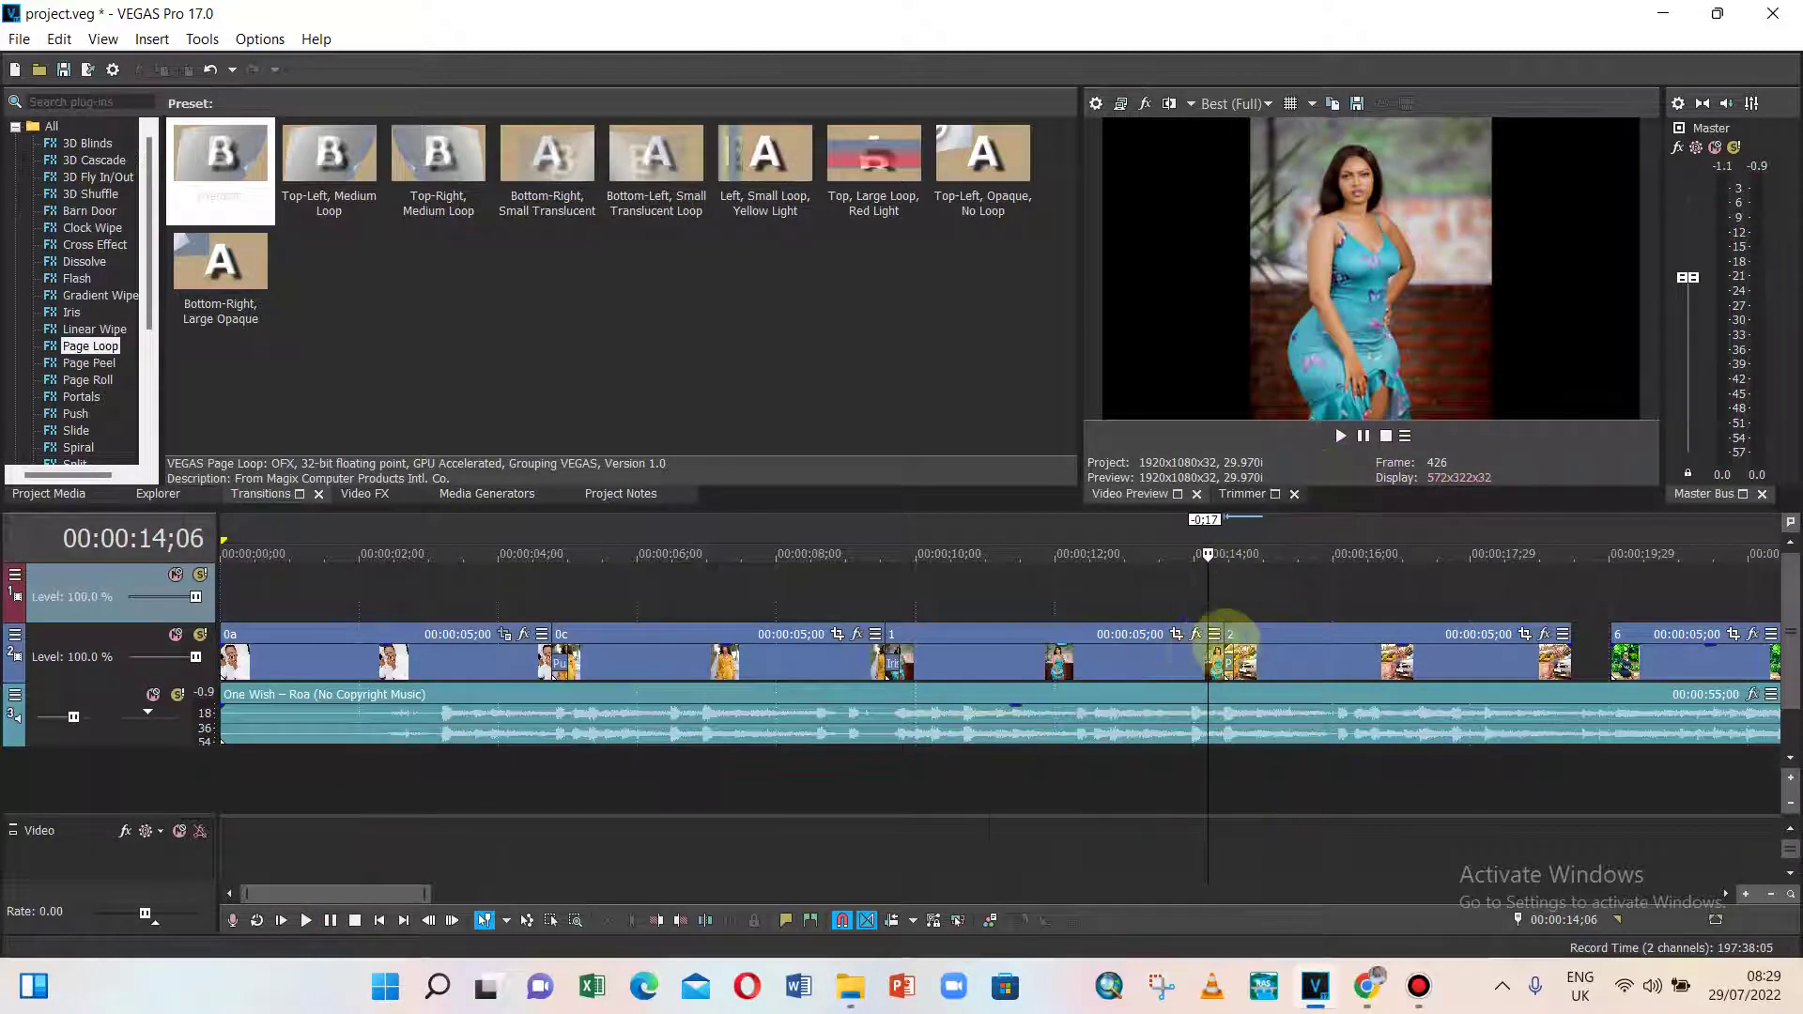
- Move picture 2 about 18 frames earlier to lengthen its overlap with picture 1, and play the transition back from 00:00:13;18
scroll(1227, 644, up, 3)
drag(1089, 660, 1006, 645)
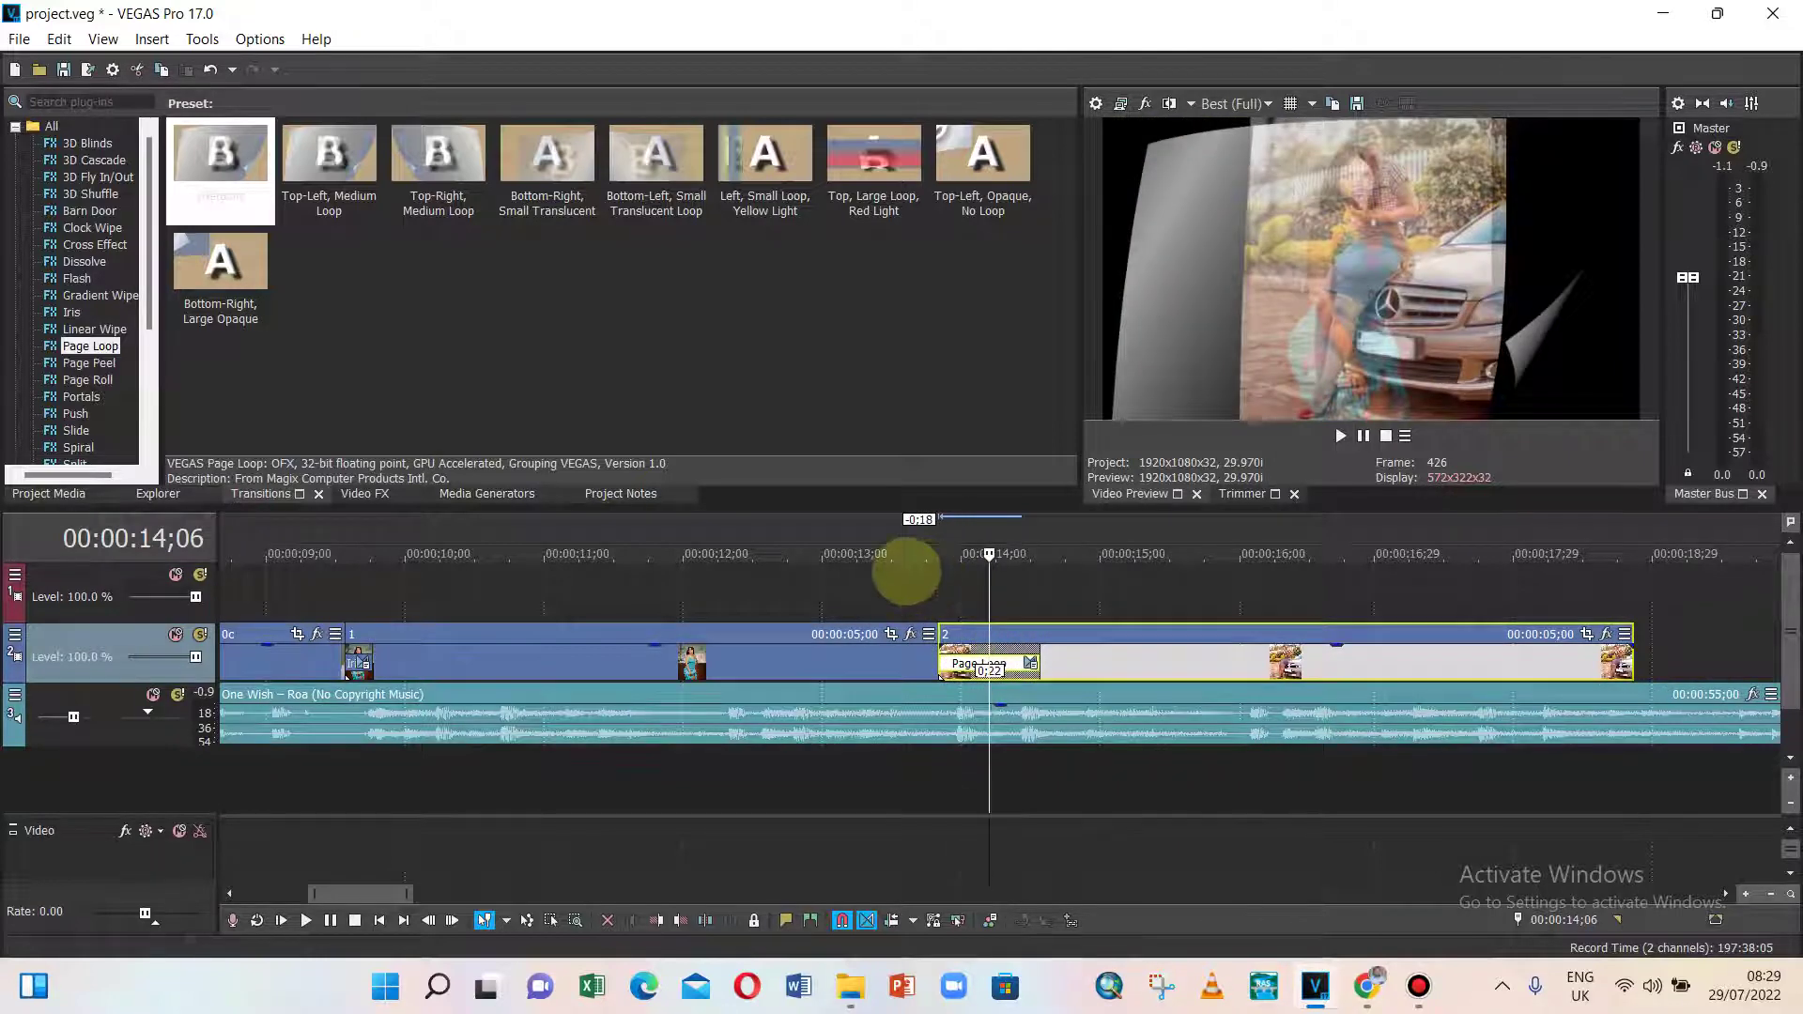
click(906, 573)
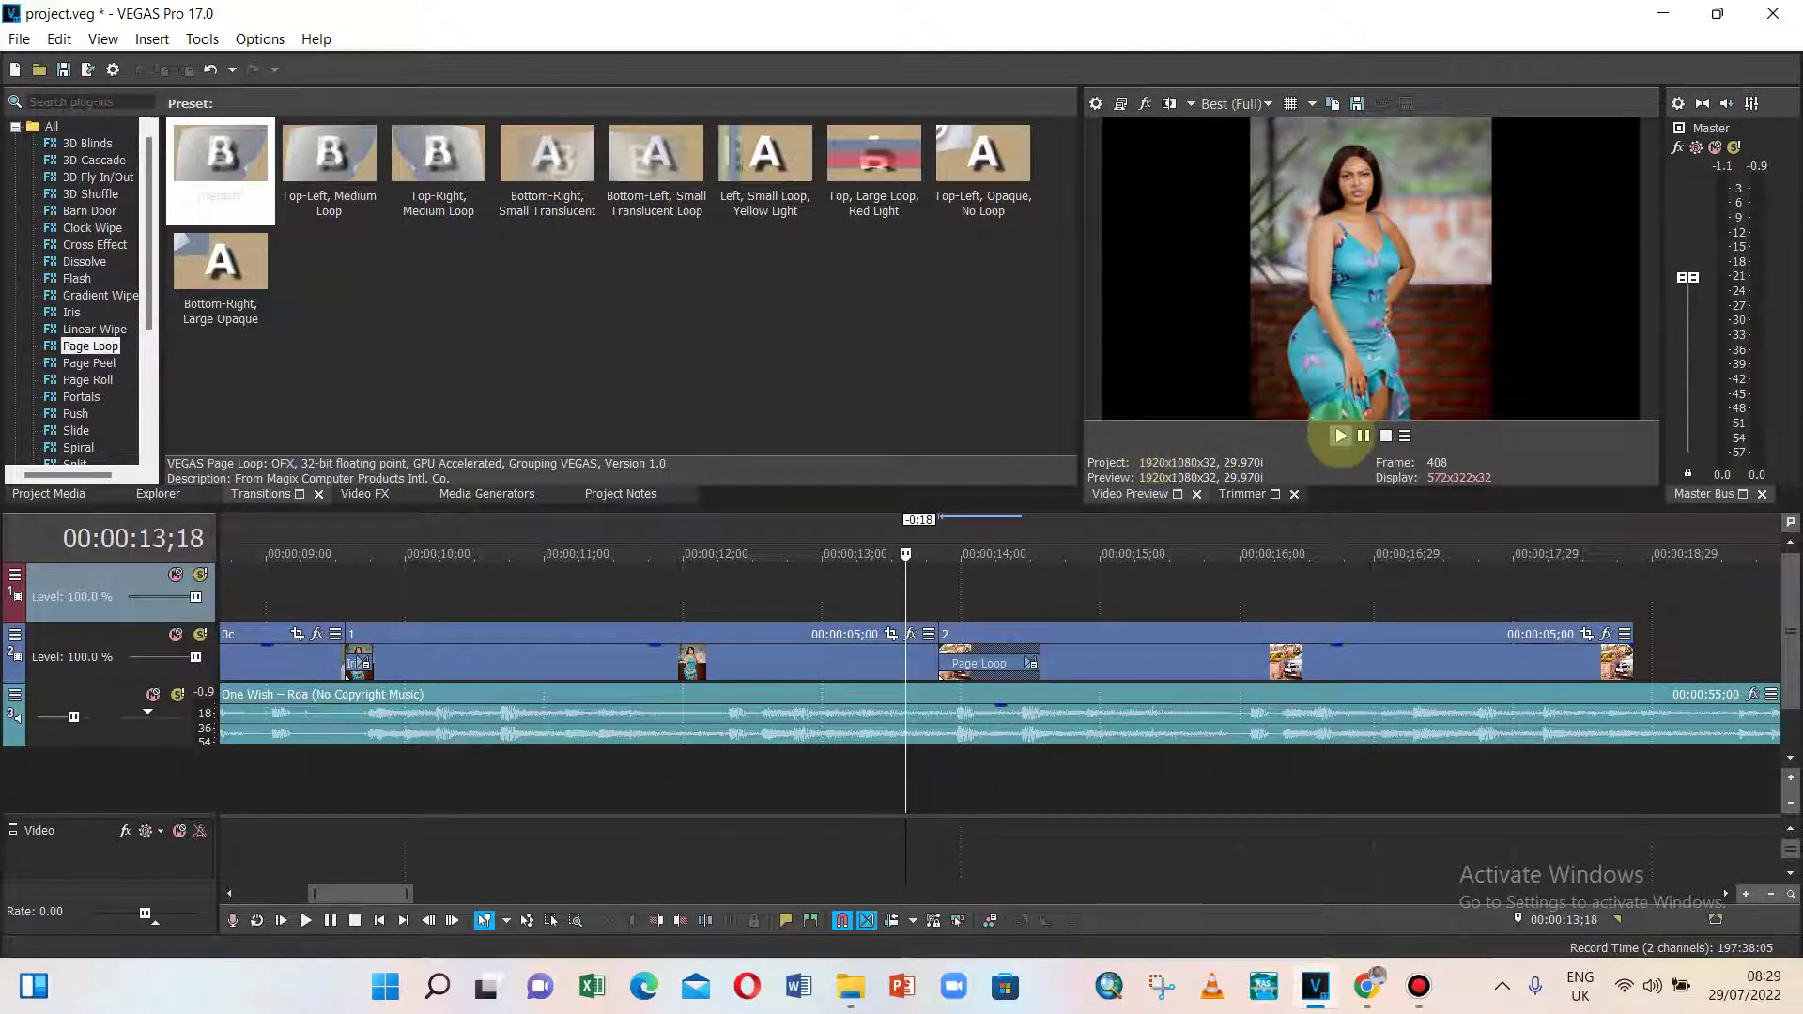
click(1340, 436)
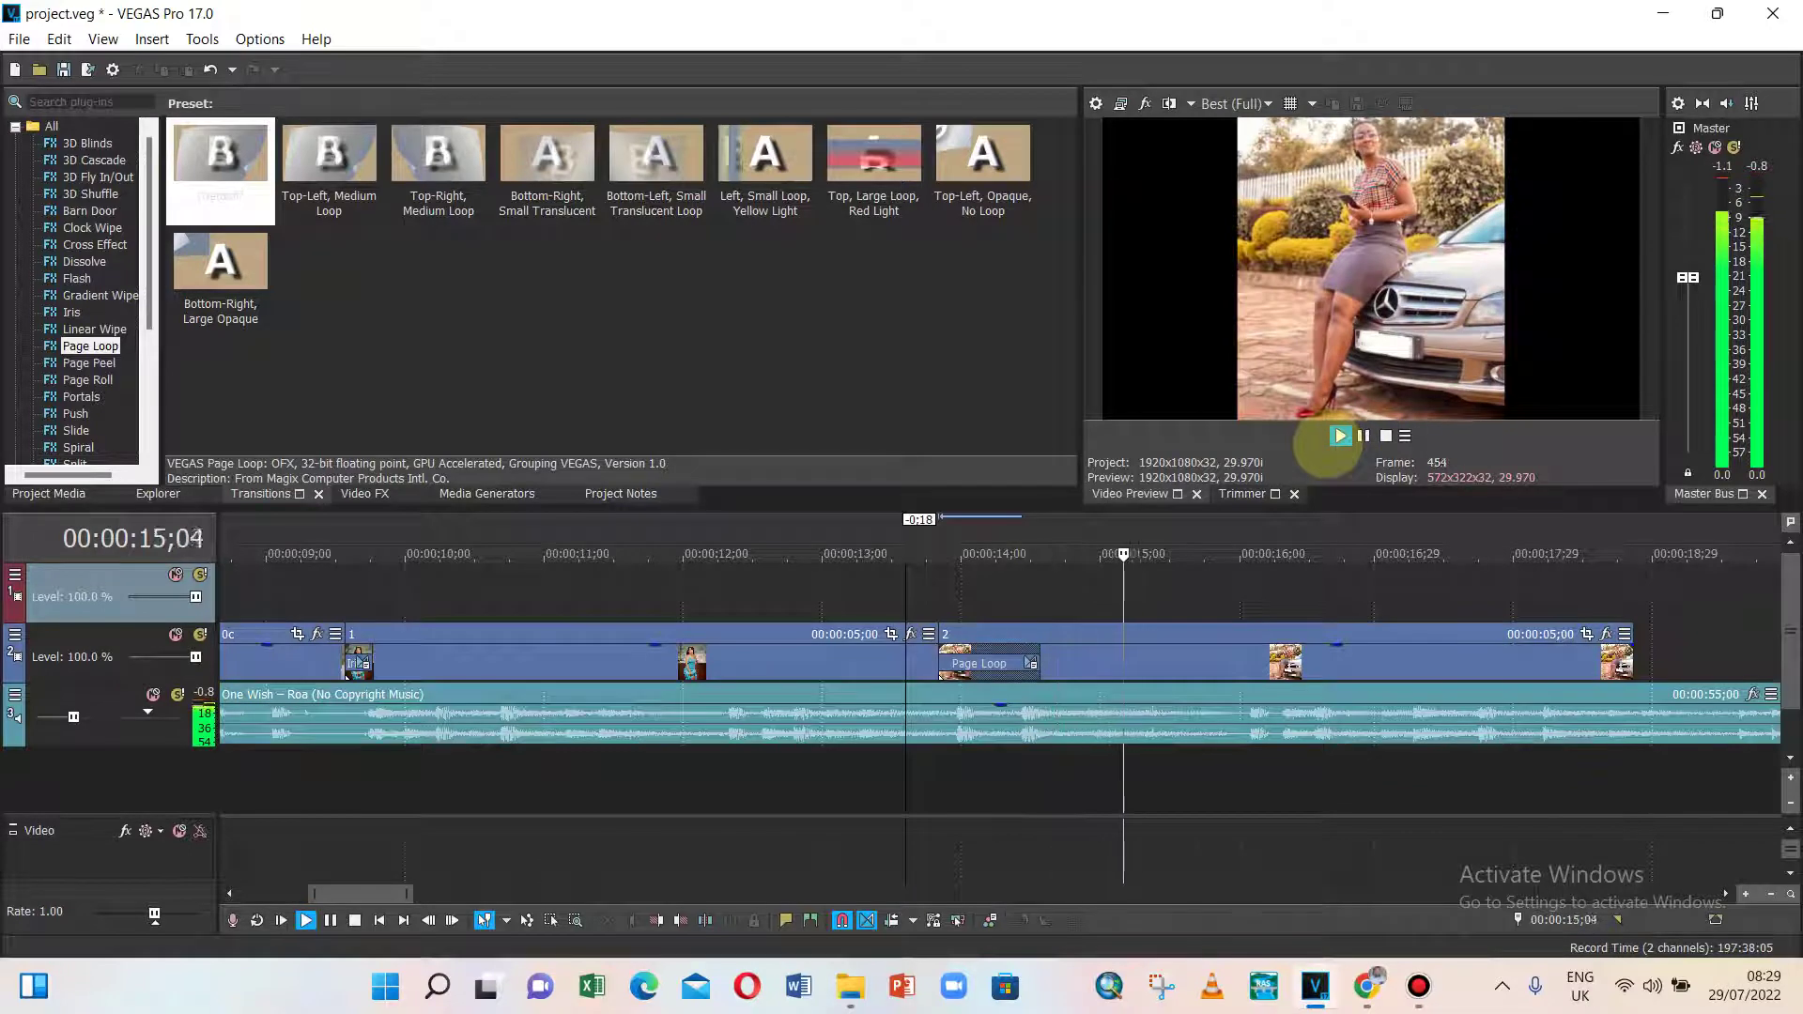
click(1386, 436)
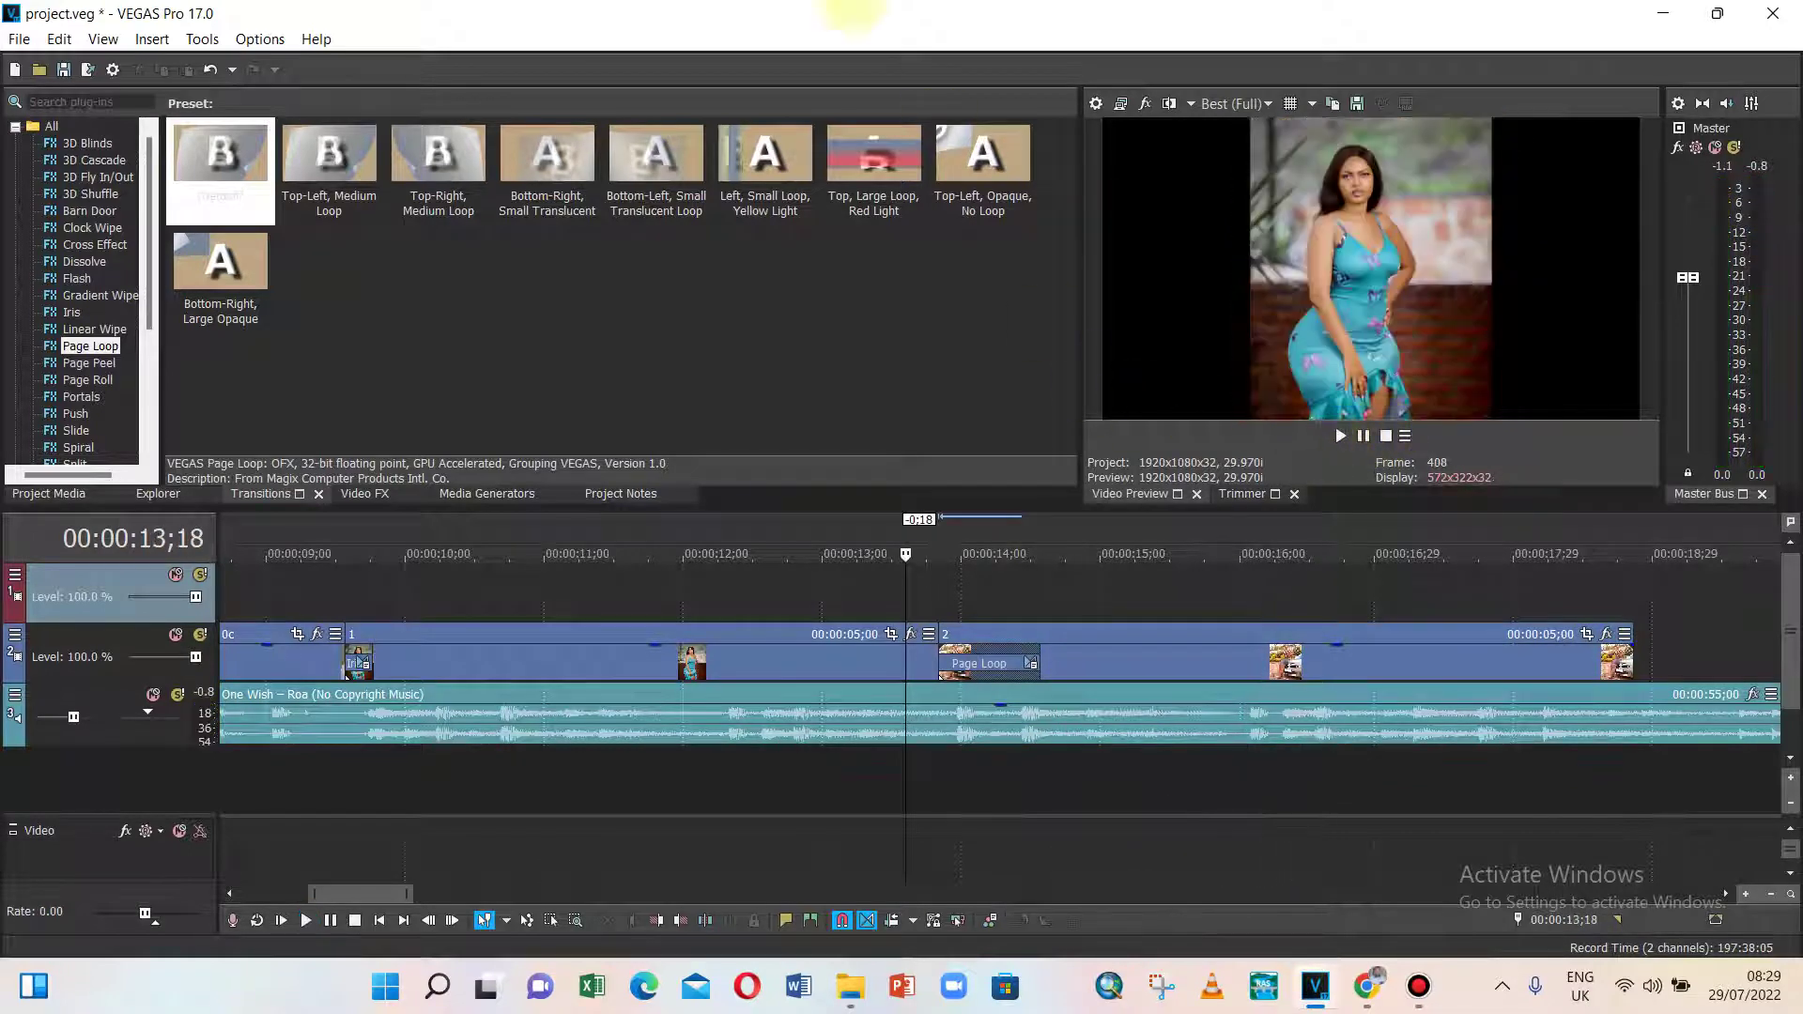
- Extend the end of picture 2 to a length of about 00:00:06;17 so that it overlaps the start of picture 6
scroll(789, 521, down, 10)
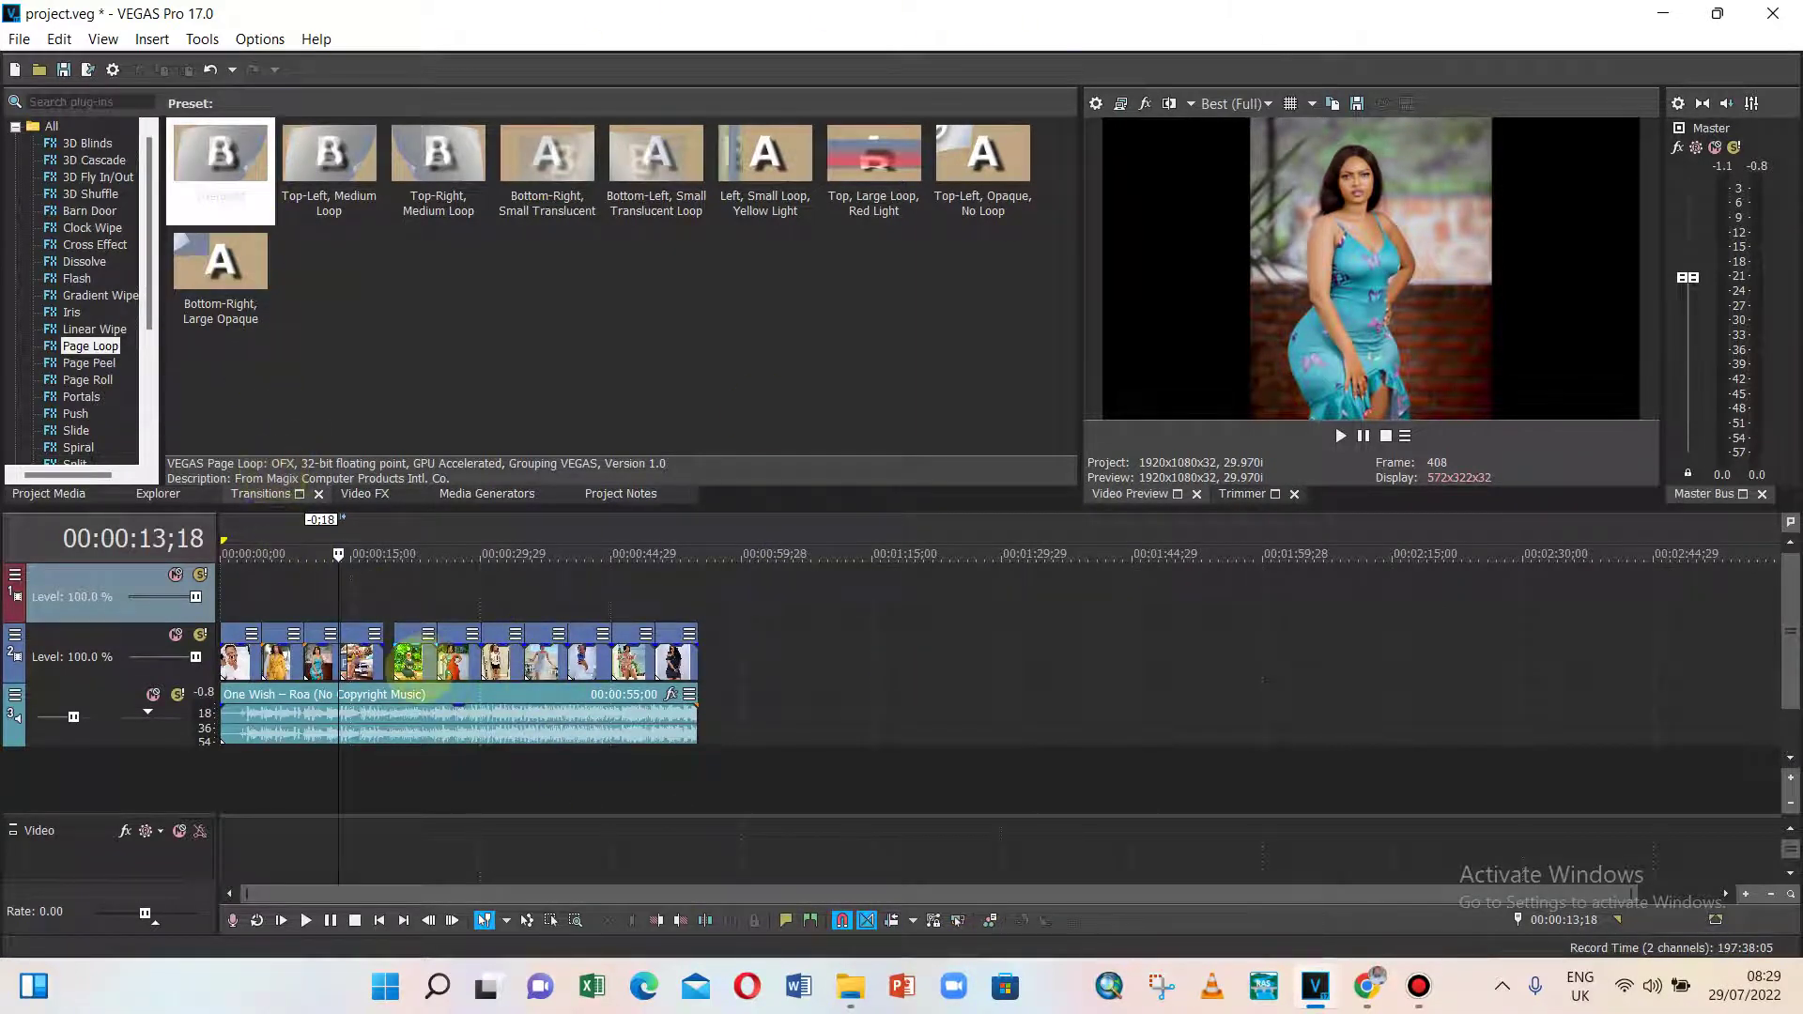
click(413, 659)
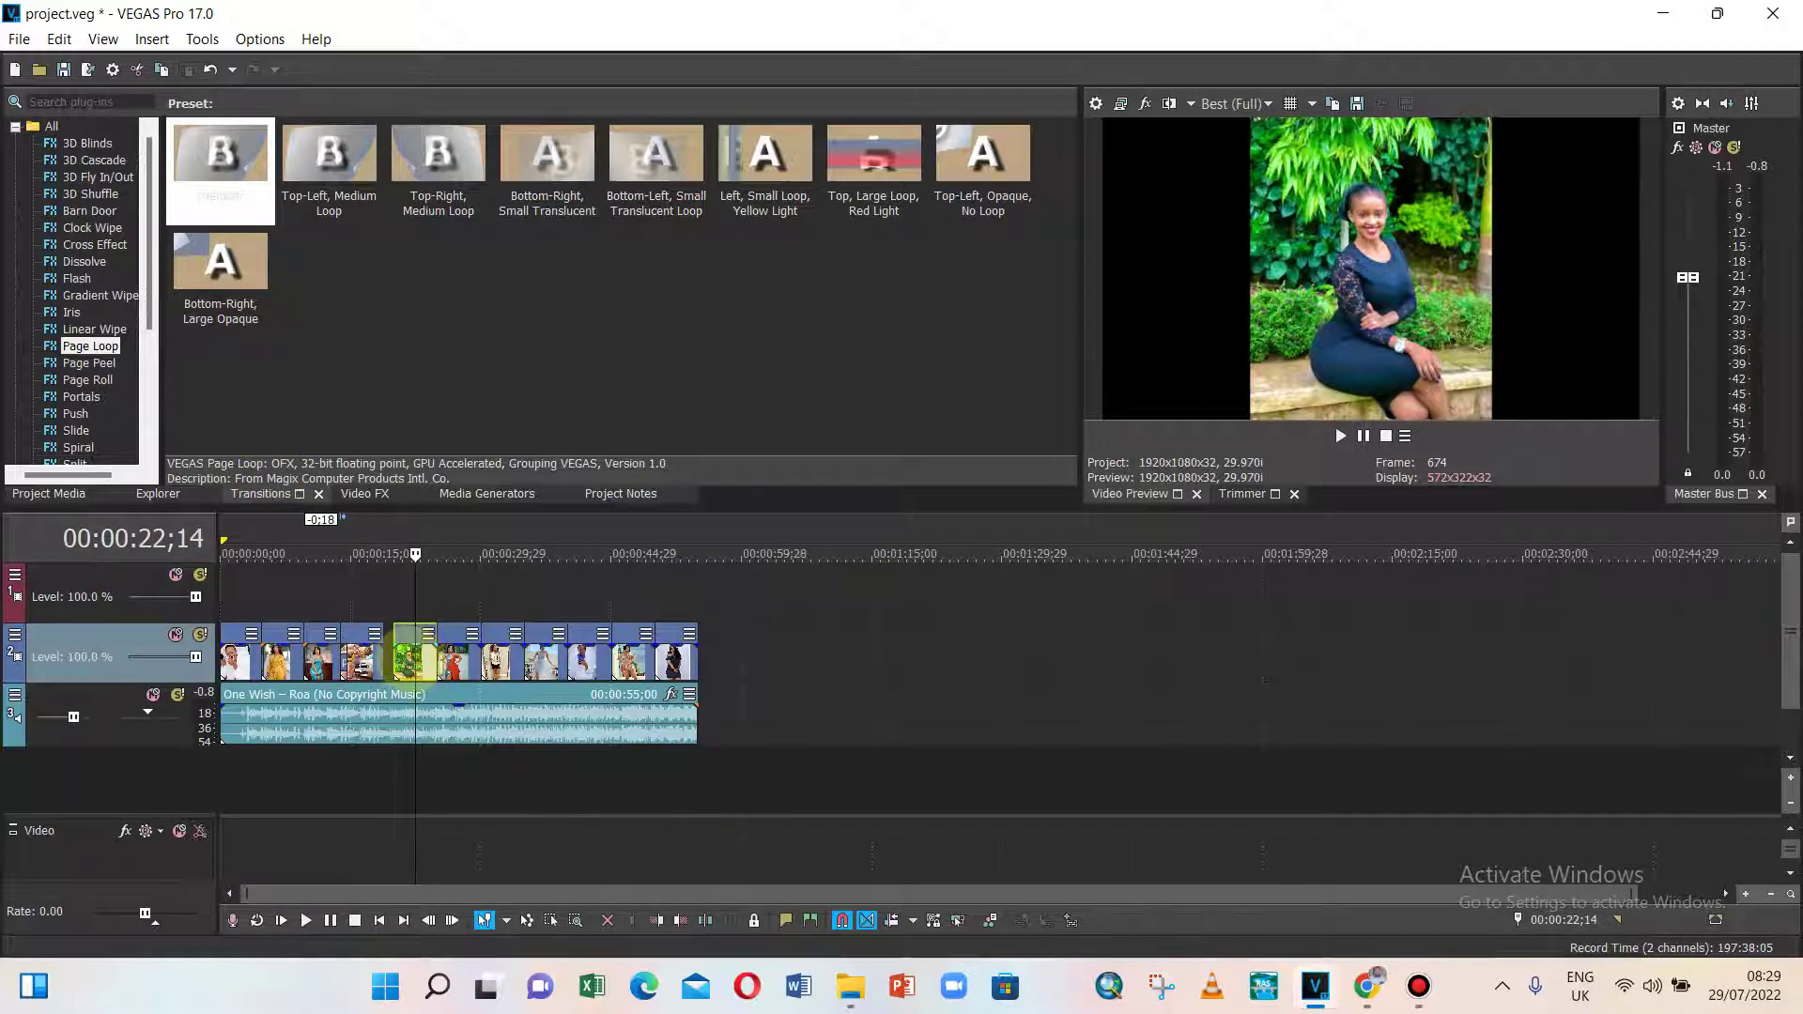
scroll(413, 659, up, 5)
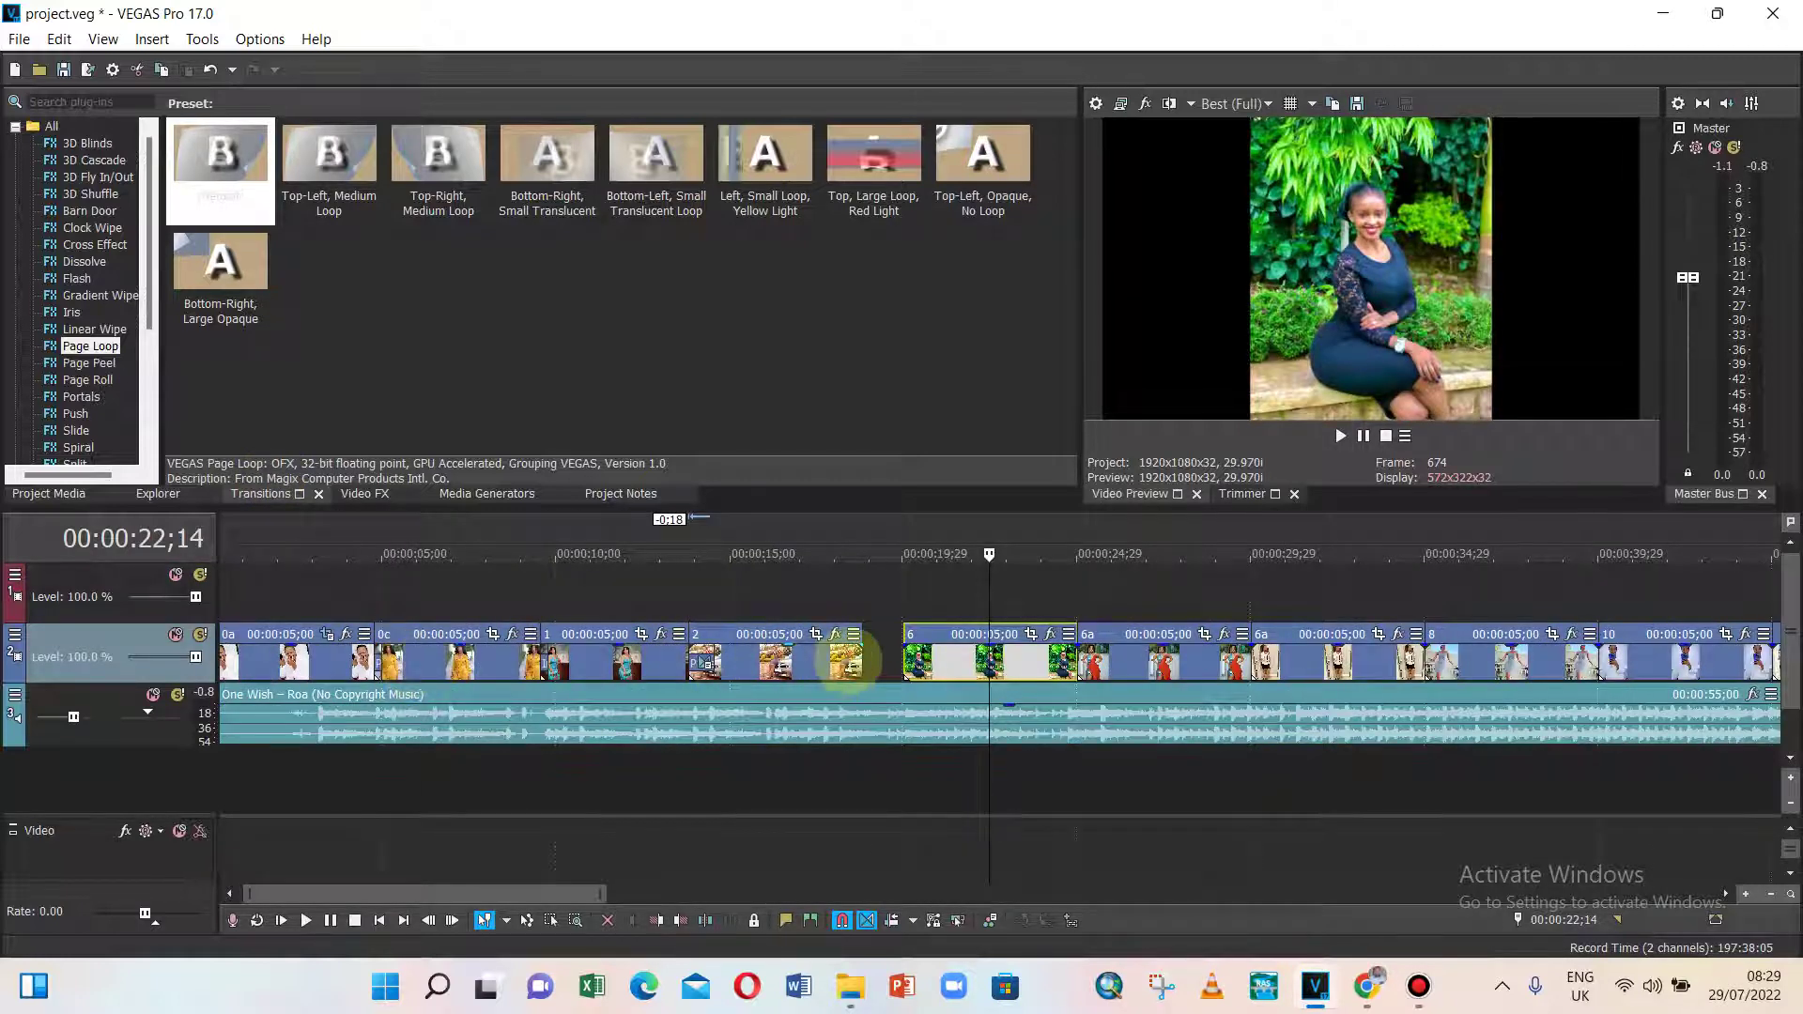
click(848, 662)
drag(866, 660, 916, 676)
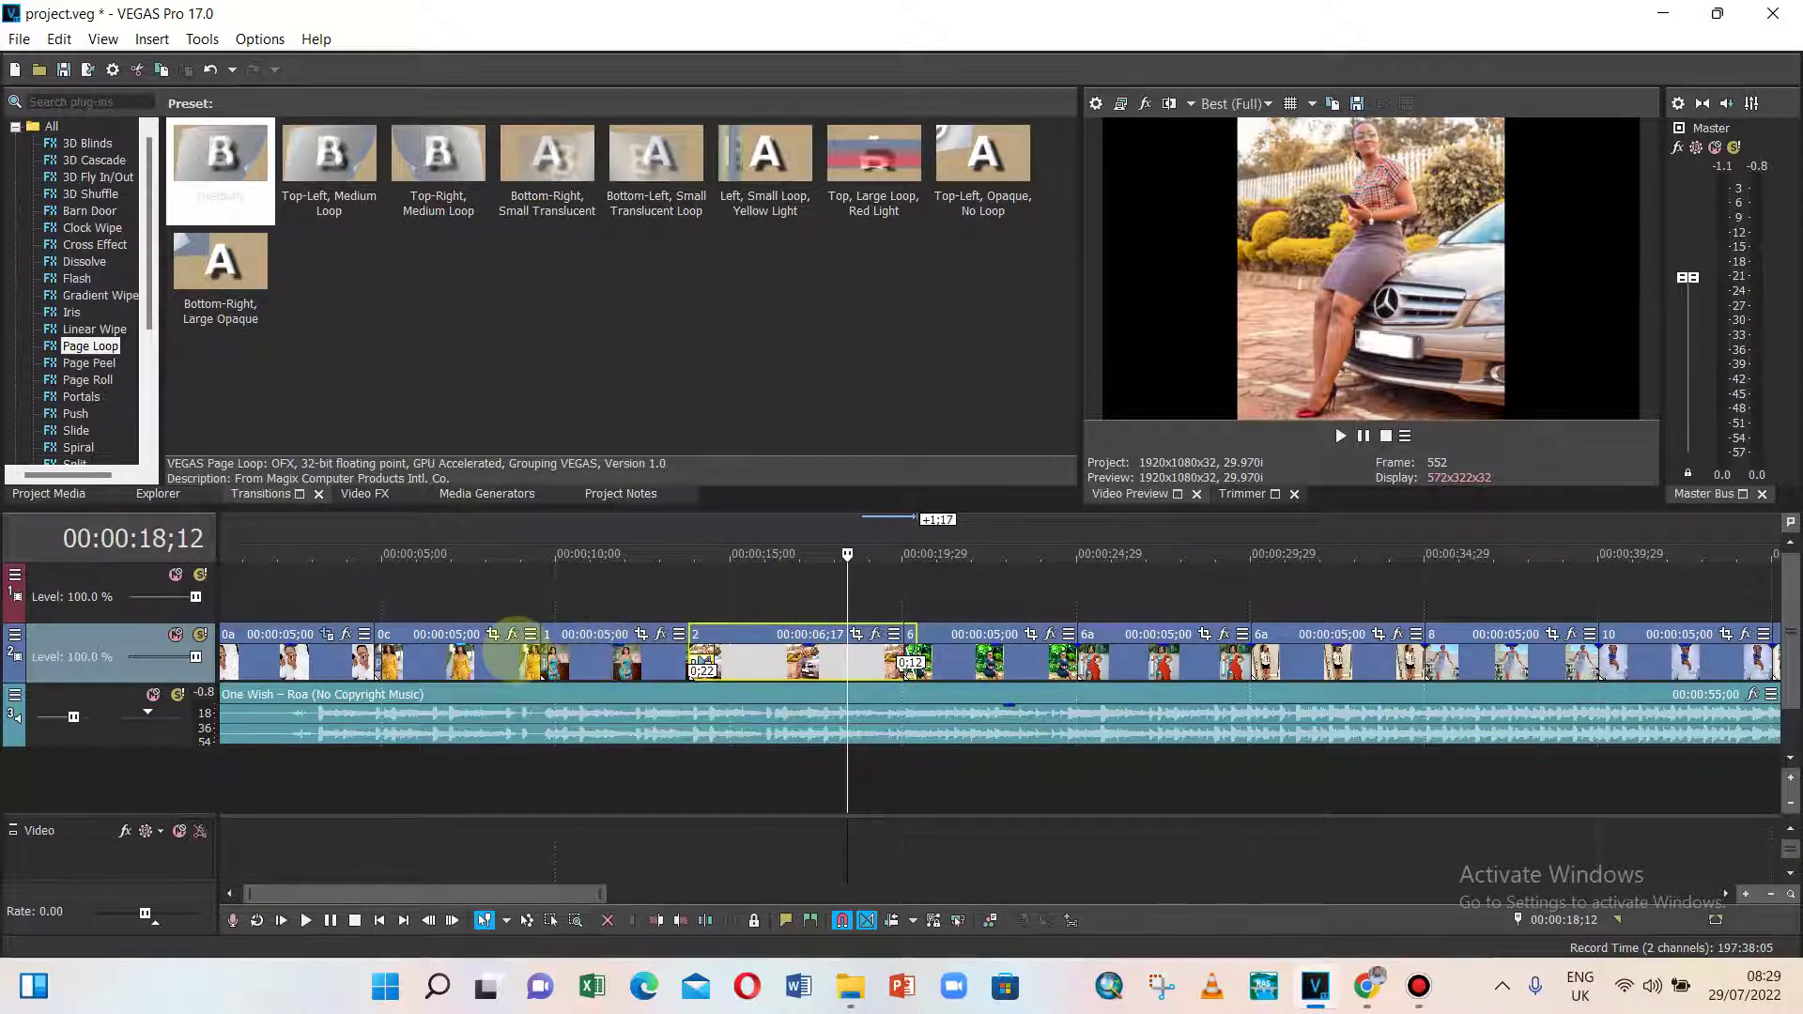
- Copy picture 0c to the empty upper video track and move the copy above the original, starting at about 00:00:05;00
click(500, 659)
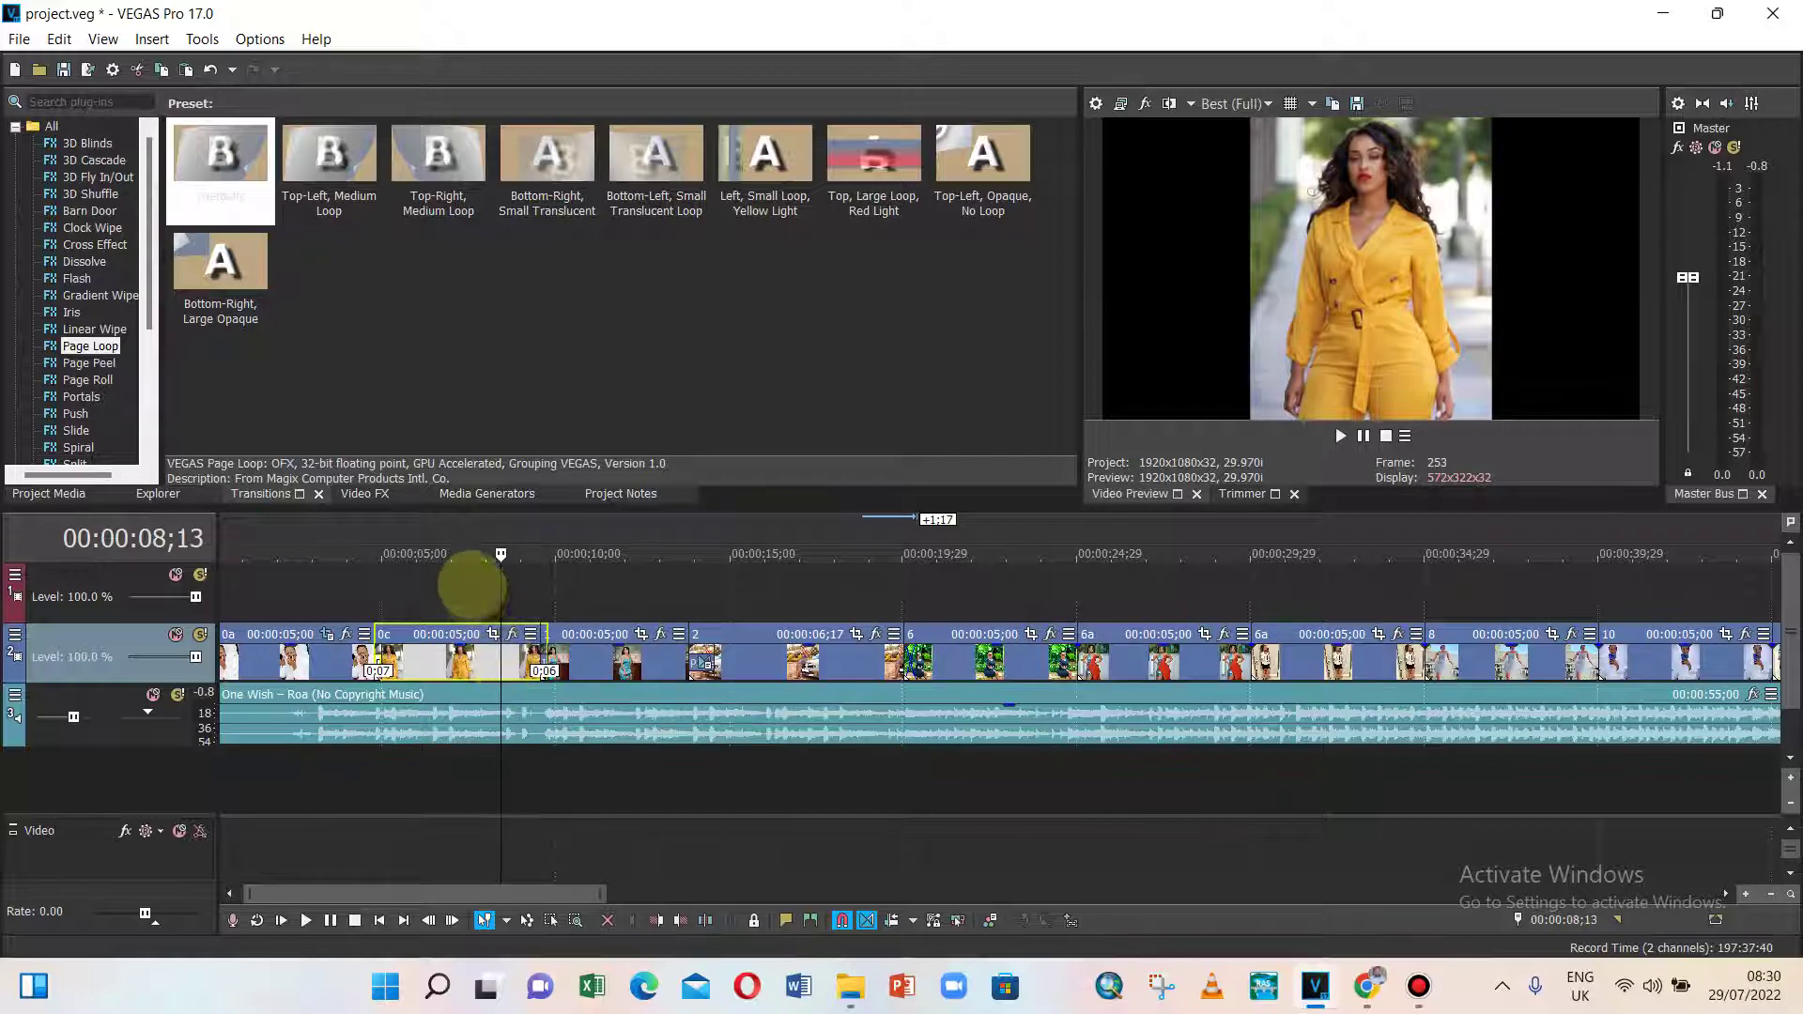
click(472, 587)
key(ctrl+v)
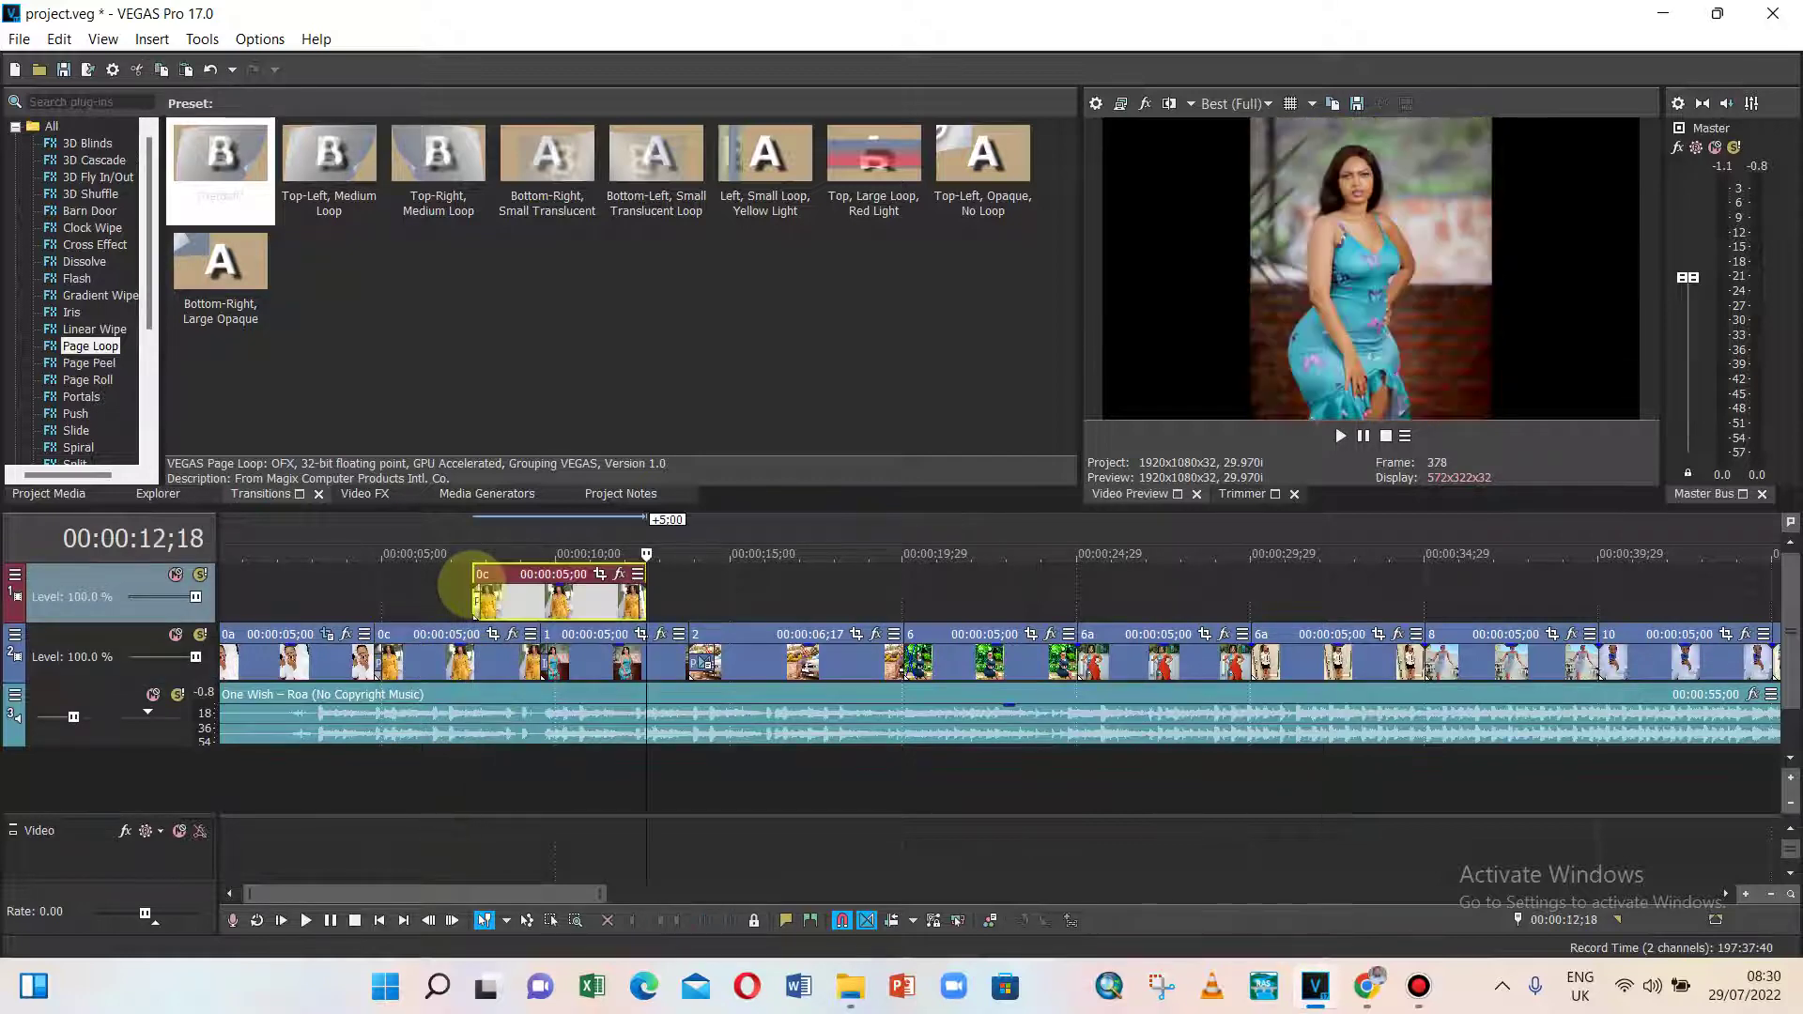
drag(476, 615, 385, 615)
click(457, 602)
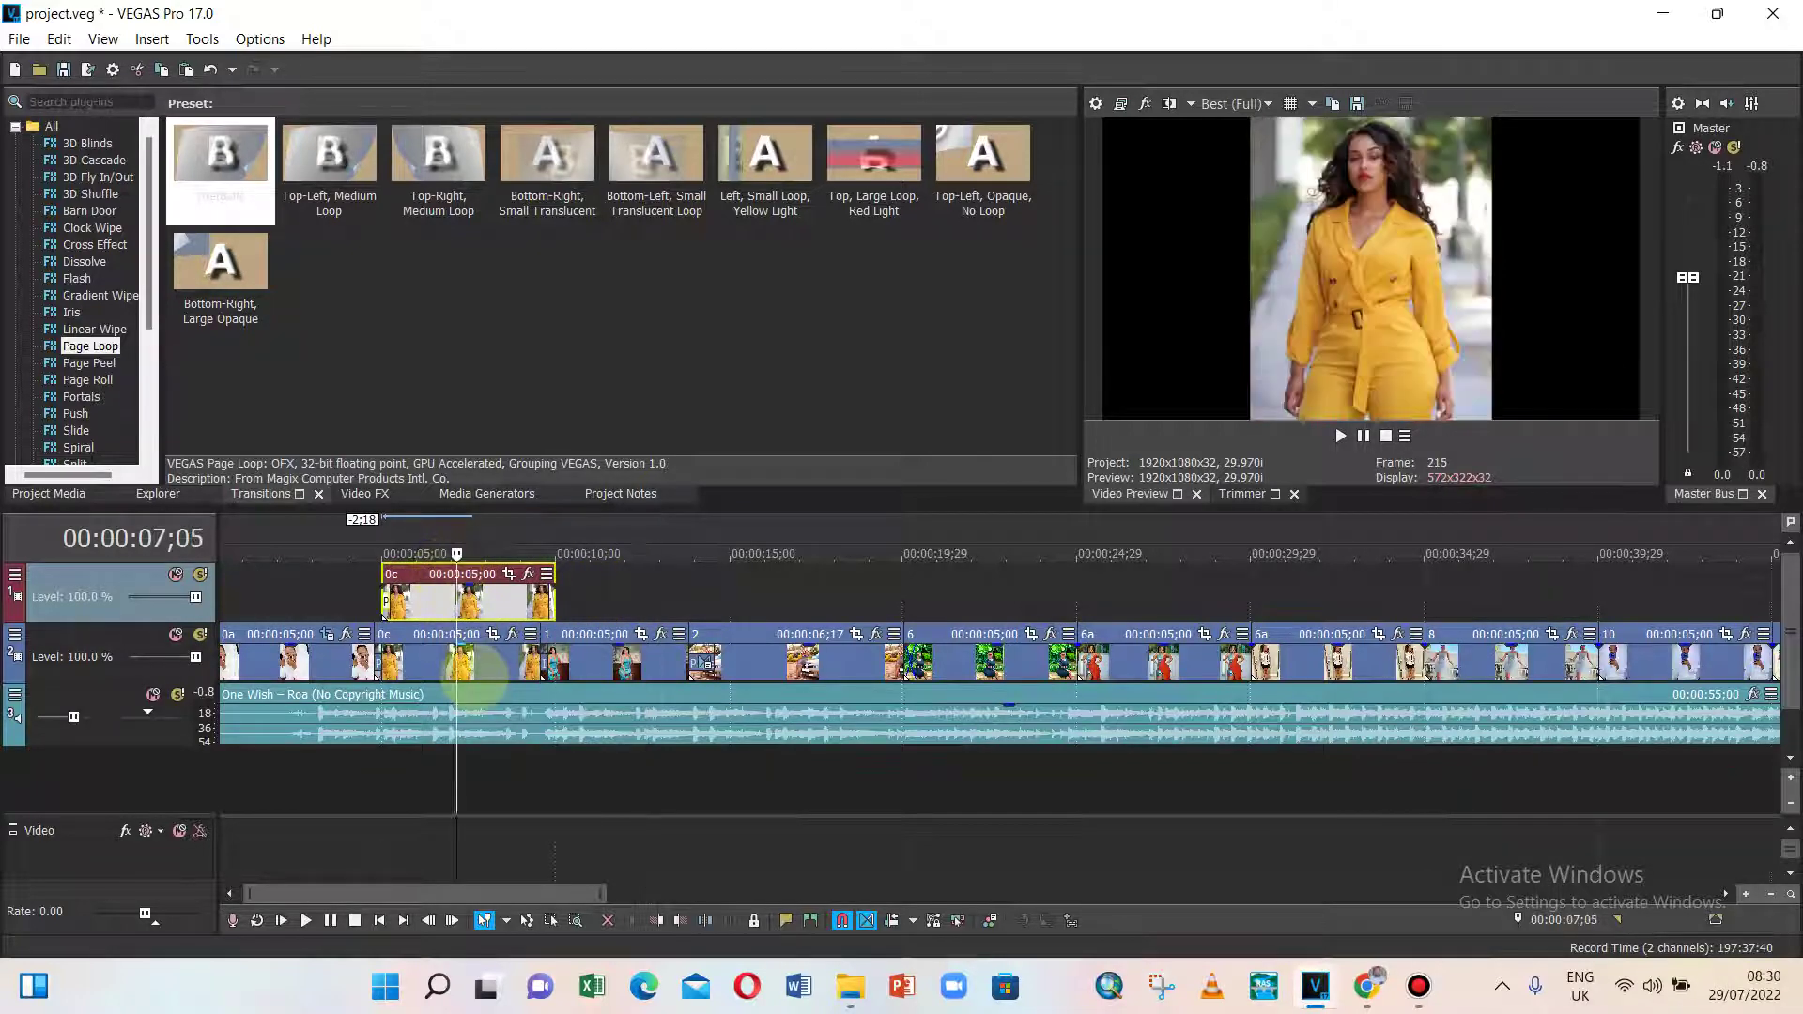
click(474, 665)
click(463, 602)
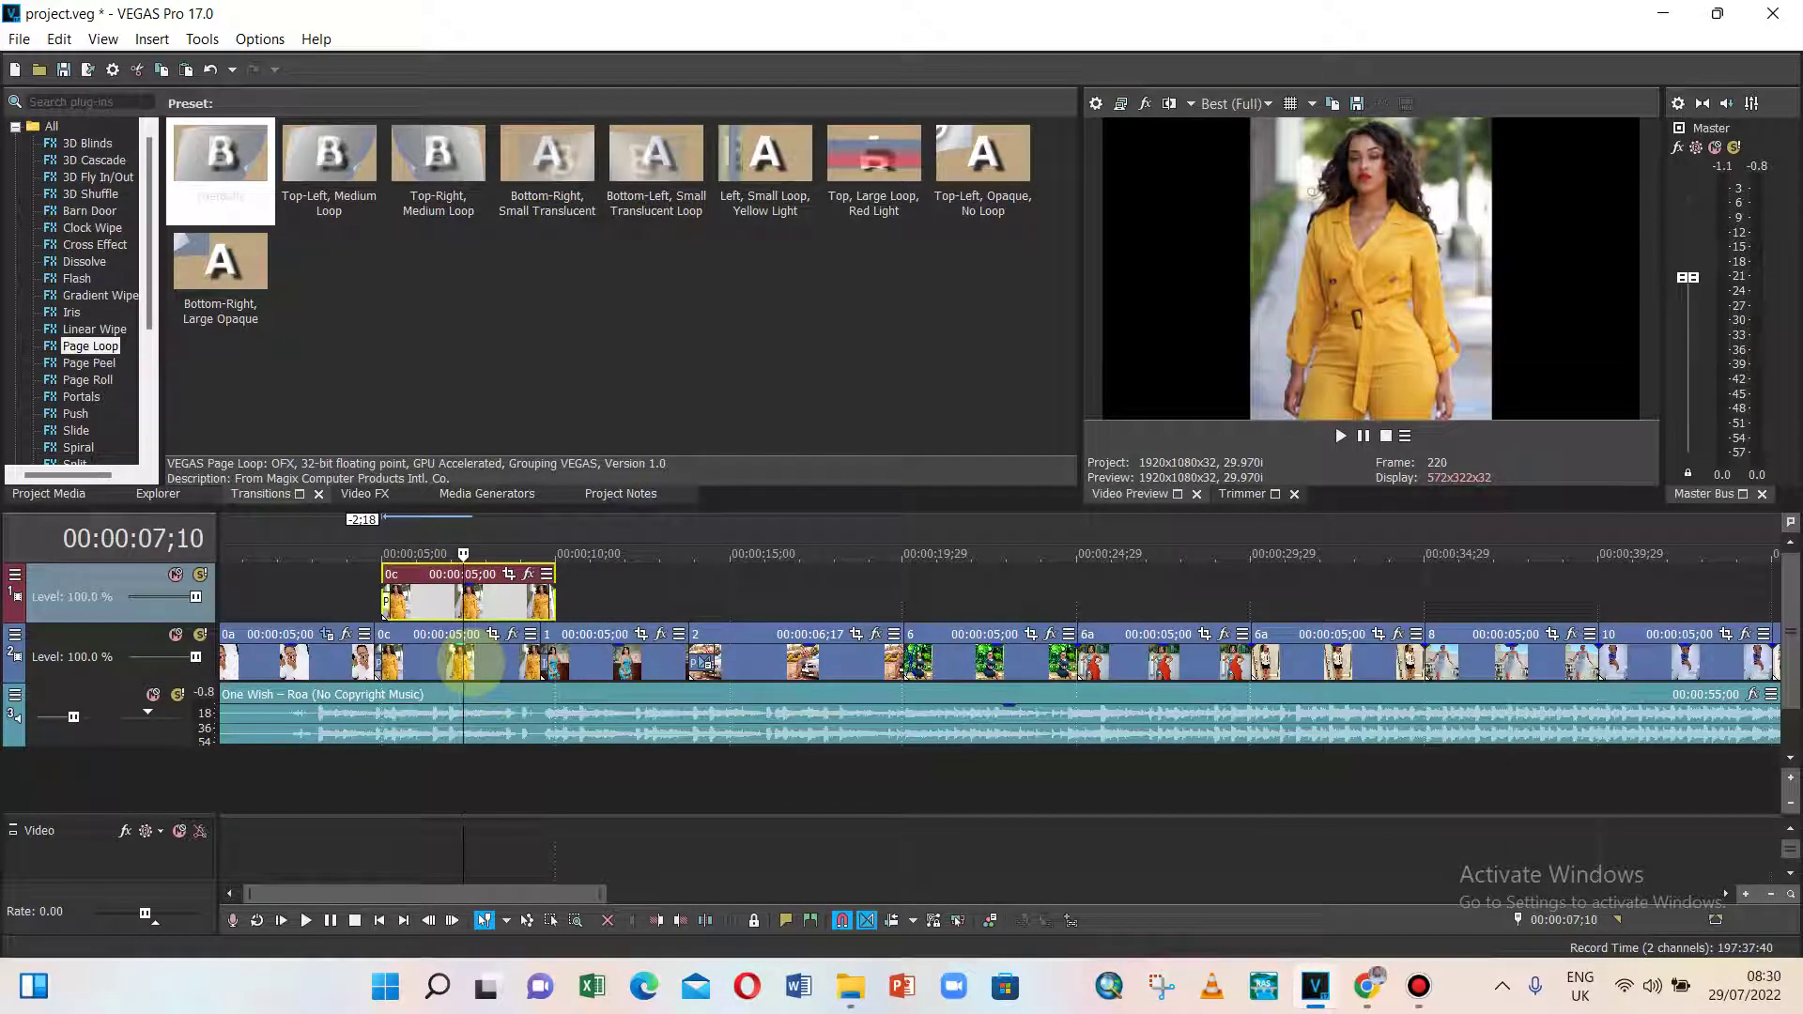
click(467, 602)
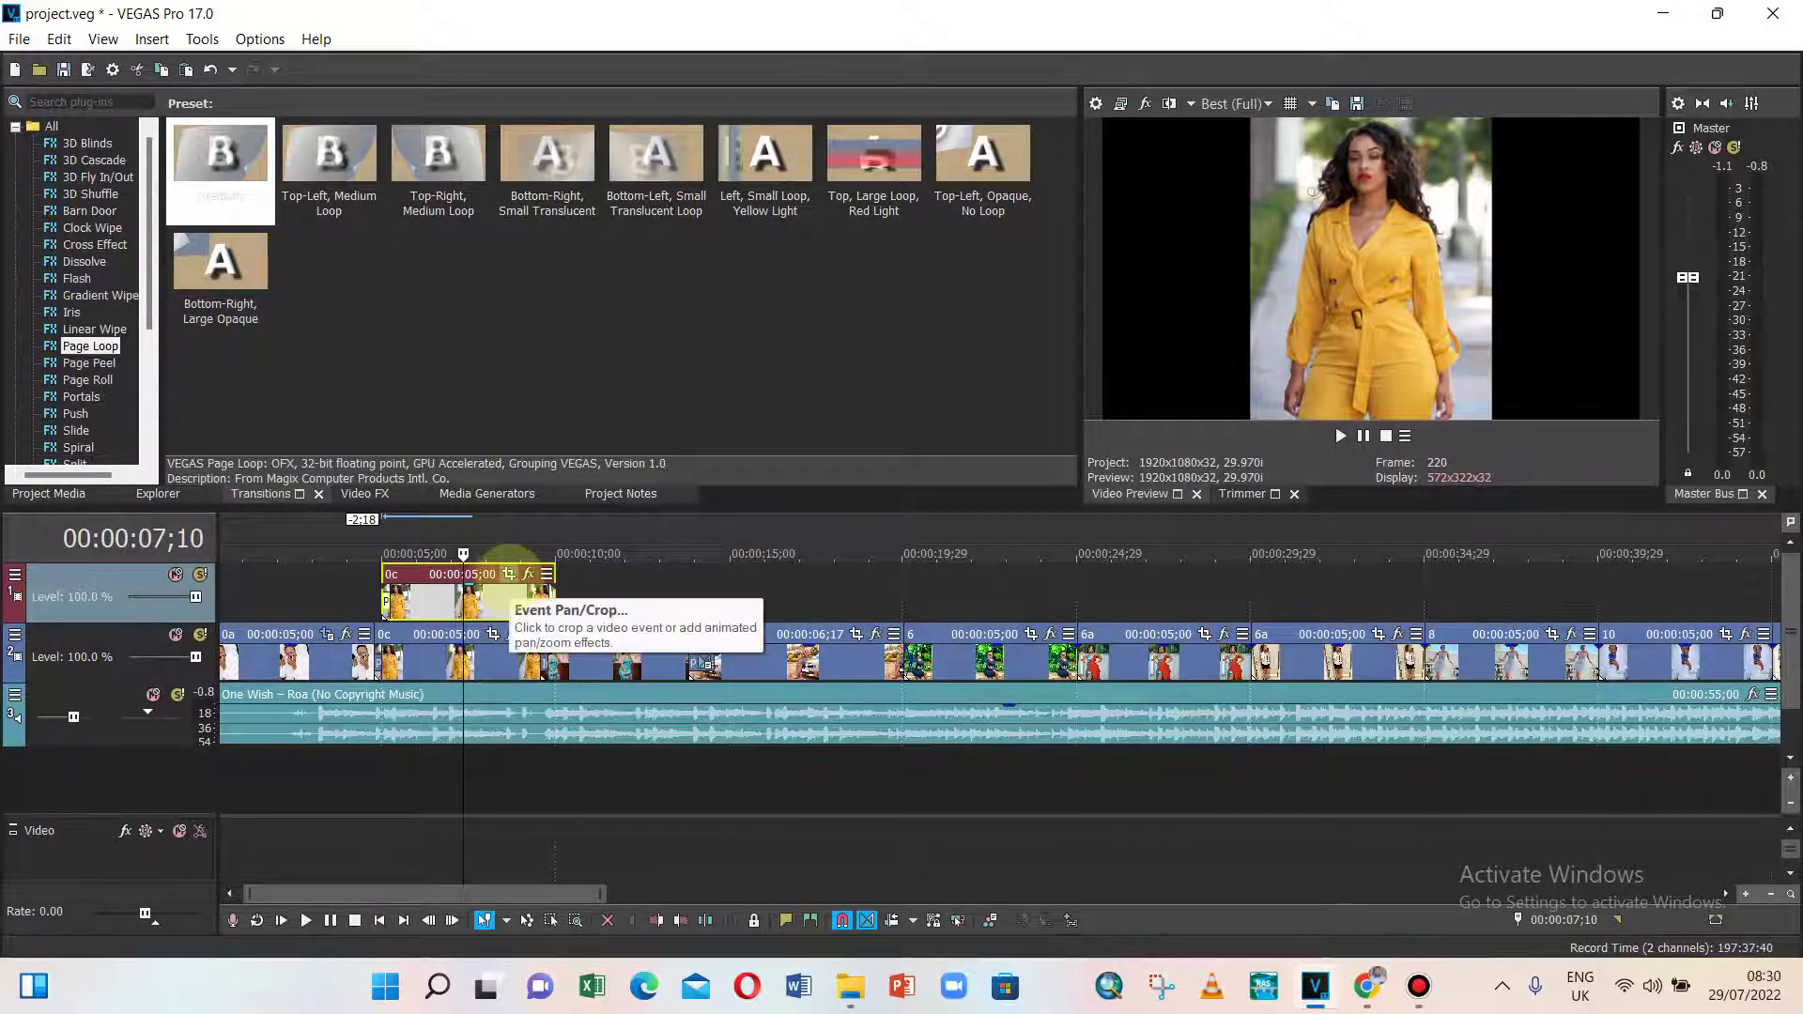
- Set the Pan/Crop of the lower-track picture 0c to Match Output Aspect so that it fills the background, and close Event Pan/Crop
click(495, 636)
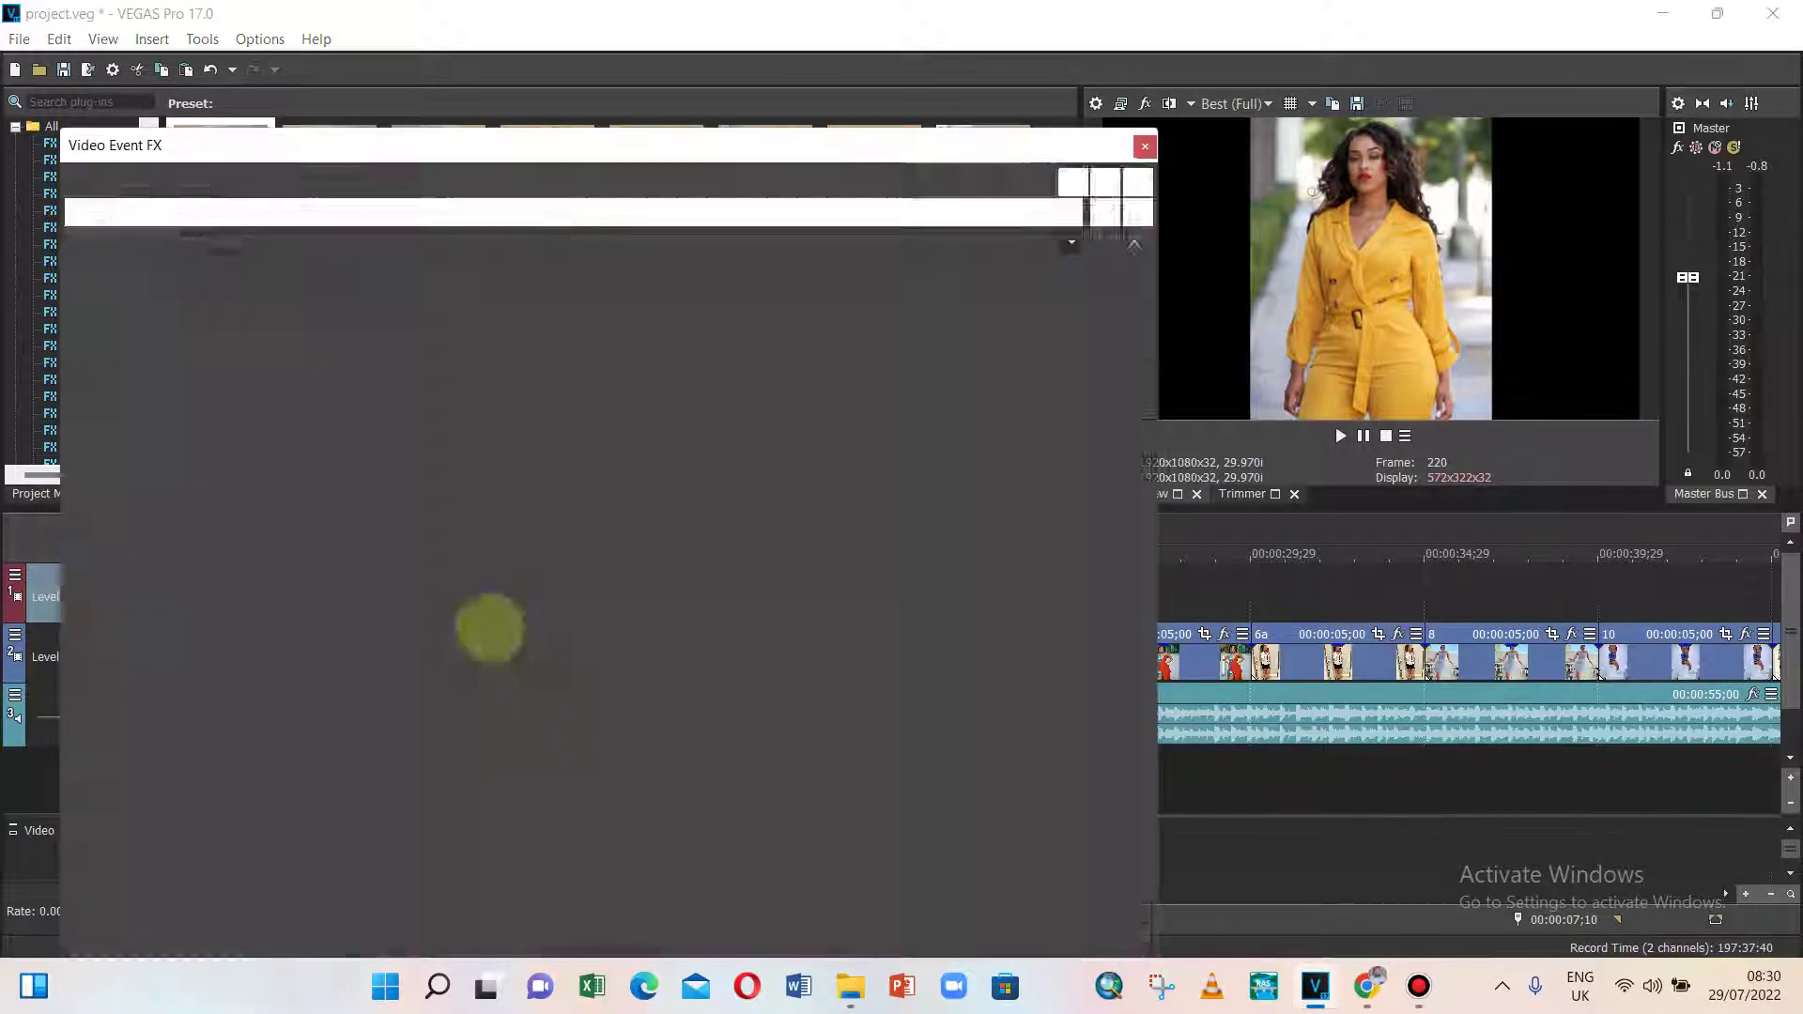
right_click(599, 527)
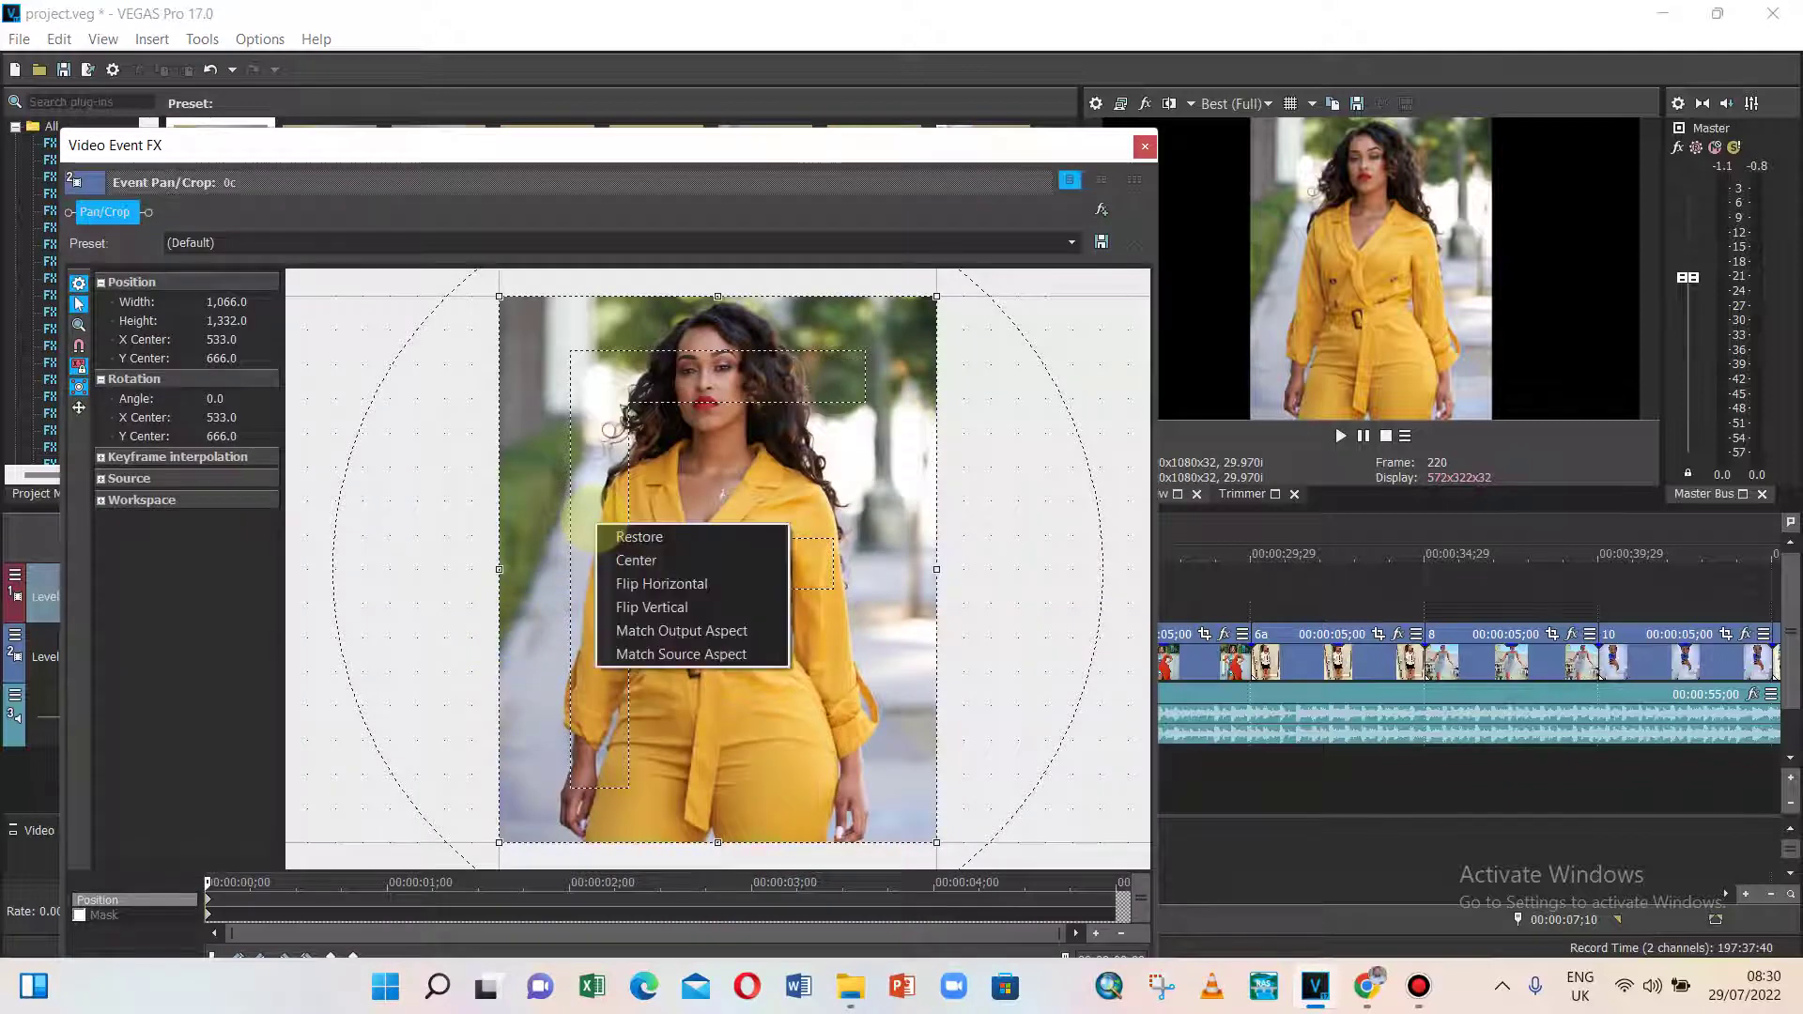
click(657, 630)
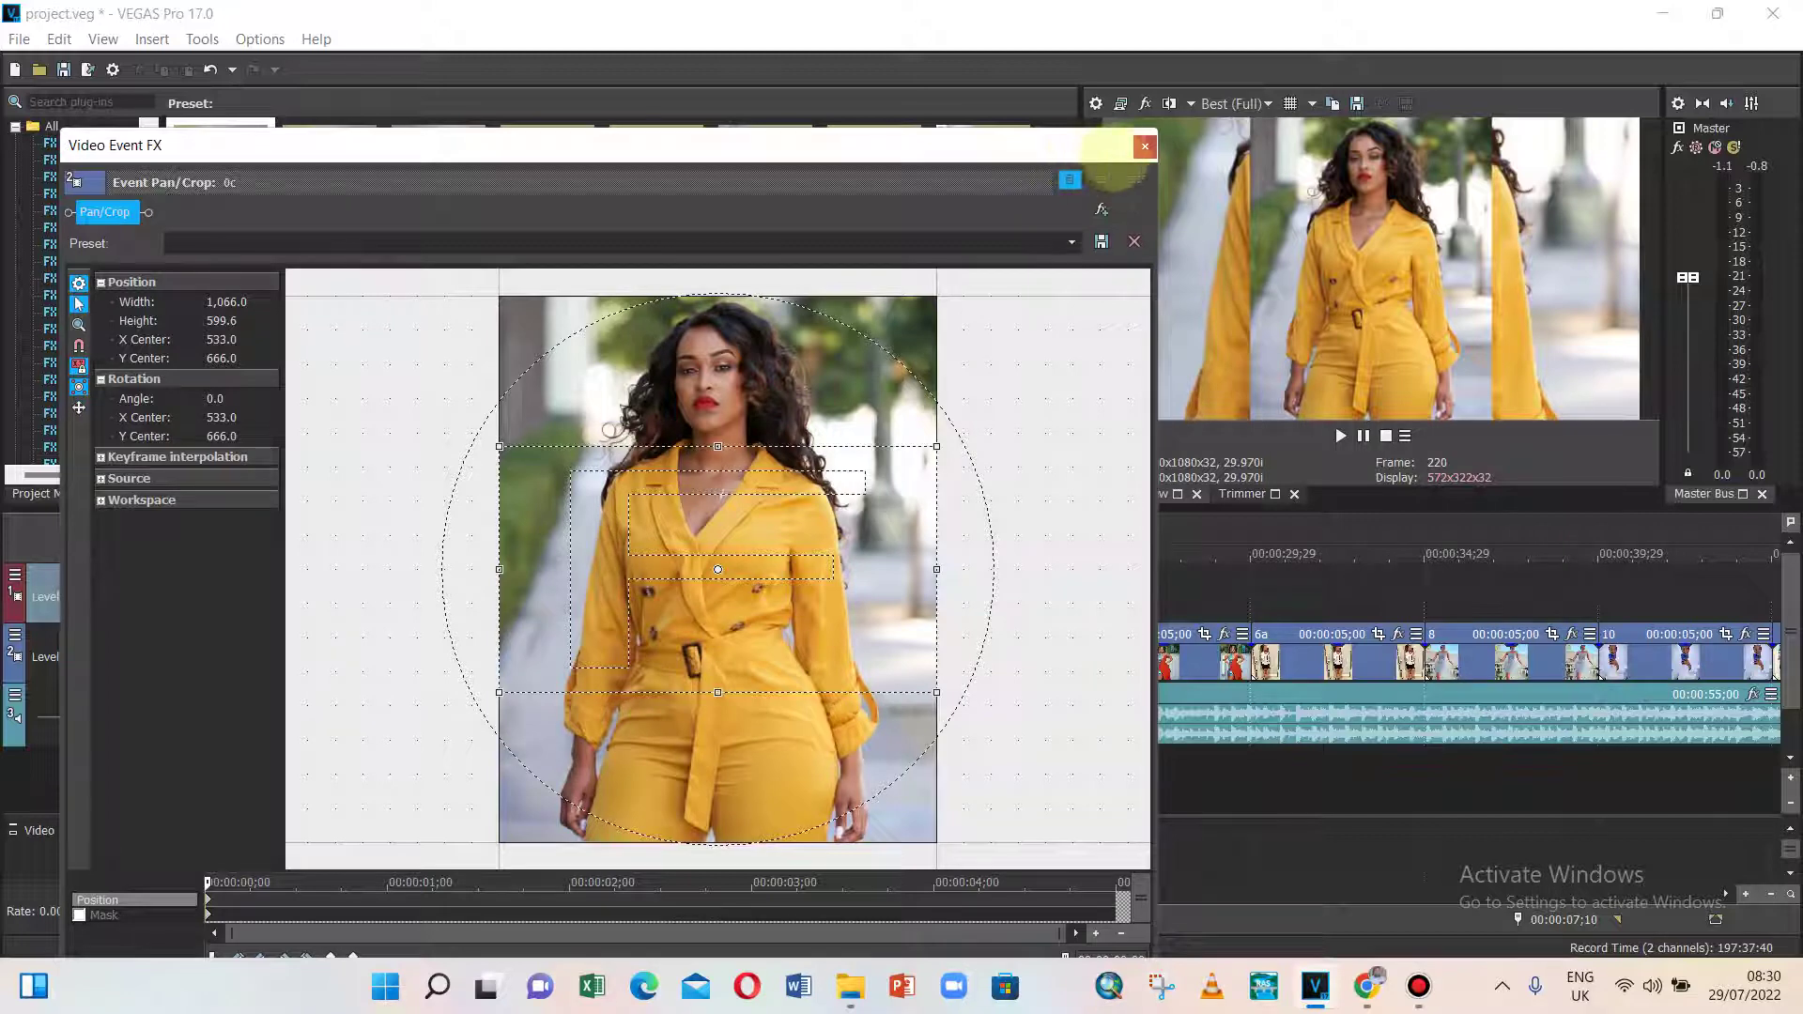
click(1144, 146)
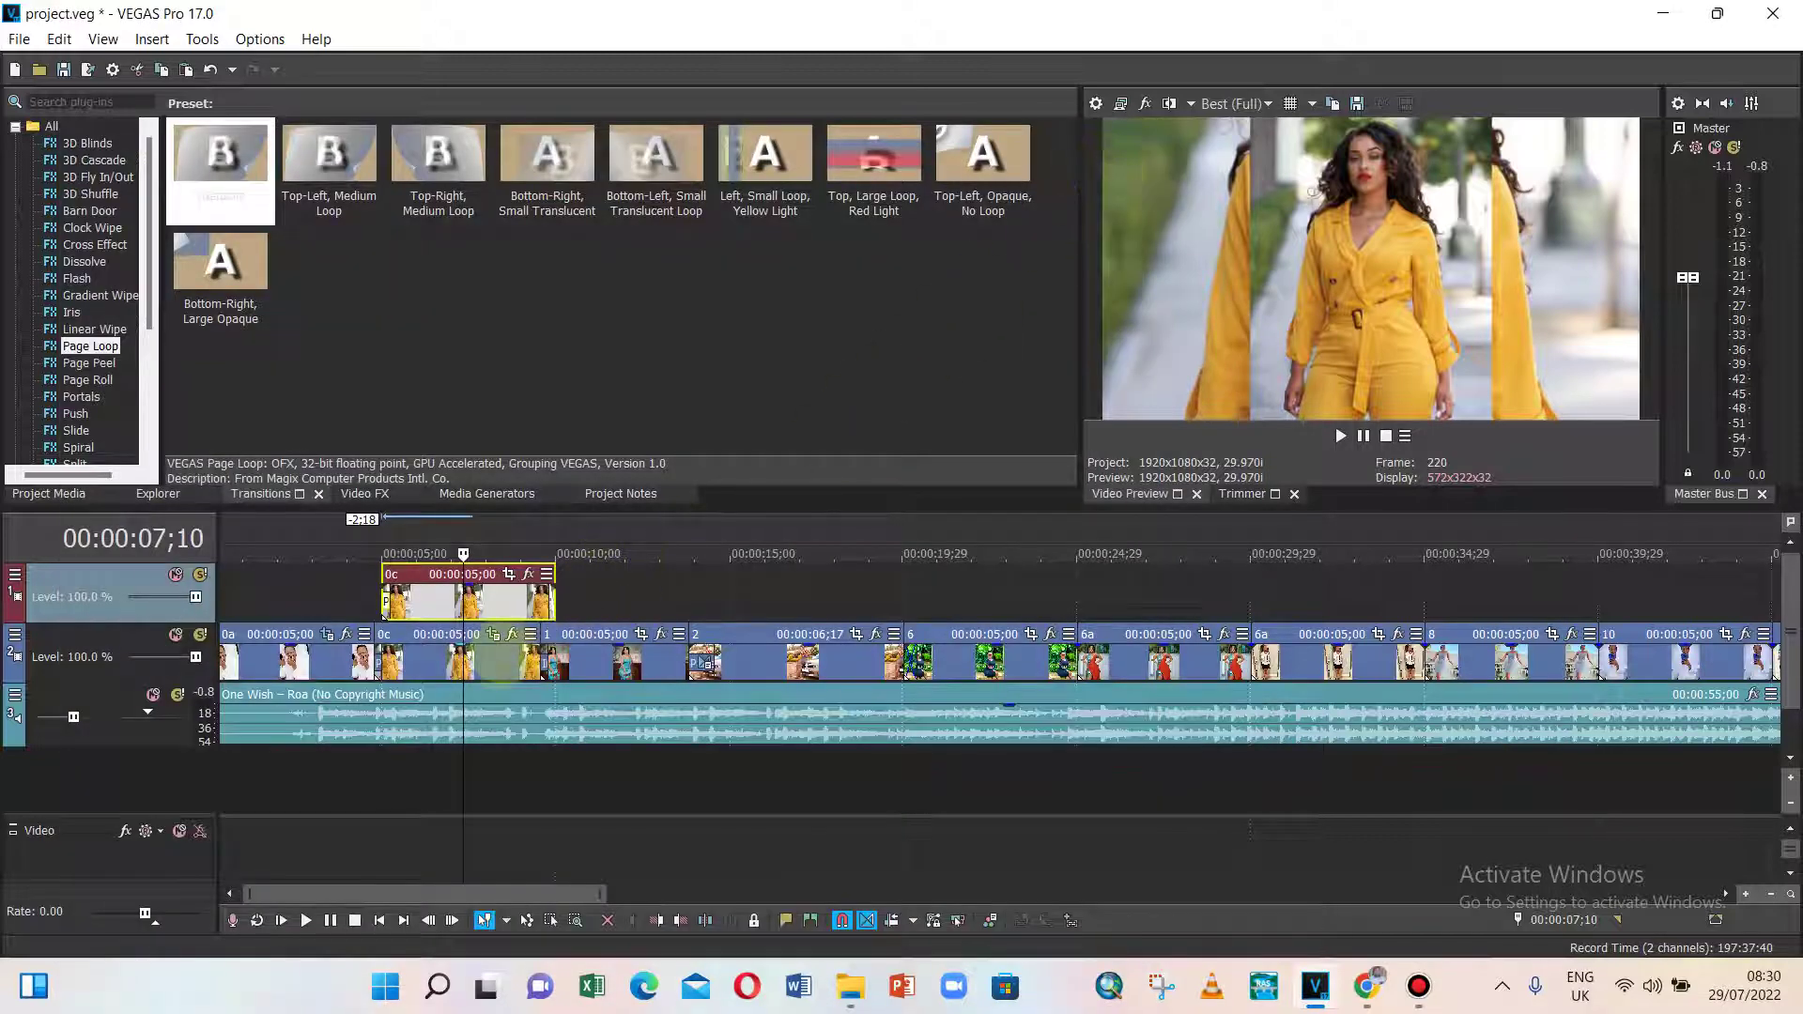
- Play back the layered picture 0c and its background from 00:00:03;23
click(498, 662)
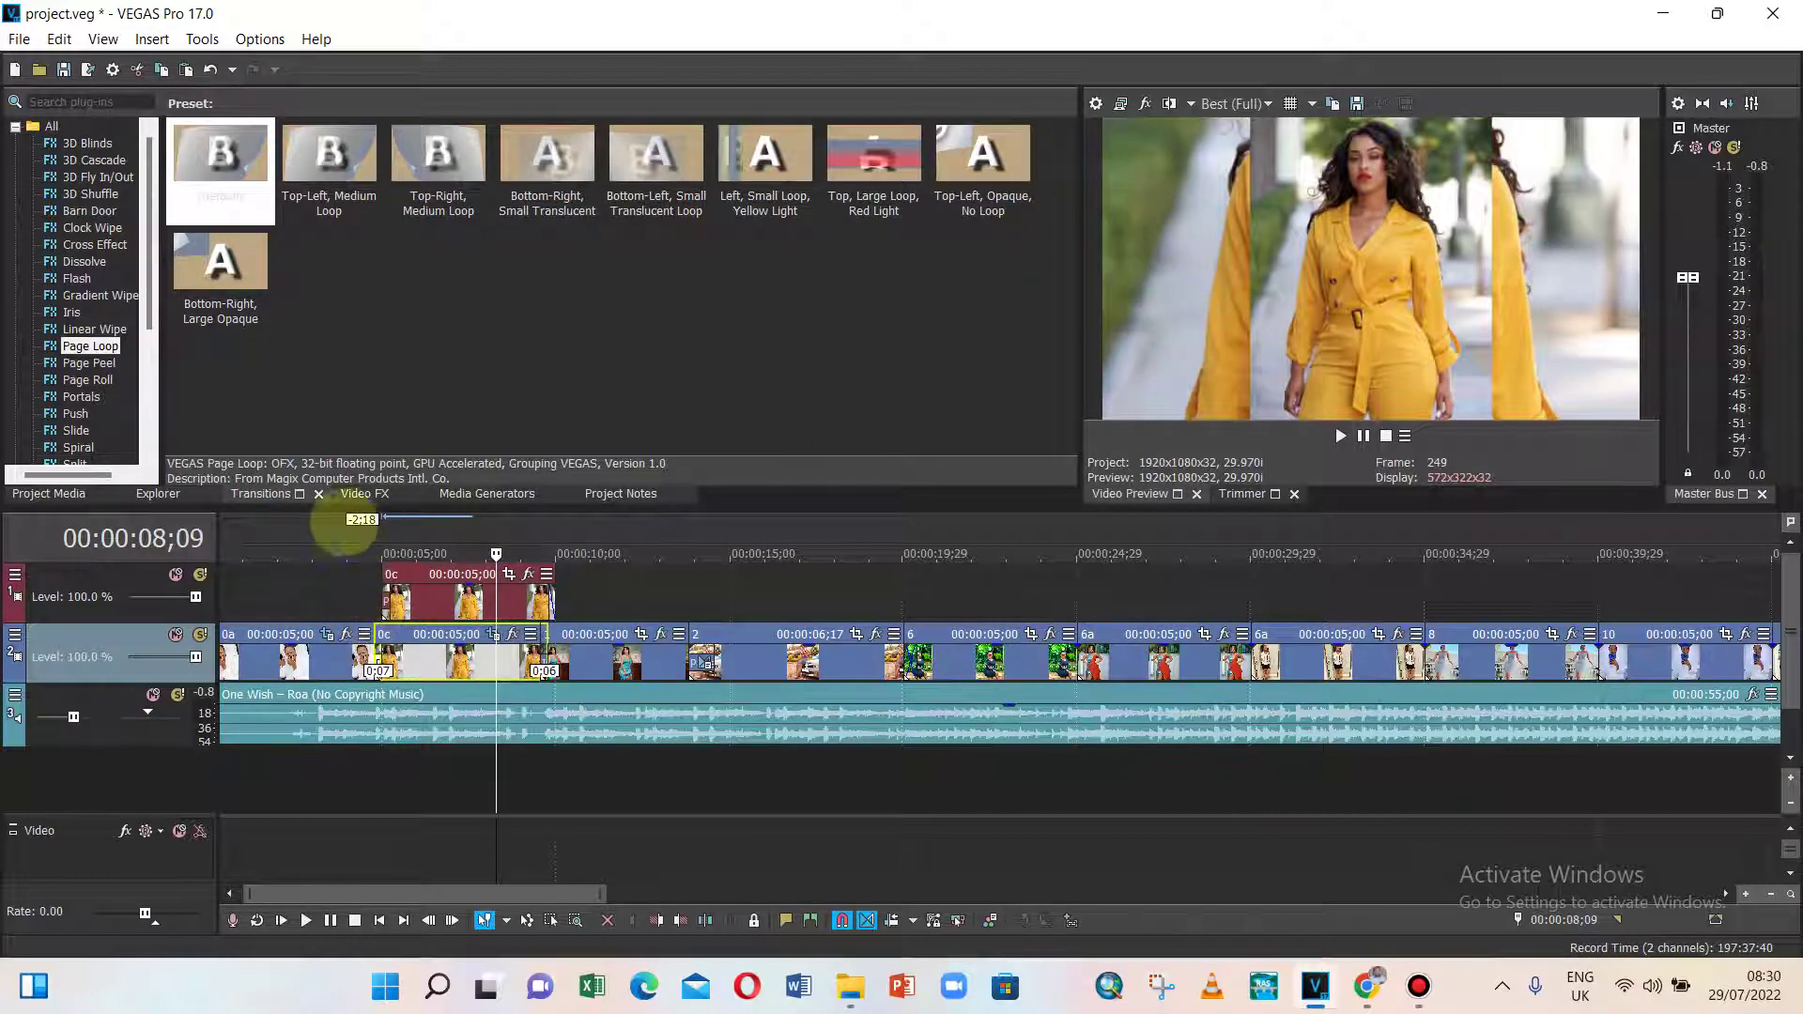
click(338, 536)
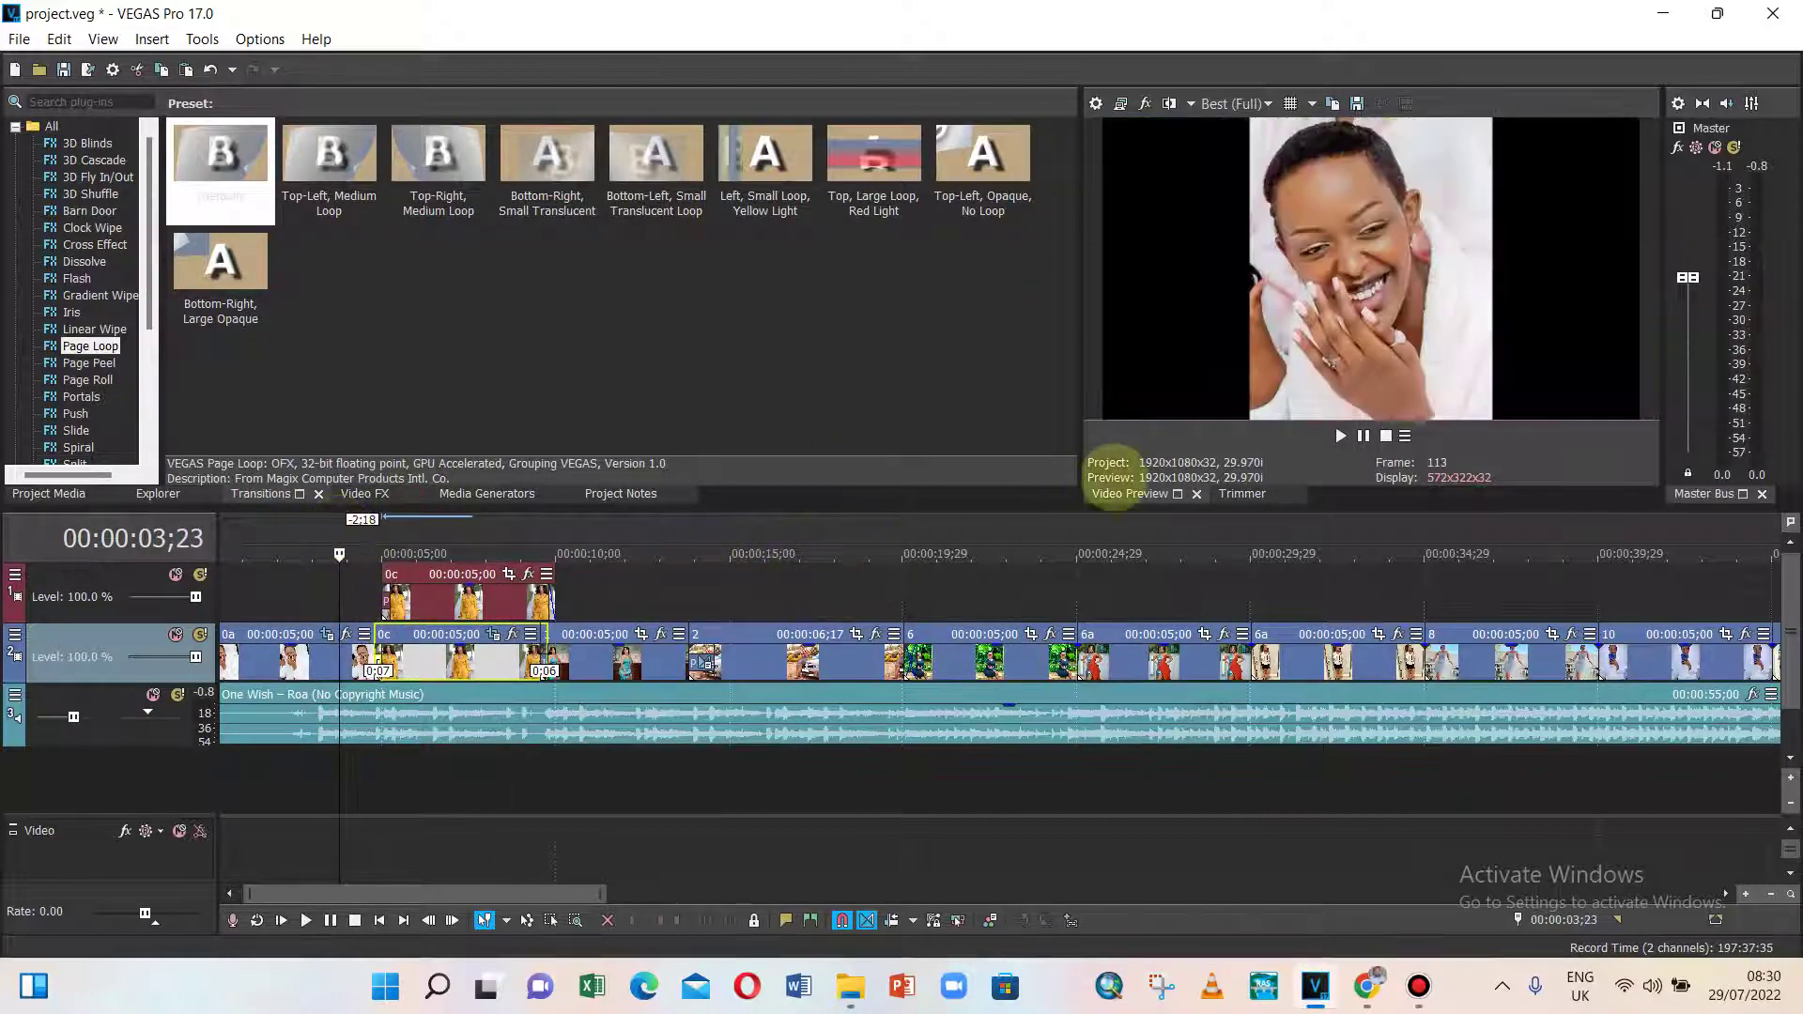
click(1340, 436)
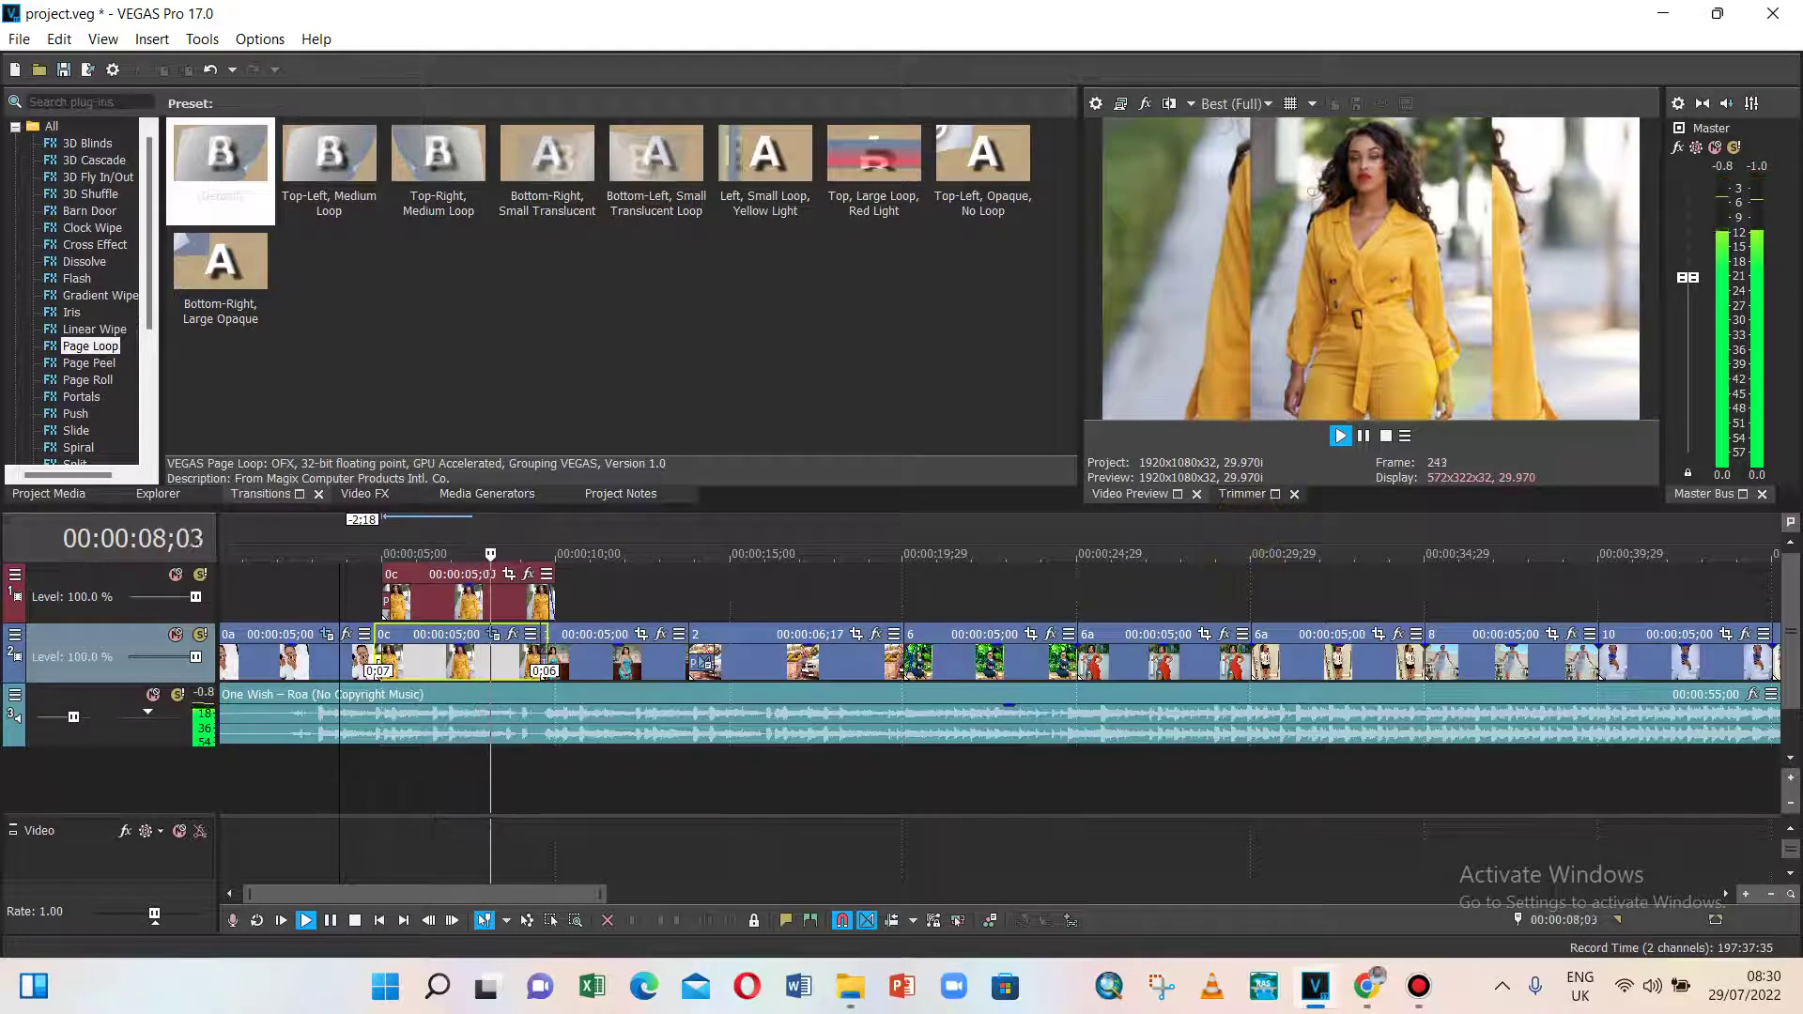
key(Return)
- Copy picture 1 to the upper video track and move it about 3;21 earlier, overlapping the end of the 0c copy
click(659, 662)
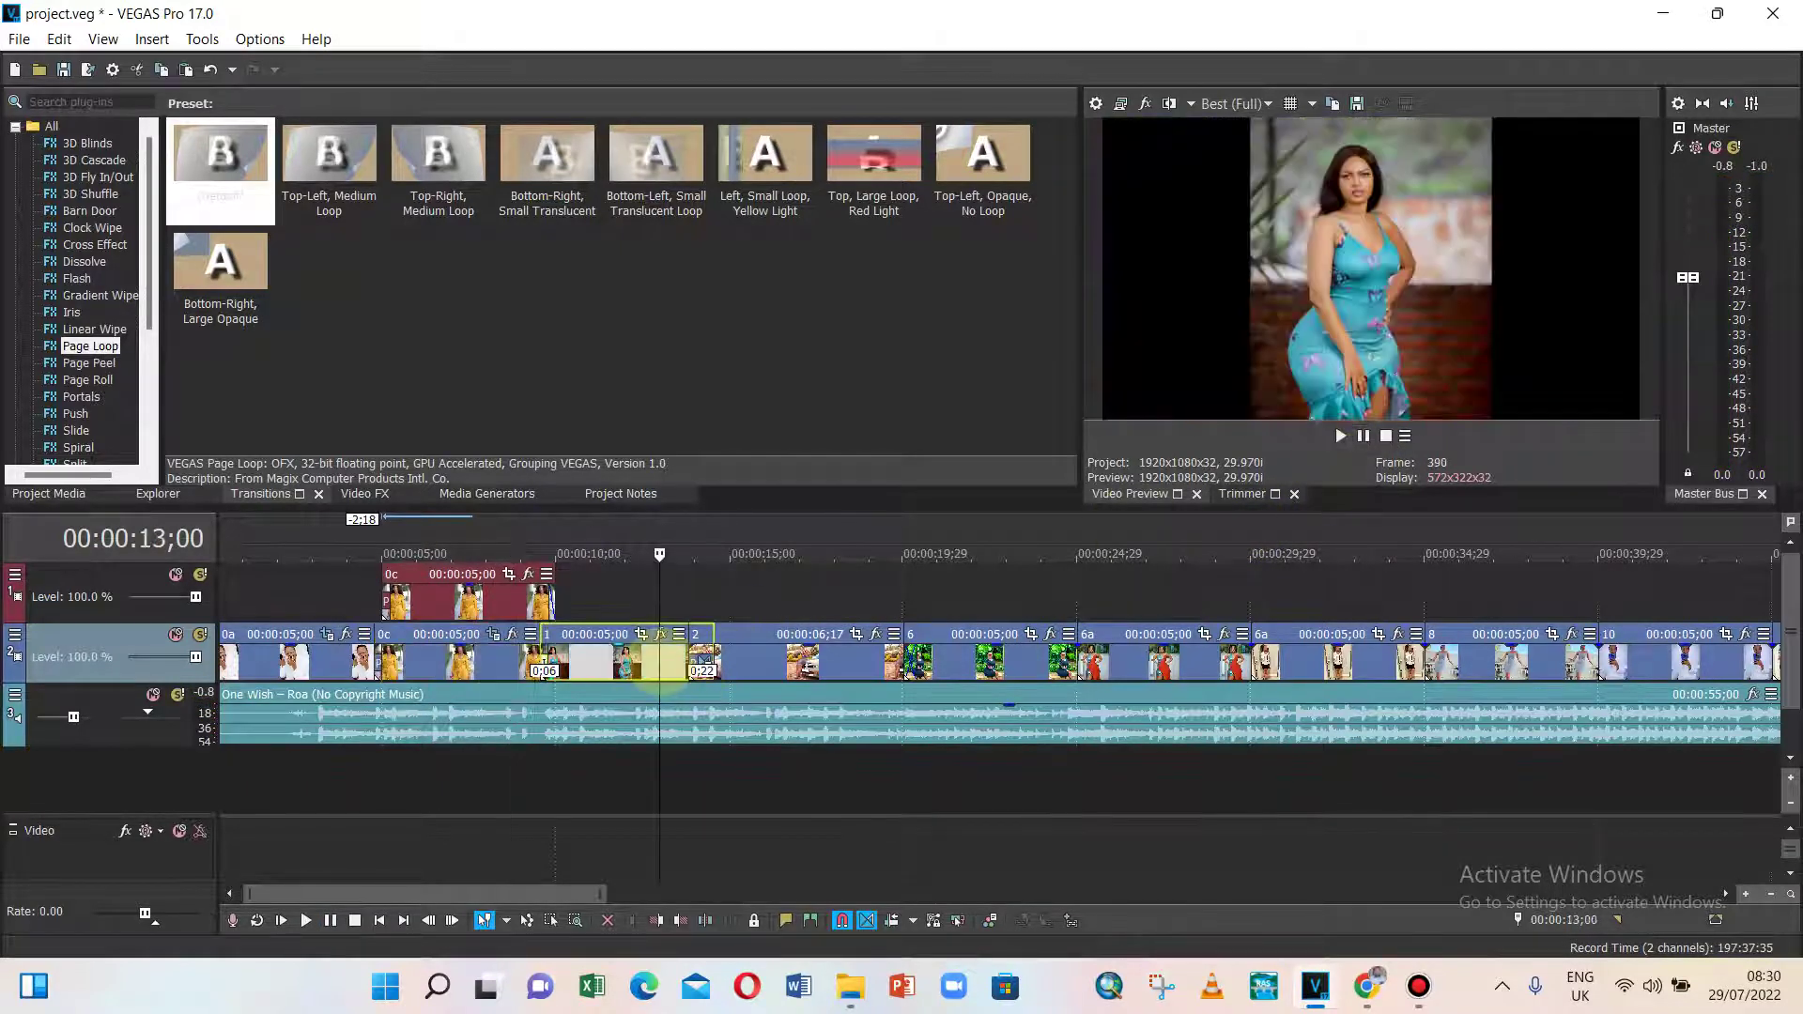
right_click(656, 662)
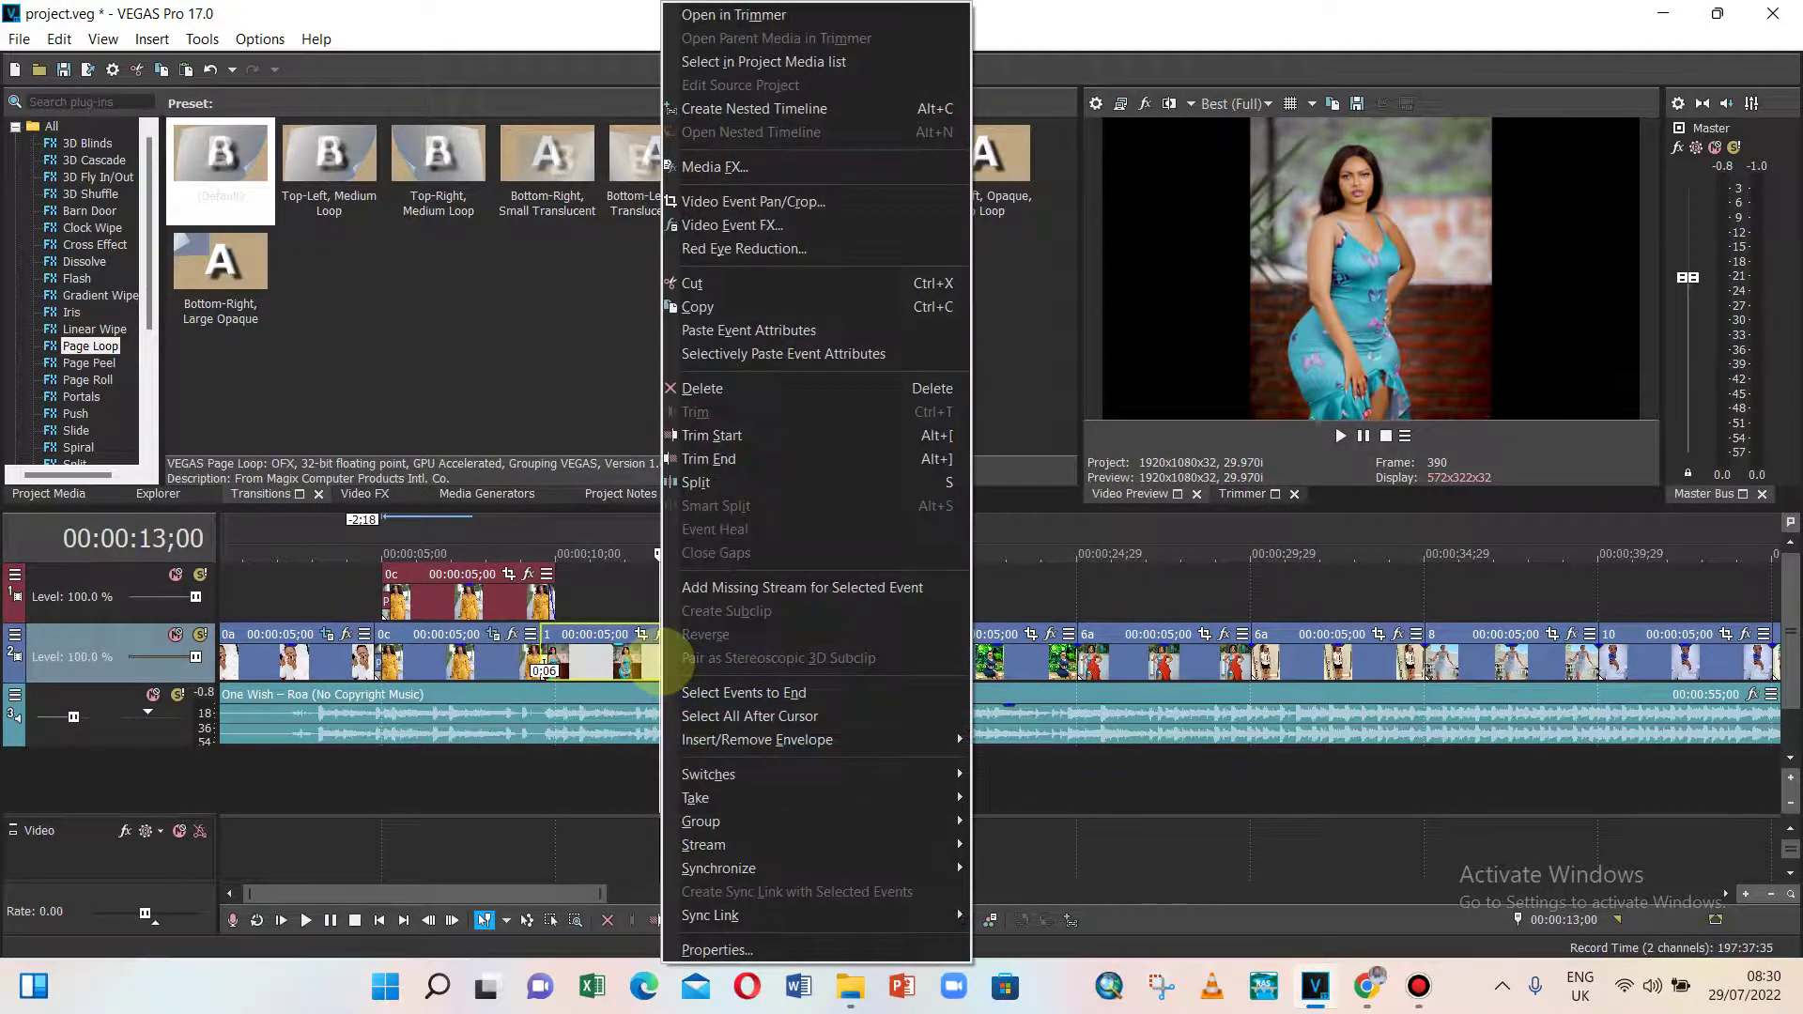
click(609, 662)
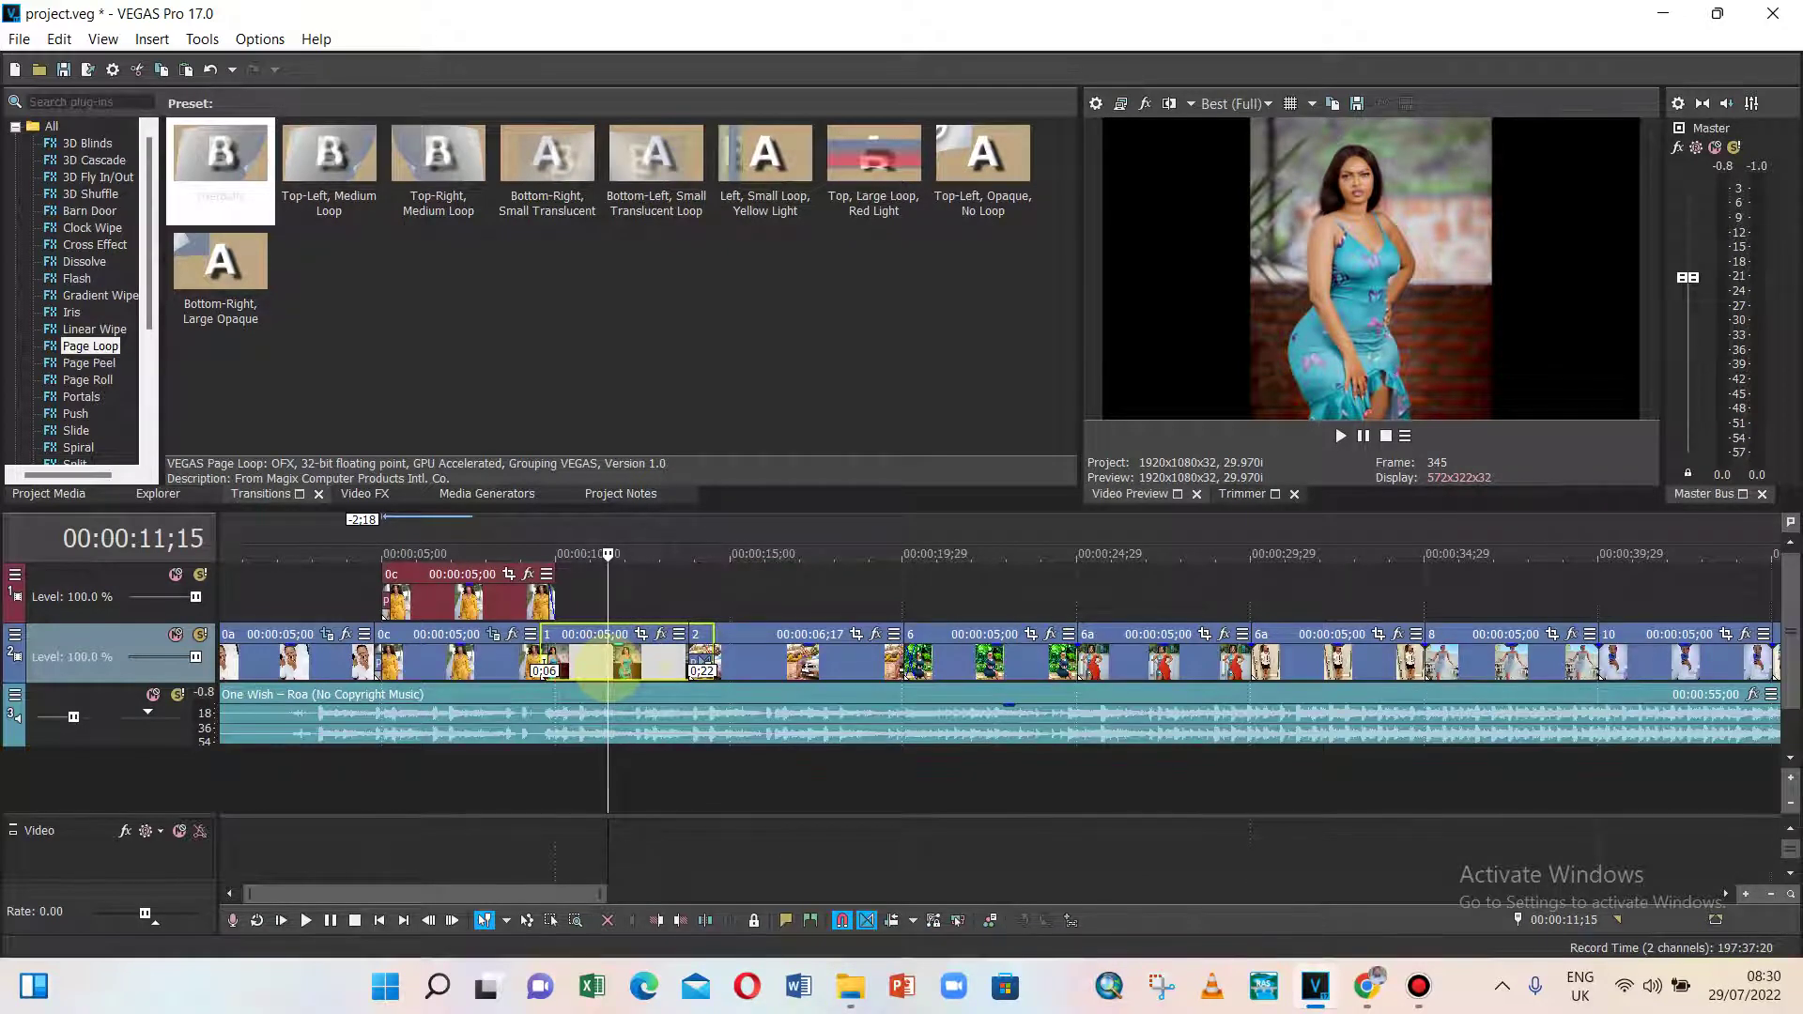
click(643, 575)
key(ctrl+v)
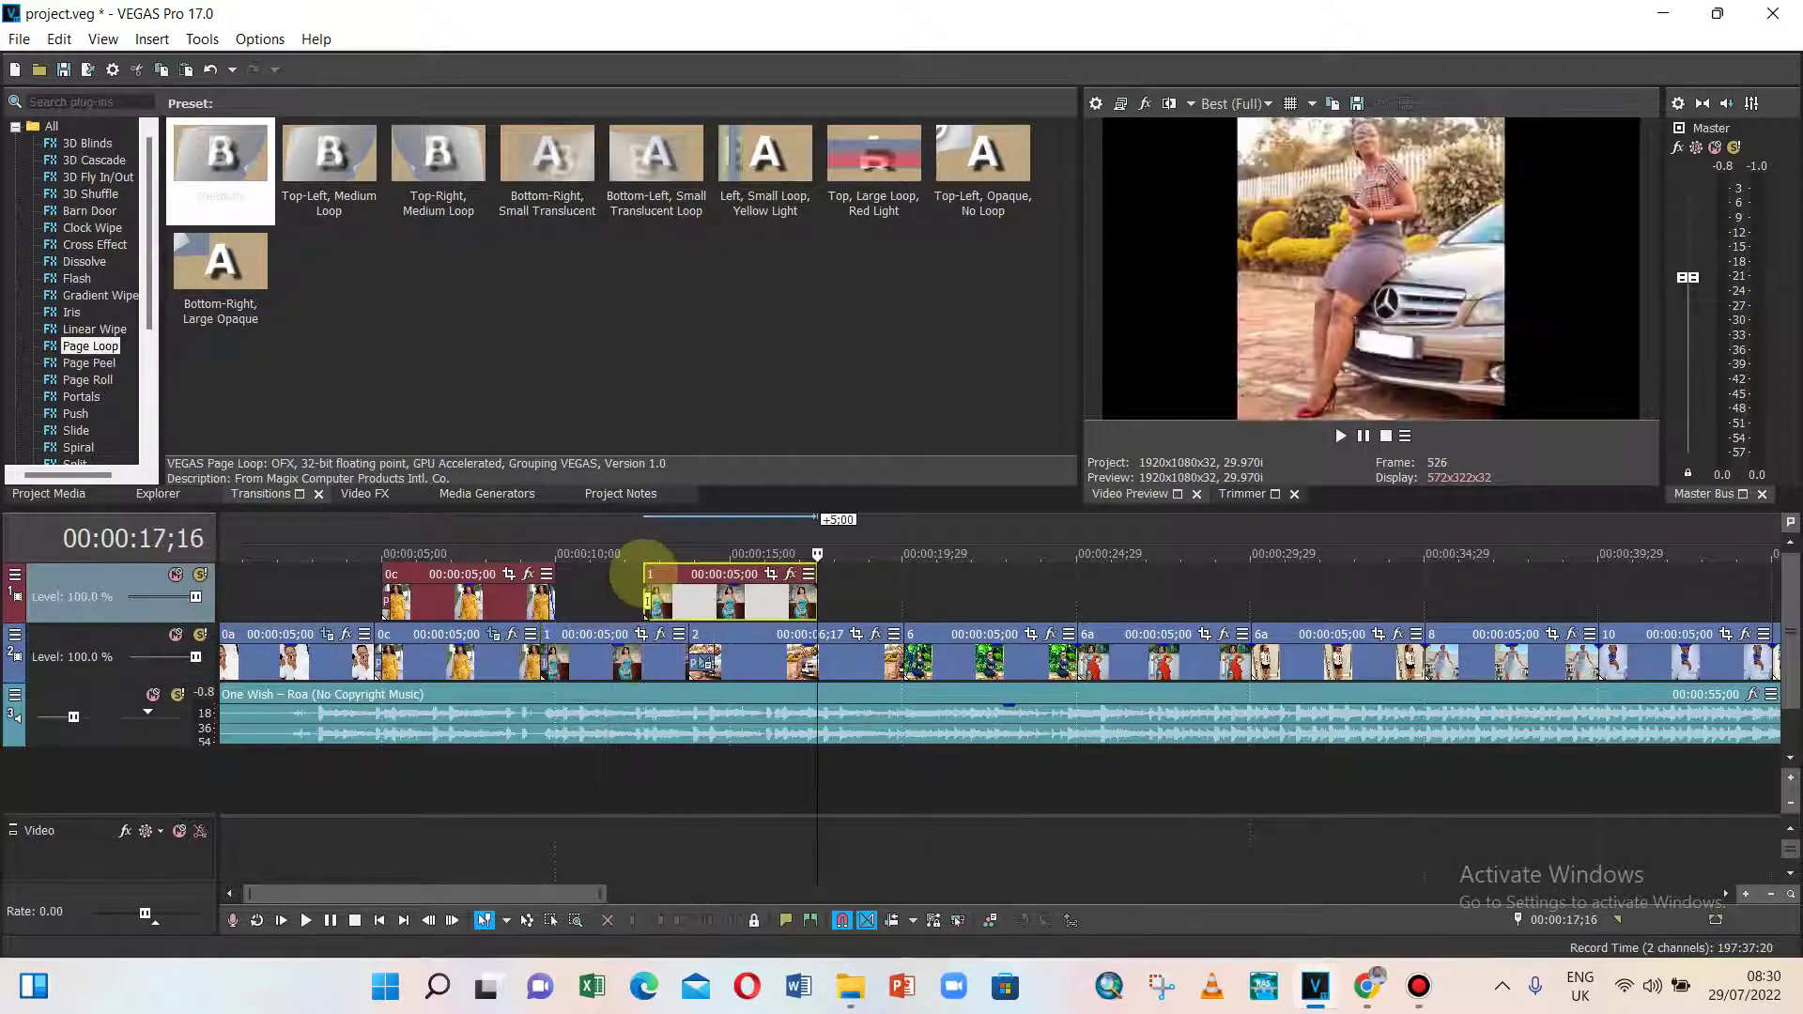
drag(647, 601, 518, 602)
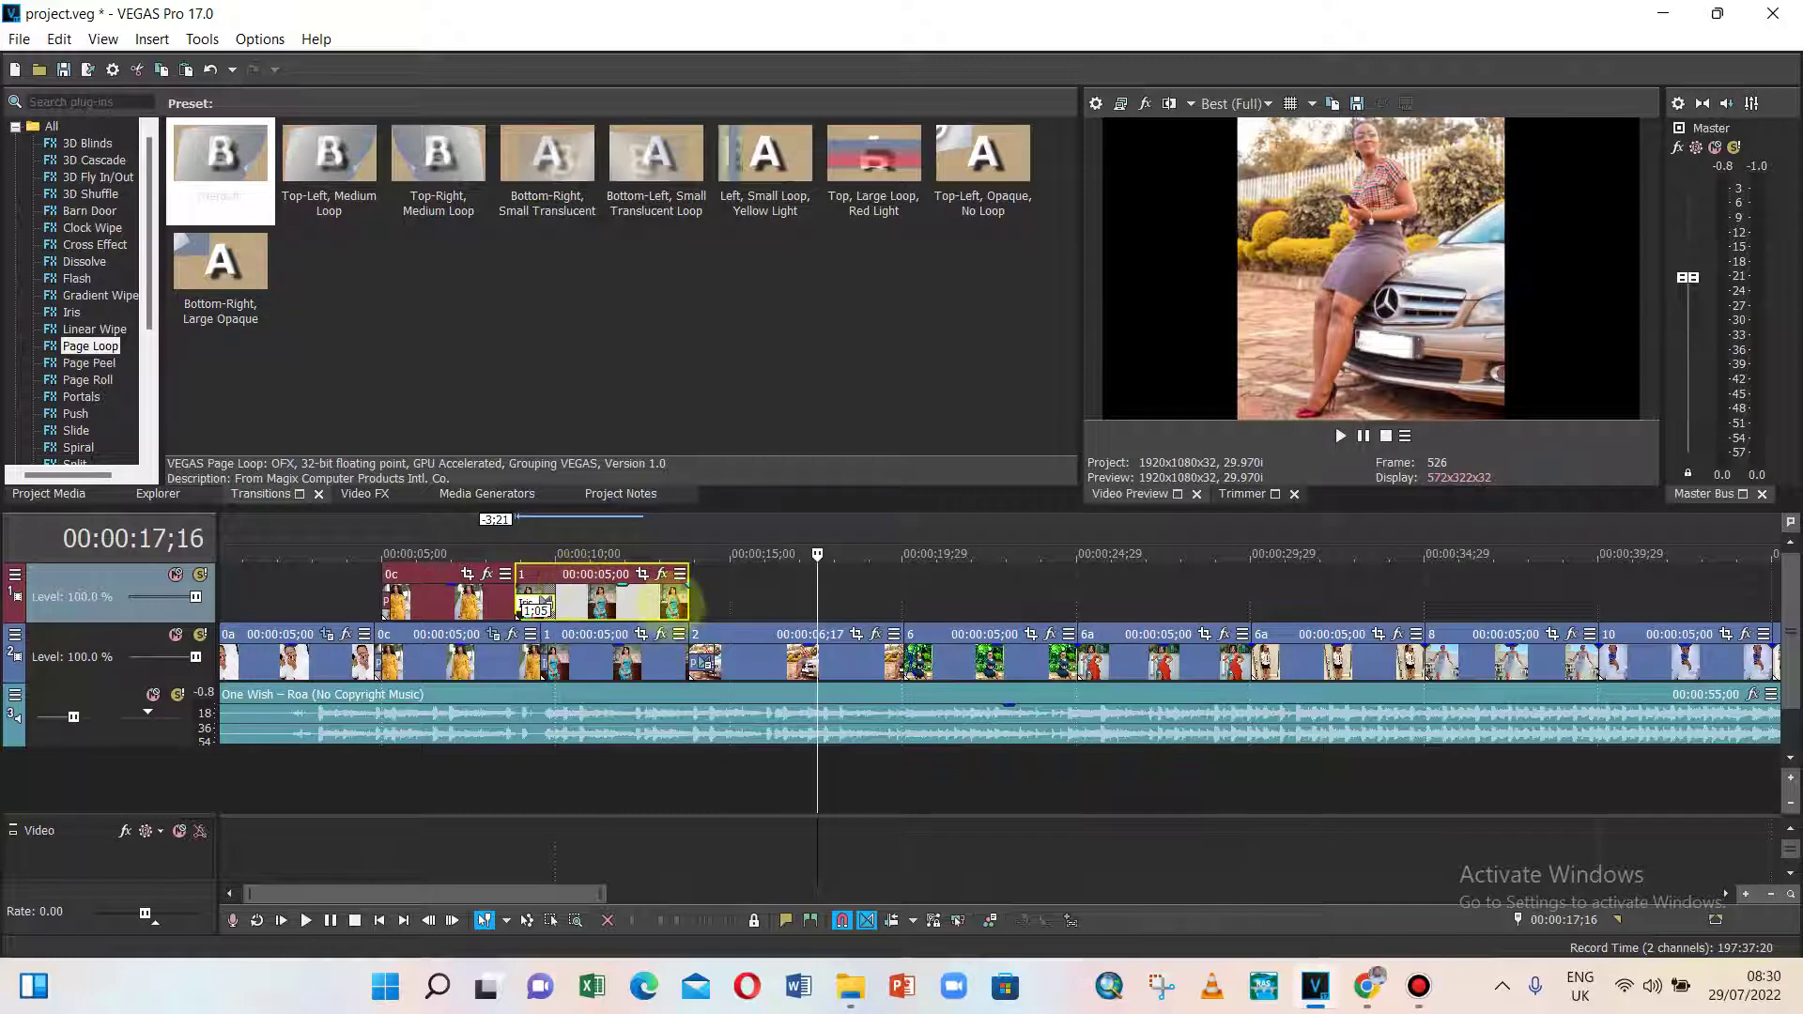
- Set the Pan/Crop of the lower-track picture 1 to Match Output Aspect and close Event Pan/Crop
click(641, 634)
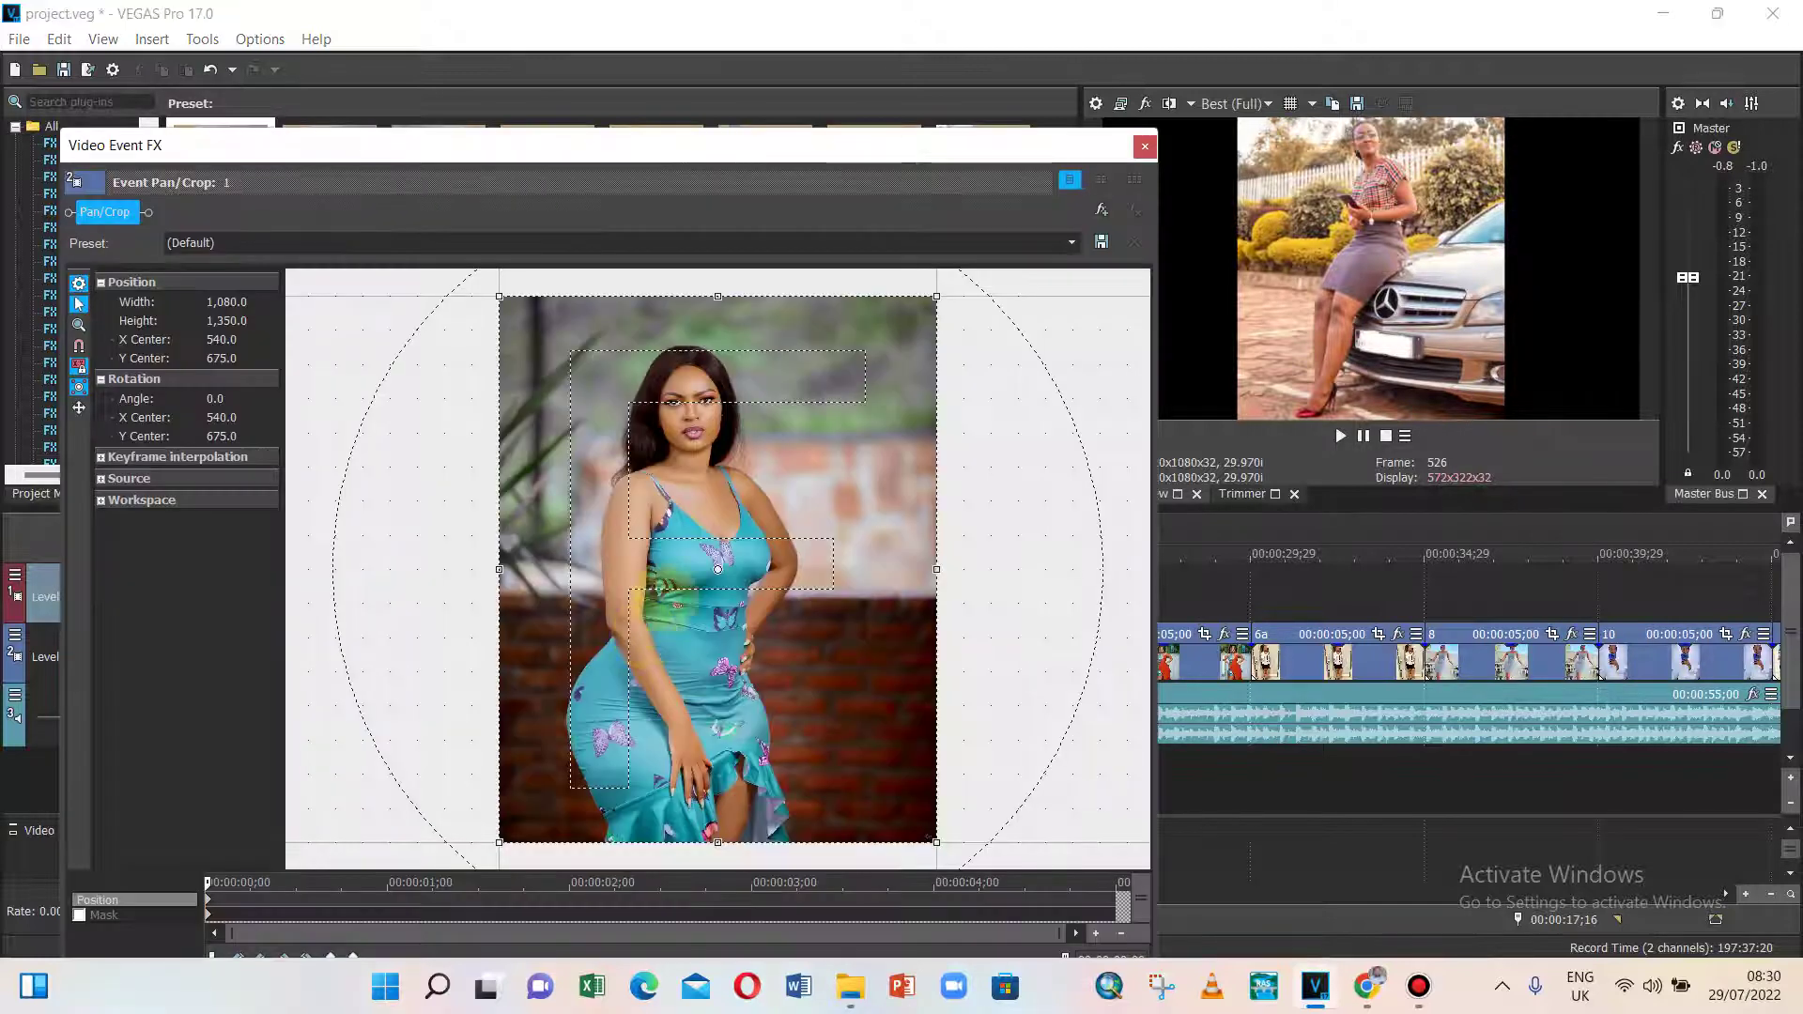
right_click(674, 565)
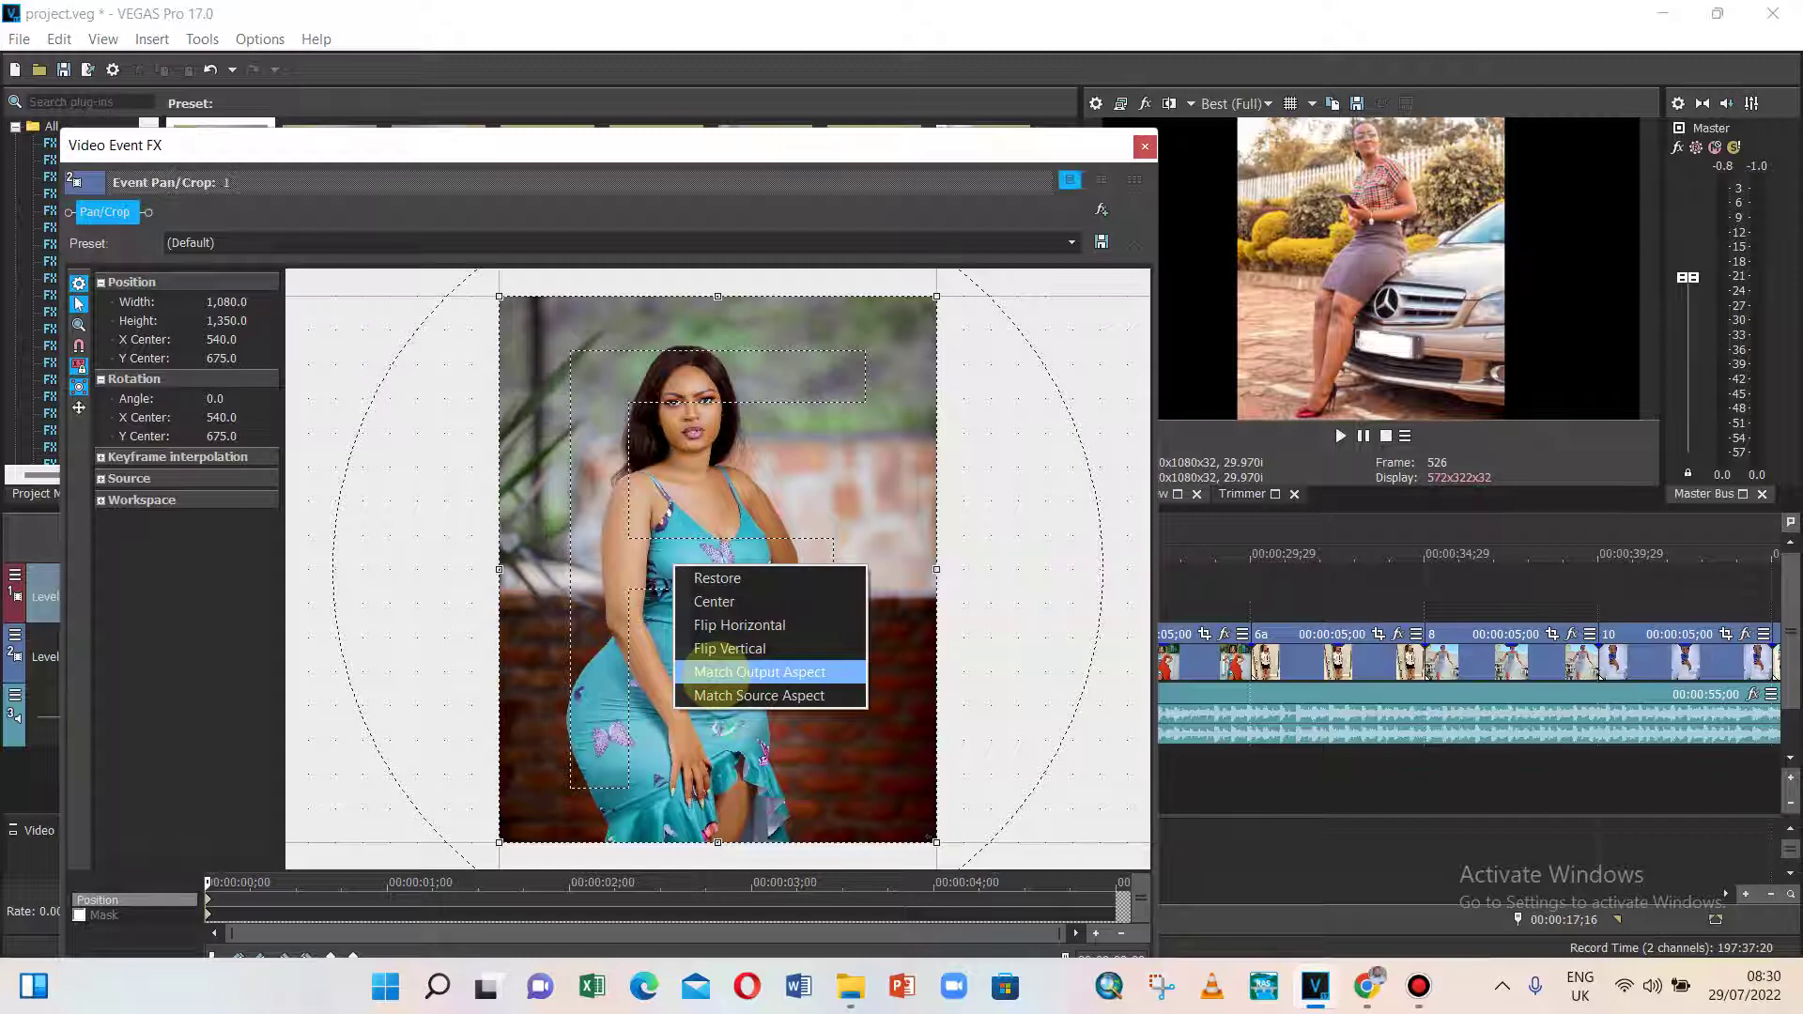
click(713, 672)
click(1145, 146)
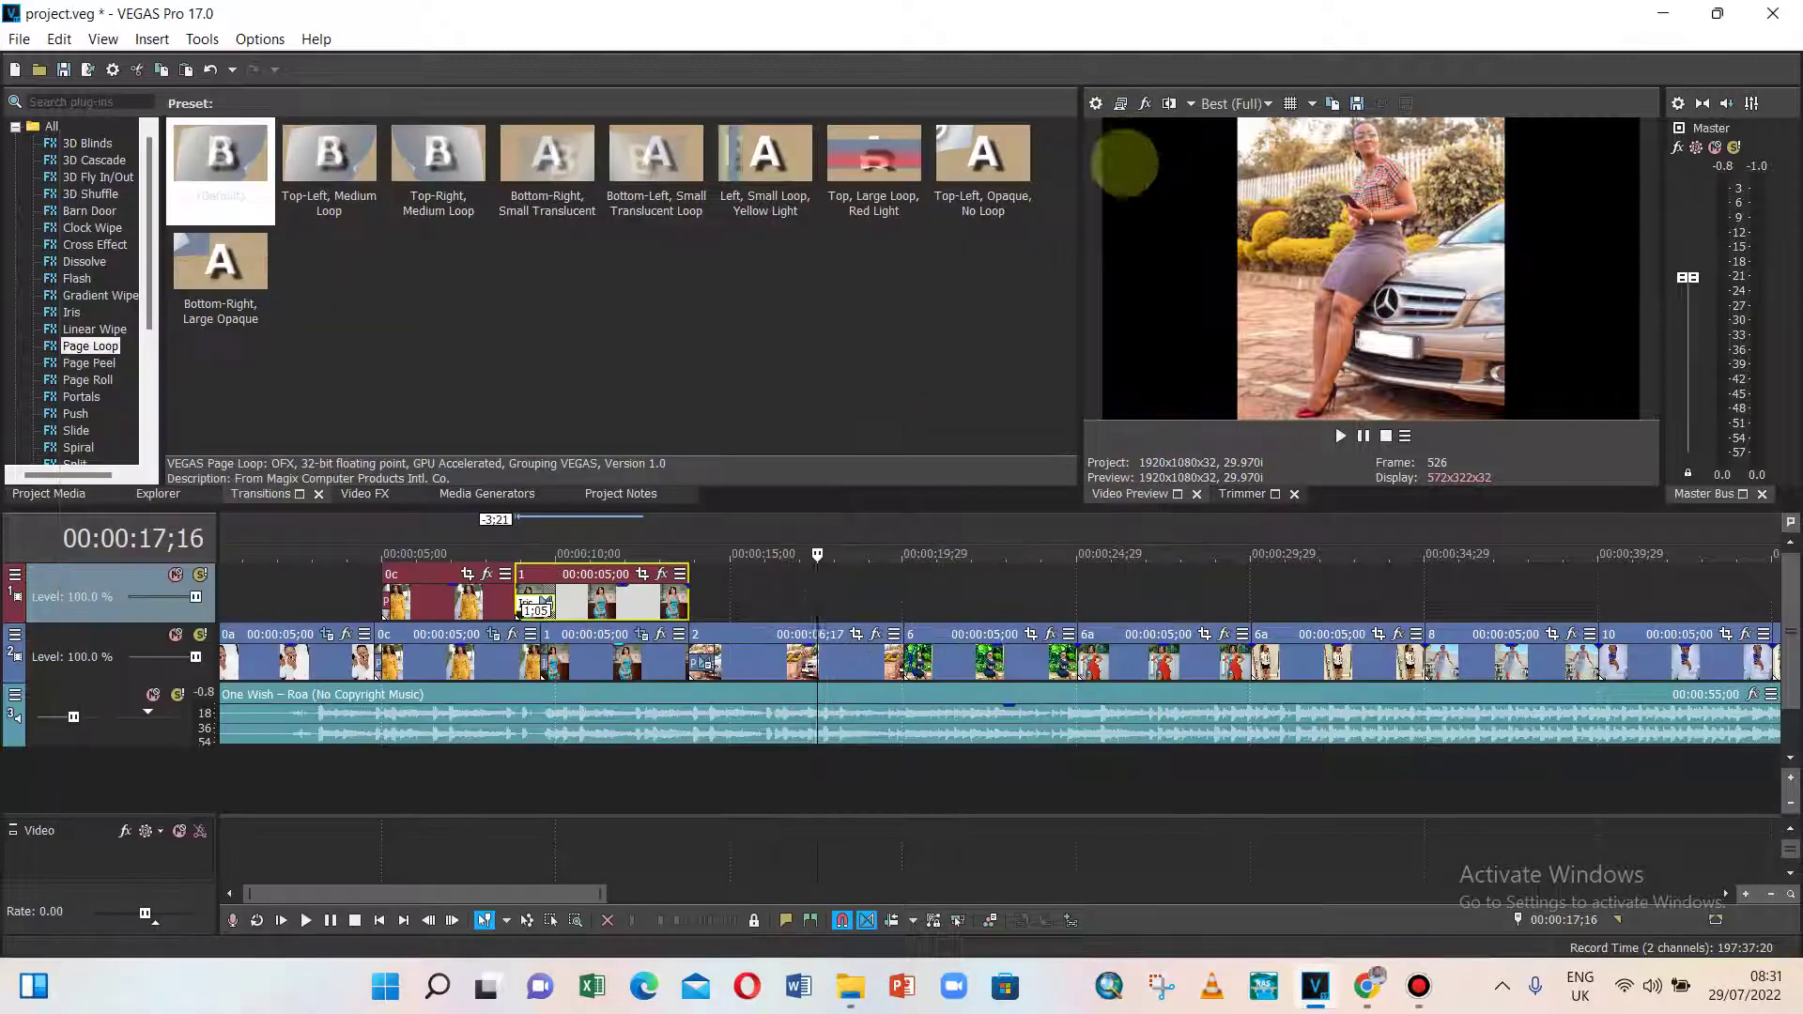
- Check the layered pictures at 00:00:10;00 and 00:00:05;00, including a full-screen preview
click(556, 531)
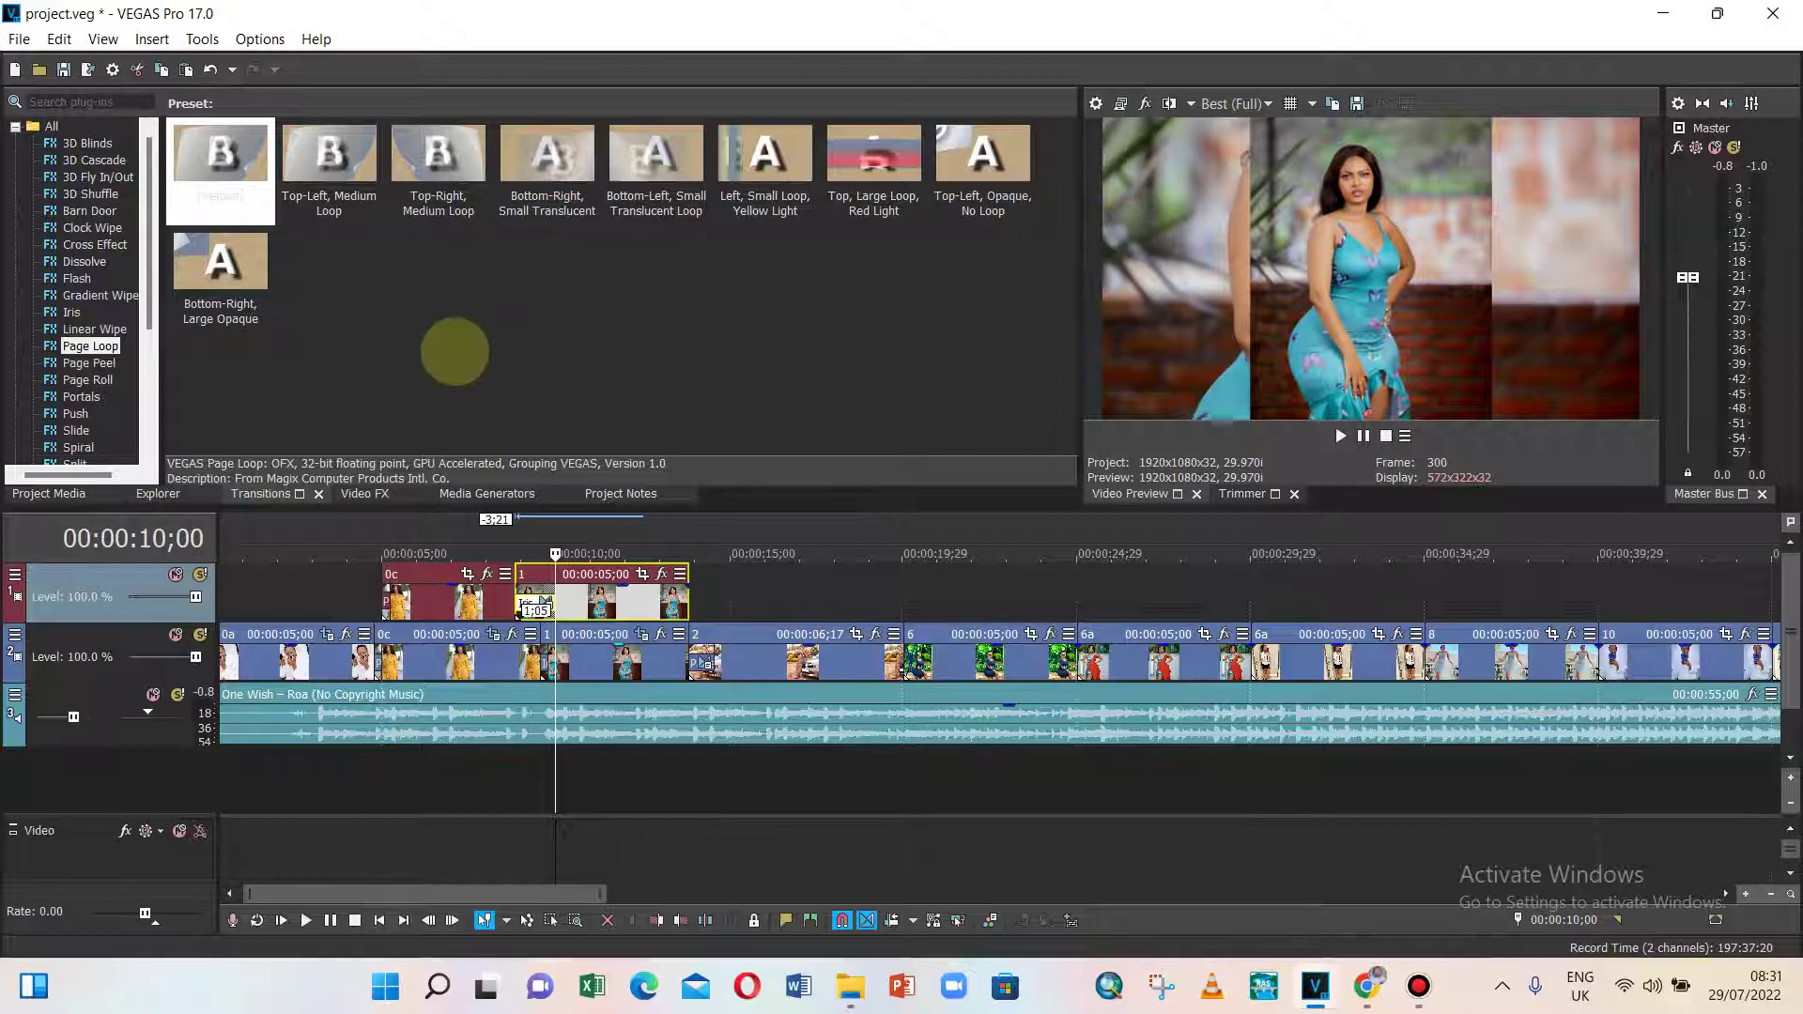
click(381, 539)
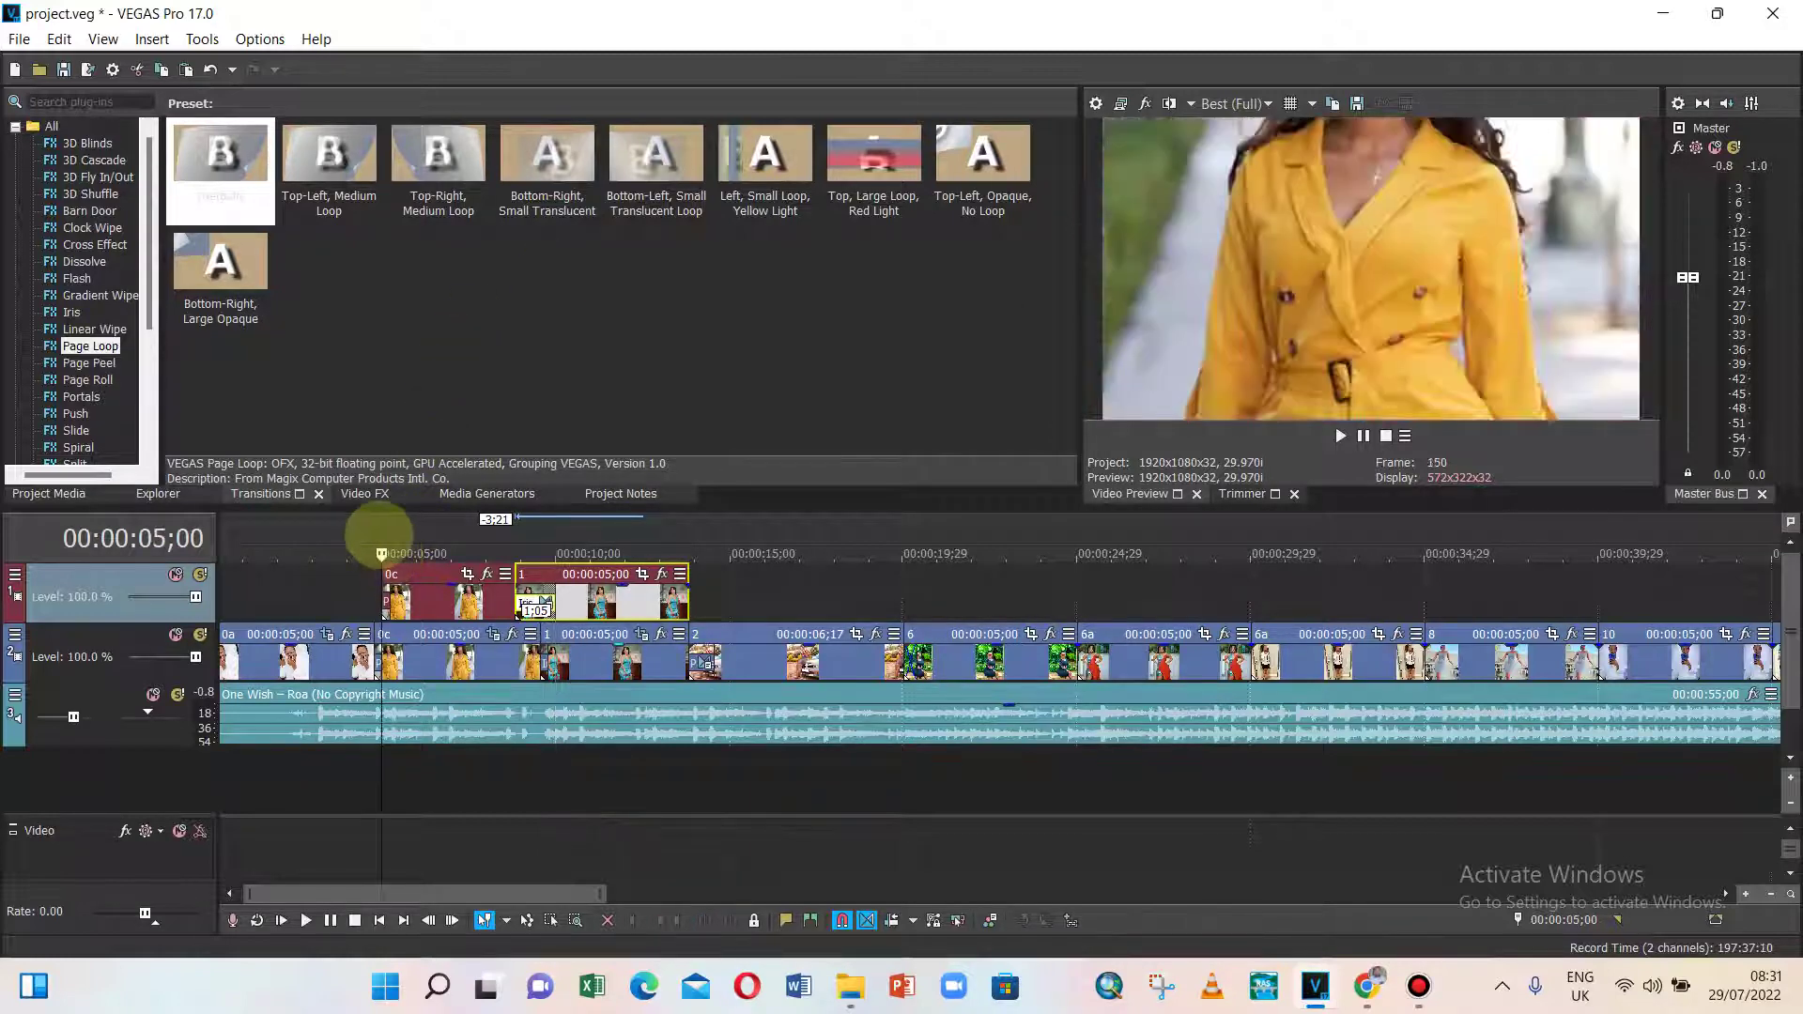
click(1120, 104)
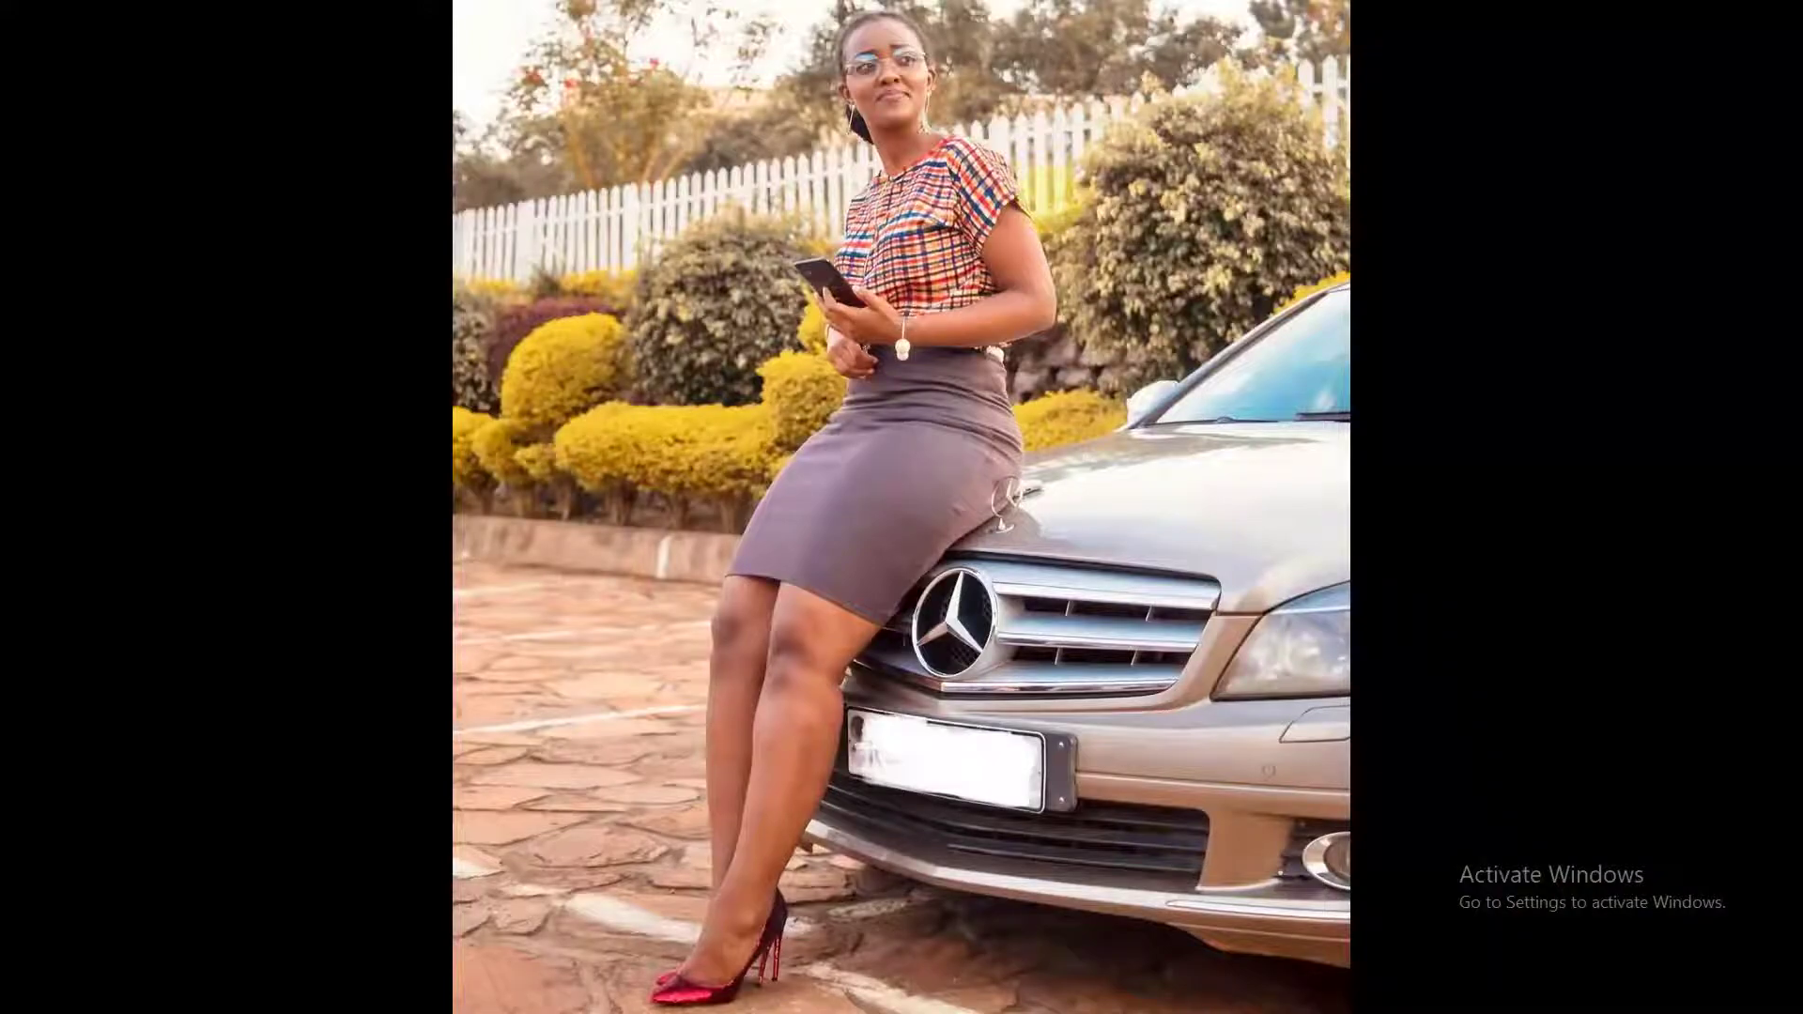
key(Escape)
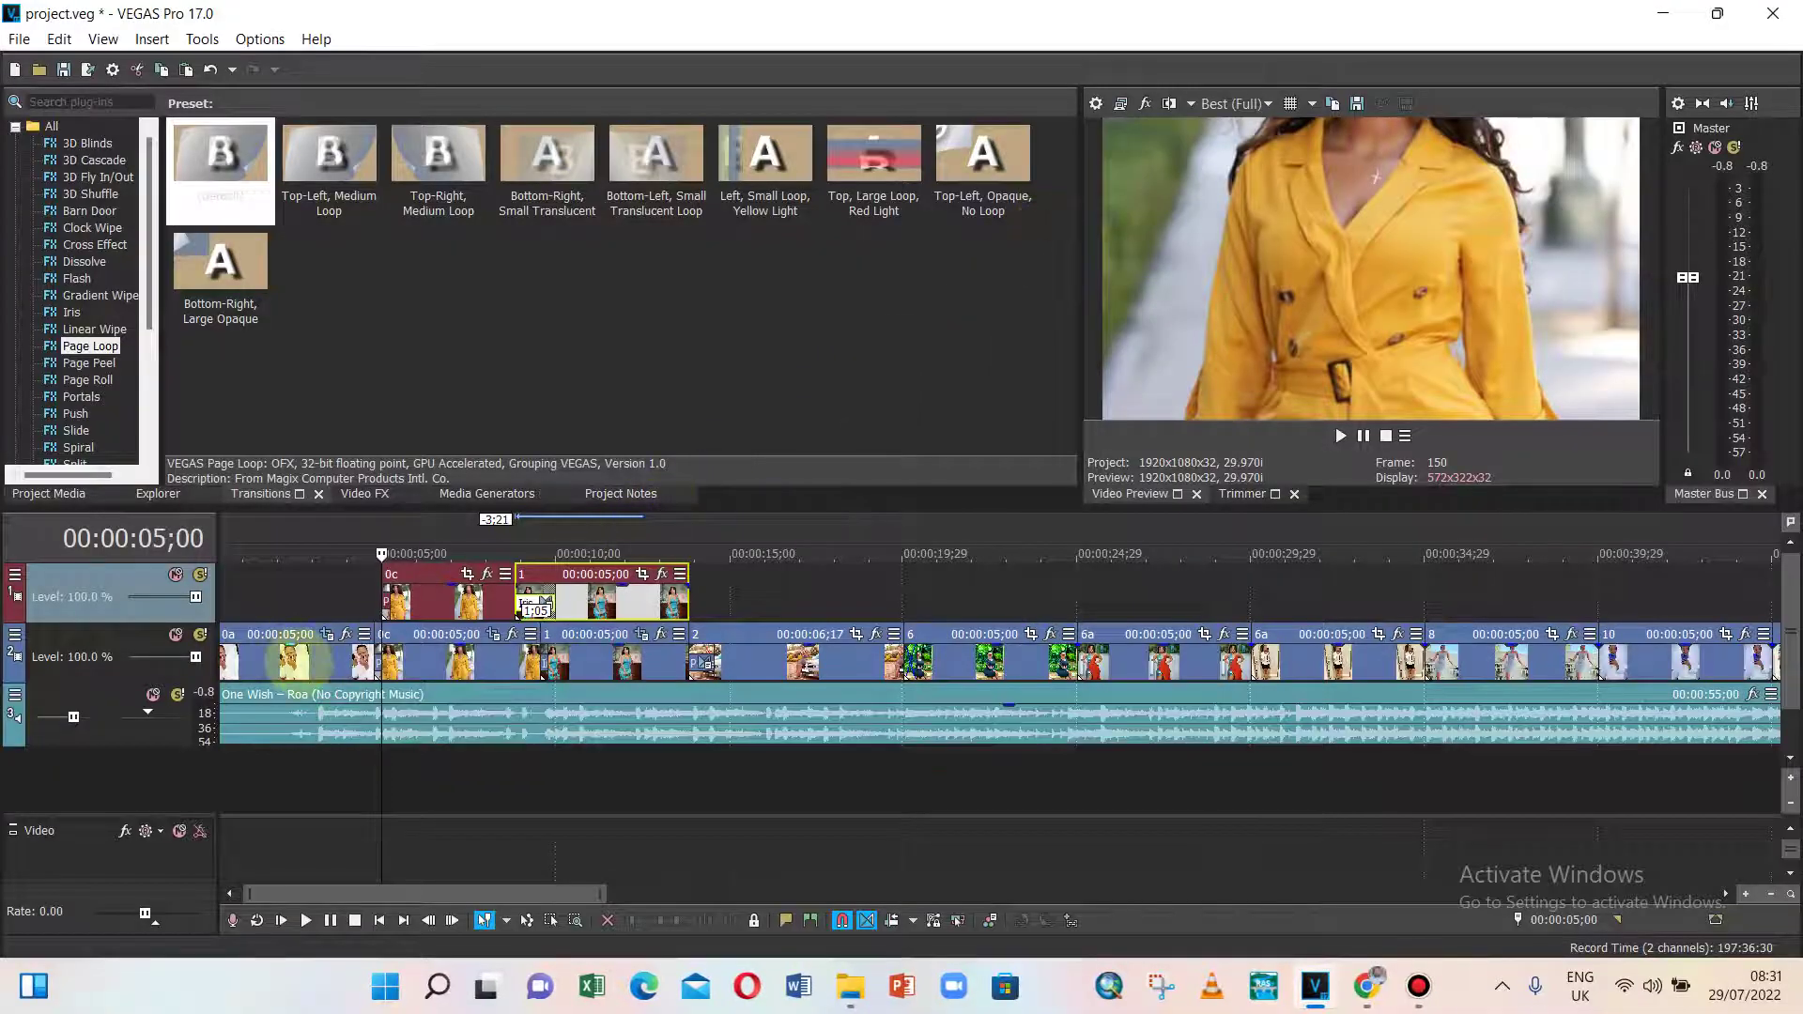
- Copy picture 0a to the upper video track and move the copy 3;13 earlier to the start of the timeline
click(300, 658)
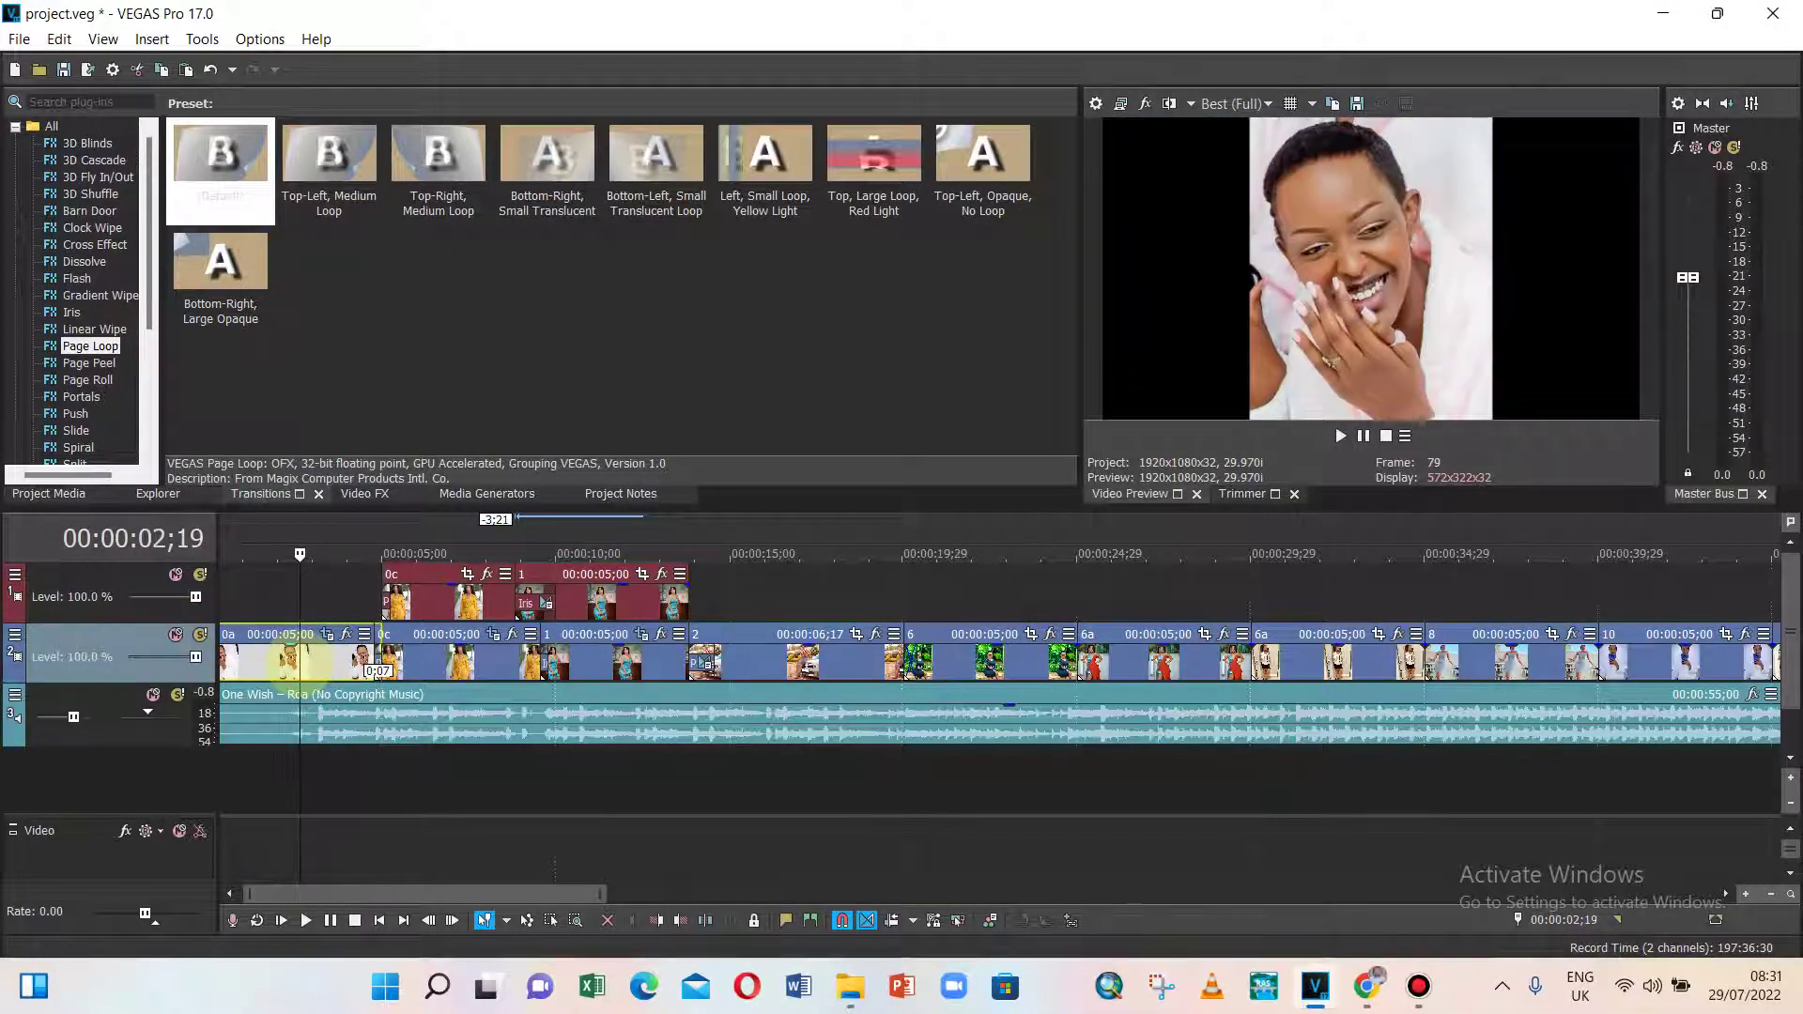
click(327, 589)
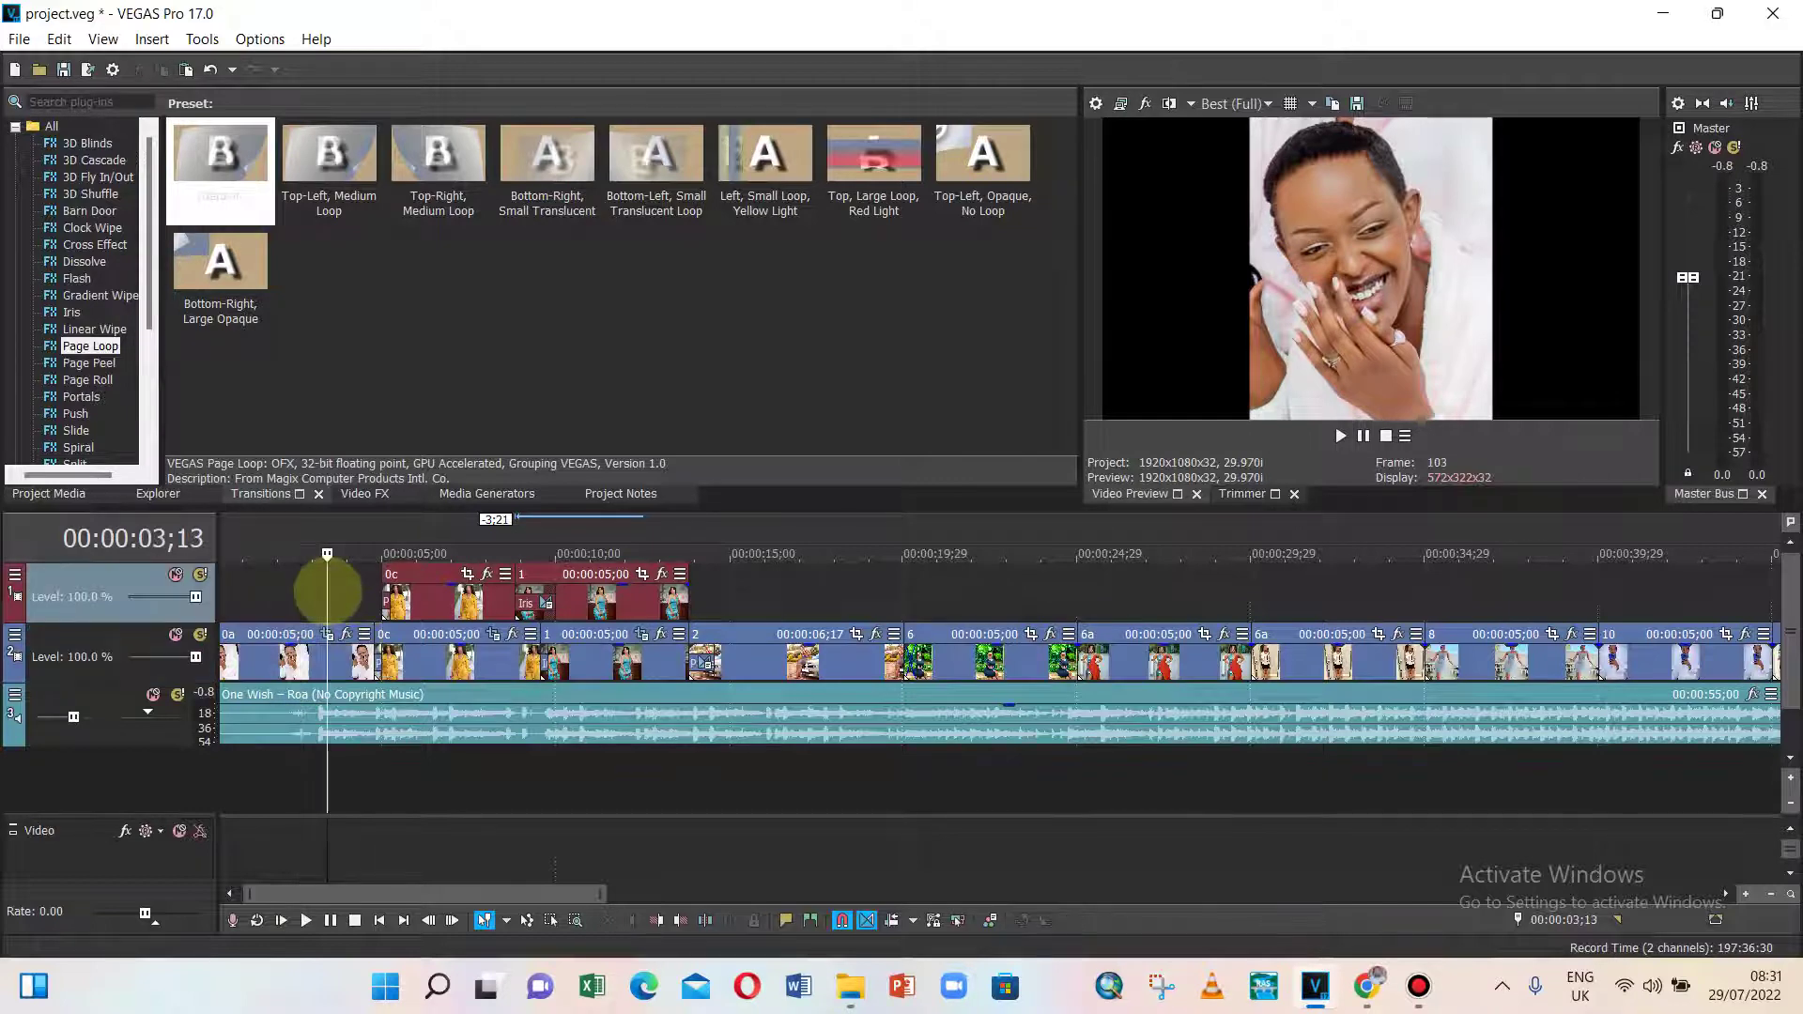
key(ctrl+v)
drag(354, 600, 236, 598)
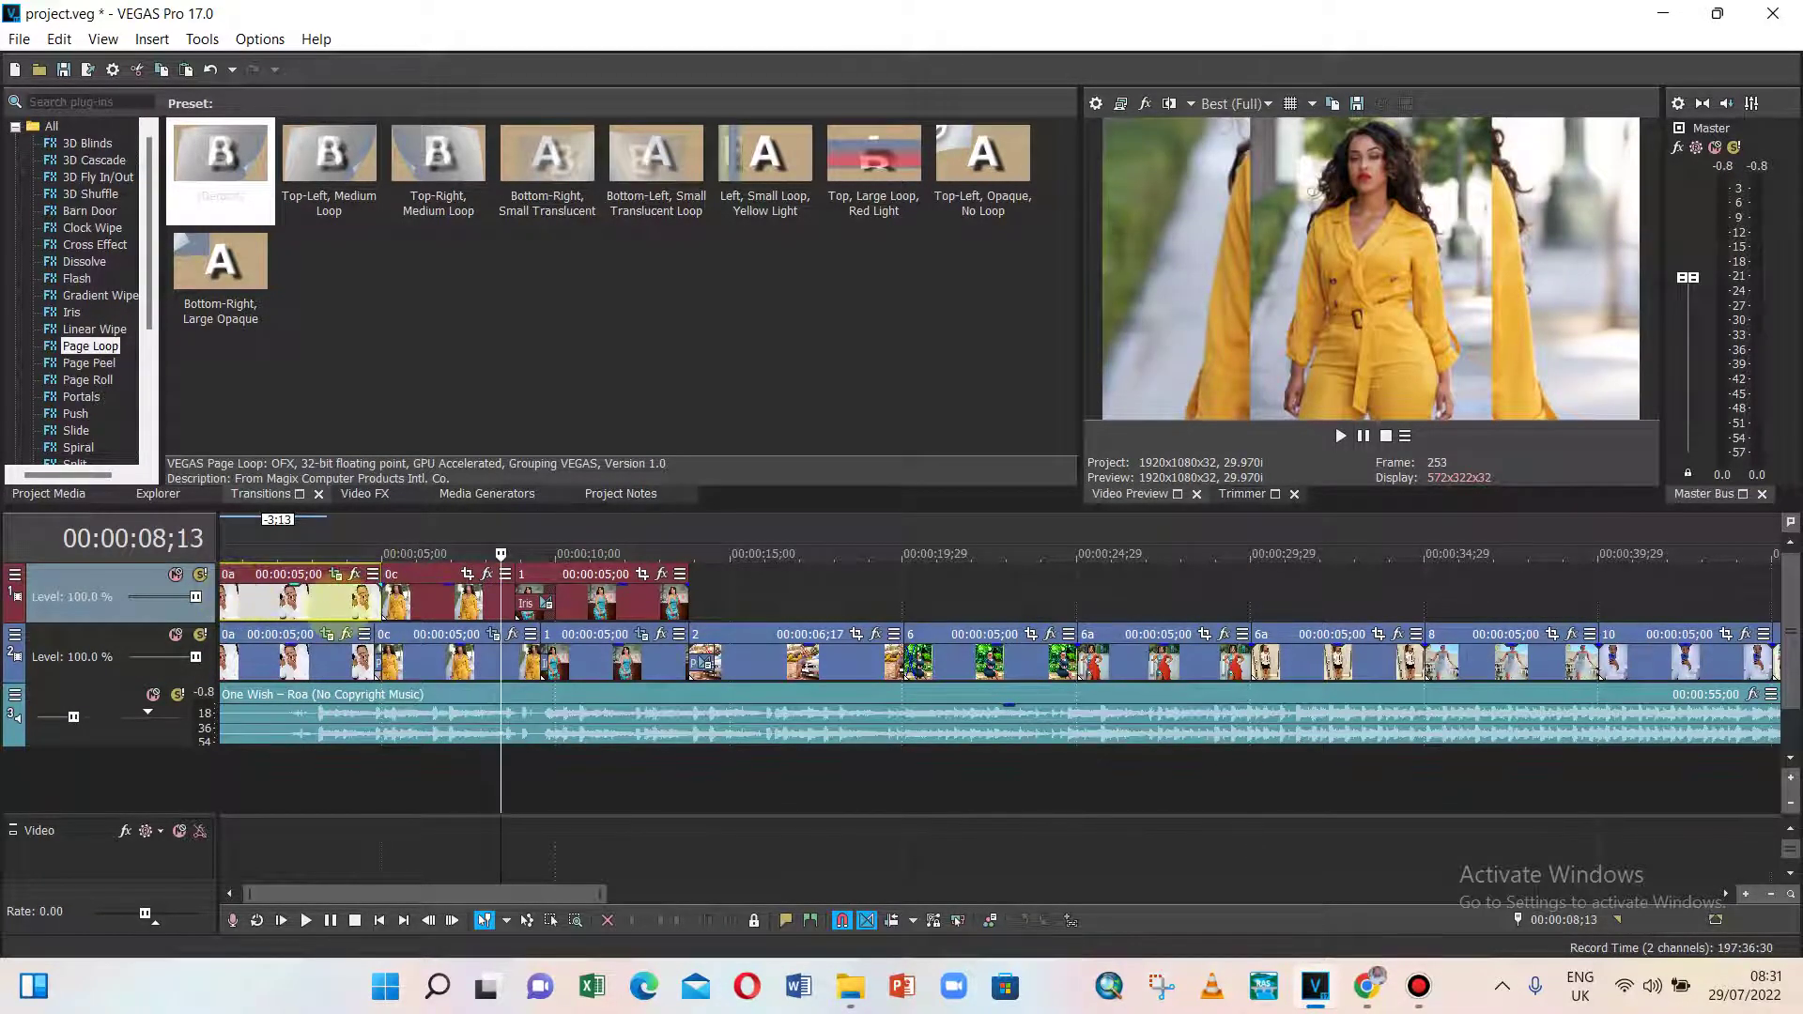
- Make the lower-track picture 0a fill the frame with Match Output Aspect, and close Event Pan/Crop
click(327, 634)
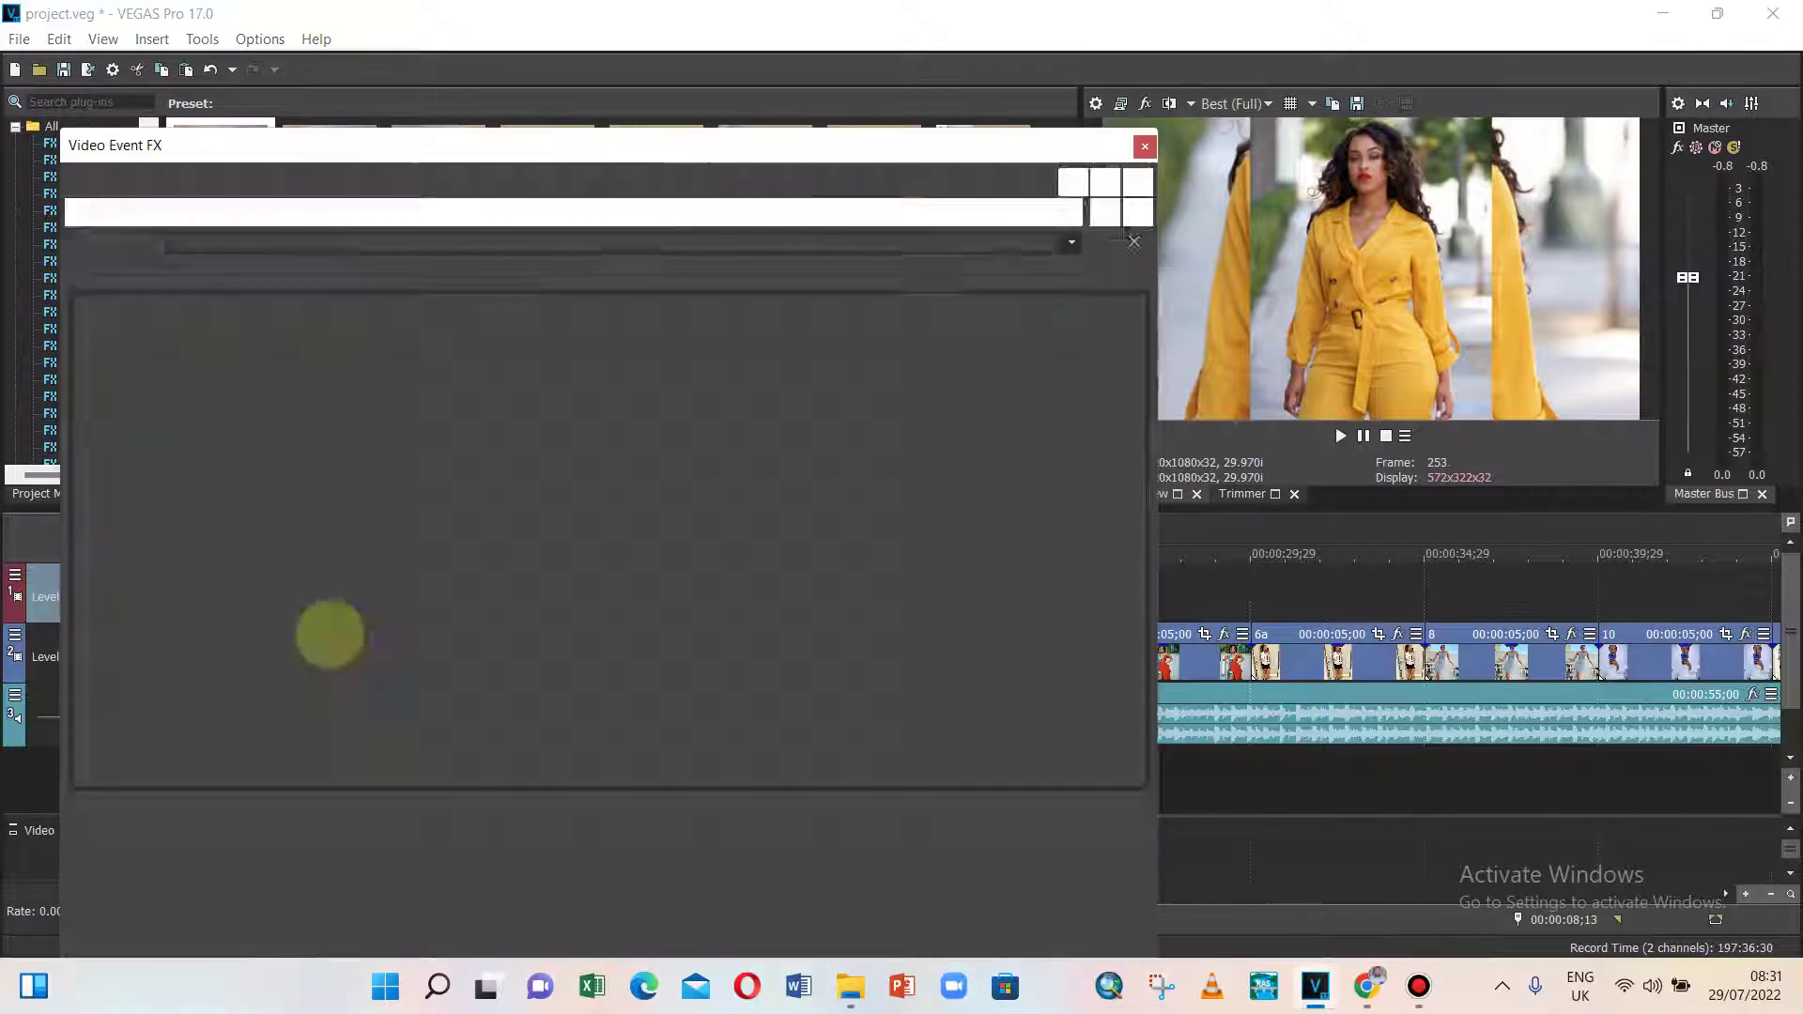
right_click(567, 552)
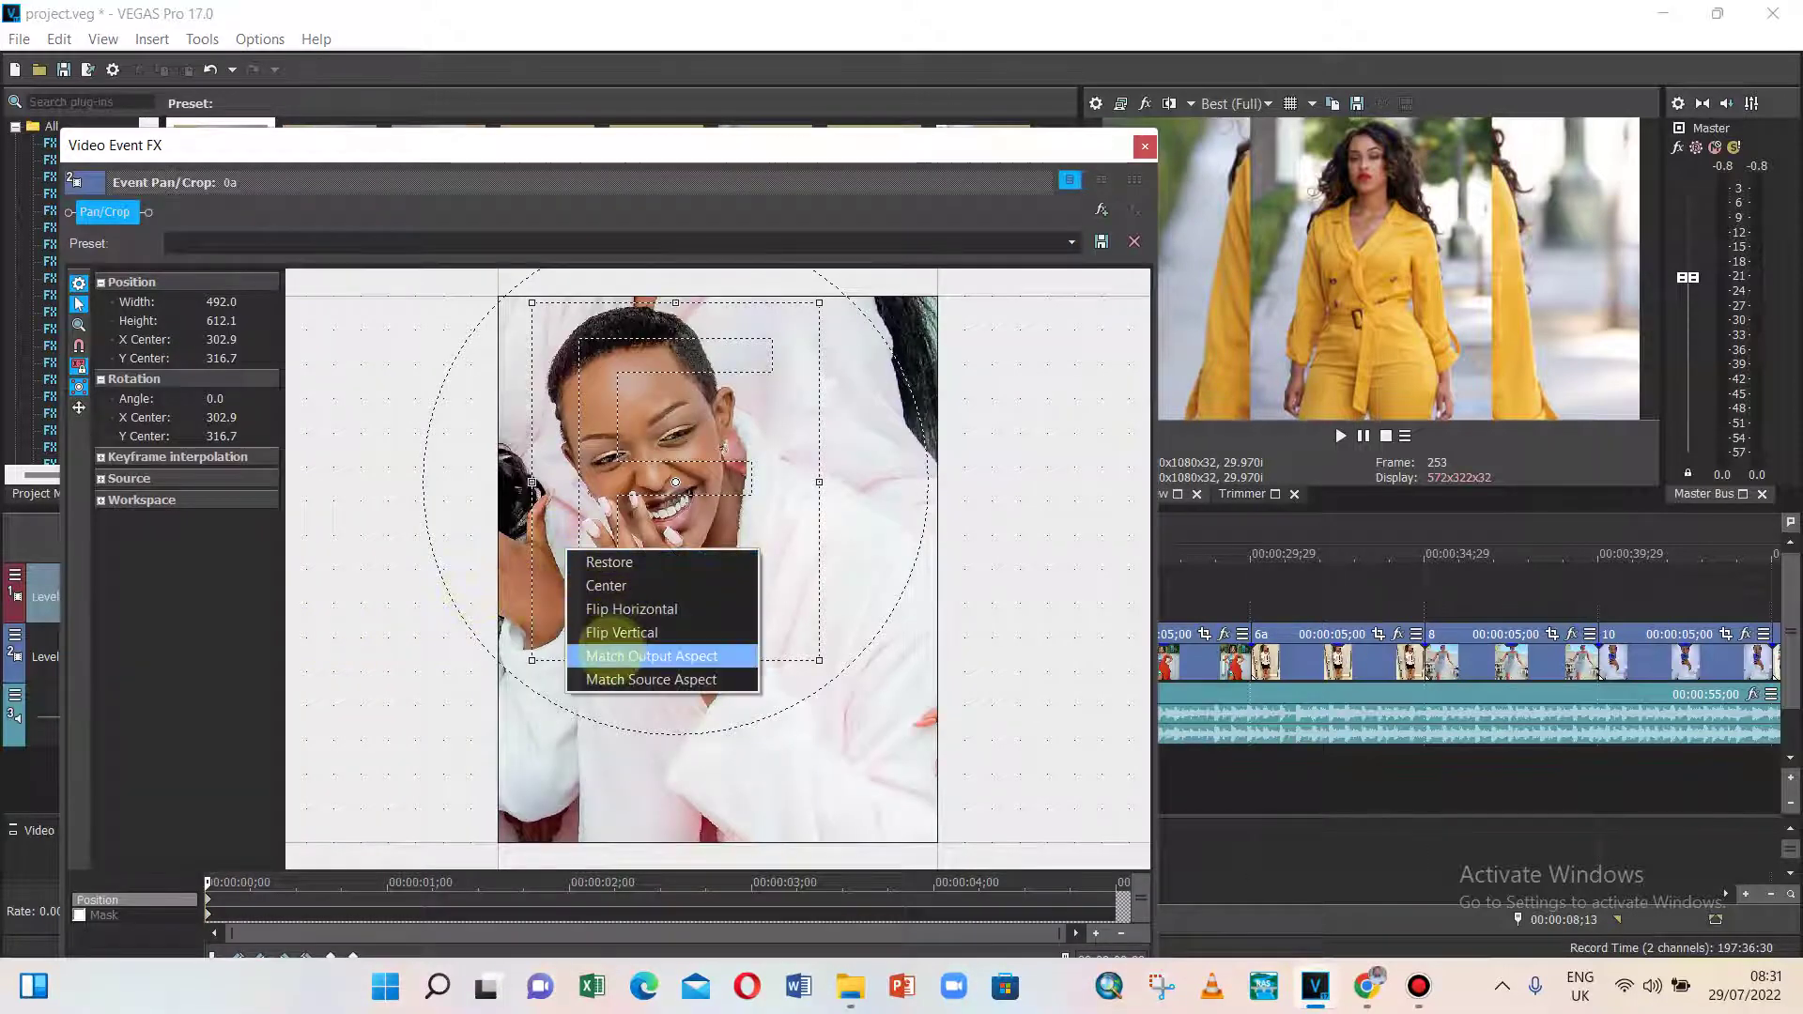
click(650, 655)
click(1144, 146)
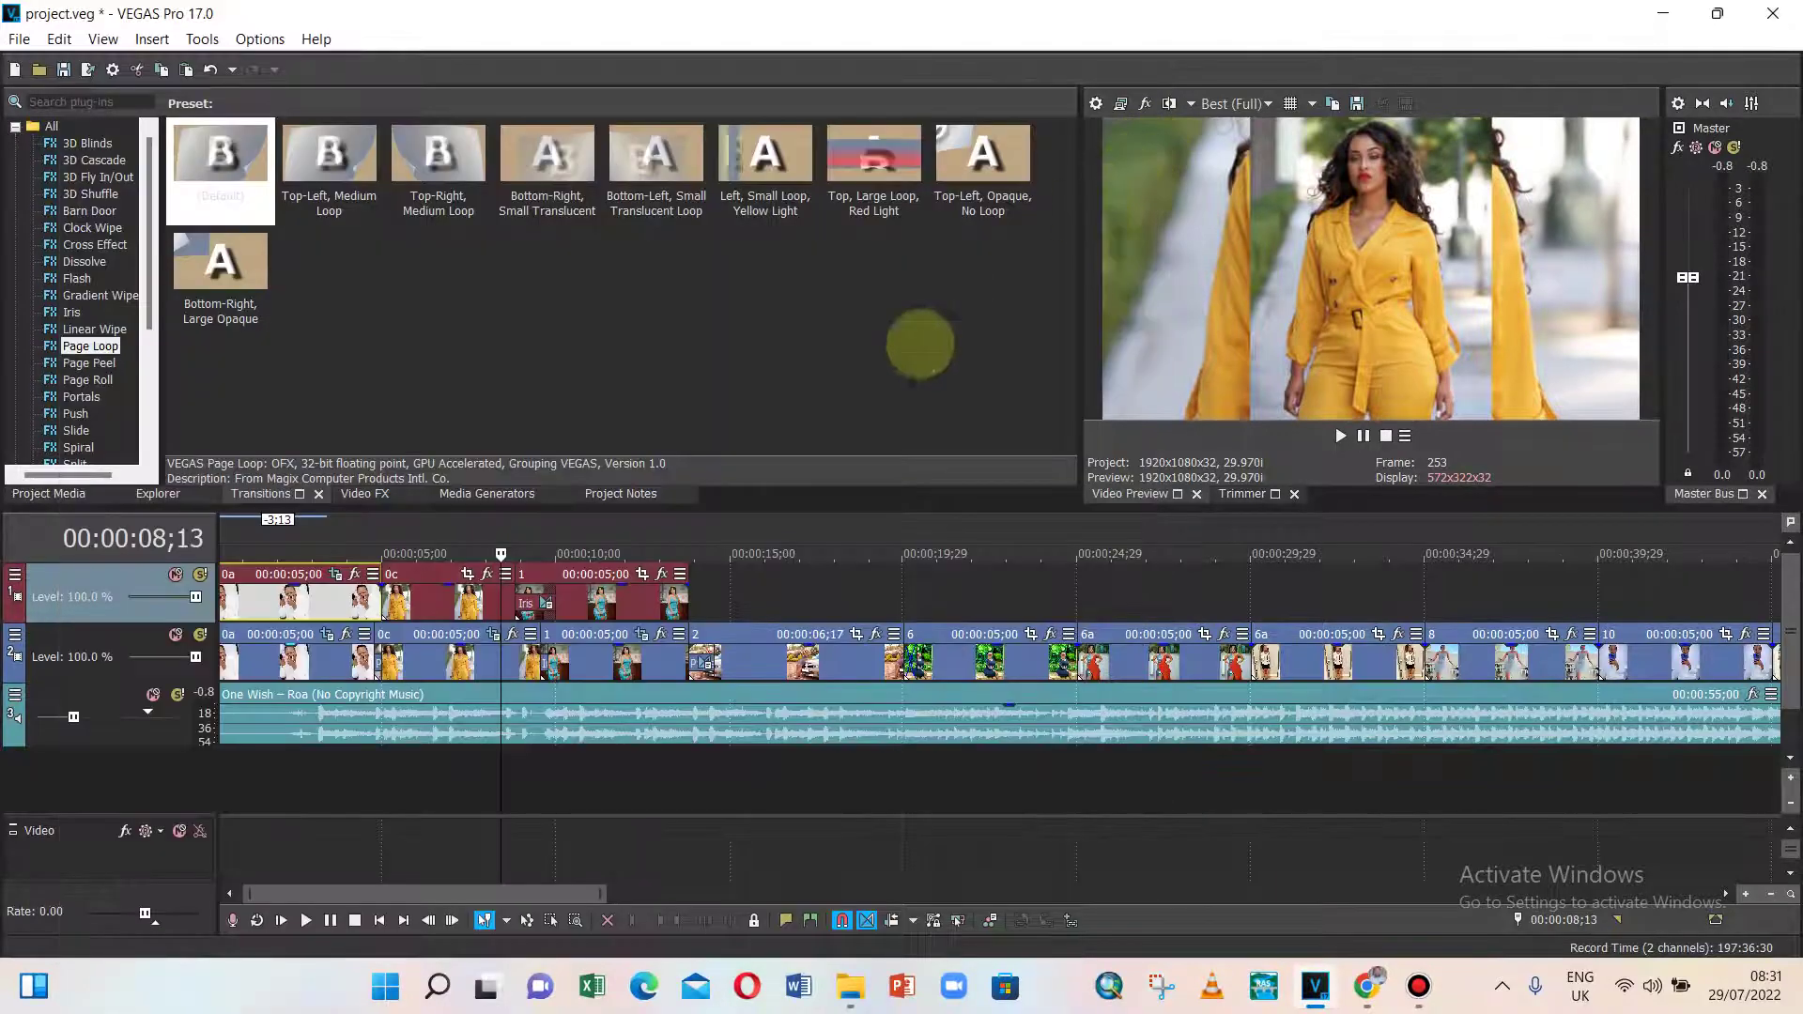
- Copy picture 2 to the upper video track and move it 2;03 earlier, directly above the original
click(779, 658)
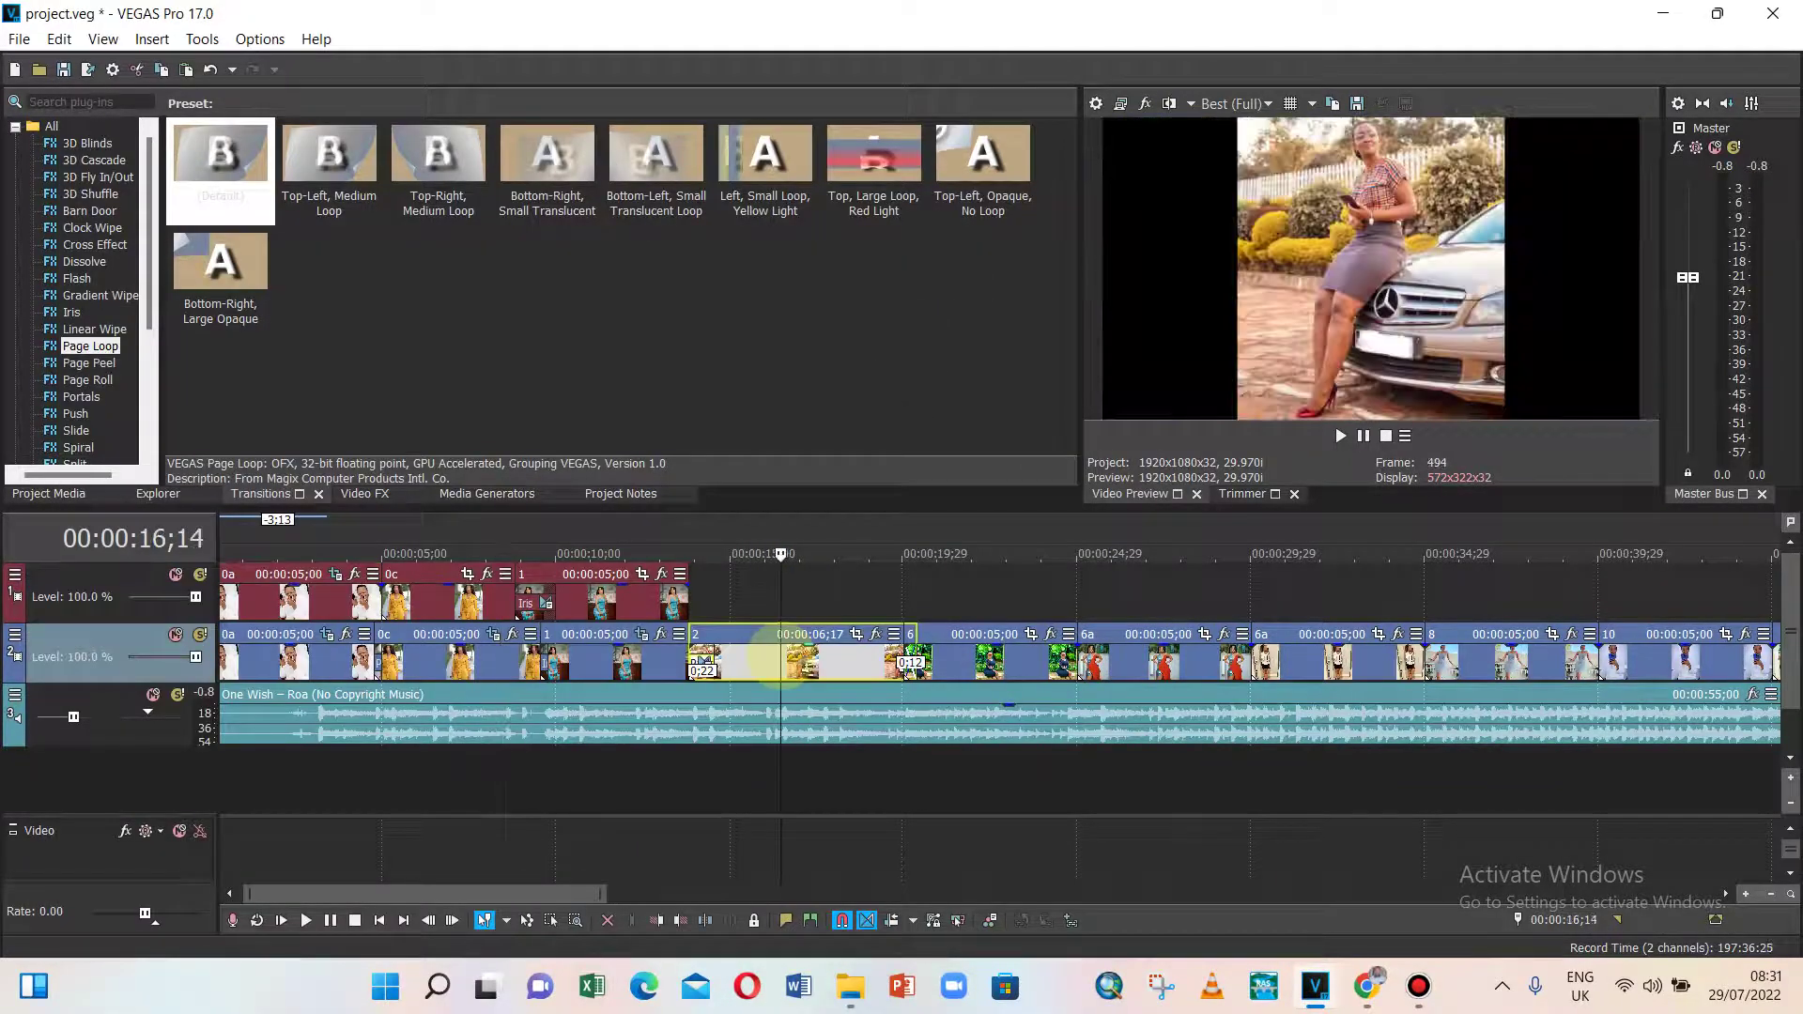
click(761, 577)
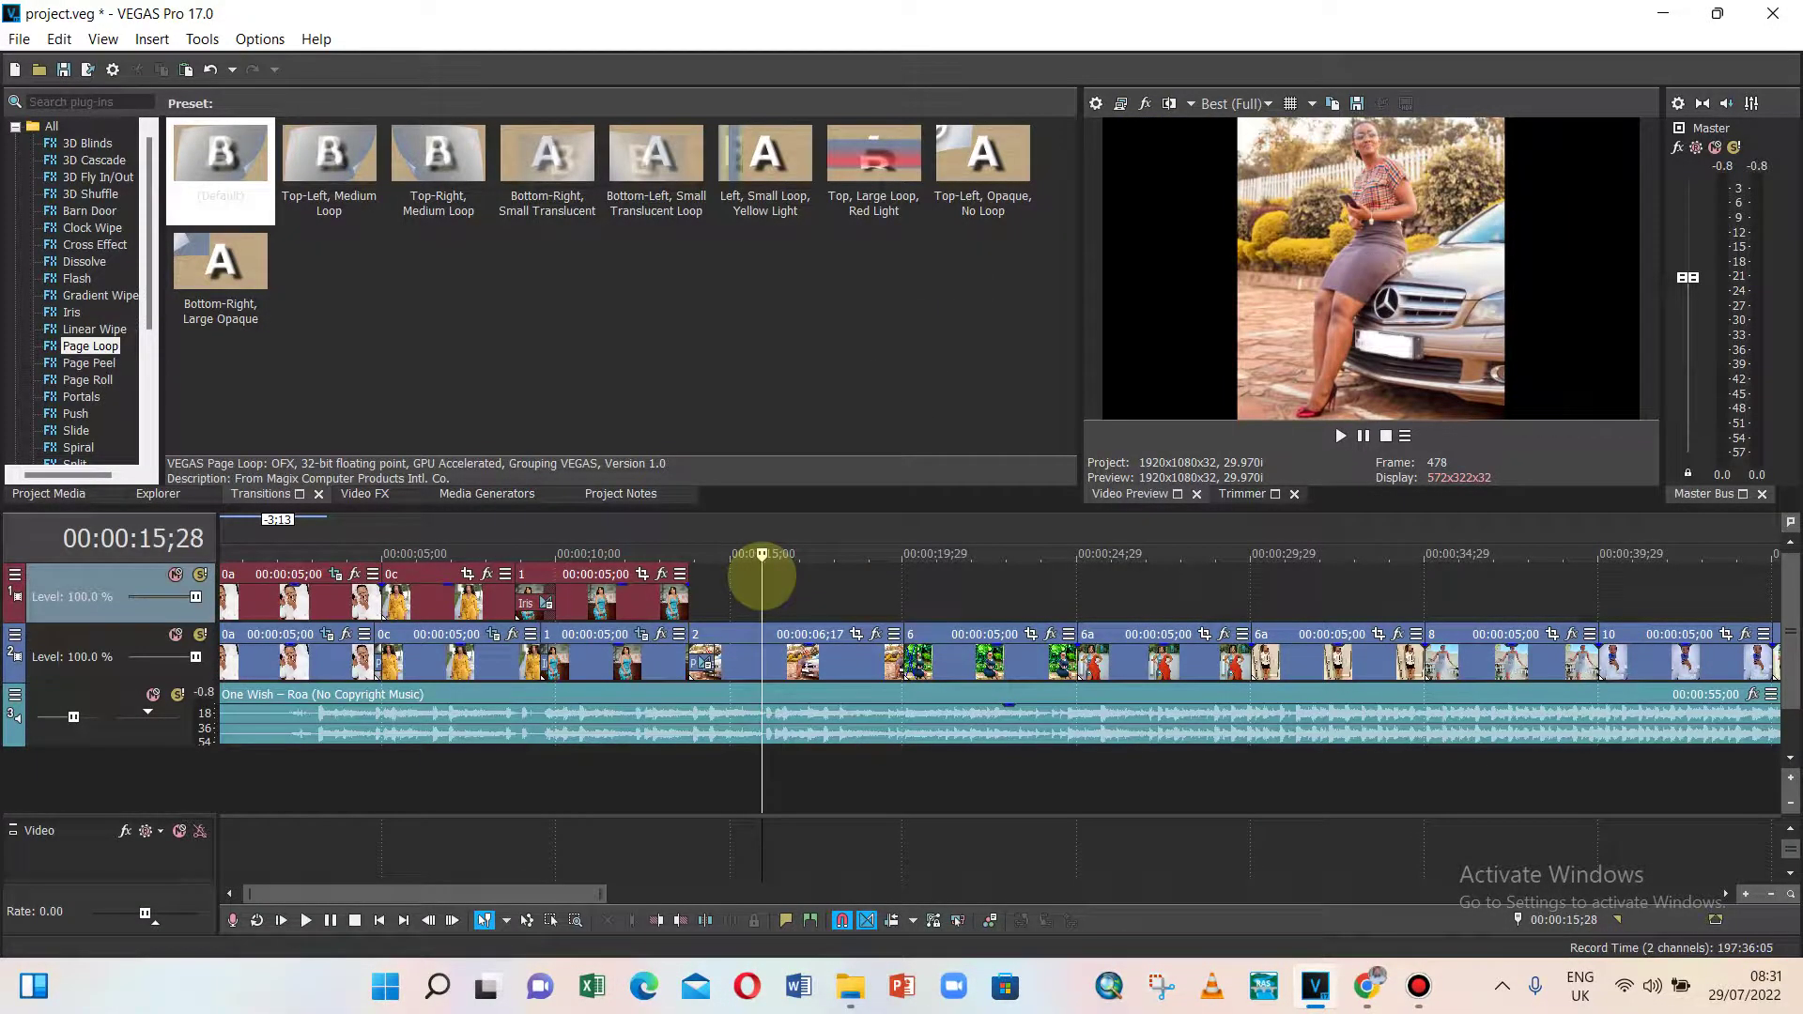
key(ctrl+v)
drag(816, 601, 745, 602)
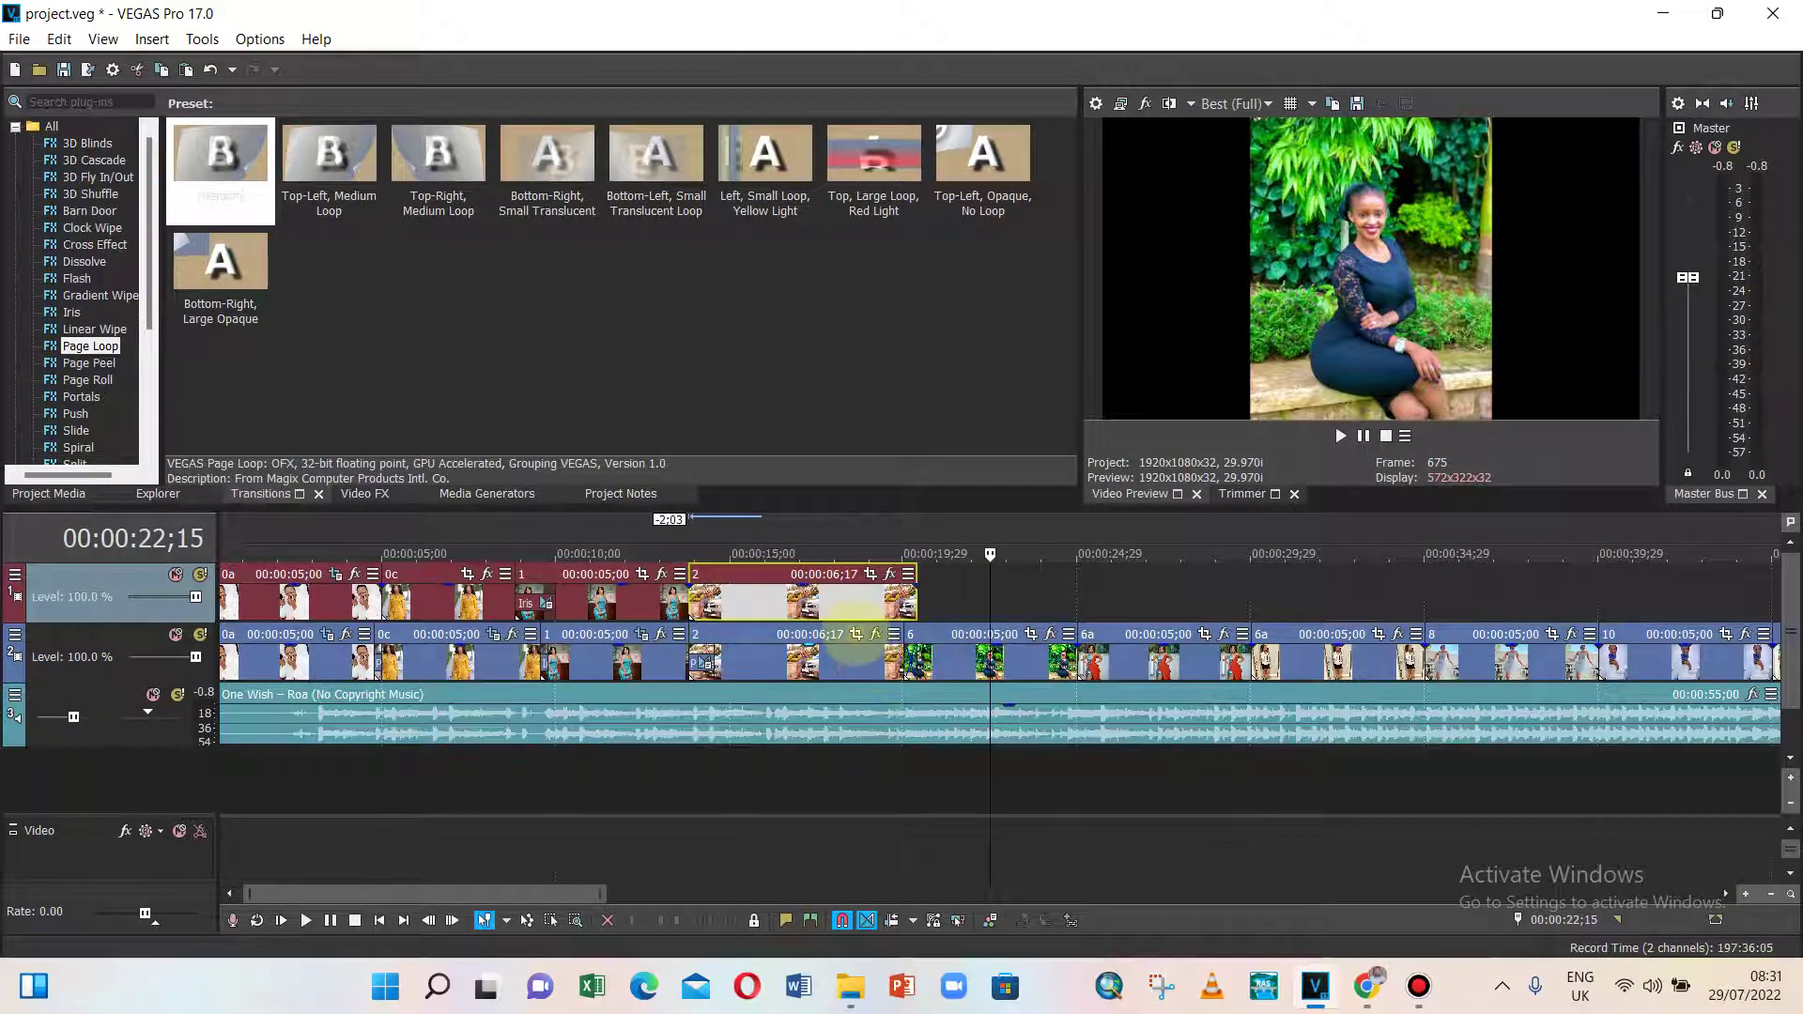
- Apply Match Output Aspect to the Pan/Crop of the lower-track picture 2 and close Event Pan/Crop
click(856, 635)
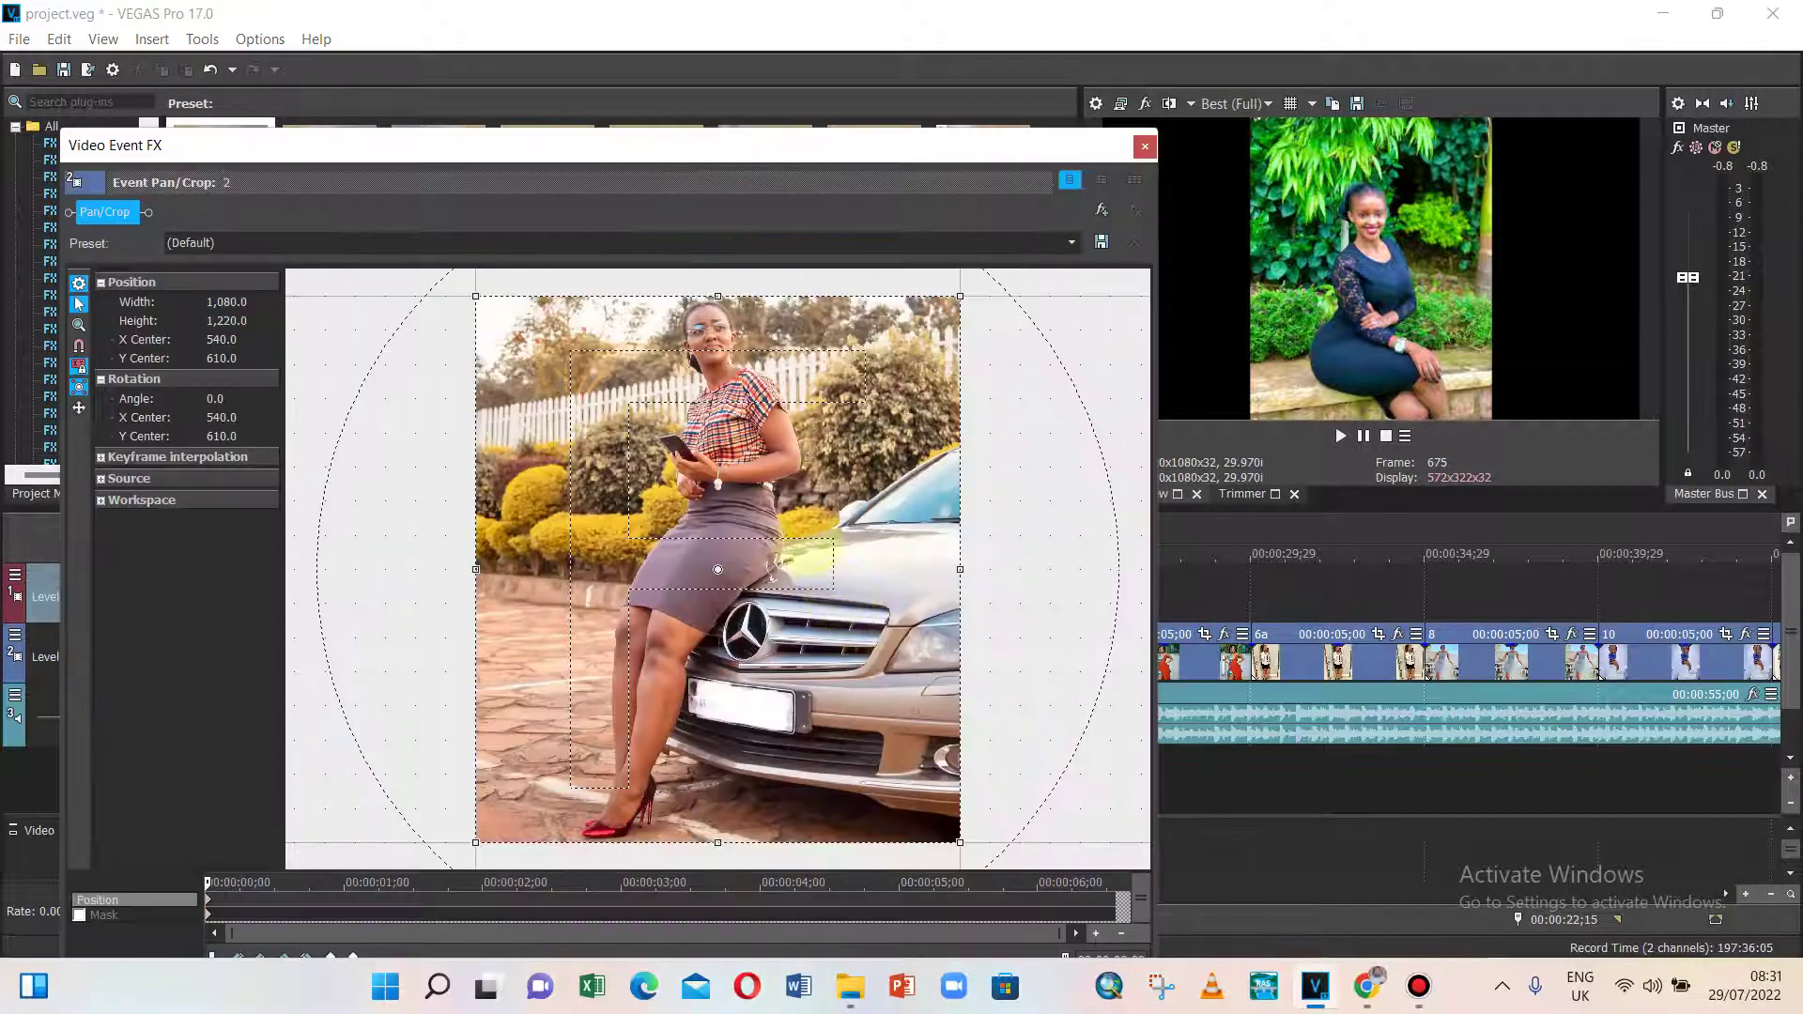
right_click(806, 556)
click(949, 648)
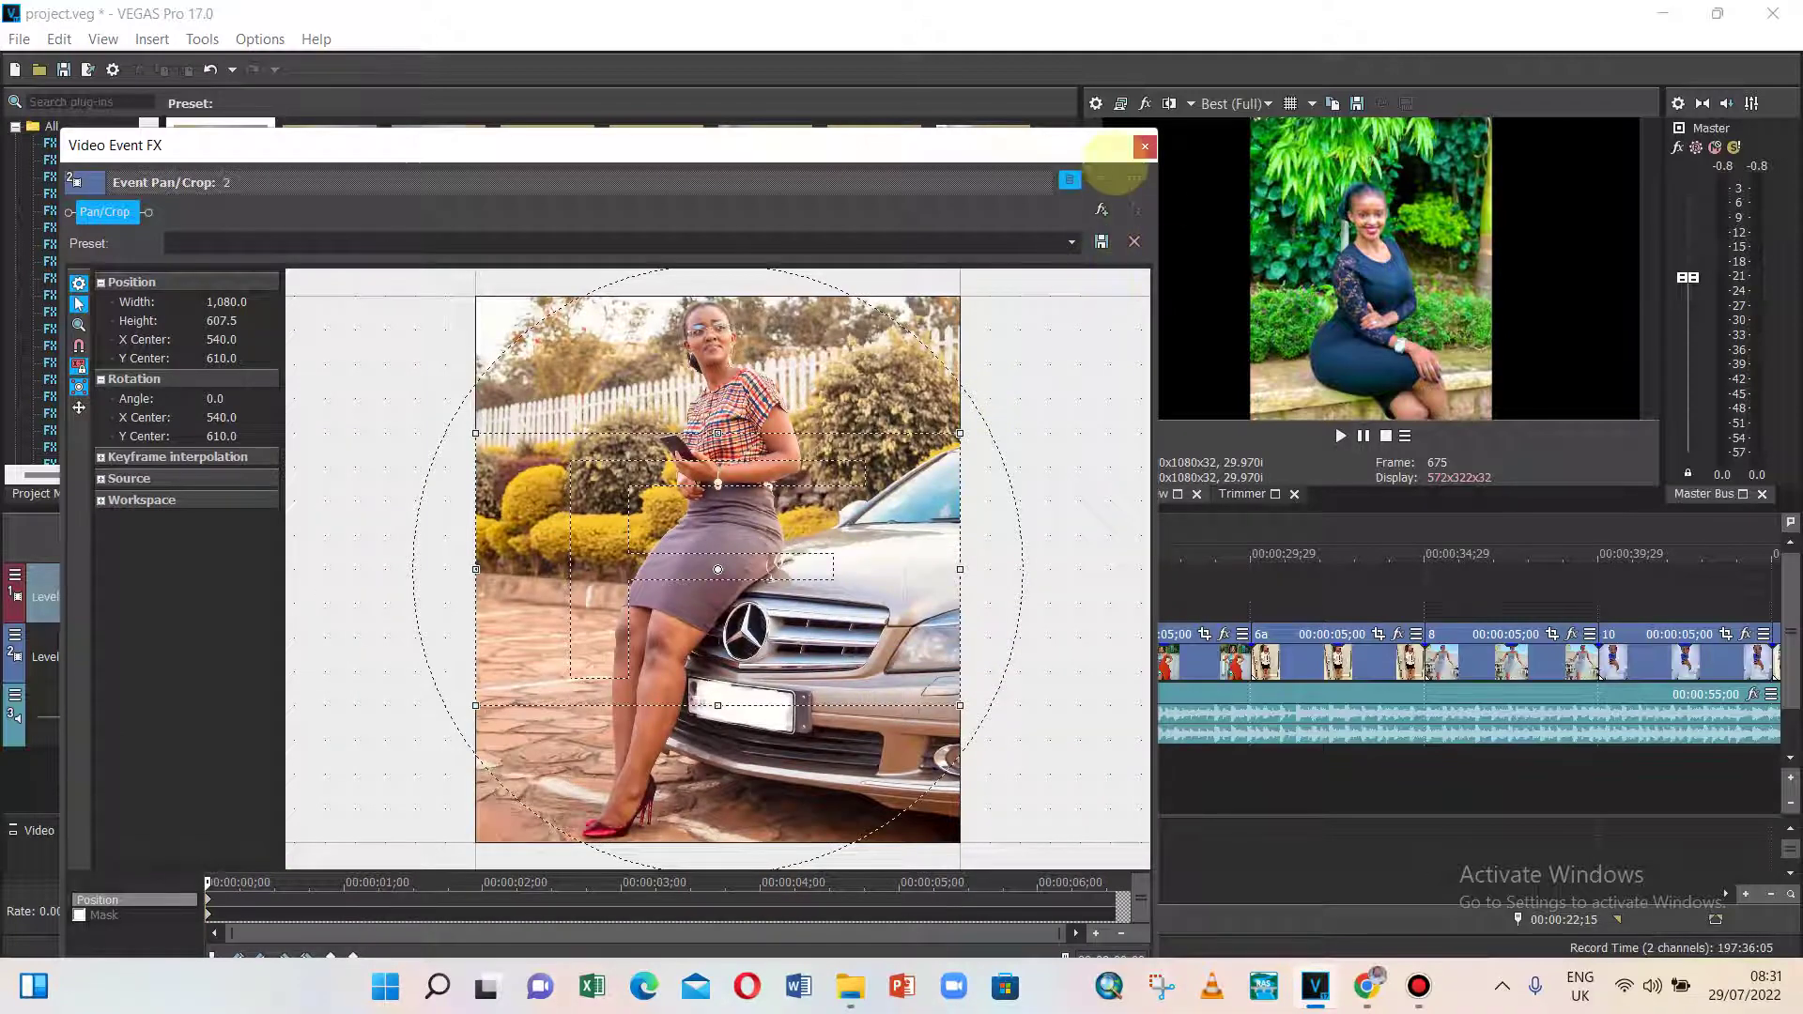
click(1145, 146)
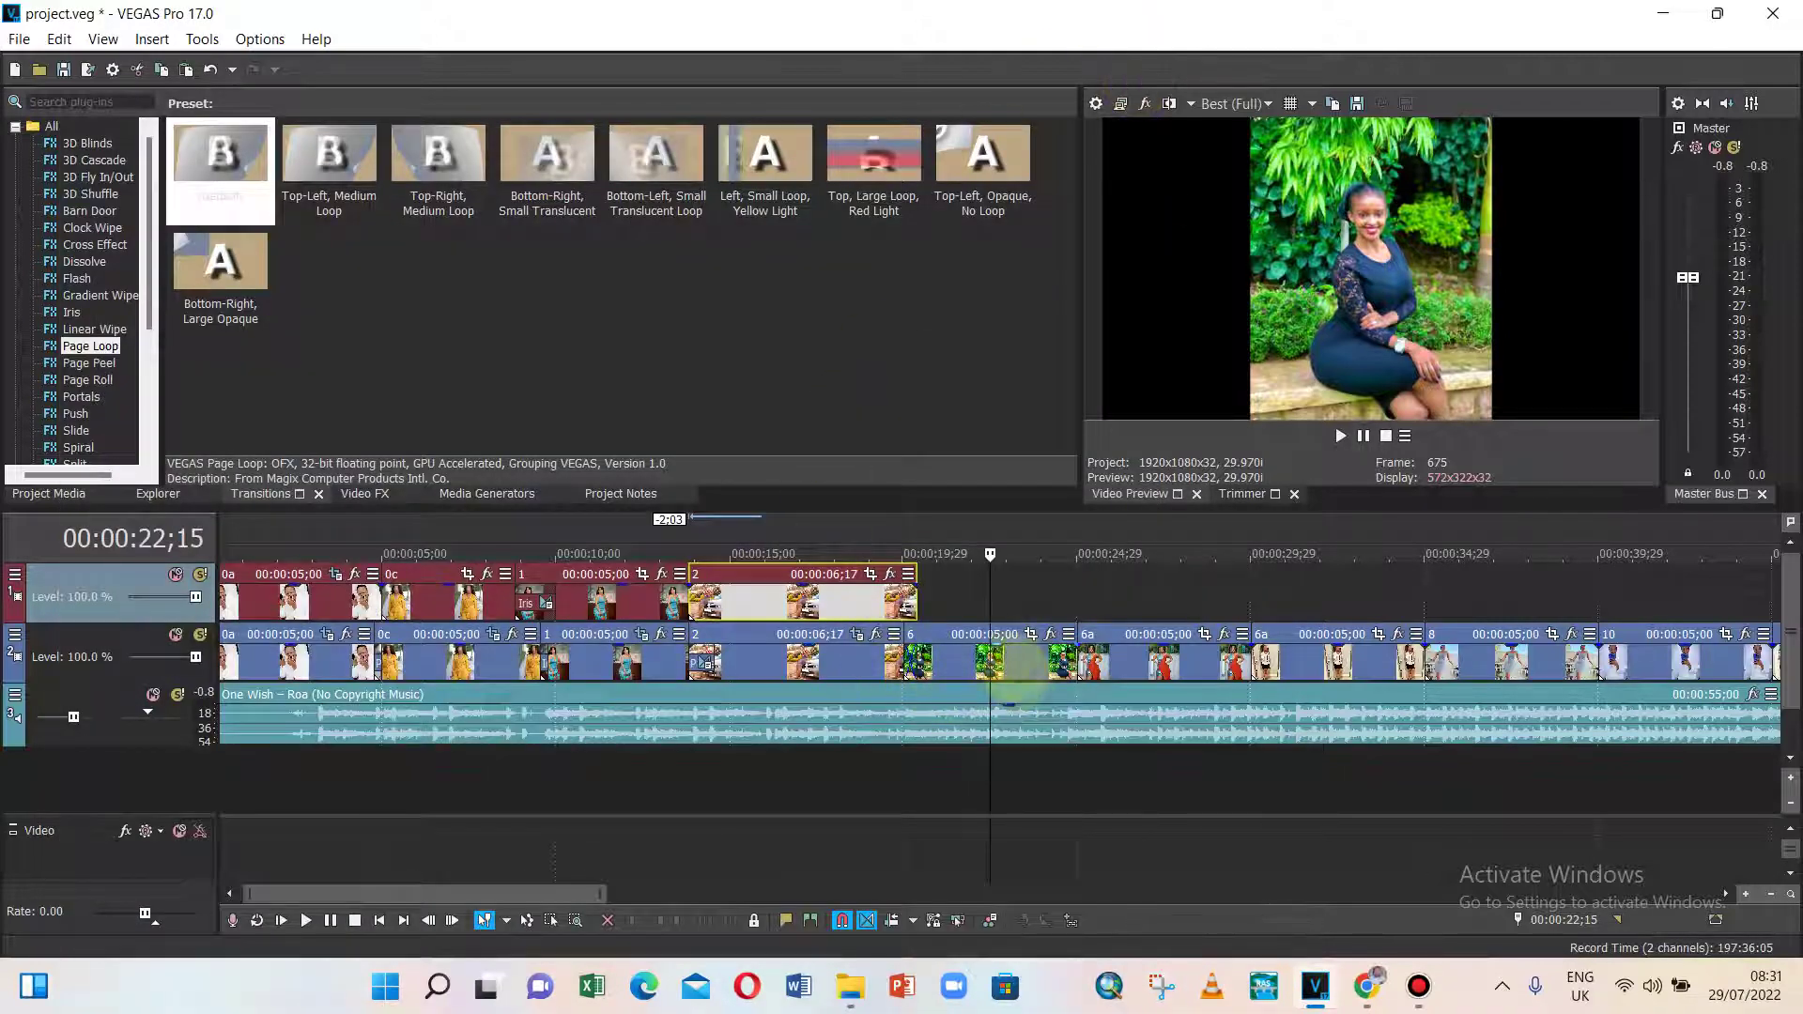
- Move picture 6 to the upper video track and place image 3342685 from the Background folder directly beneath it on the lower track
drag(990, 660, 995, 589)
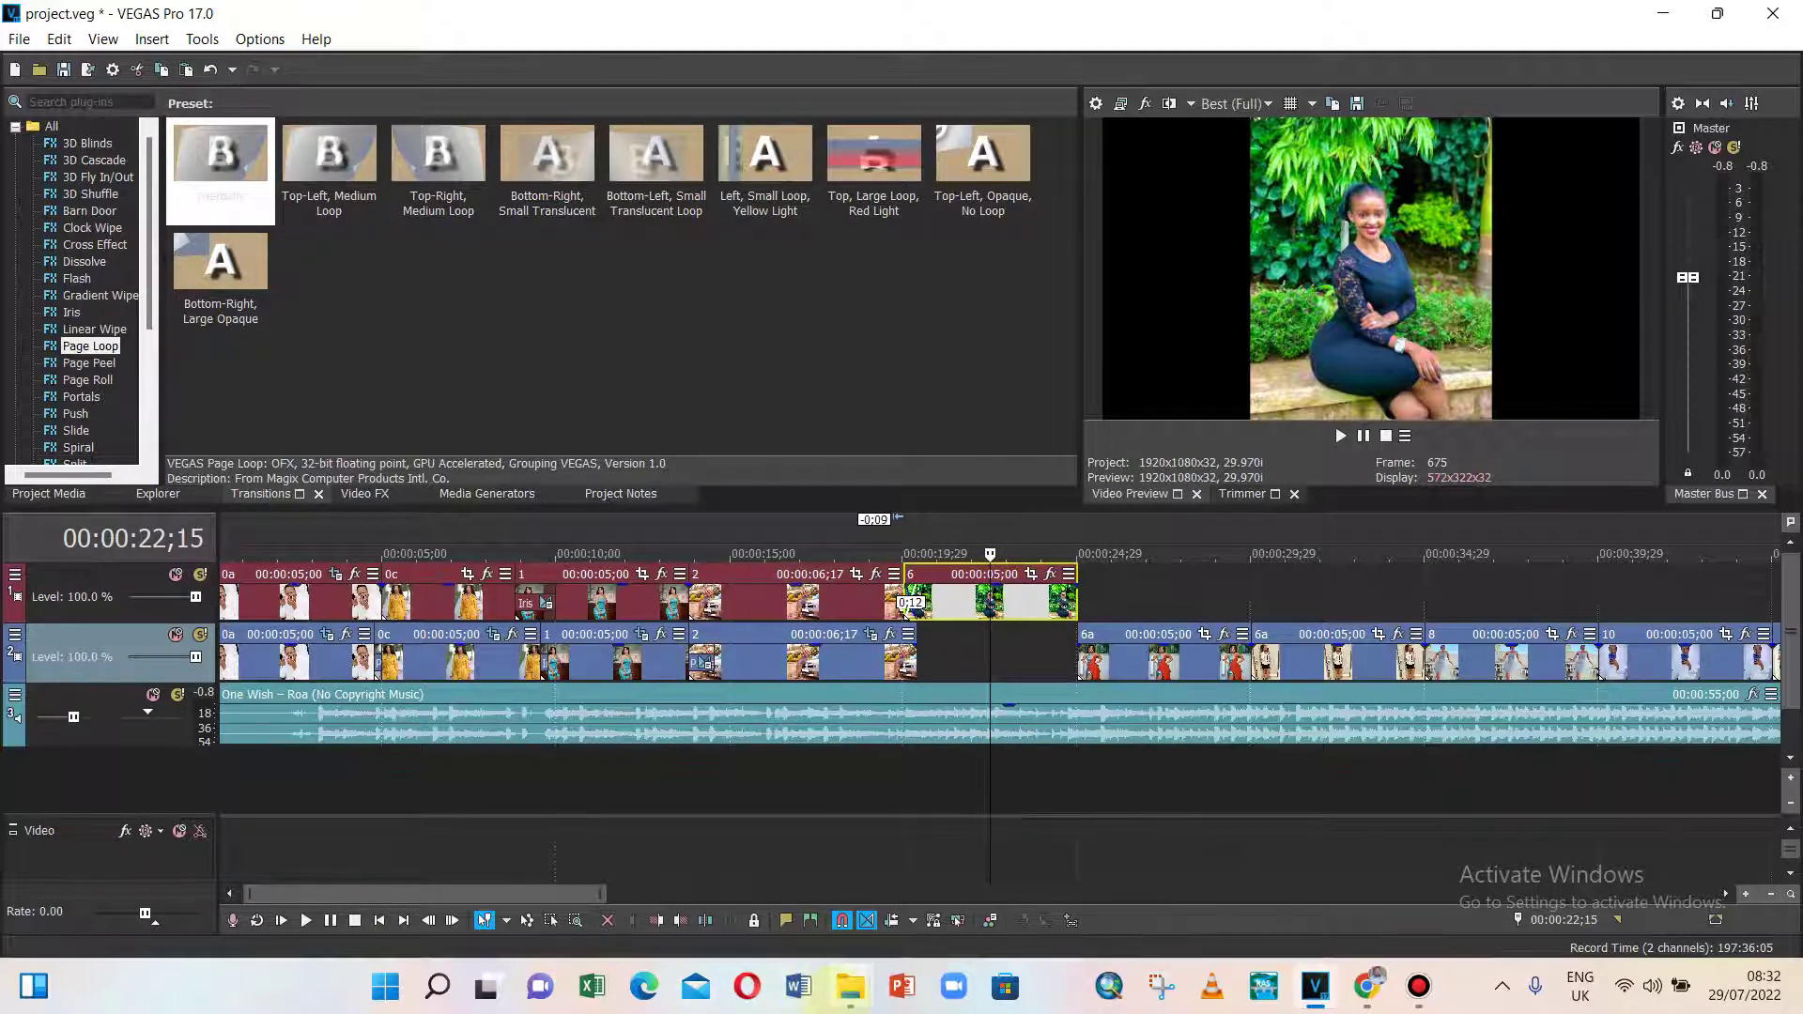
mouse_move(849, 986)
click(939, 845)
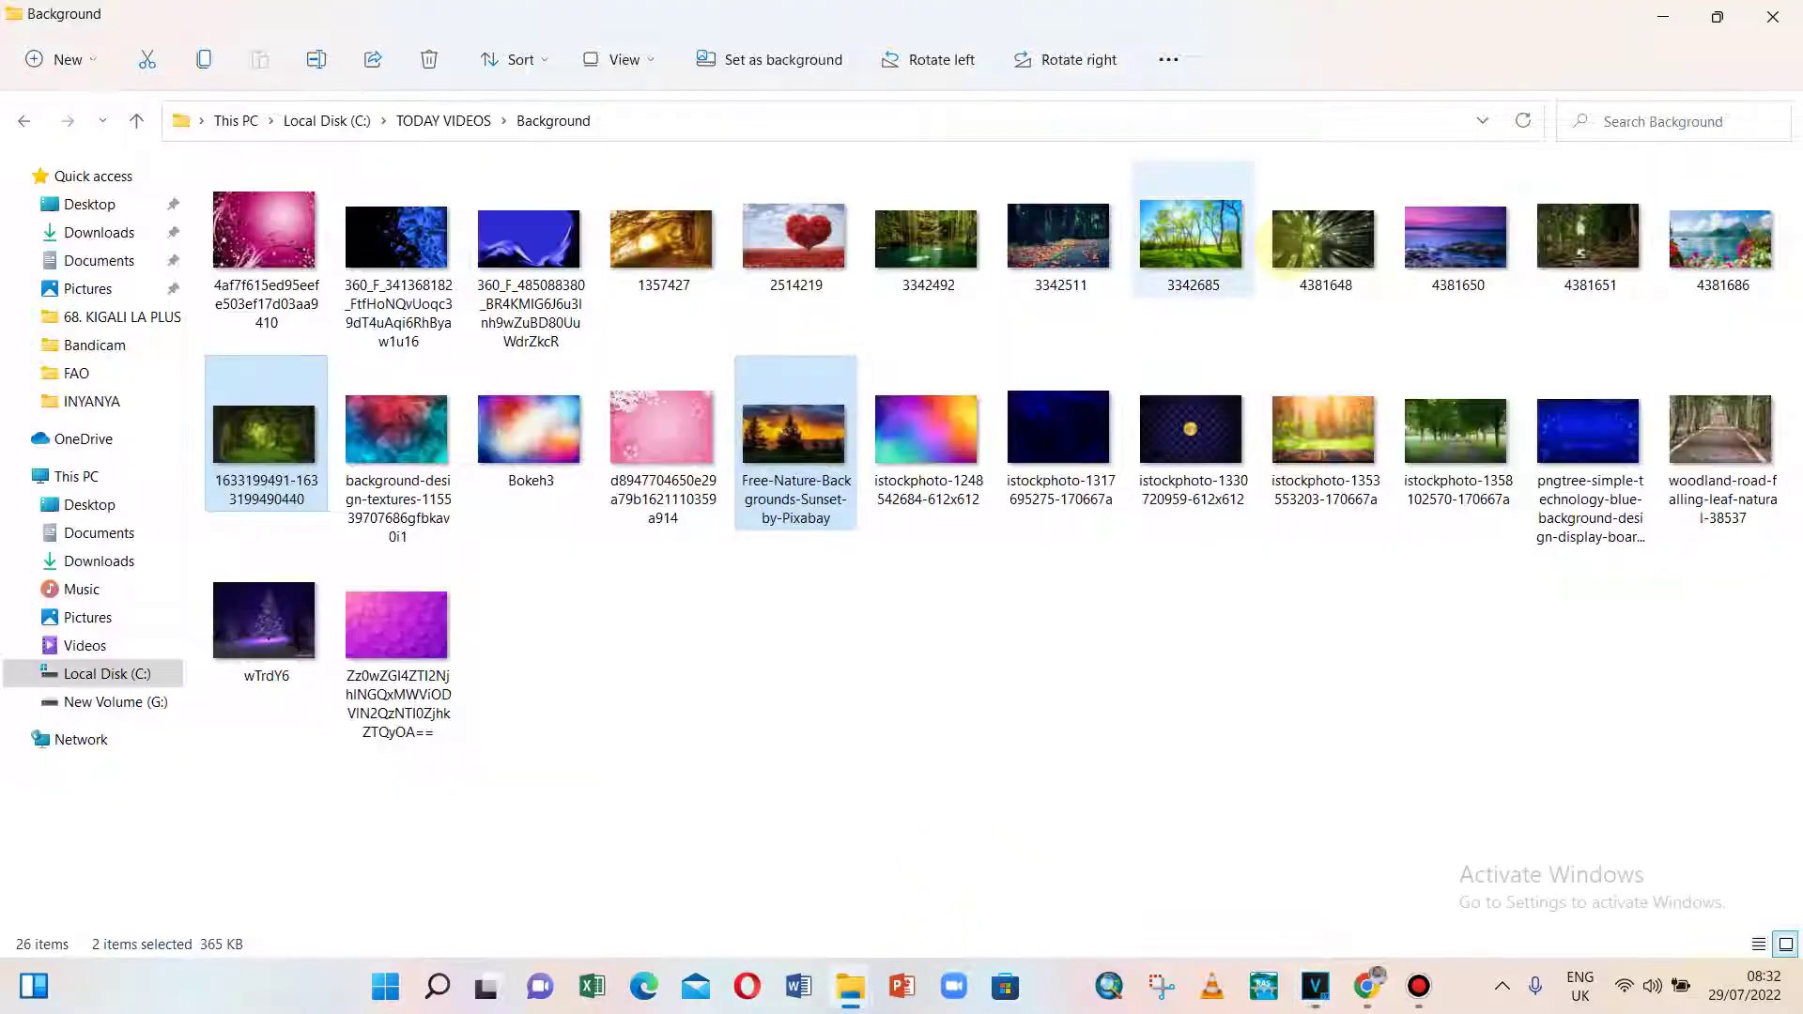
click(1718, 16)
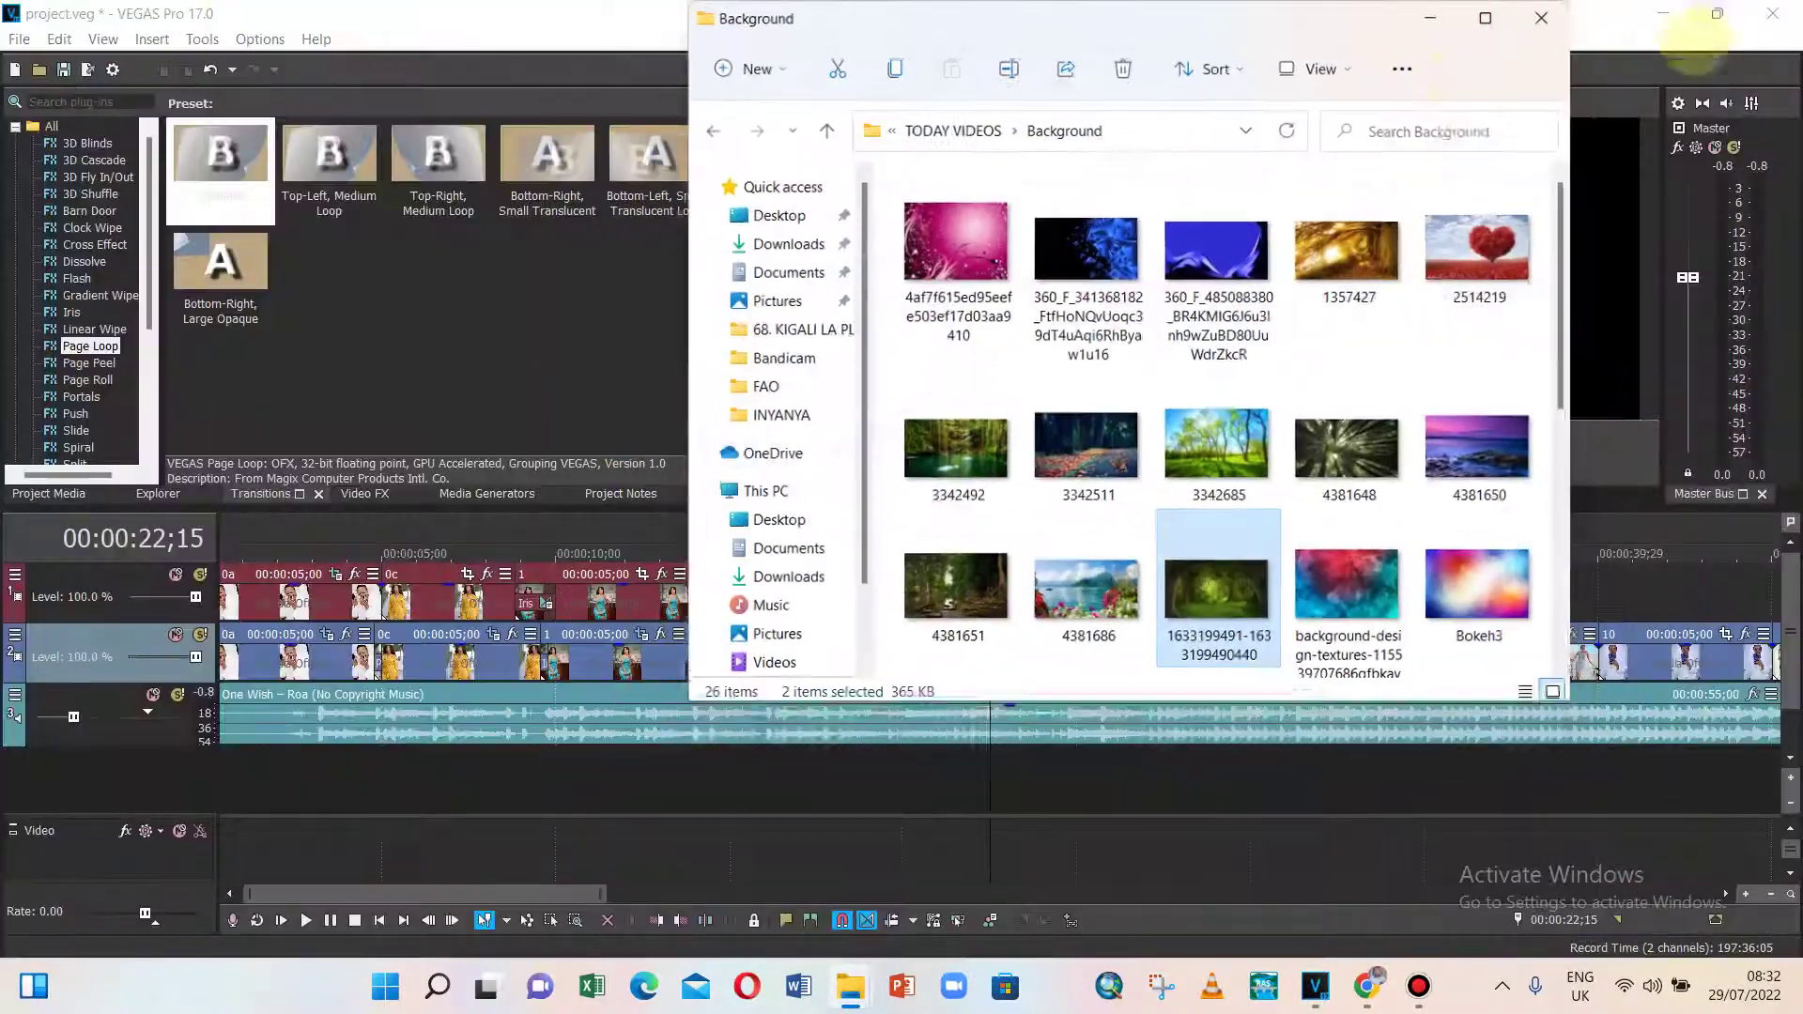
drag(1244, 28, 504, 115)
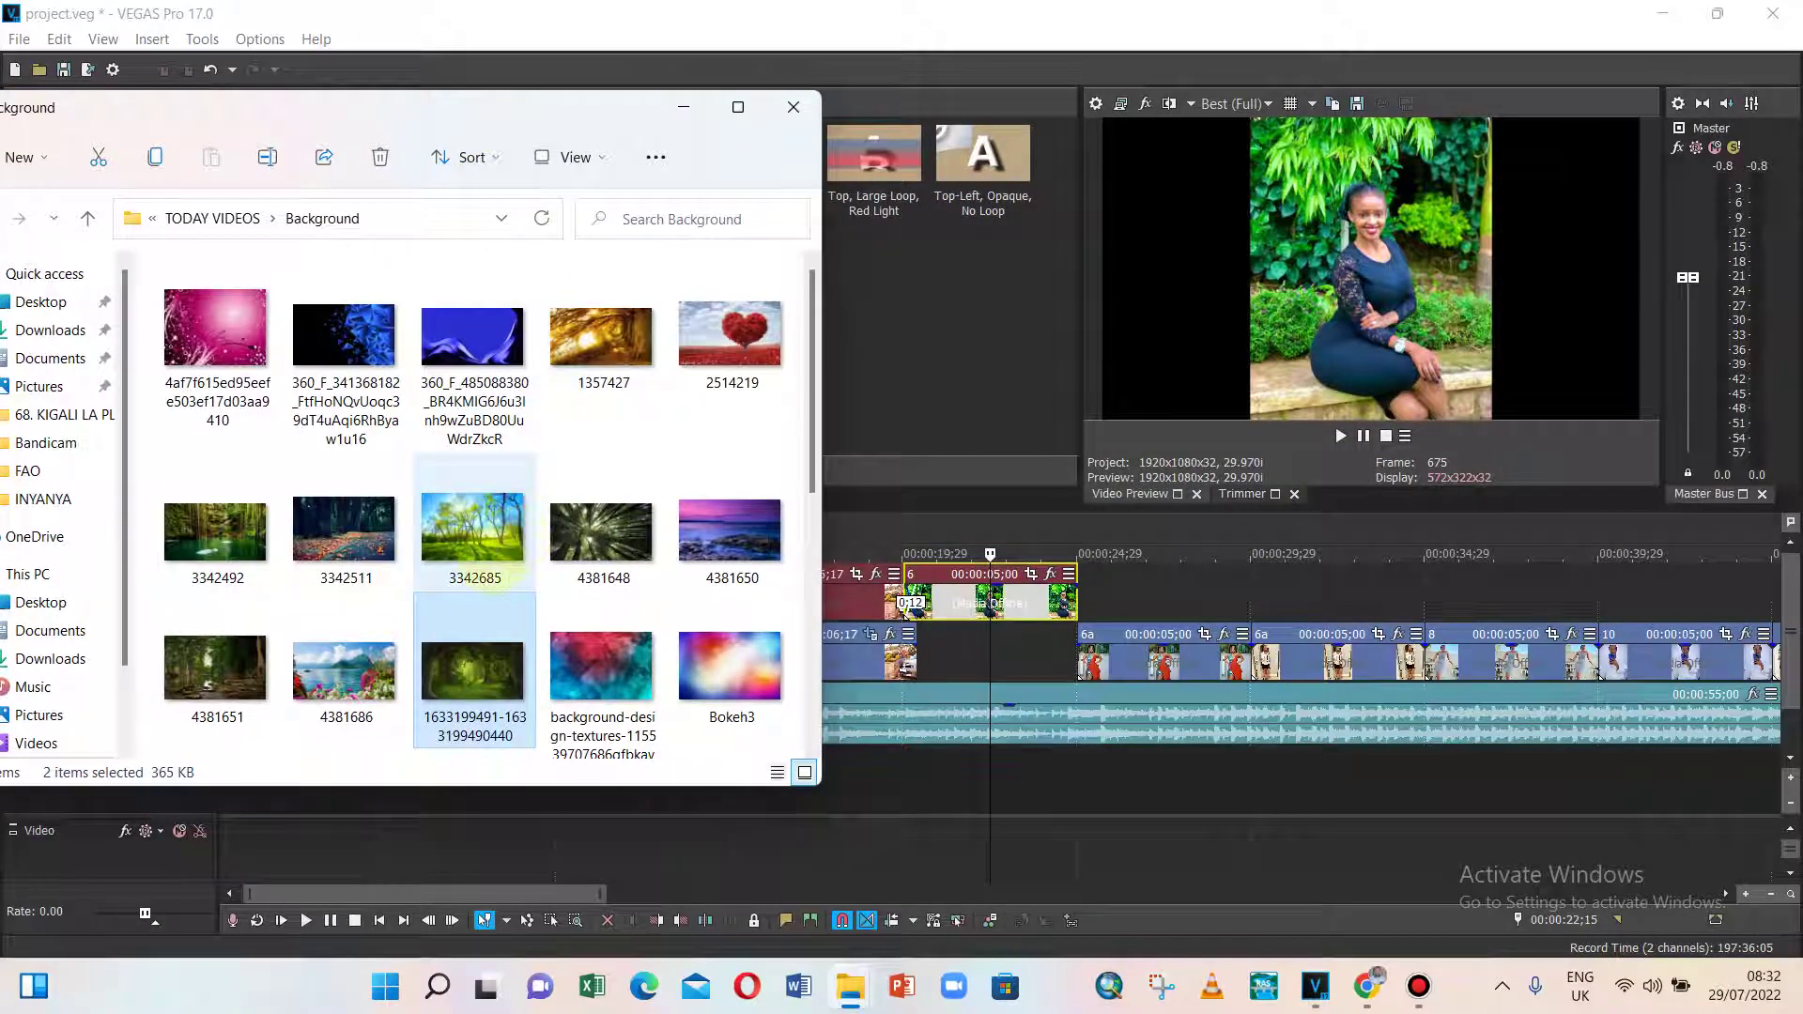
click(507, 540)
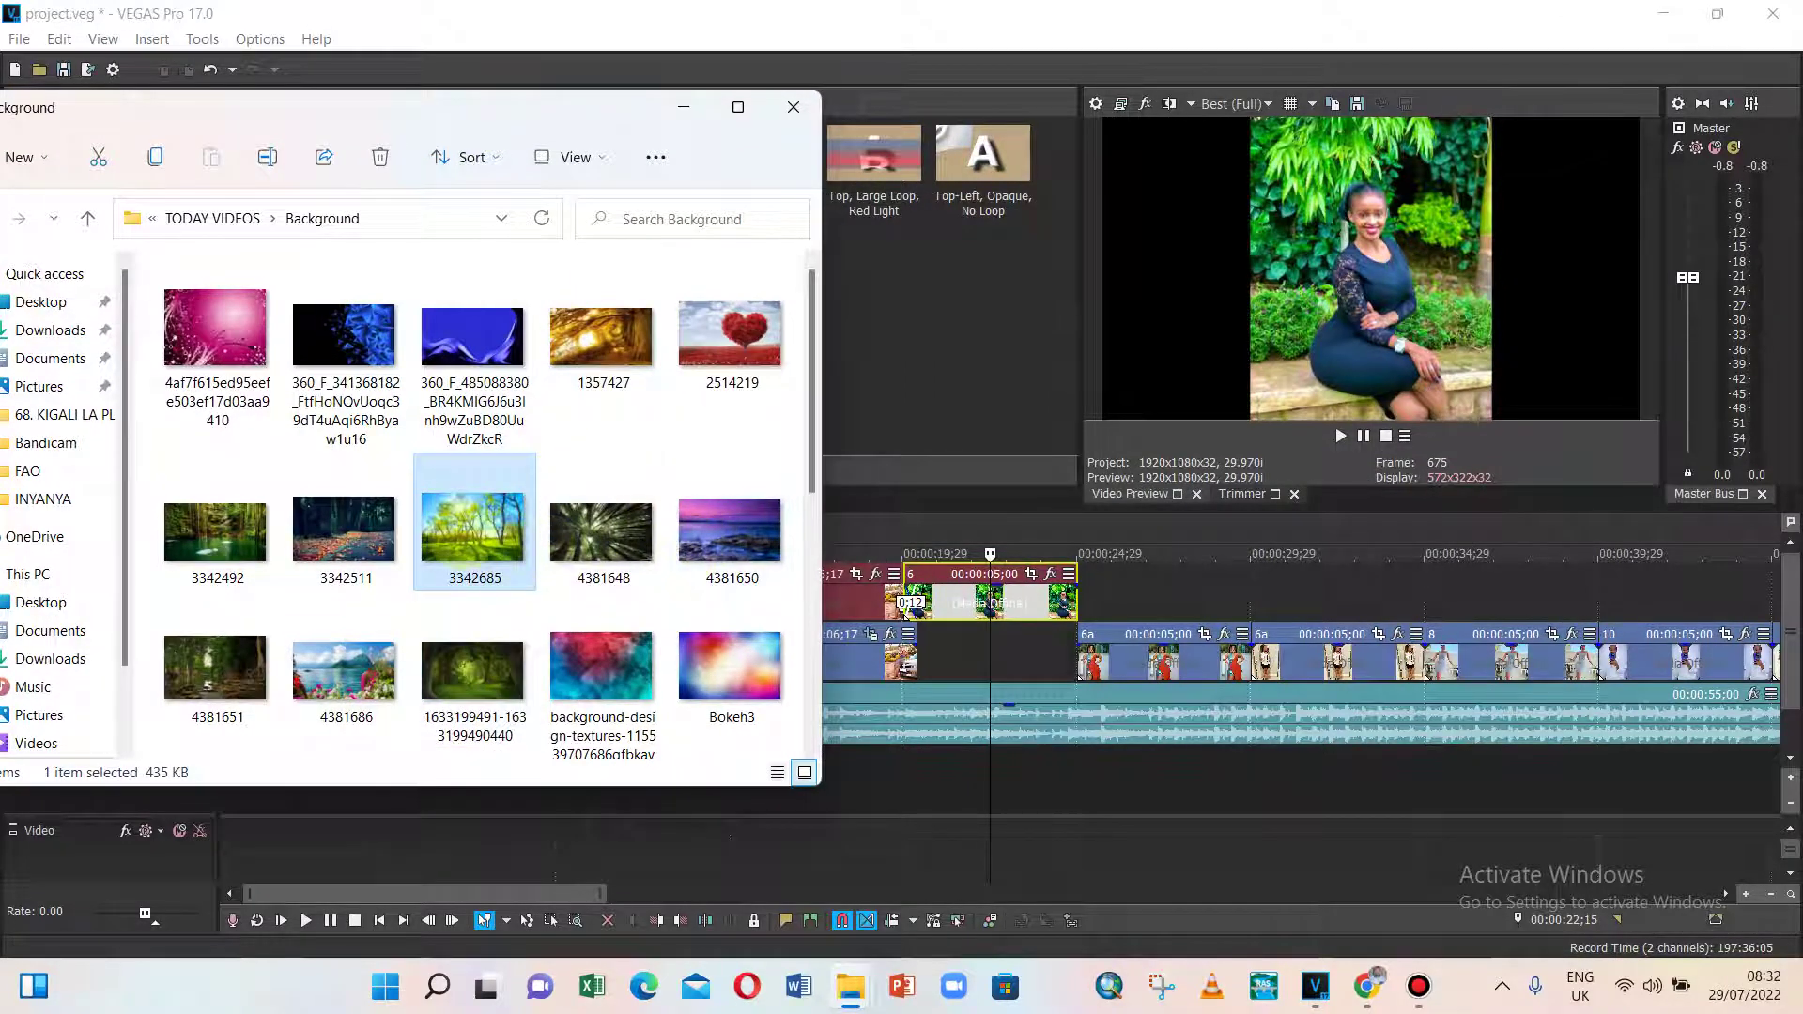
drag(507, 540, 940, 658)
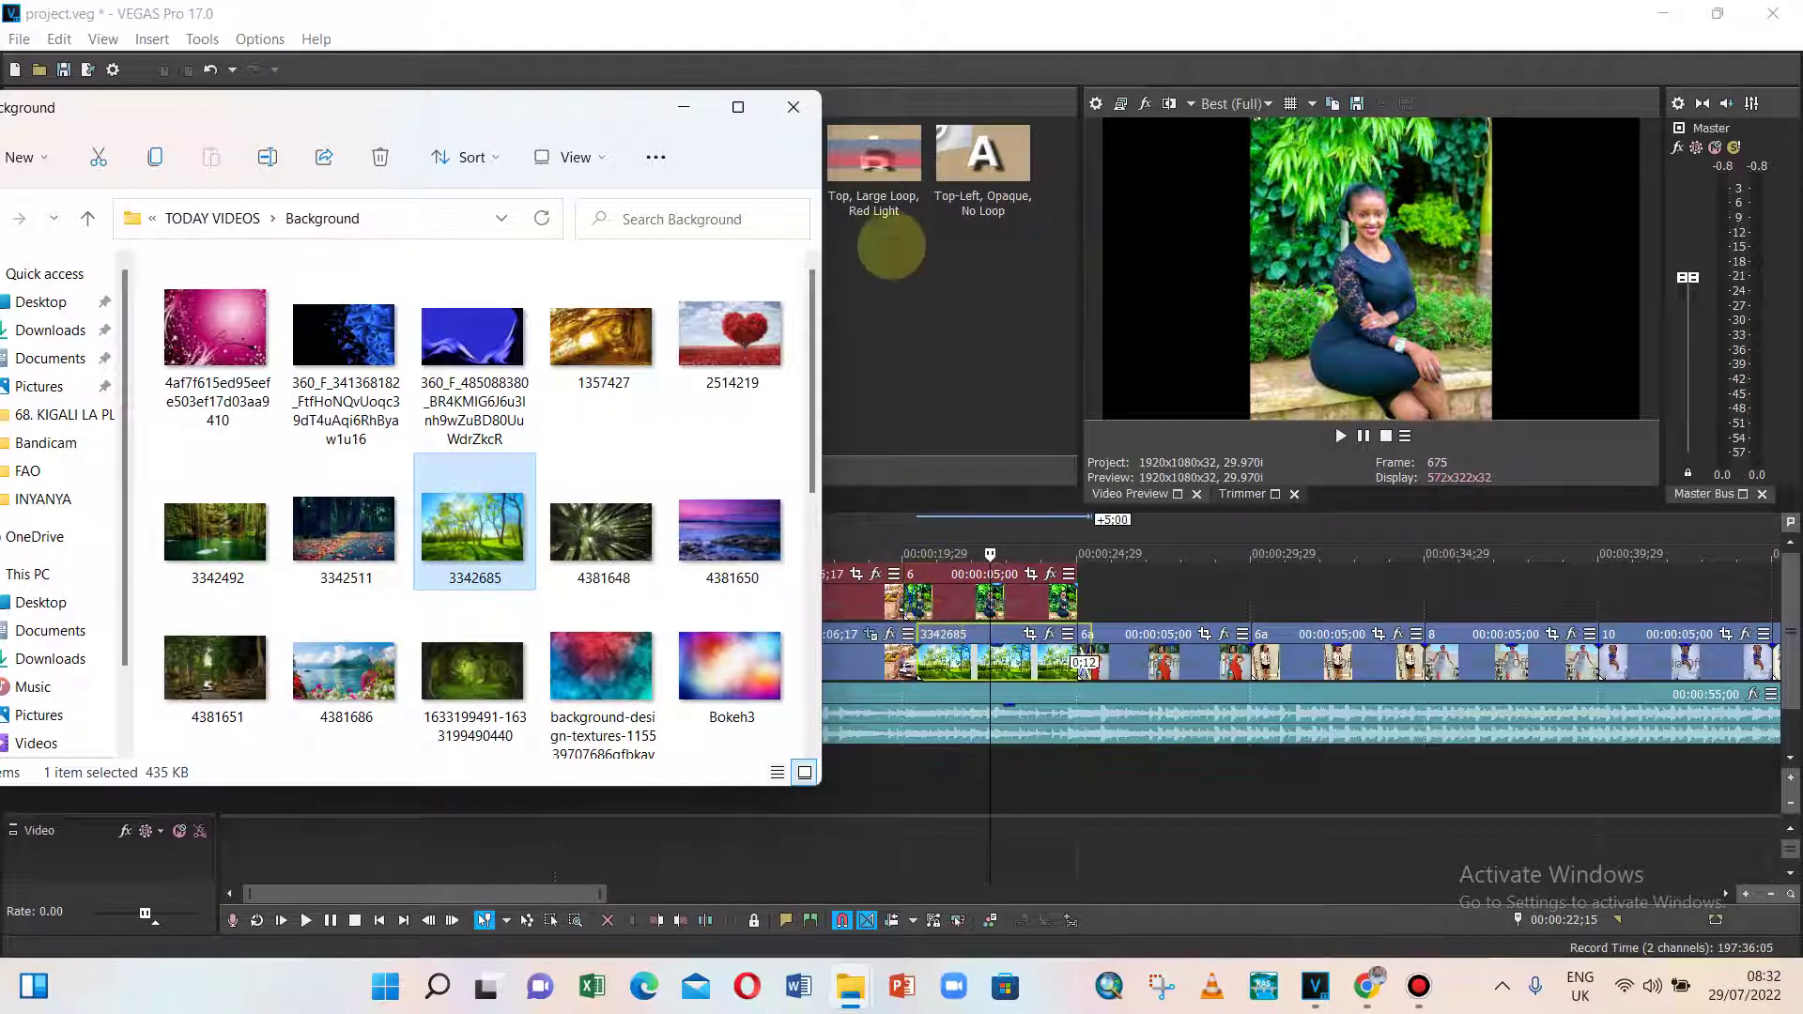
click(698, 119)
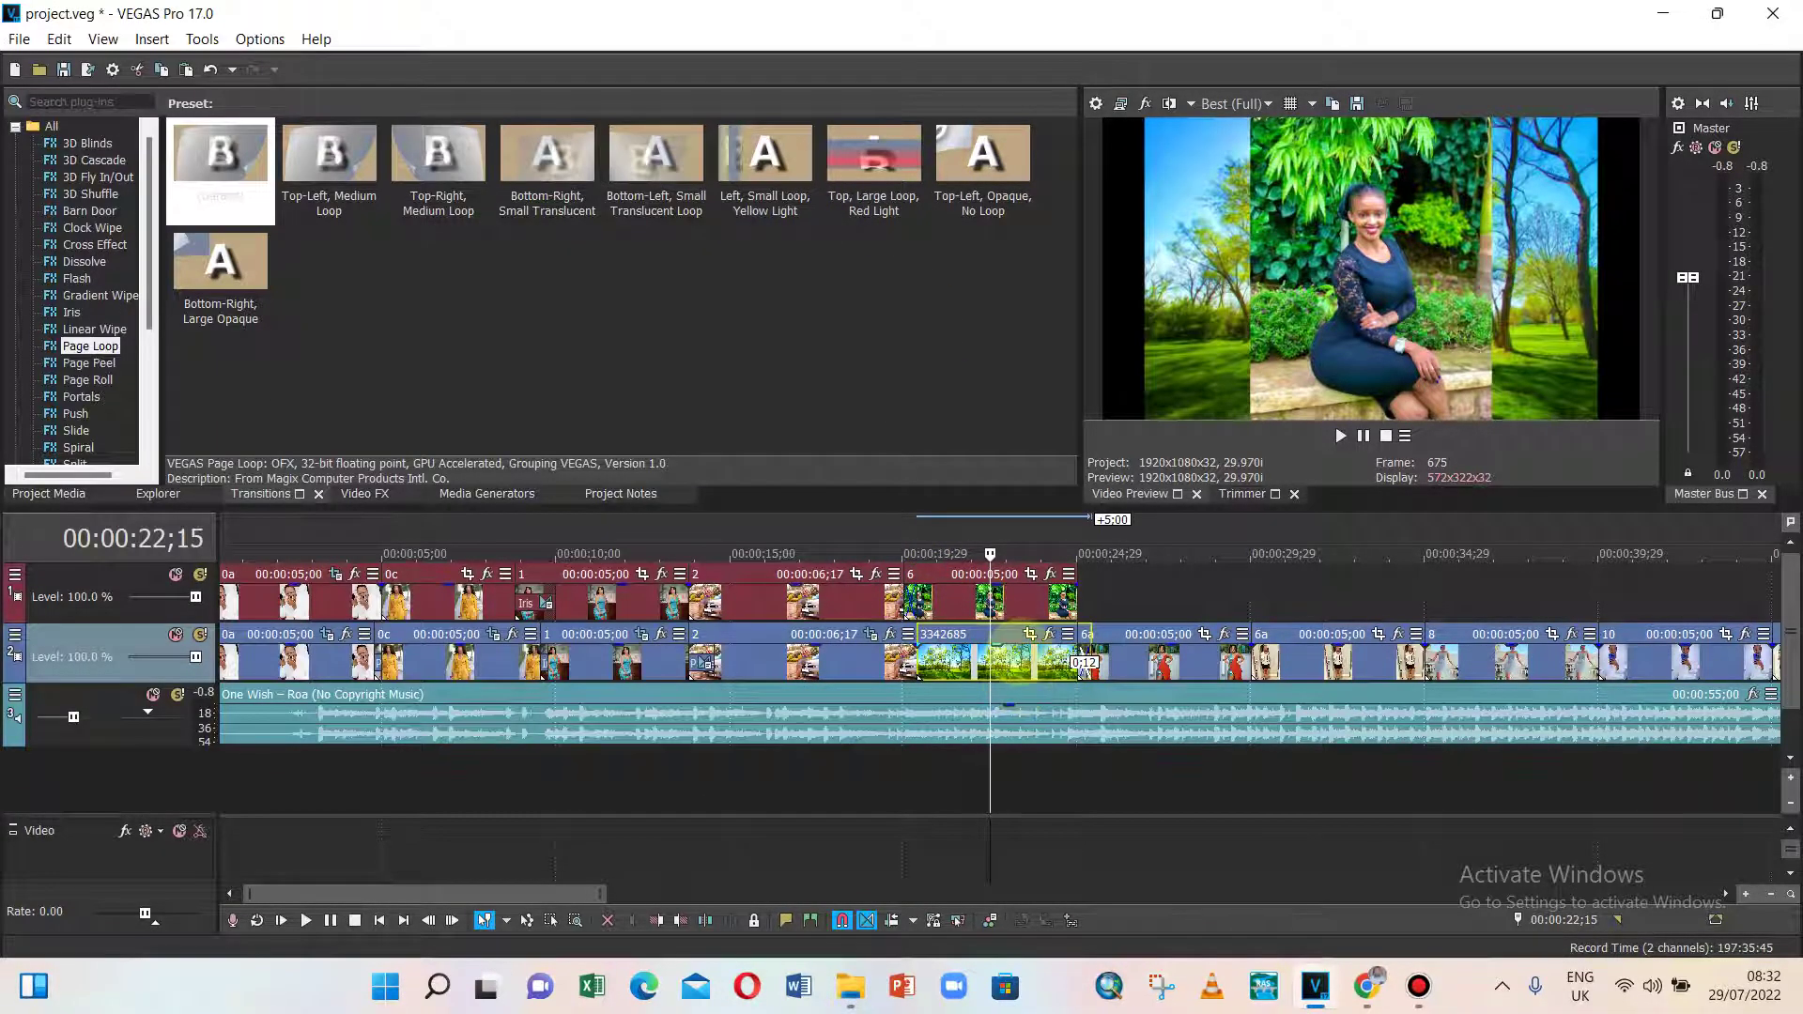
drag(1021, 663, 1007, 656)
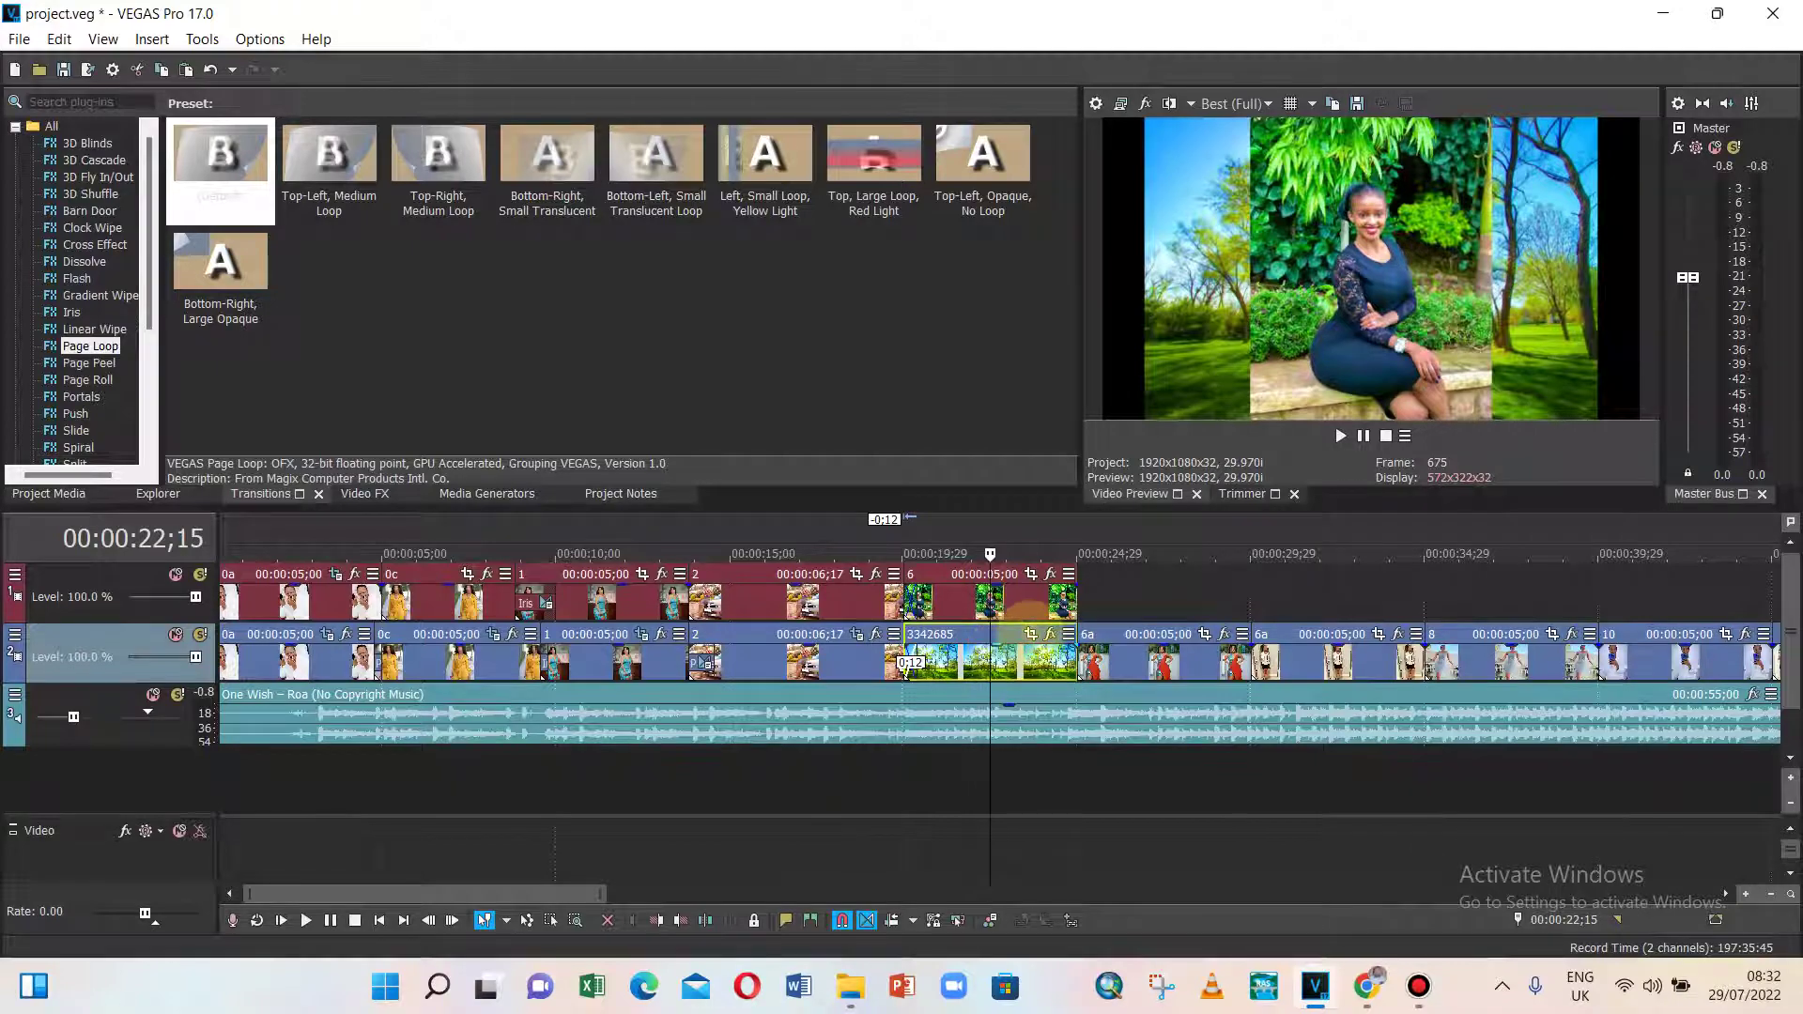
- Set the Pan/Crop of the background image 3342685 to Match Output Aspect and close Event Pan/Crop
click(1030, 634)
right_click(876, 519)
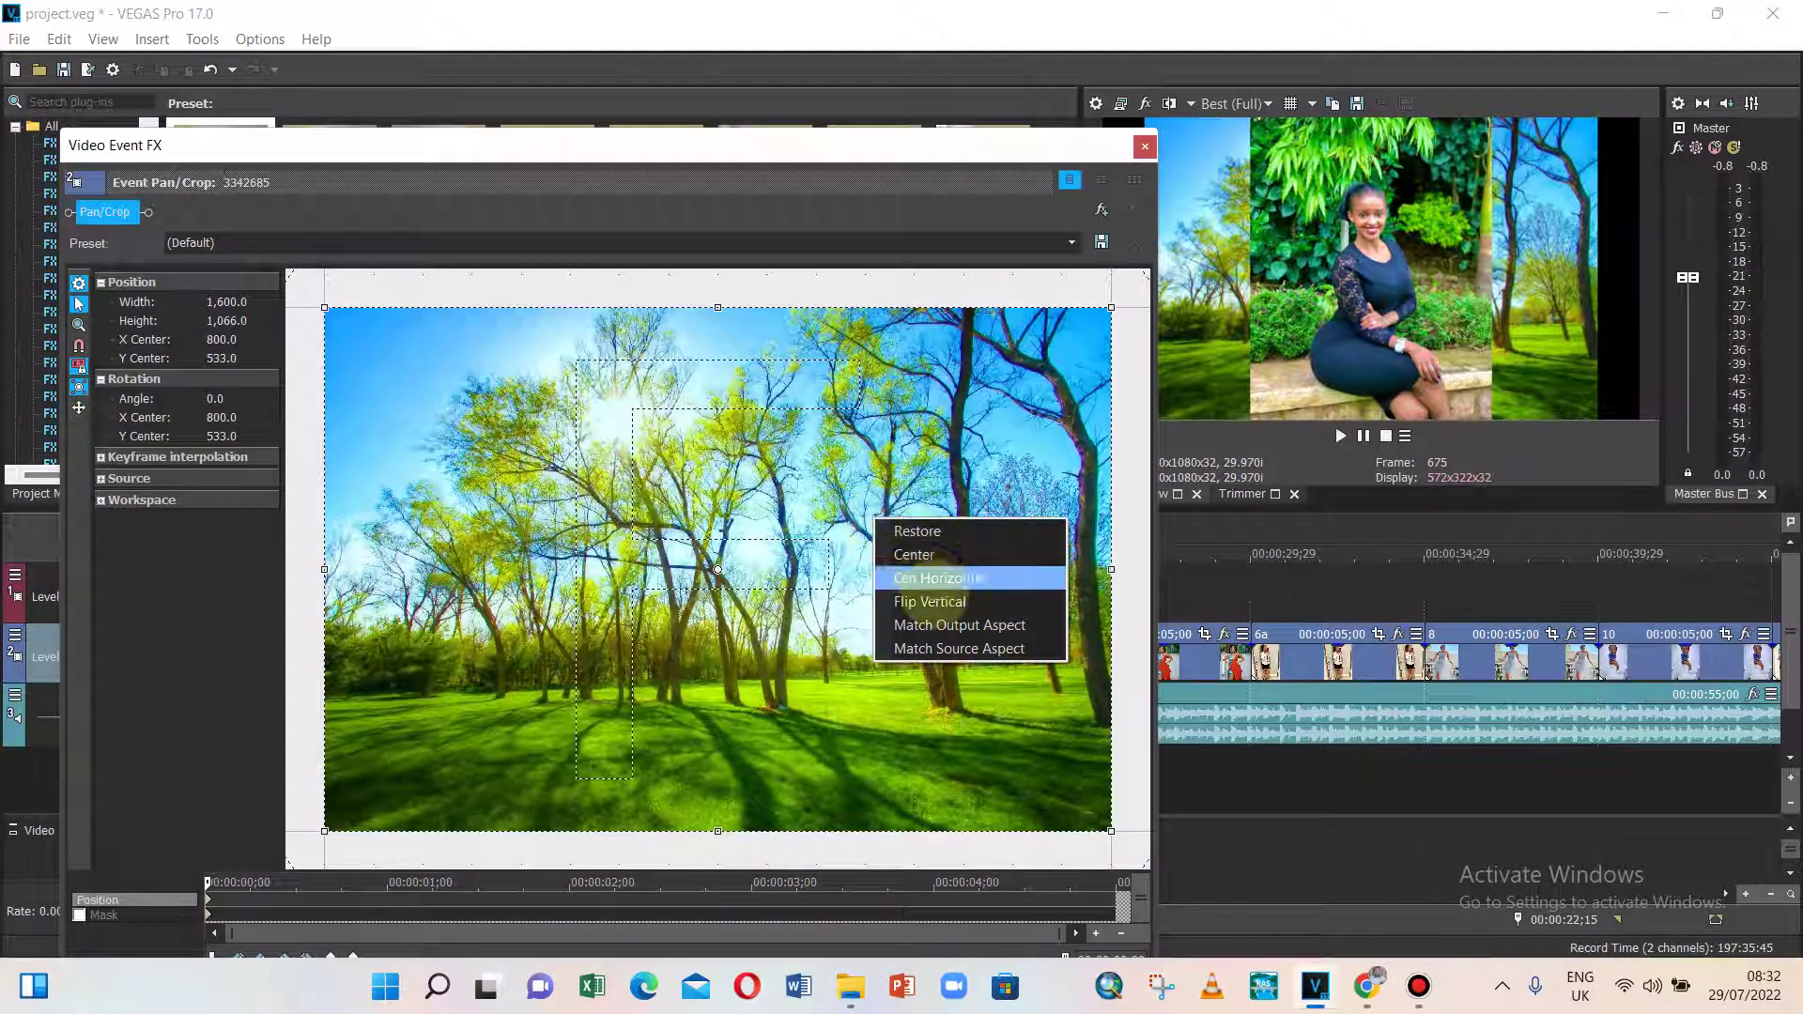
click(960, 624)
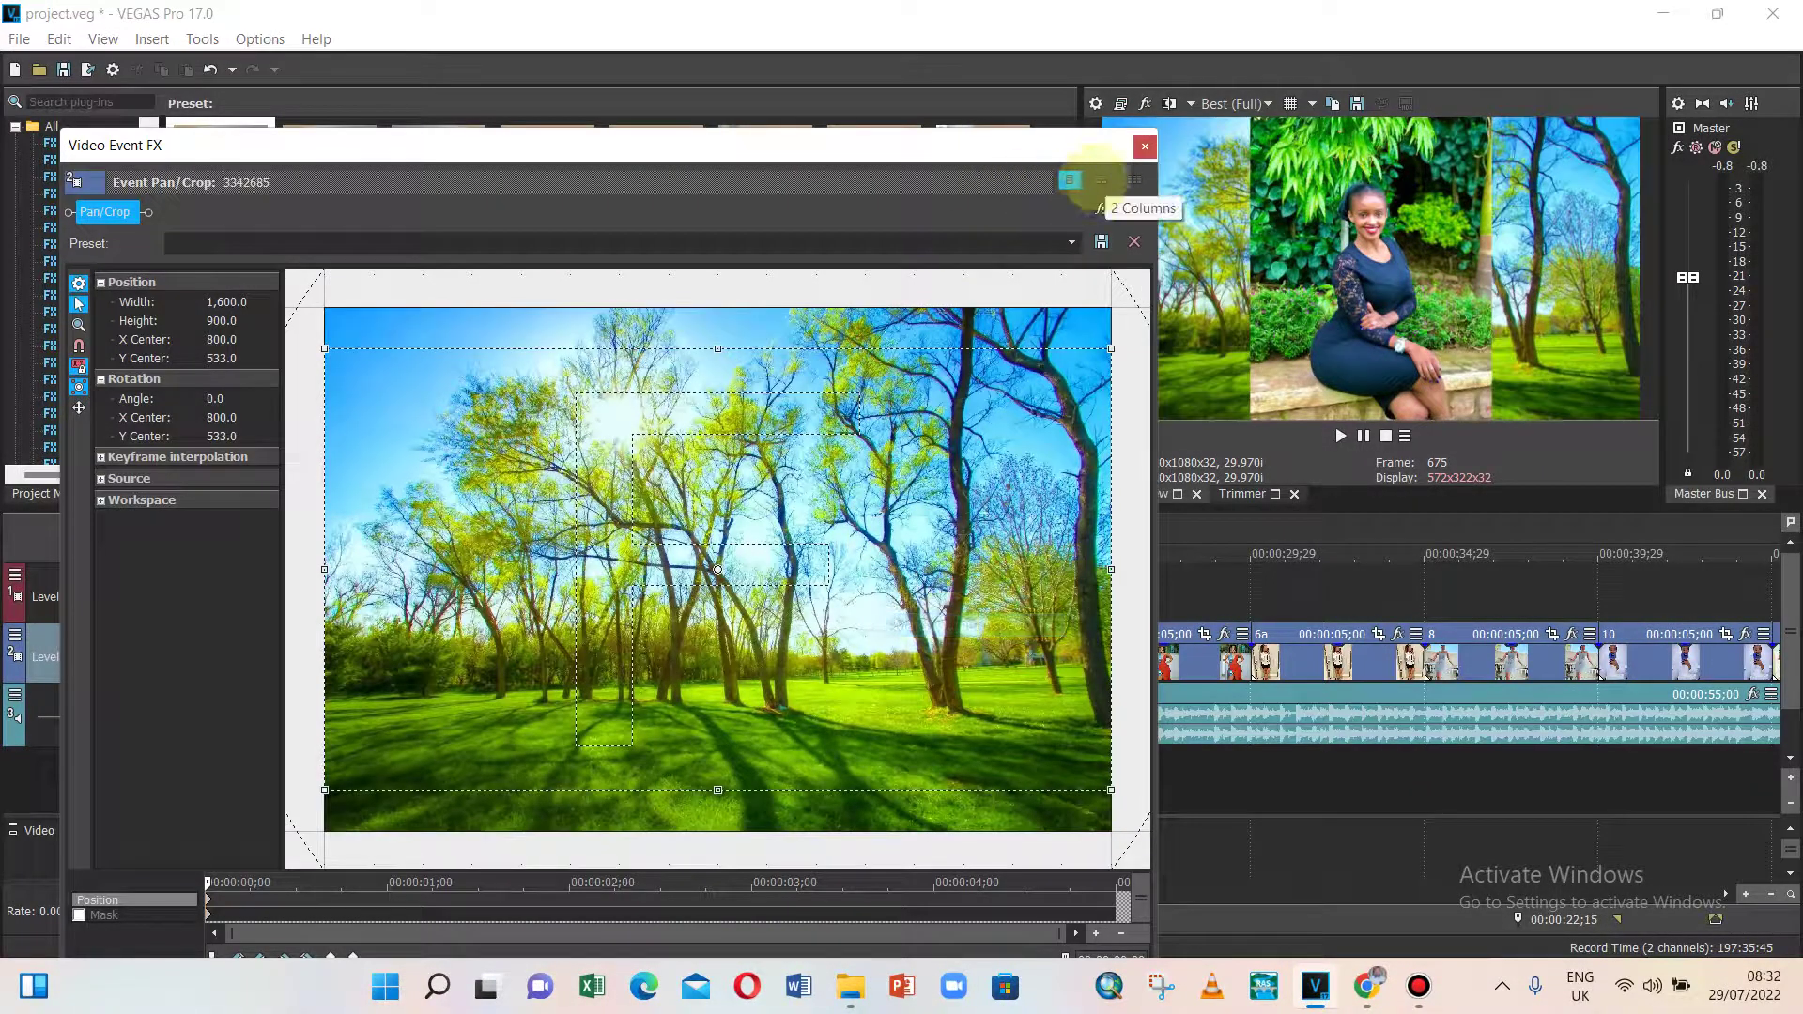
click(1145, 146)
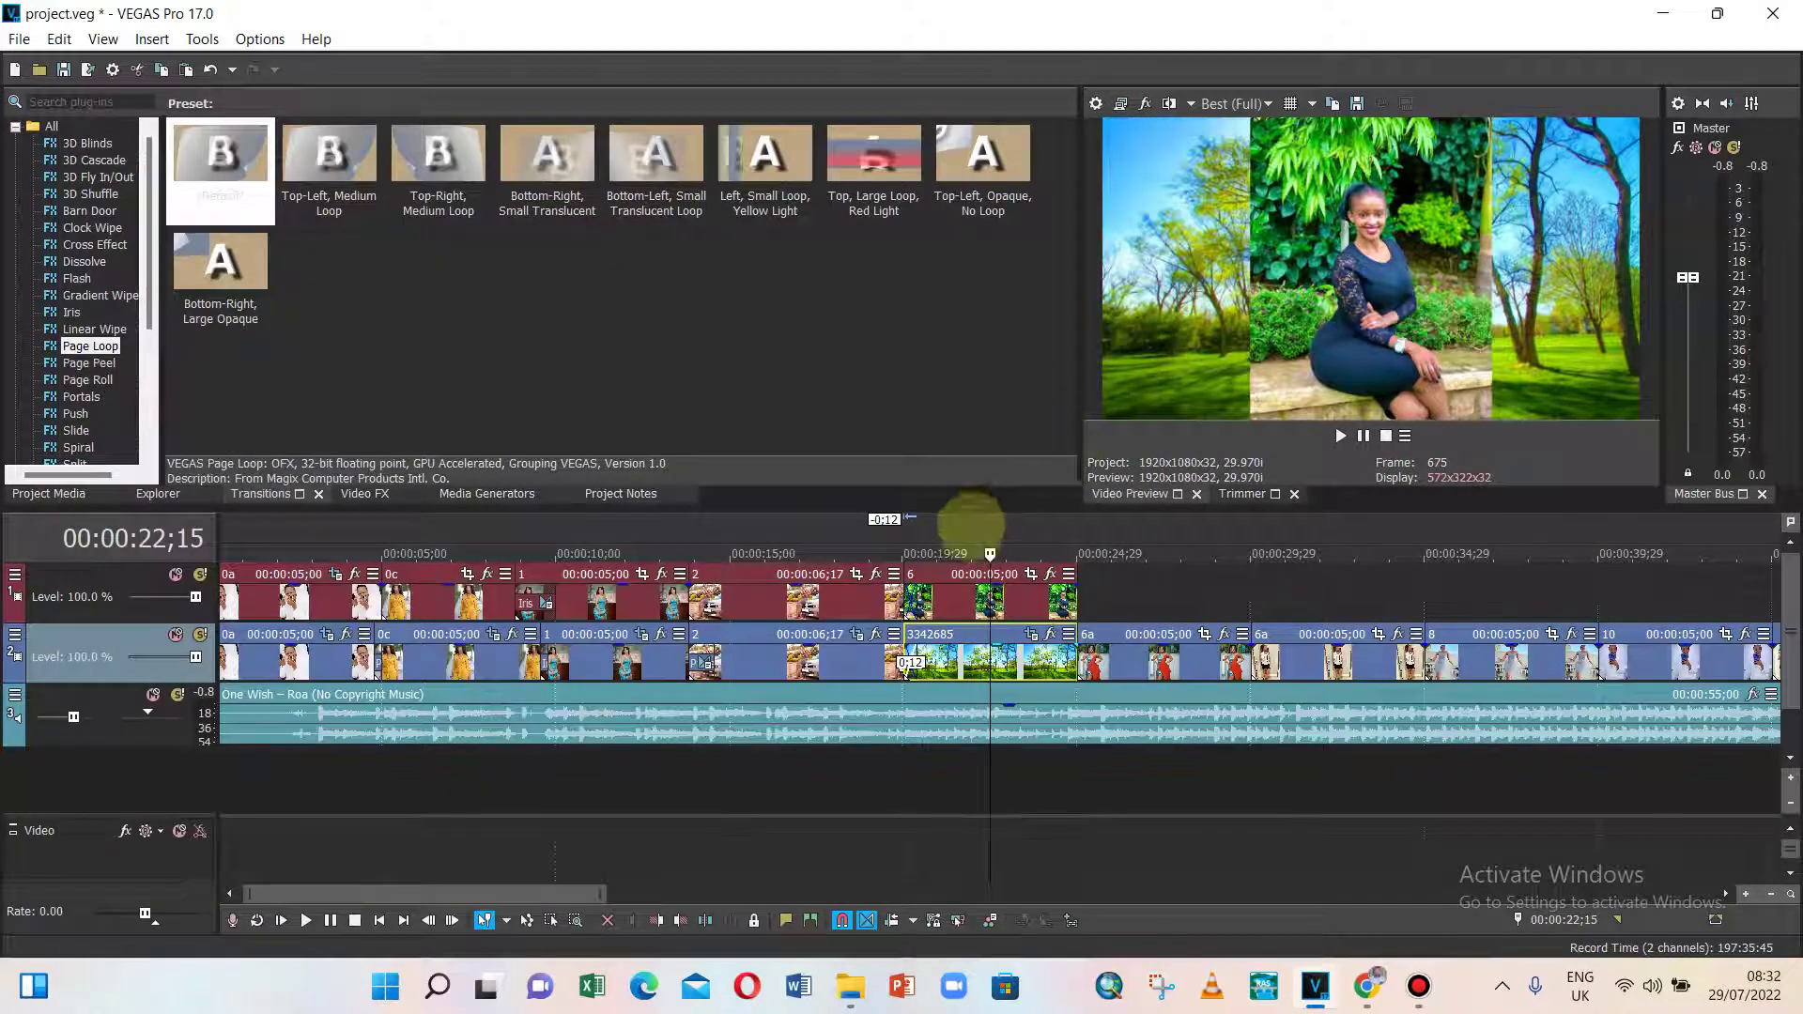
- Play back picture 6 over its new background from 00:00:20;12
click(916, 522)
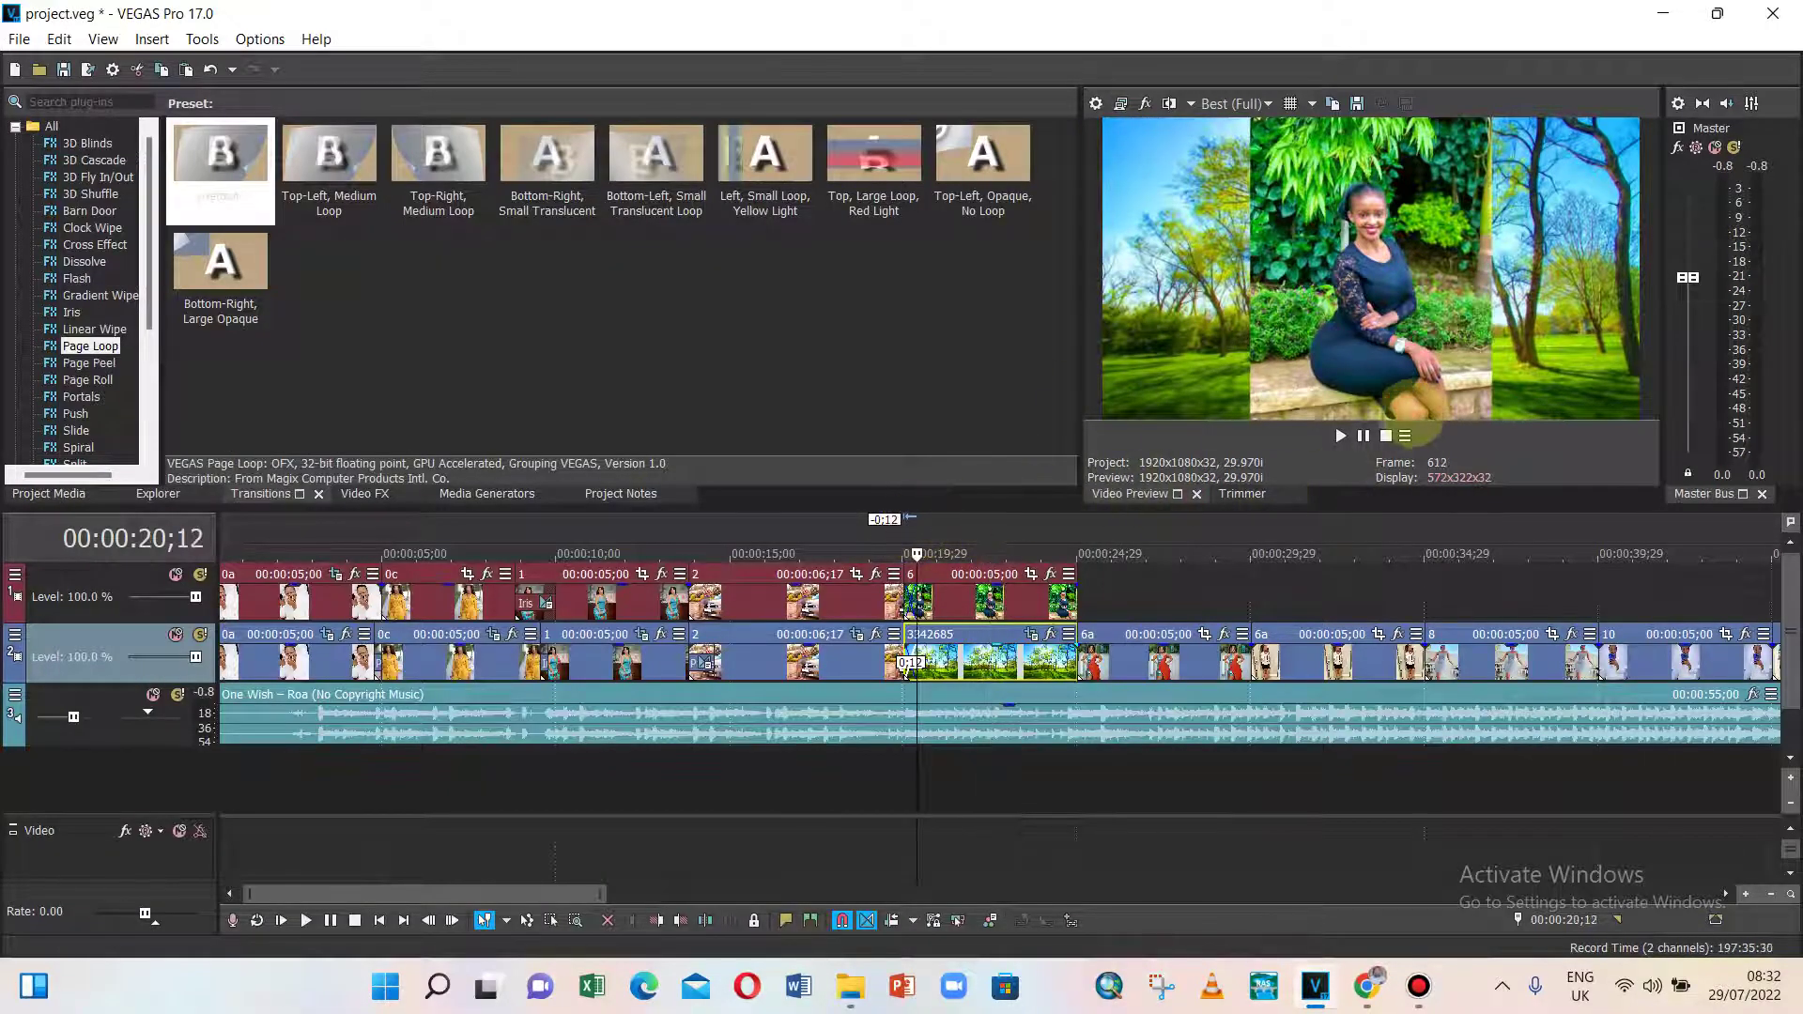
click(1340, 436)
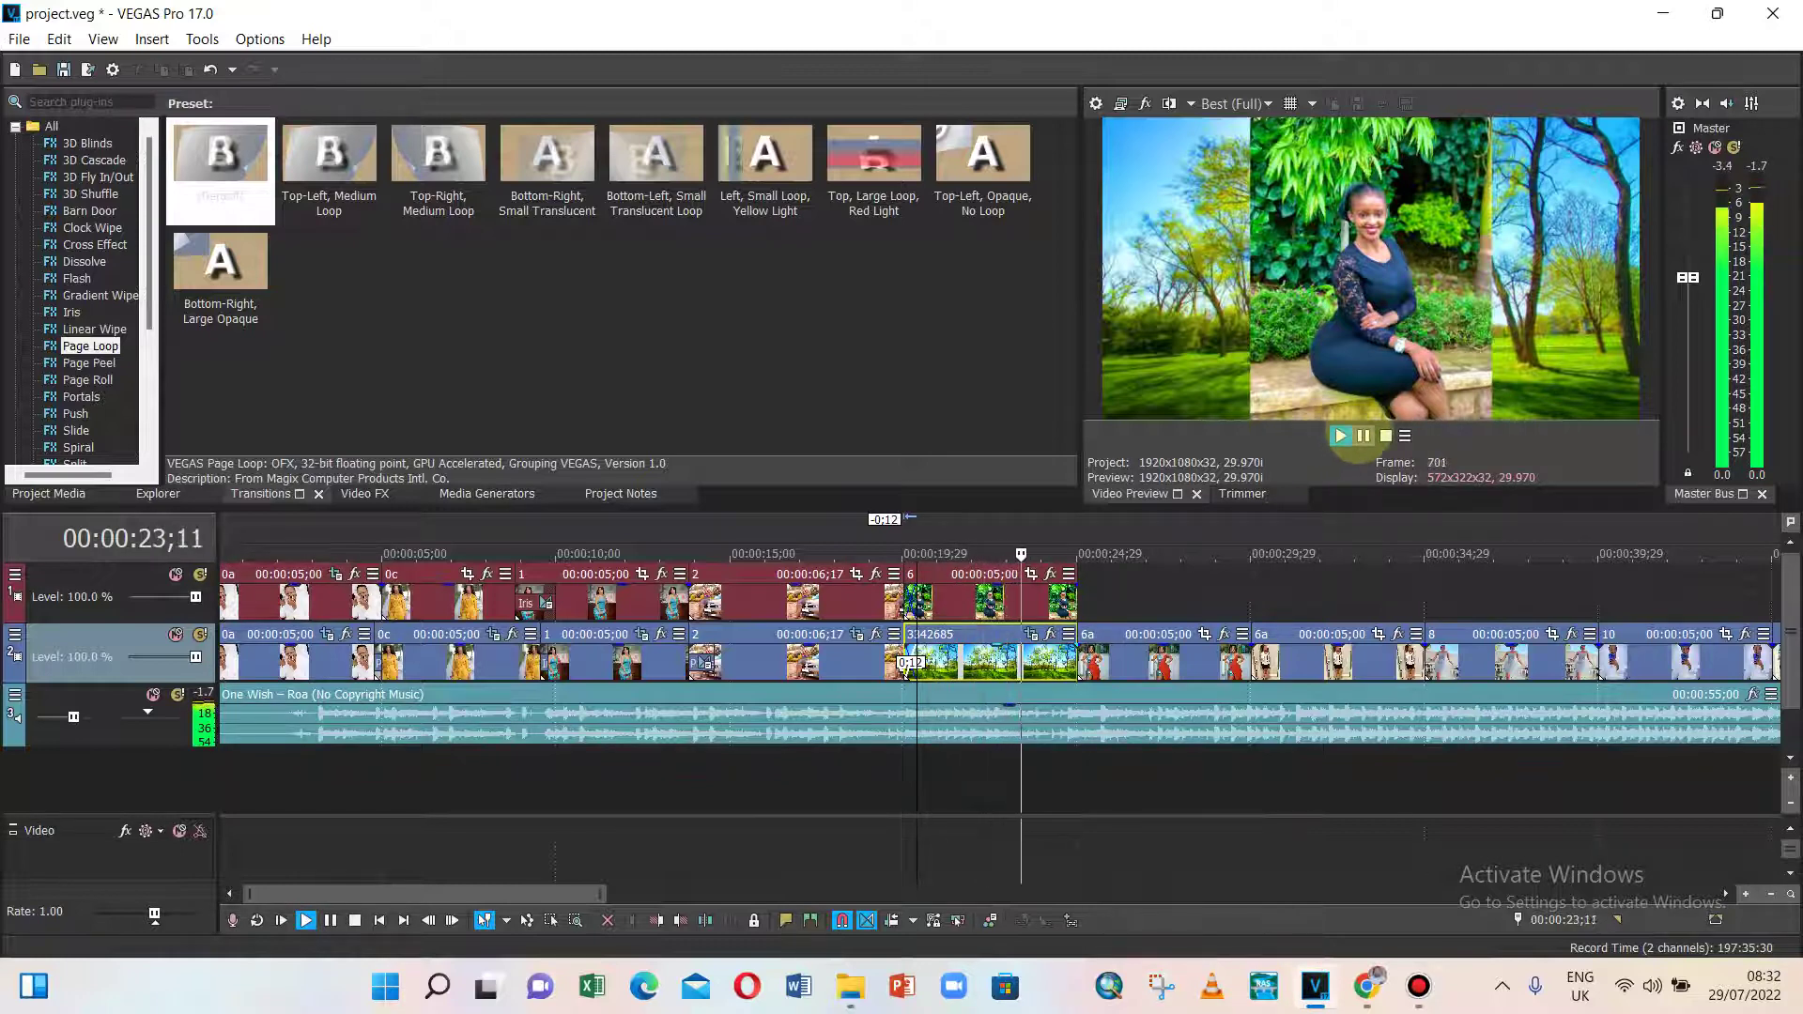
click(1340, 436)
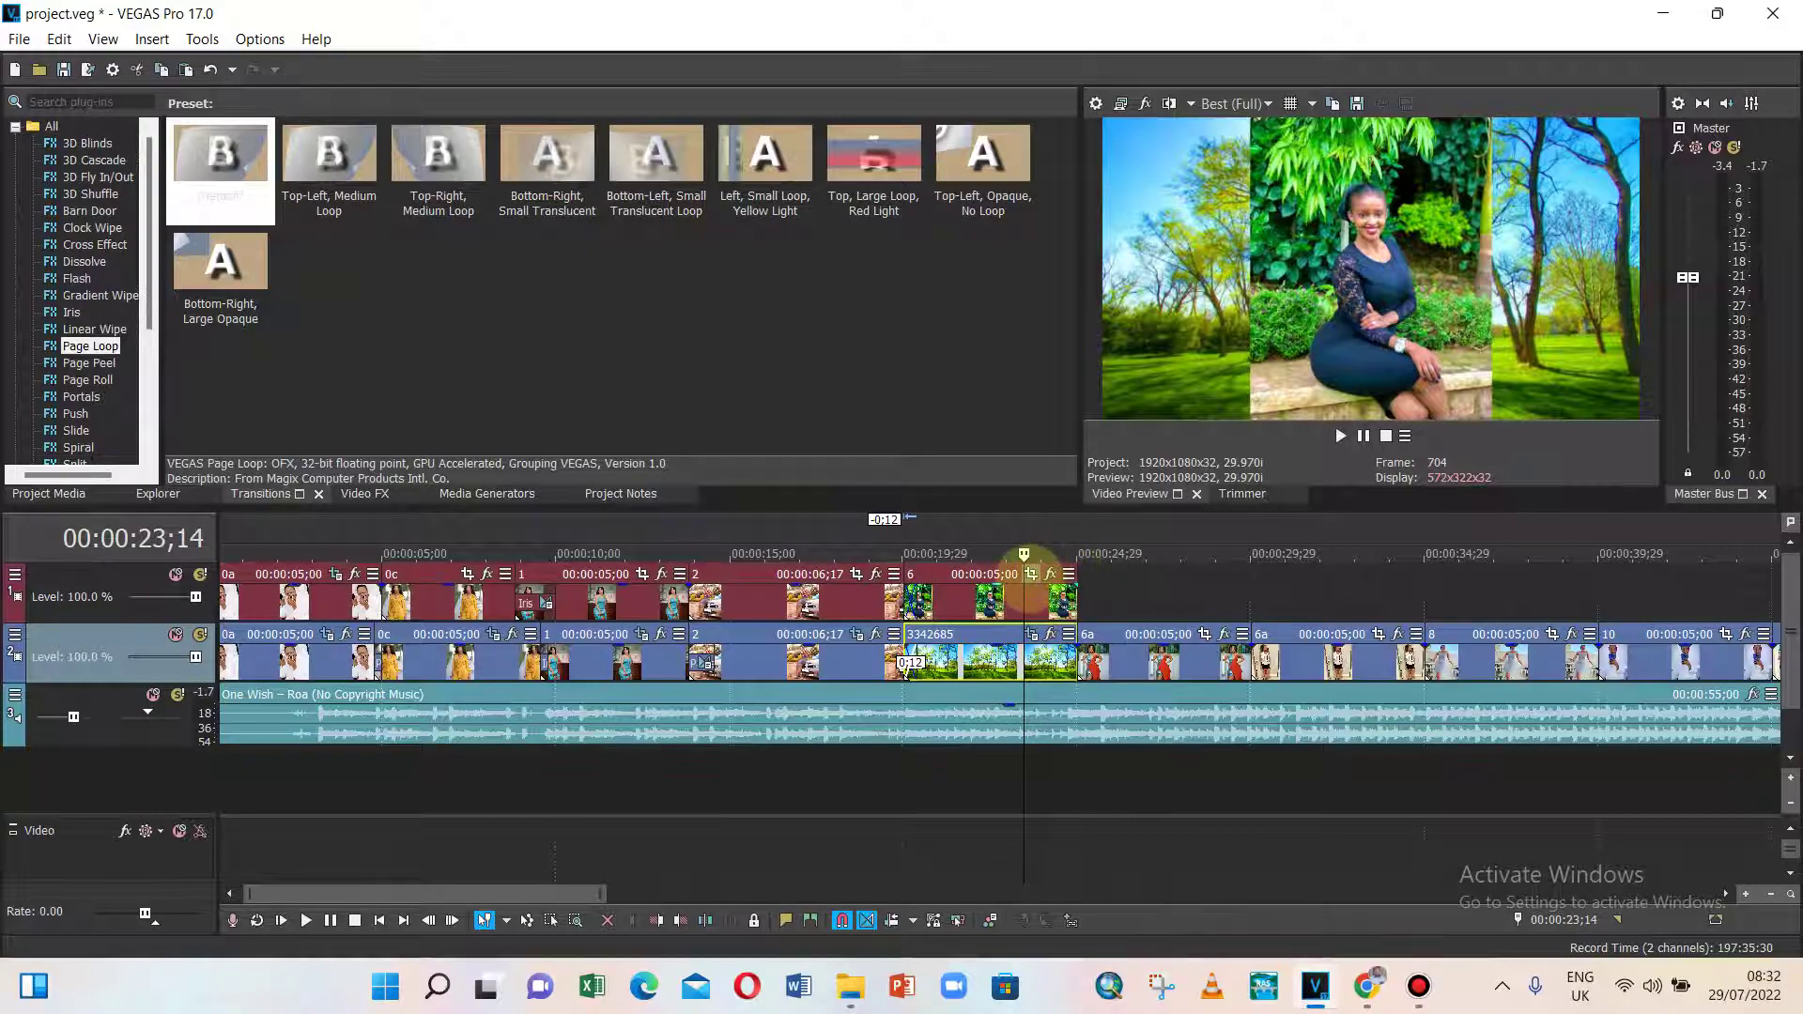
- Crop picture 6 in Event Pan/Crop to about 679 × 848, centred at about 549, 776, and save the project
click(1031, 574)
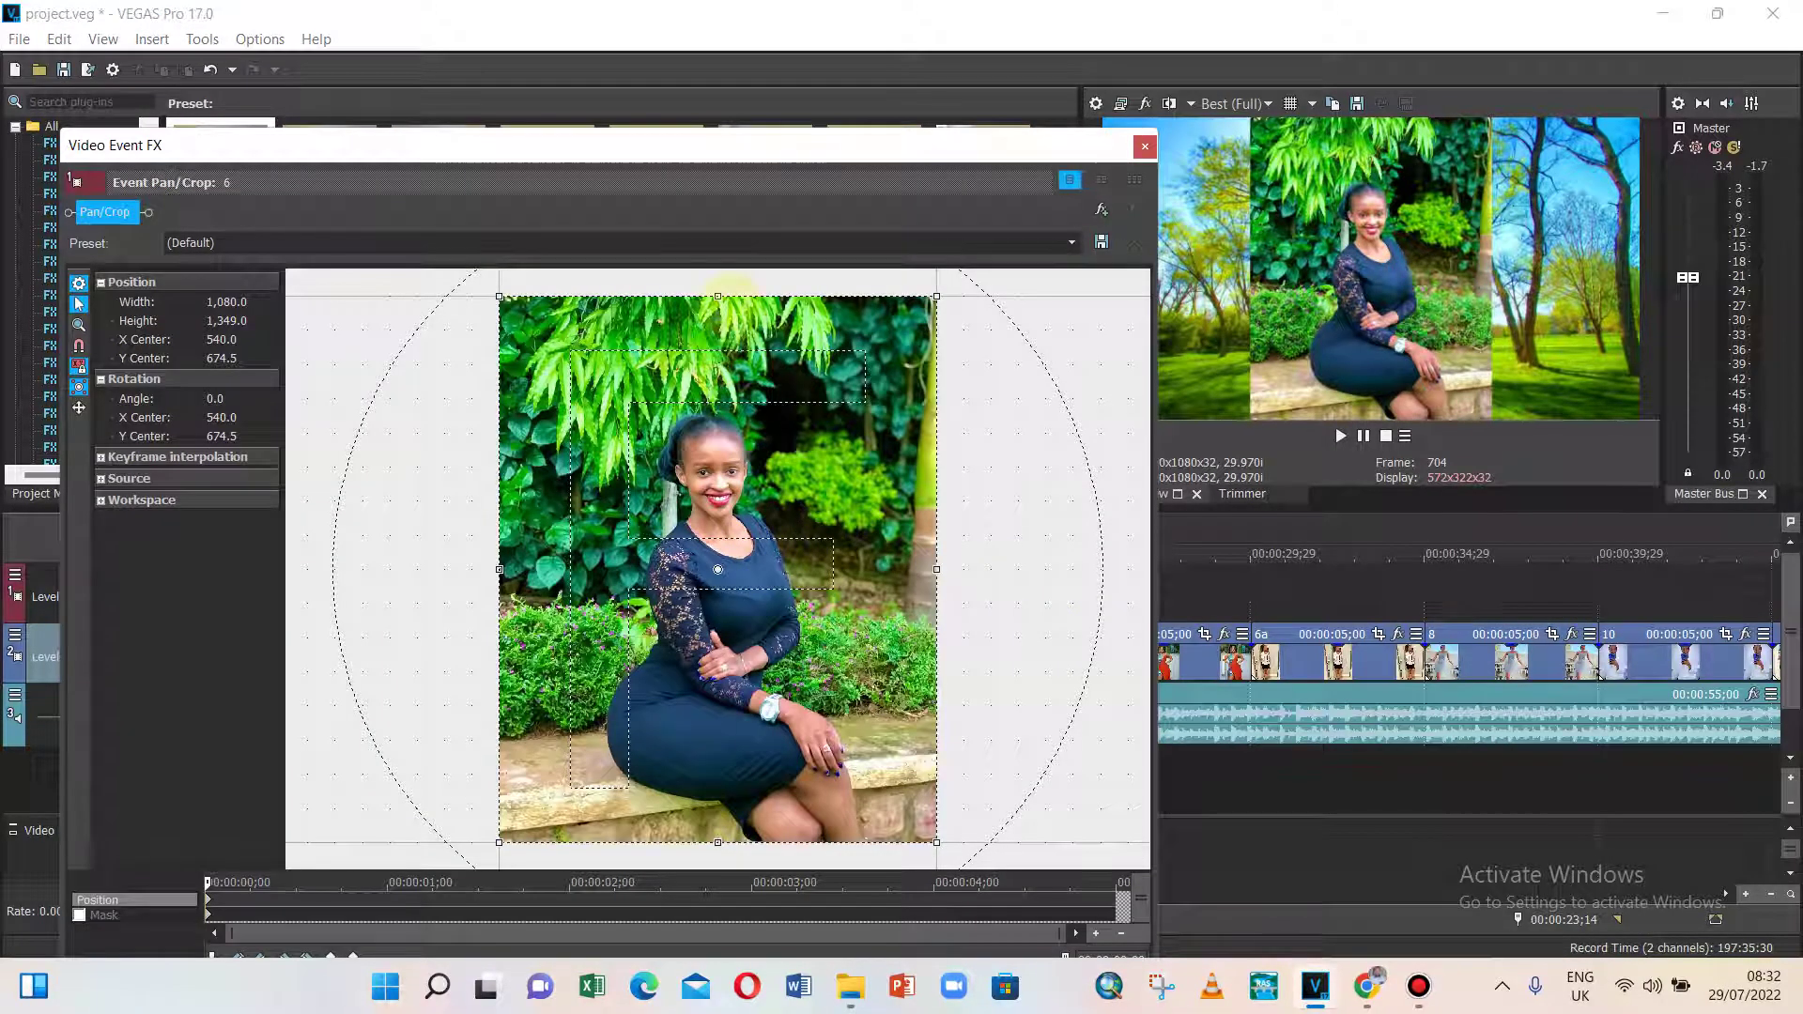
drag(718, 293, 717, 351)
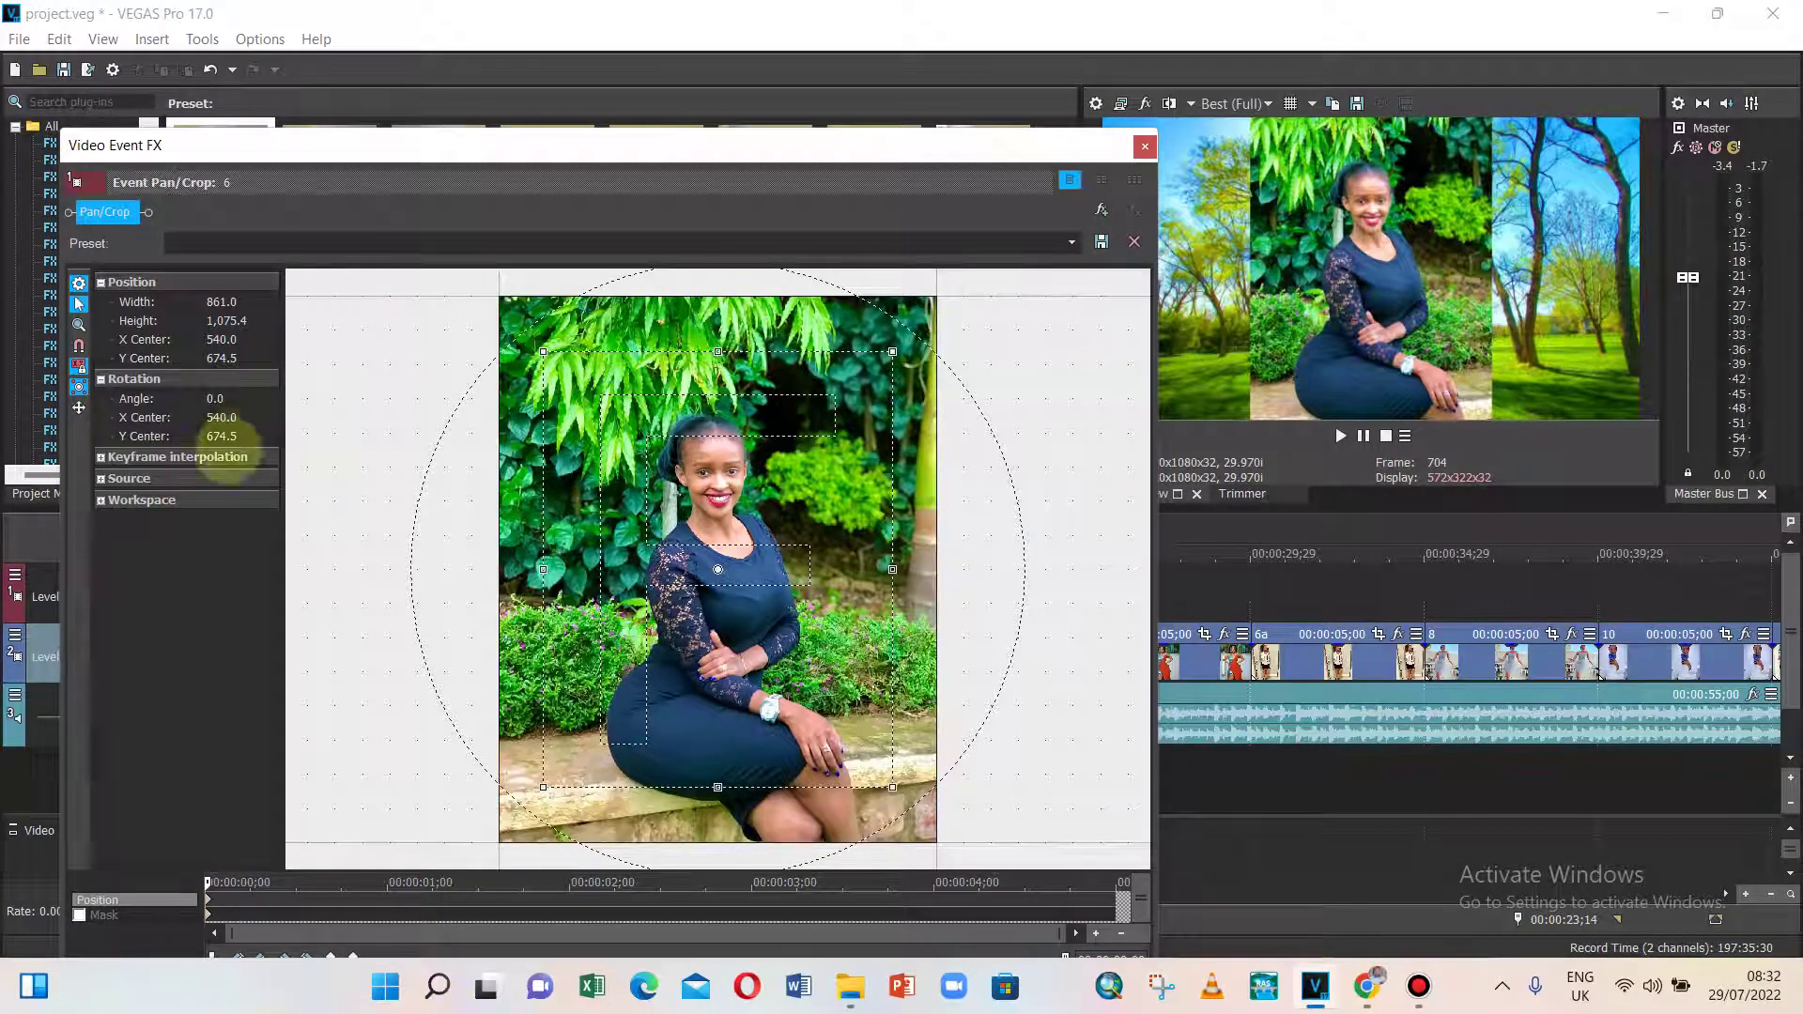
drag(717, 351, 717, 397)
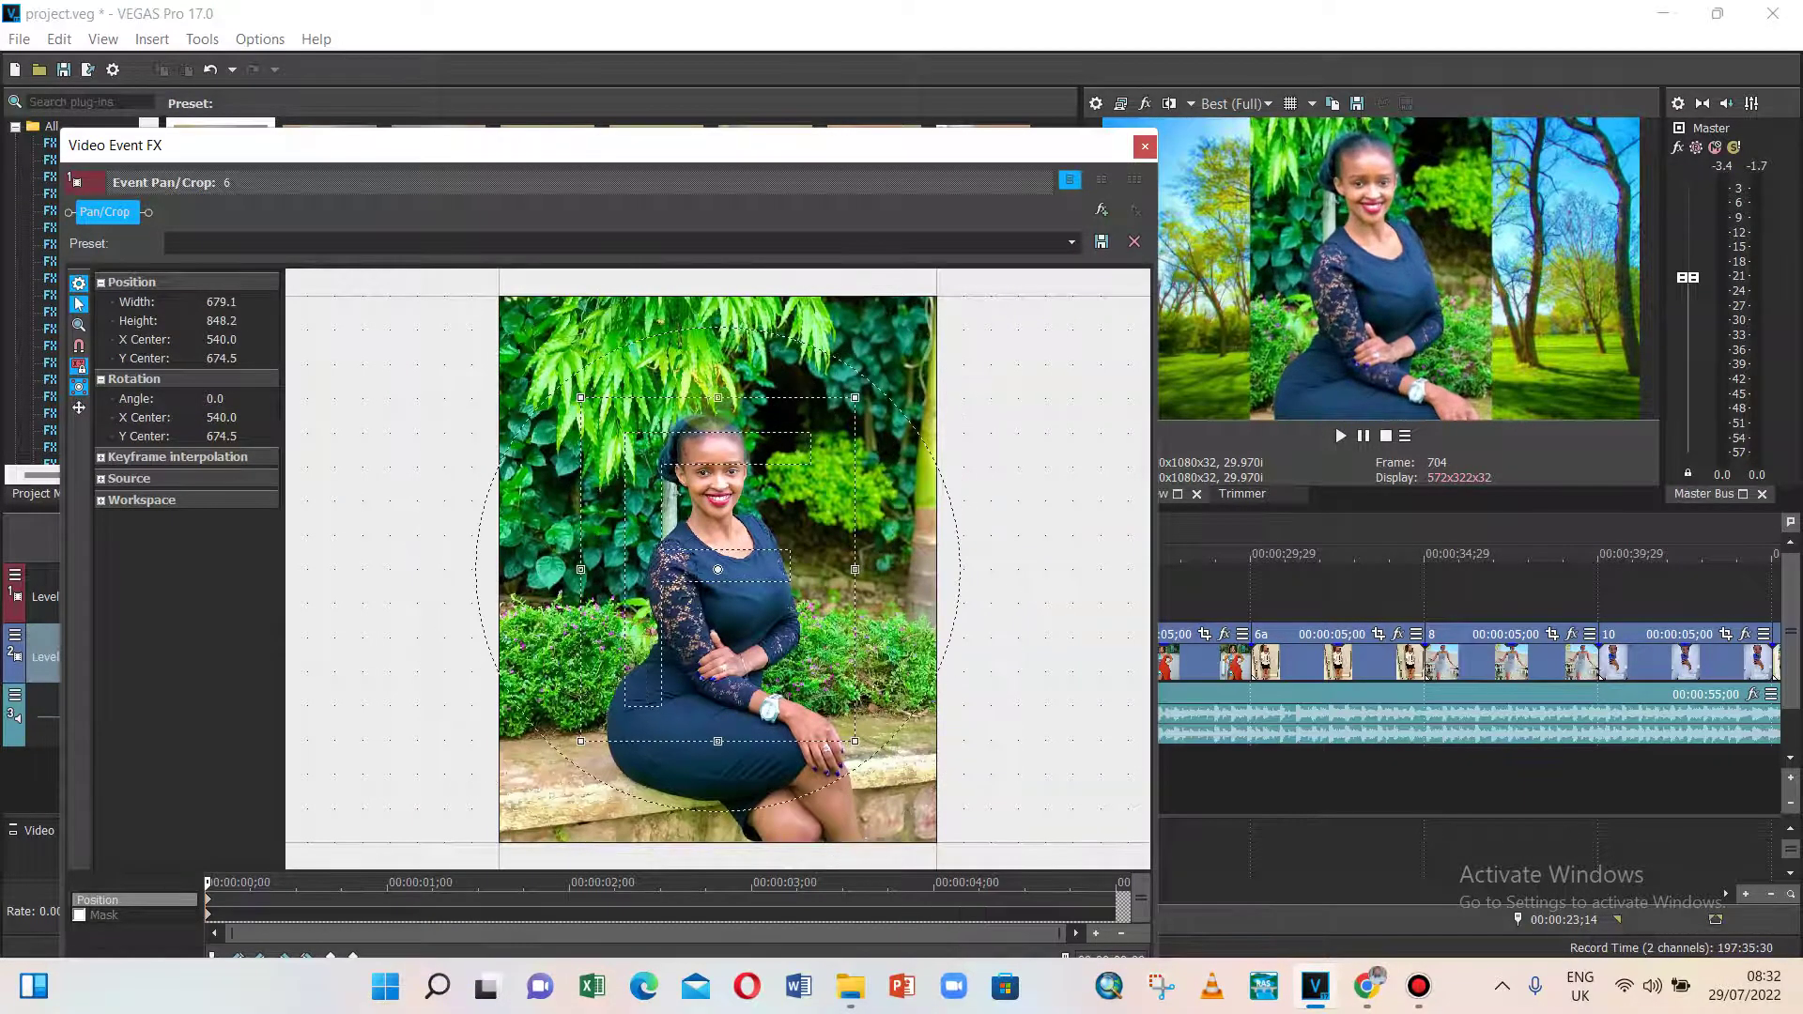
drag(692, 548, 696, 590)
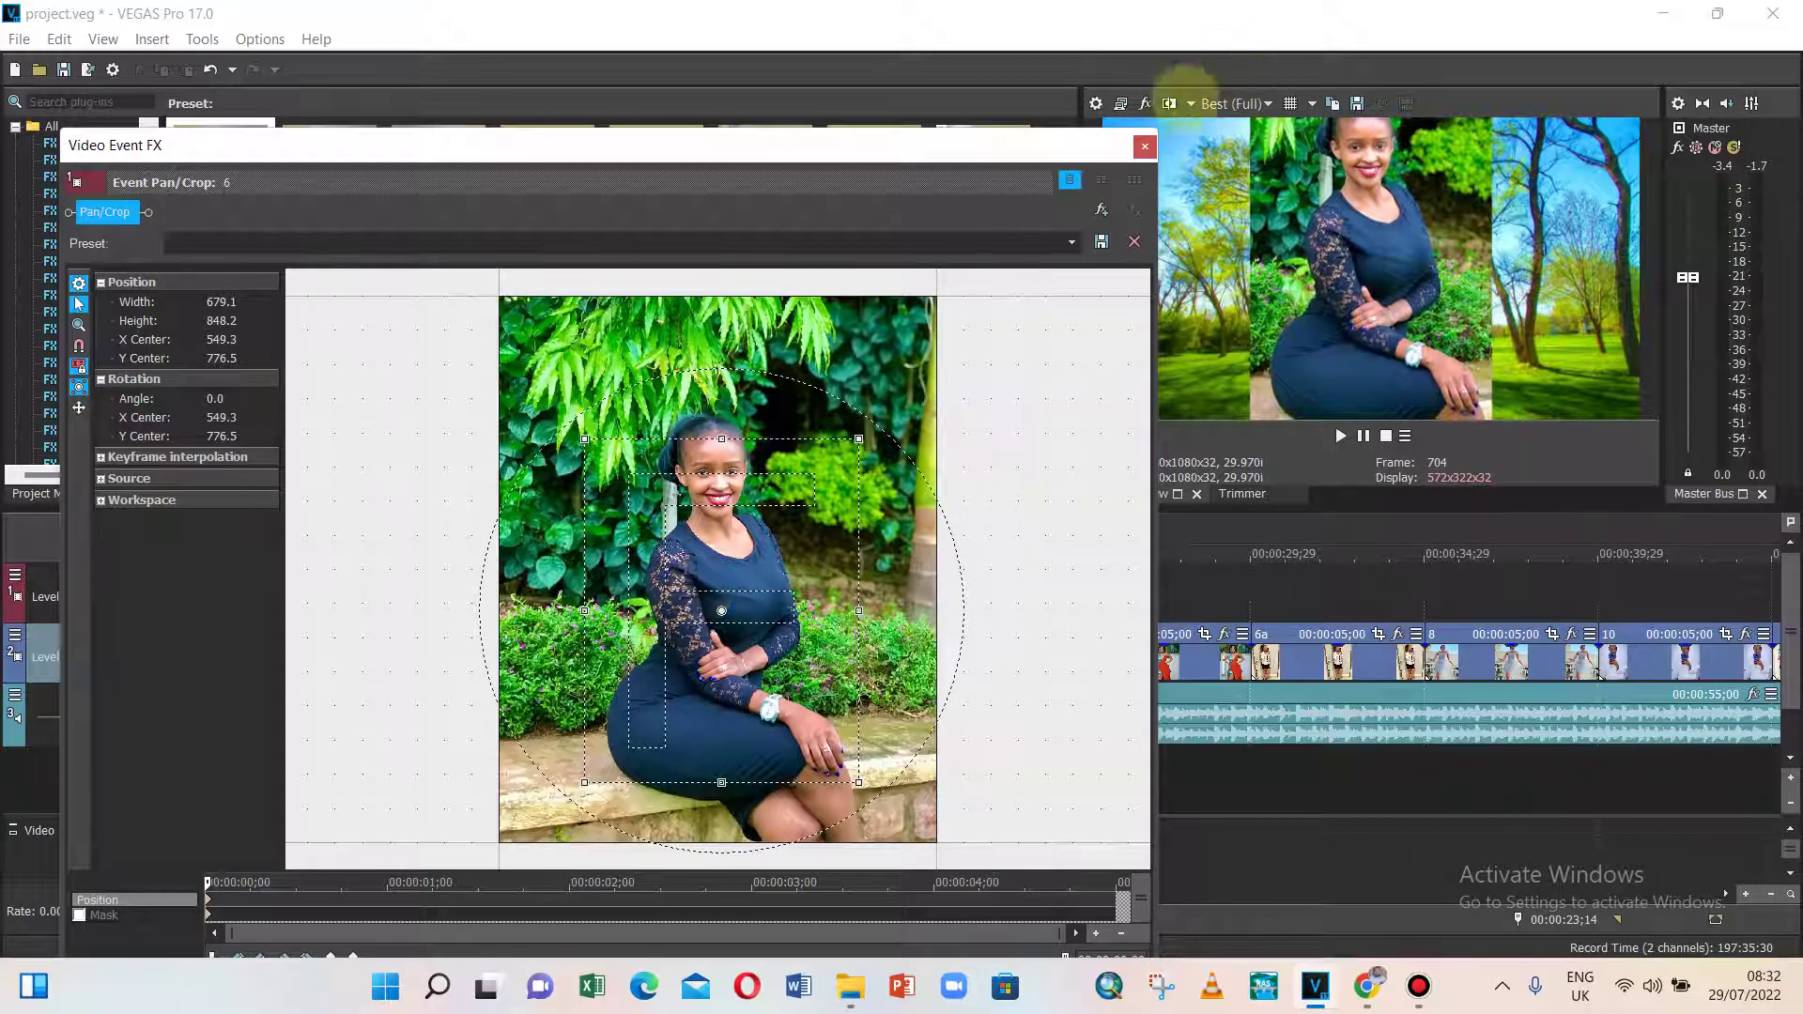
click(1144, 146)
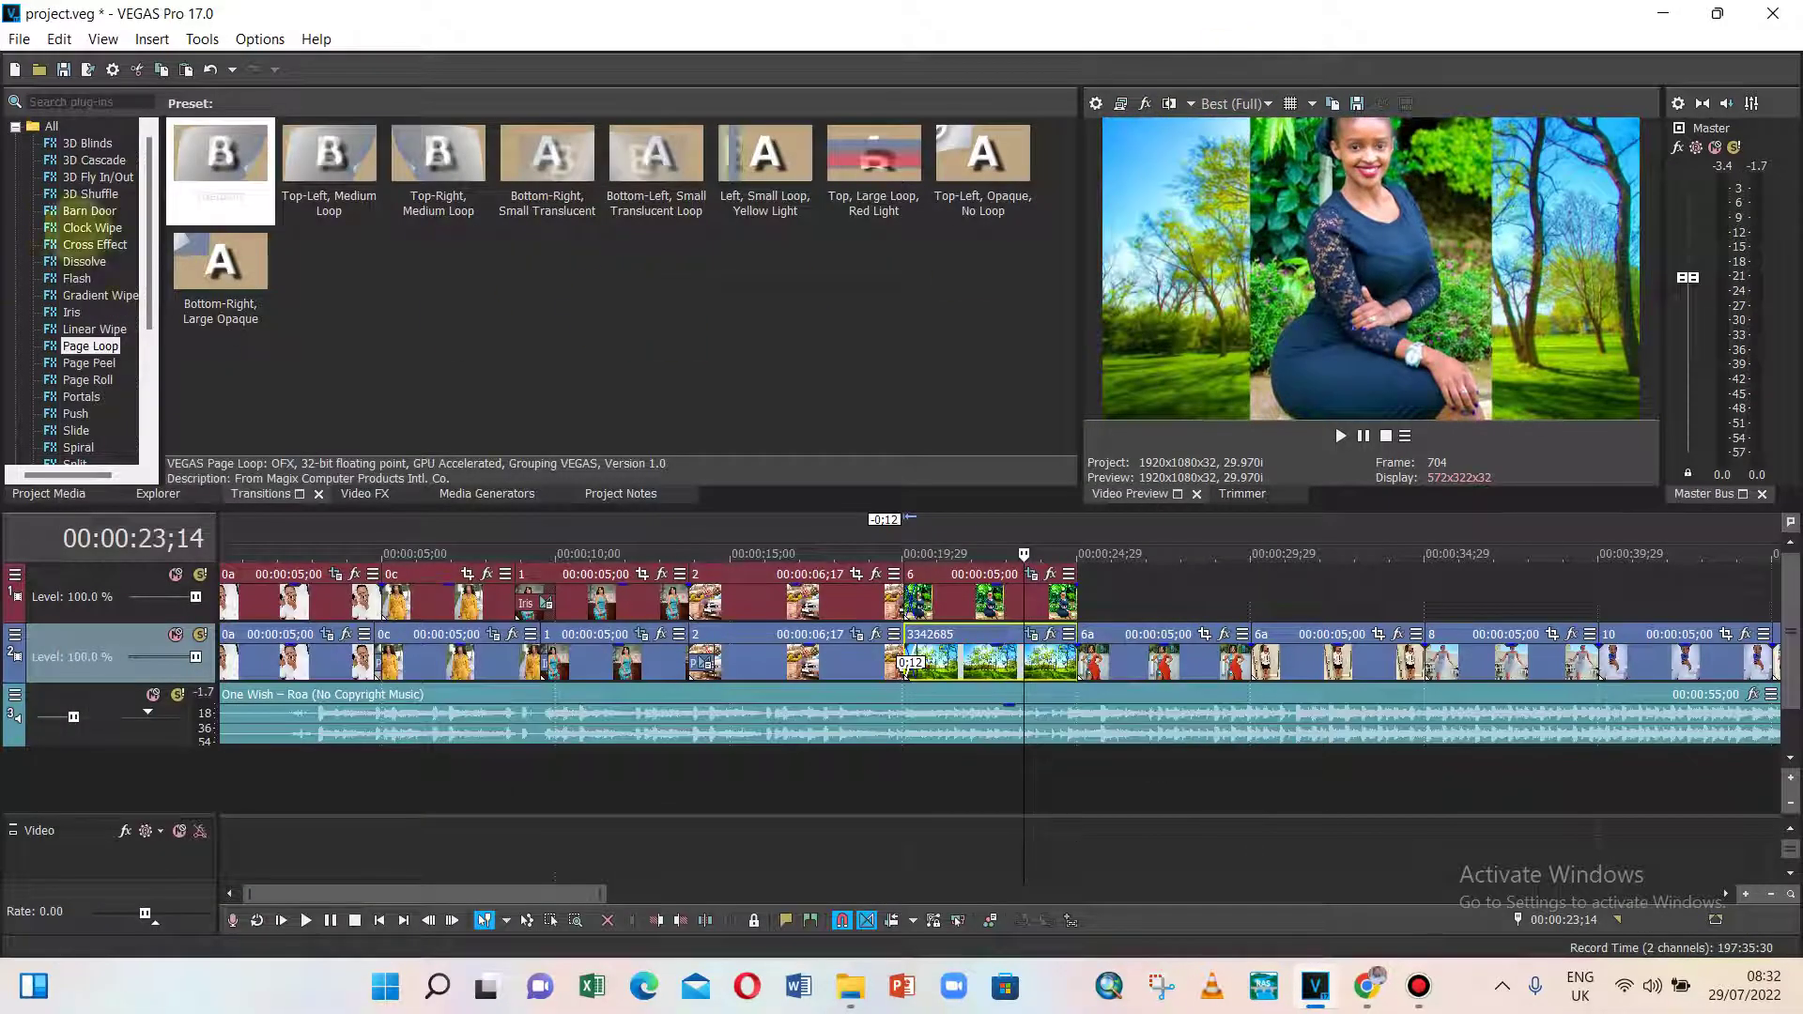
click(63, 70)
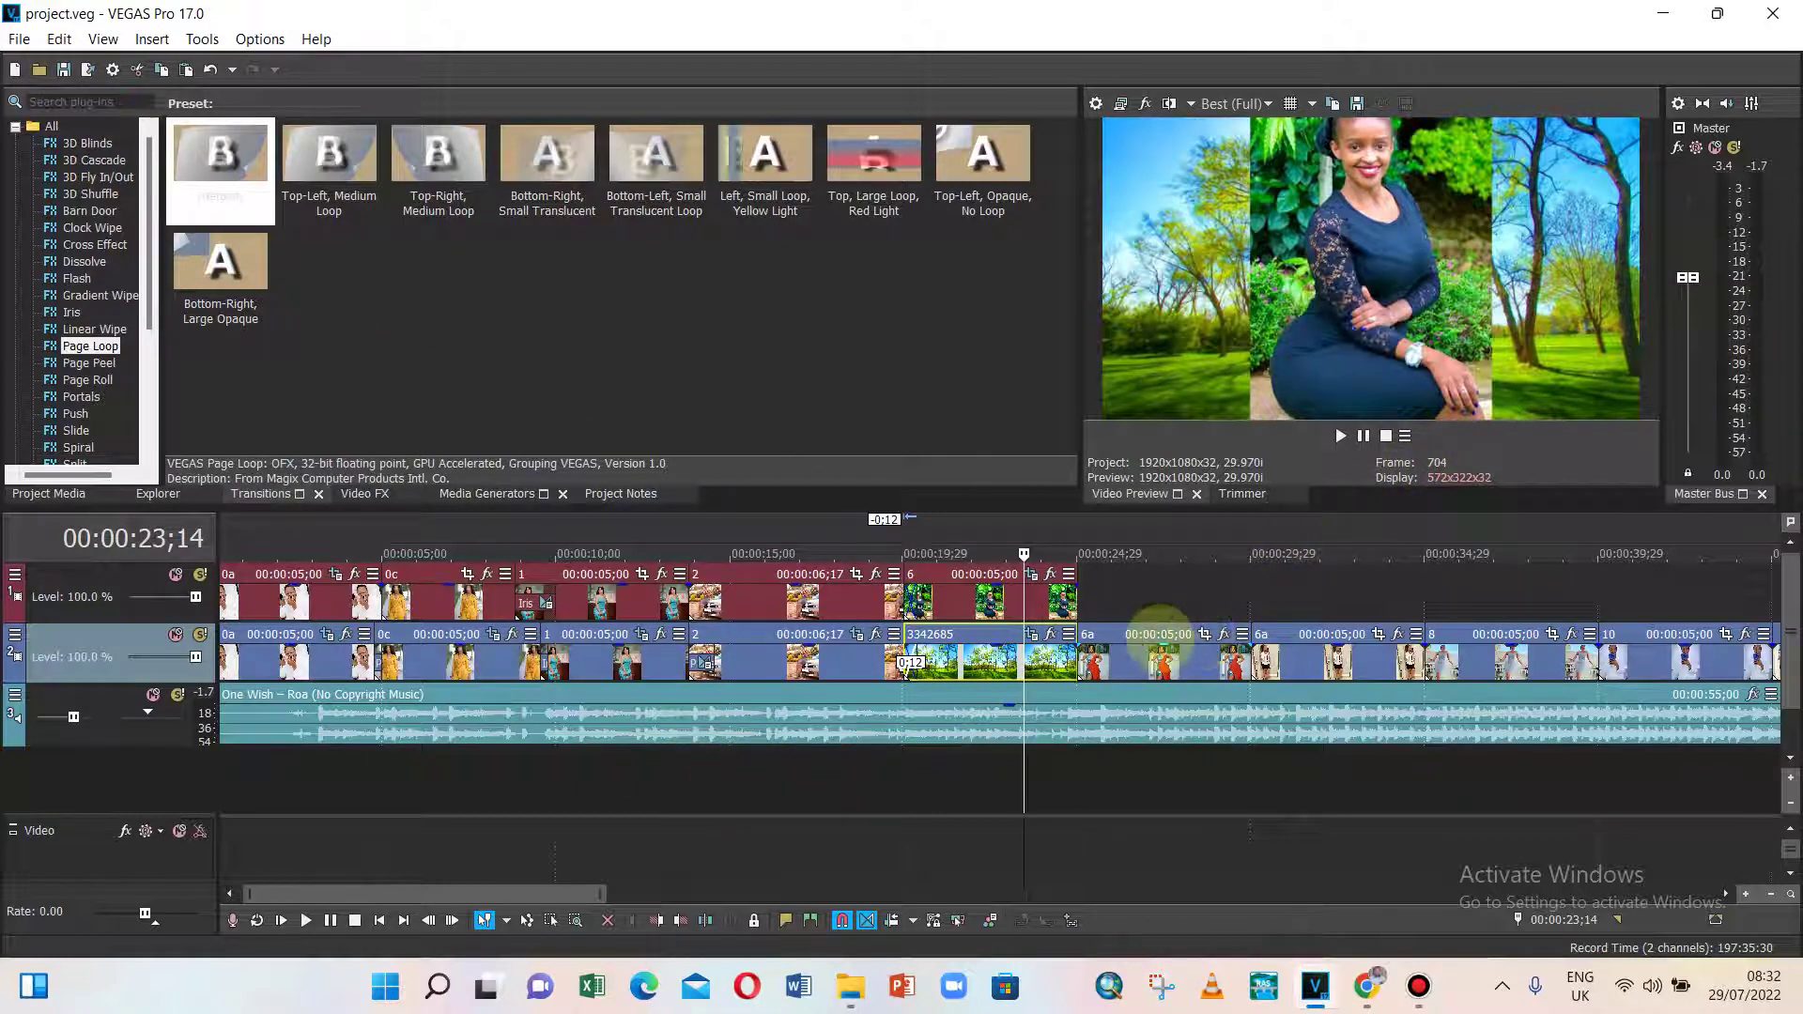
- Insert a VEGAS Titles & Text event on the upper video track at 00:00:26;27 with the text "Isimbi"
click(1174, 669)
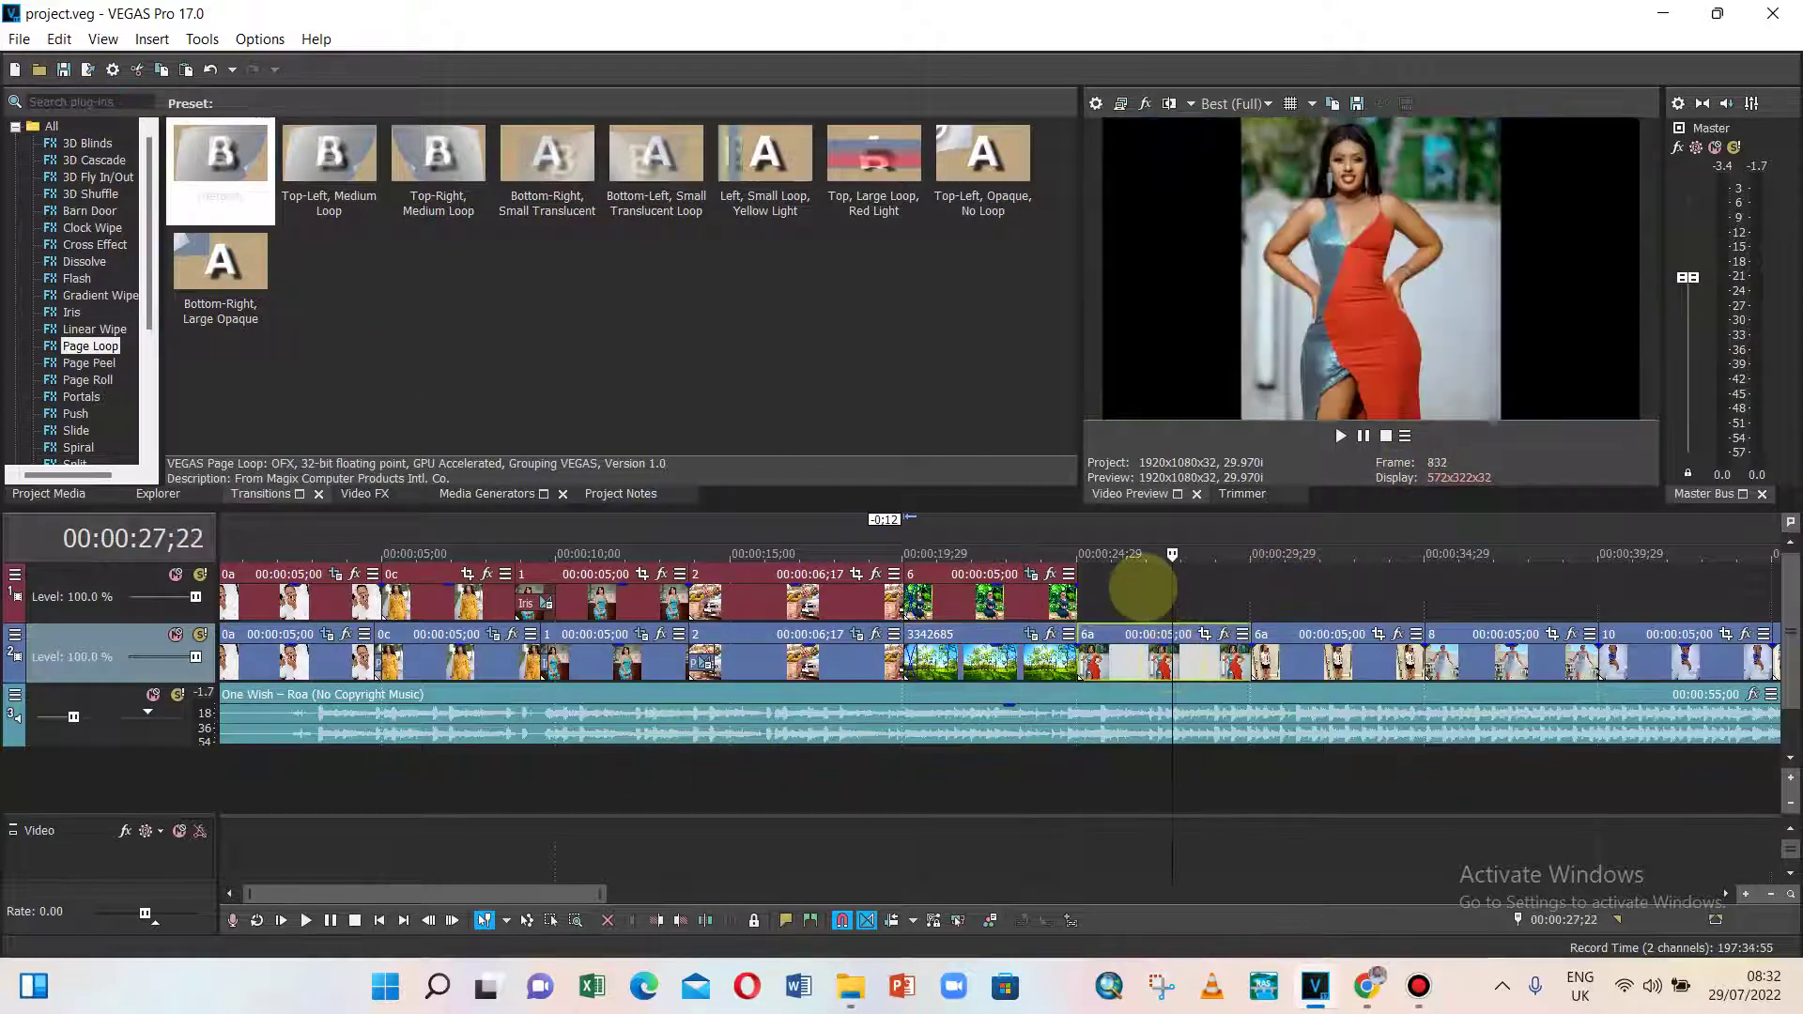
click(1143, 587)
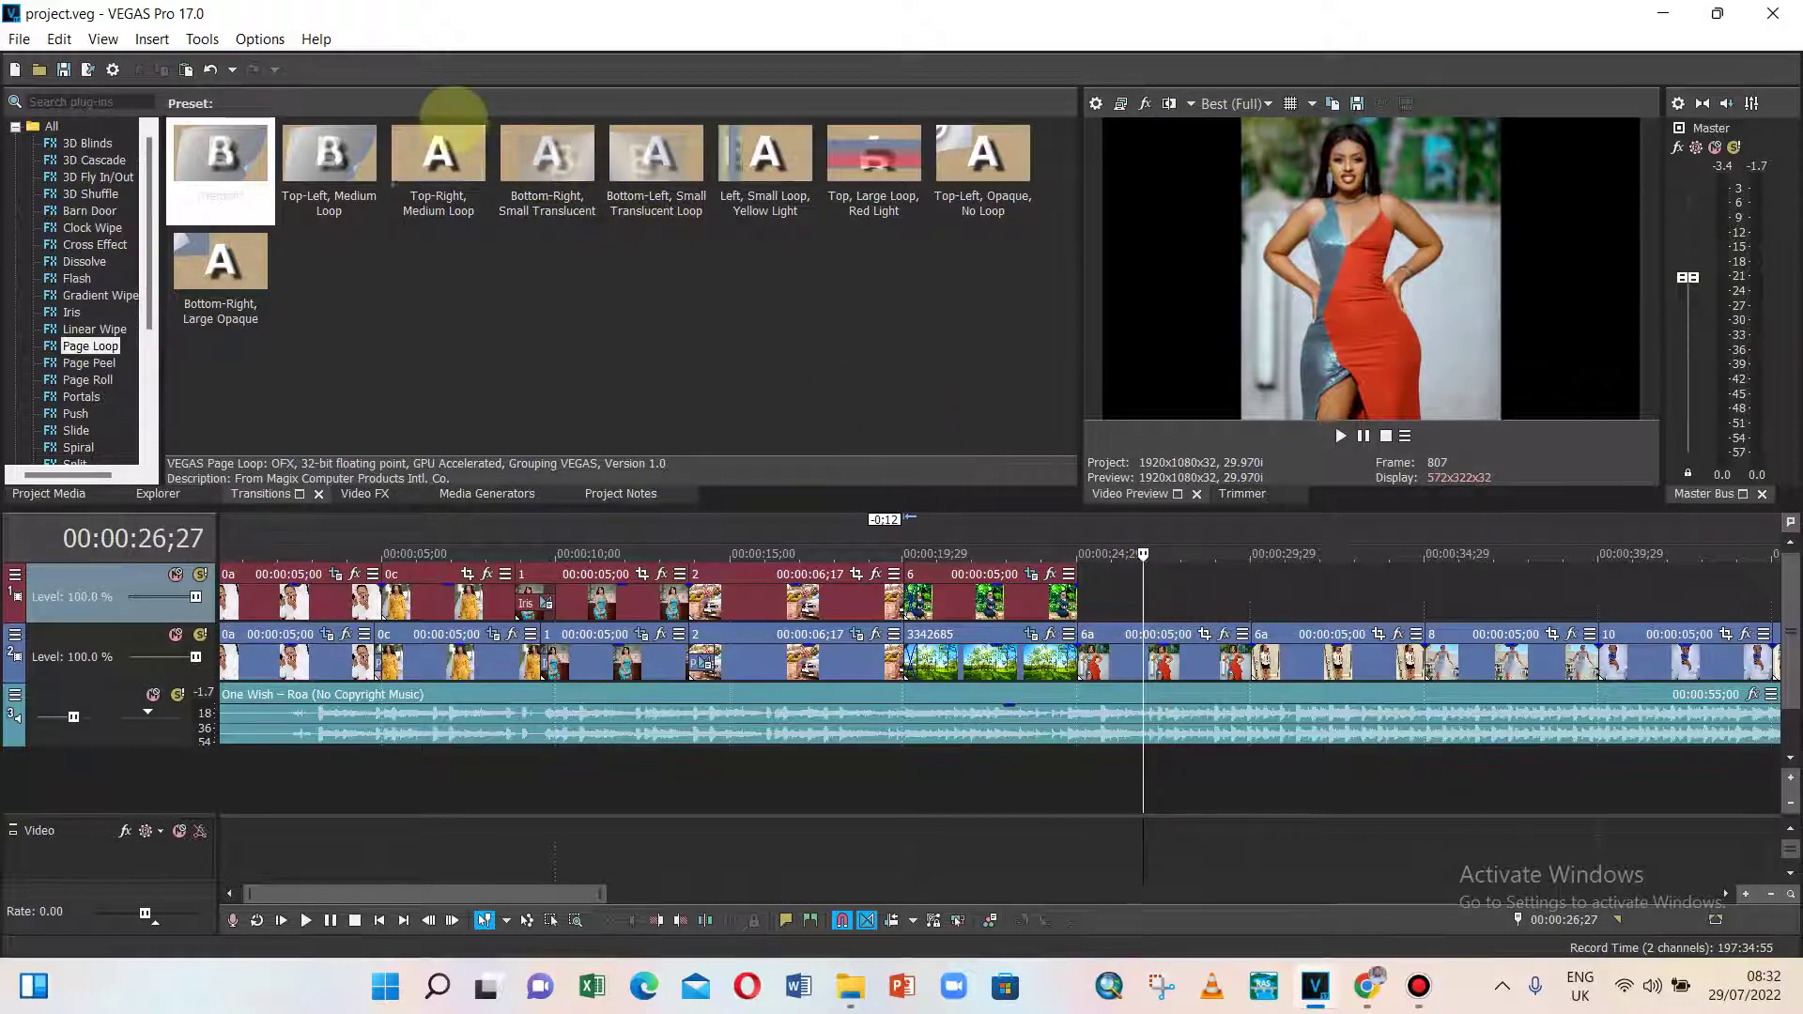
click(152, 38)
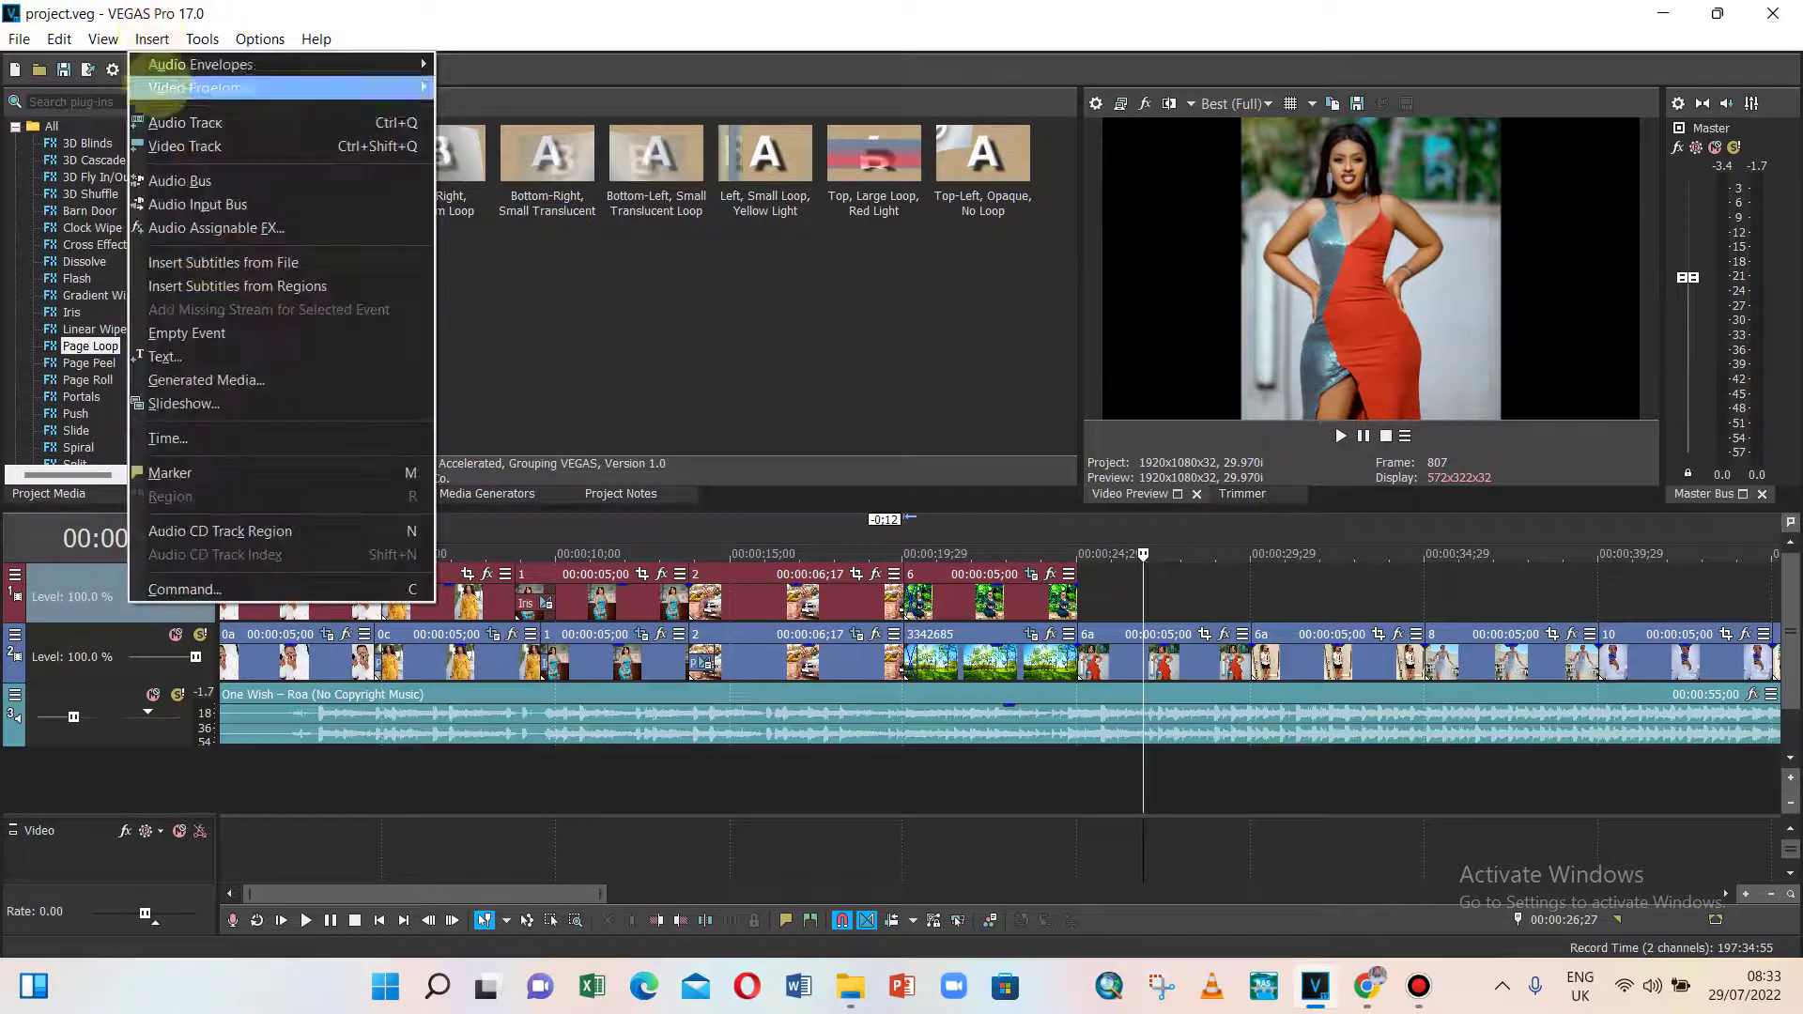
click(181, 357)
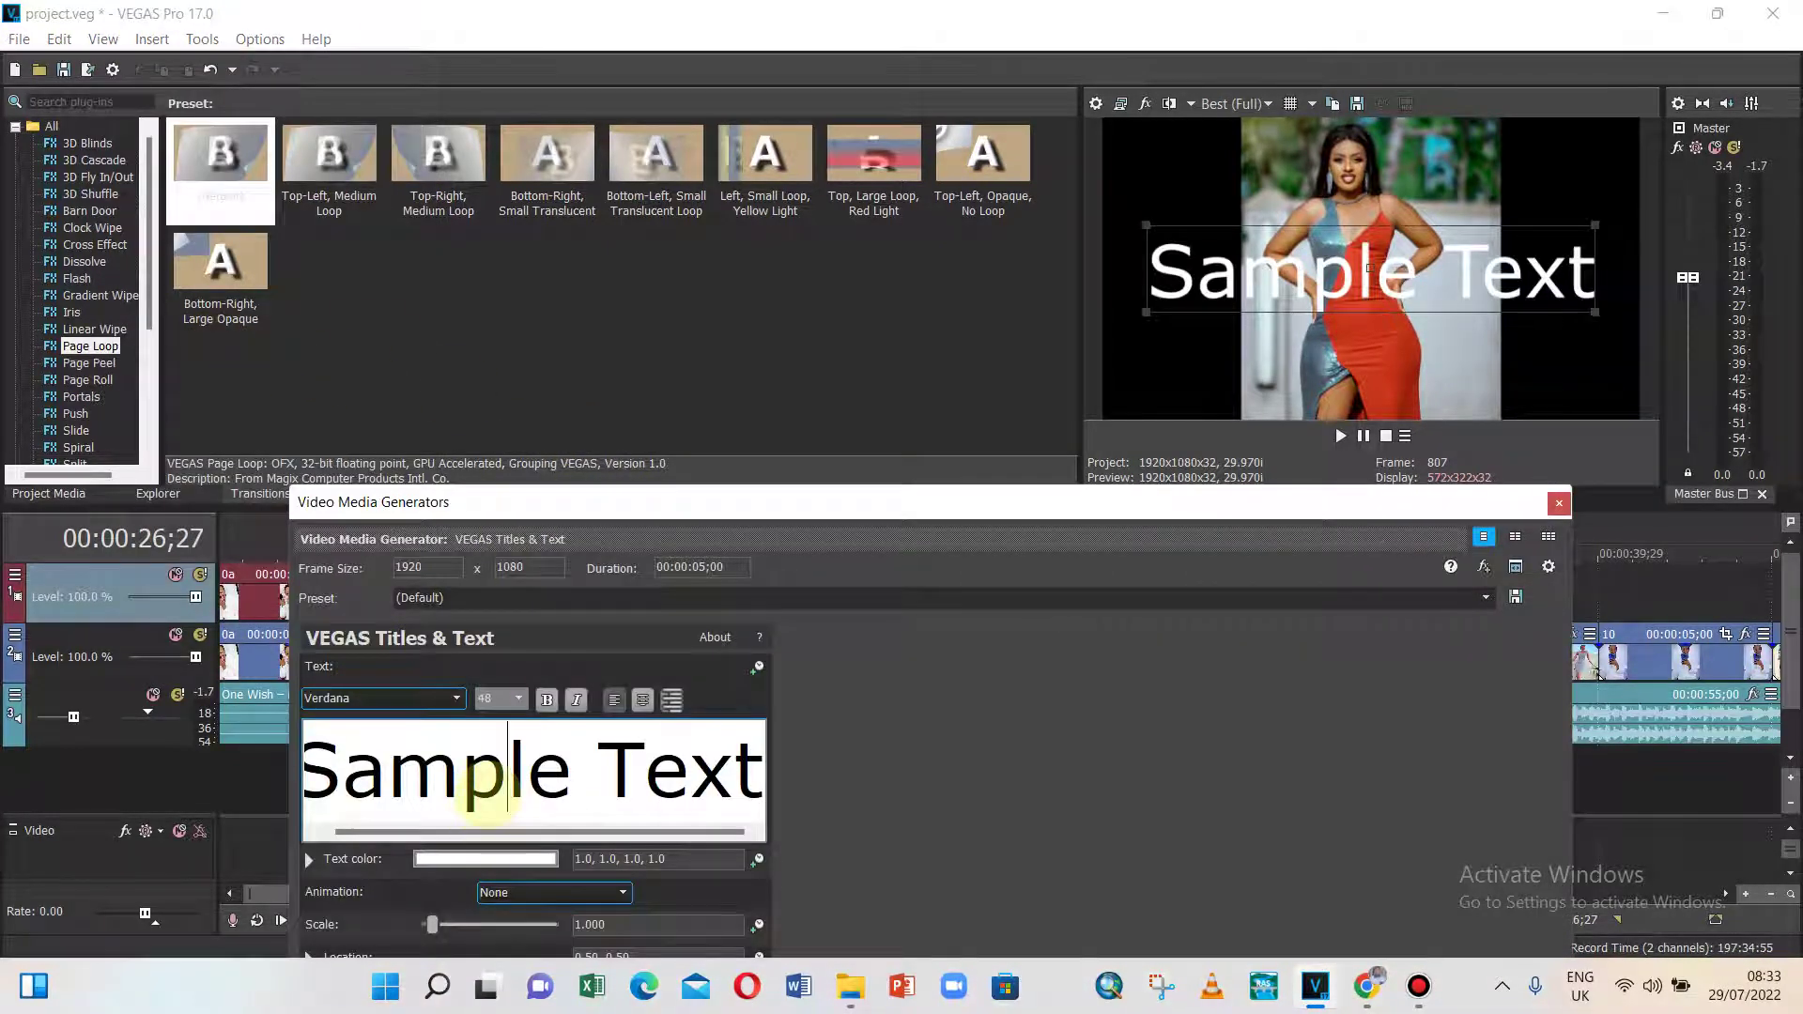
key(Caps_Lock)
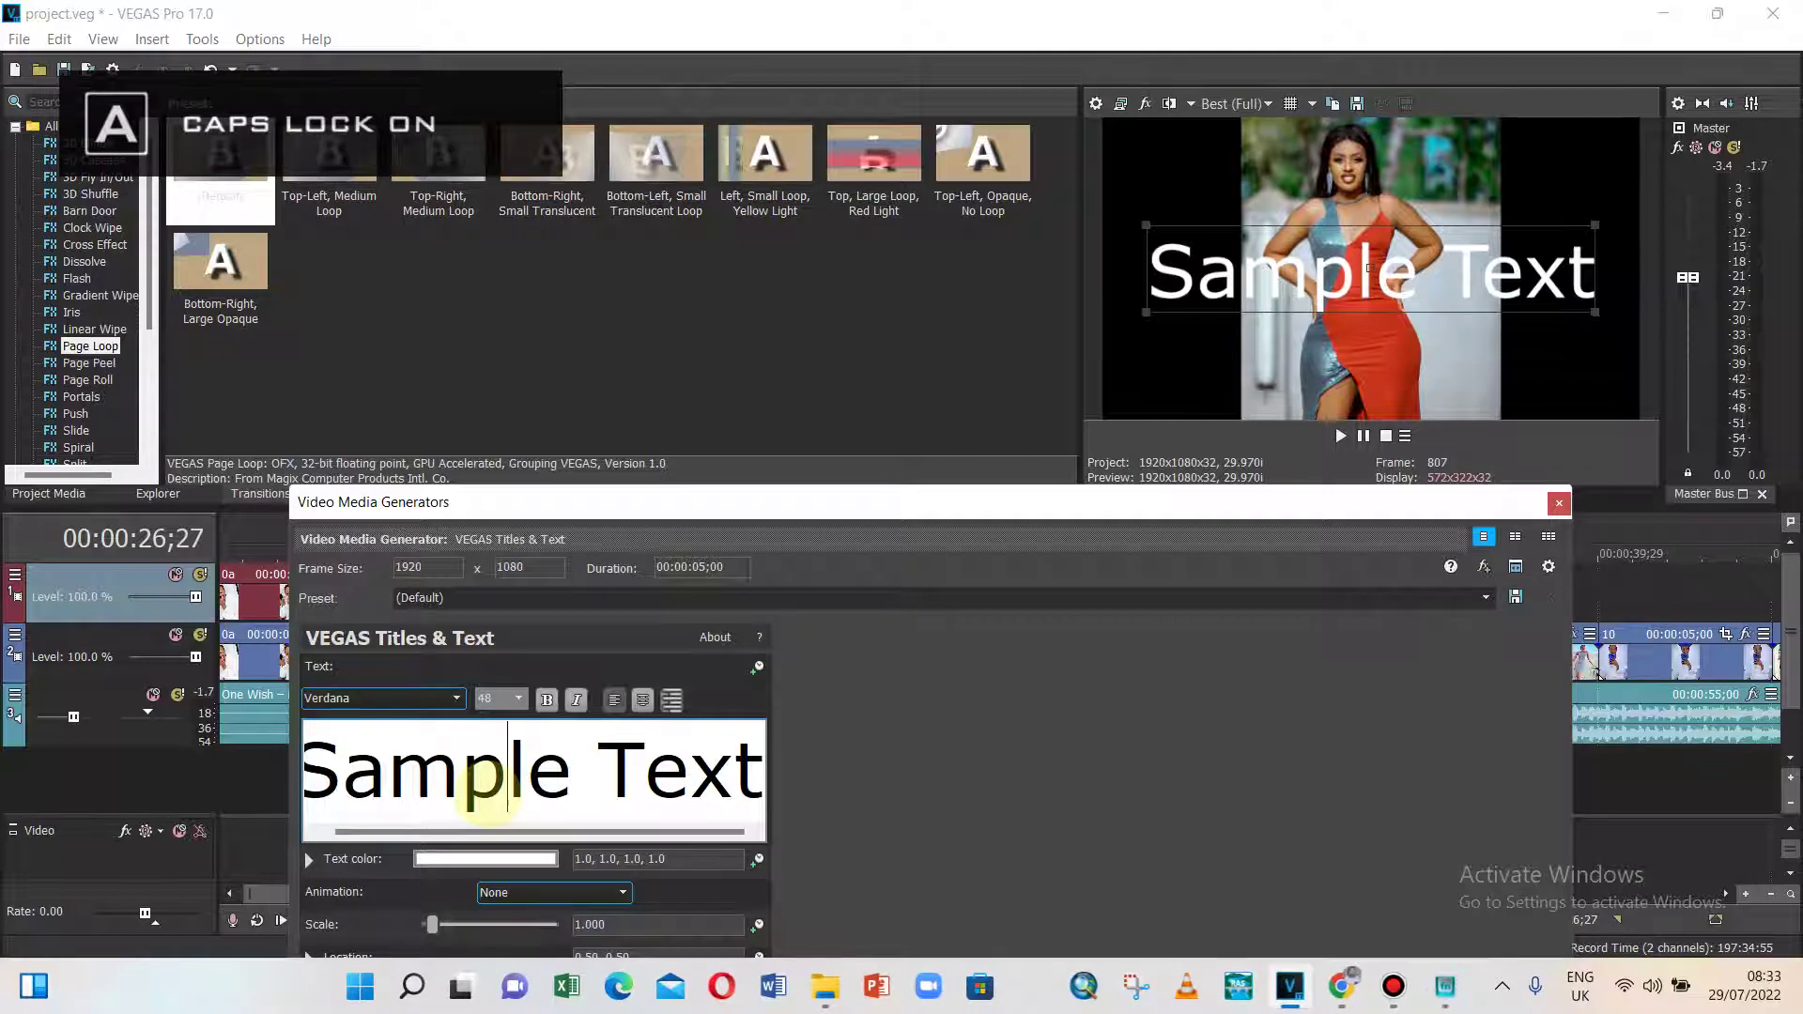
key(ctrl+a)
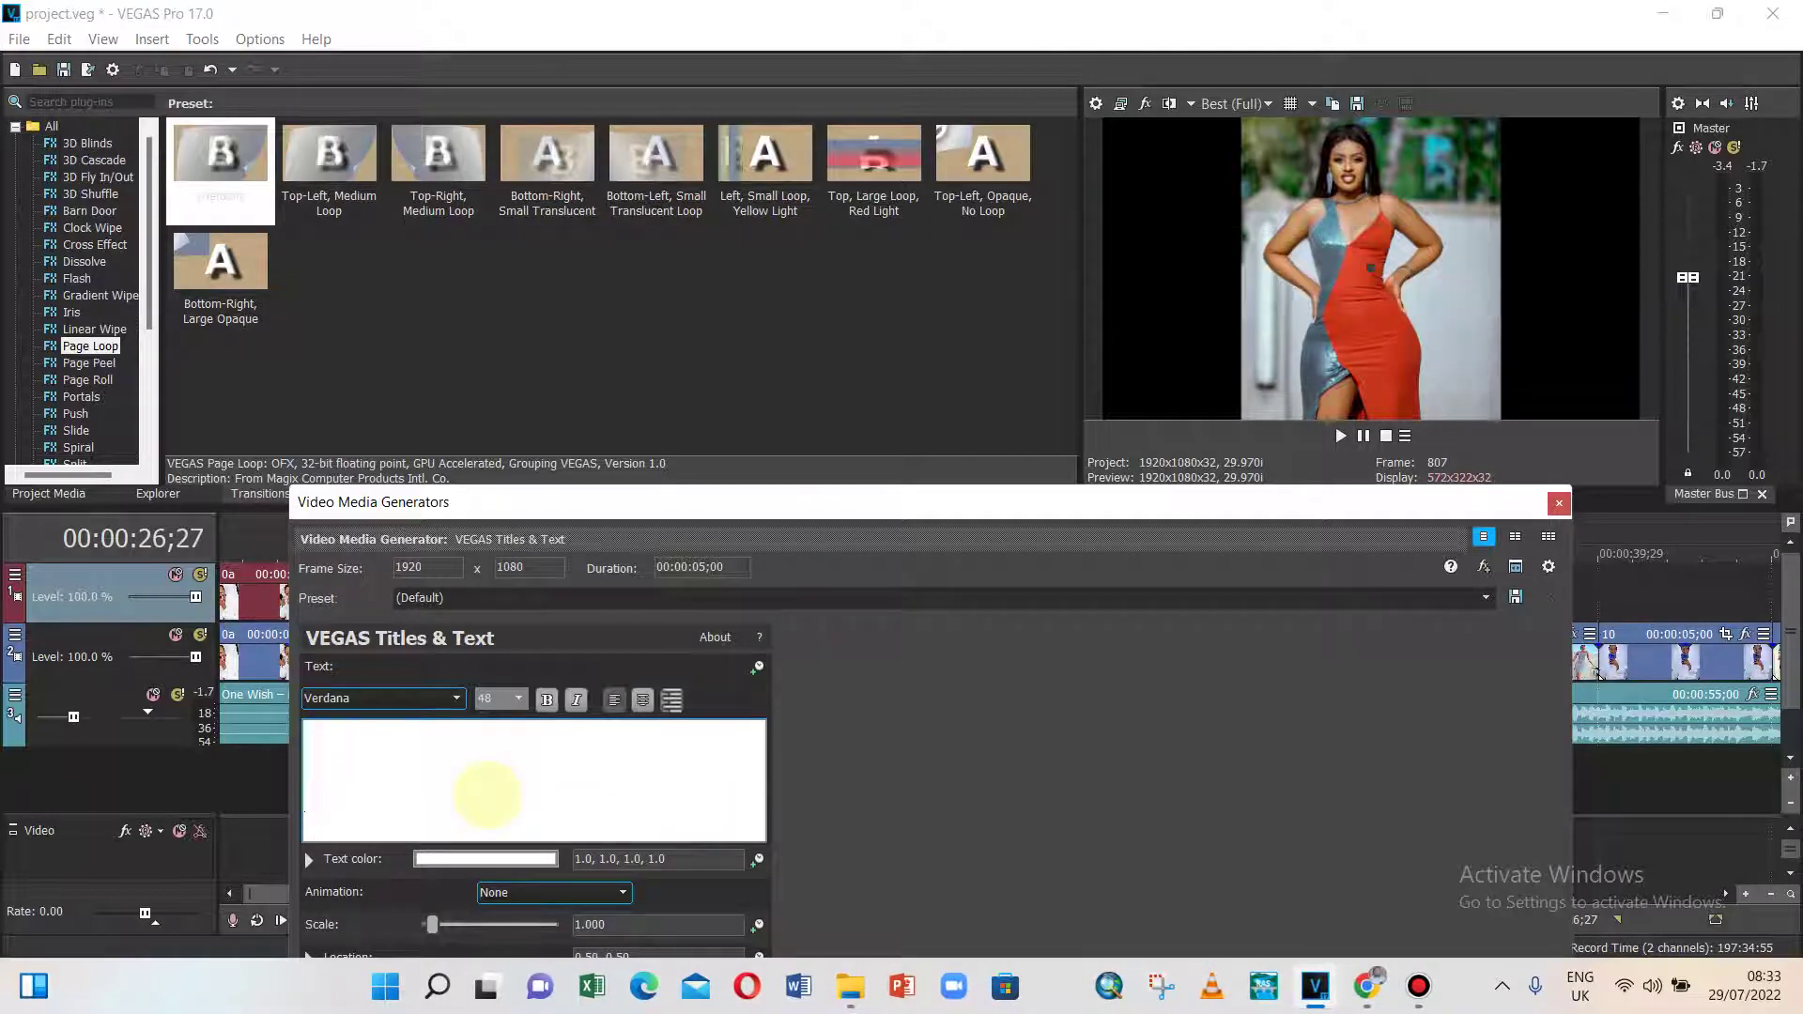
key(Caps_Lock)
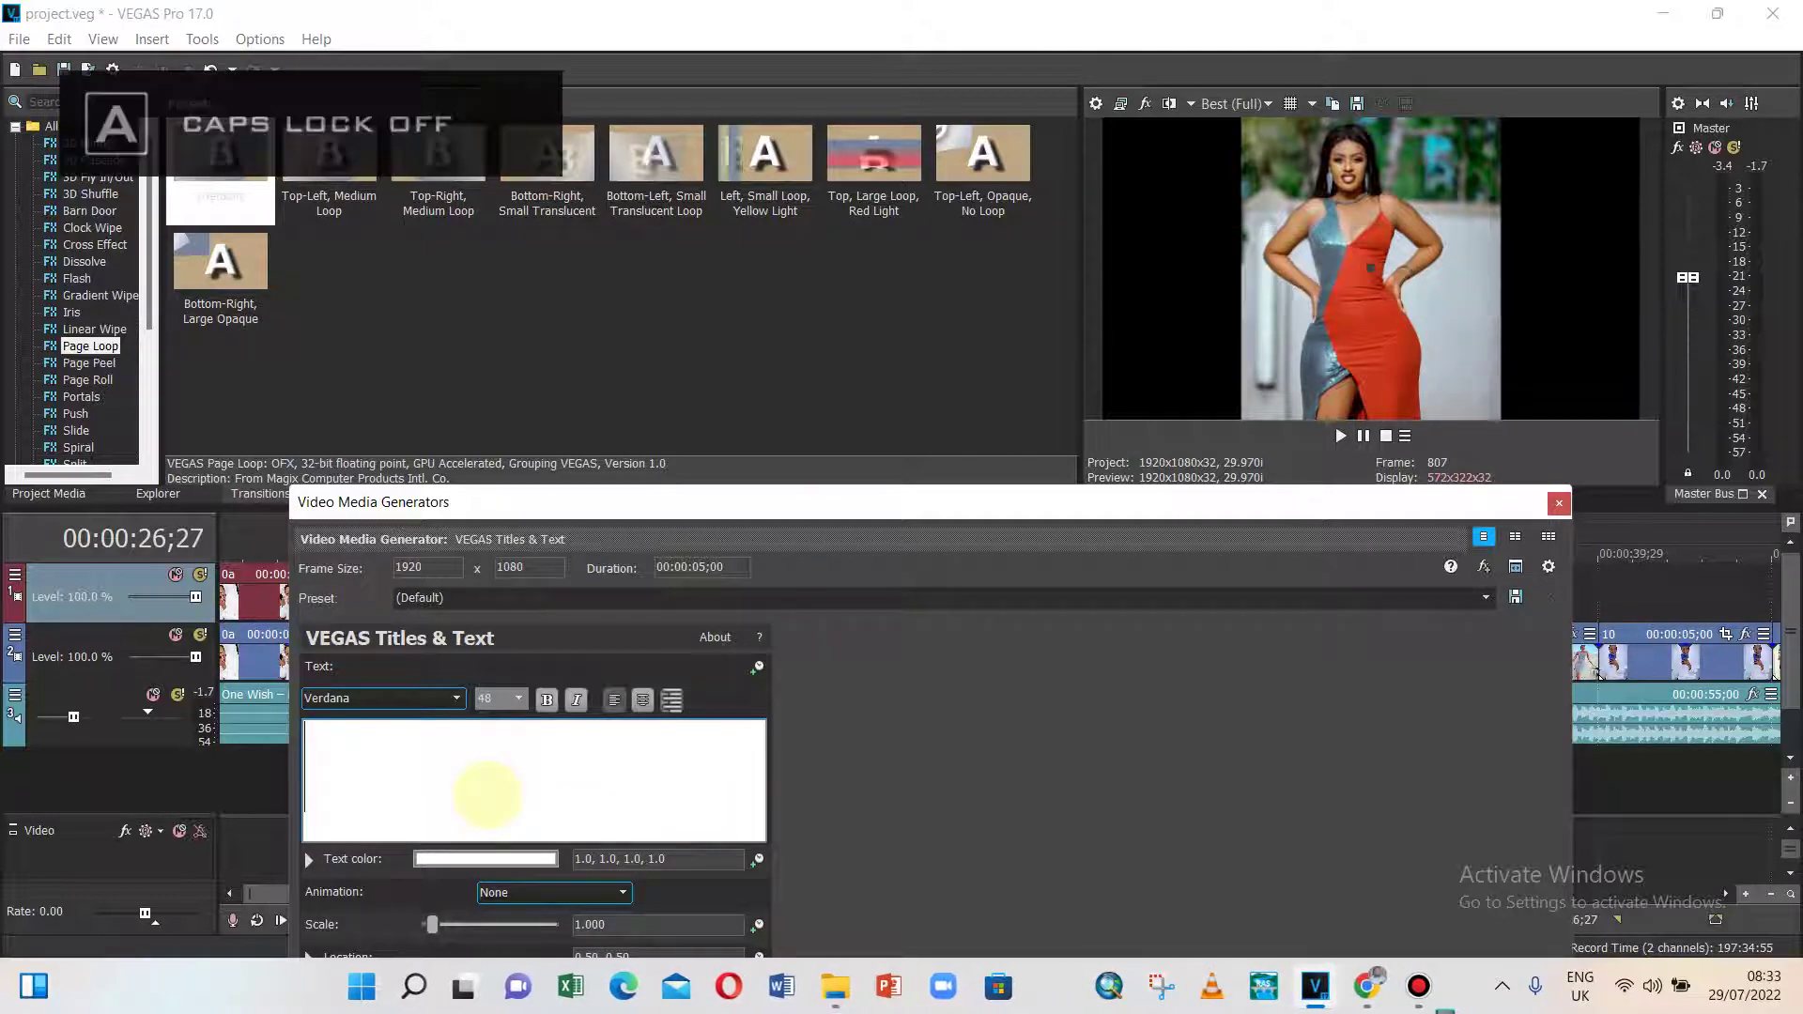
text(i)
key(Caps_Lock)
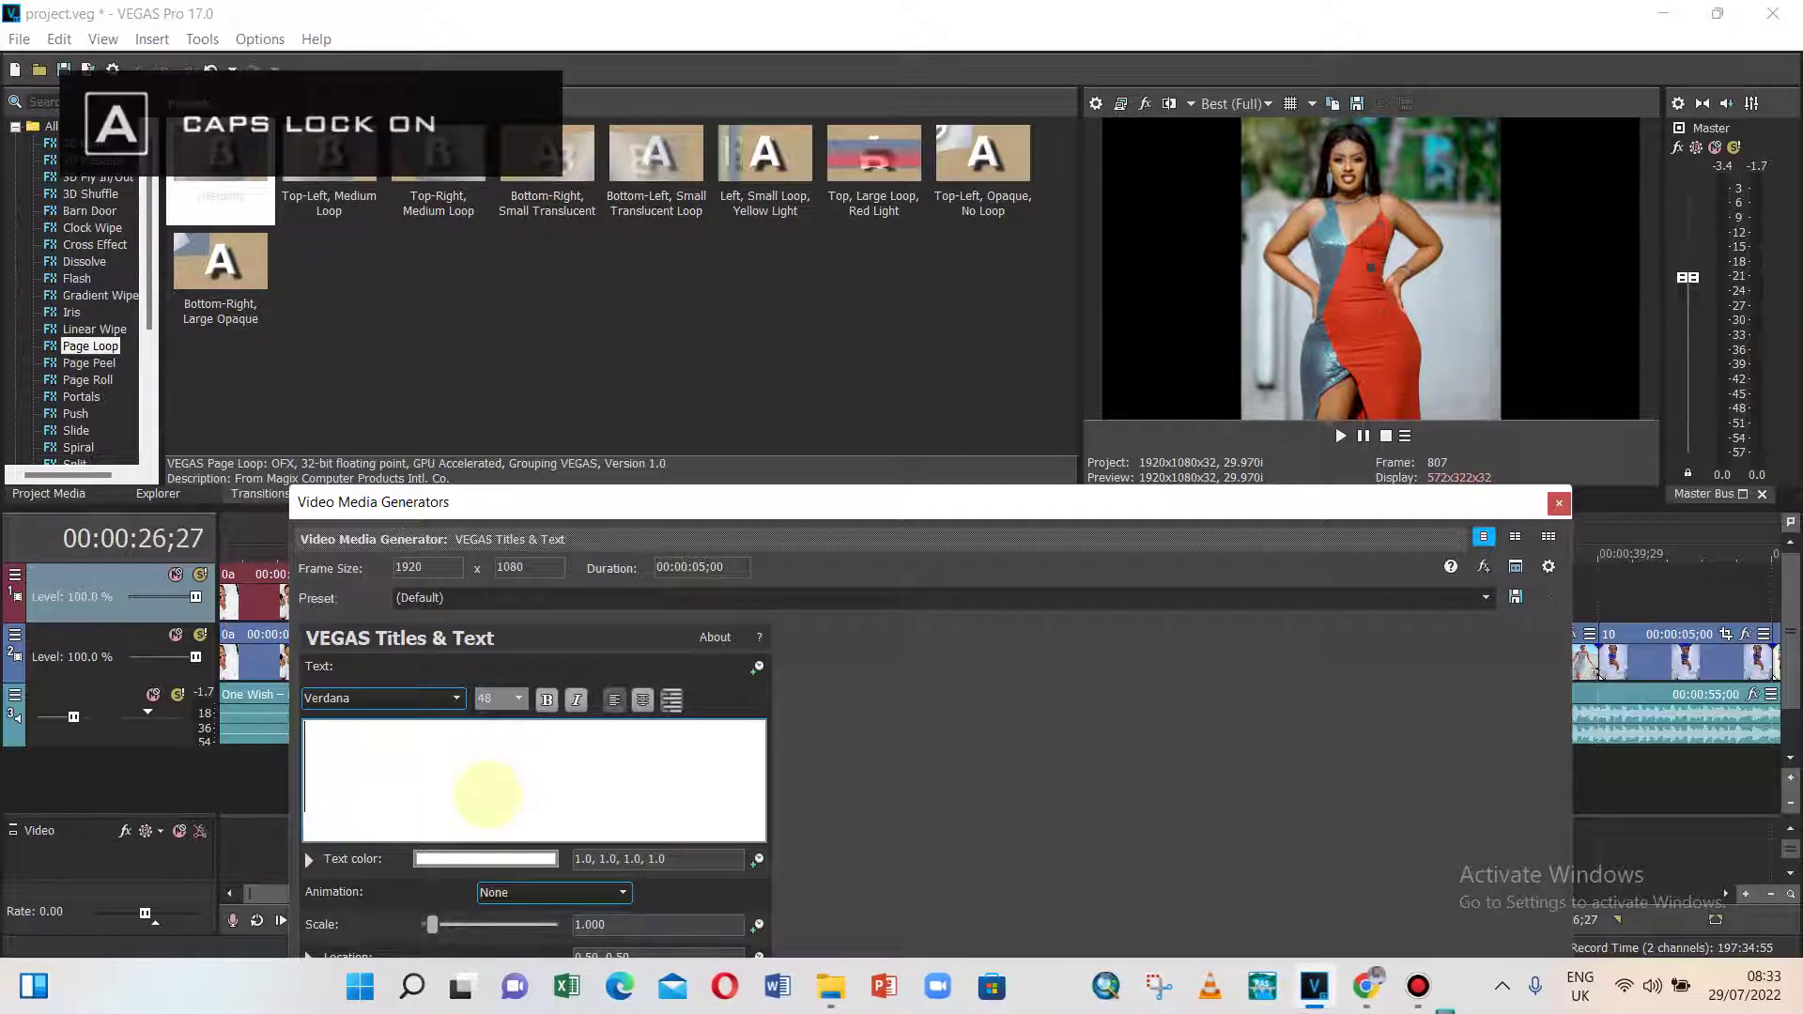
key(BackSpace)
text(I)
key(Caps_Lock)
text(simbi)
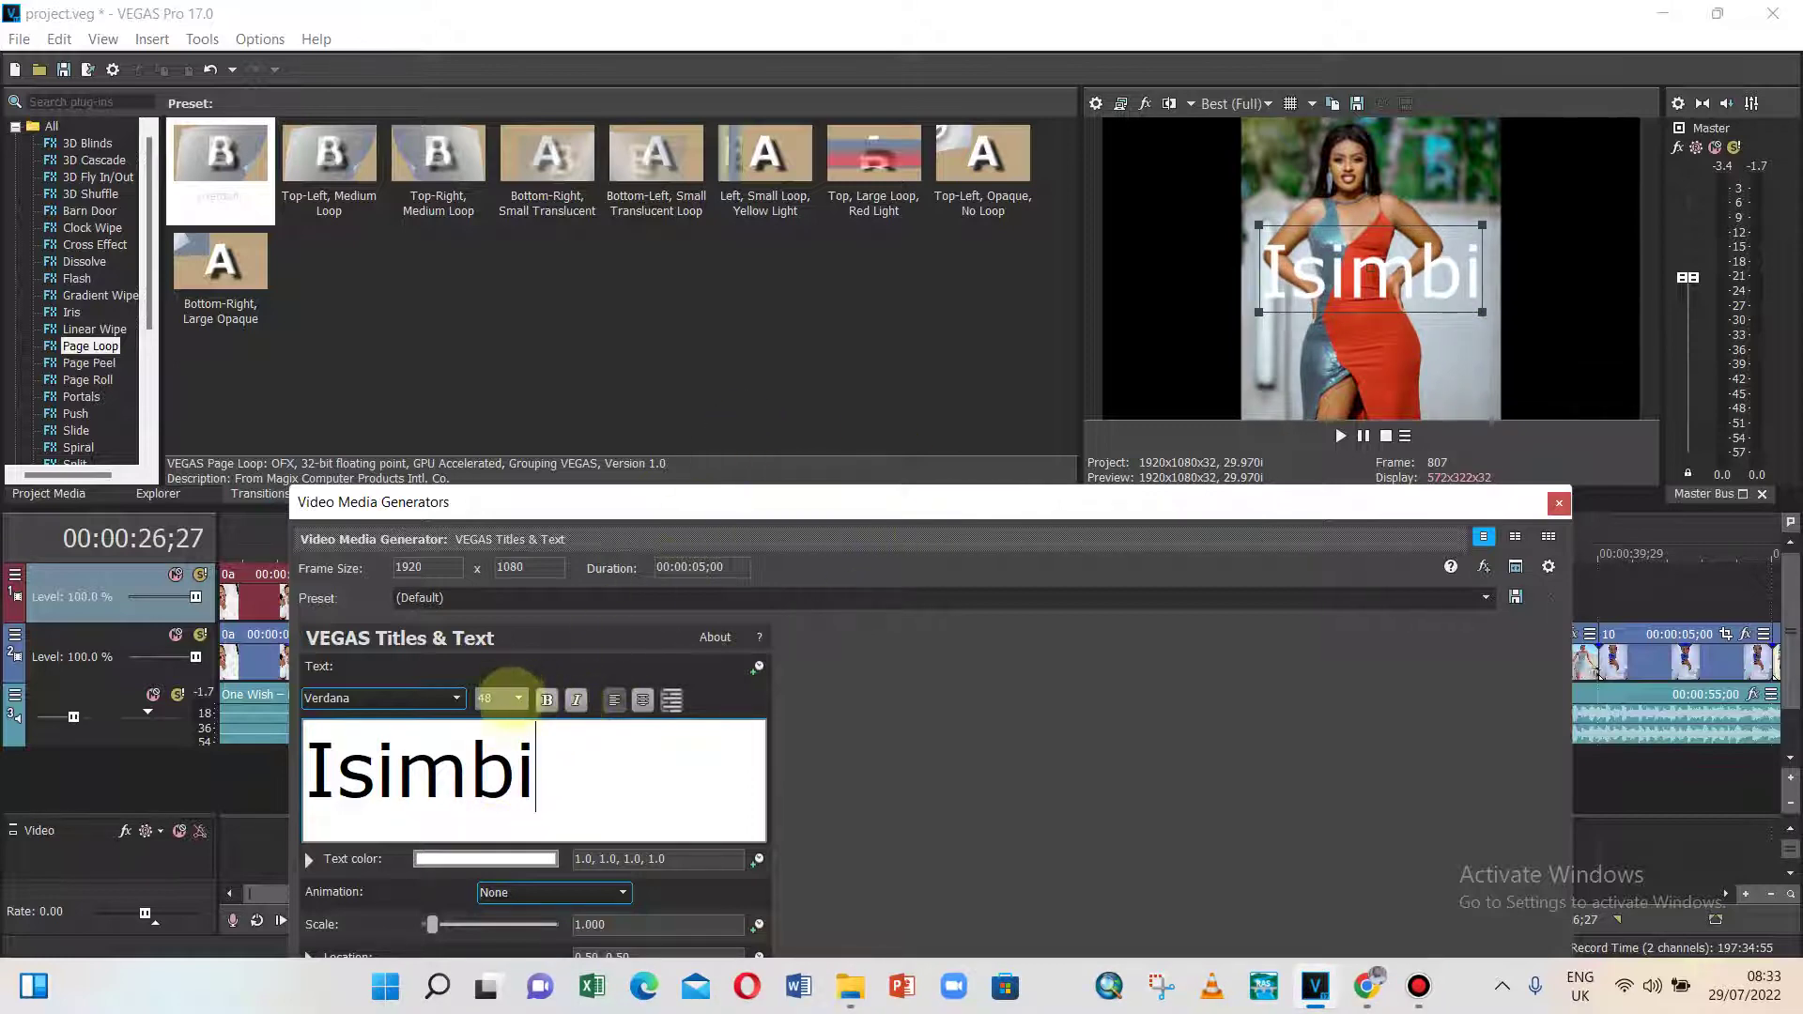
- Format the title text as Century Gothic, size 24, bold and italic
double_click(586, 796)
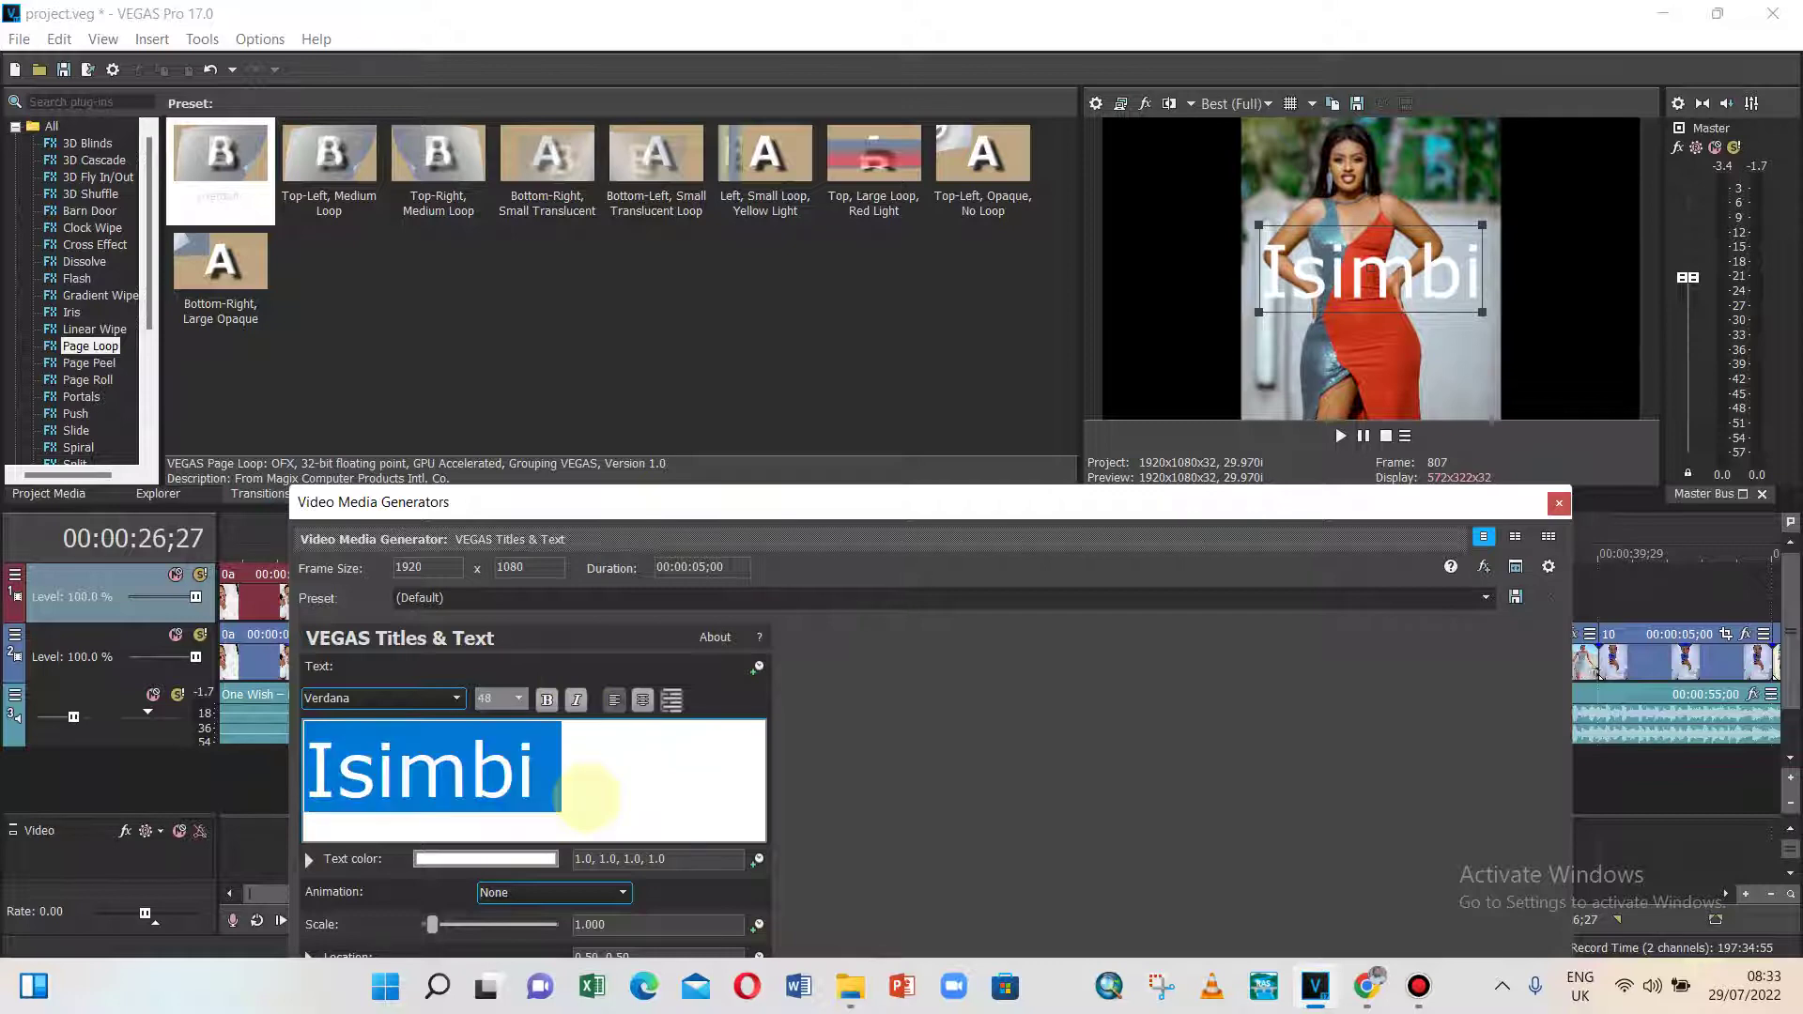
click(456, 698)
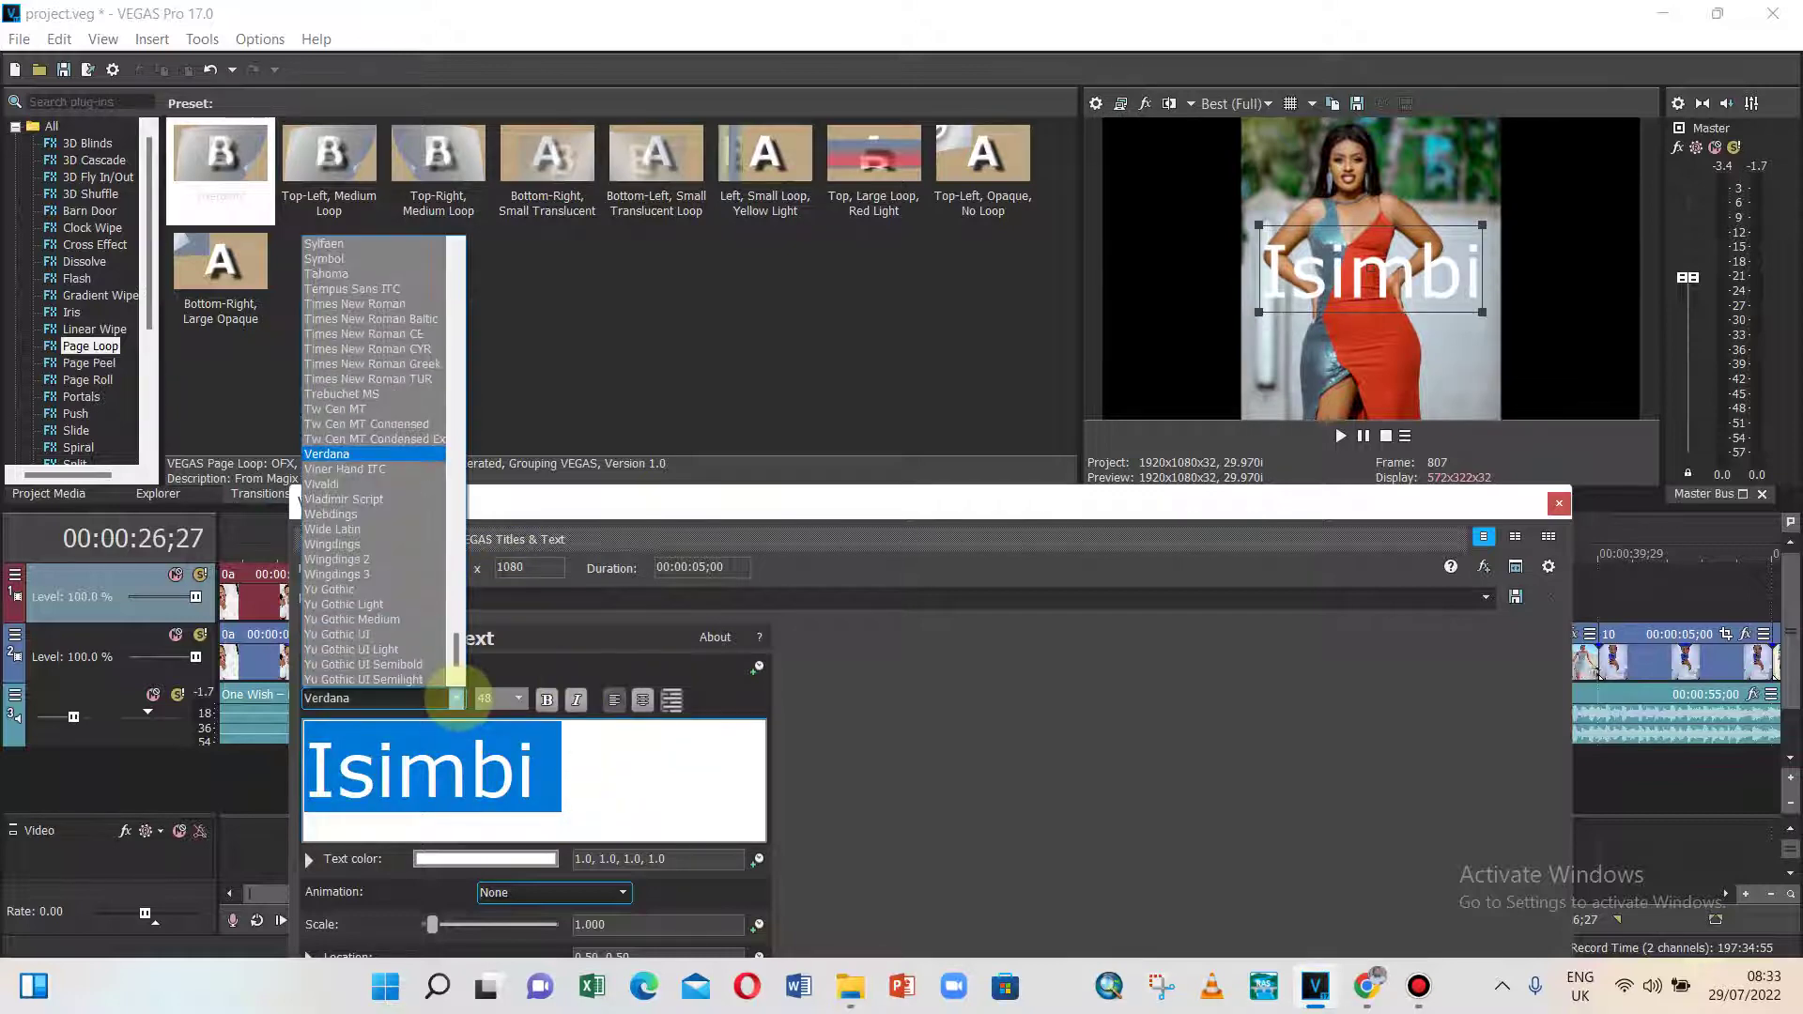
scroll(399, 515, up, 12)
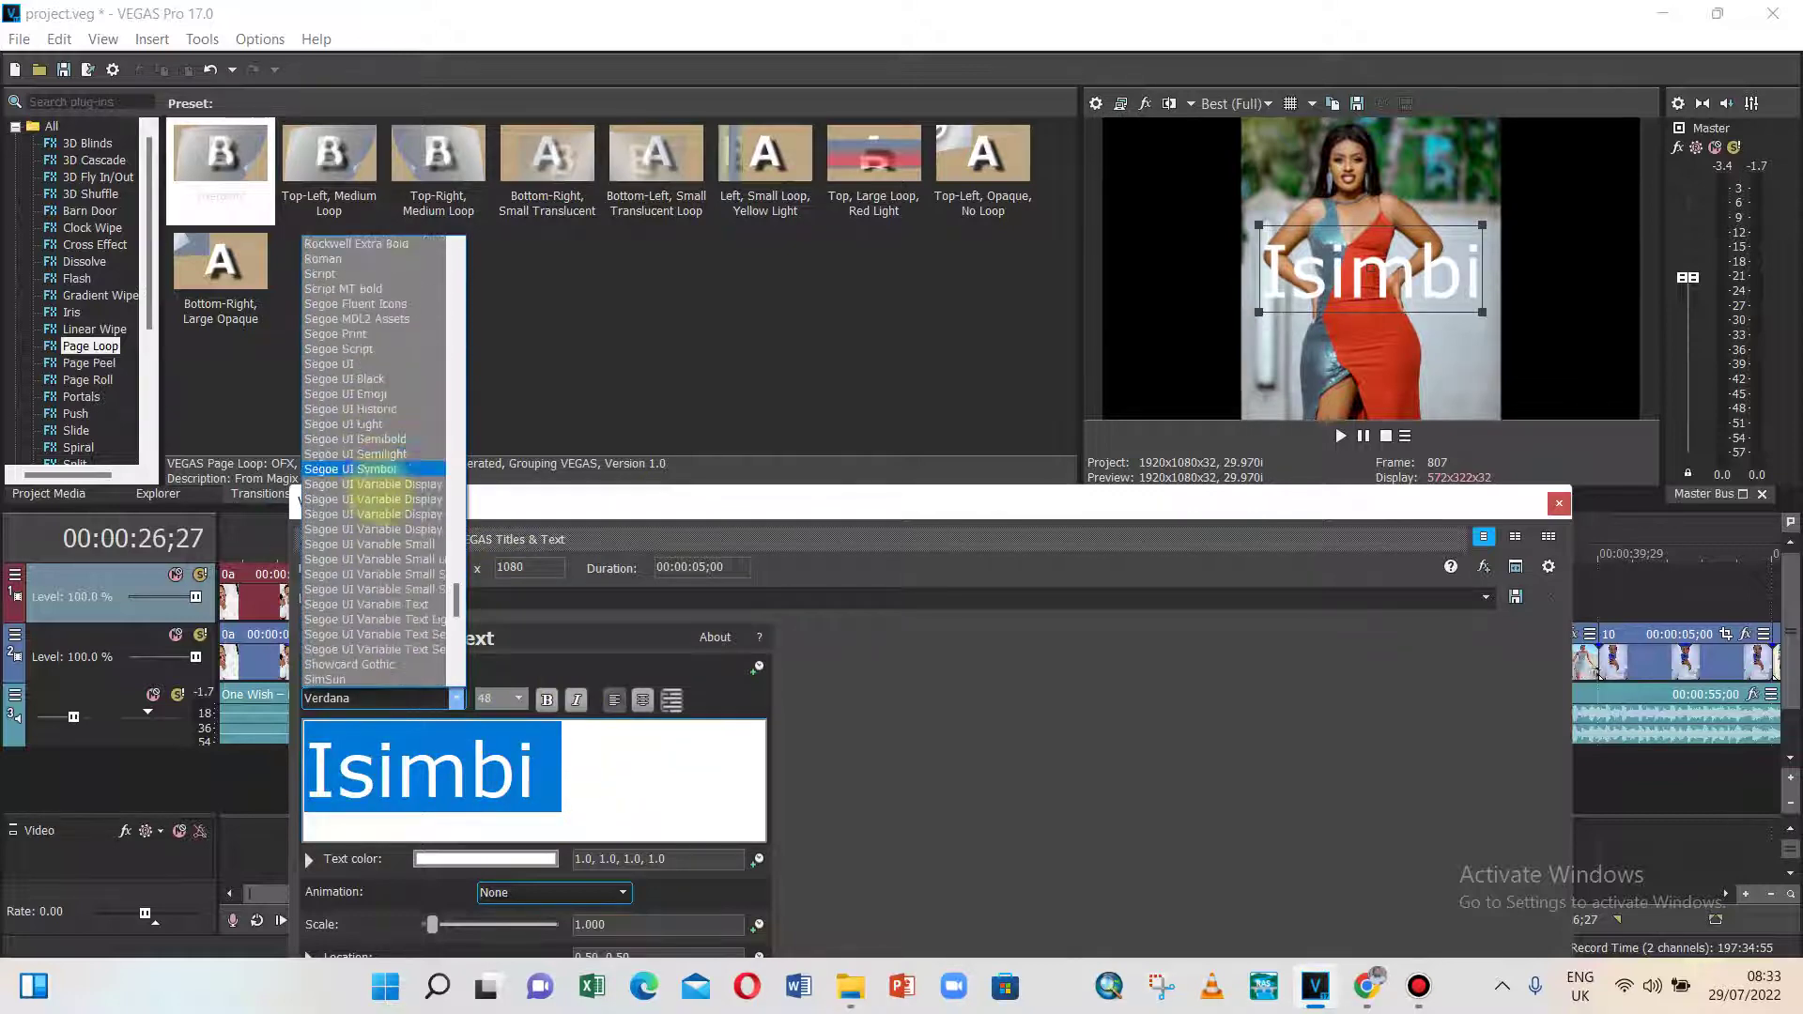
drag(457, 598, 452, 363)
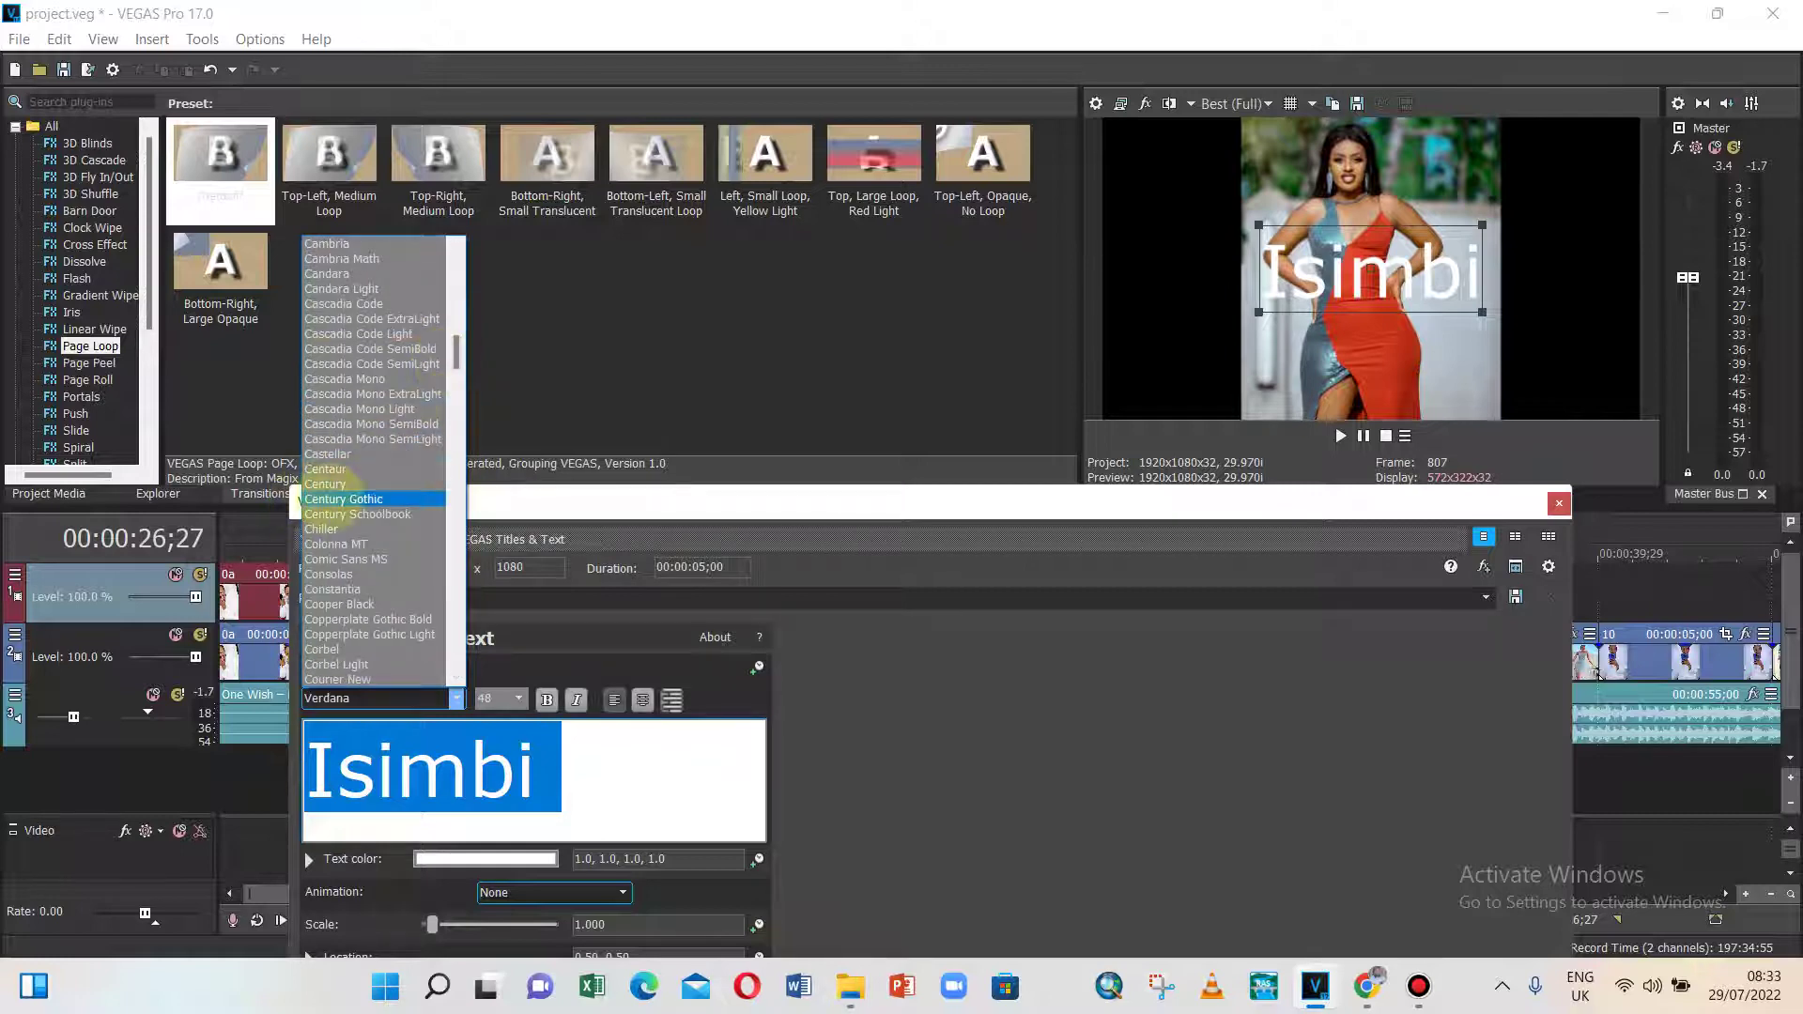
click(333, 496)
click(519, 698)
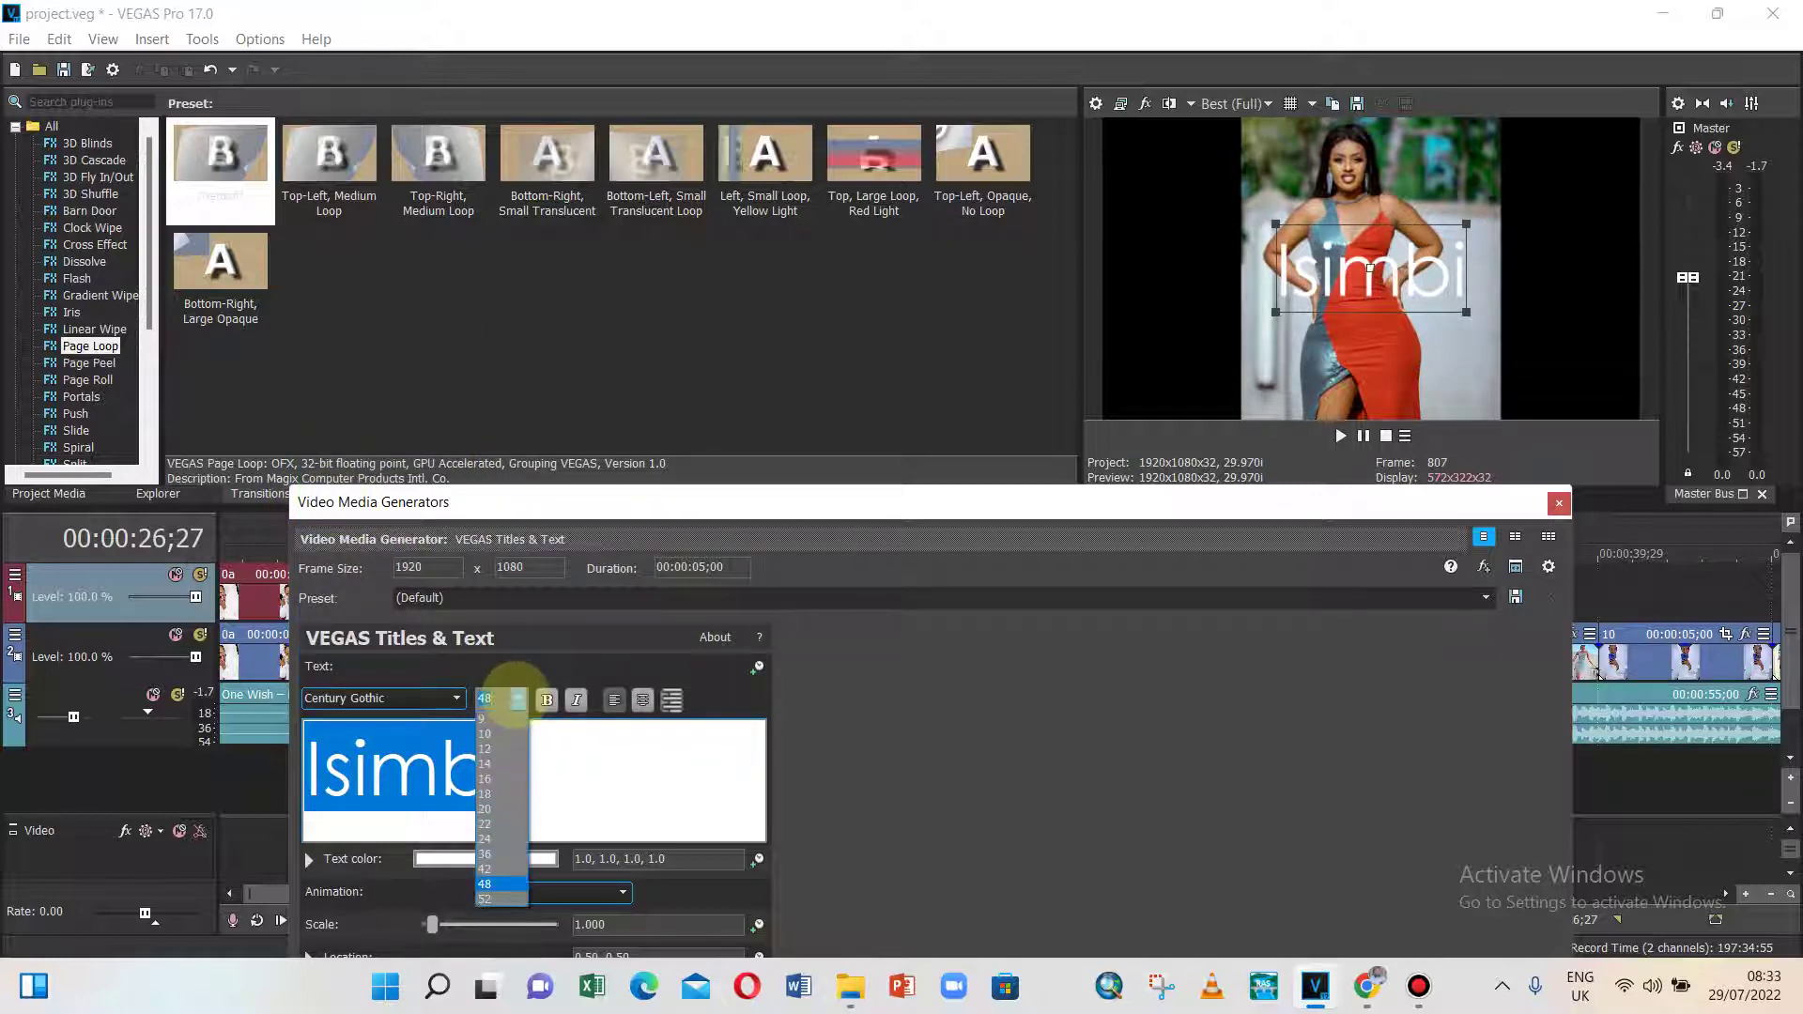
click(498, 837)
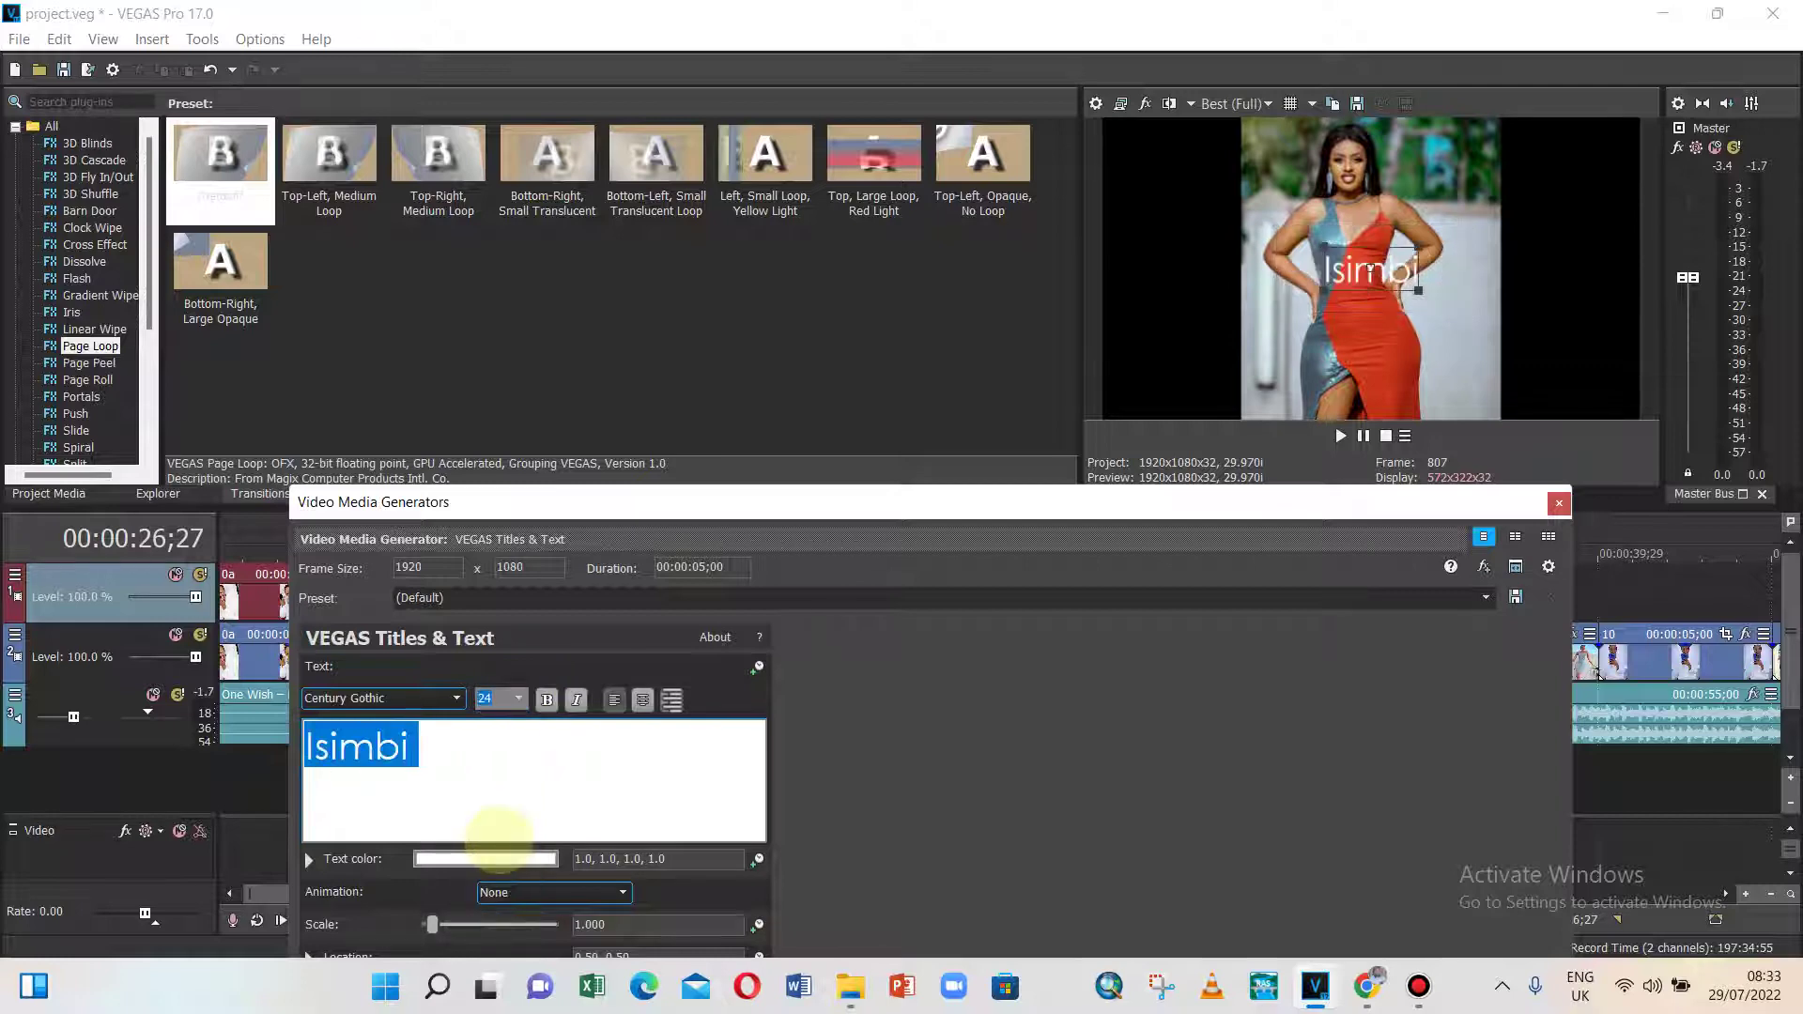
click(547, 700)
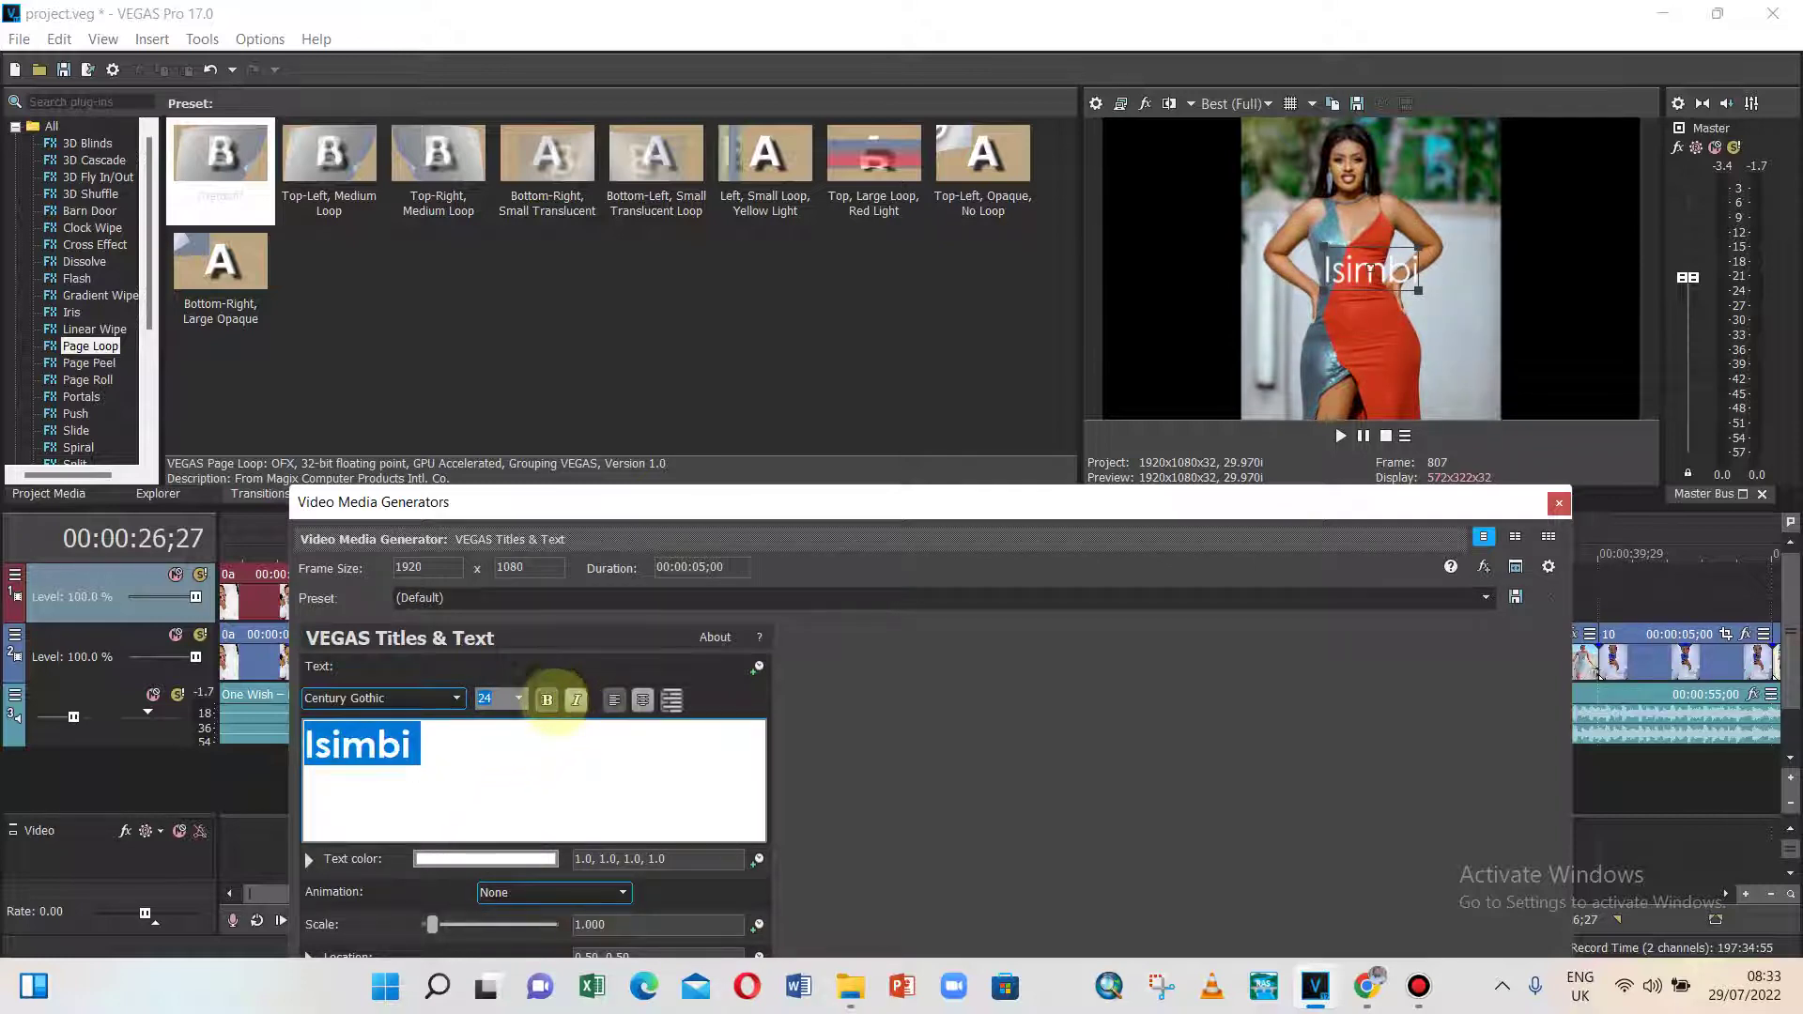
click(576, 699)
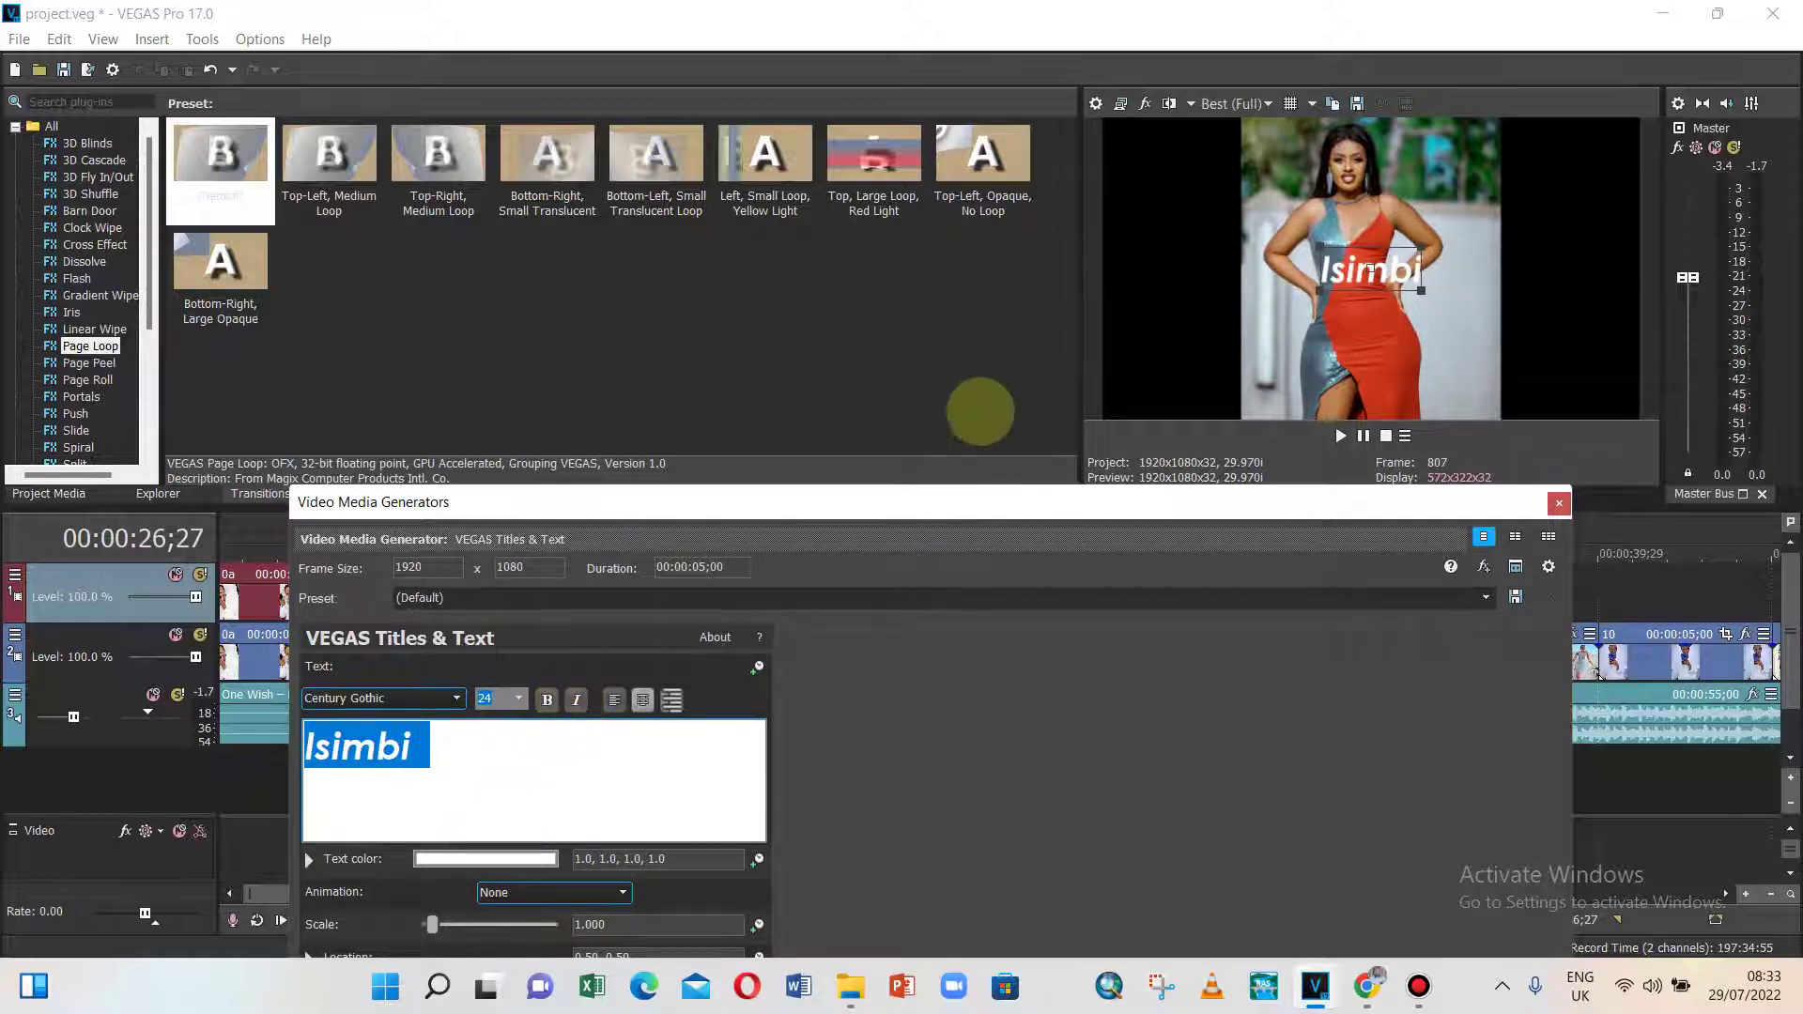
- Set the title's text color to yellow (1.0, 0.97, 0.33, 1.0) and close the Video Media Generators window
click(507, 857)
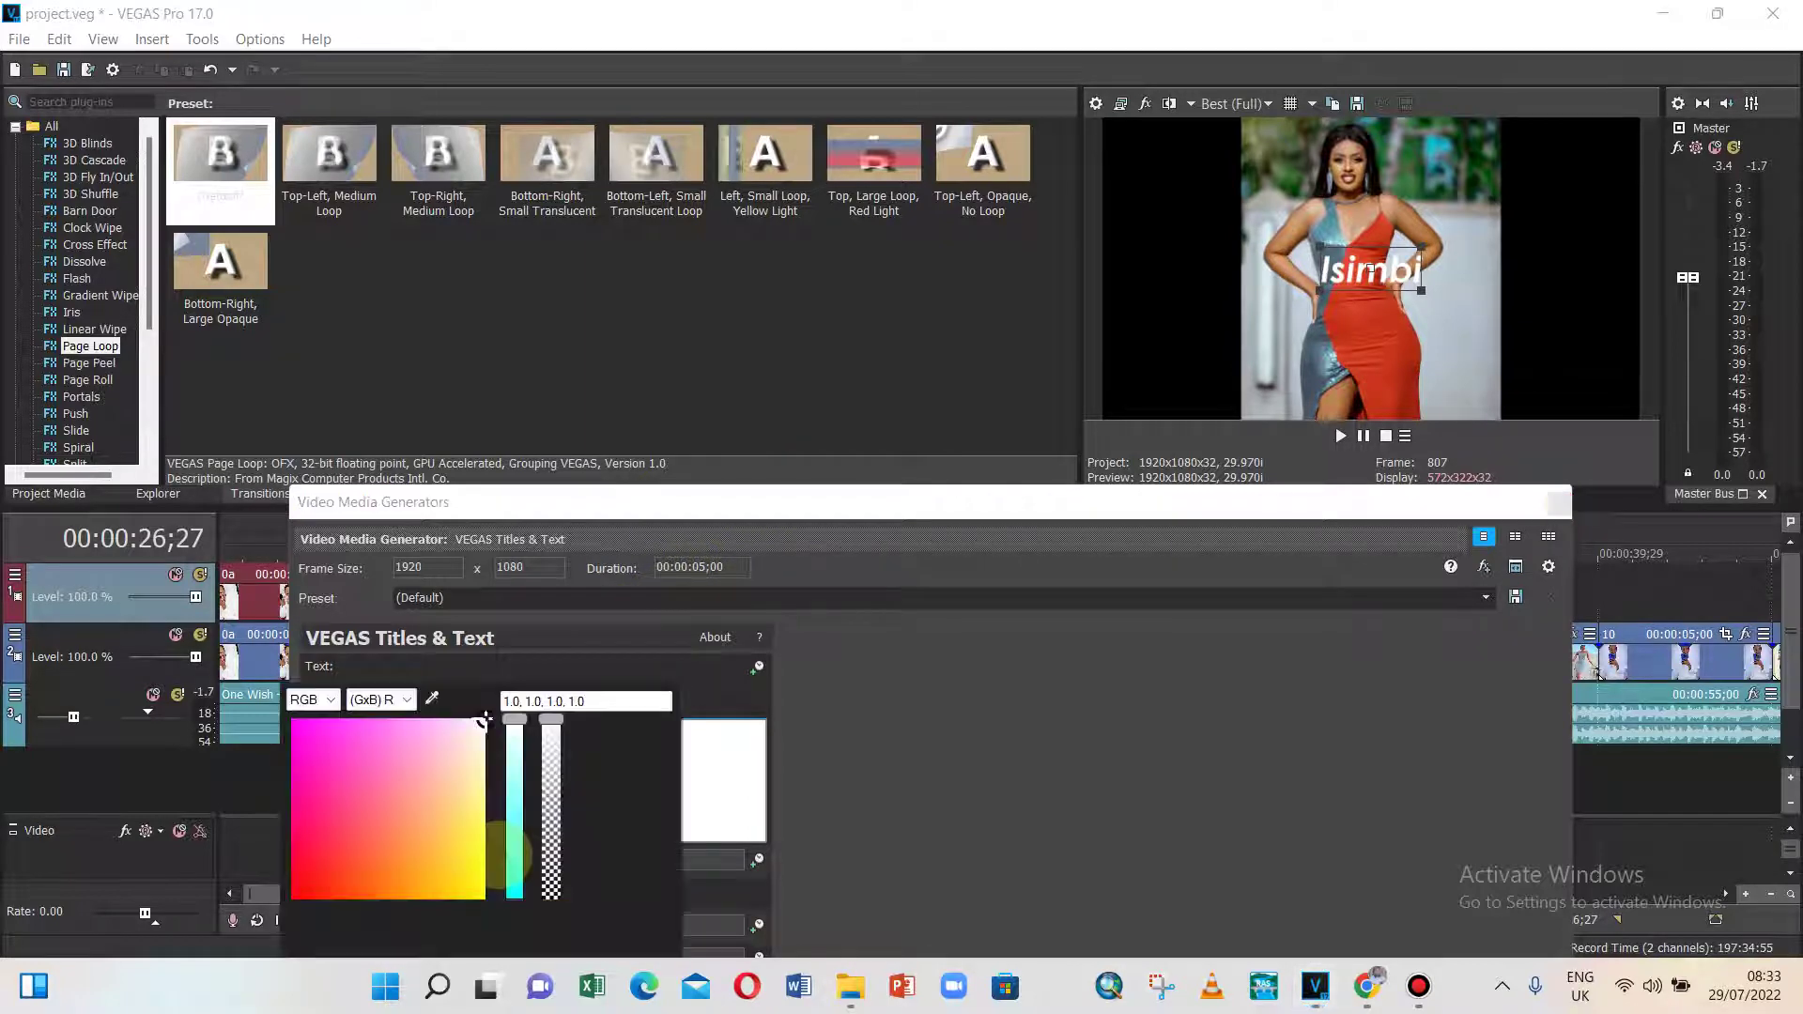
mouse_move(322, 730)
mouse_down()
mouse_move(364, 855)
mouse_move(479, 840)
mouse_up()
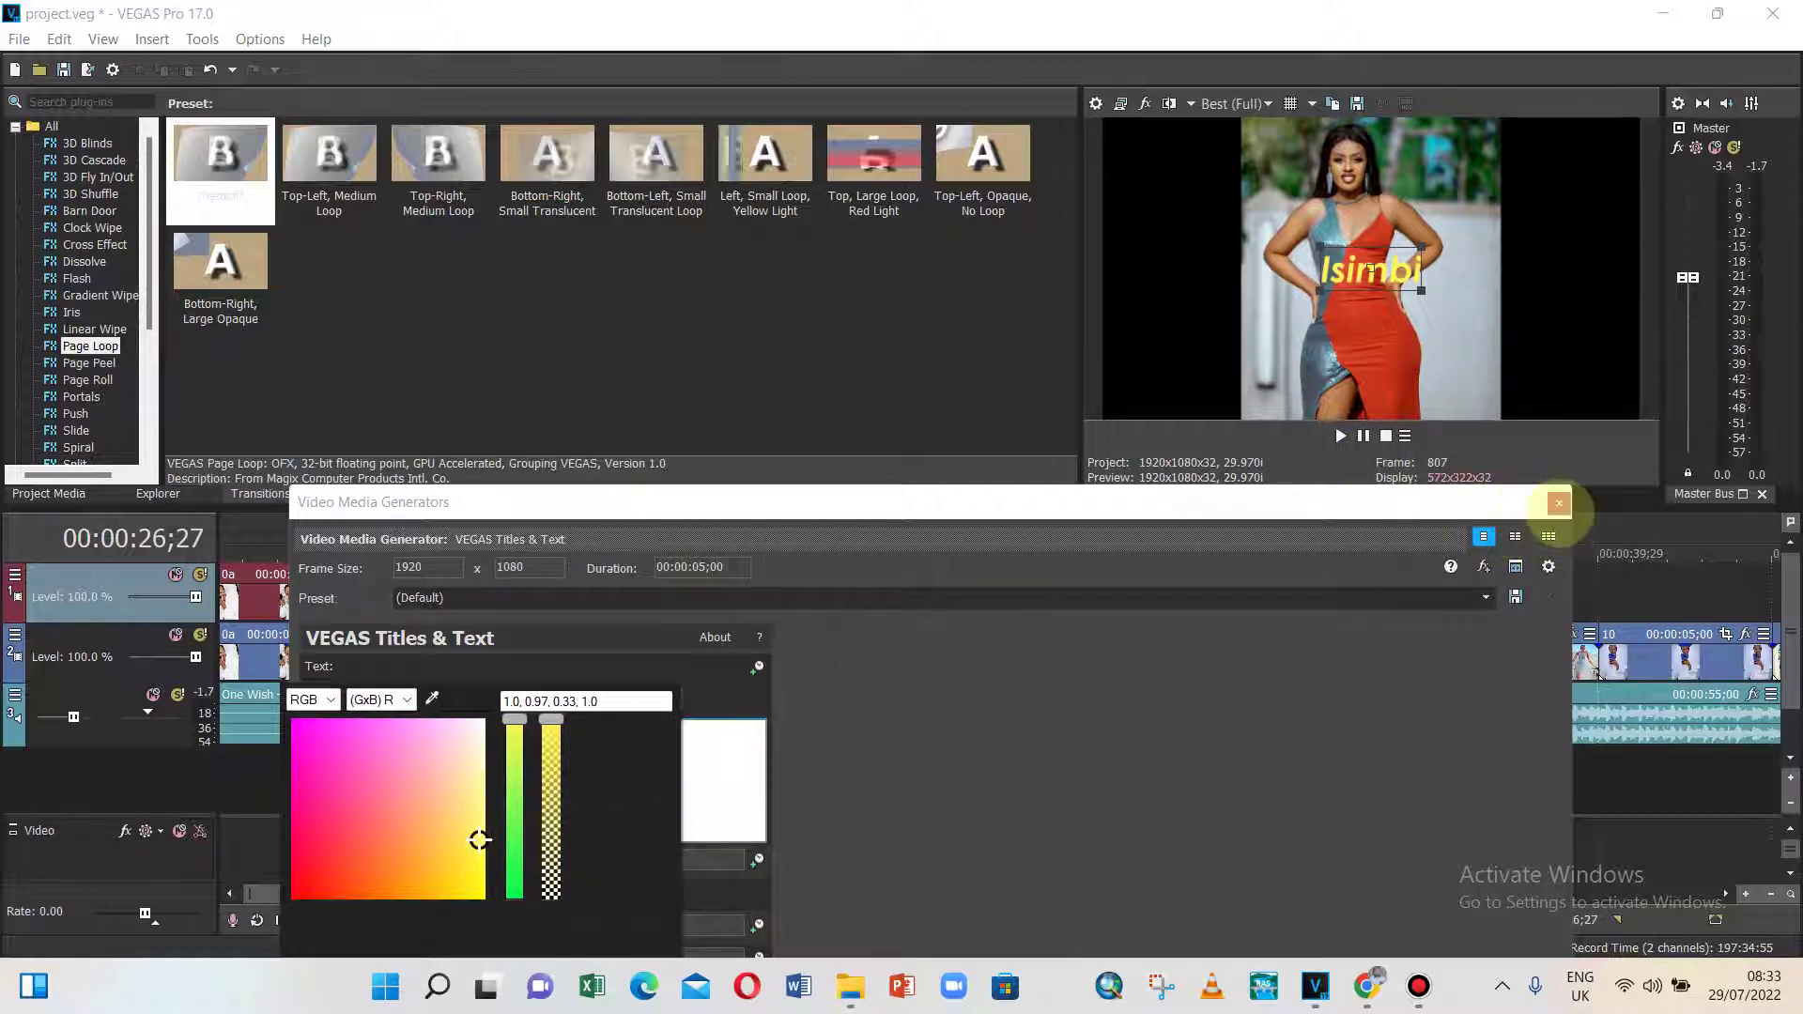
click(1557, 505)
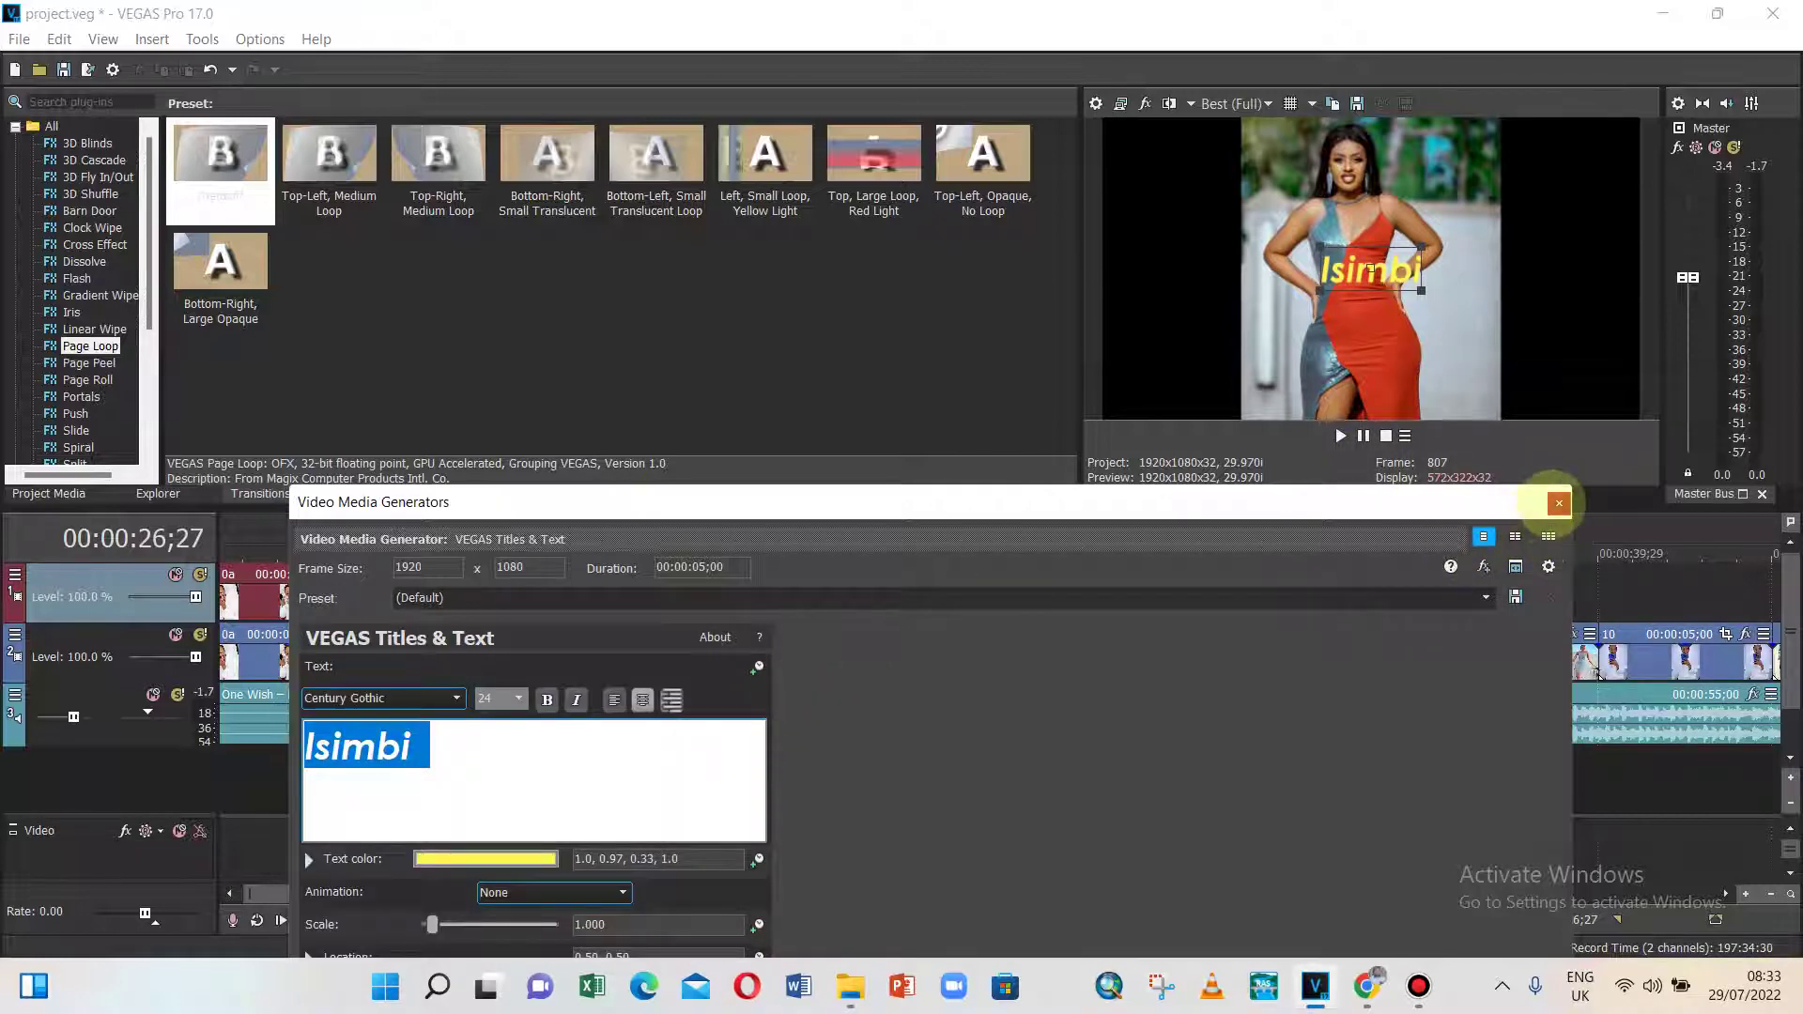
click(1558, 503)
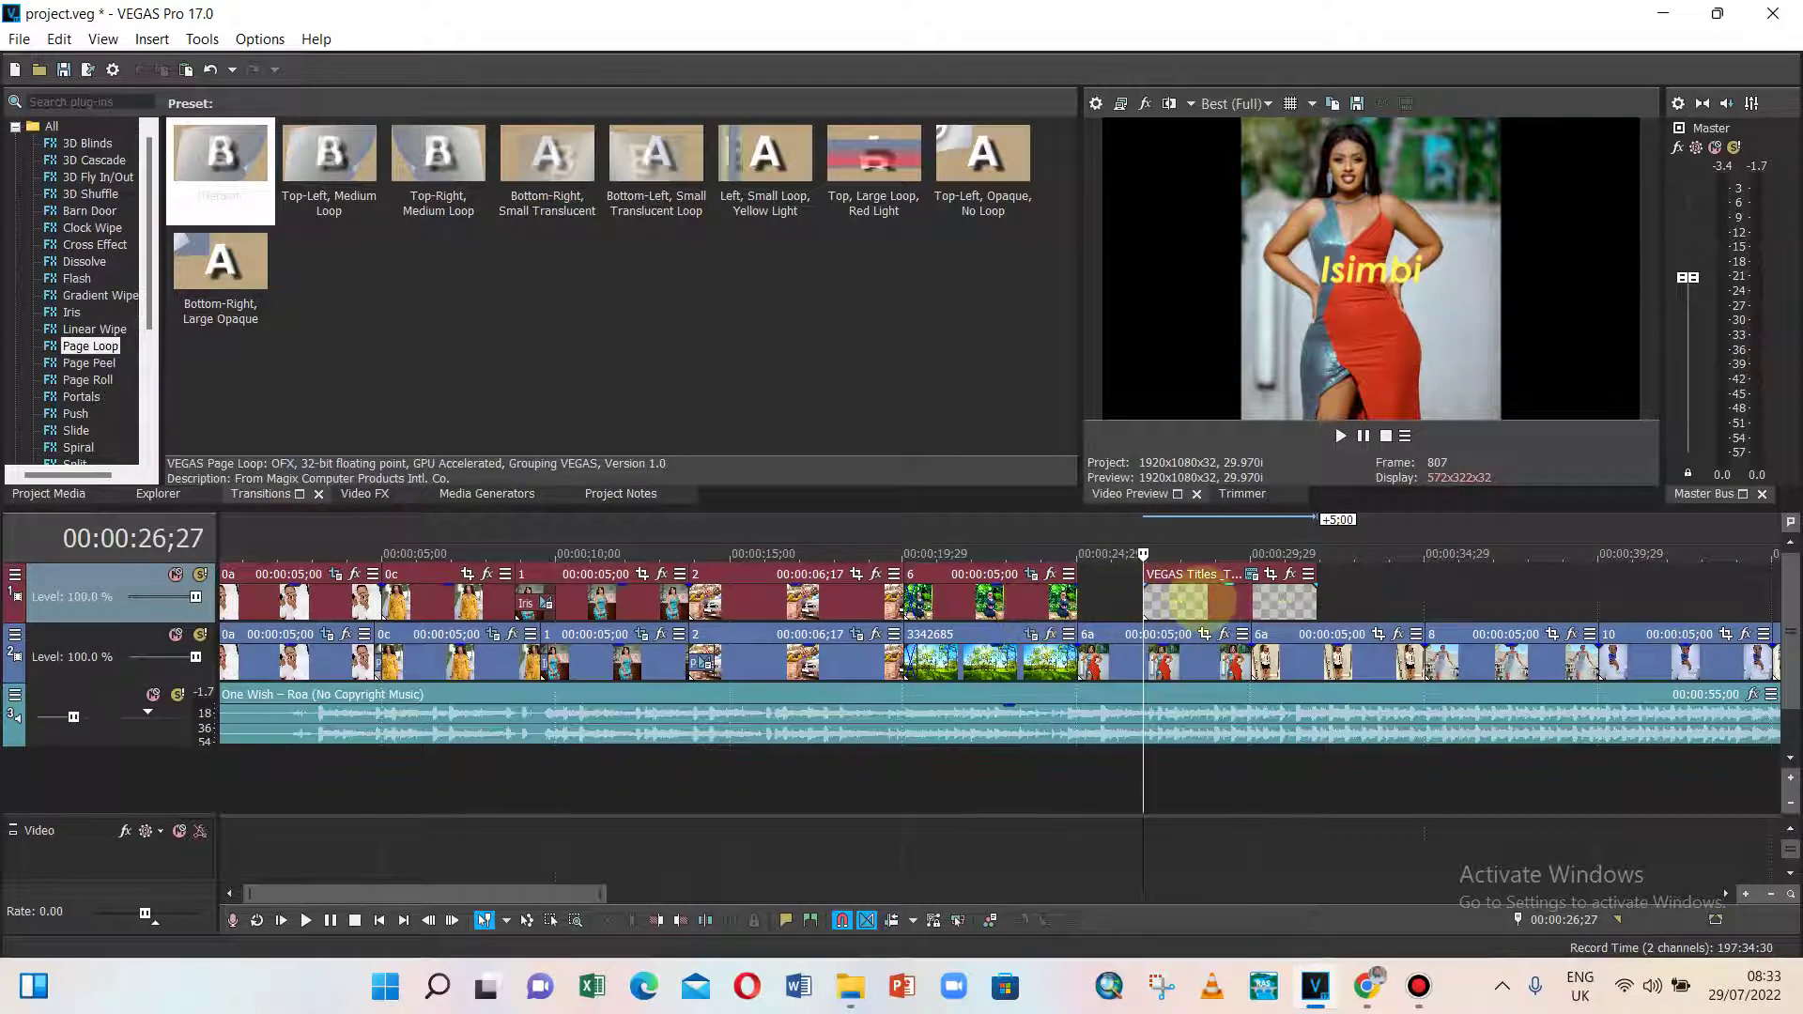
- Move the title event to start directly after picture 6 on the upper track and play it back from 00:00:24;18
click(1202, 597)
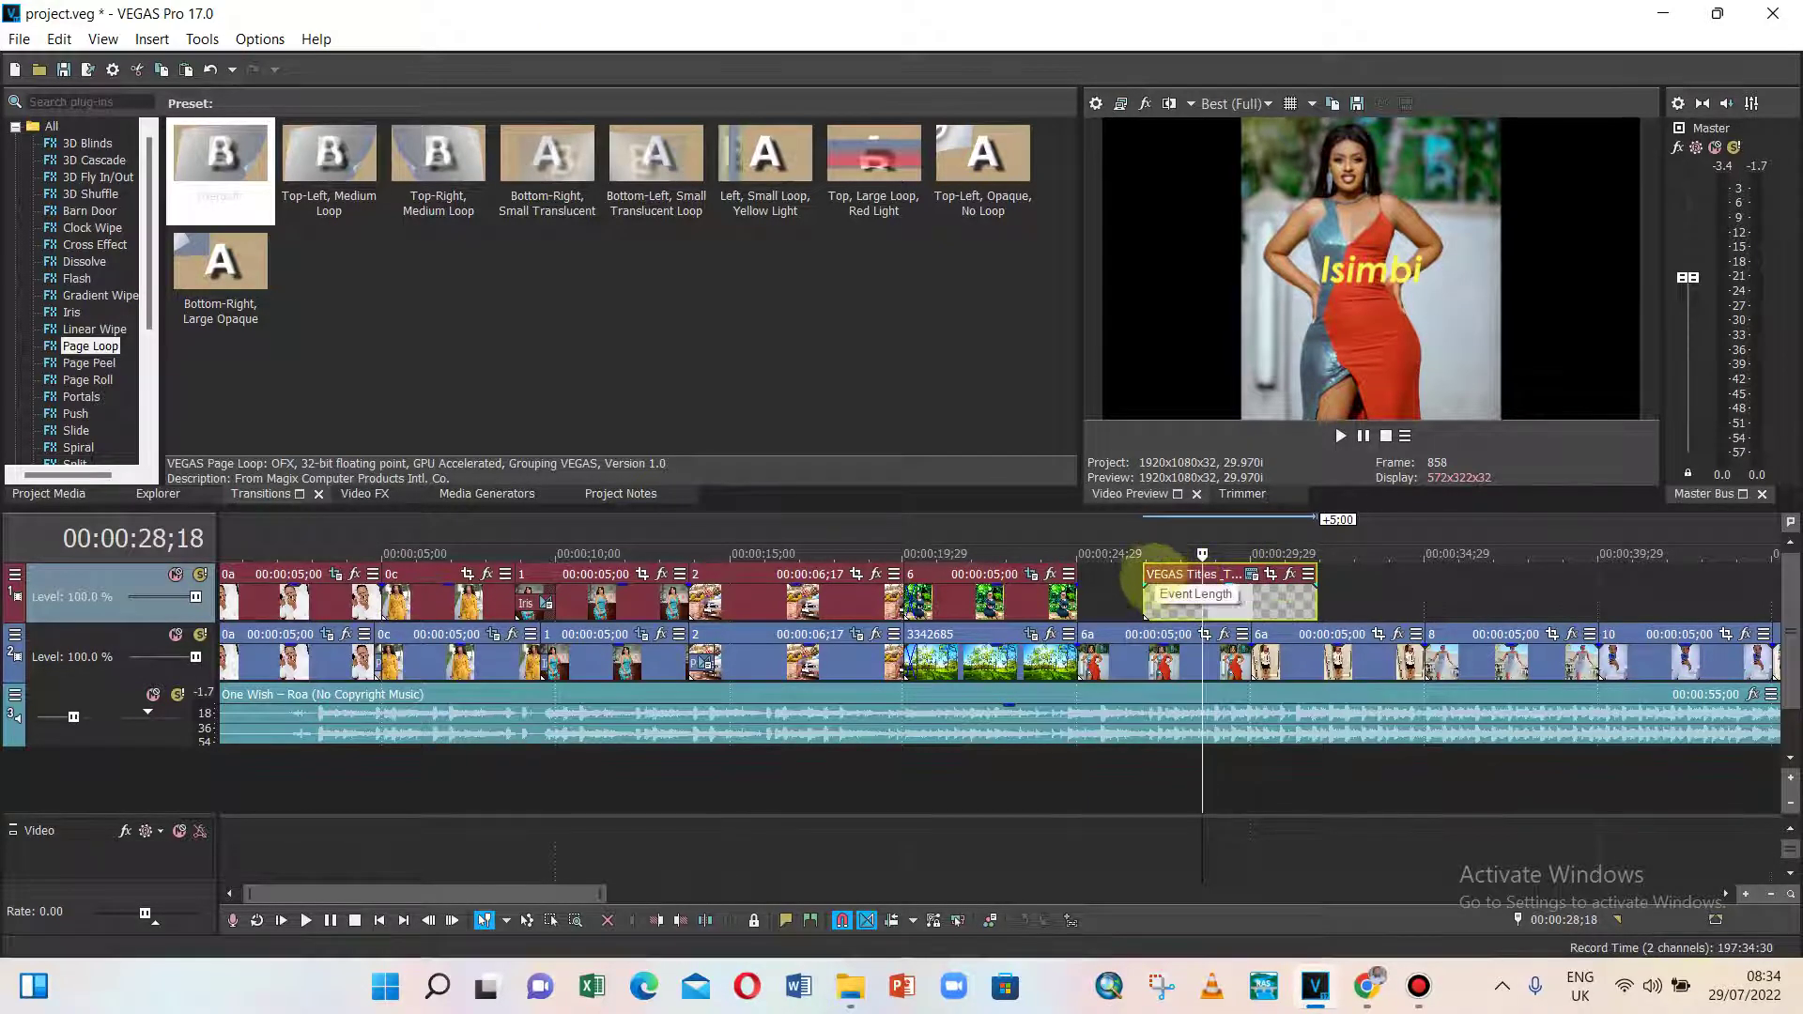
drag(1174, 601, 1108, 601)
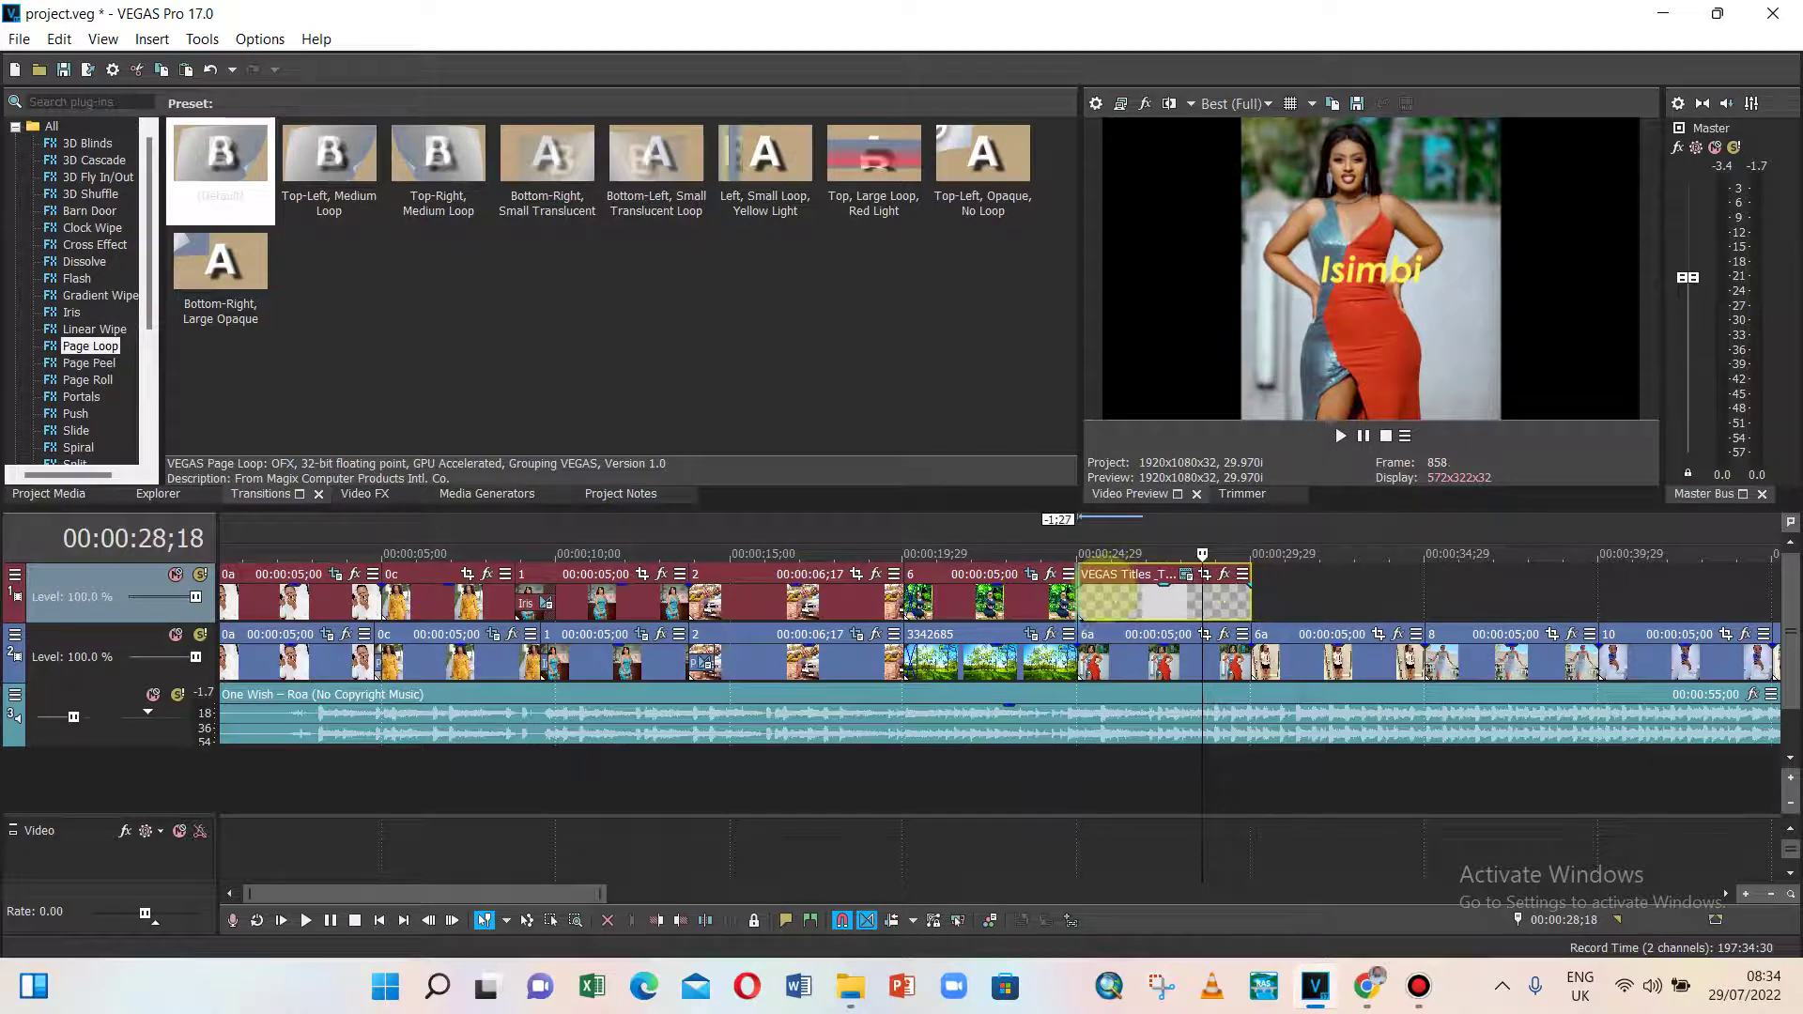
click(1059, 519)
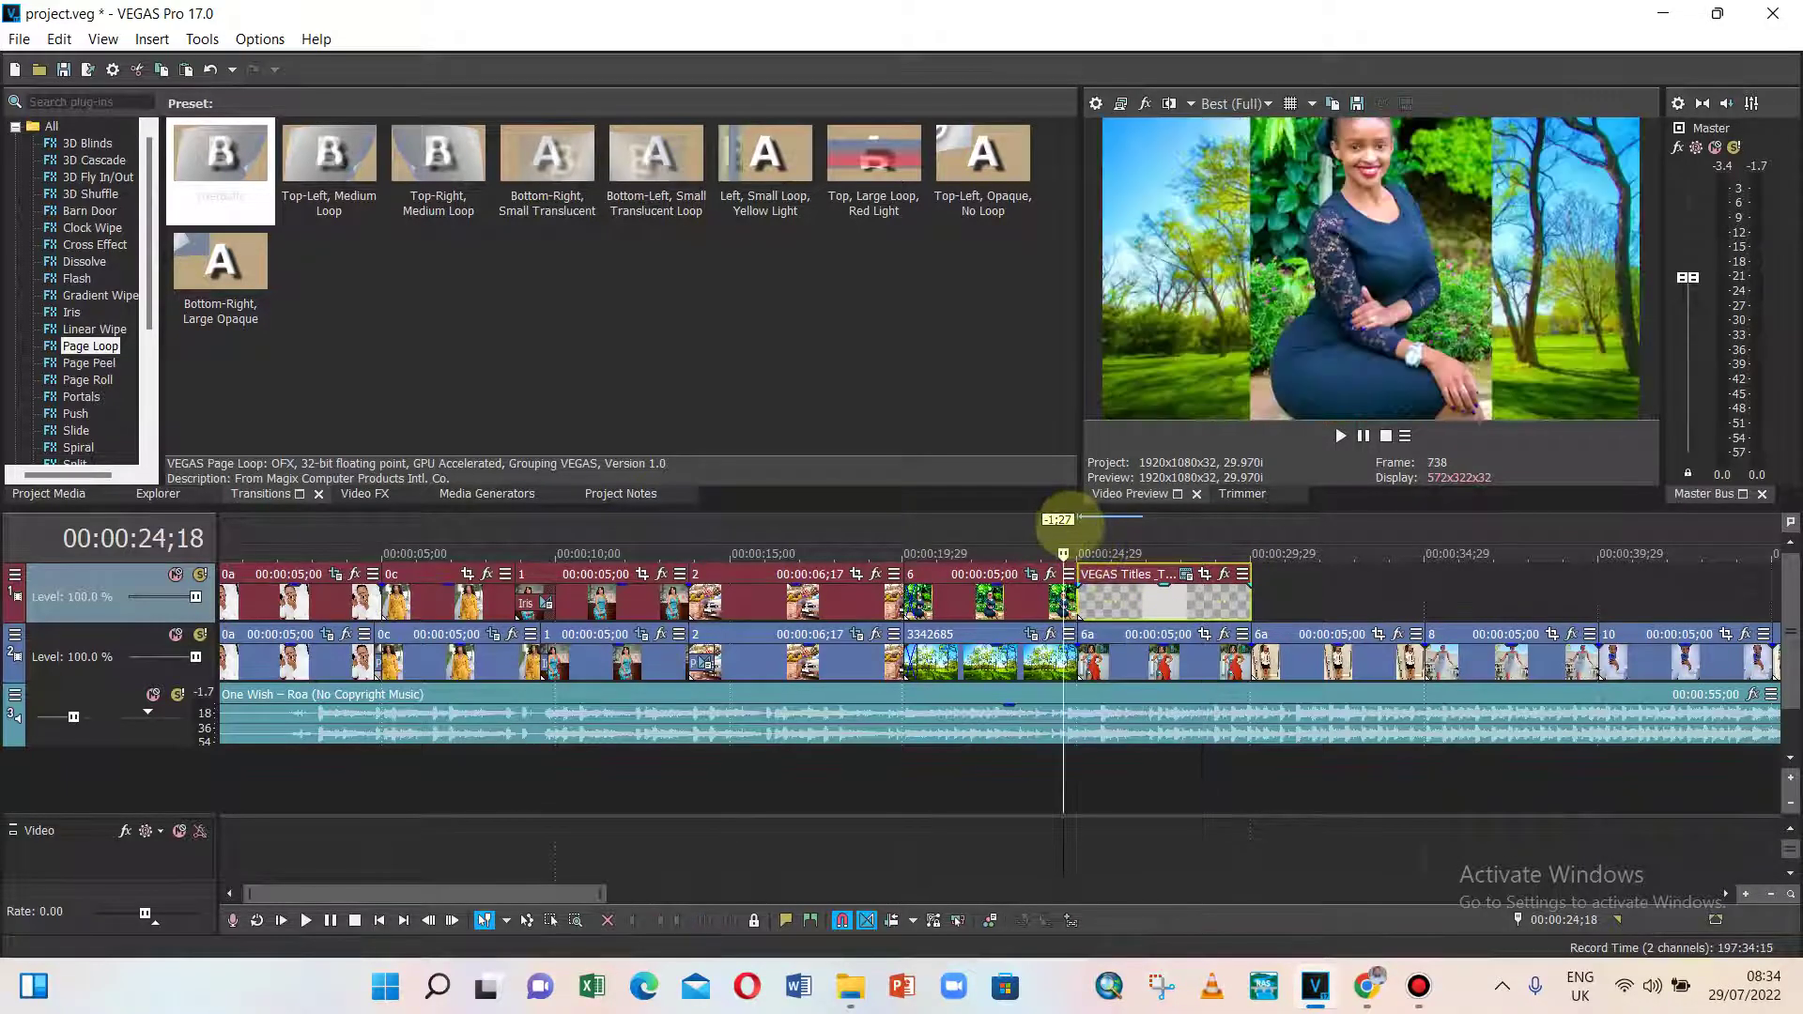
click(1340, 434)
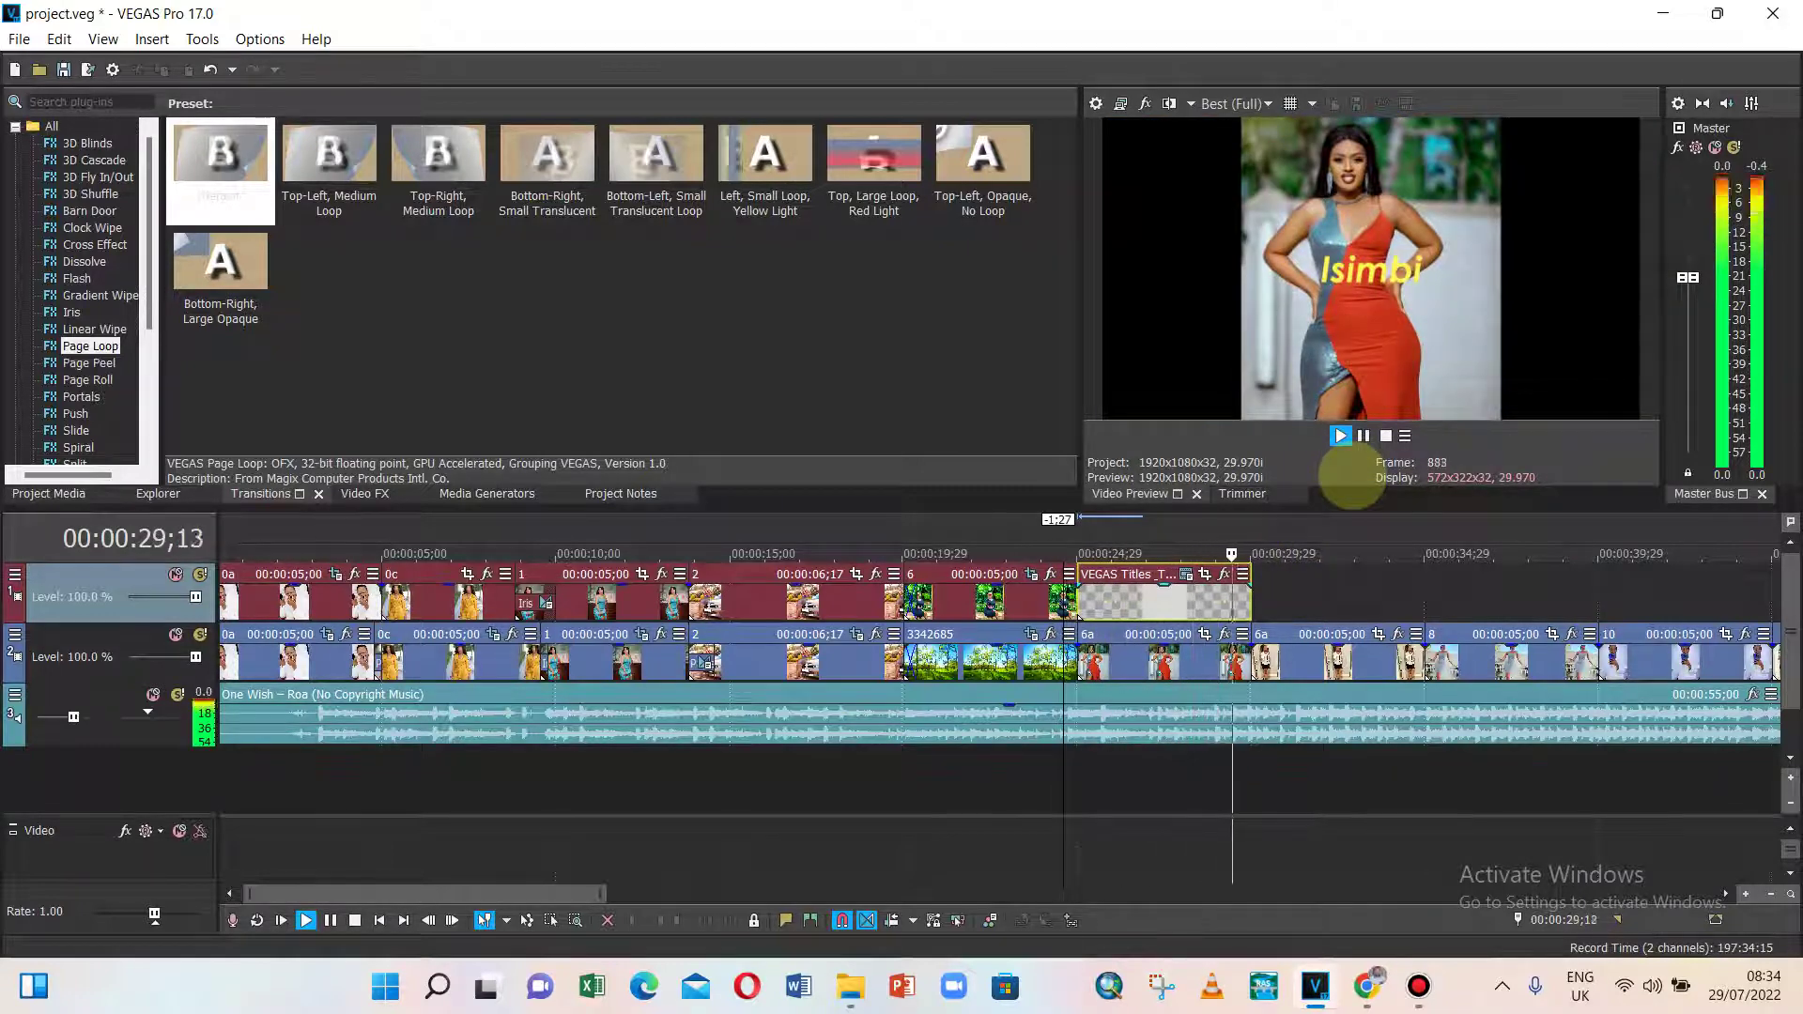
click(1363, 436)
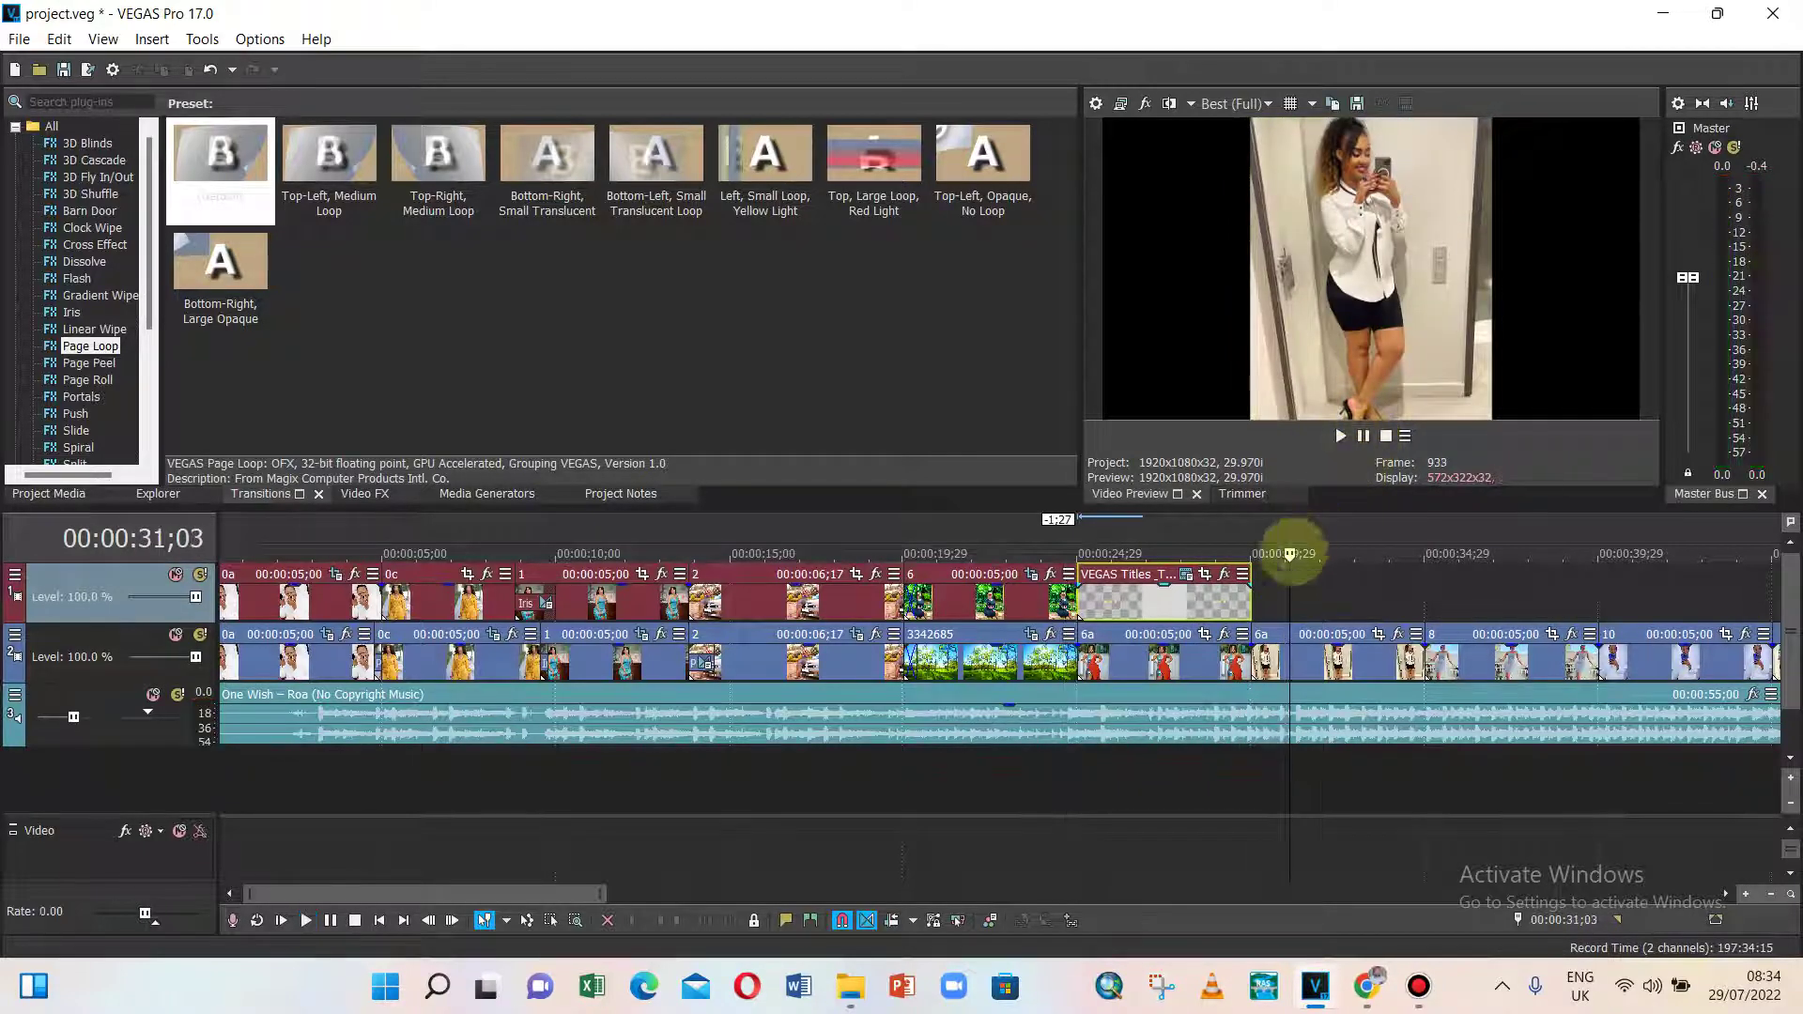
- Extend the end of the title event to a length of 00:00:19;04 and play back the title over the pictures
drag(1263, 592, 1728, 562)
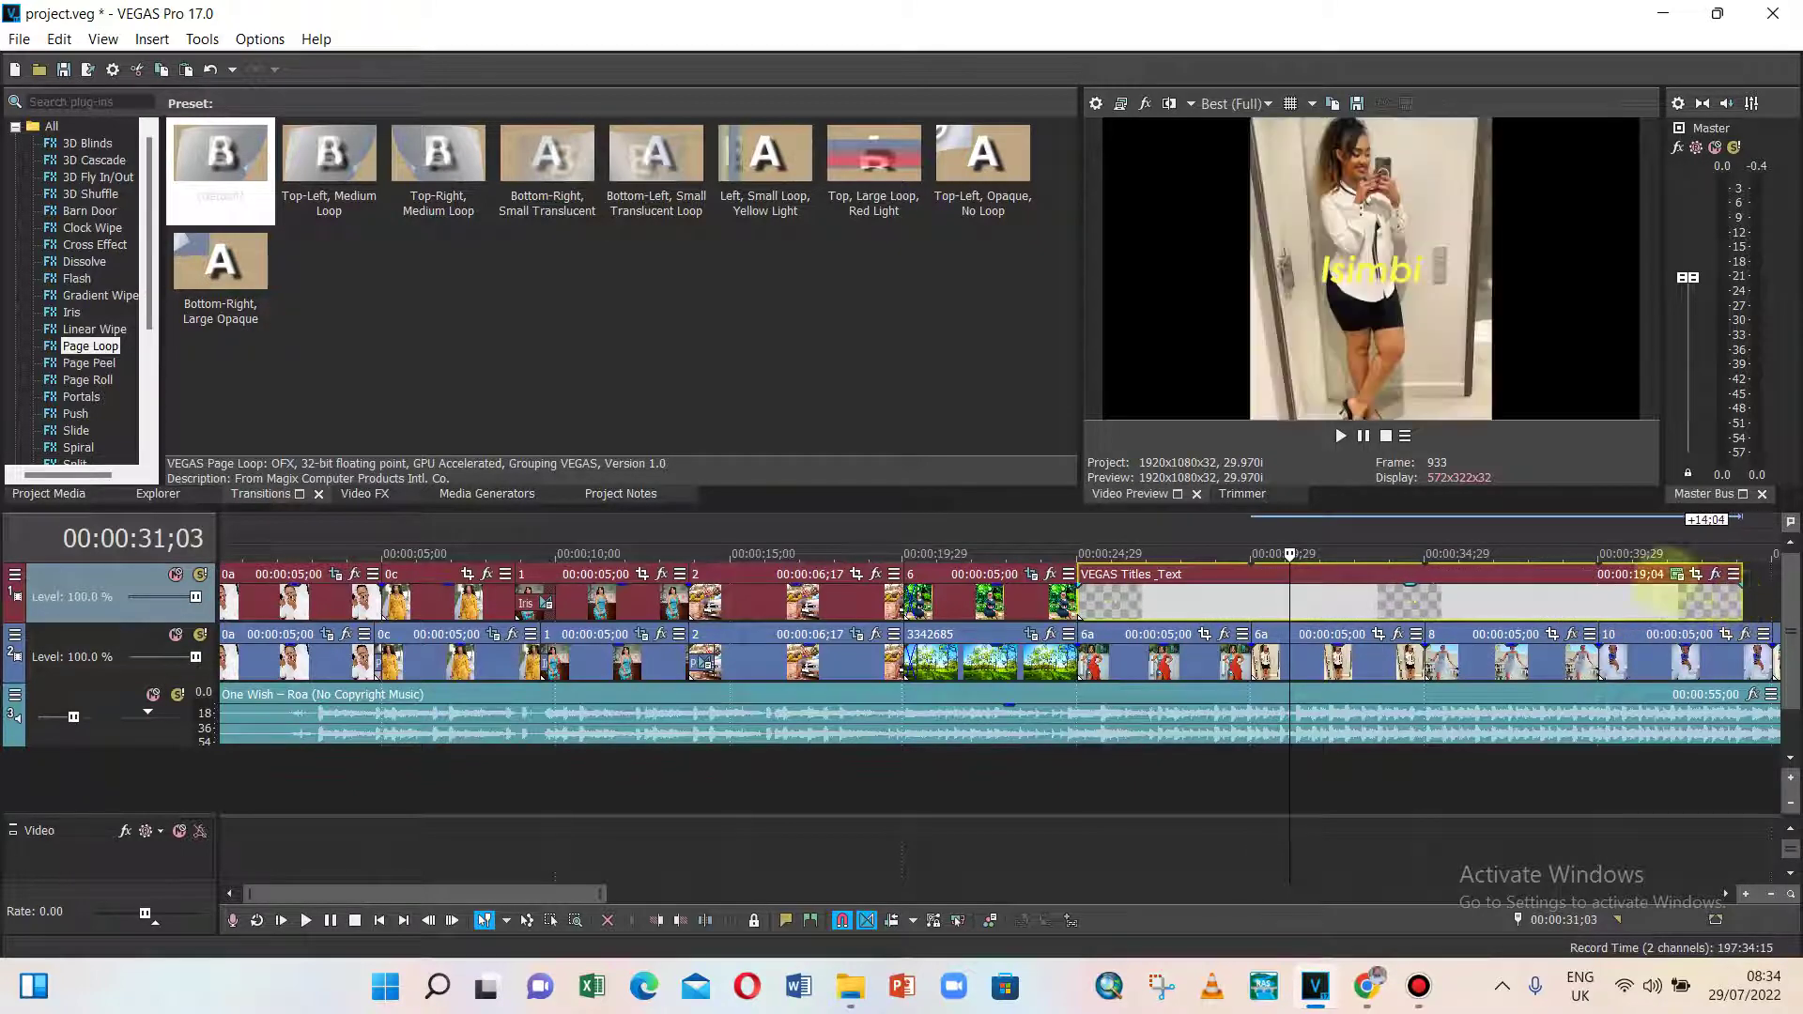
click(1174, 554)
click(1339, 437)
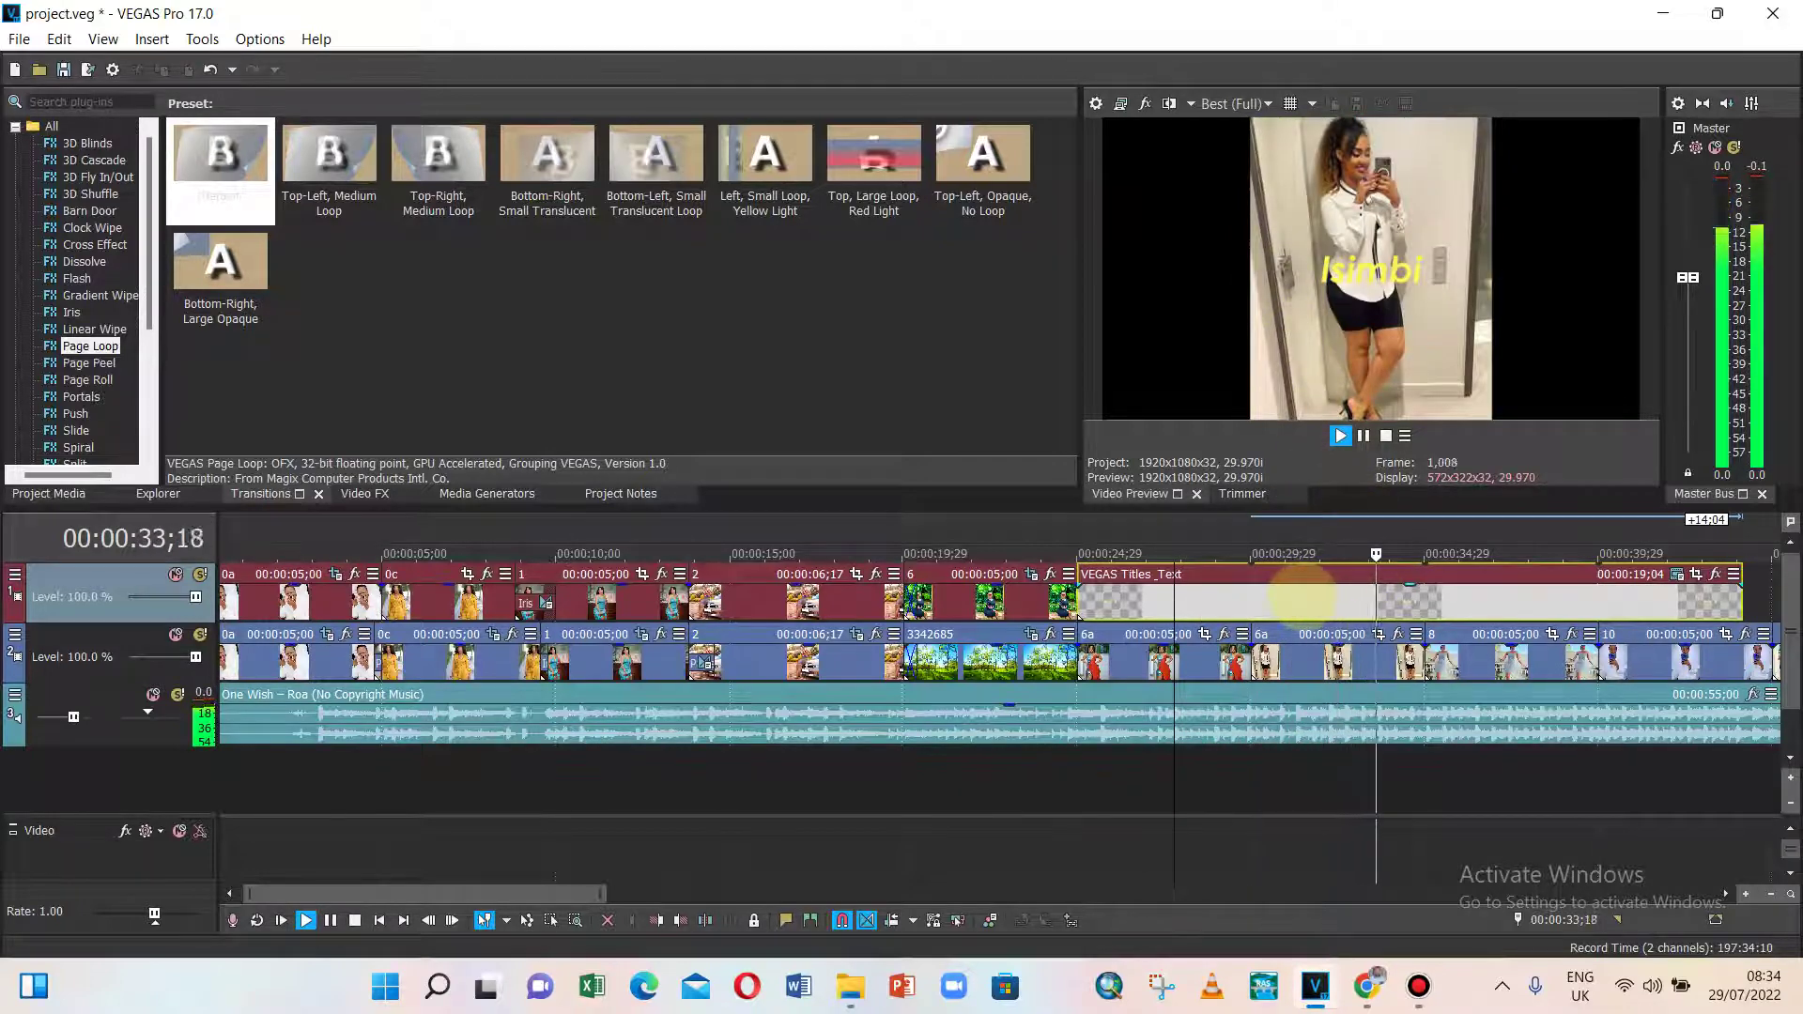
click(1387, 435)
click(1382, 602)
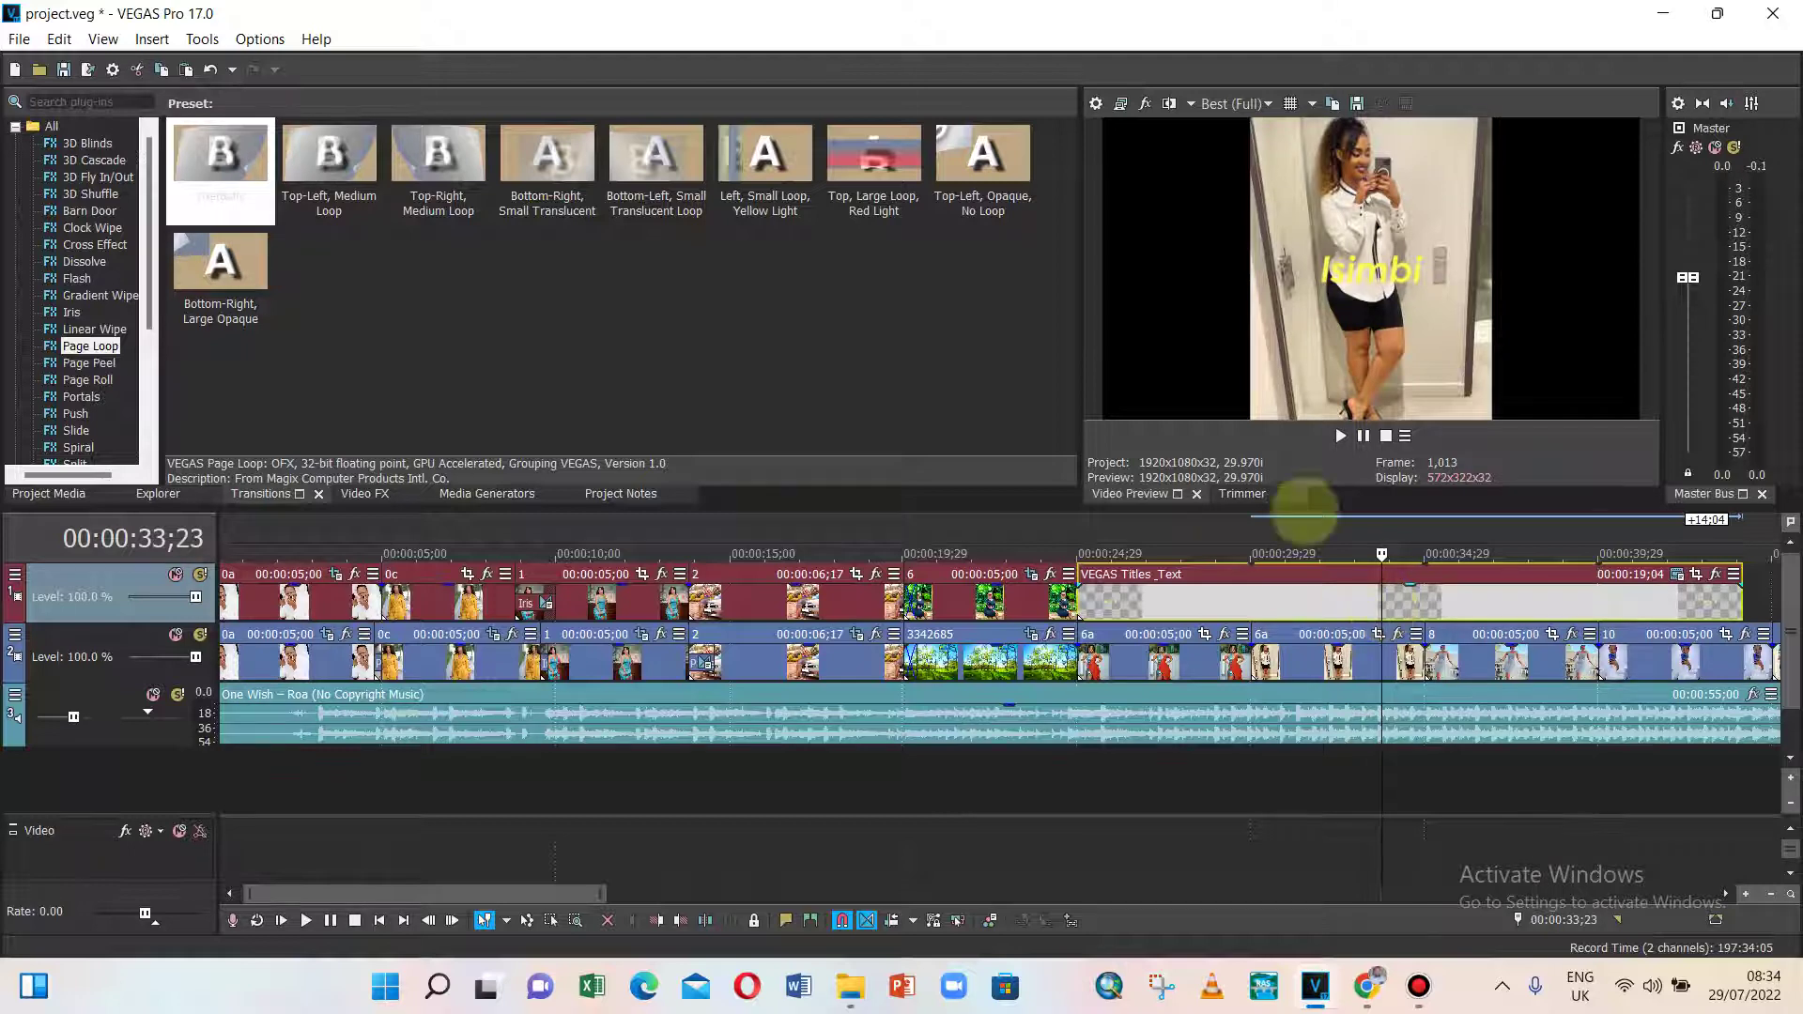
- Select the whole project time range on the timeline, from 00:00:55;00 back to 00:00:00;00, across all tracks
scroll(798, 728, down, 5)
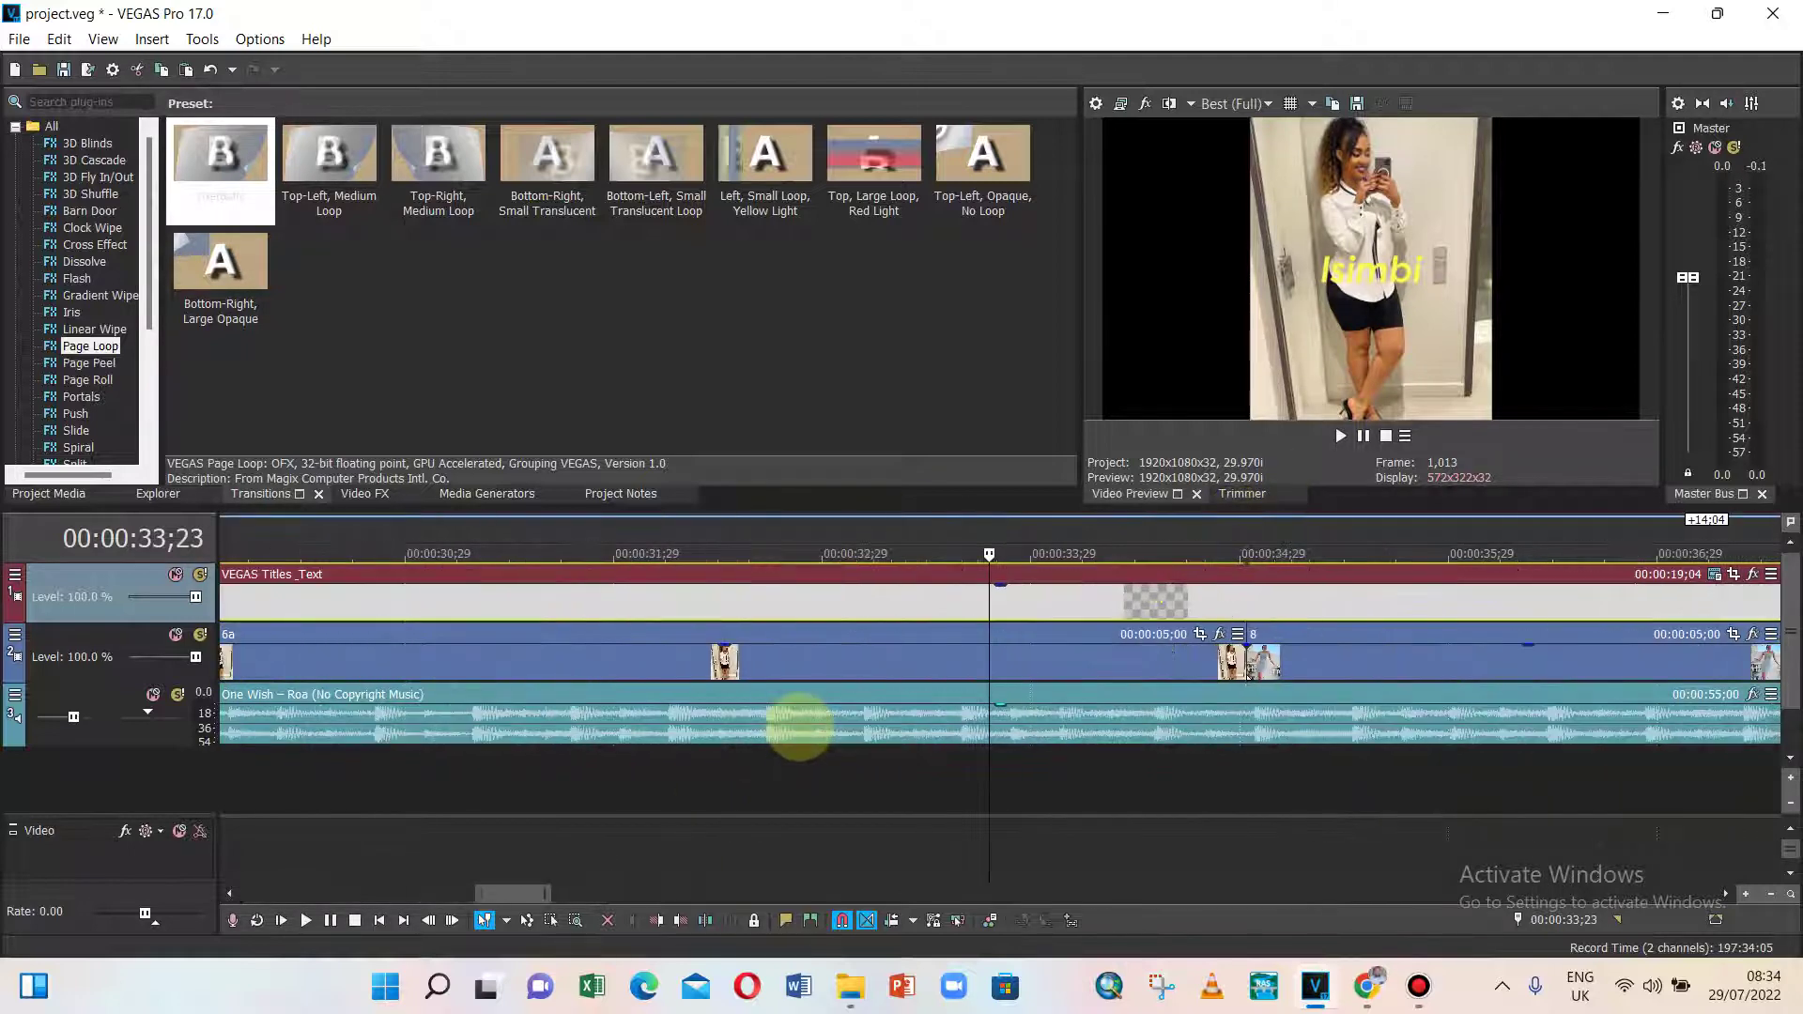
scroll(798, 728, up, 5)
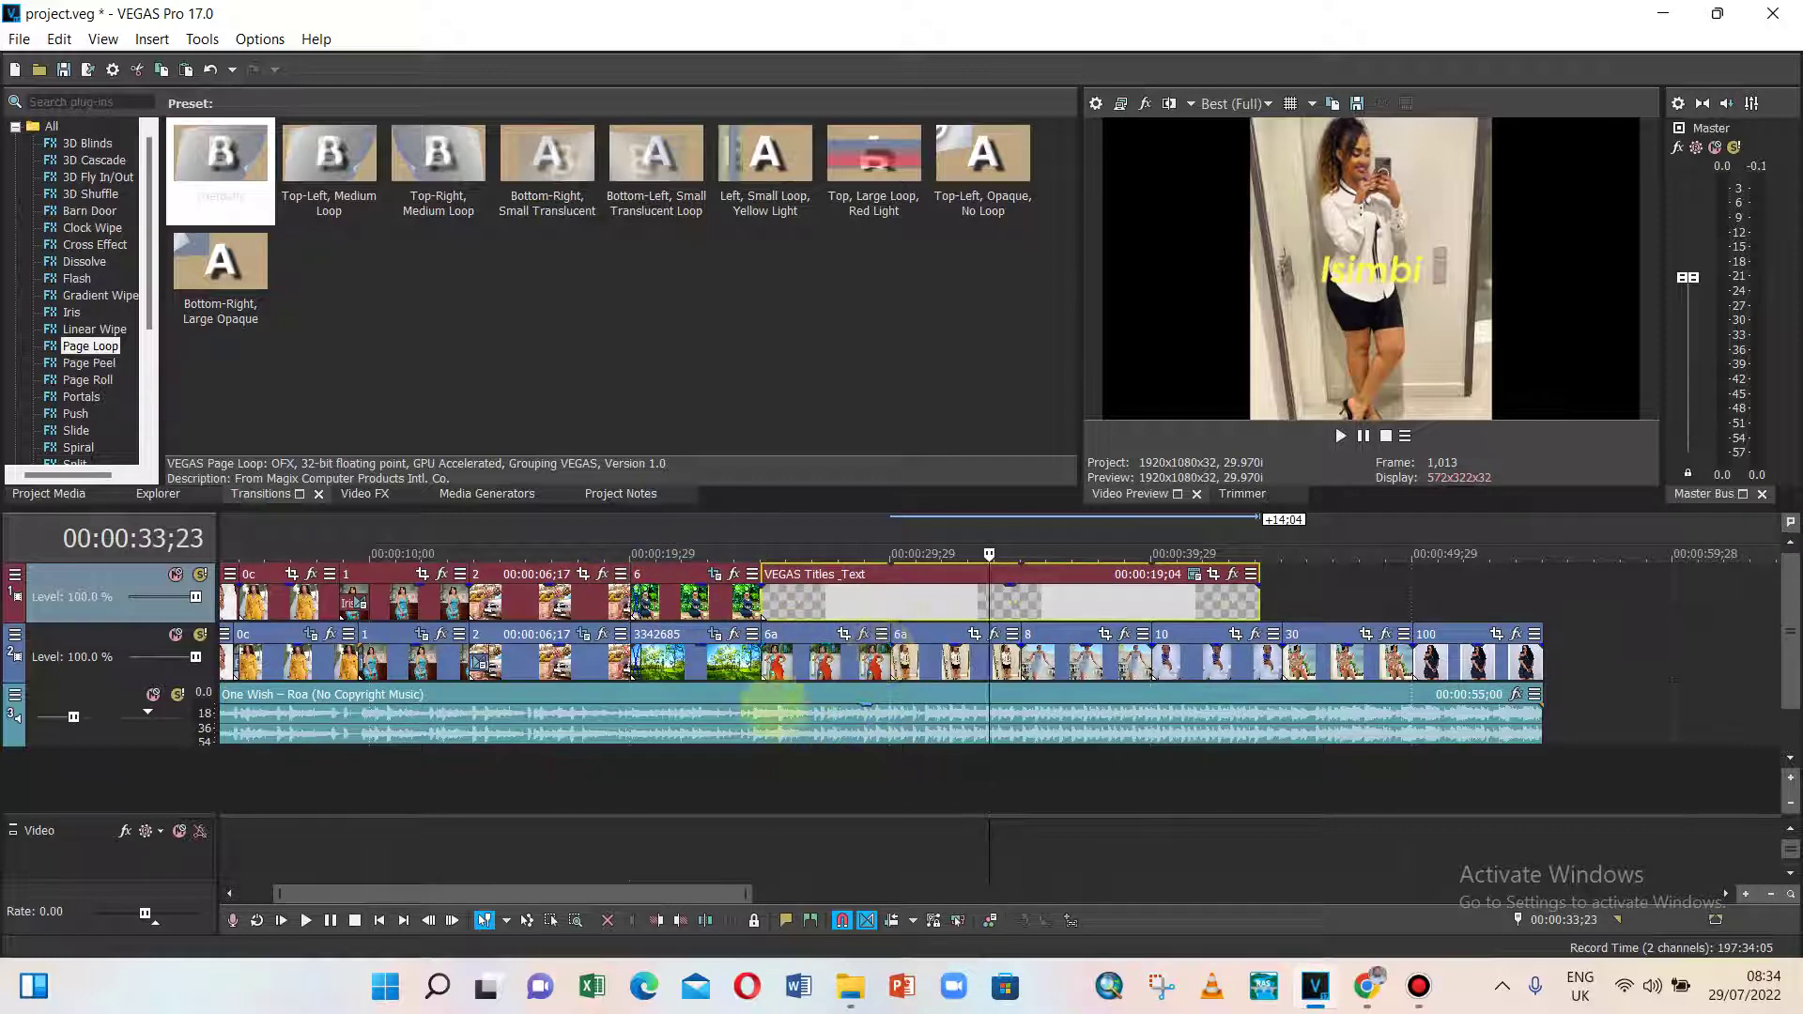
drag(714, 892, 612, 853)
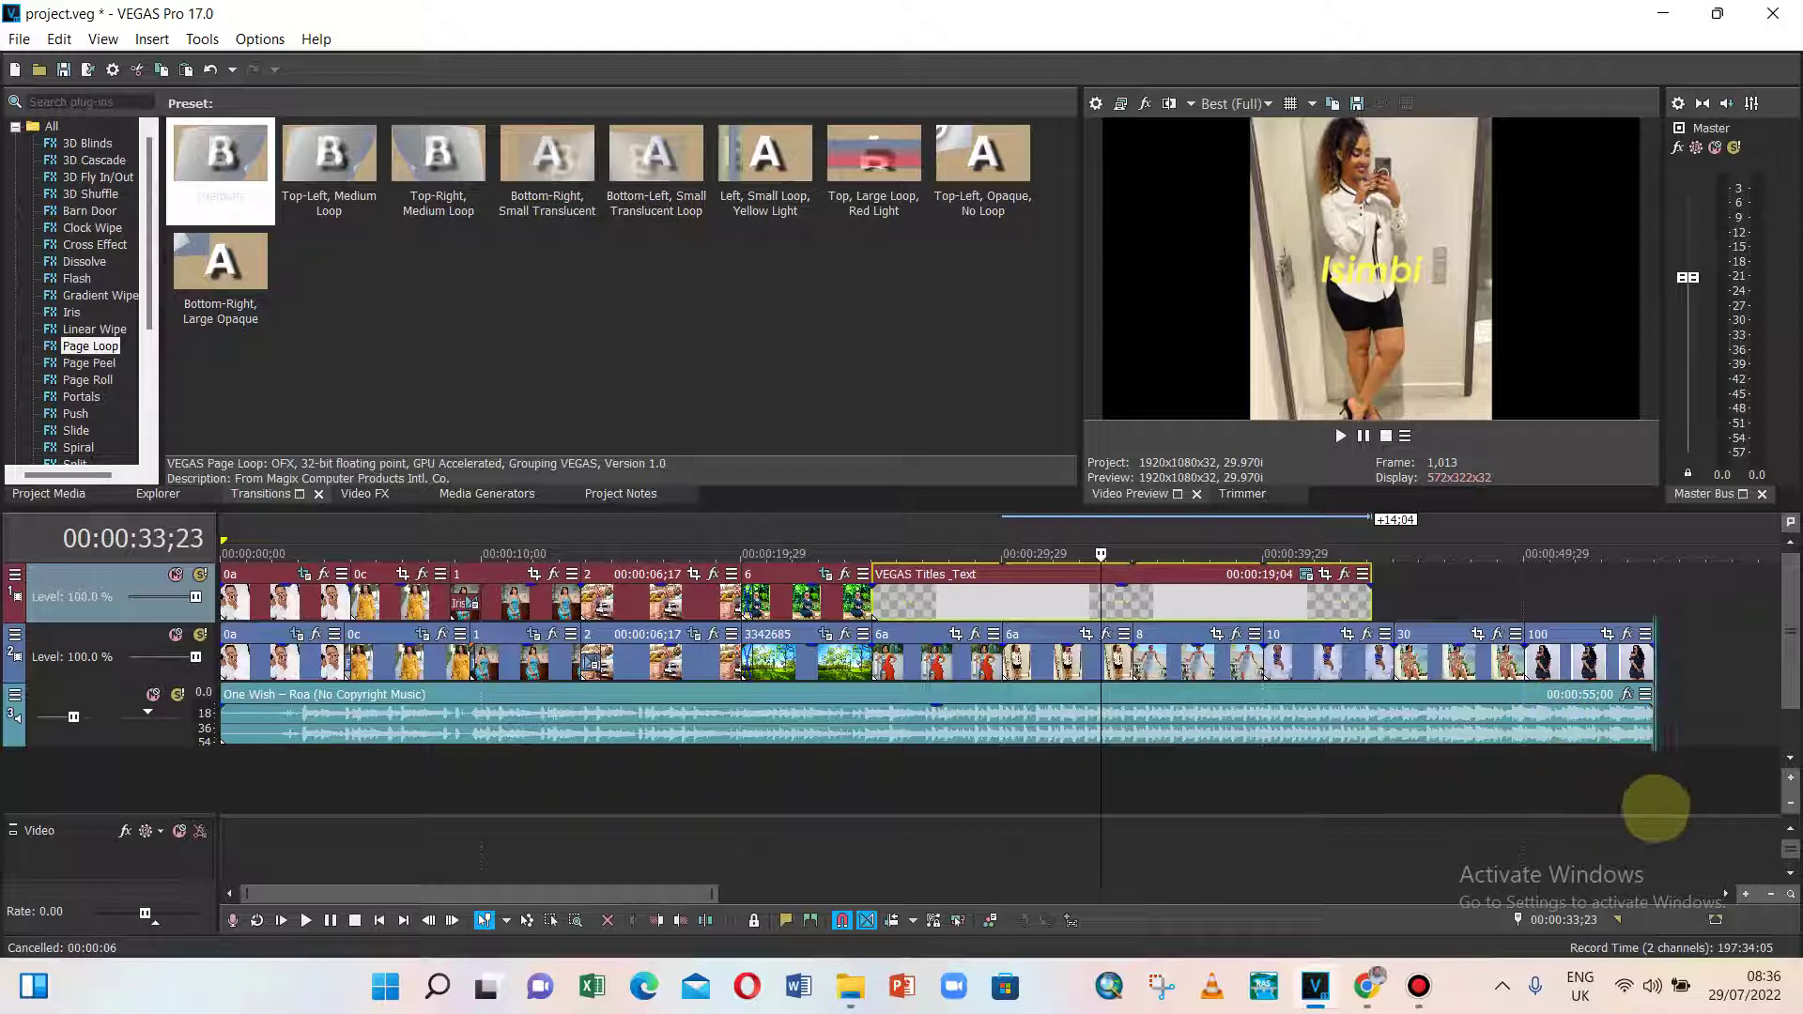
drag(1655, 810, 209, 777)
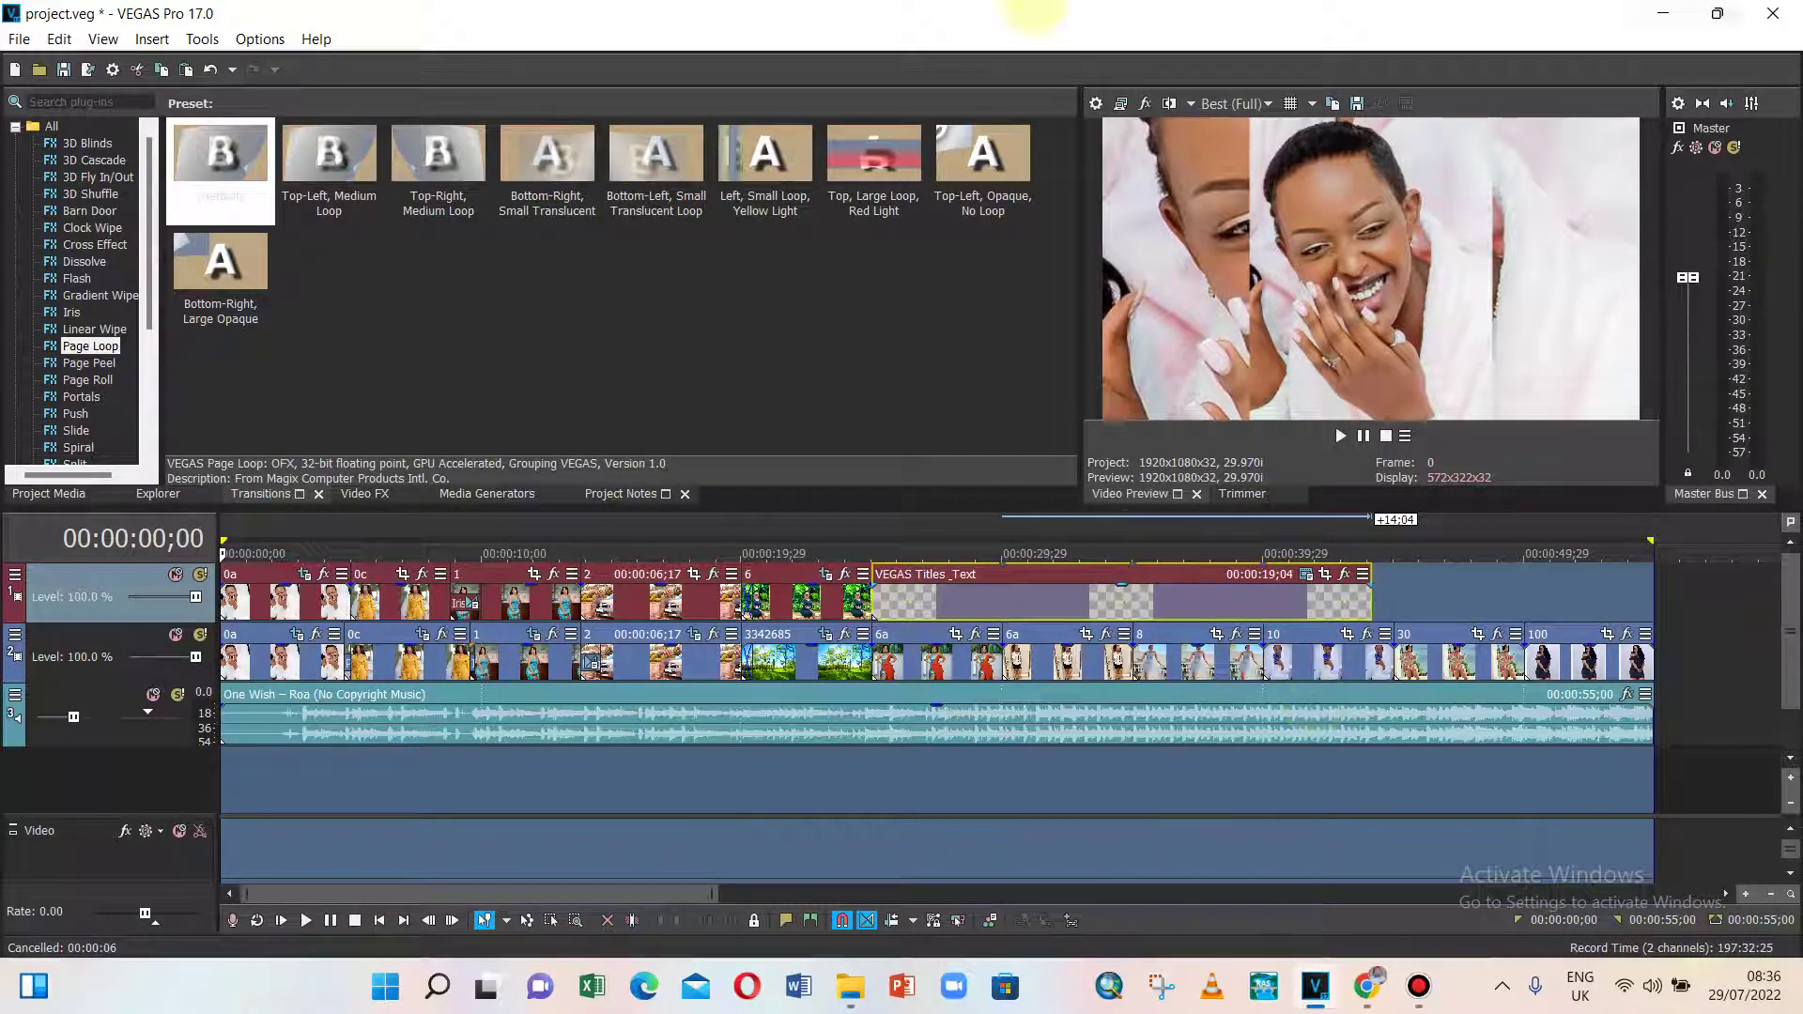
- Open the Render As dialog and choose the Sony AVC/MVC format with the Youtube render template 60FPS
click(19, 39)
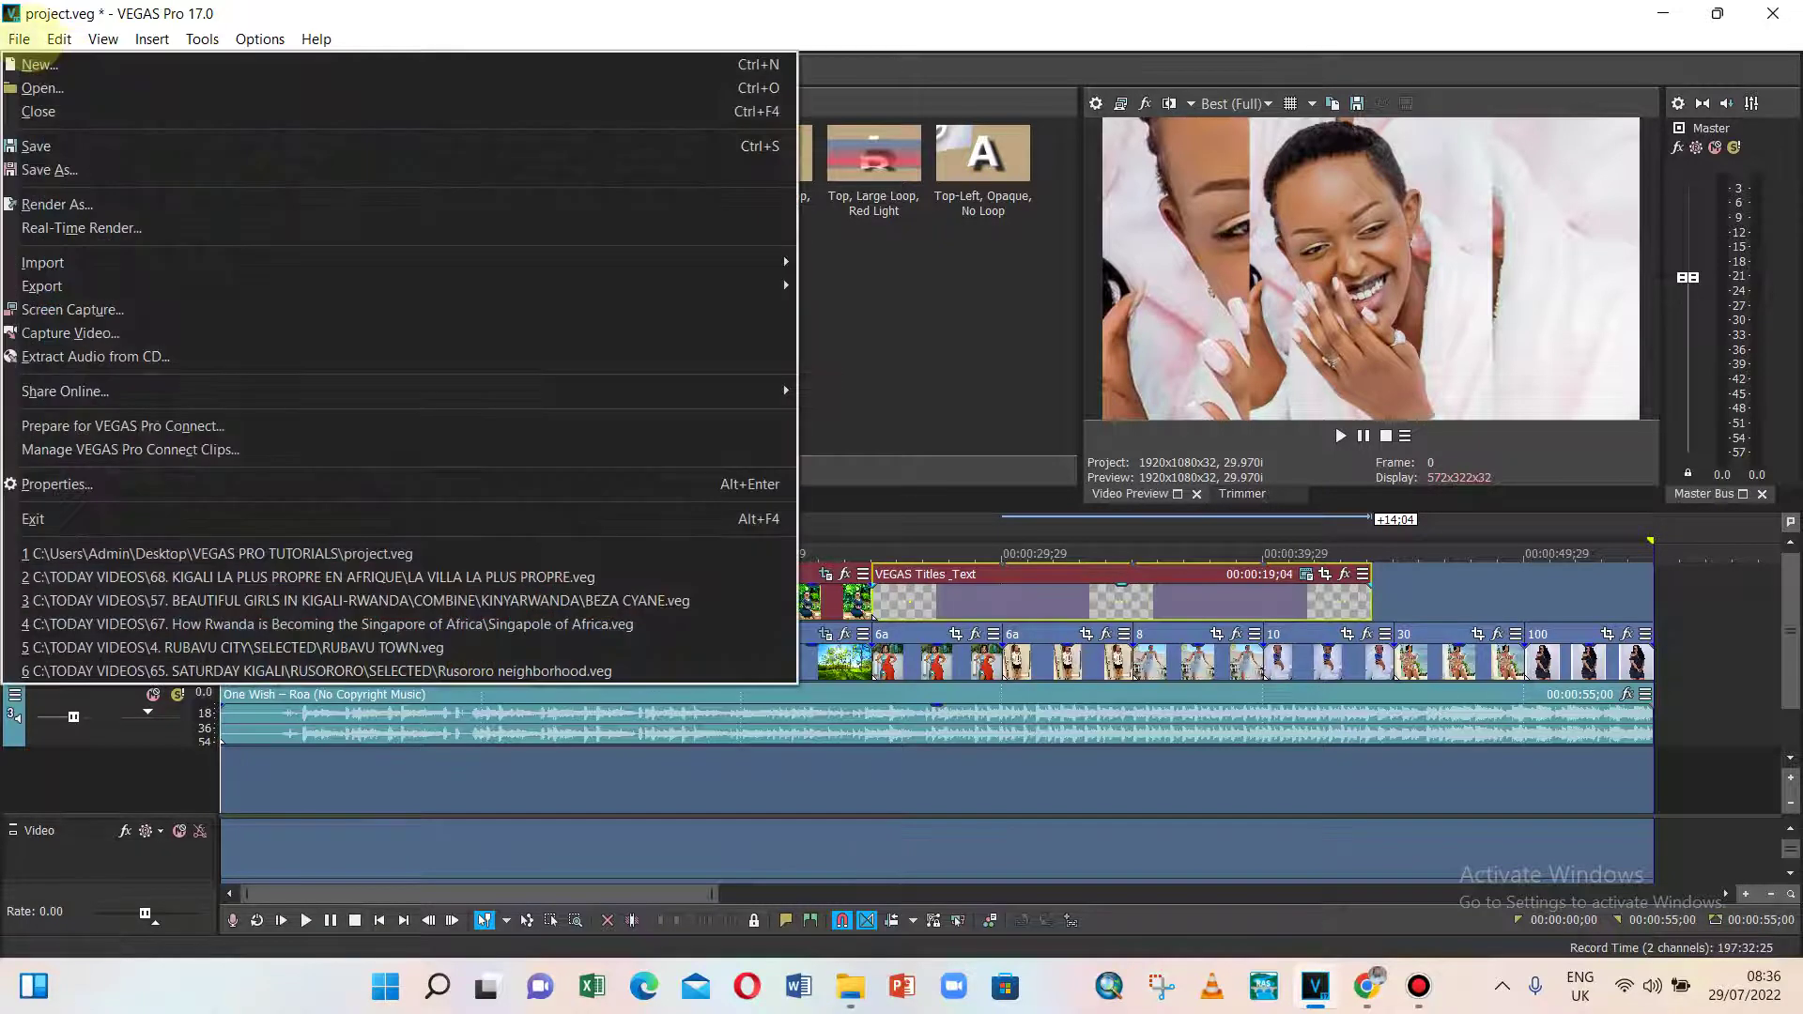
mouse_move(75, 284)
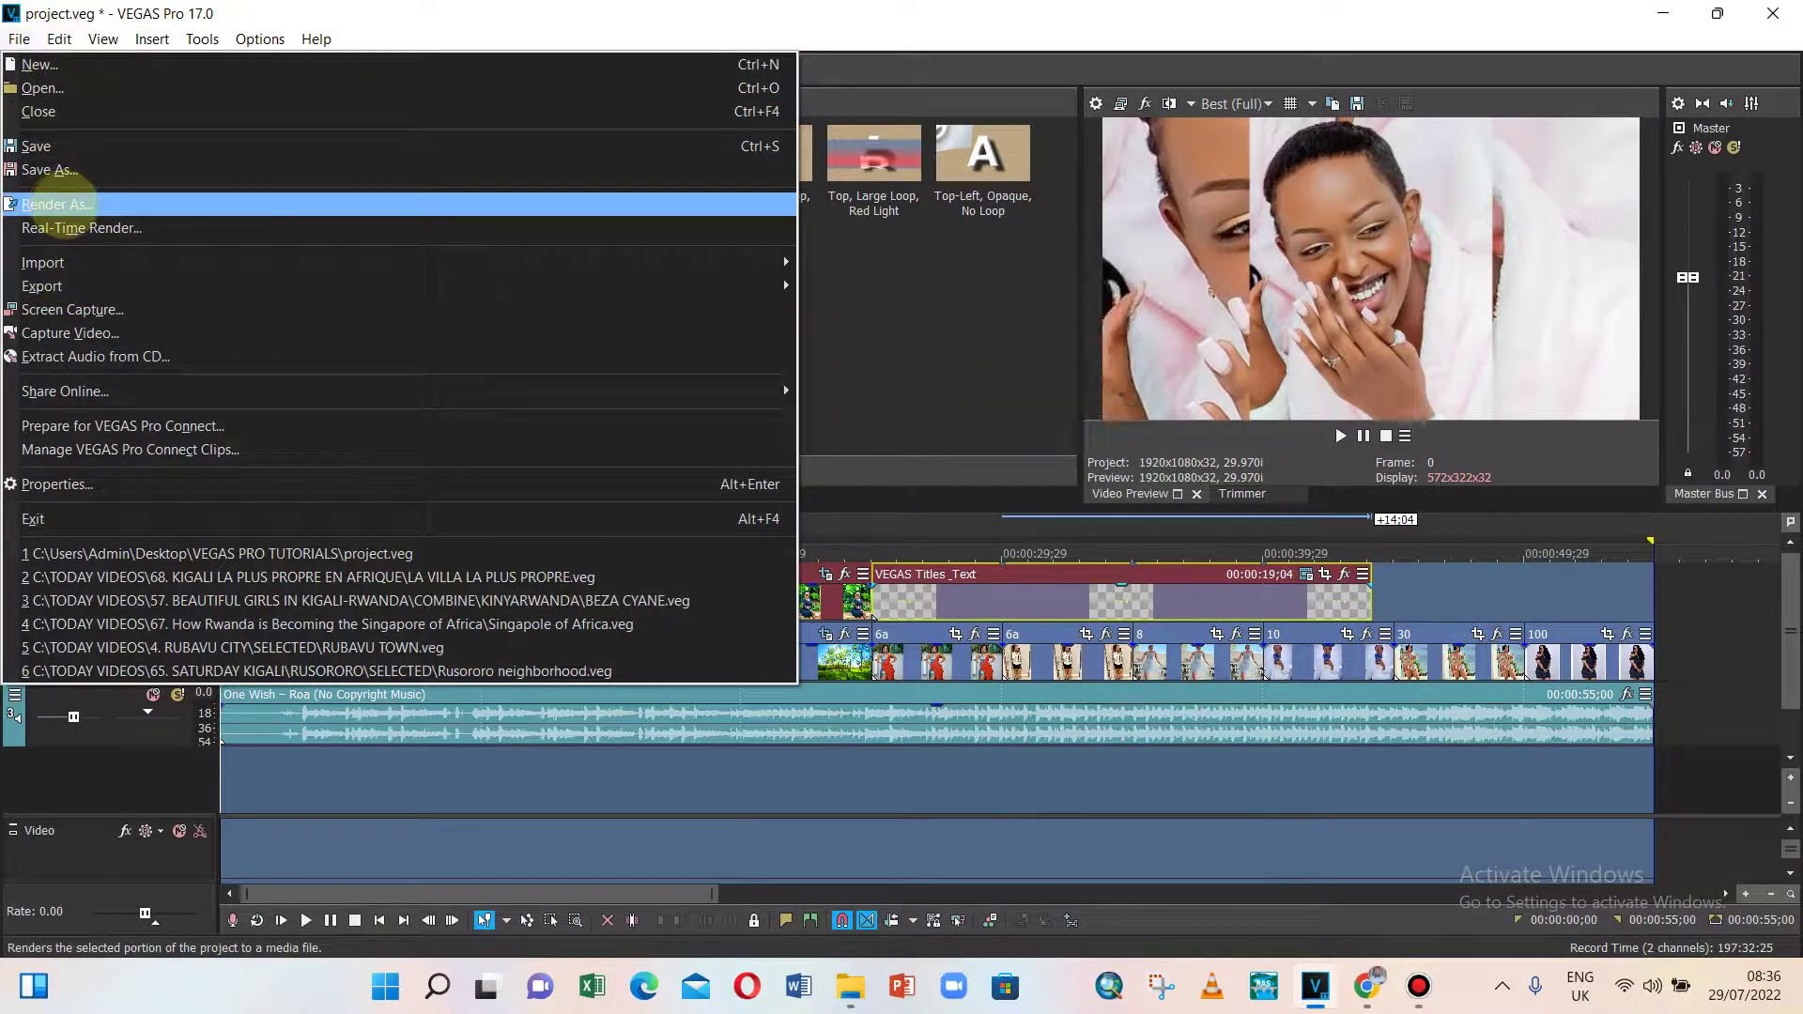
click(56, 204)
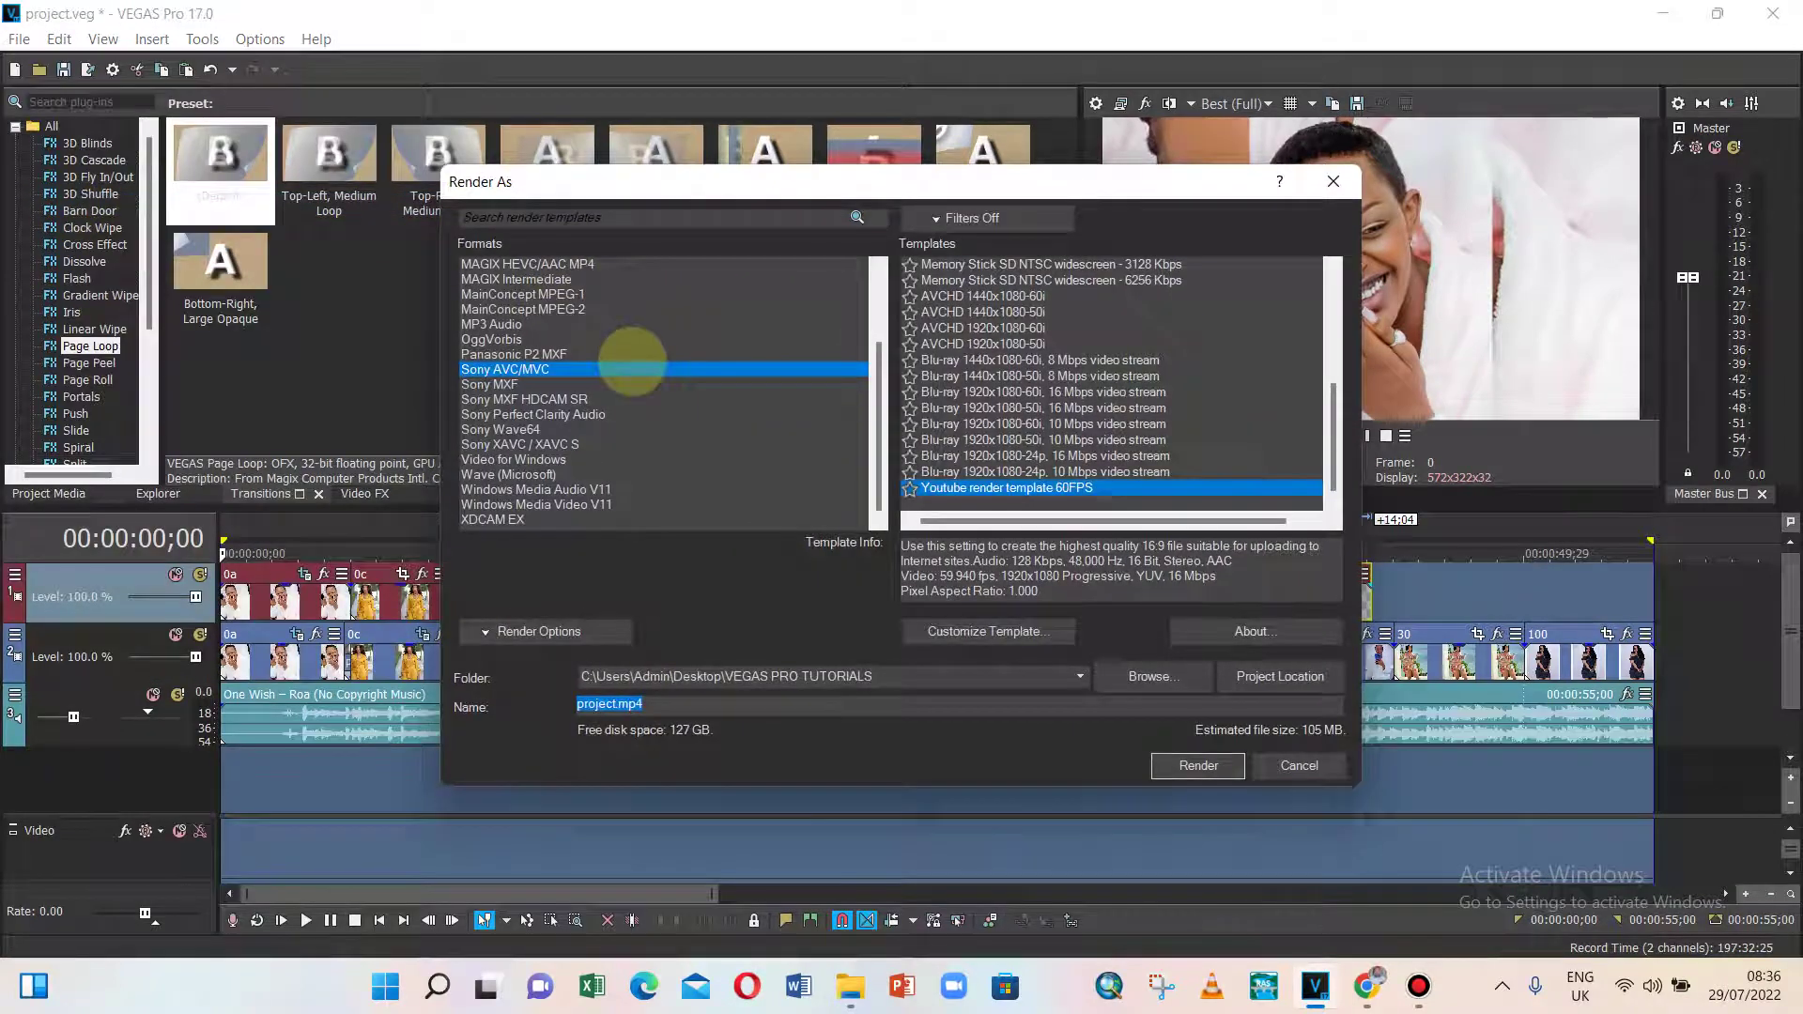
click(619, 354)
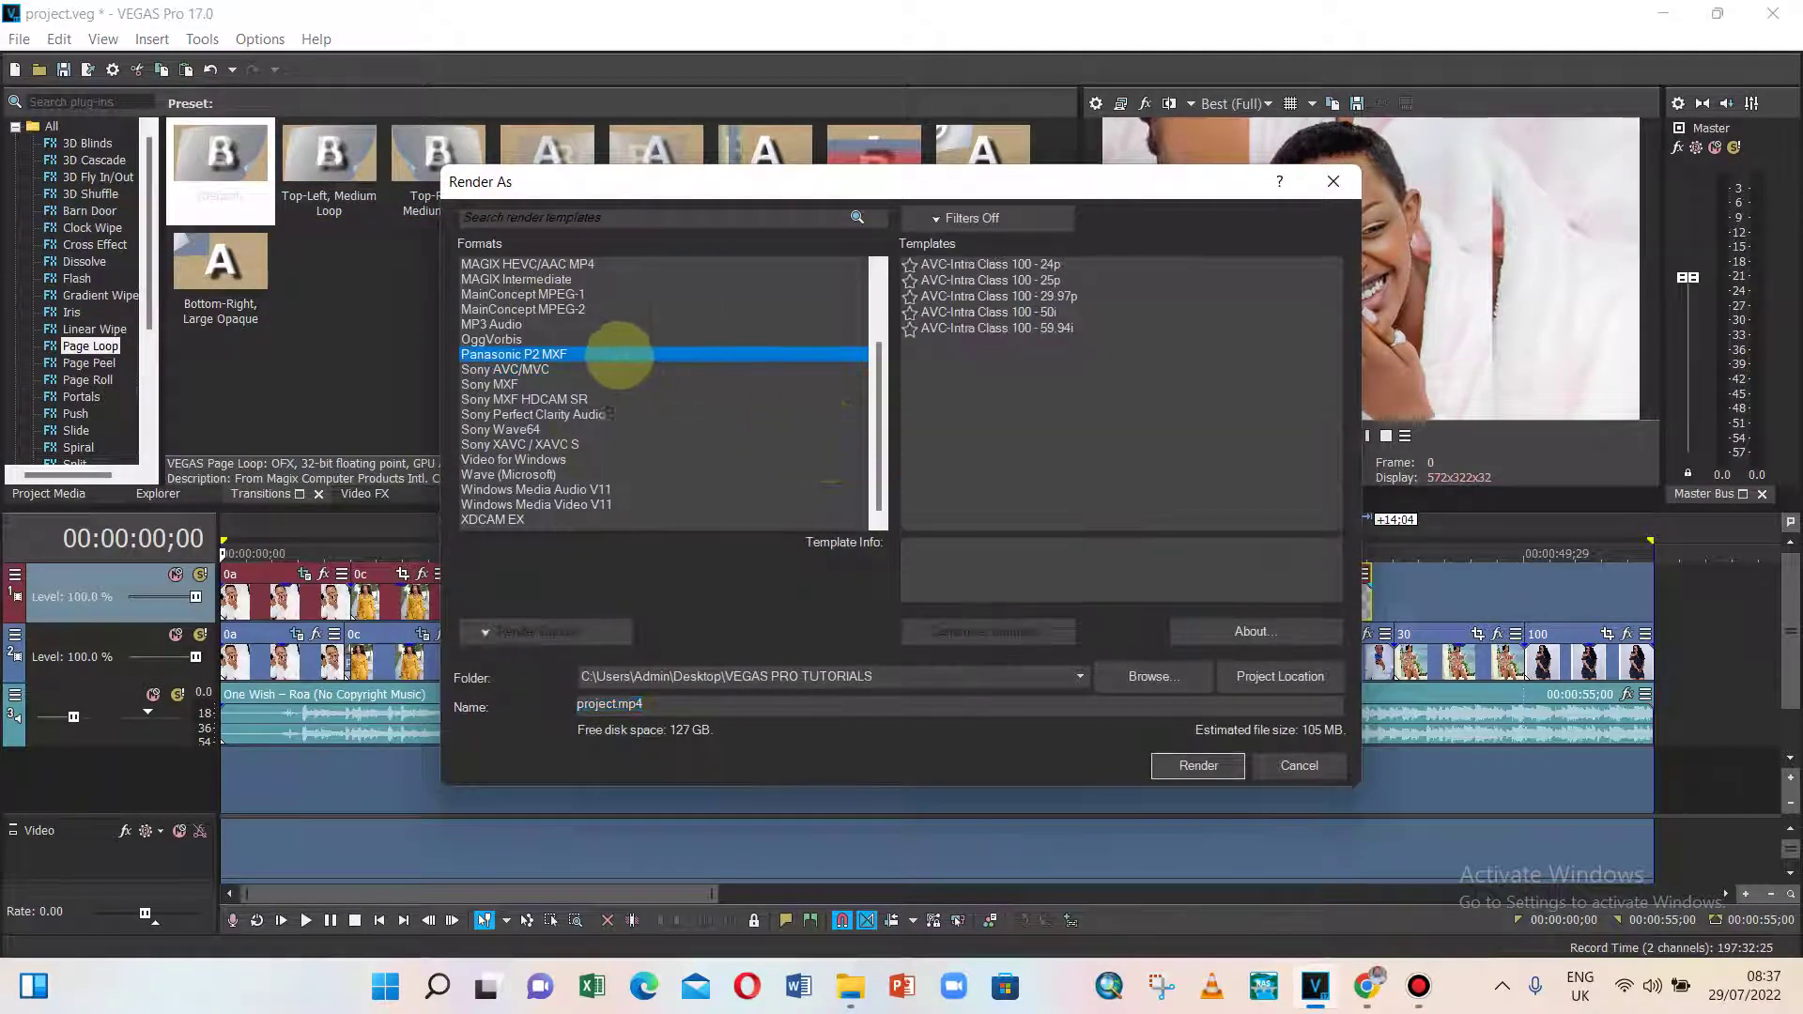
click(532, 369)
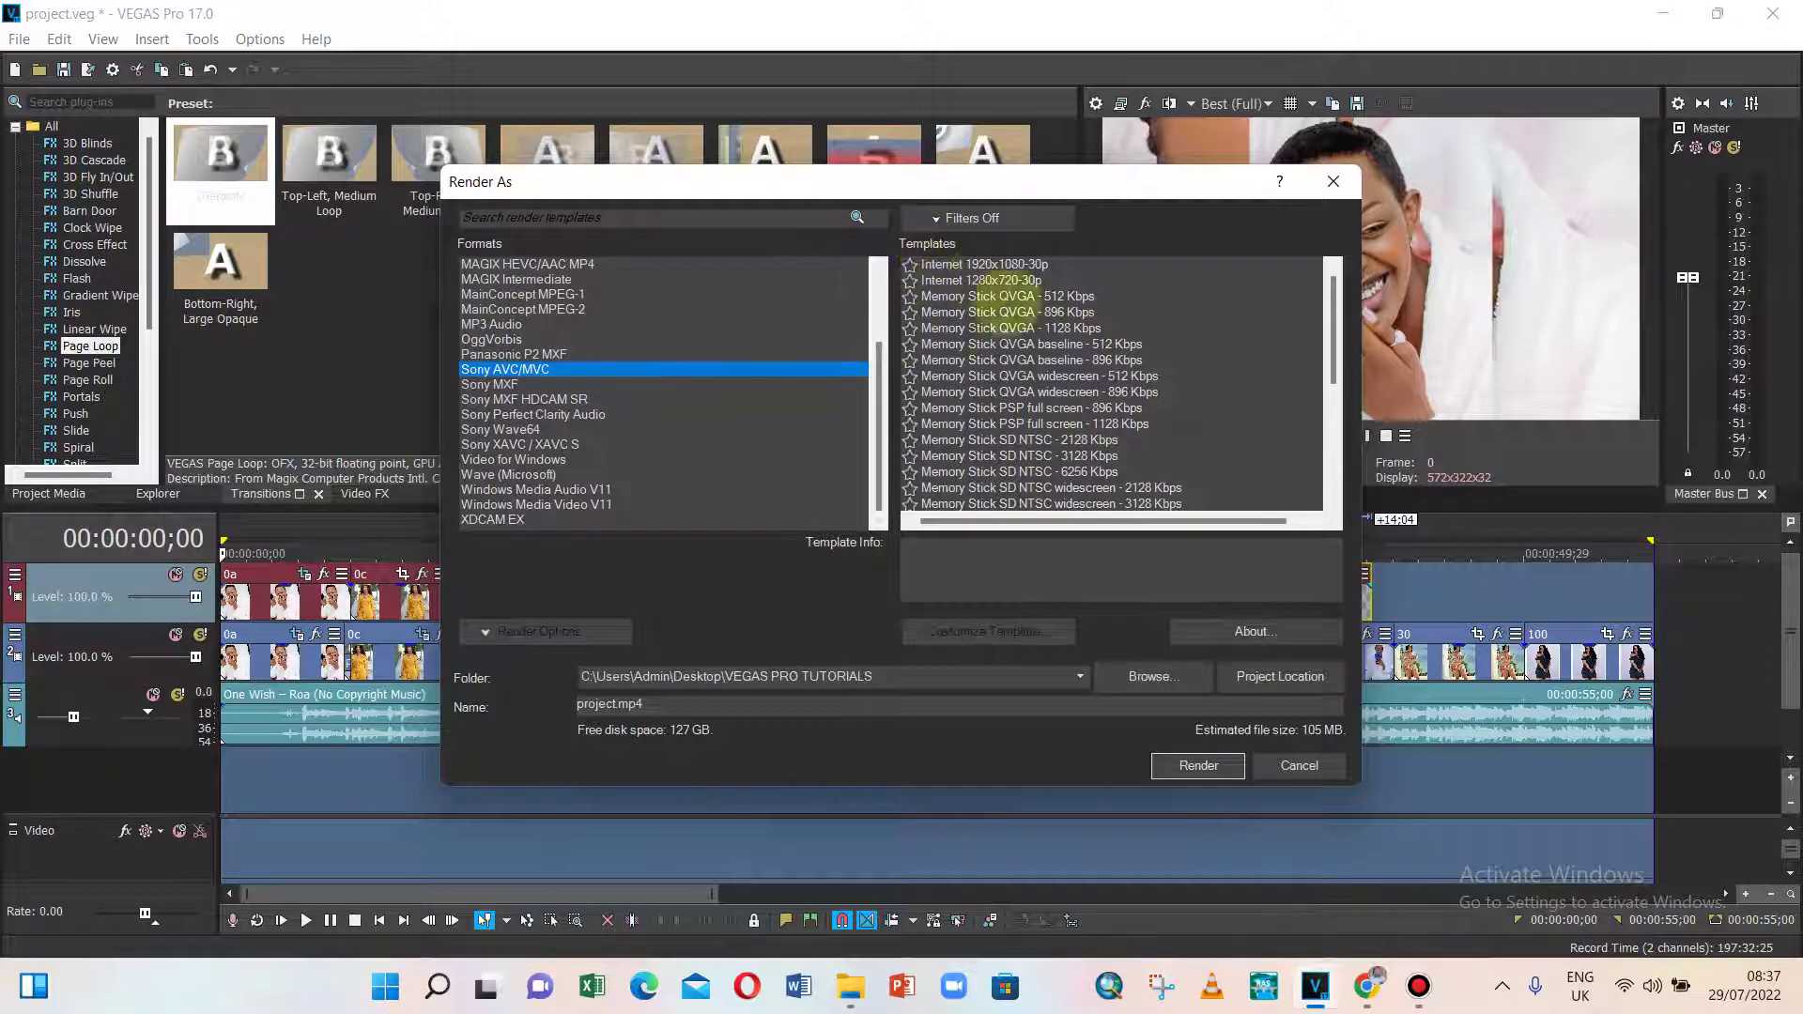
scroll(981, 345, down, 5)
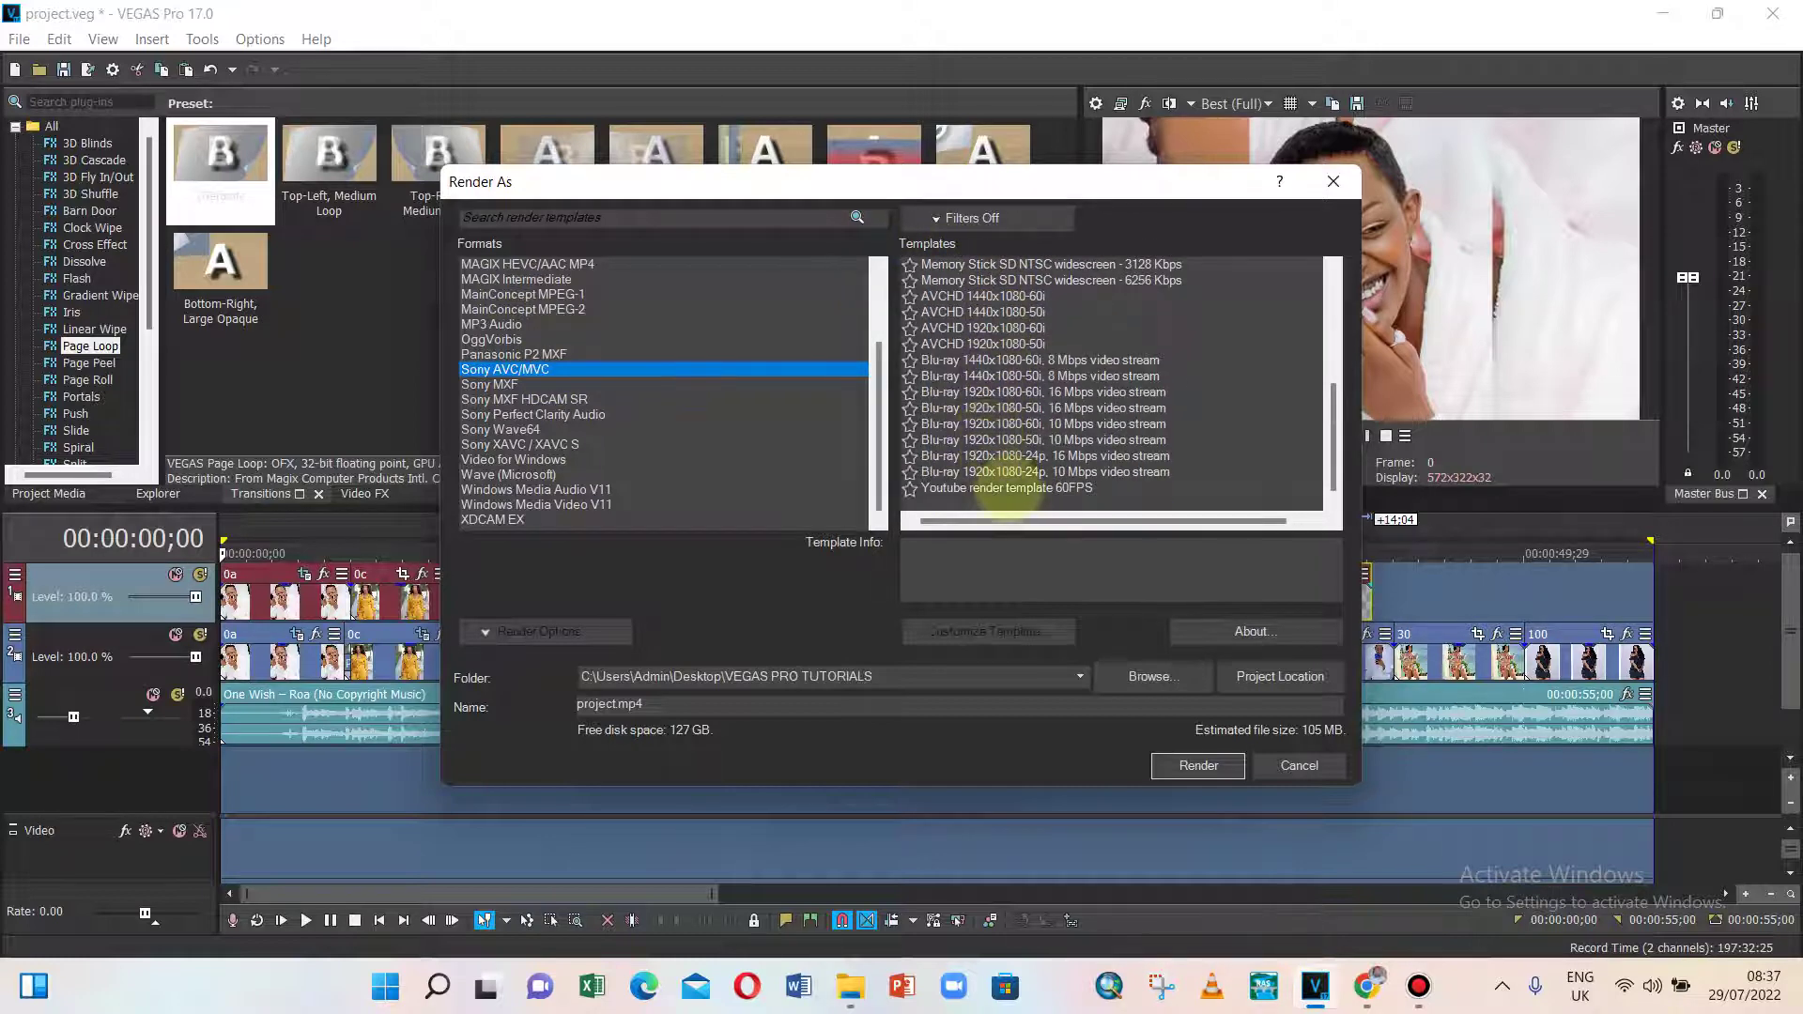
click(1004, 488)
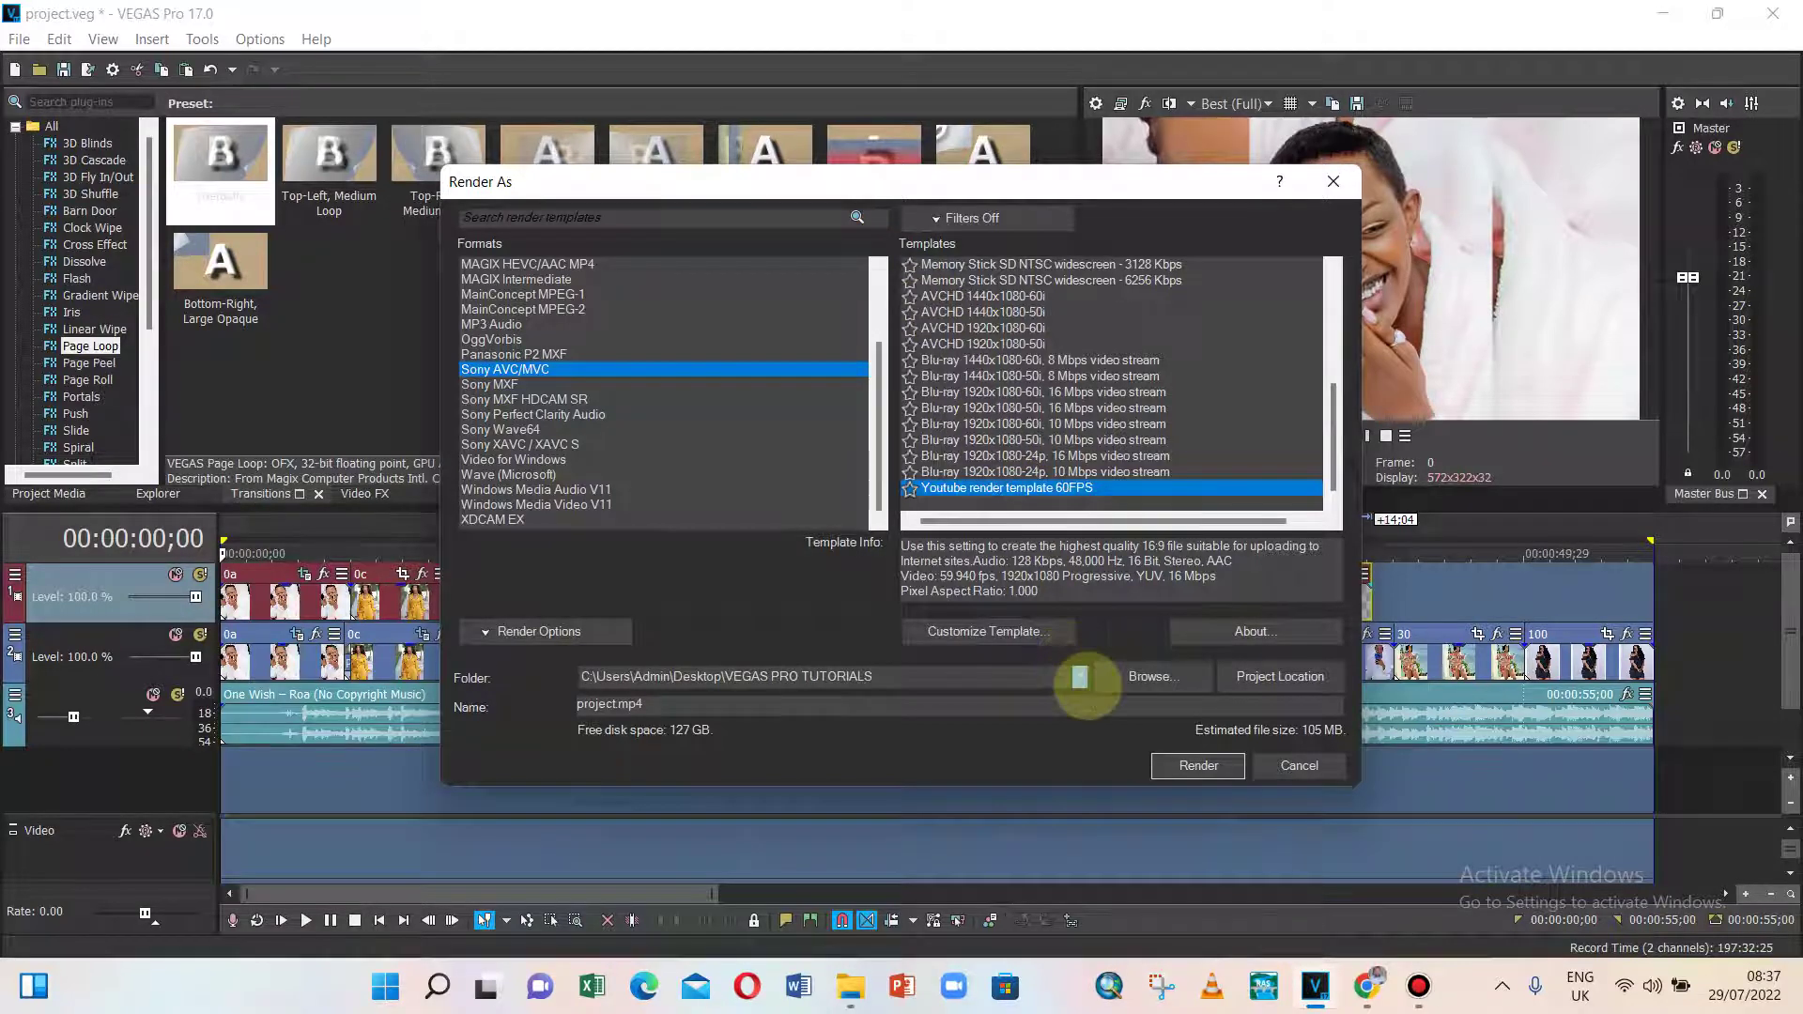
- Set the render output to an MP4 file named "End video" in the pictures folder and render it
click(1148, 678)
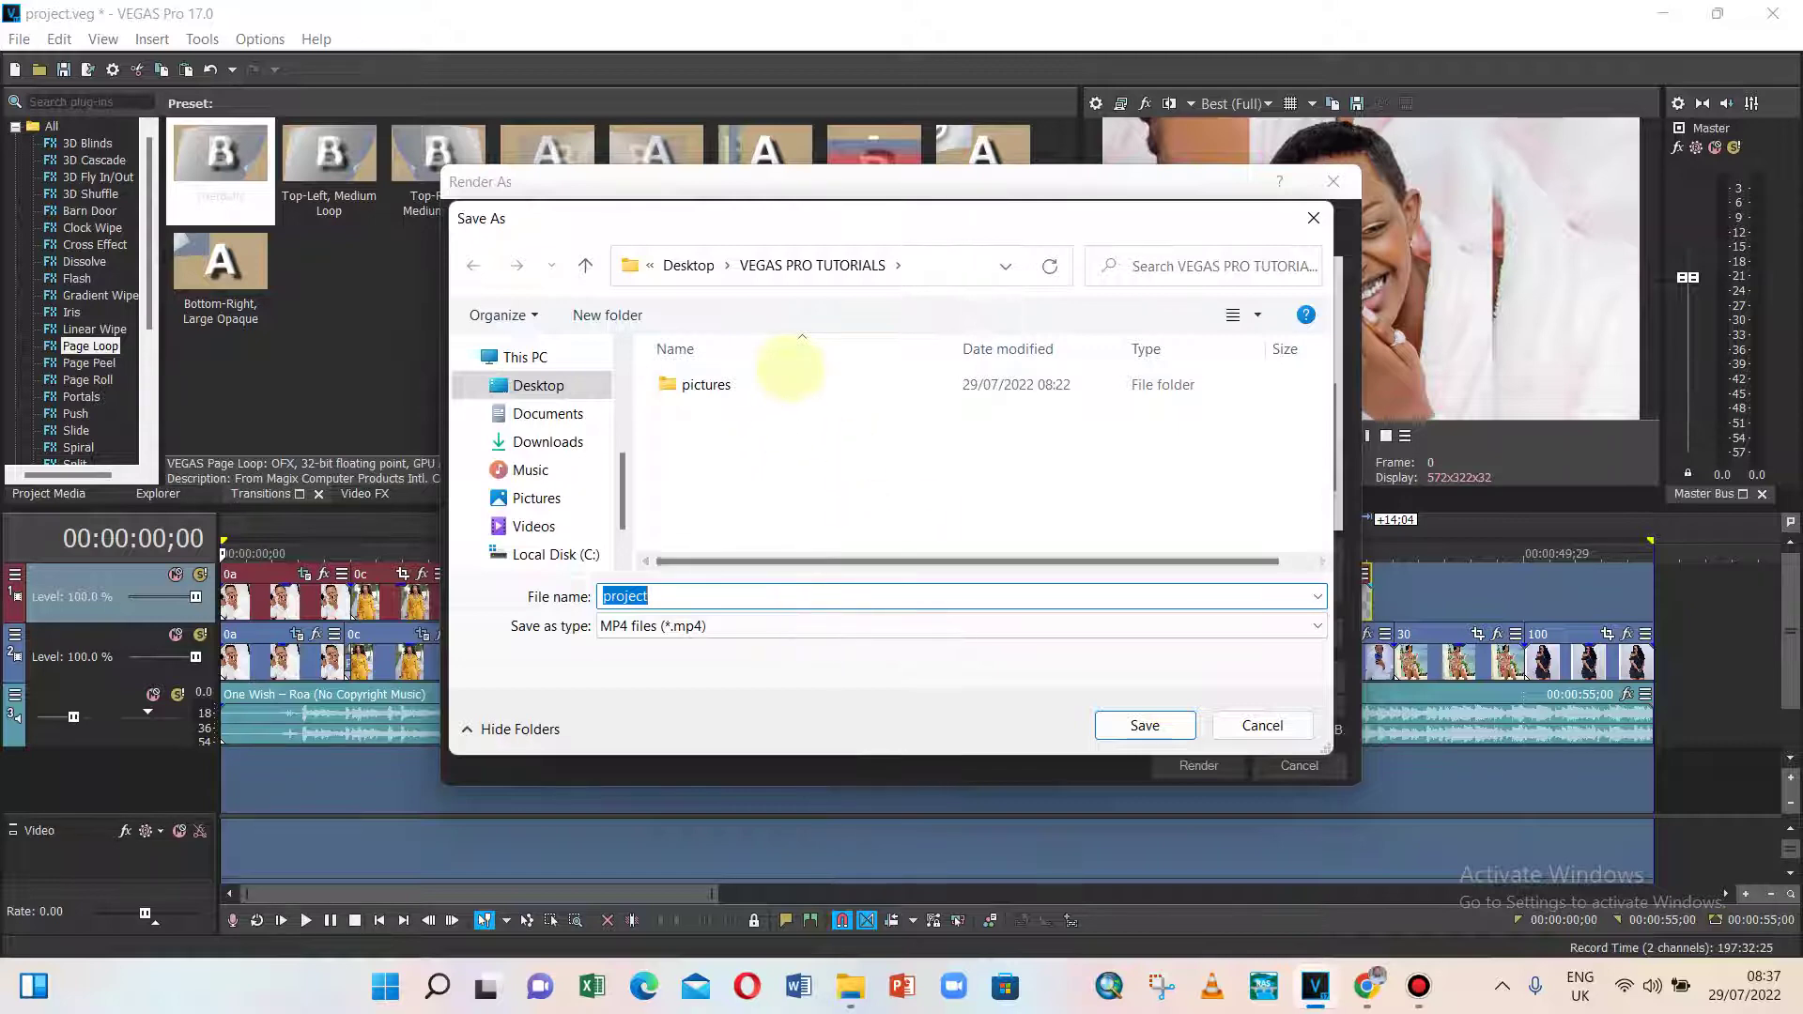
double_click(781, 385)
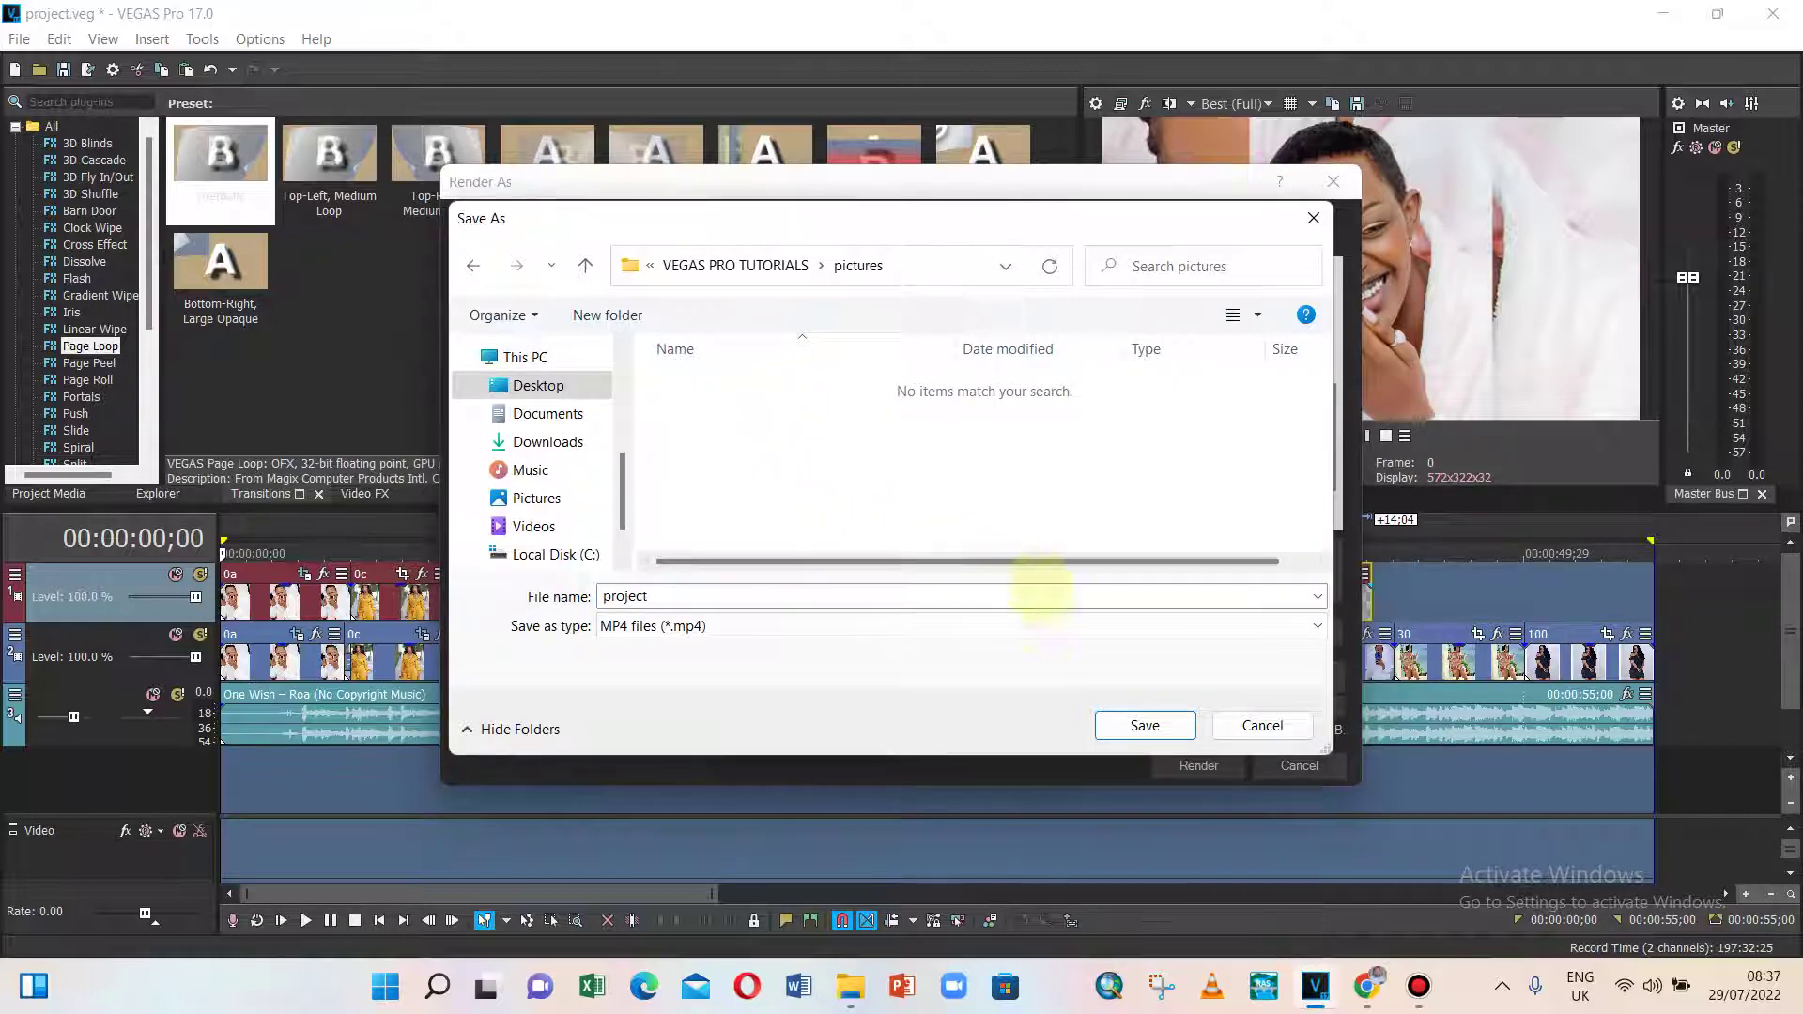
click(997, 597)
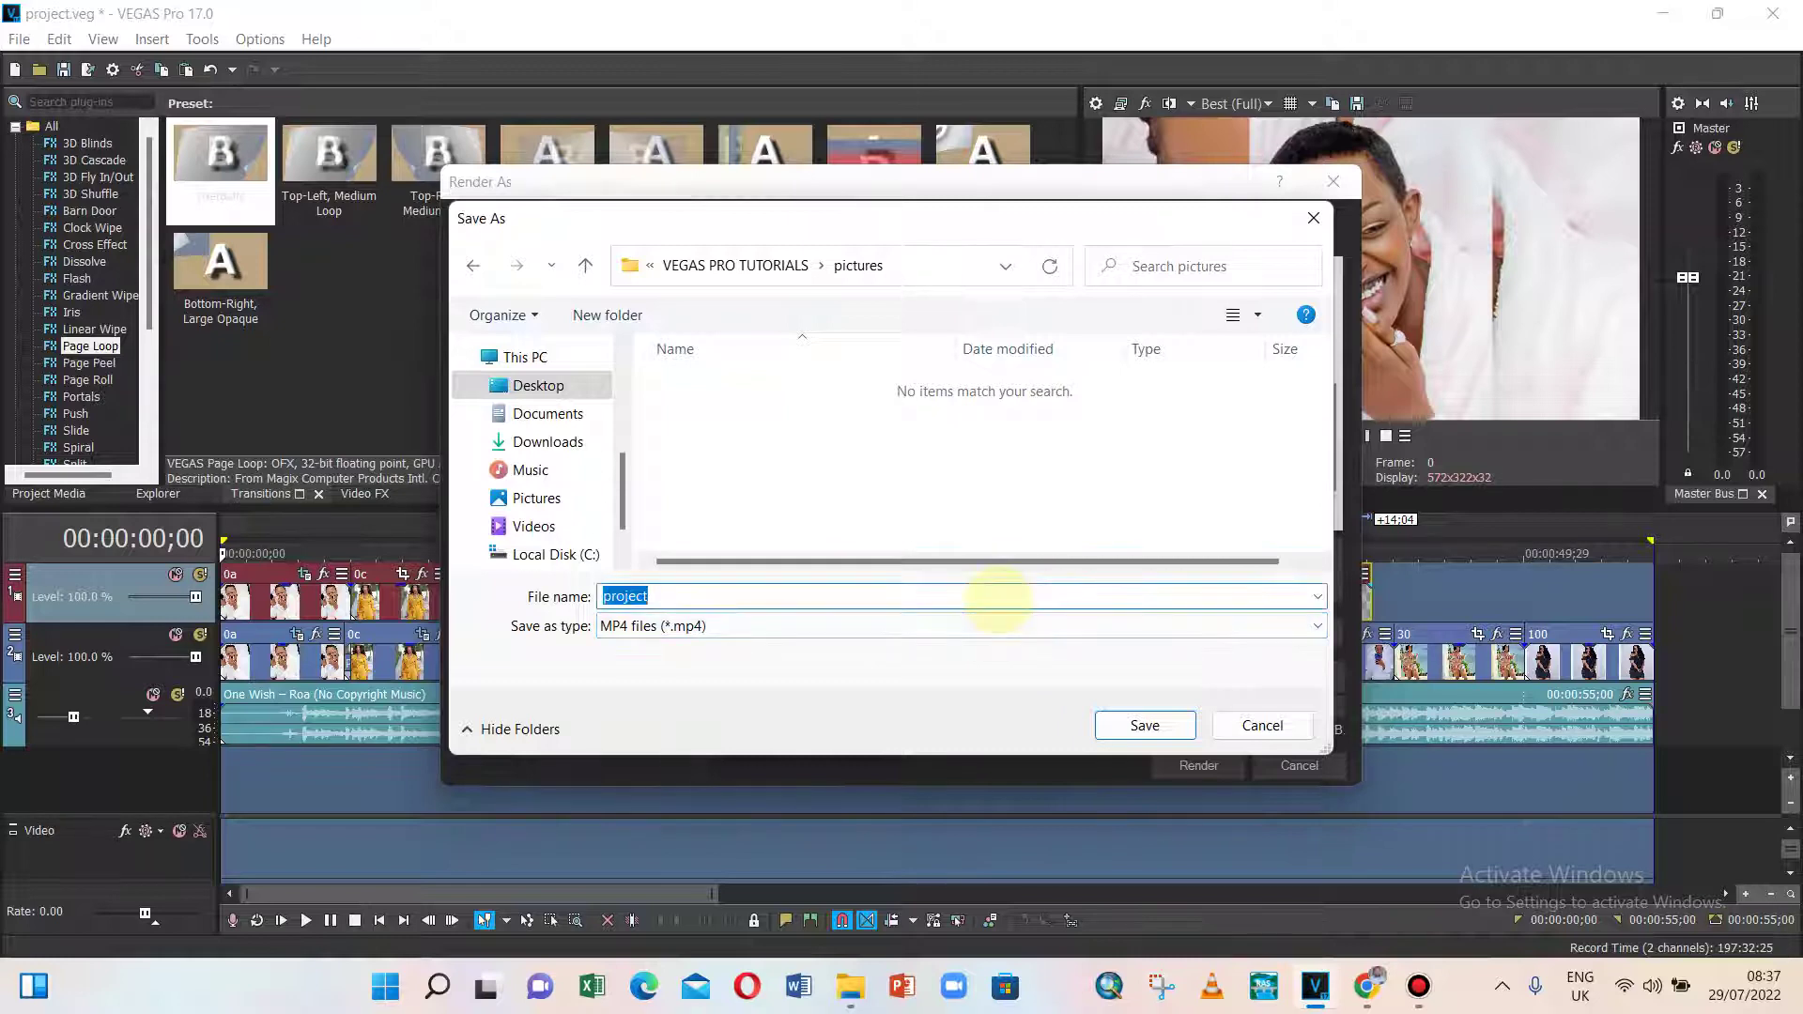
key(Caps_Lock)
text(E)
key(Caps_Lock)
text(n)
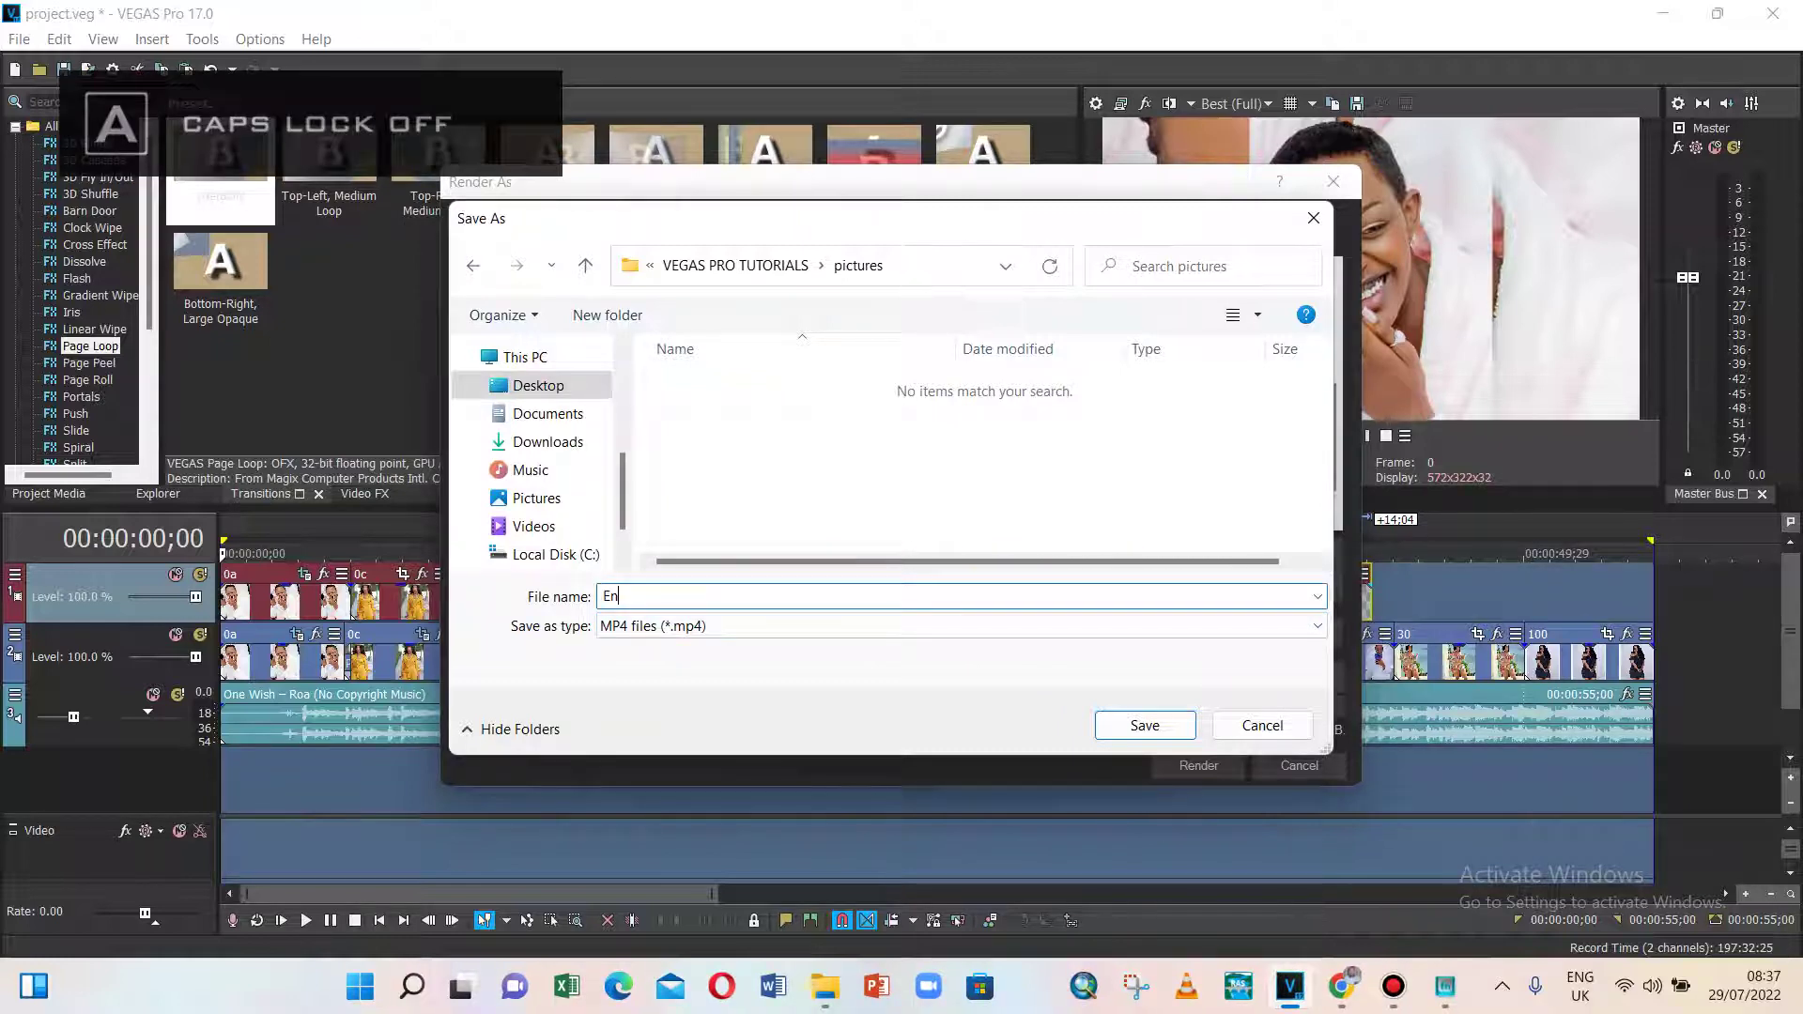
text(d video)
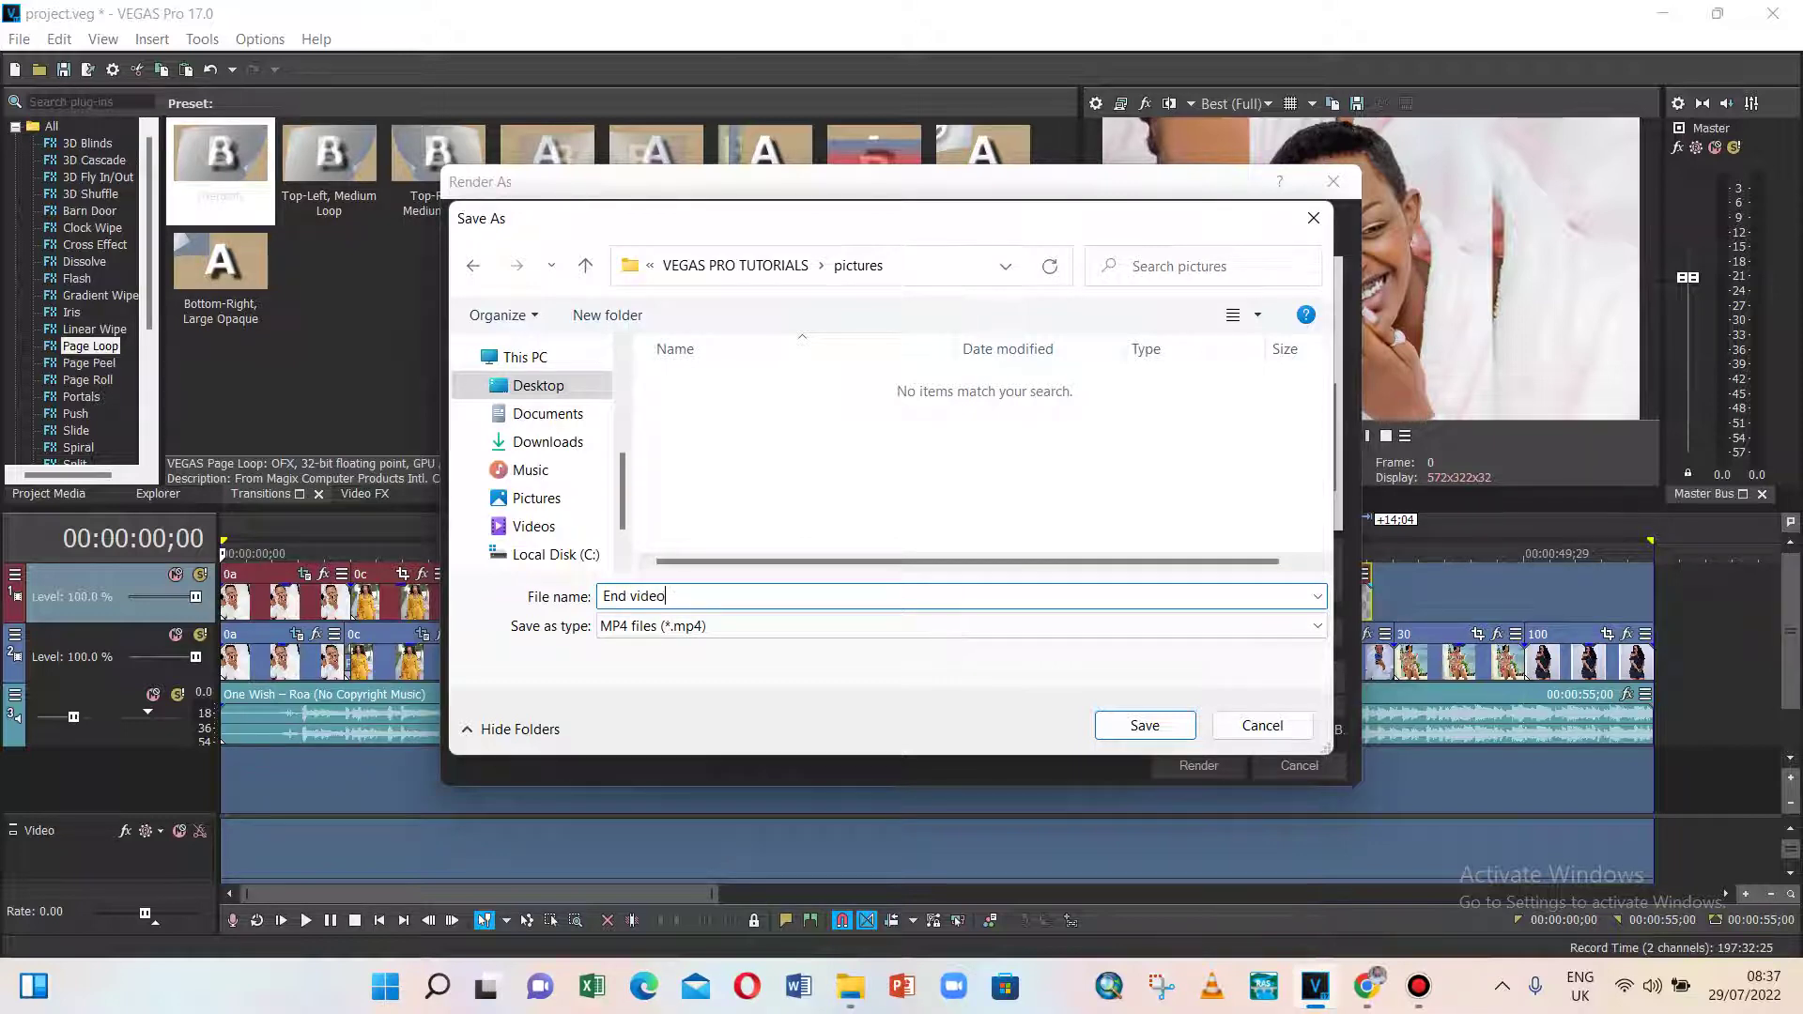
click(1147, 725)
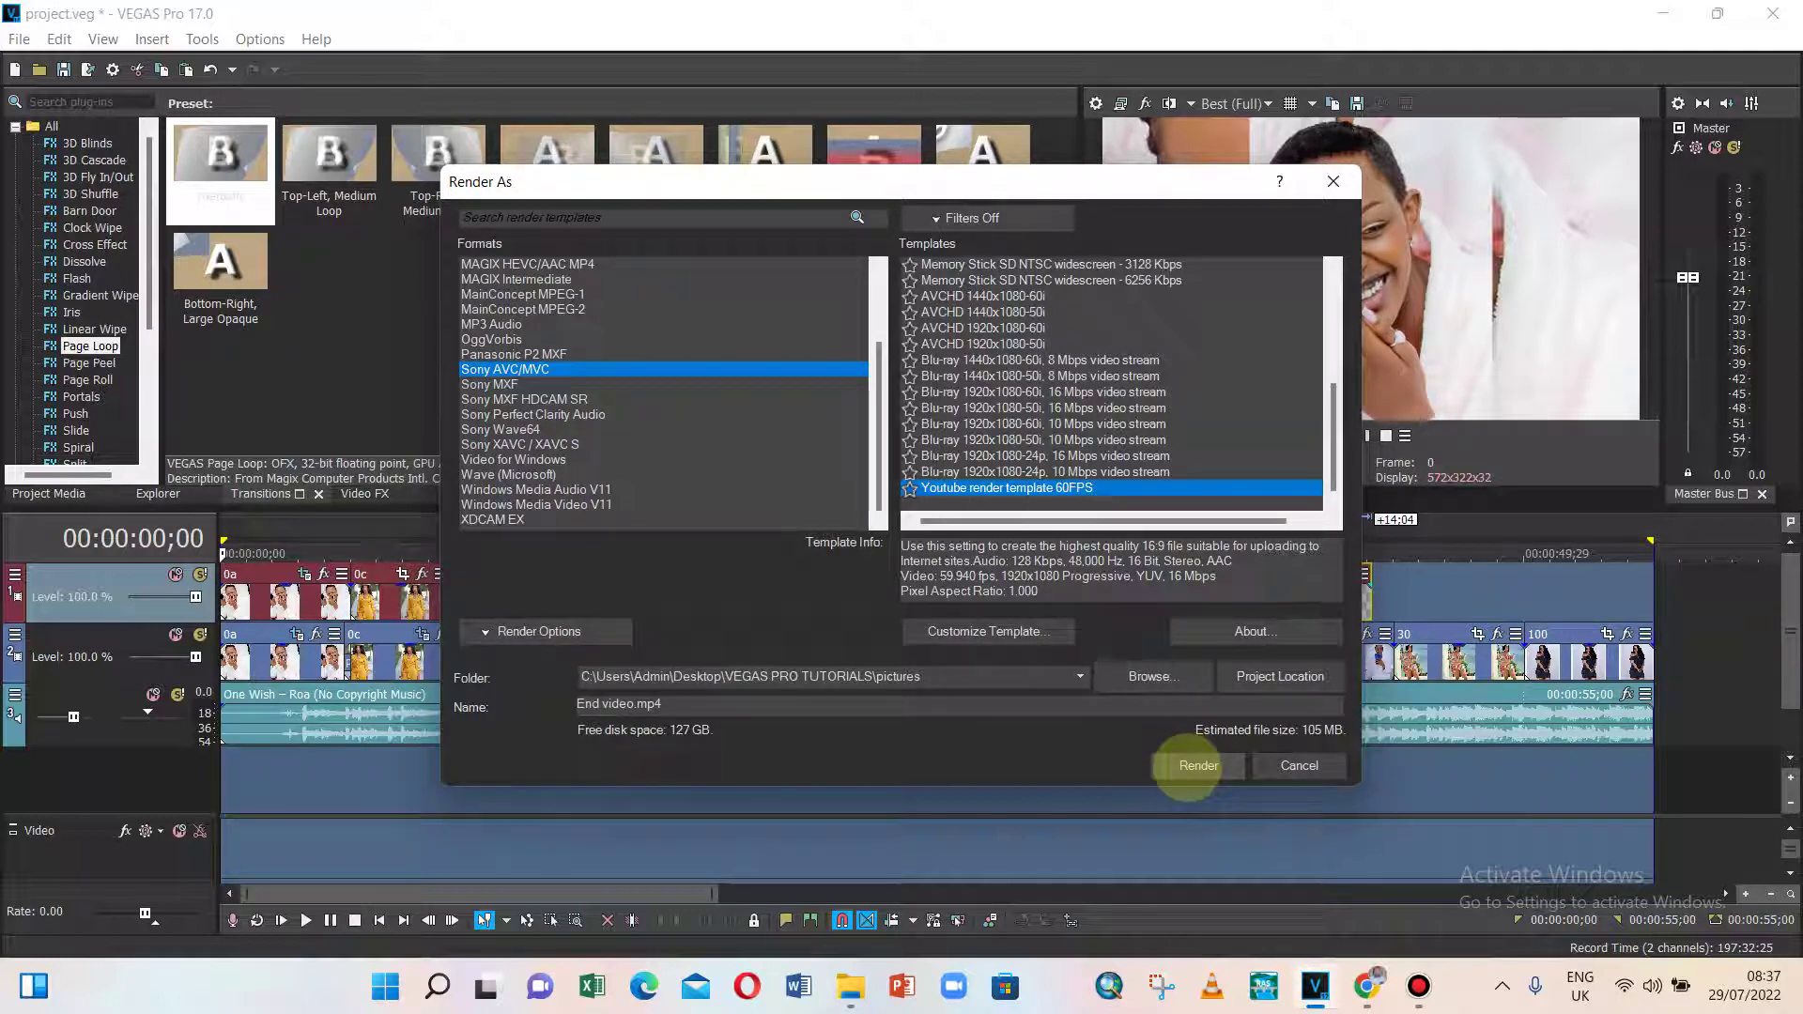
click(1188, 765)
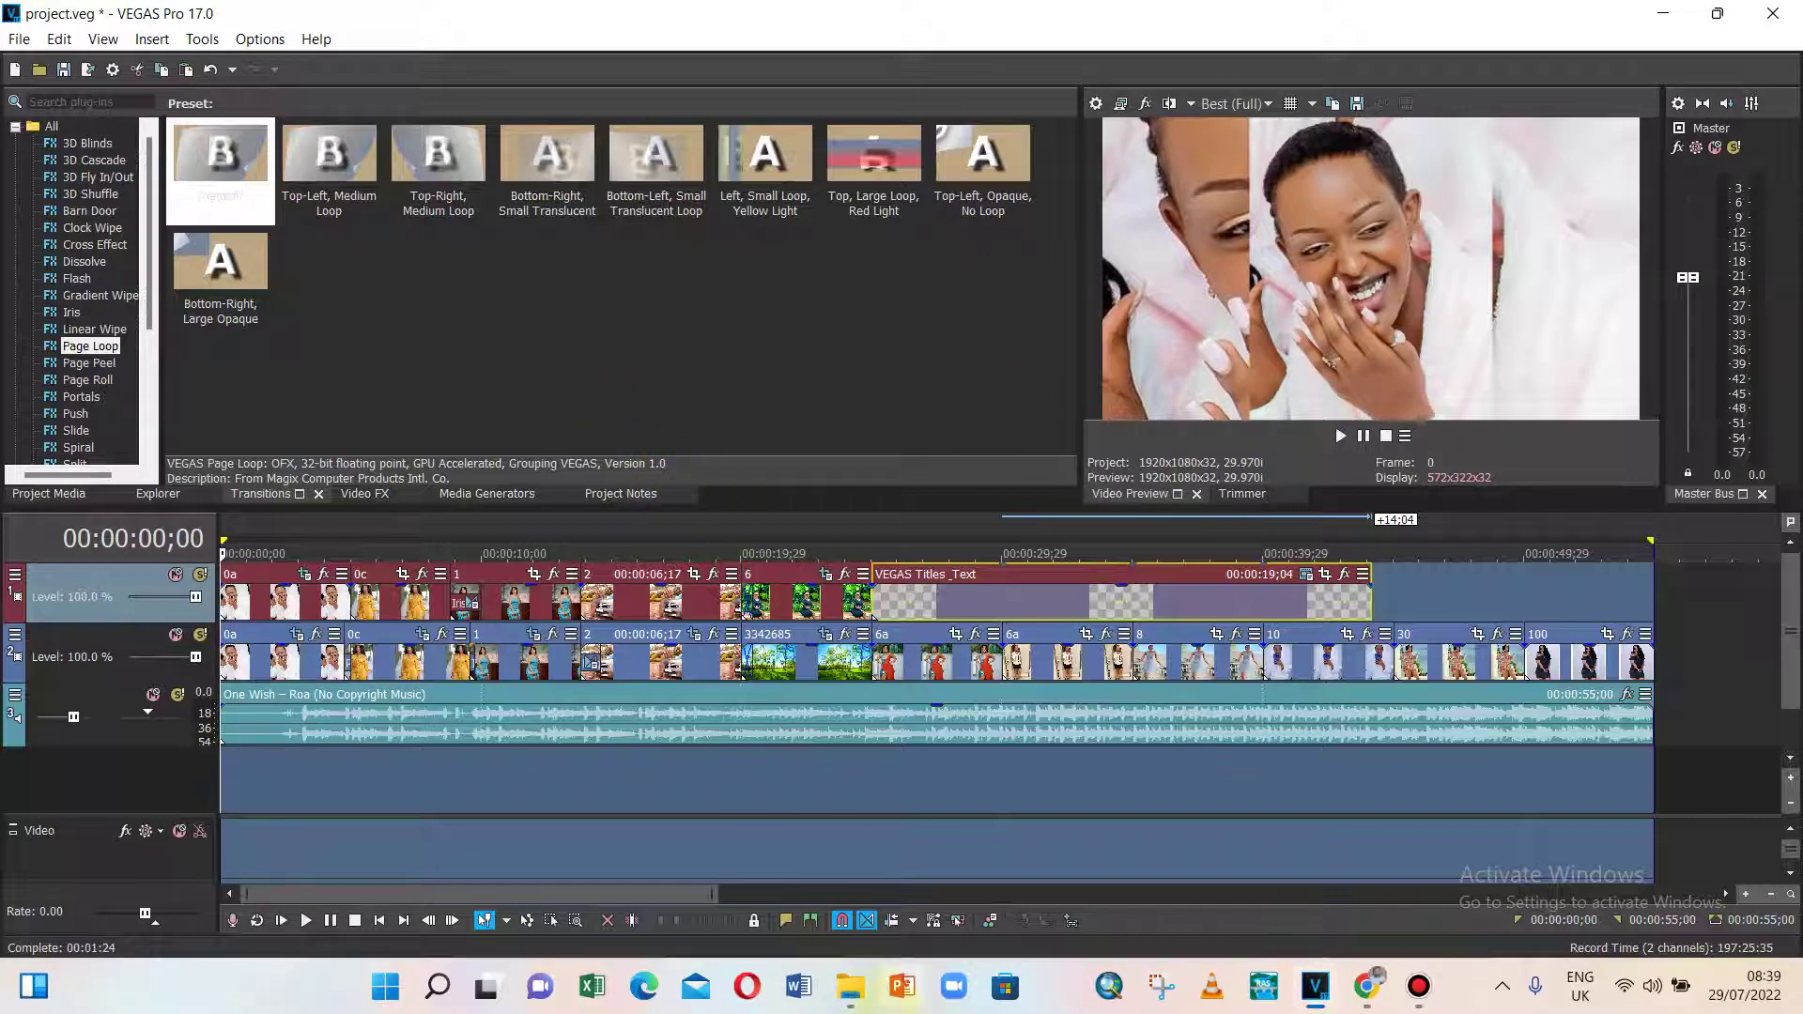
- Switch to the pictures folder in File Explorer, maximize it and open the rendered End video in VLC
mouse_move(851, 986)
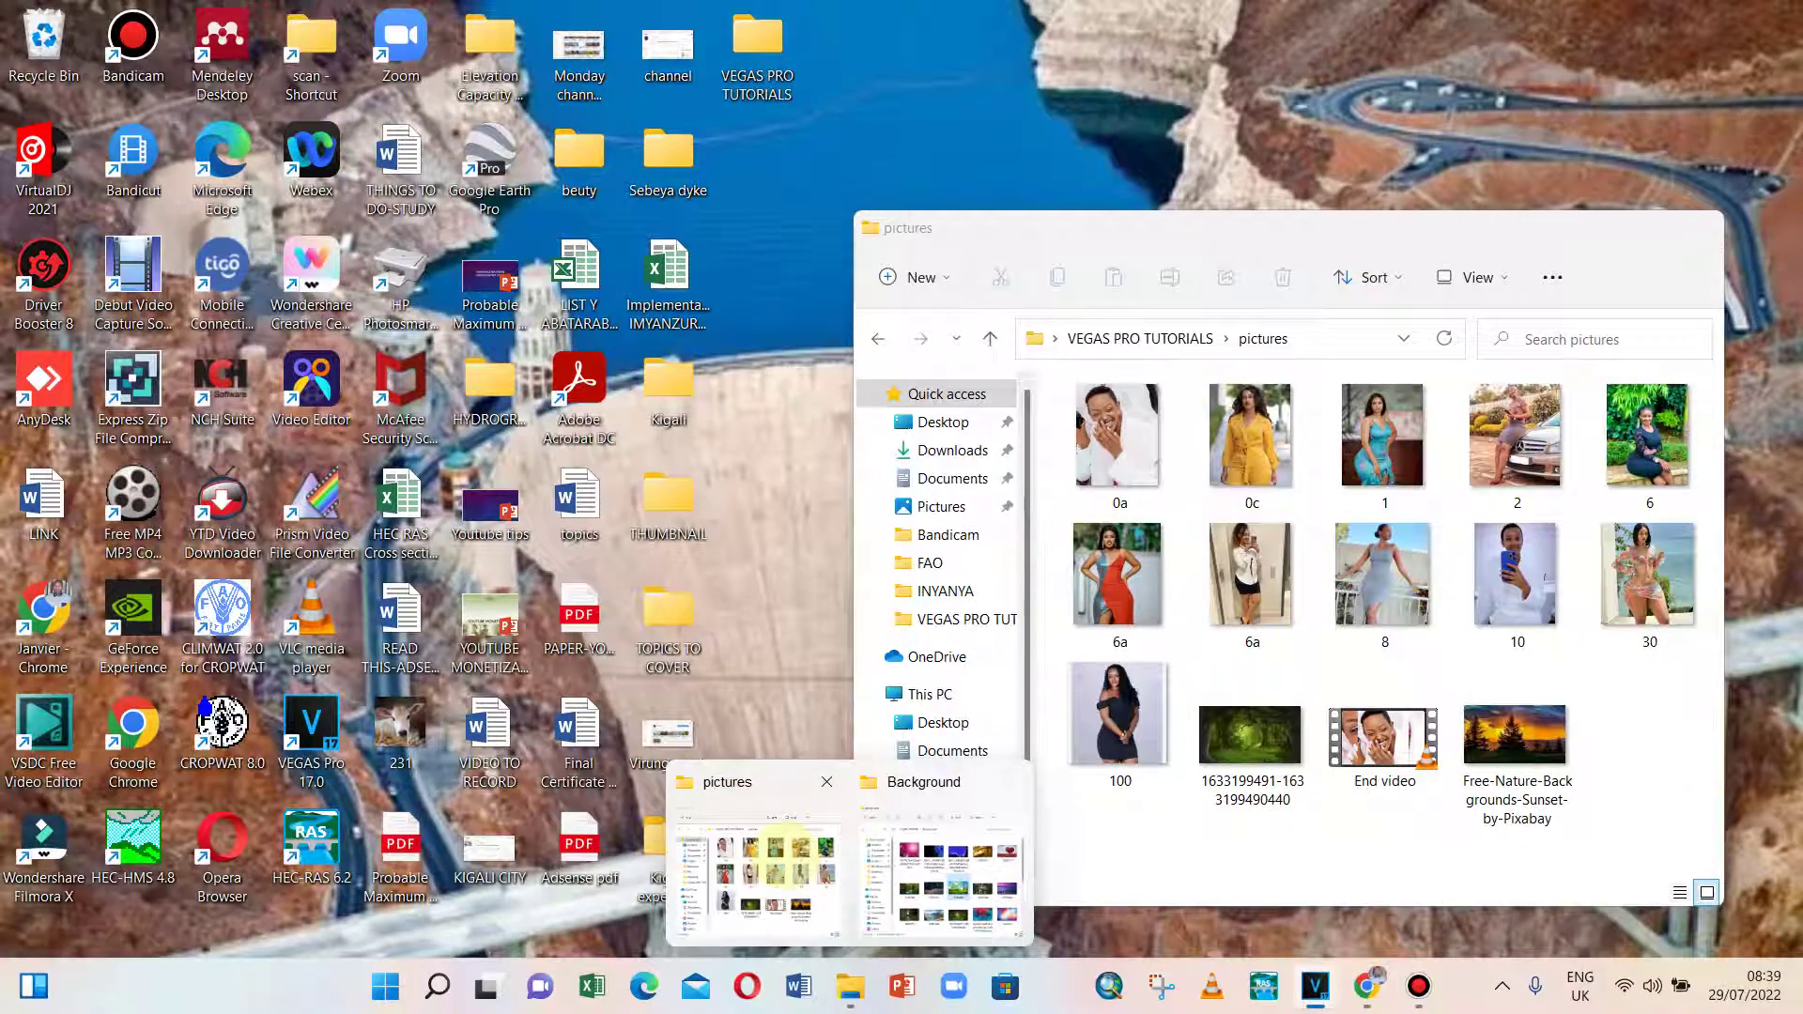
click(756, 873)
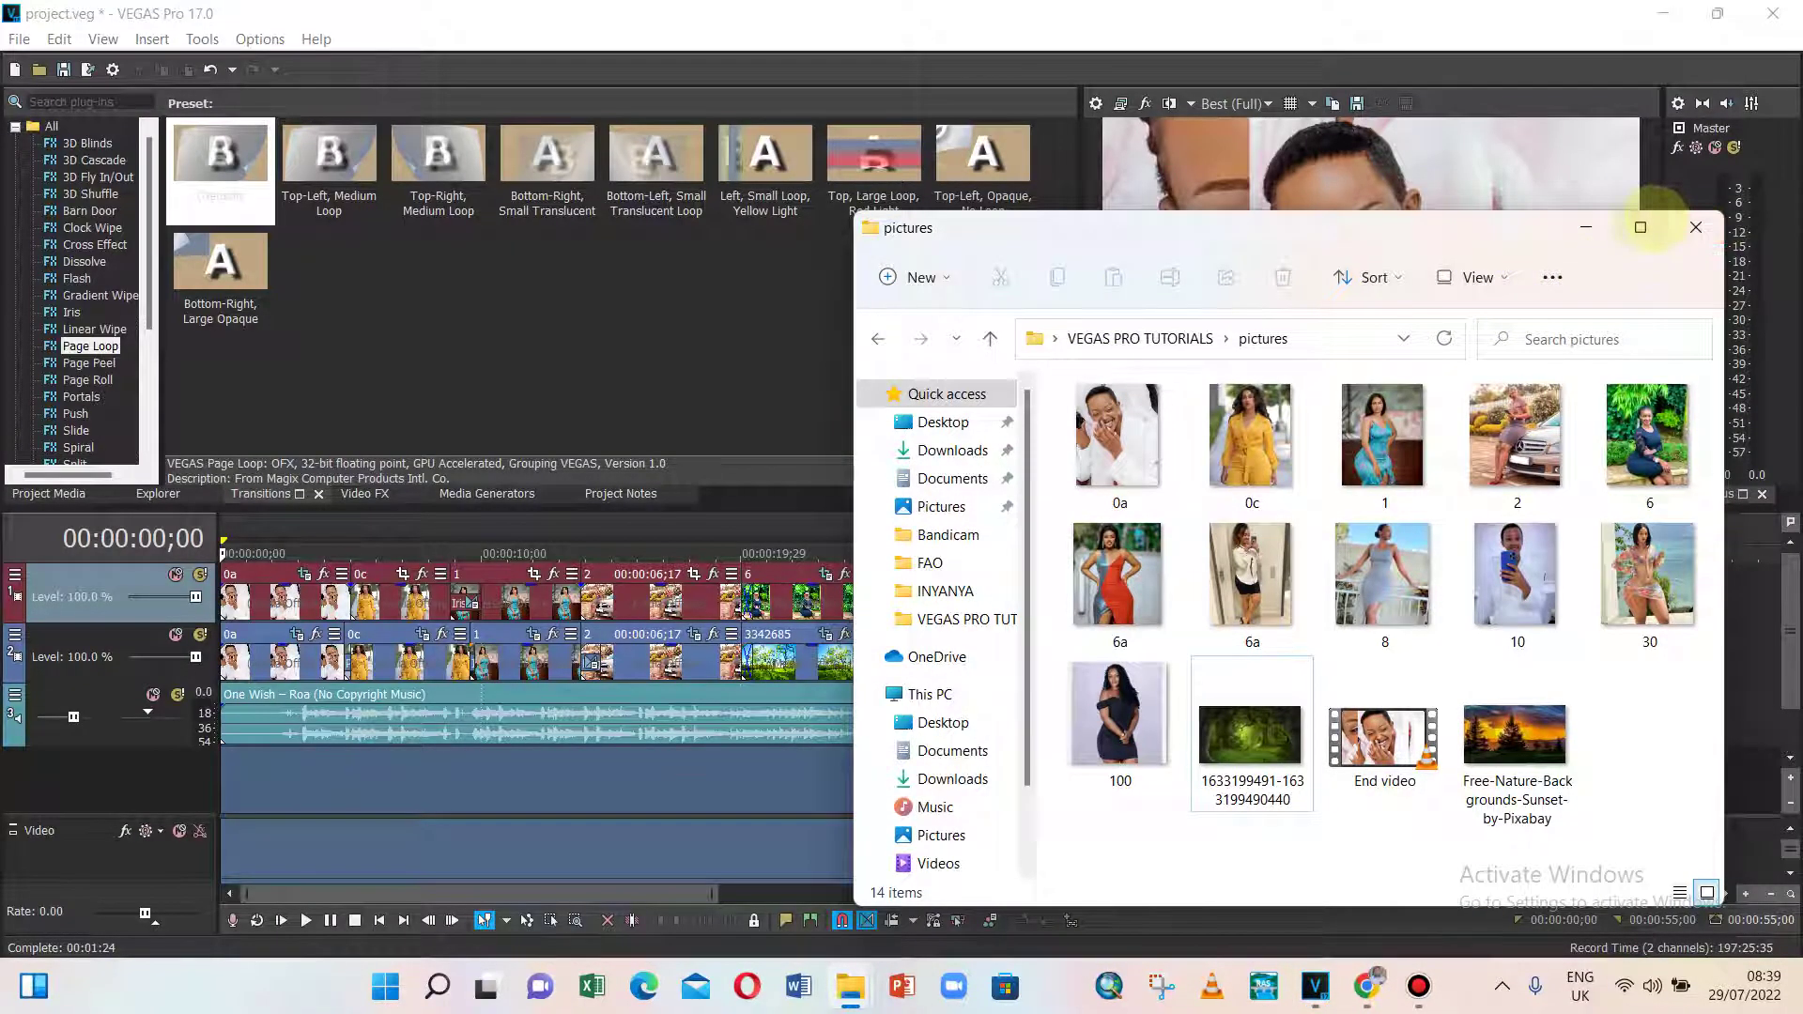
click(1641, 227)
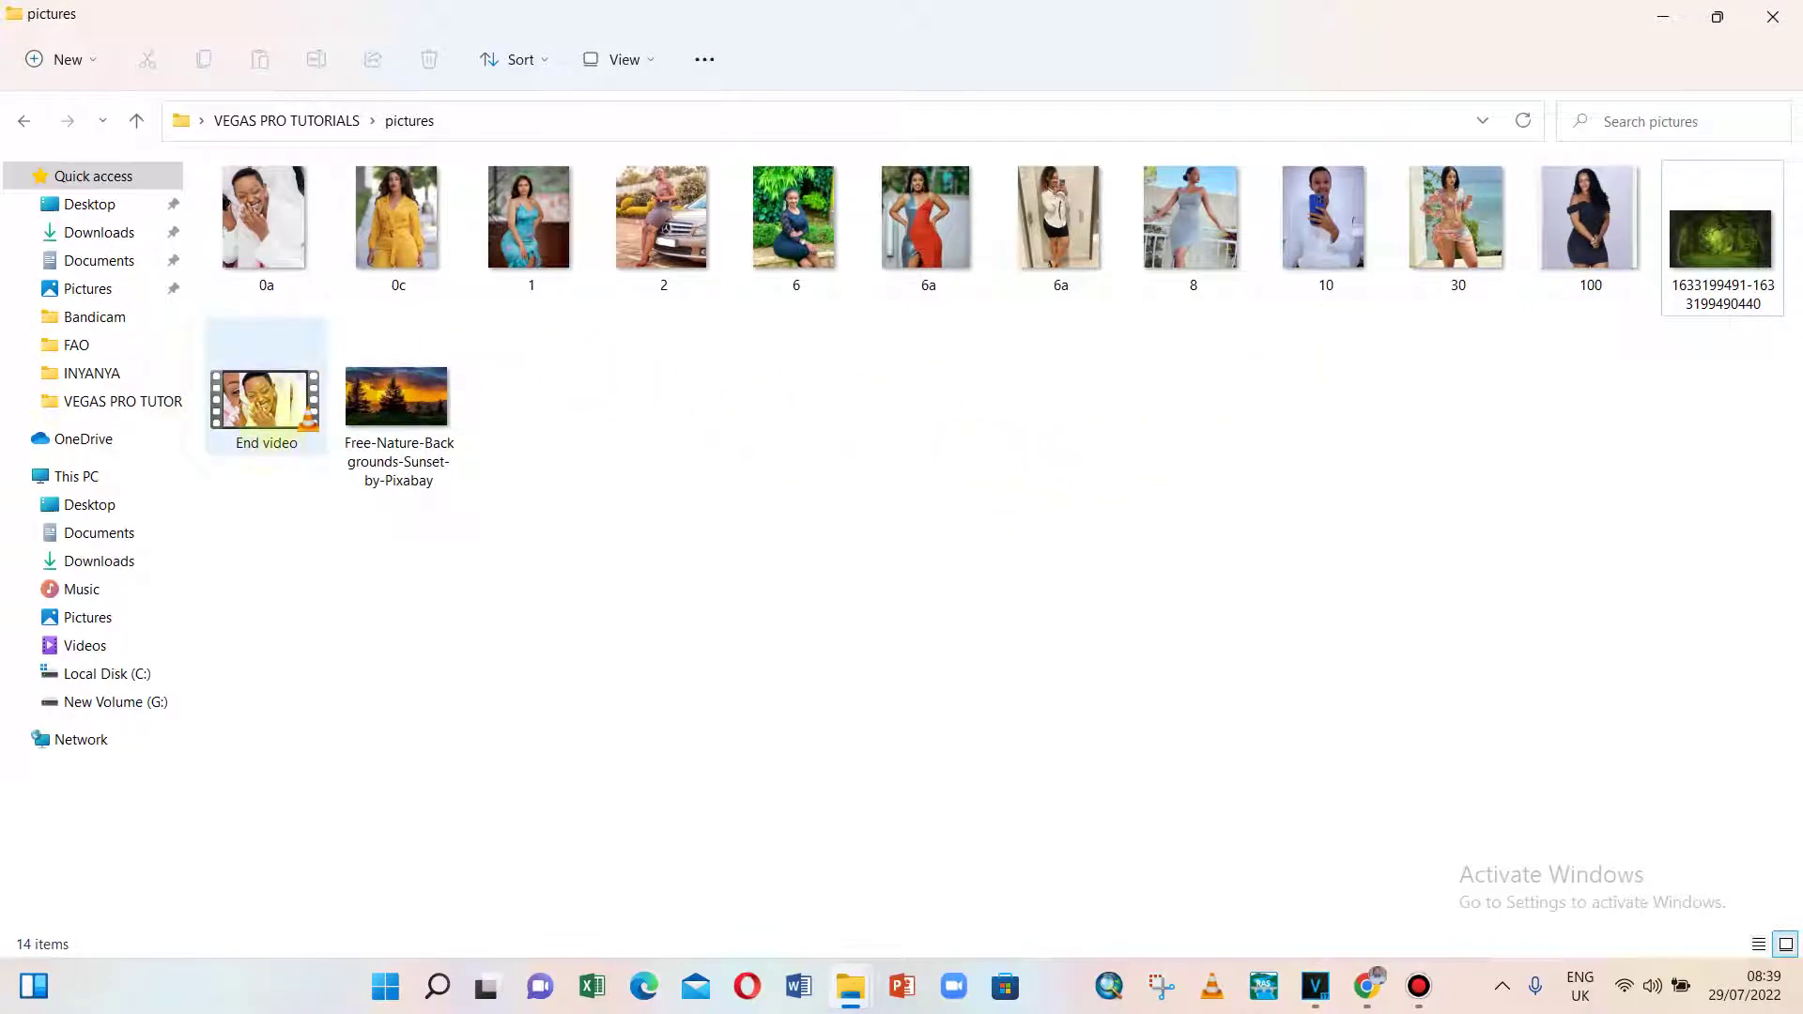
double_click(267, 442)
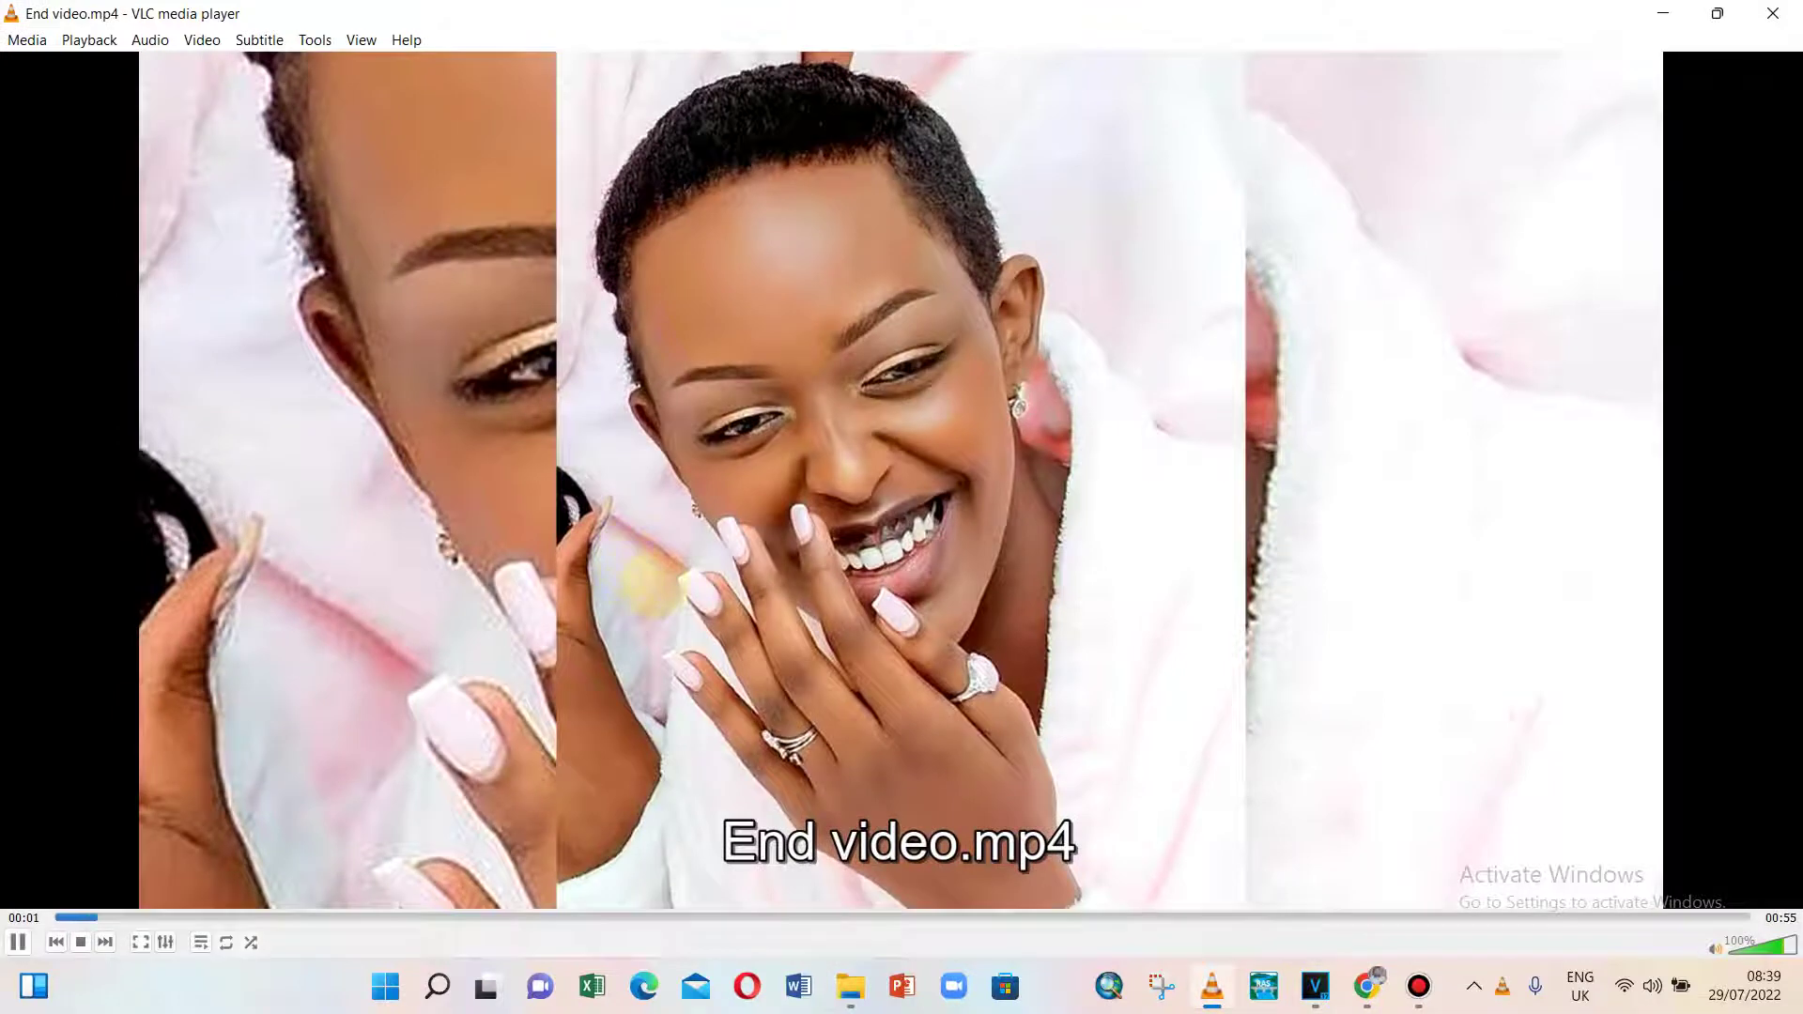
- Watch End video with the volume lowered to 40%, pause it at 00:52 and switch back to VEGAS Pro
scroll(648, 577, up, 2)
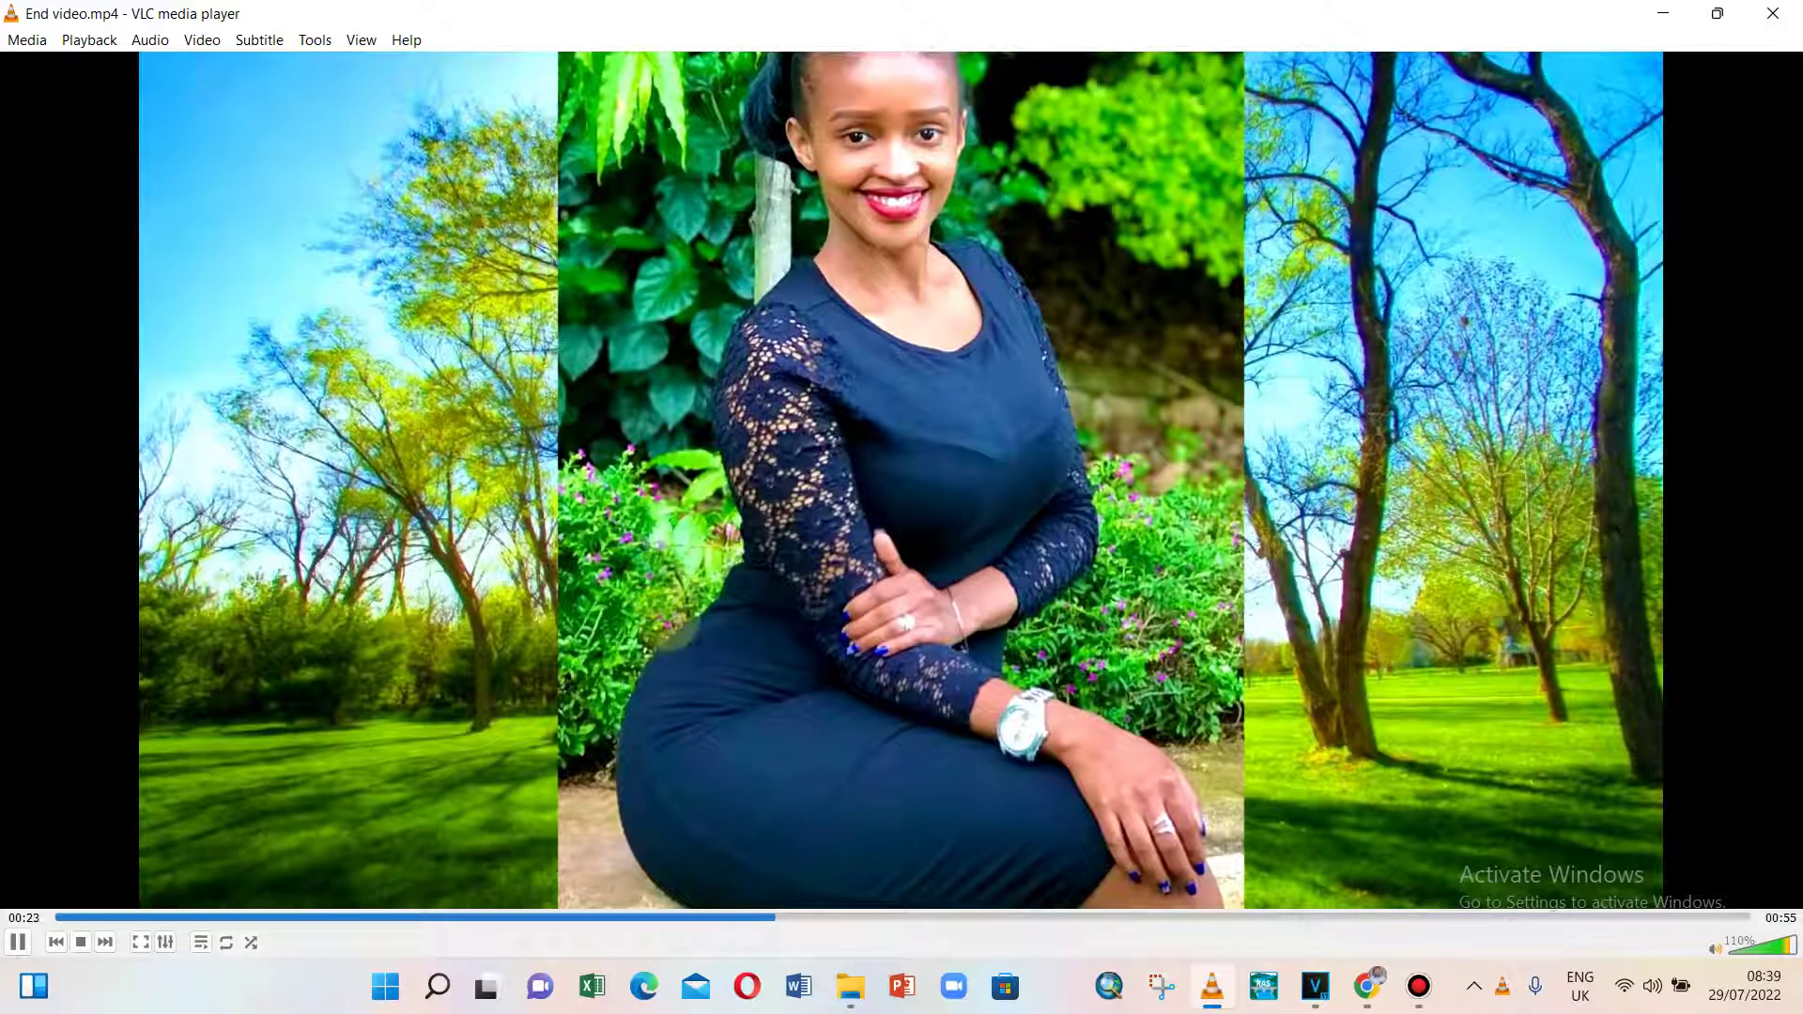
scroll(732, 493, down, 13)
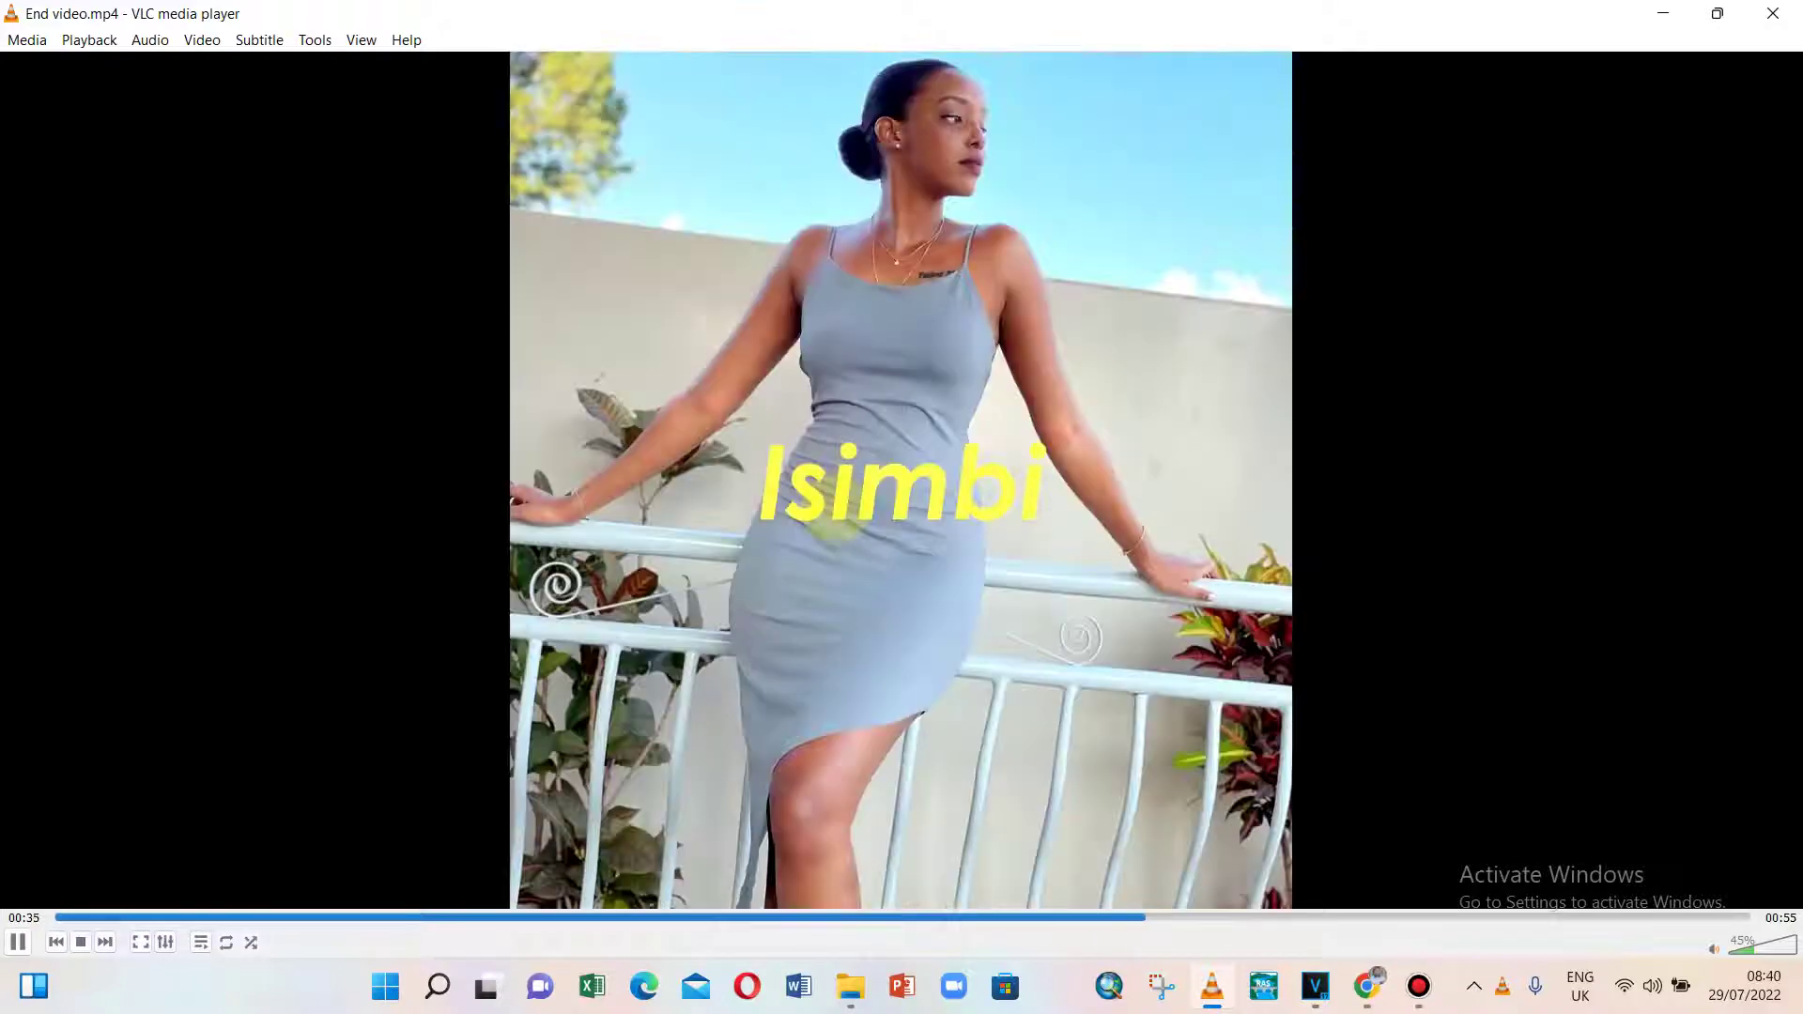
key(ctrl+Down)
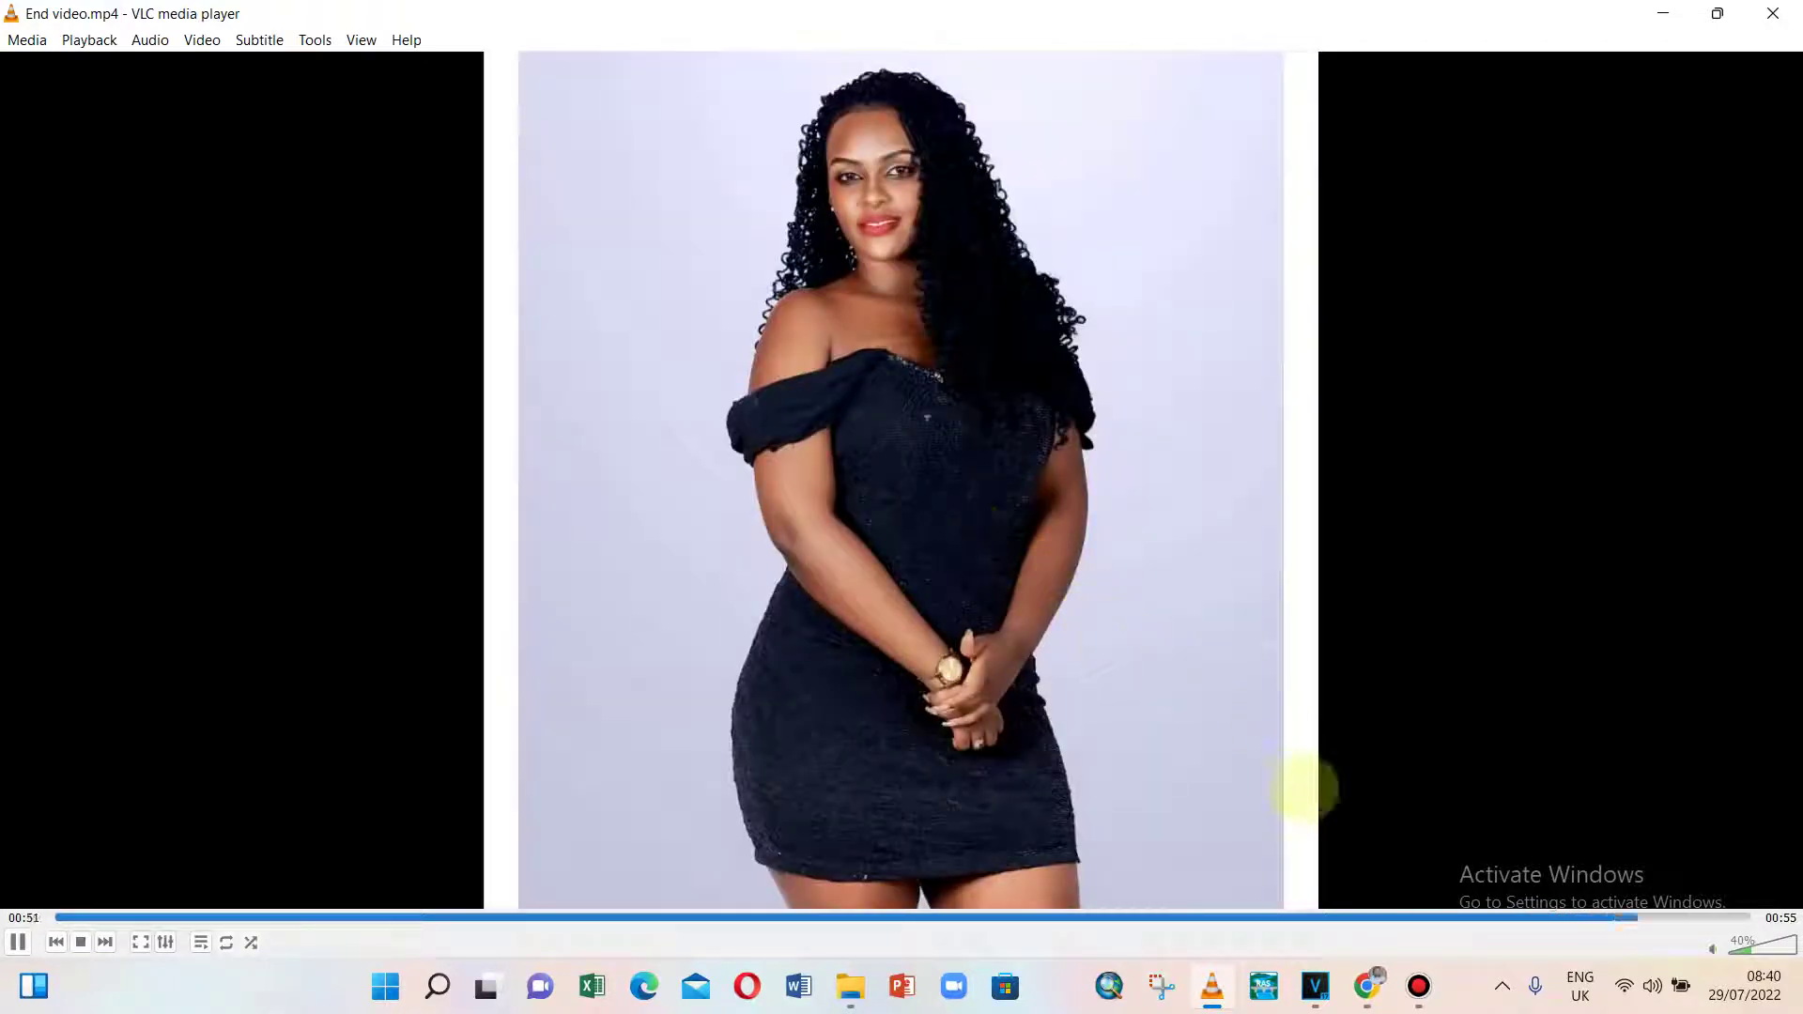
mouse_move(1369, 985)
key(space)
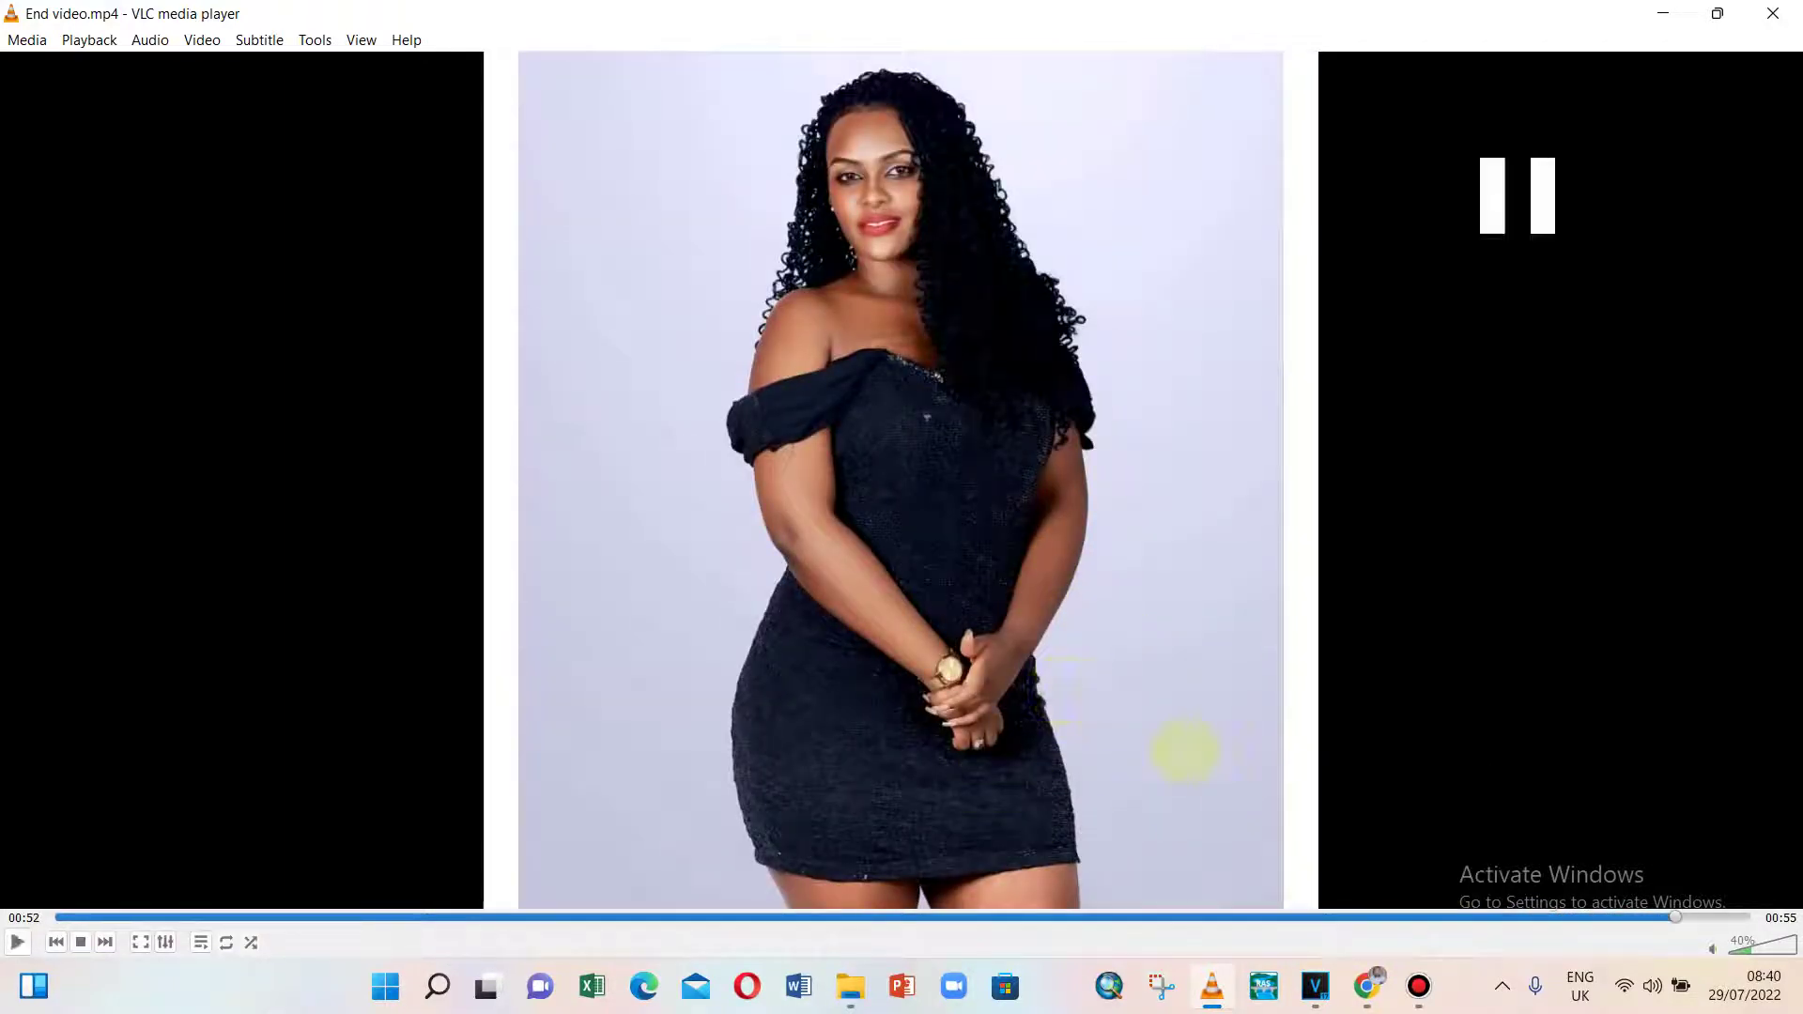
click(1367, 987)
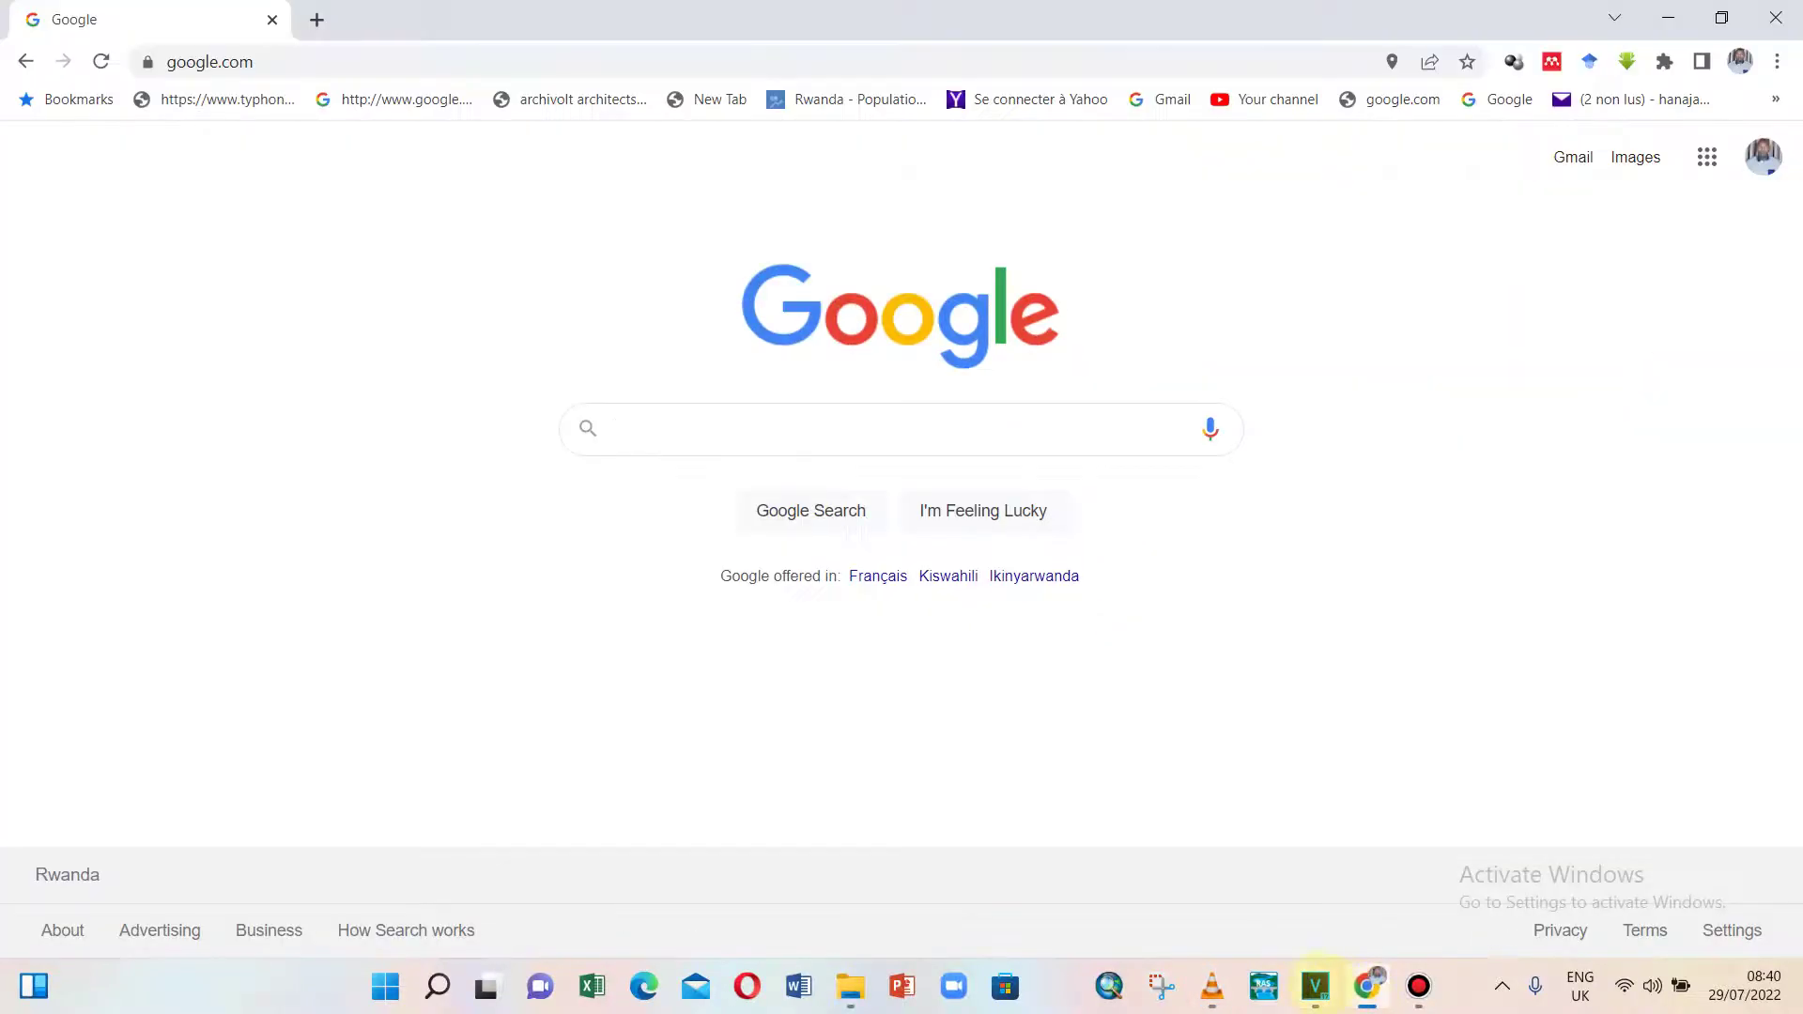
click(1314, 986)
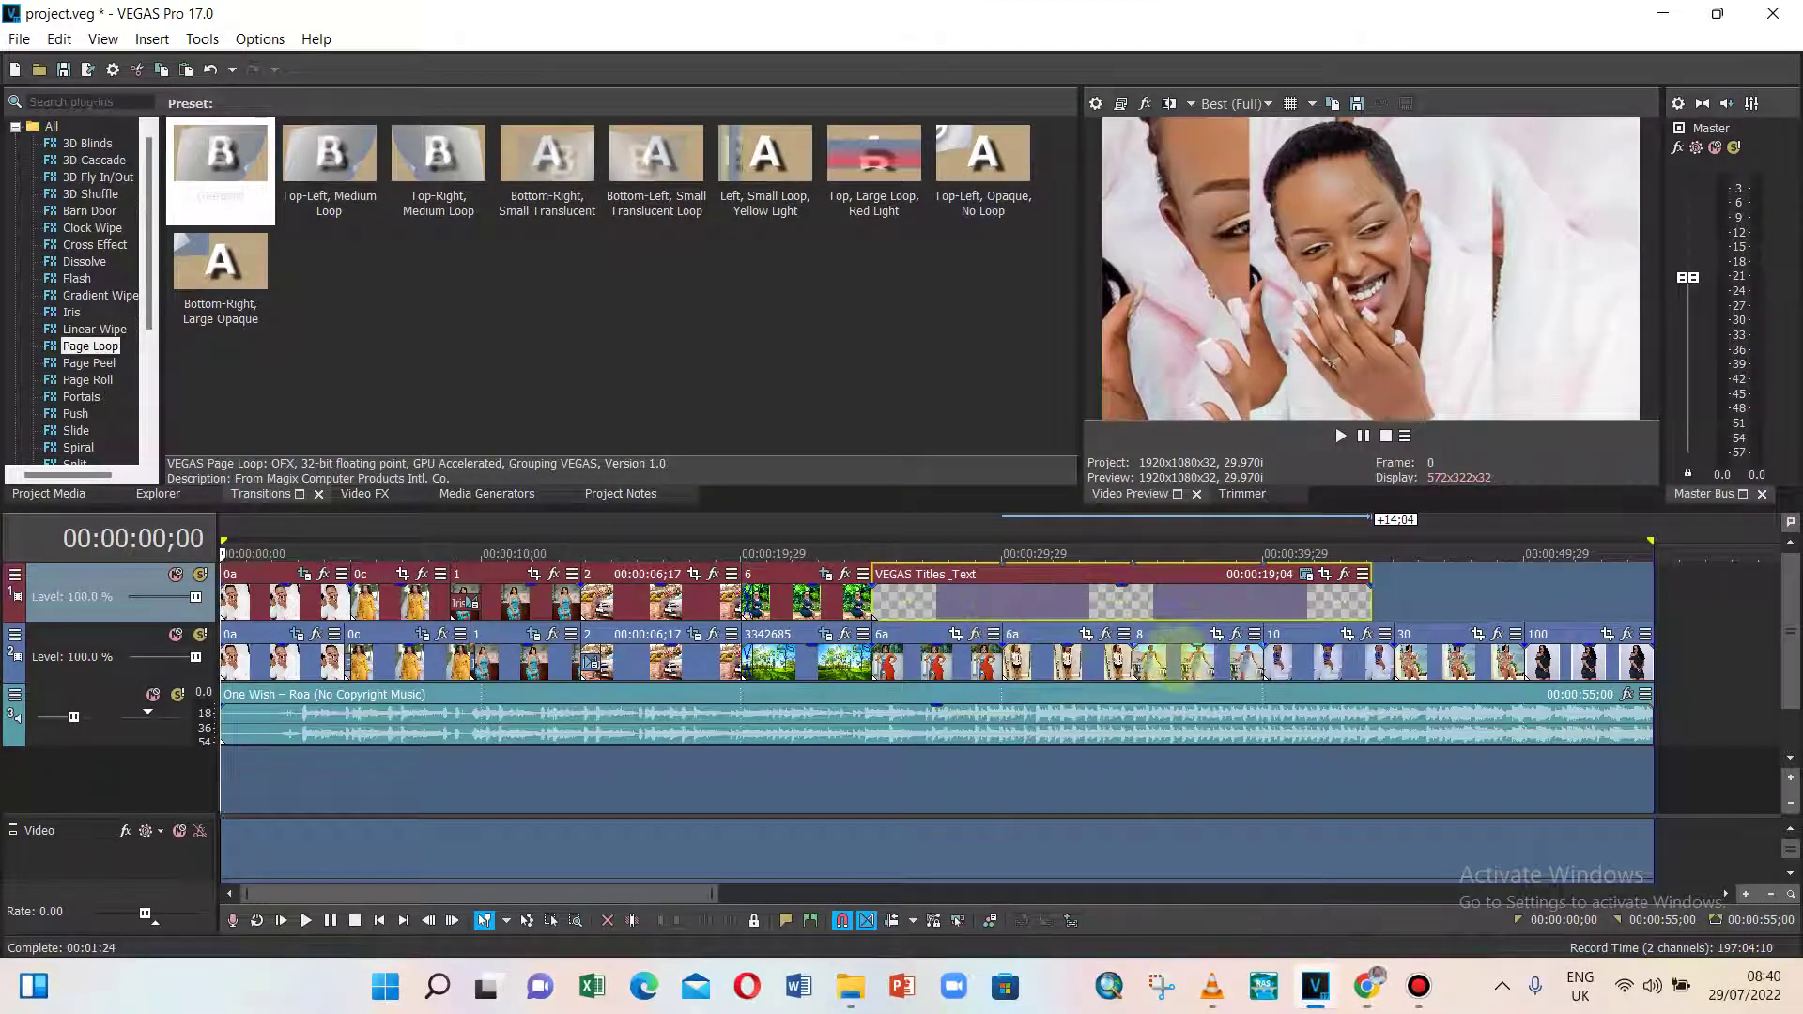